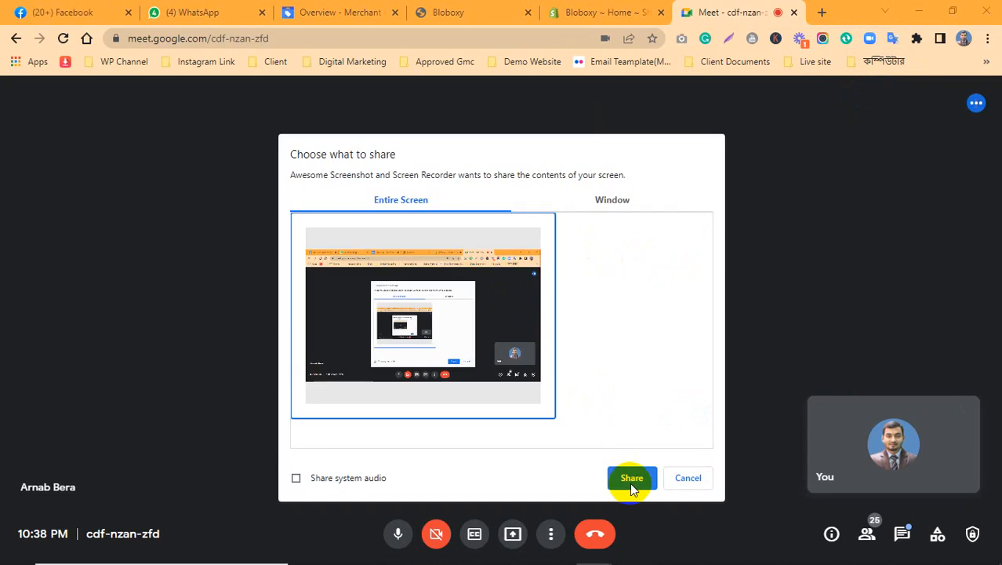
Share the entire screen with Awesome Screenshot and Screen Recorder, and hide its sharing notice
click(632, 478)
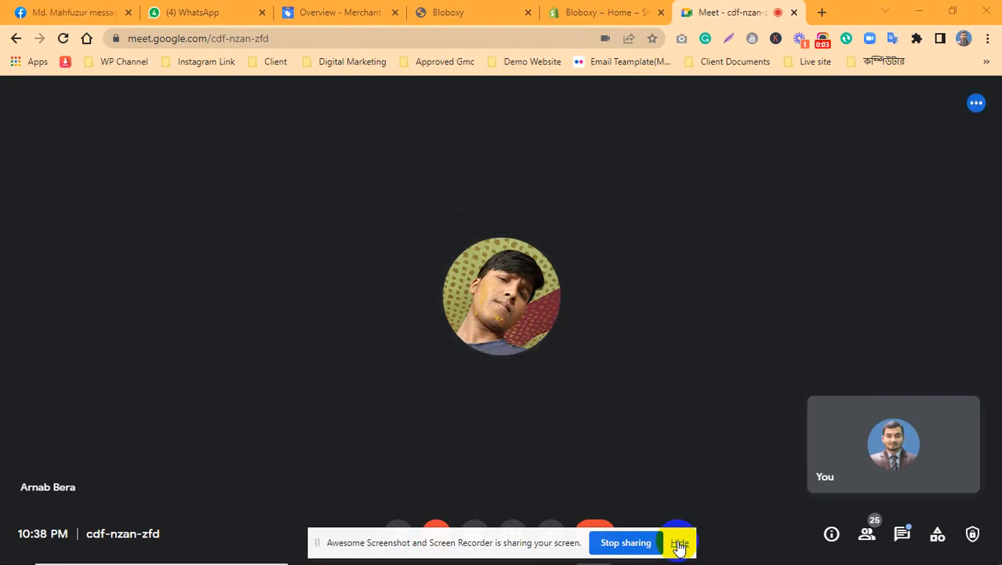
click(679, 543)
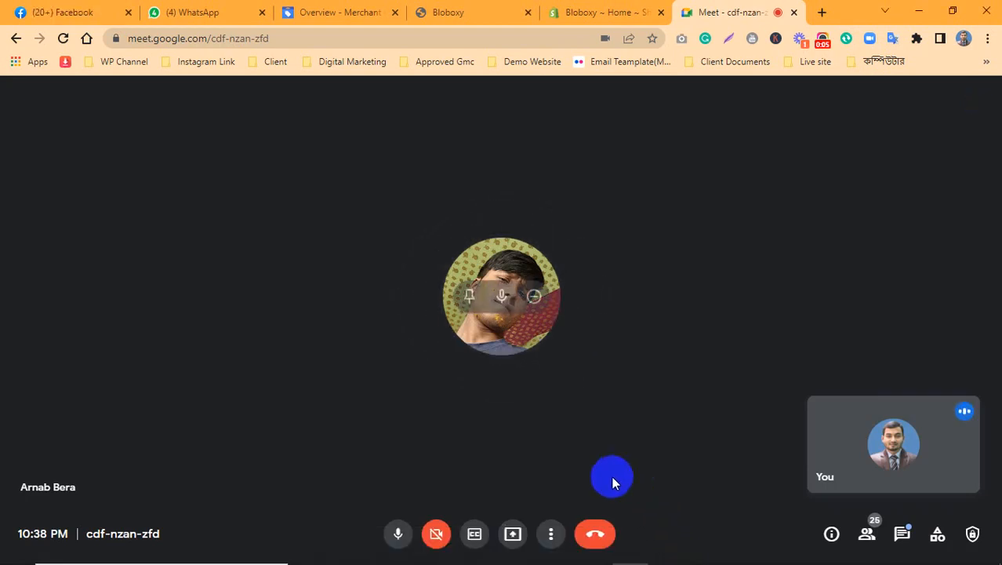
Present the entire screen in the Meet call, admit the waiting participant, and dismiss the sharing notice
click(512, 535)
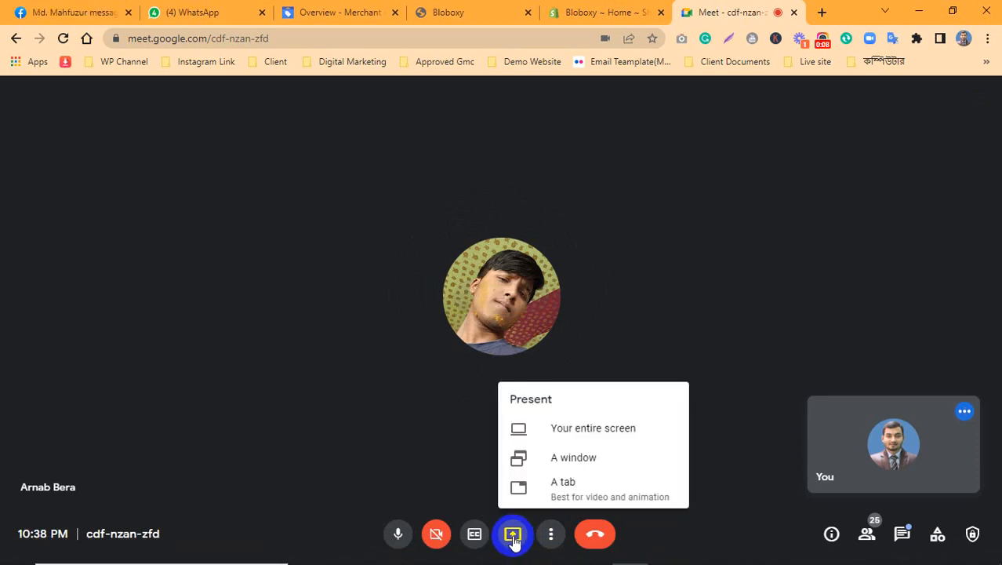
click(556, 436)
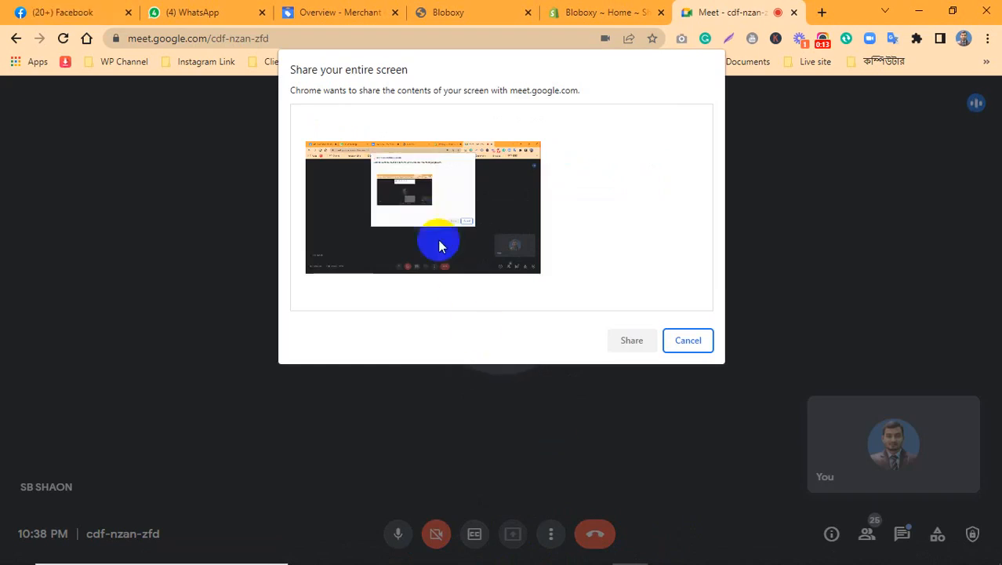
click(454, 244)
click(632, 340)
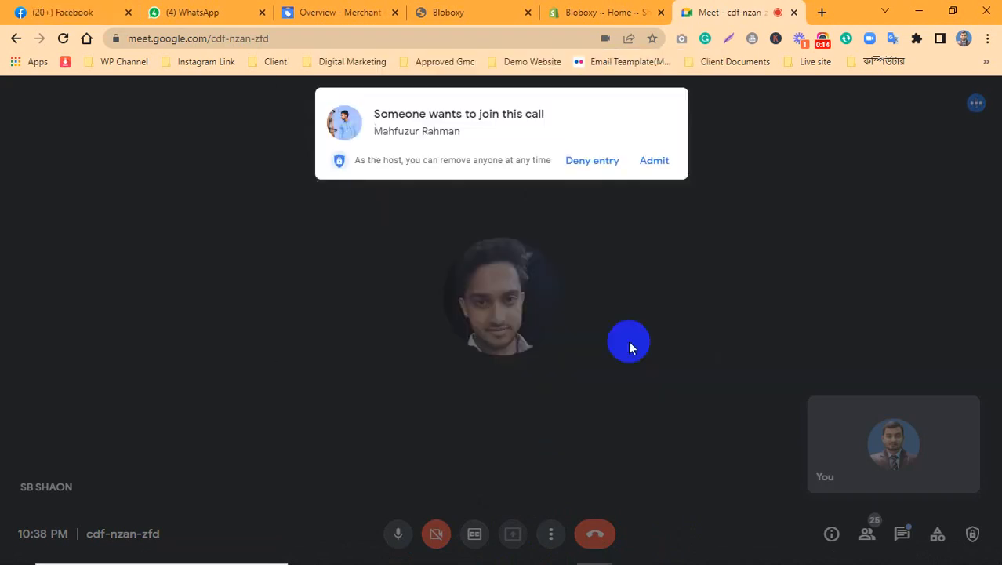
click(651, 162)
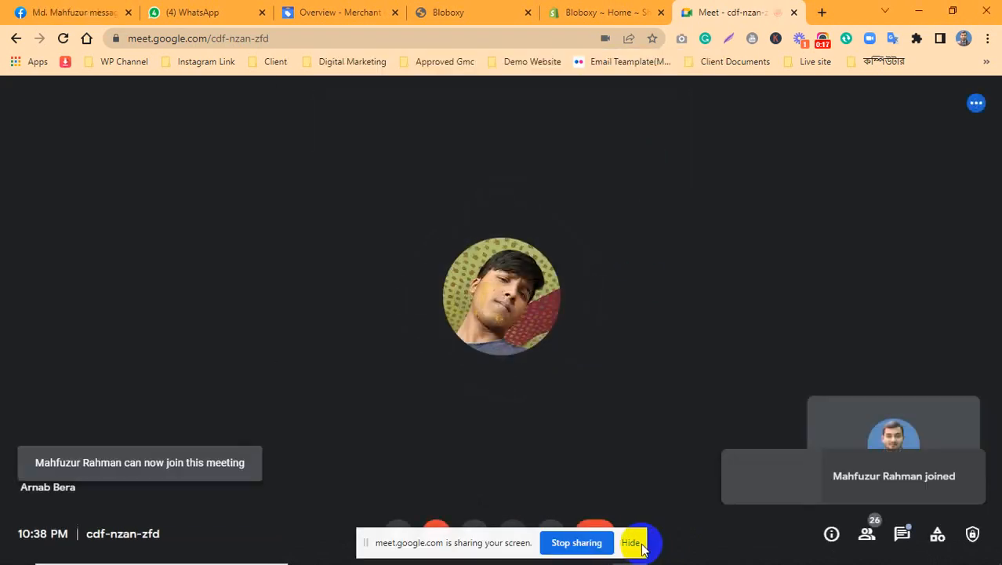
click(637, 548)
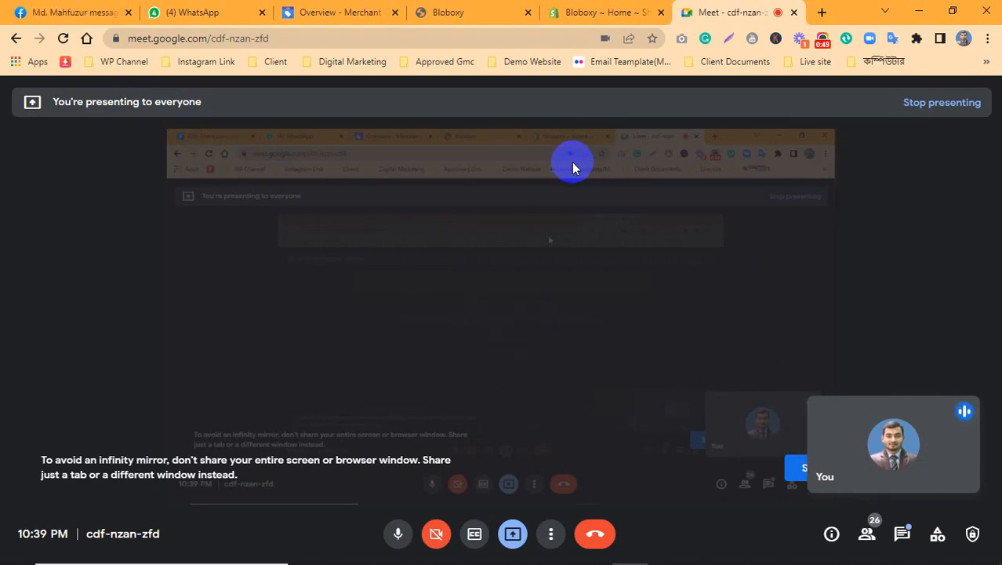
Look over the Google Merchant Center overview, the Bloboxy storefront and the Shopify admin home
click(313, 8)
click(472, 11)
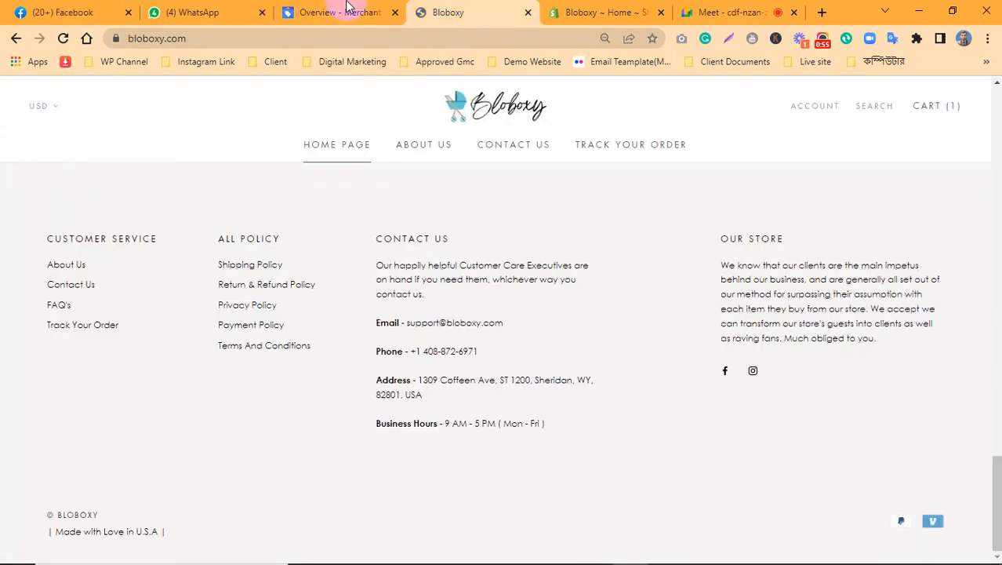
click(349, 6)
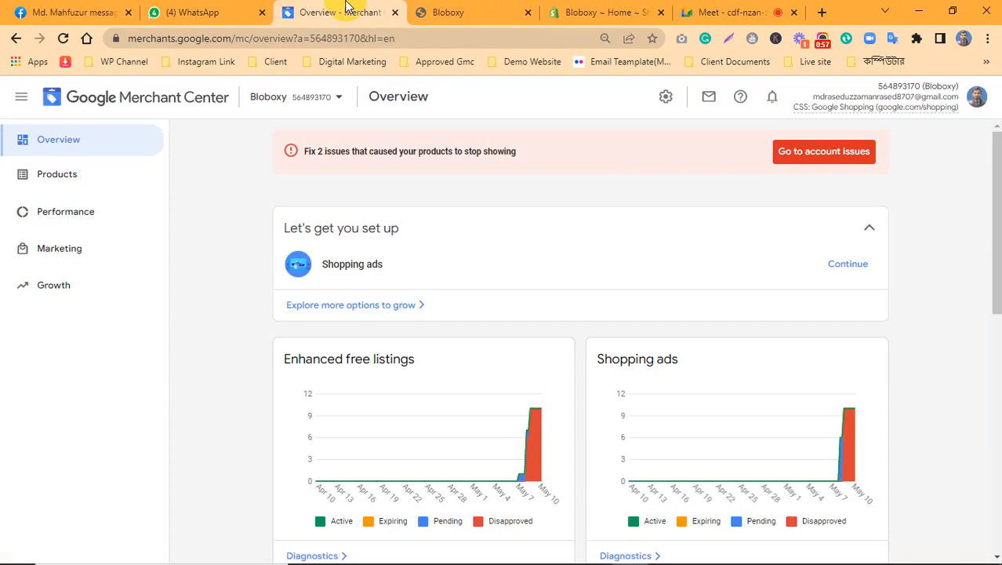
click(469, 11)
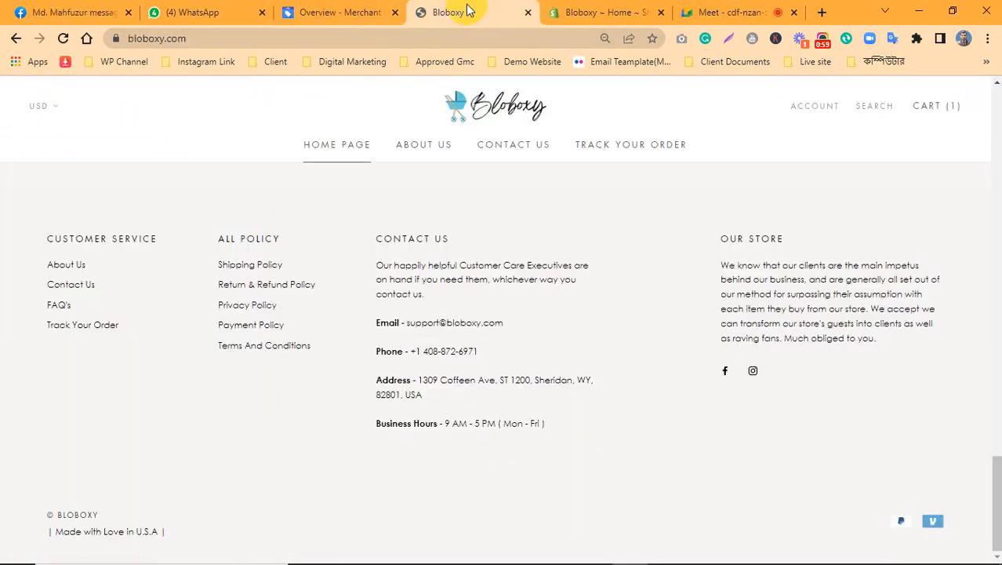
click(584, 17)
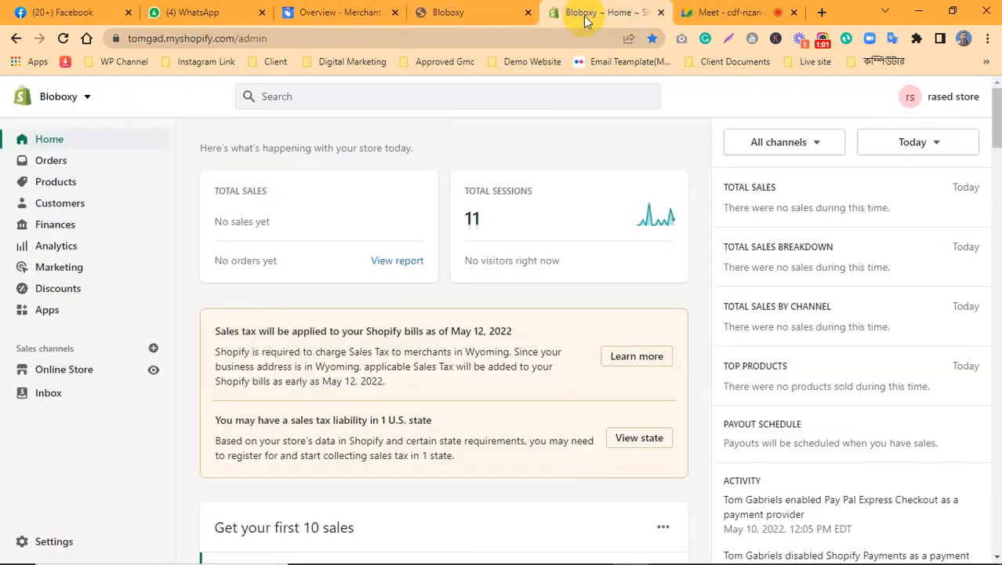
click(451, 10)
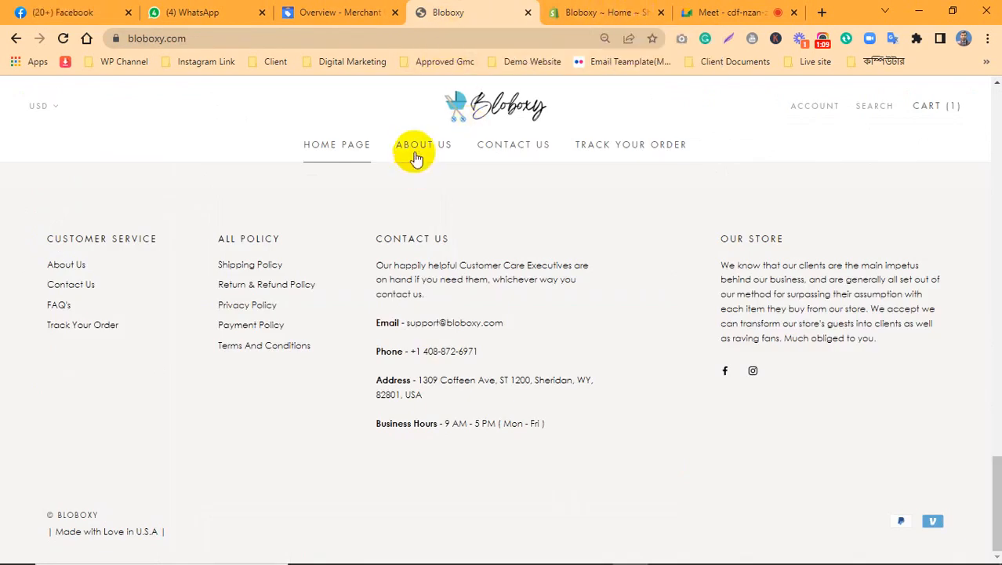
scroll(415, 157, up, 15)
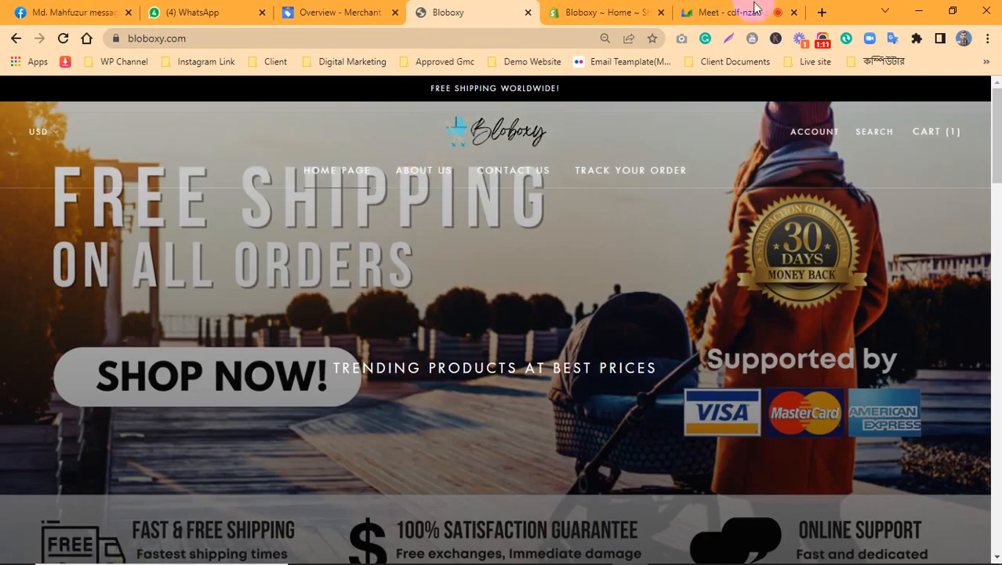
Switch to the Google Meet call and admit the participant waiting to join
click(727, 11)
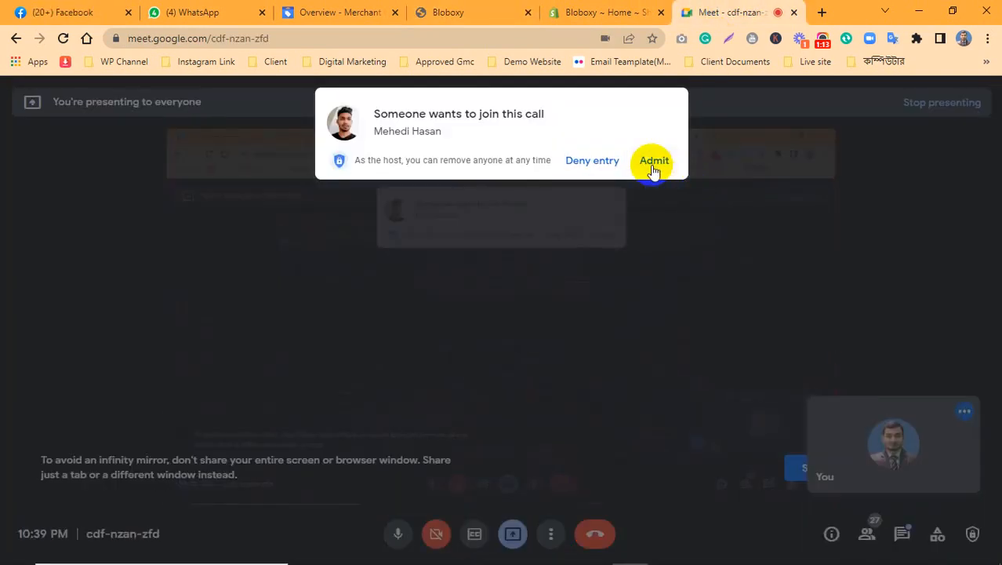
click(653, 162)
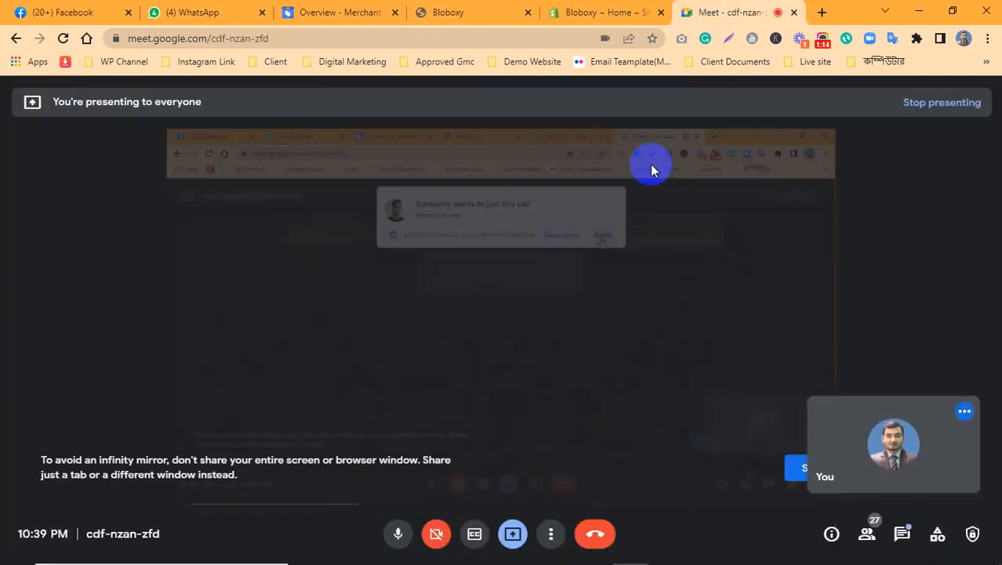
Switch to the Bloboxy storefront and examine its home page from the banner through the trending products to the footer
click(439, 12)
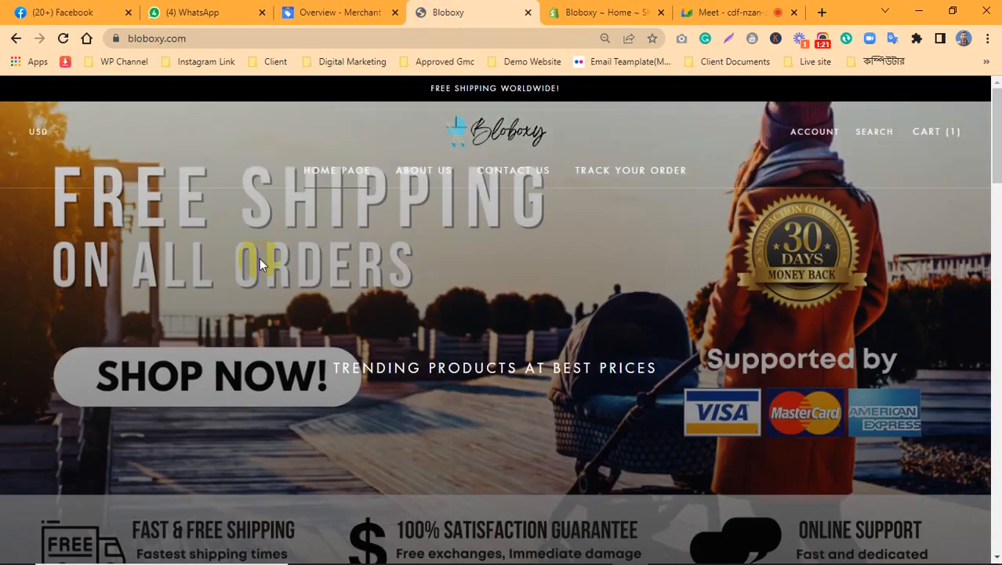
scroll(259, 257, down, 15)
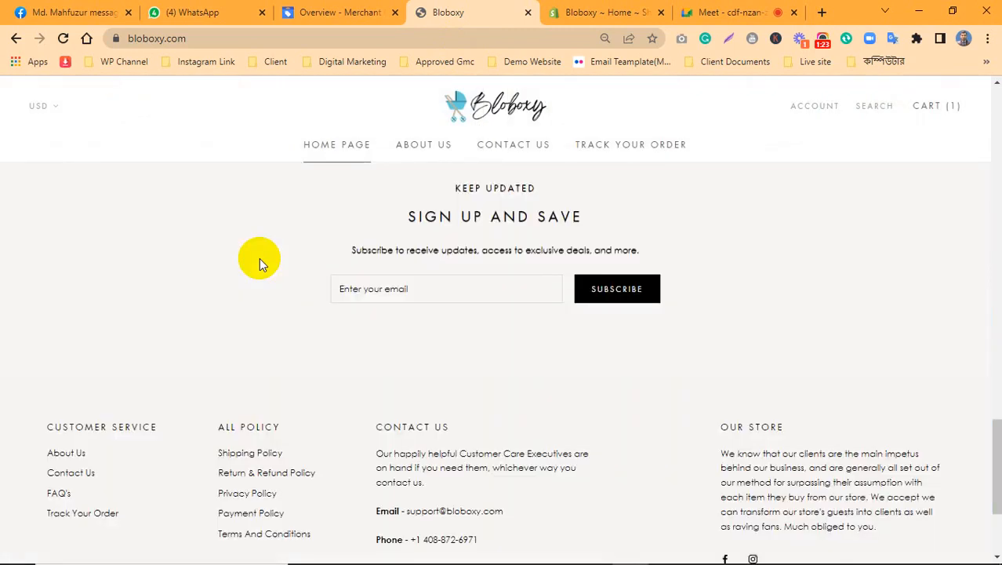
scroll(259, 257, up, 20)
scroll(260, 263, down, 4)
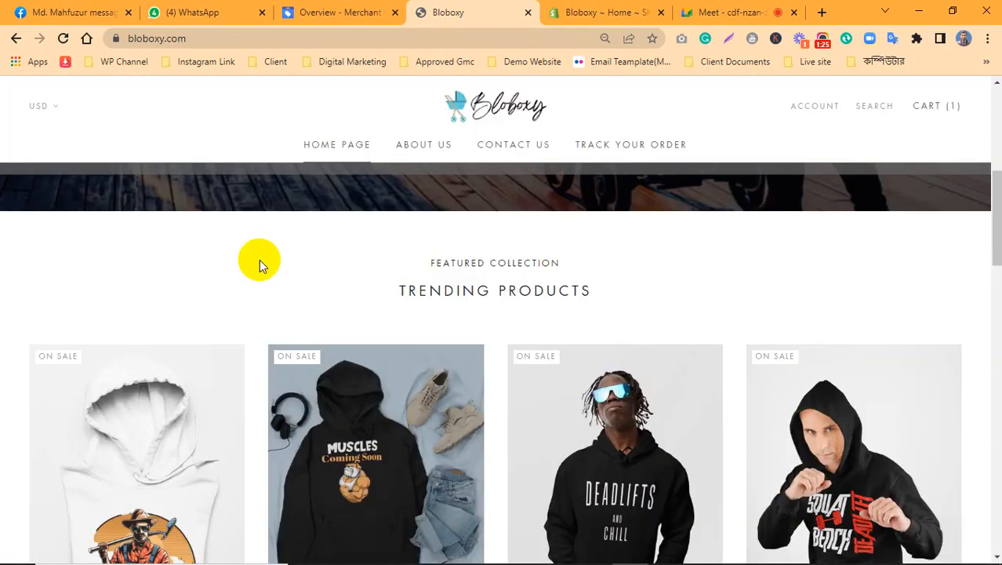
scroll(259, 265, down, 5)
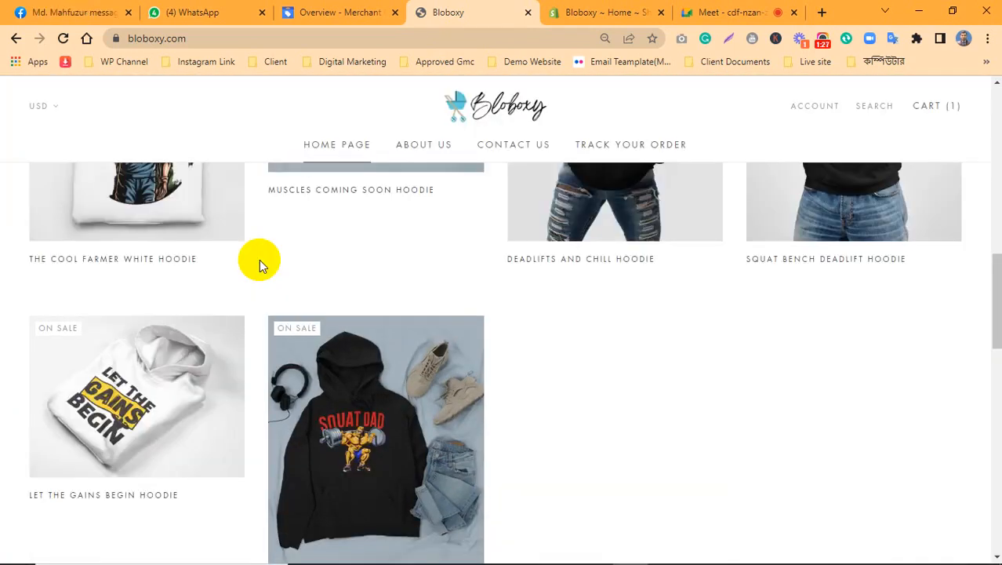
scroll(608, 381, down, 5)
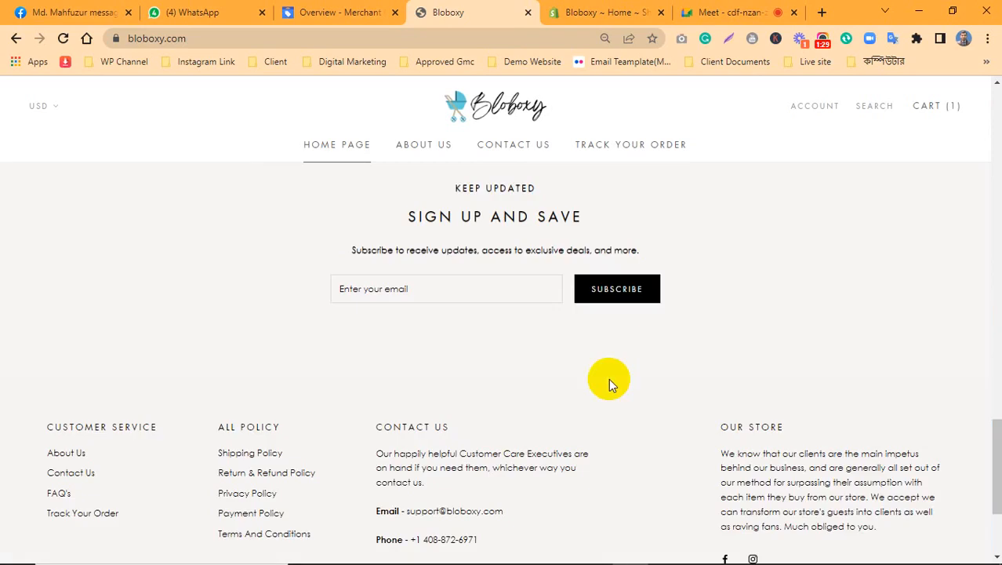
scroll(566, 338, down, 3)
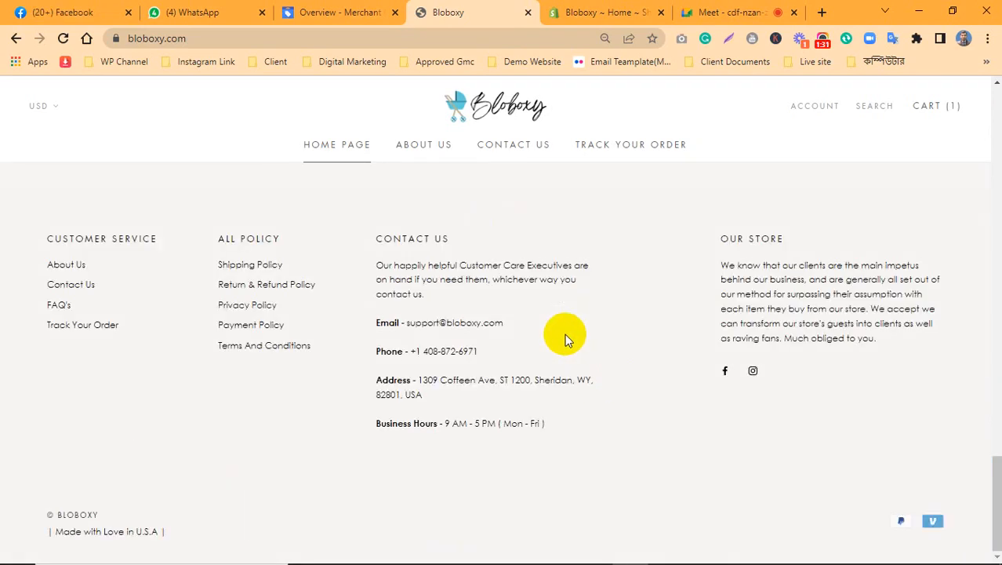
scroll(564, 334, up, 8)
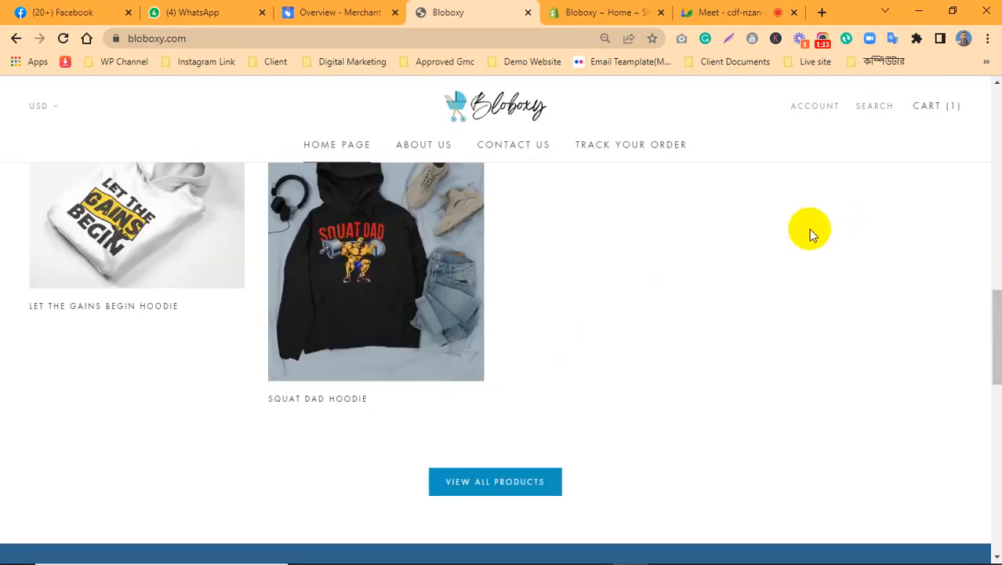
scroll(593, 274, up, 5)
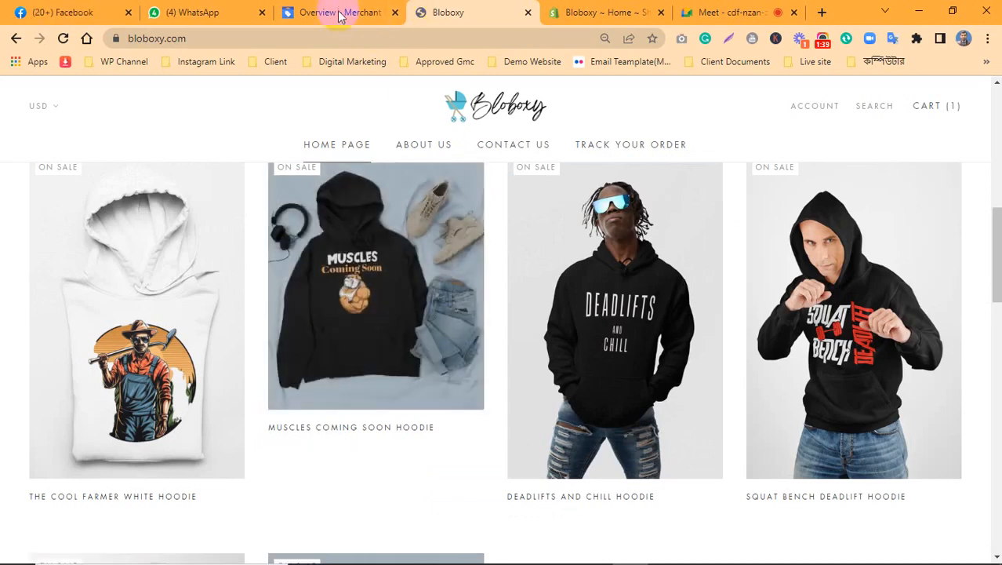
Check the Google Meet call, and view the banner and trending products on the Bloboxy home page
click(718, 12)
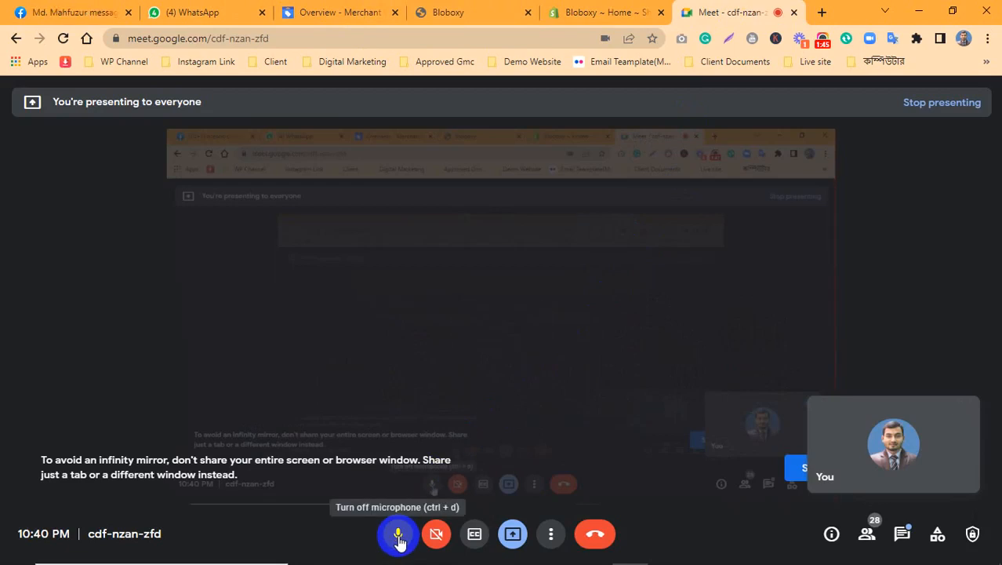
mouse_move(613, 267)
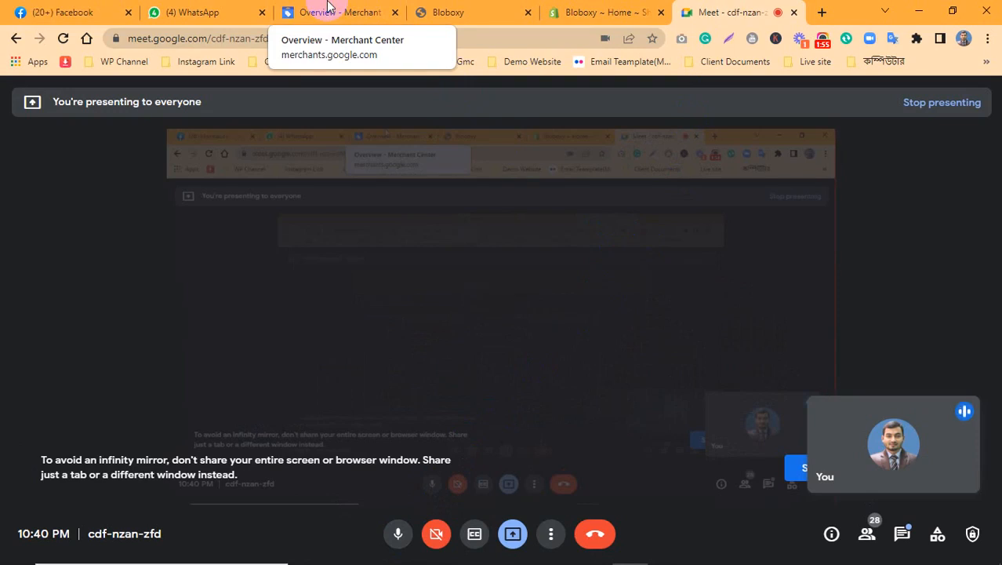
click(481, 9)
scroll(444, 284, up, 8)
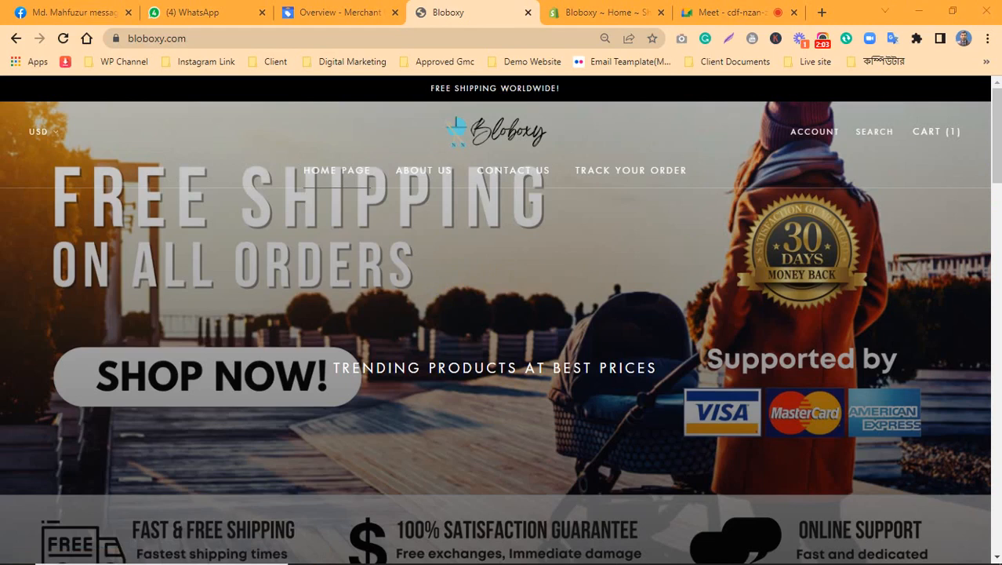
drag(998, 152, 992, 278)
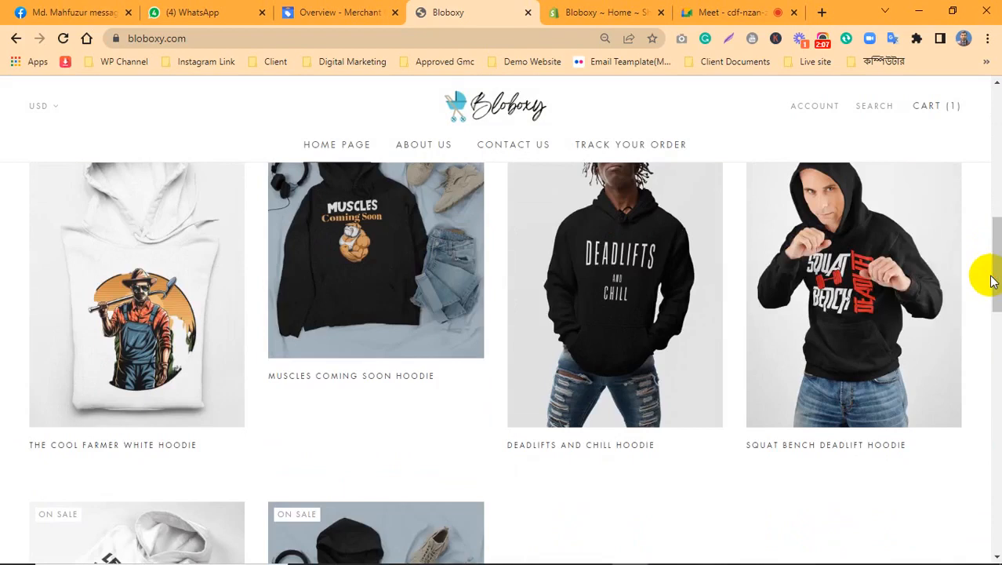
Return to the Google Meet call and admit the next person asking to join
click(735, 7)
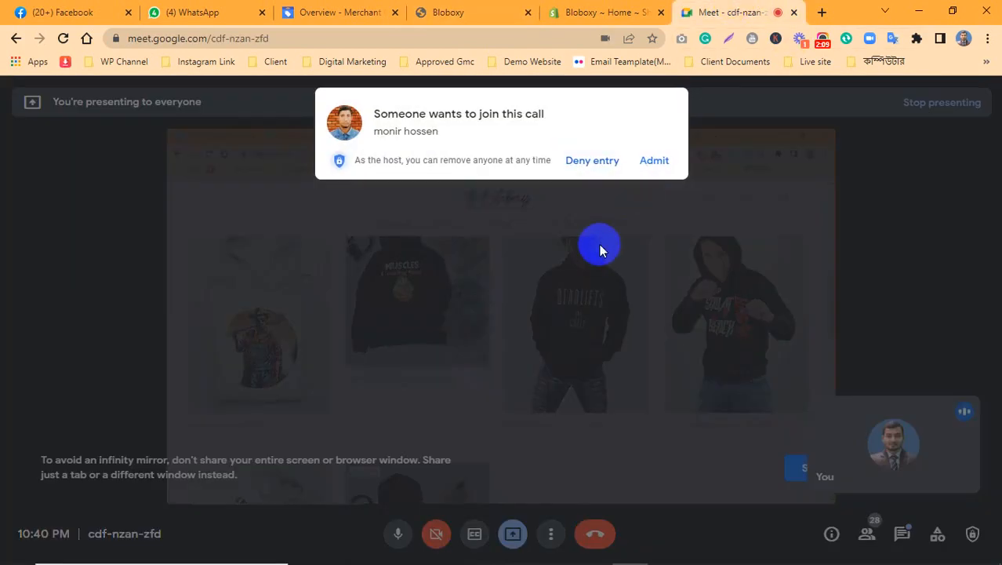
click(651, 164)
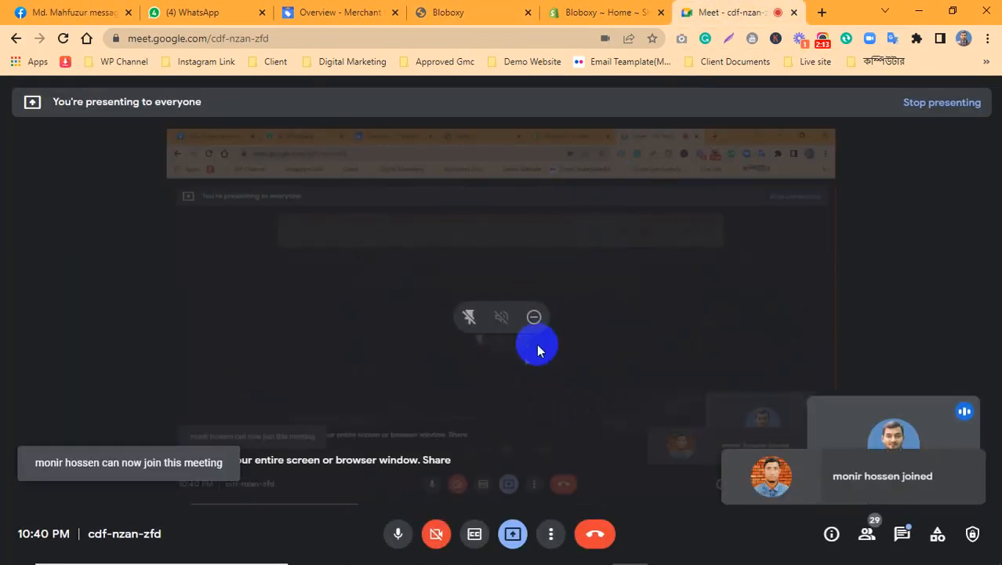
View the Shopify admin home, and reload the Bloboxy storefront to examine the contact details in its footer
click(578, 8)
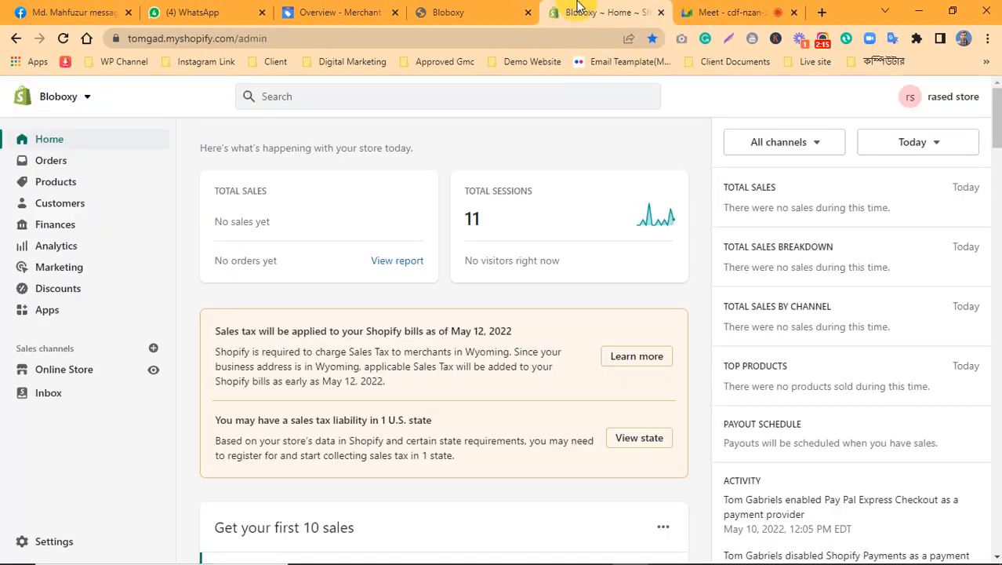
click(448, 12)
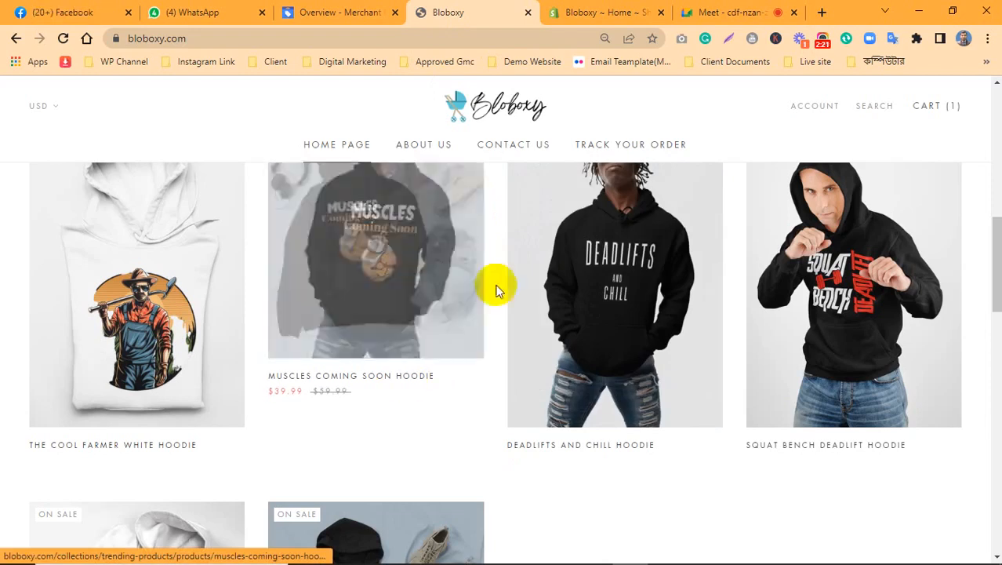
scroll(736, 357, down, 5)
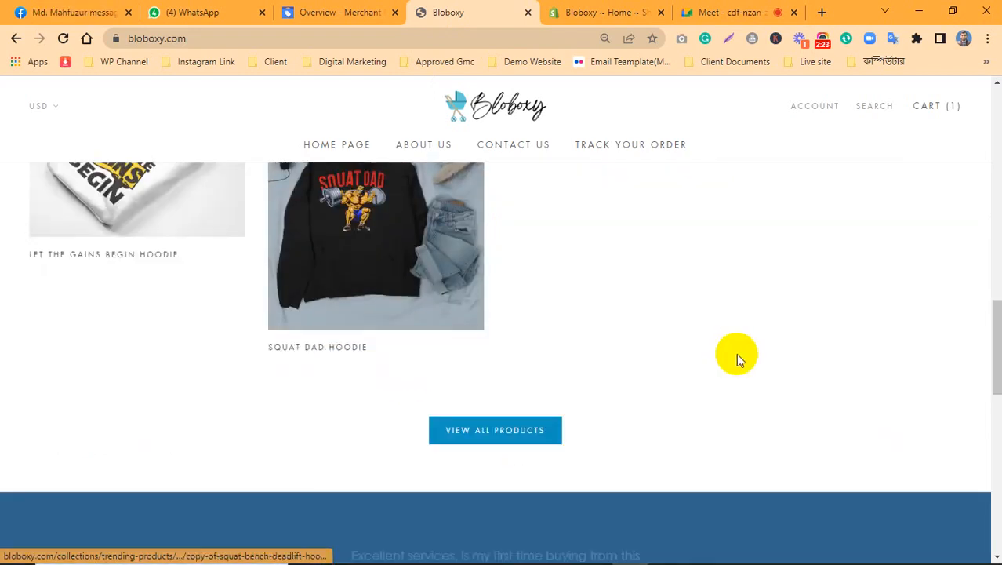
scroll(540, 358, down, 10)
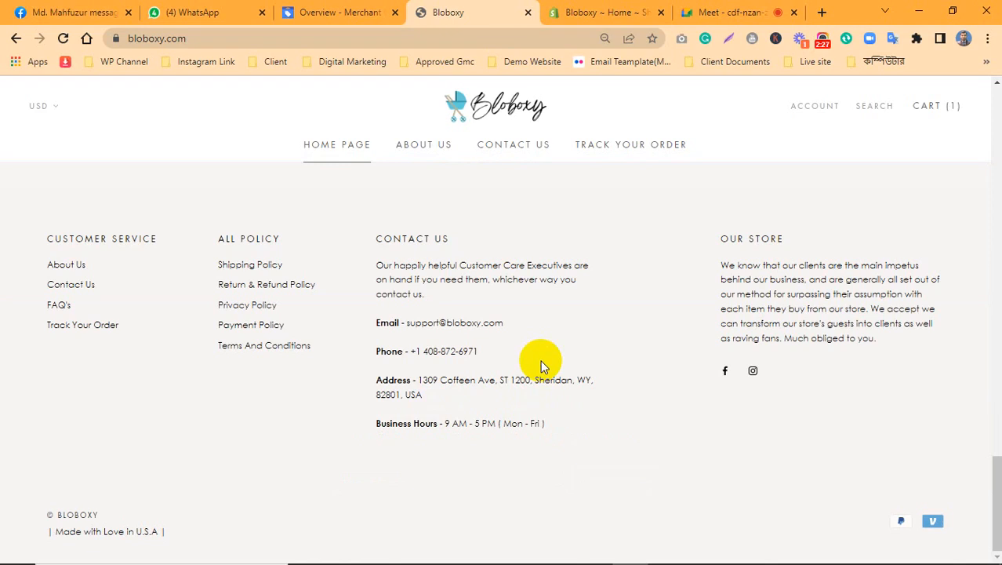
click(63, 37)
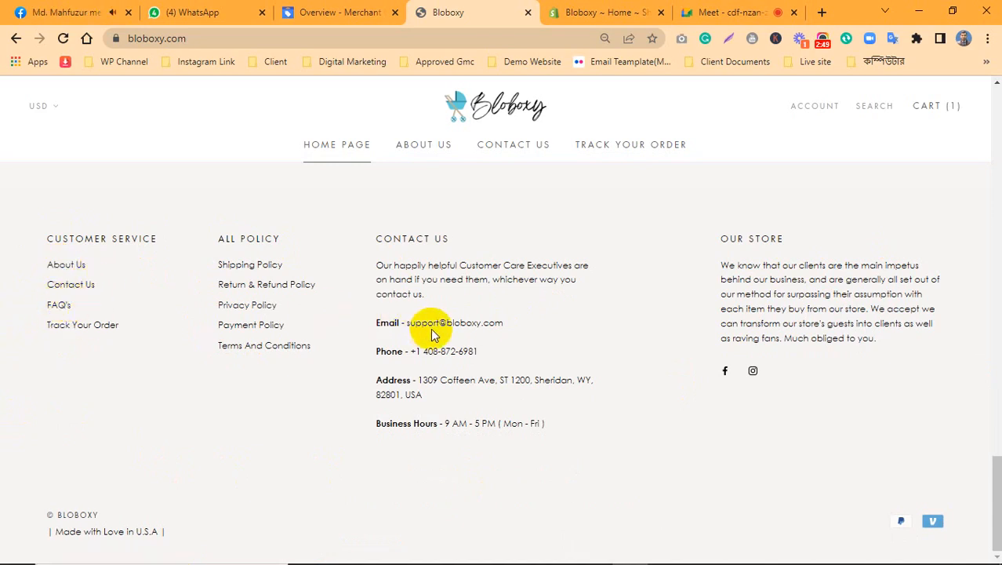
drag(409, 323, 433, 323)
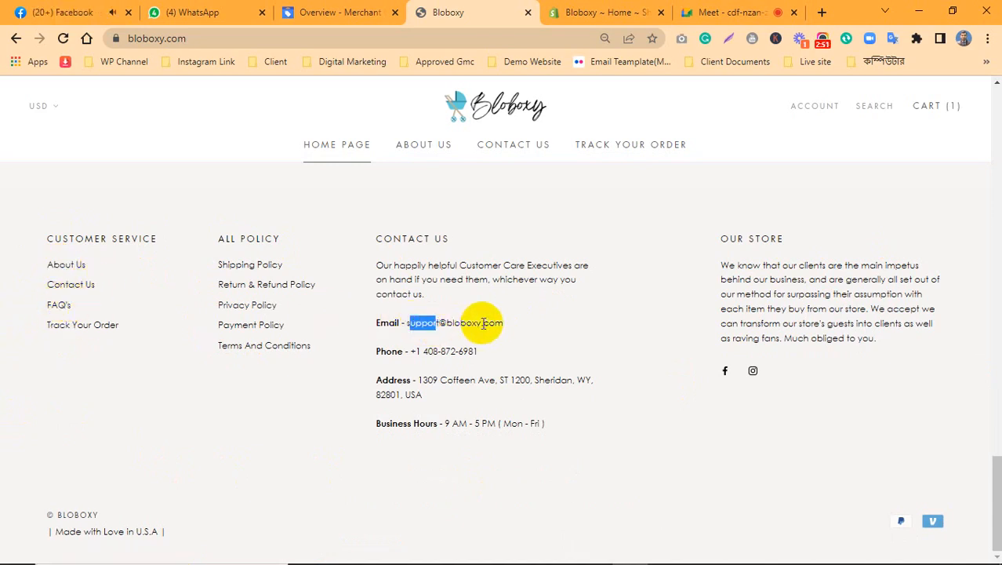
Examine the support email address and its domain in the storefront footer's contact details
drag(515, 328, 470, 321)
click(463, 343)
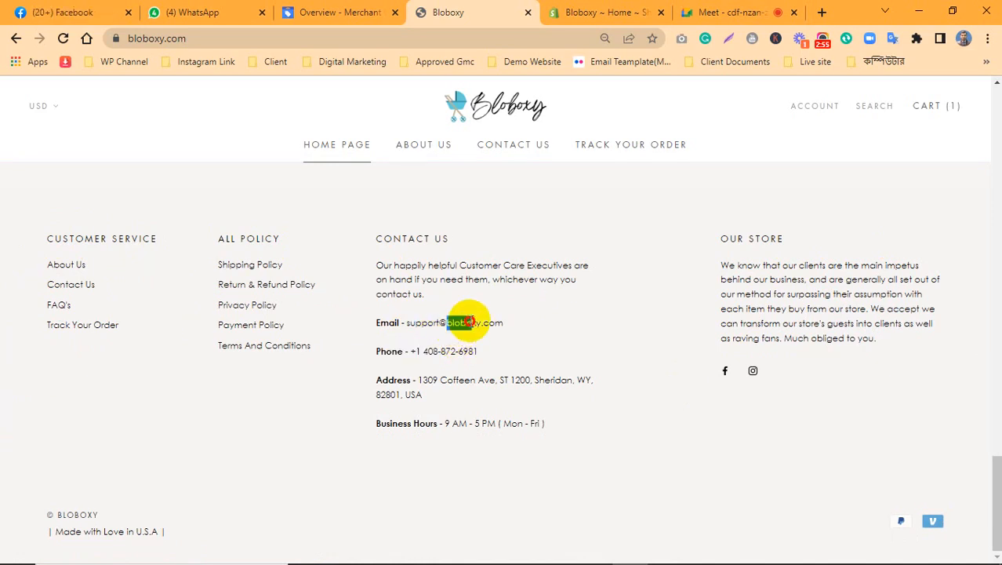
click(474, 342)
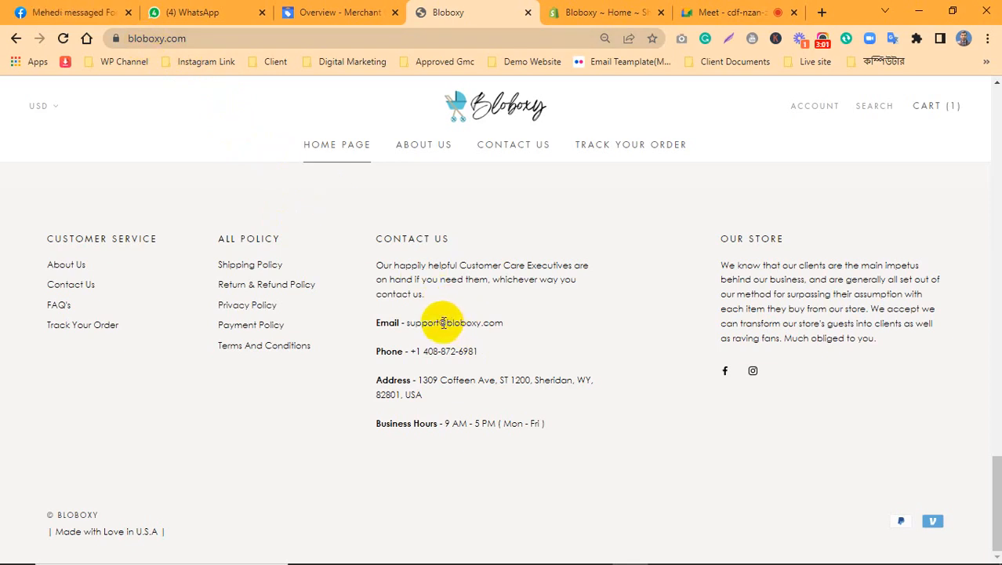
triple_click(483, 332)
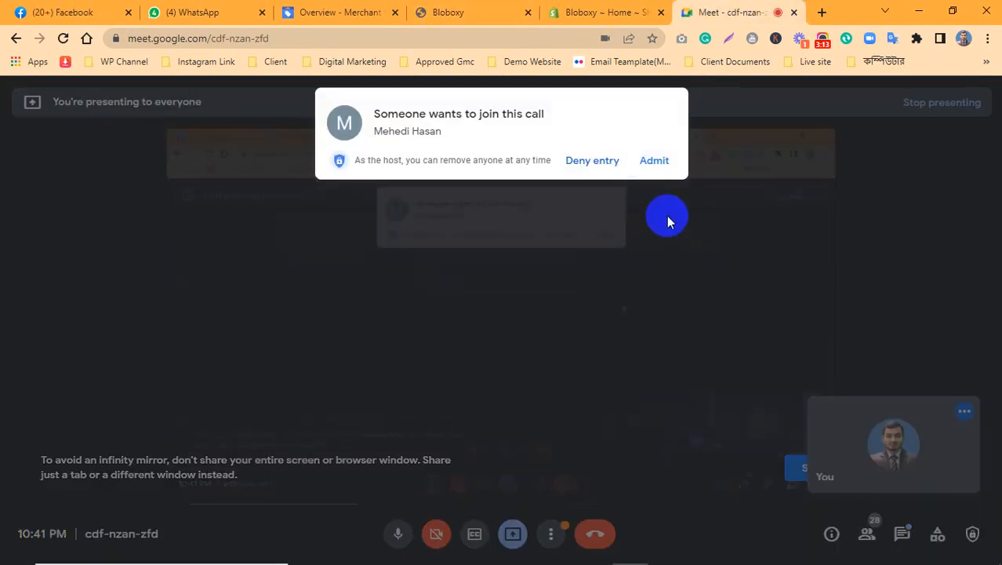
Admit the person asking to join the Google Meet call, and return to the Bloboxy storefront footer
click(655, 159)
click(561, 8)
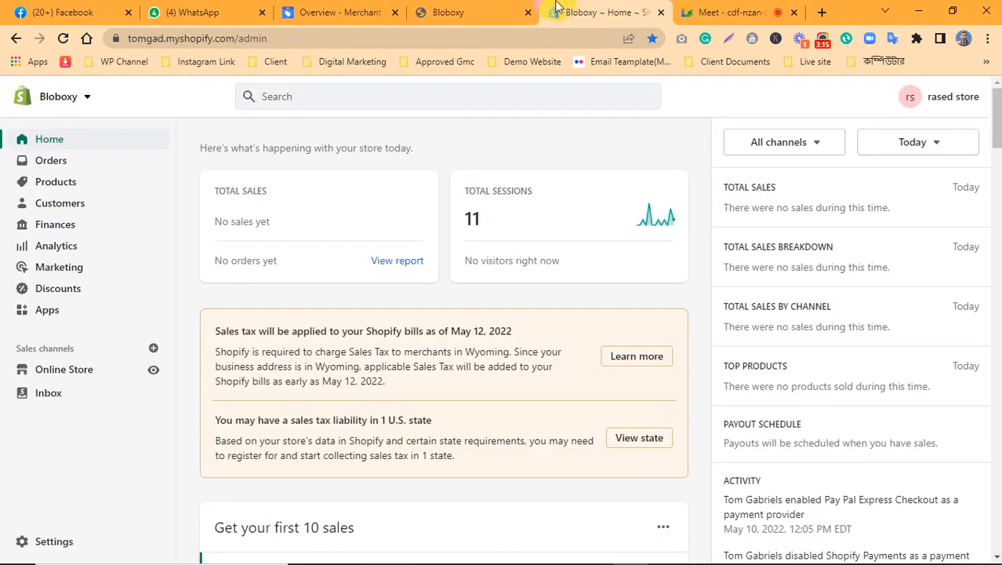
click(447, 10)
click(598, 380)
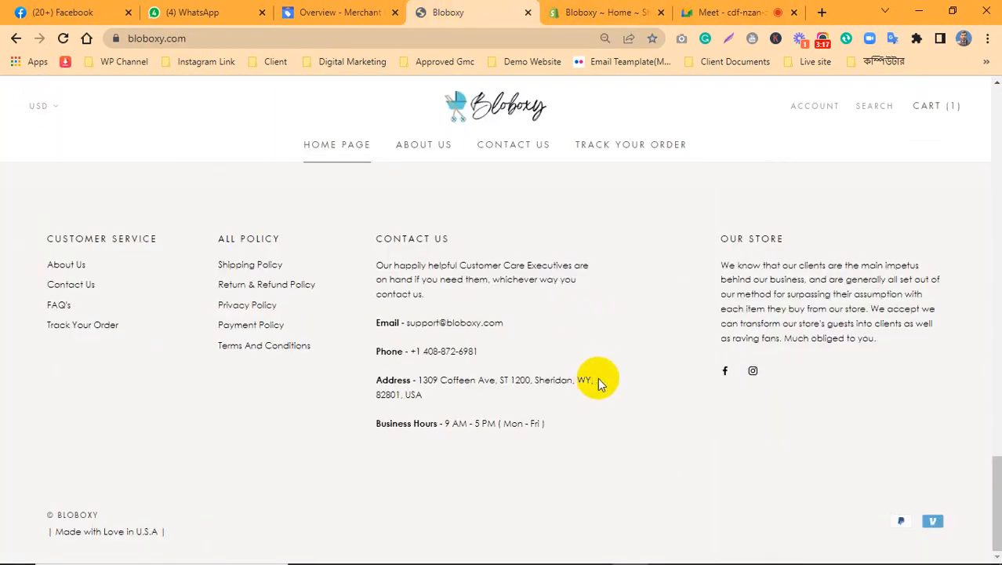
scroll(566, 387, up, 10)
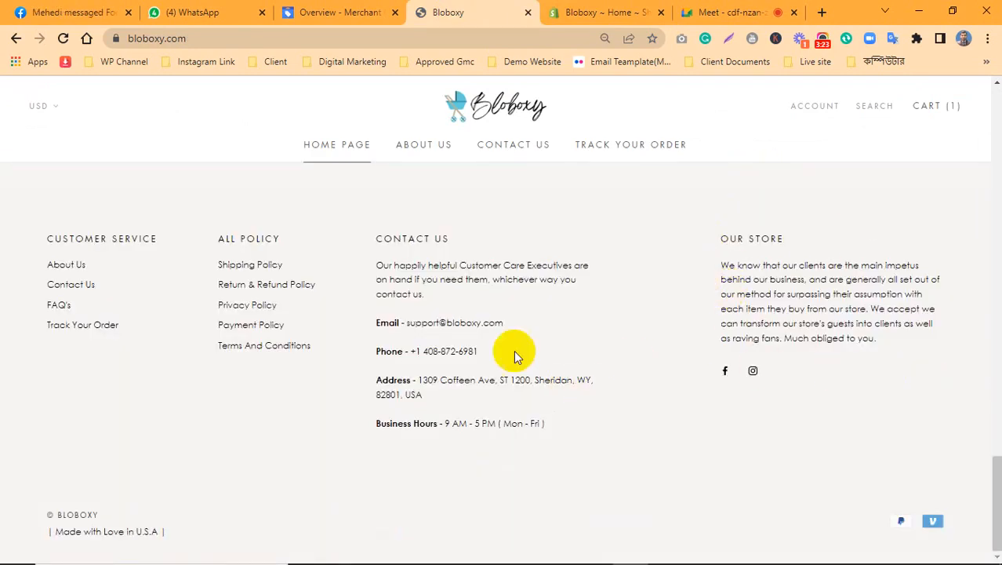
Review the full contact block in the storefront footer, from the email line down to the business hours
drag(364, 323, 510, 421)
click(537, 450)
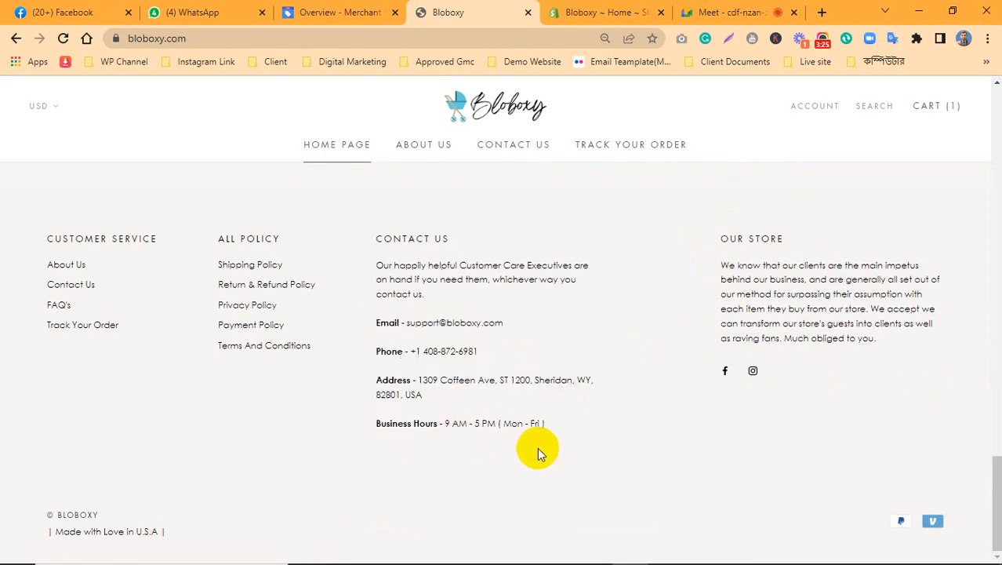
drag(369, 327, 438, 369)
double_click(497, 420)
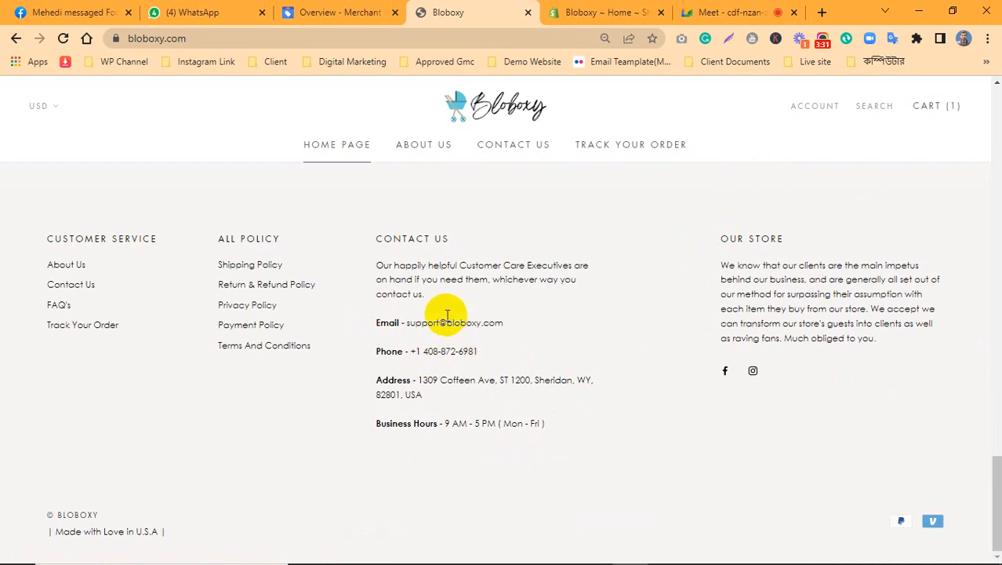
drag(406, 323, 505, 327)
click(463, 338)
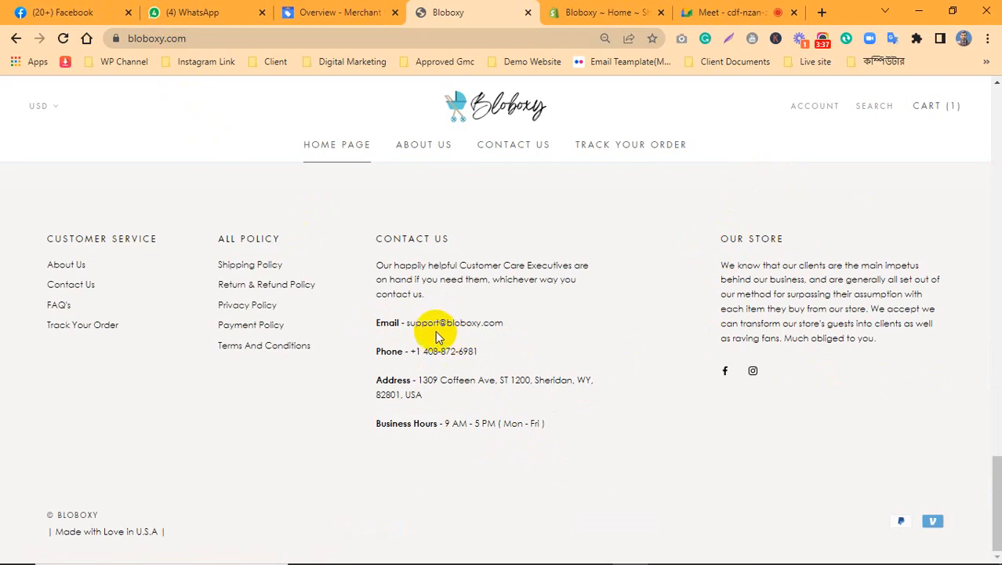
Check the Google Merchant Center overview, and admit the next person waiting in the Google Meet call
click(346, 11)
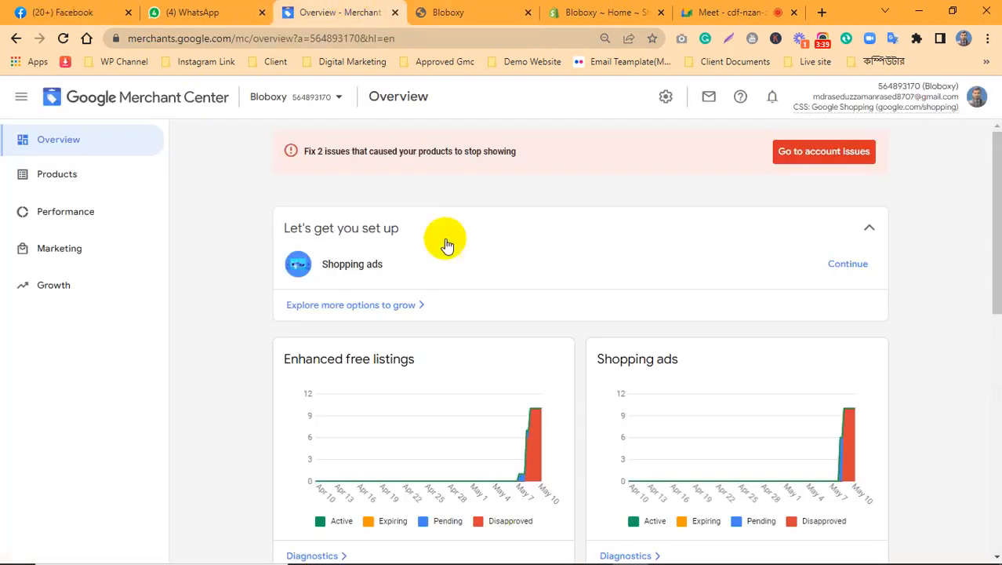
click(700, 12)
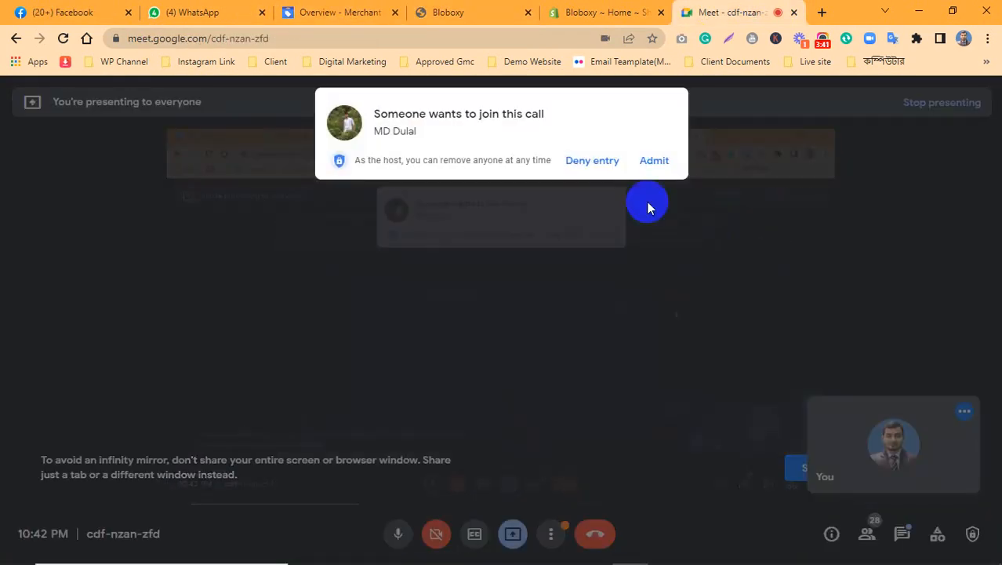
click(653, 160)
Open the business information in Google Merchant Center and view the phone number used for verification
click(311, 8)
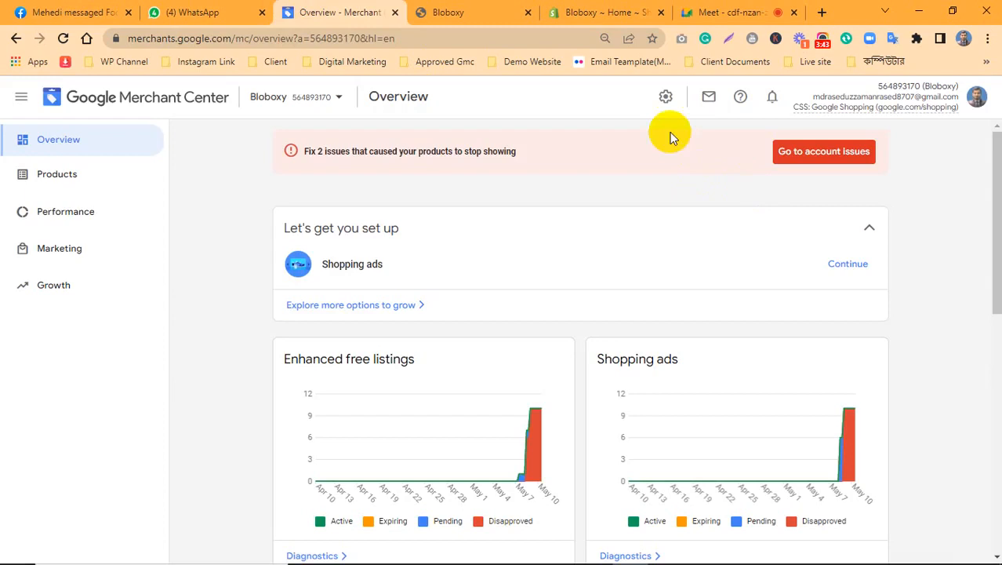
click(664, 97)
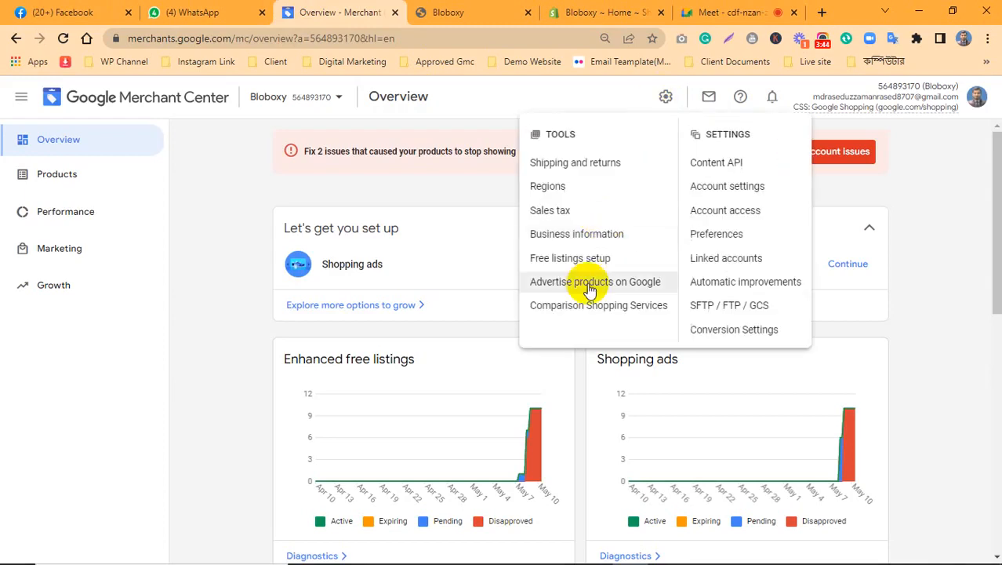
click(548, 239)
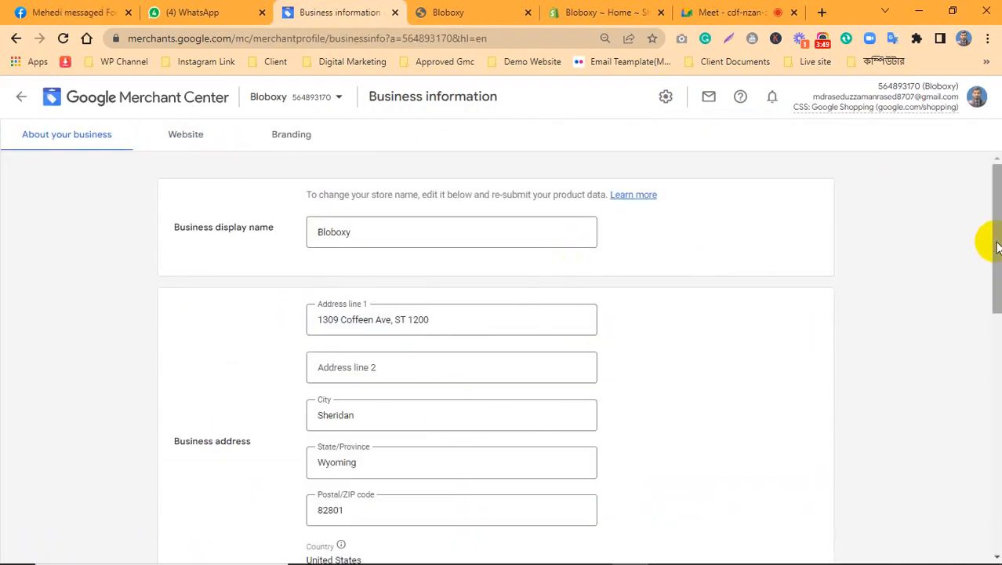
drag(991, 246, 991, 369)
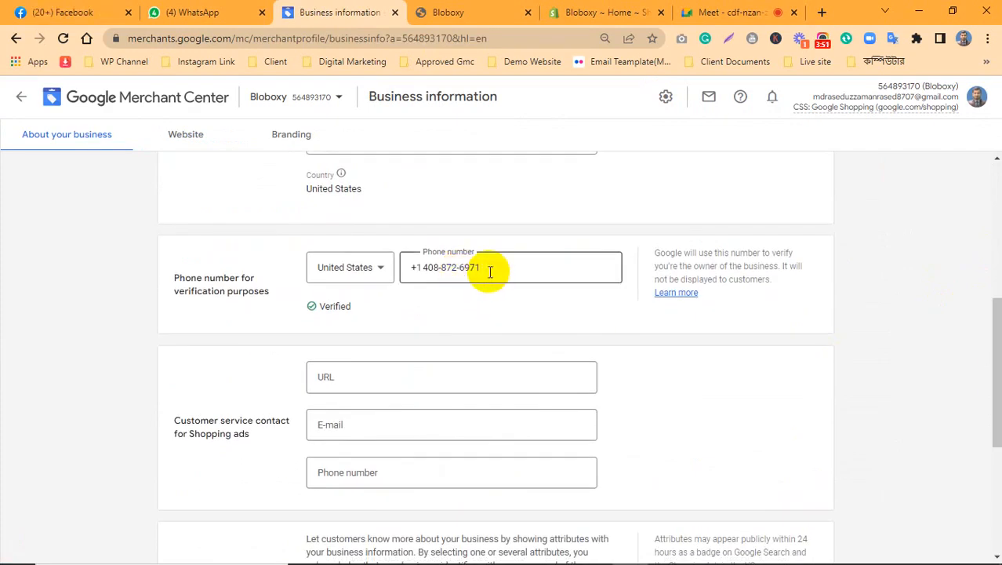
Look at the phone number in the storefront footer, and admit another person to the Google Meet call
click(468, 10)
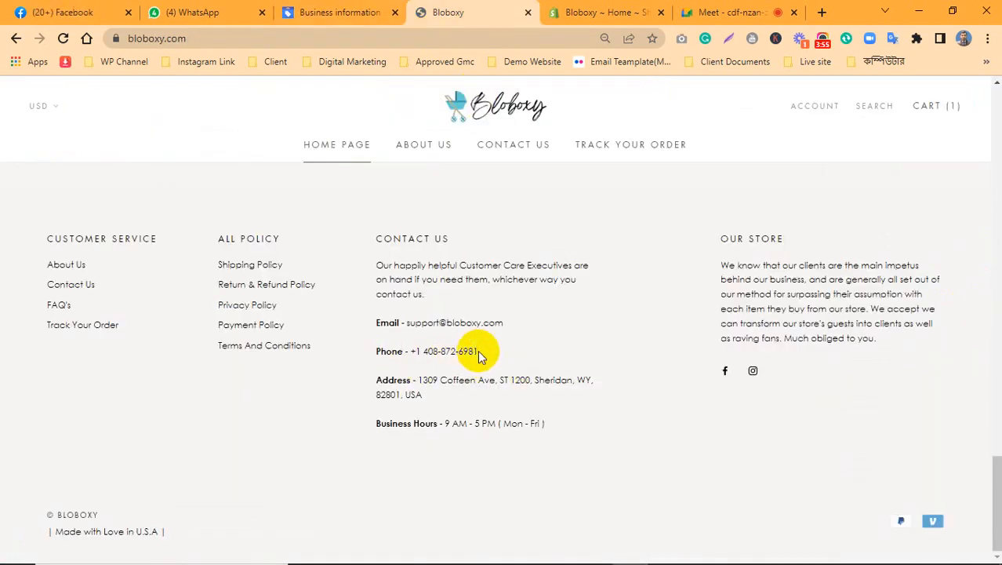
click(757, 8)
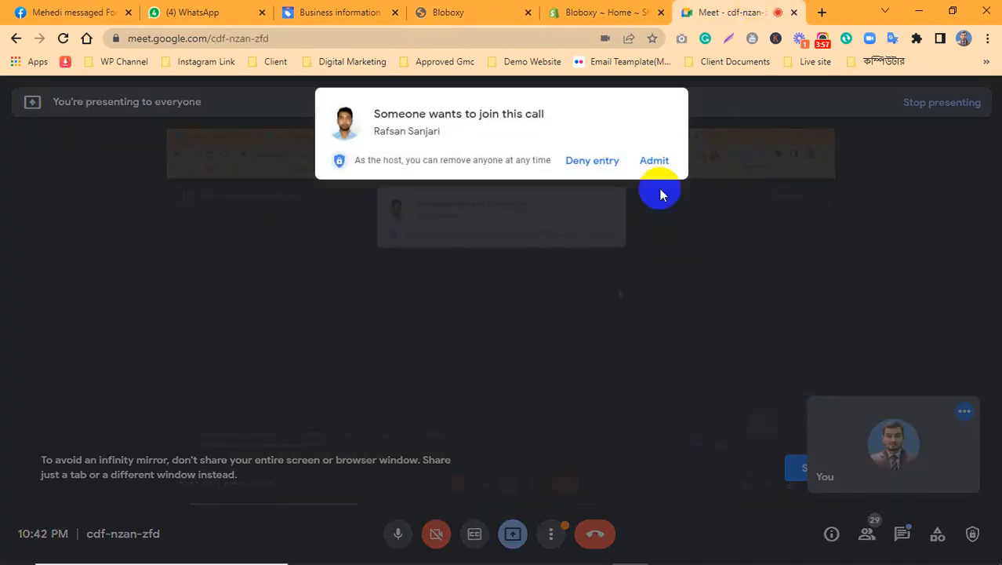
click(653, 163)
click(448, 10)
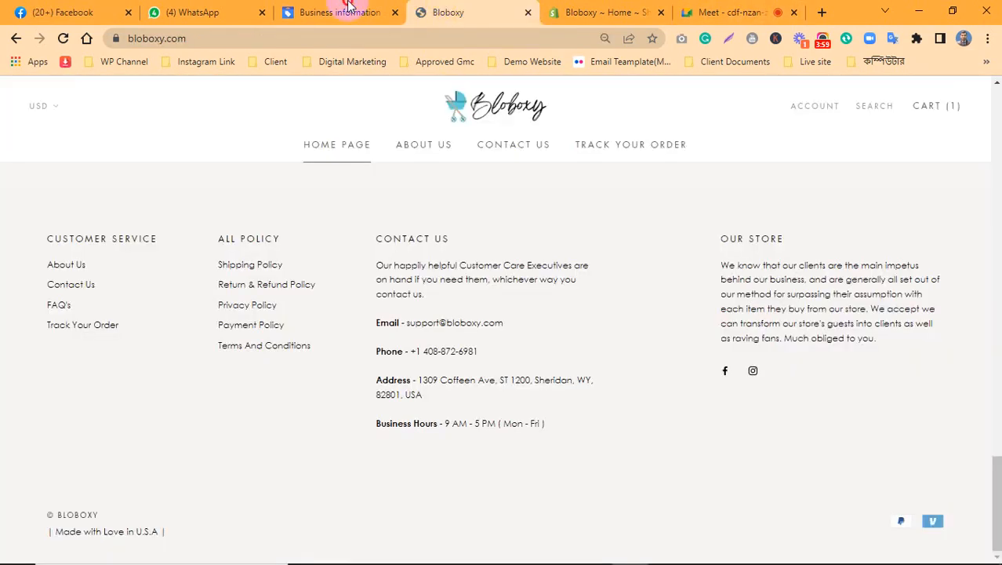
Return to the Merchant Center business information and examine the verification phone number
click(349, 8)
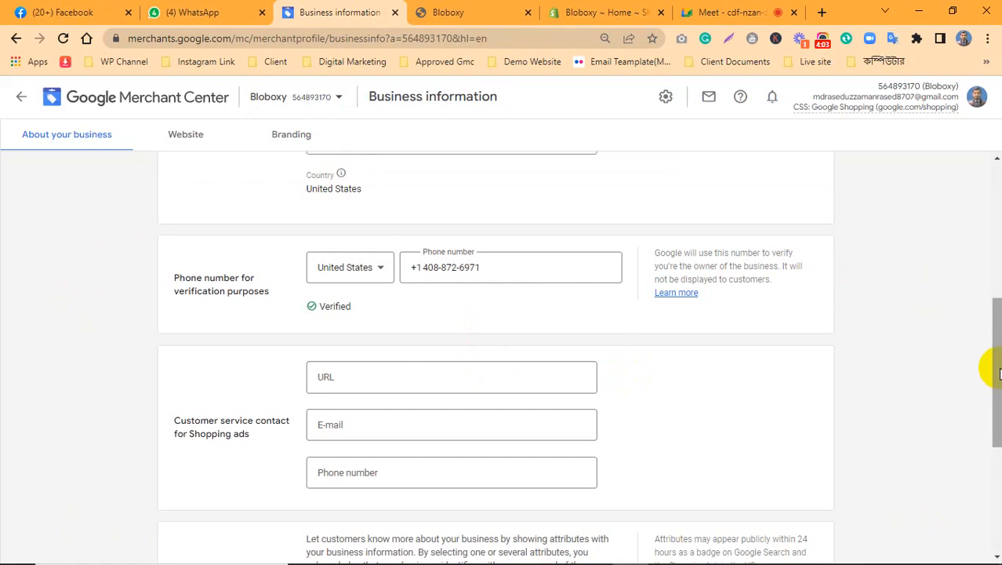
scroll(993, 365, down, 1)
click(509, 244)
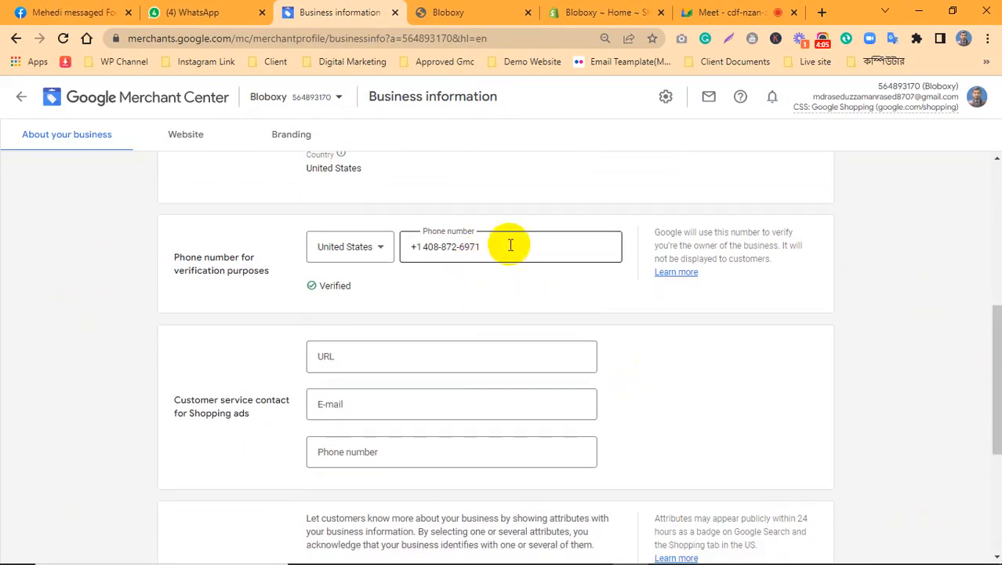
drag(470, 244, 416, 246)
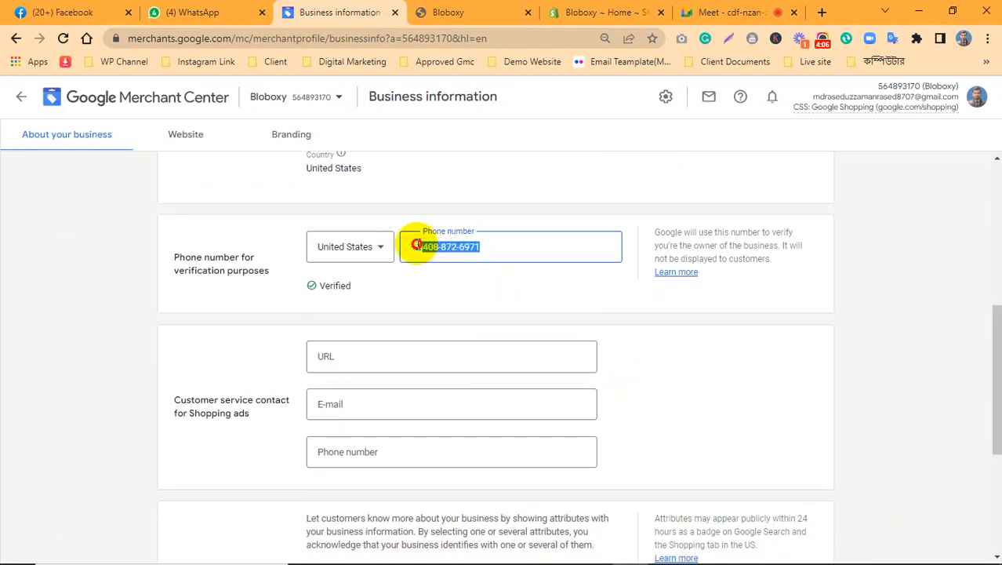
click(492, 247)
Compare the phone number in the storefront footer with the one in the Merchant Center business information
click(488, 8)
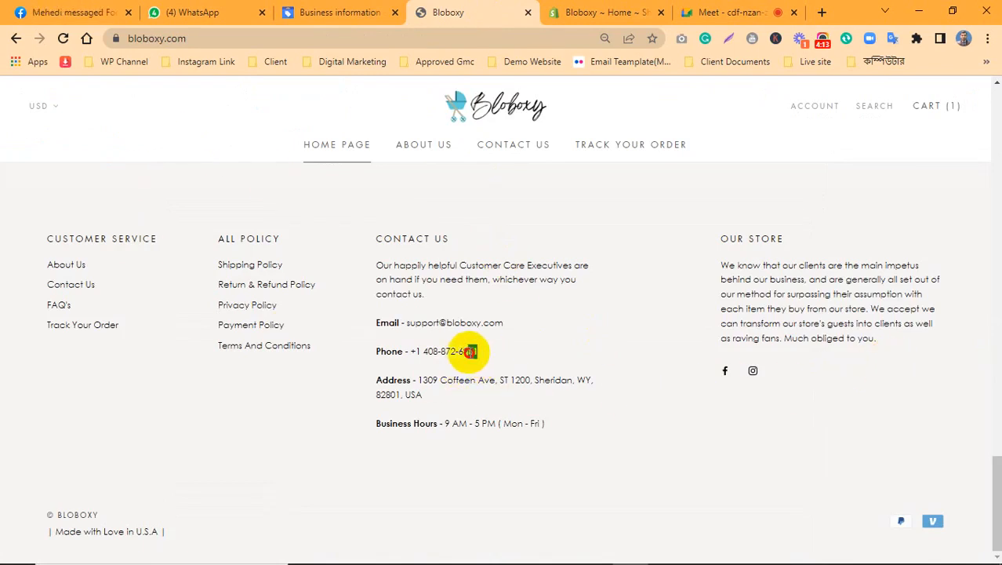
click(345, 12)
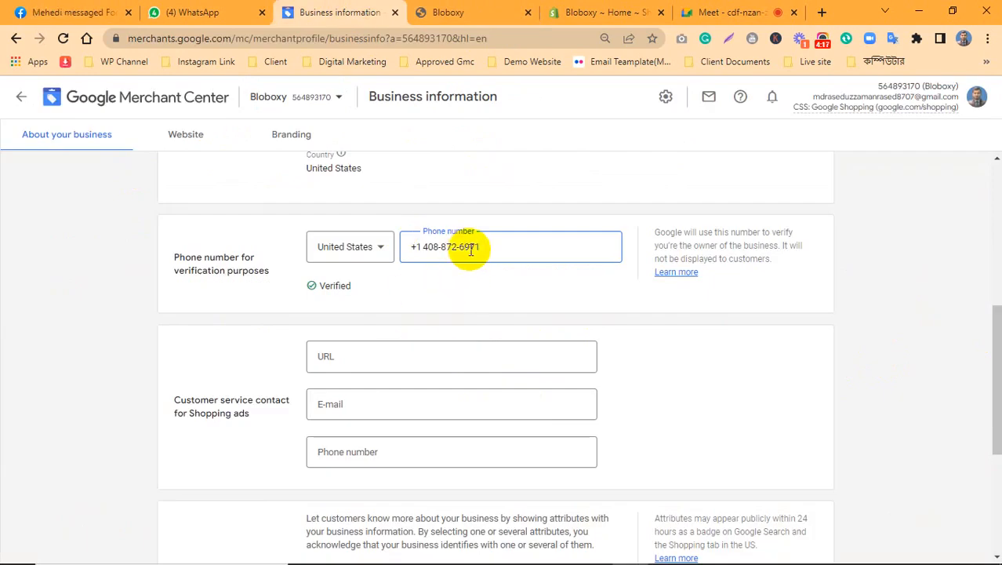
click(469, 14)
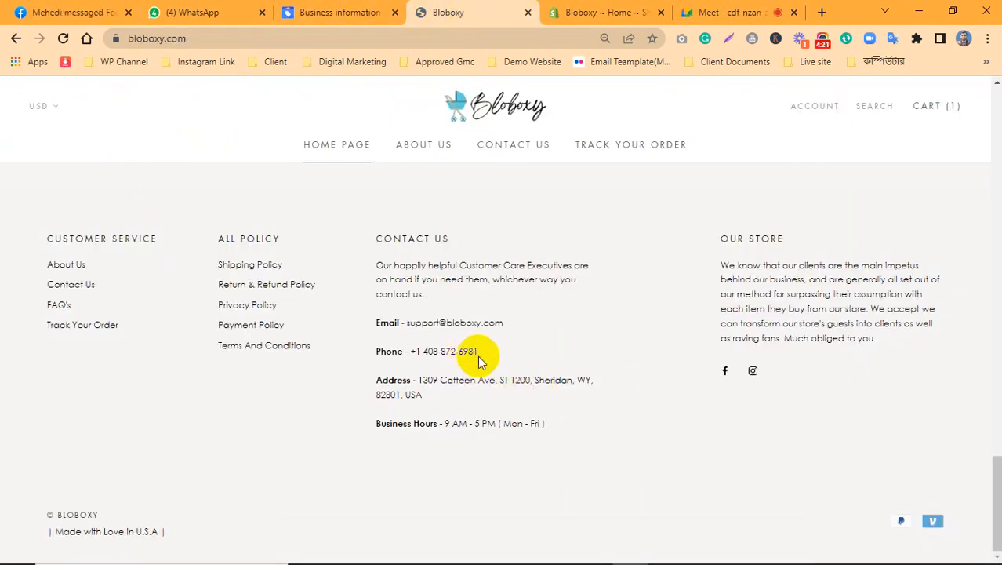
drag(479, 351, 412, 351)
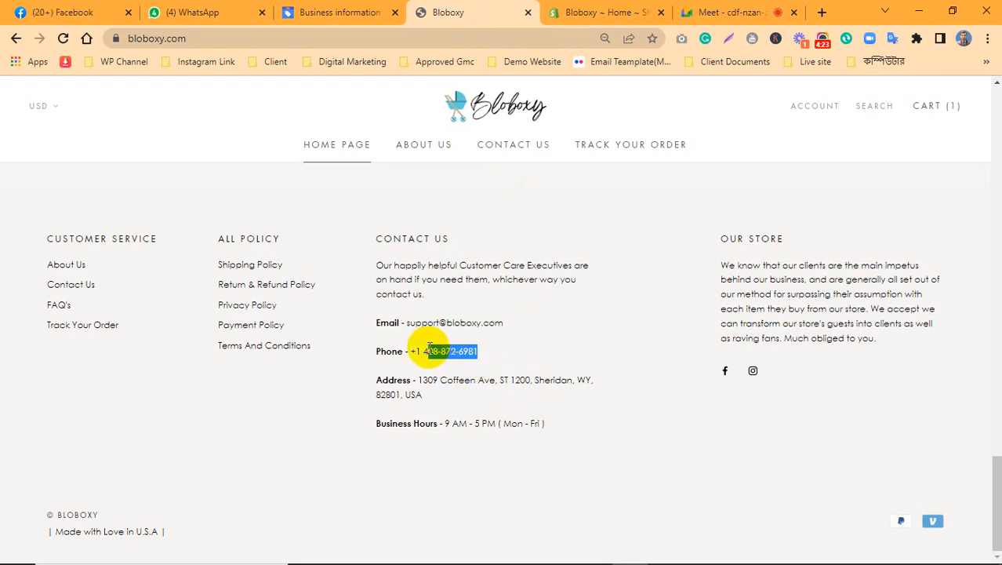
click(414, 352)
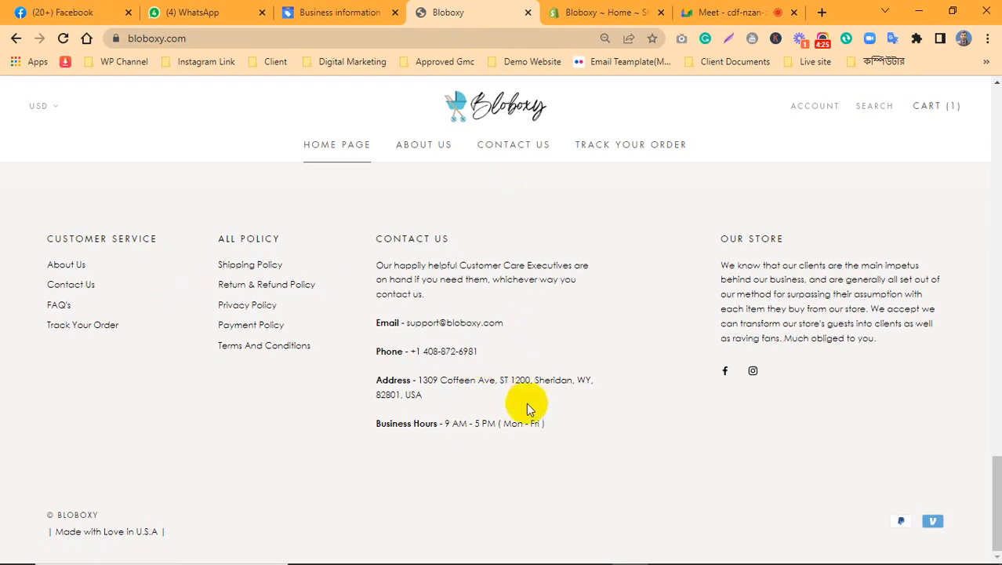
drag(480, 350, 414, 351)
click(477, 352)
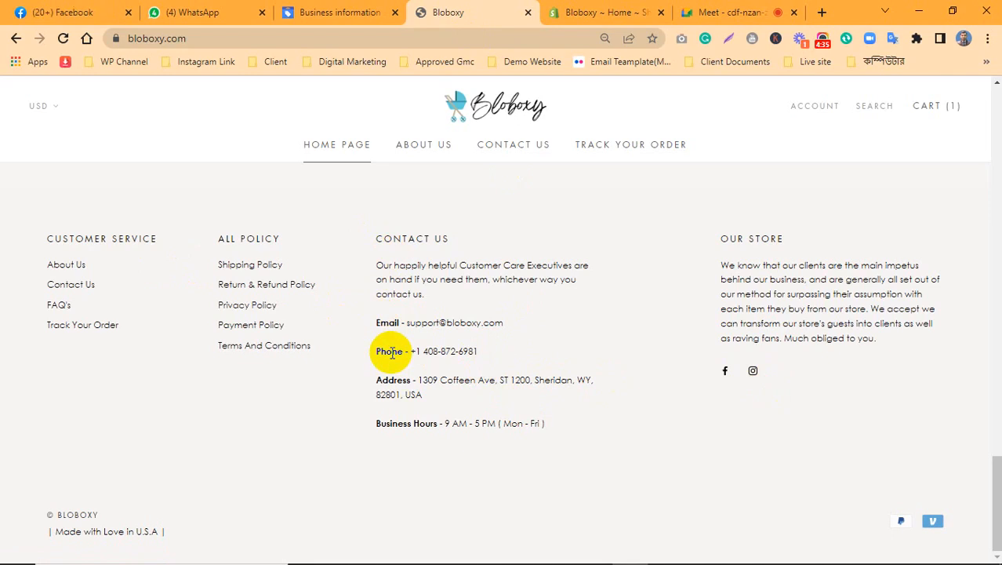
Examine the address and business hours, and highlight the contact details up to the email in the storefront footer
drag(396, 382, 382, 382)
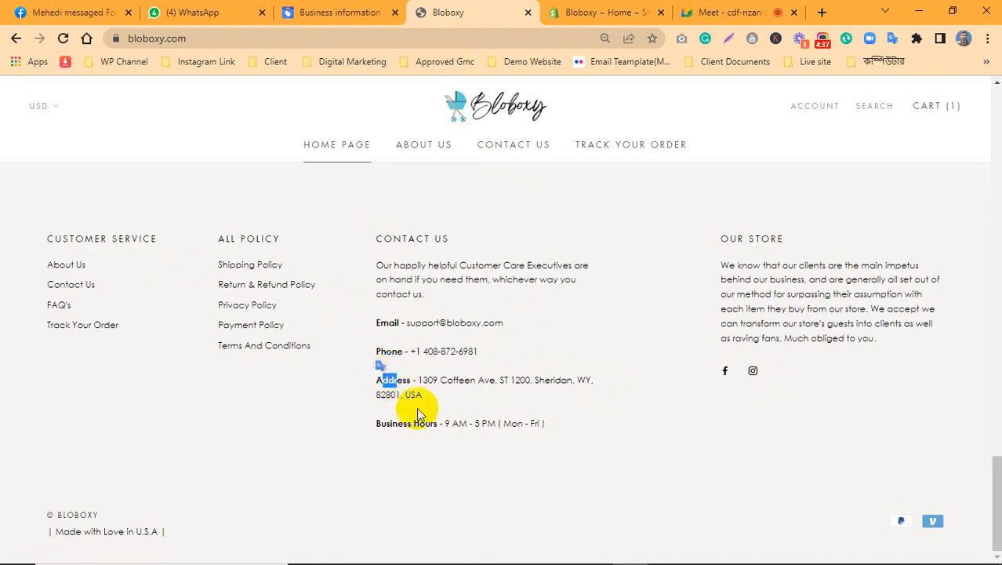
drag(427, 426, 375, 424)
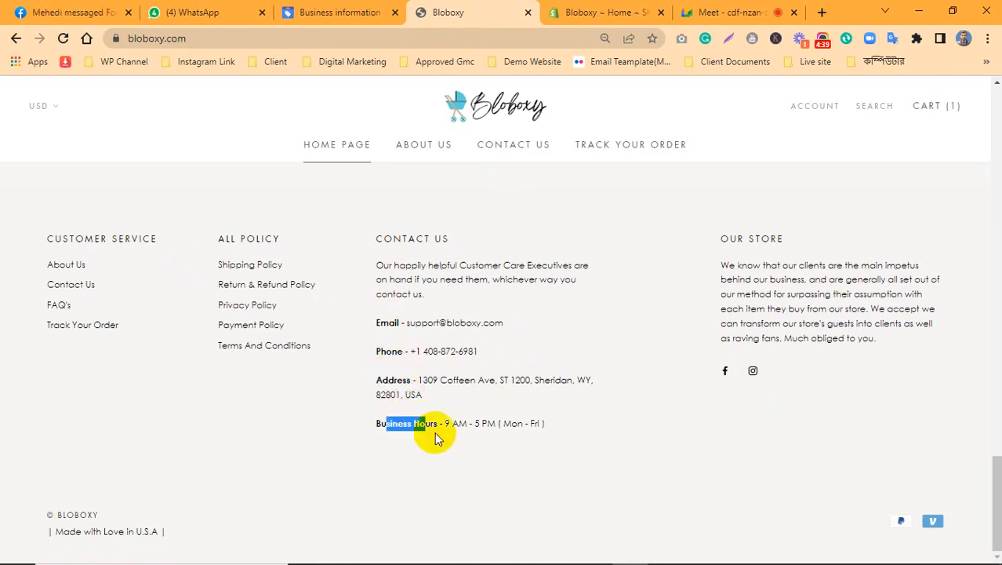
drag(495, 424, 390, 323)
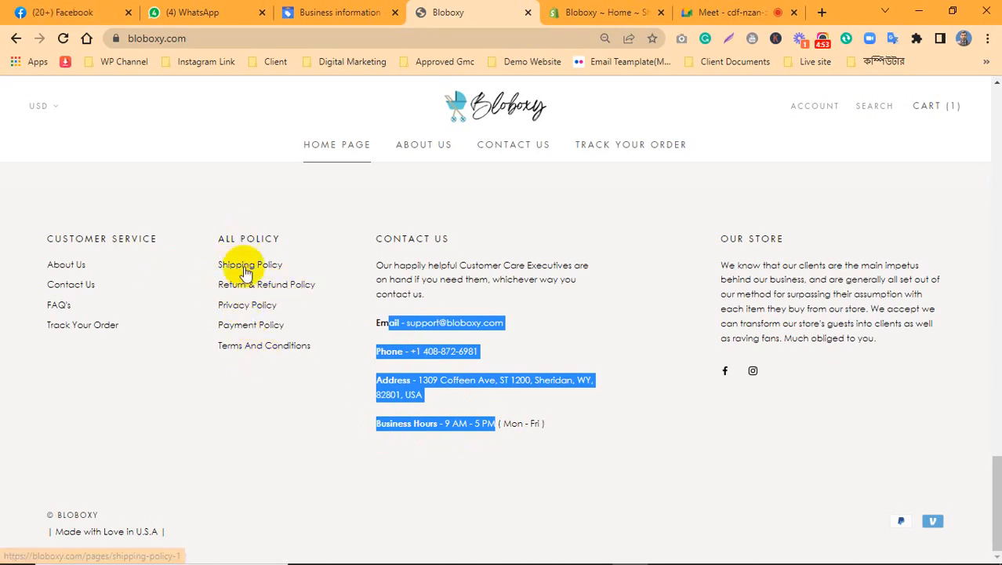
Open the Shipping Policy page in a new tab and compare its client support phone number with the footer's
right_click(246, 270)
click(274, 277)
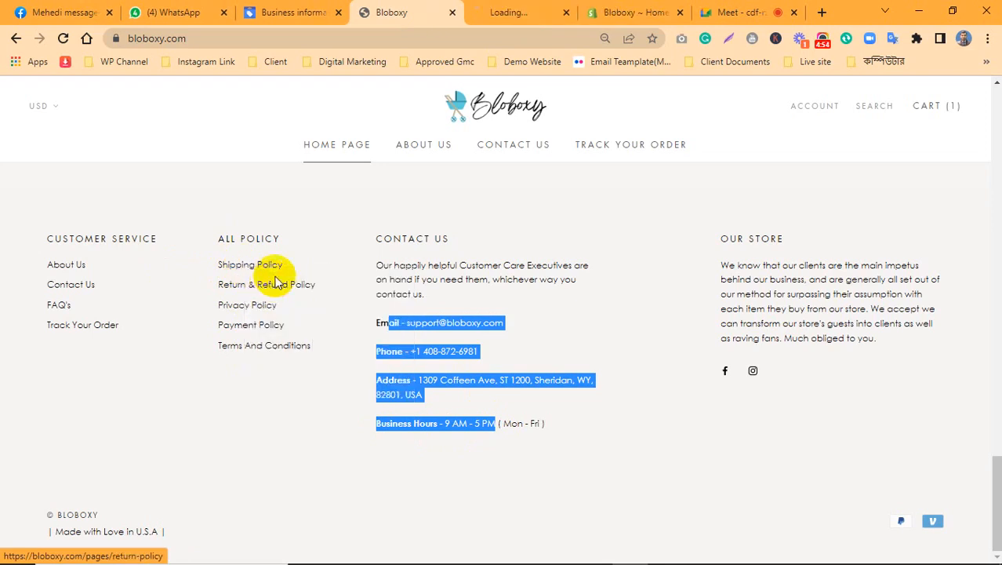
click(506, 9)
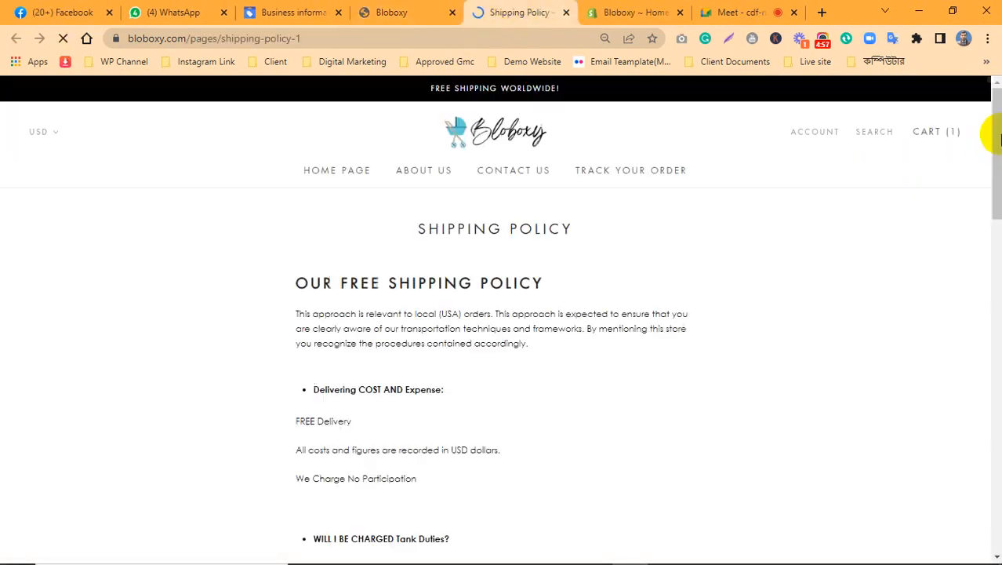
drag(998, 137, 986, 381)
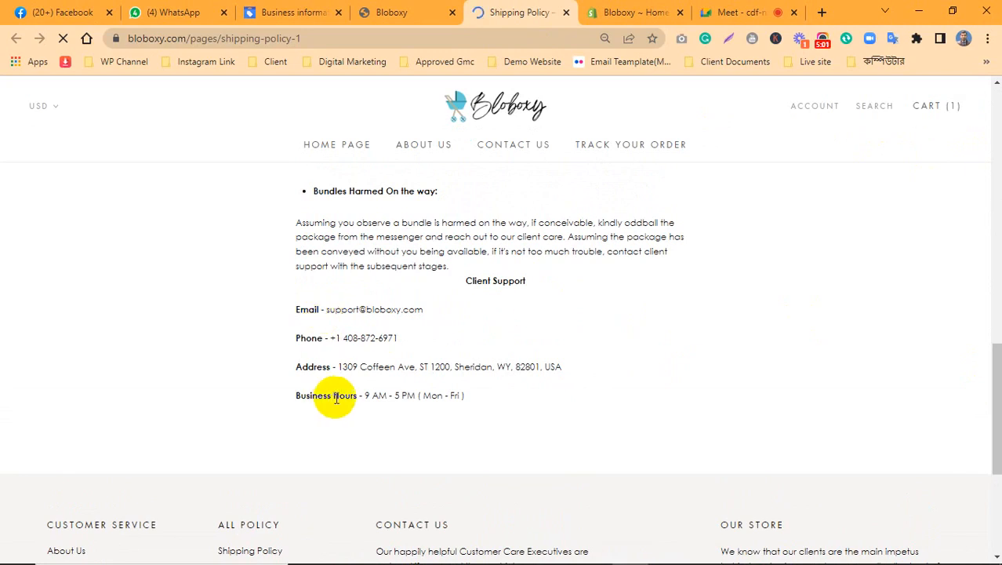
drag(405, 343, 376, 342)
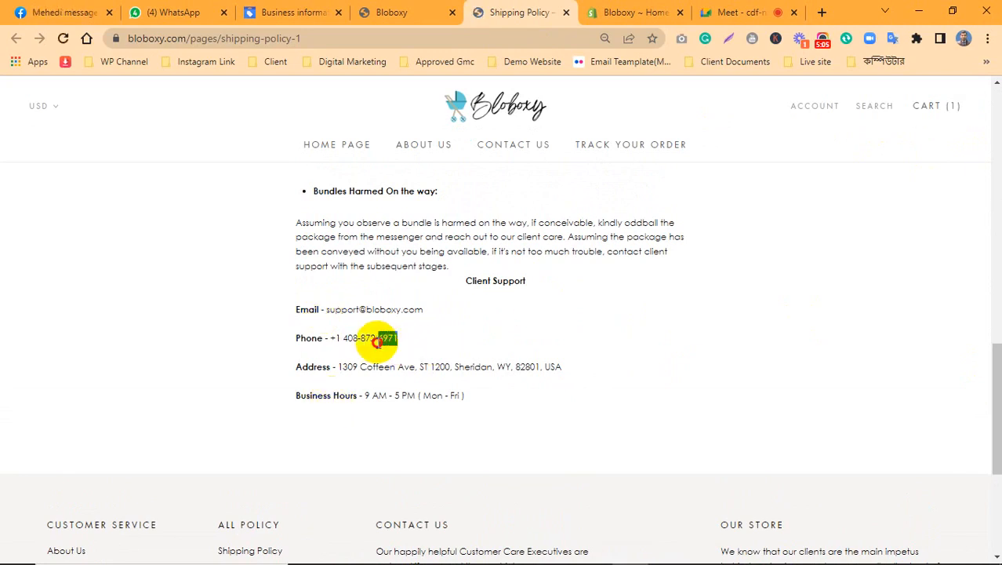
scroll(984, 396, down, 3)
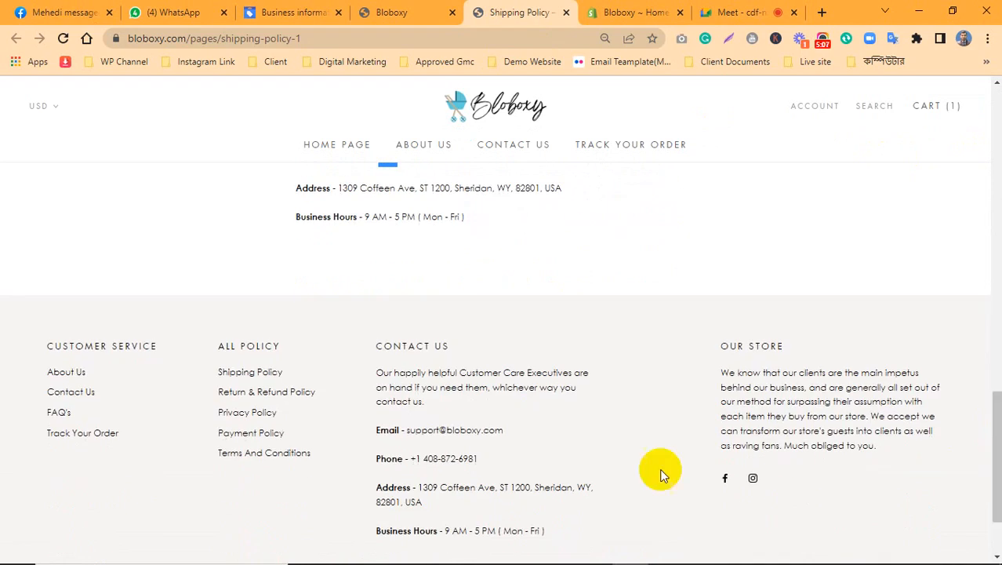
Highlight the phone numbers in the footer and the Client Support section to recheck them, and mark the footer's email and phone lines
drag(477, 459, 451, 458)
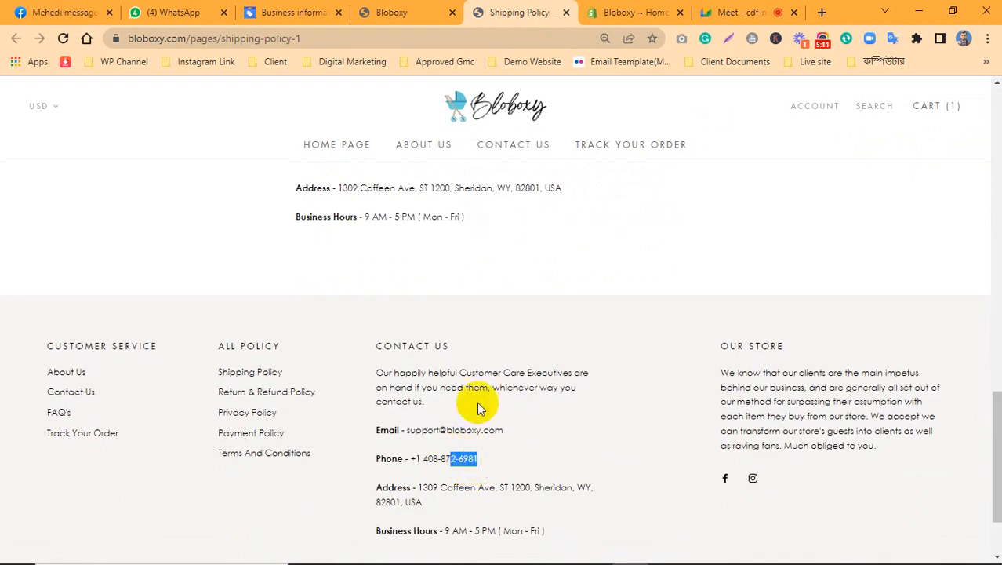
scroll(476, 404, up, 6)
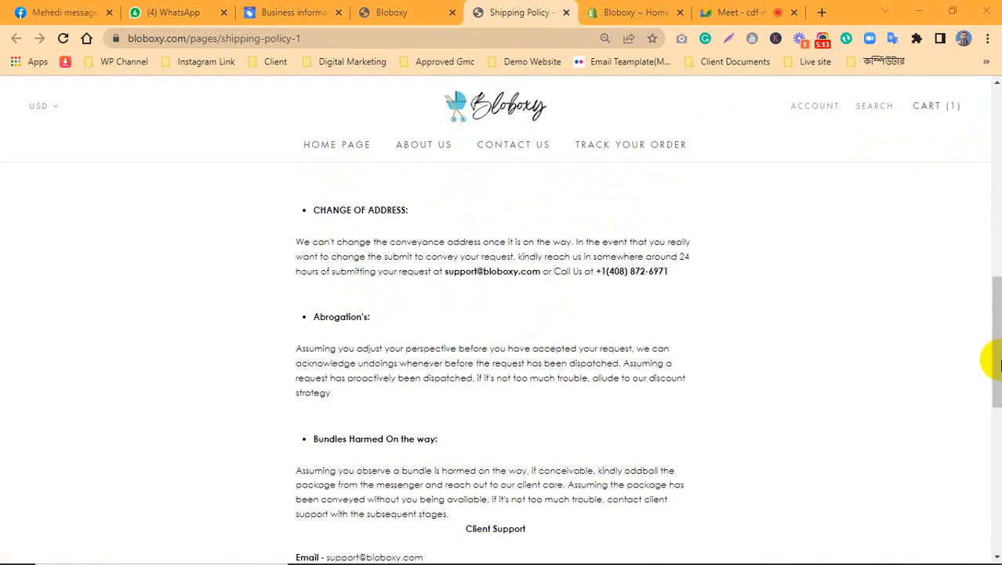
drag(990, 337, 985, 387)
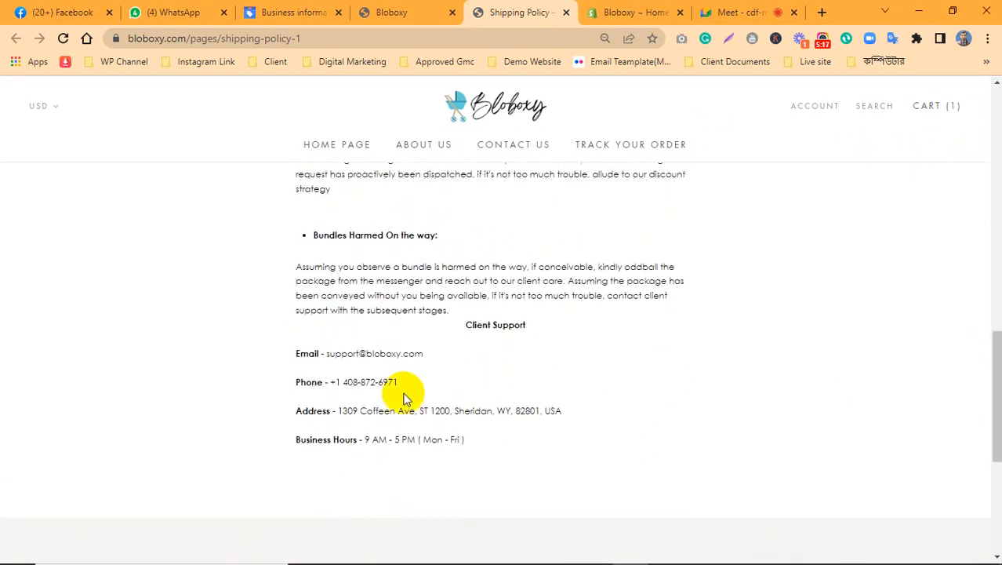
drag(407, 389, 373, 384)
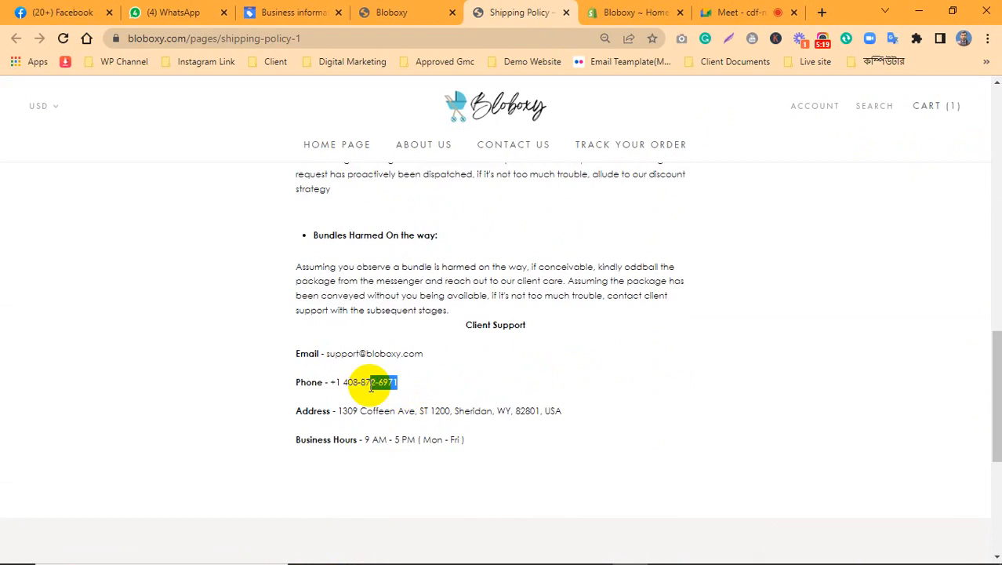
click(995, 350)
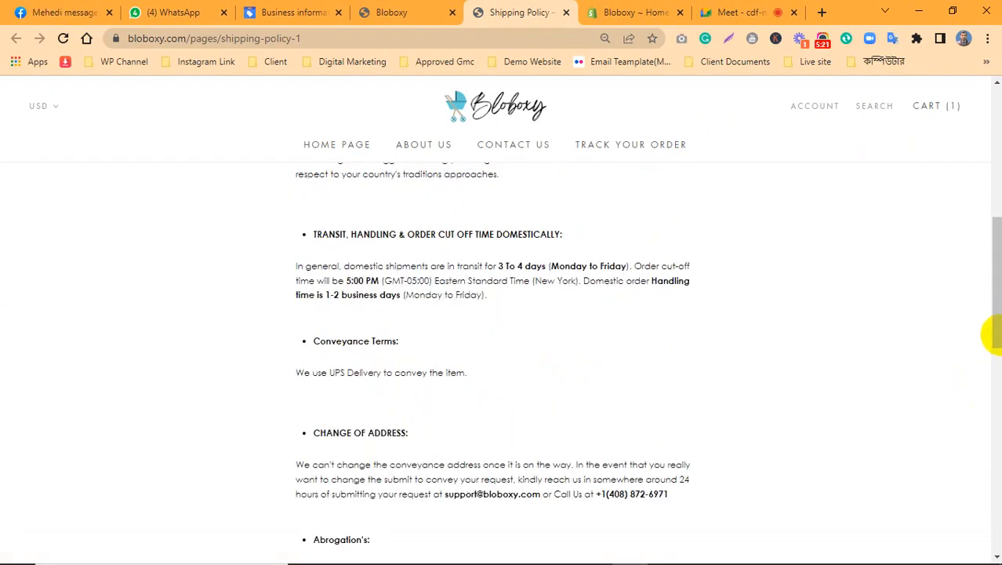
drag(997, 309, 975, 470)
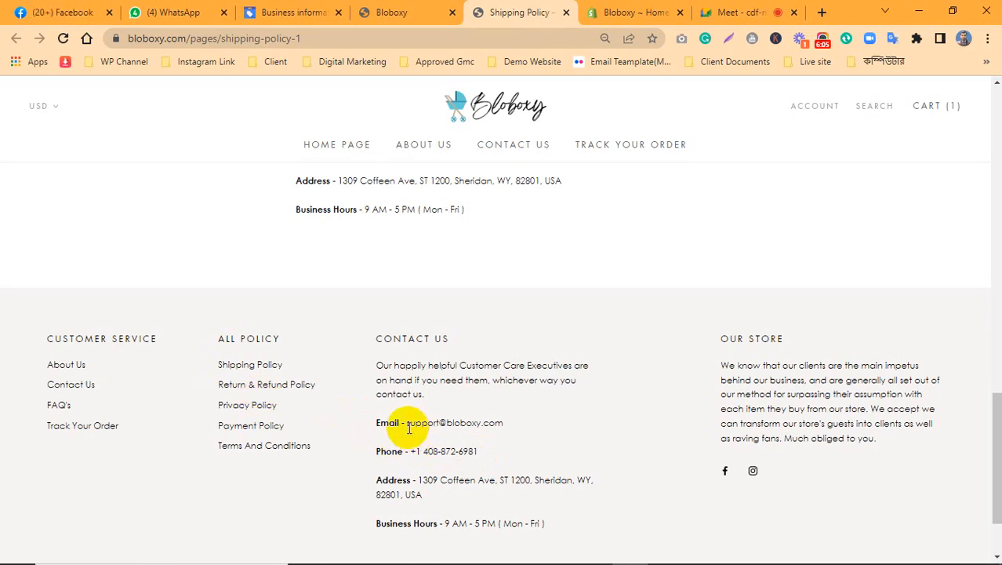
drag(407, 427, 451, 453)
click(492, 460)
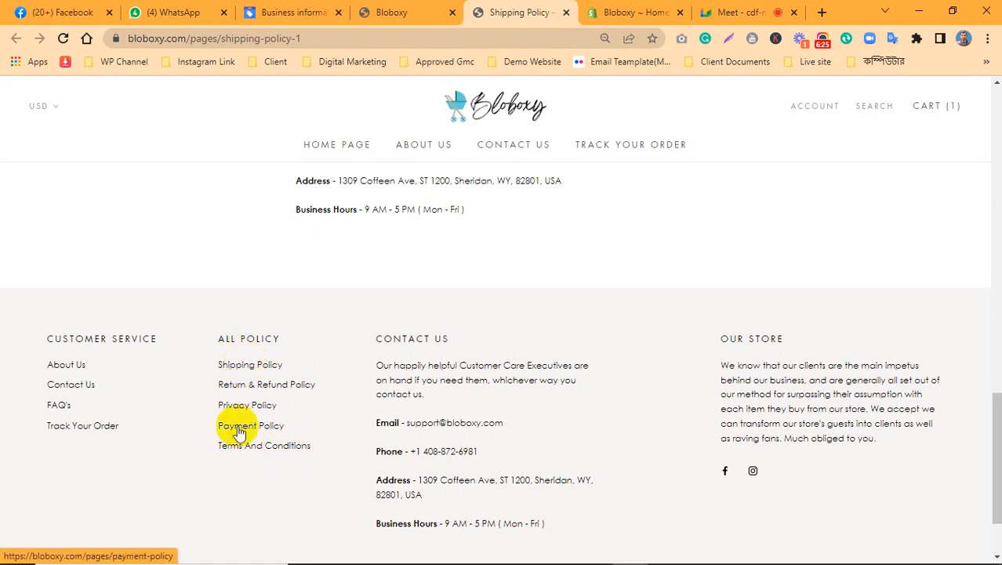
Switch to the Google Meet call, admit the waiting participants, and return to the Shipping Policy page
click(737, 12)
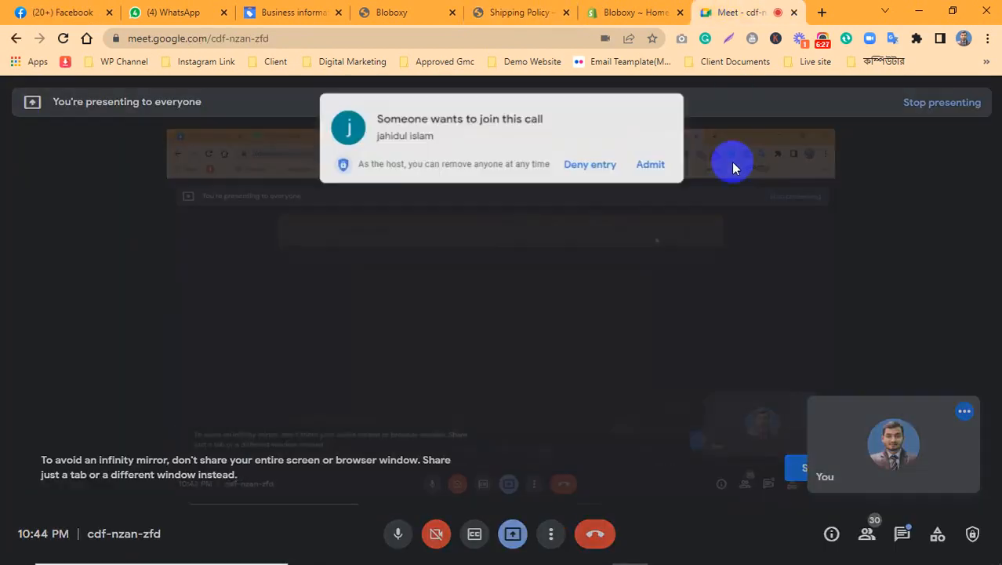
click(650, 163)
click(532, 11)
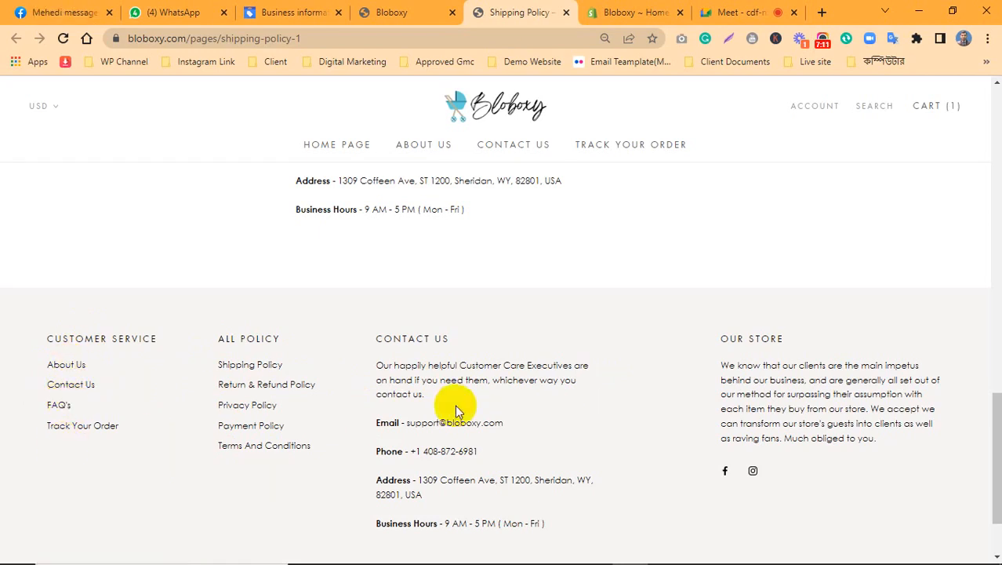
click(745, 12)
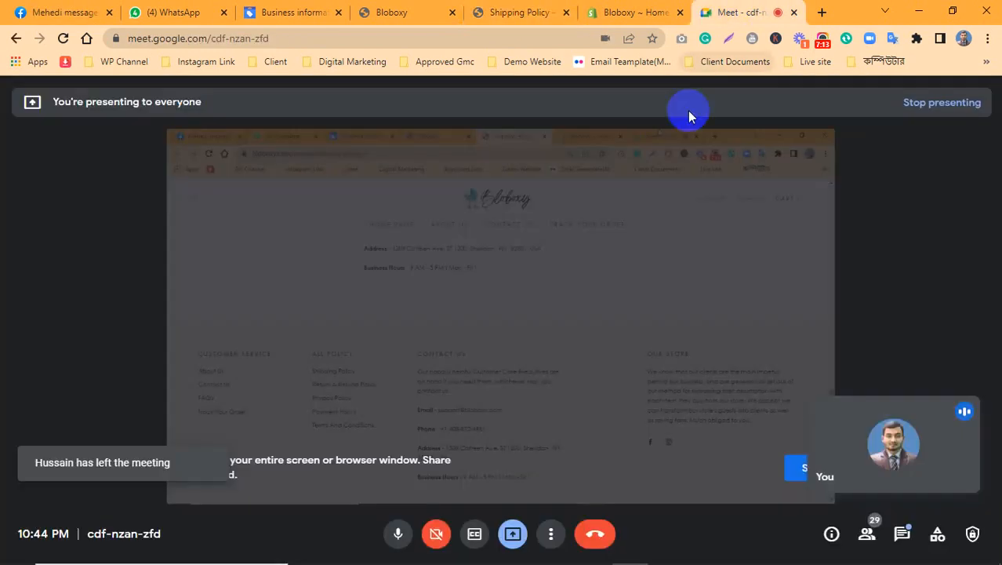
click(653, 157)
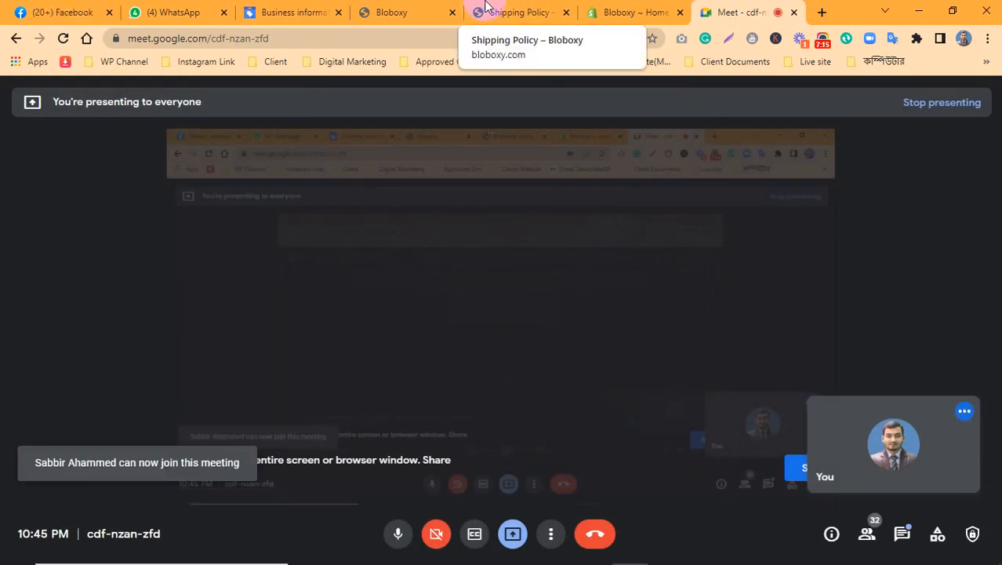
click(502, 11)
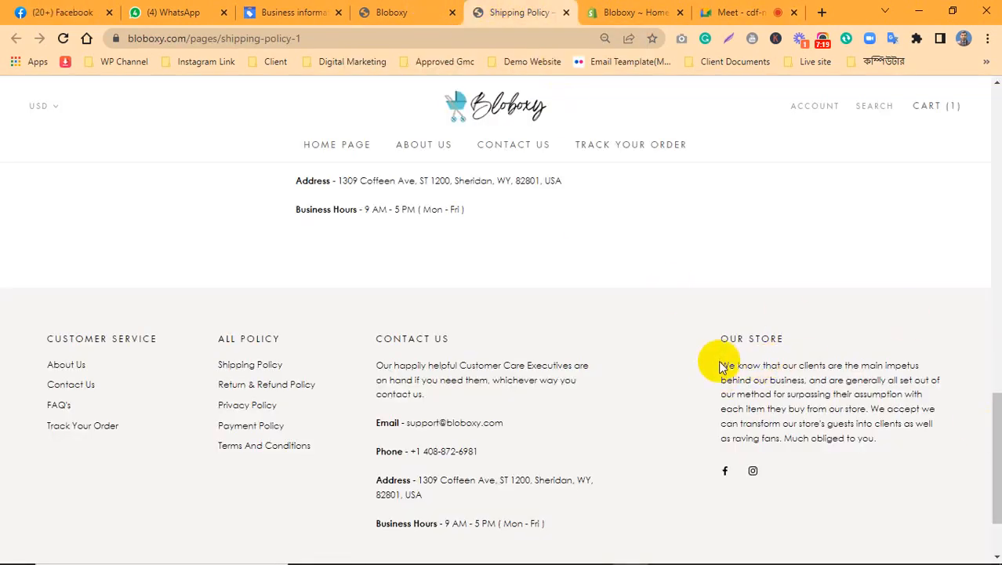
Examine the Our Store text and the policy links in the footer, and view the Contact Us page before returning to the Shipping Policy
drag(720, 362, 832, 410)
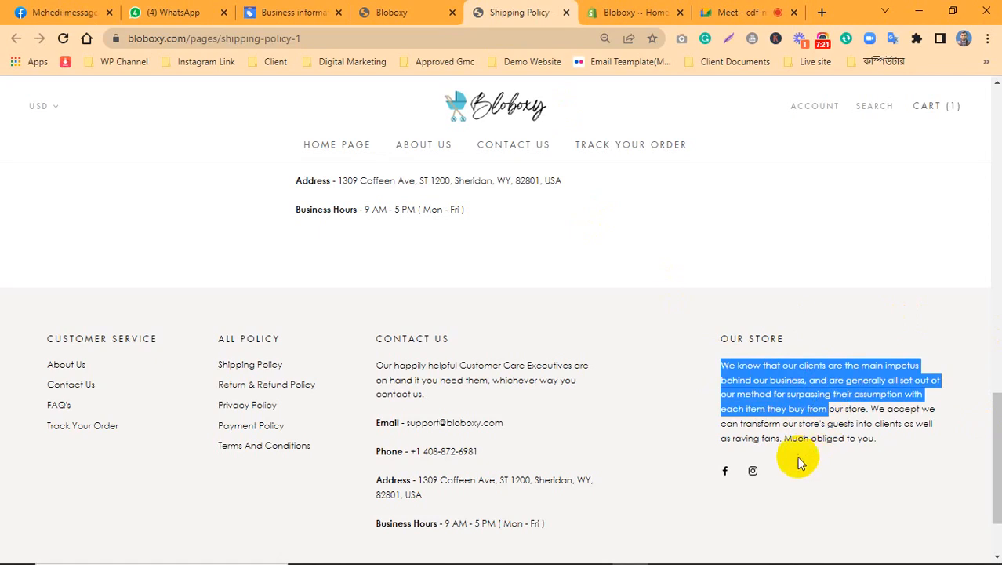
click(755, 470)
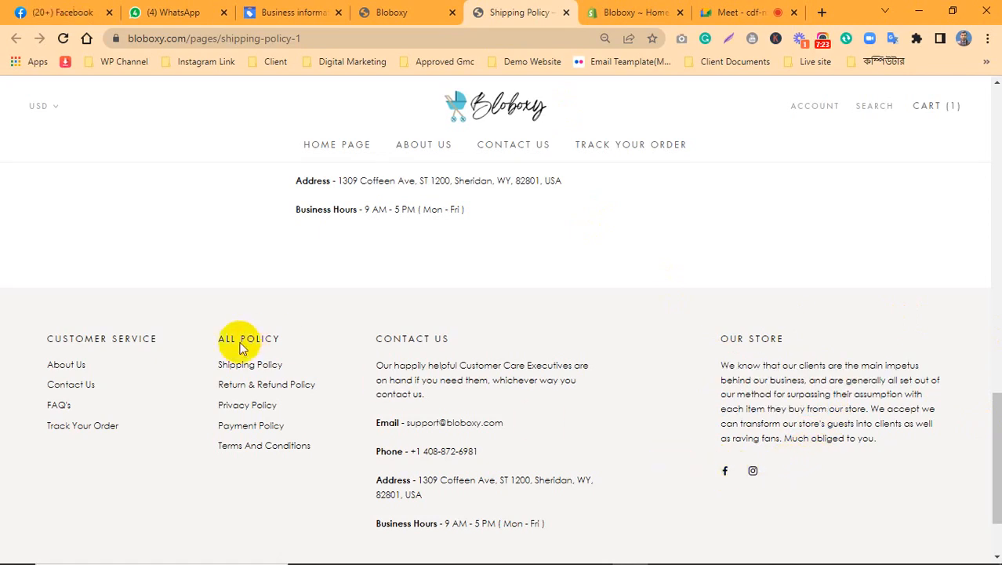
drag(235, 365, 235, 425)
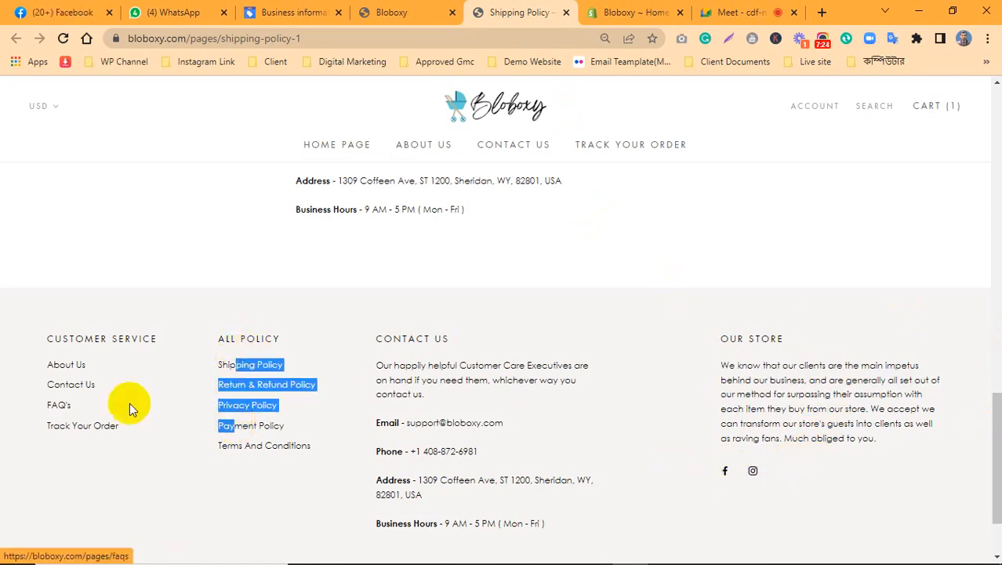
click(69, 384)
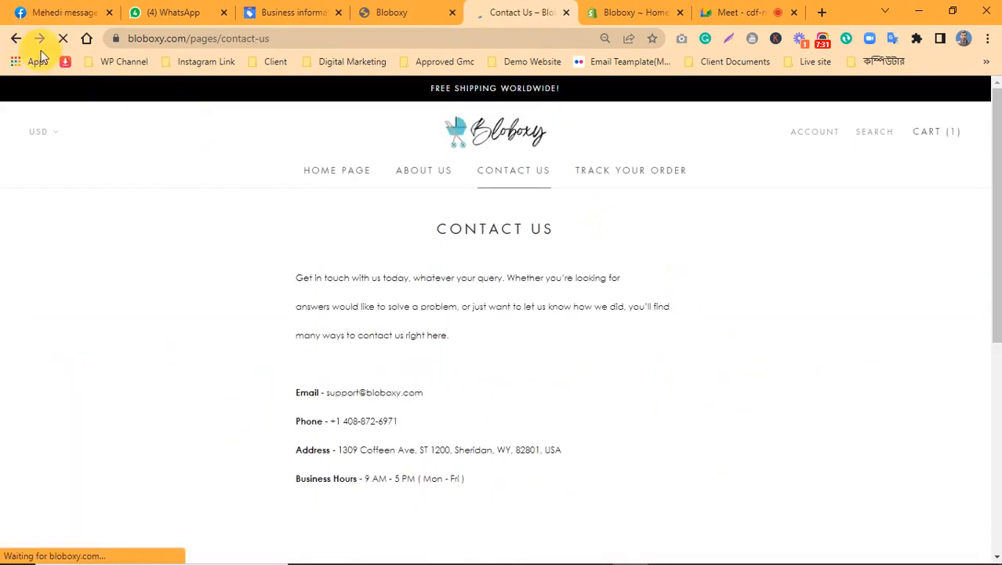
click(15, 38)
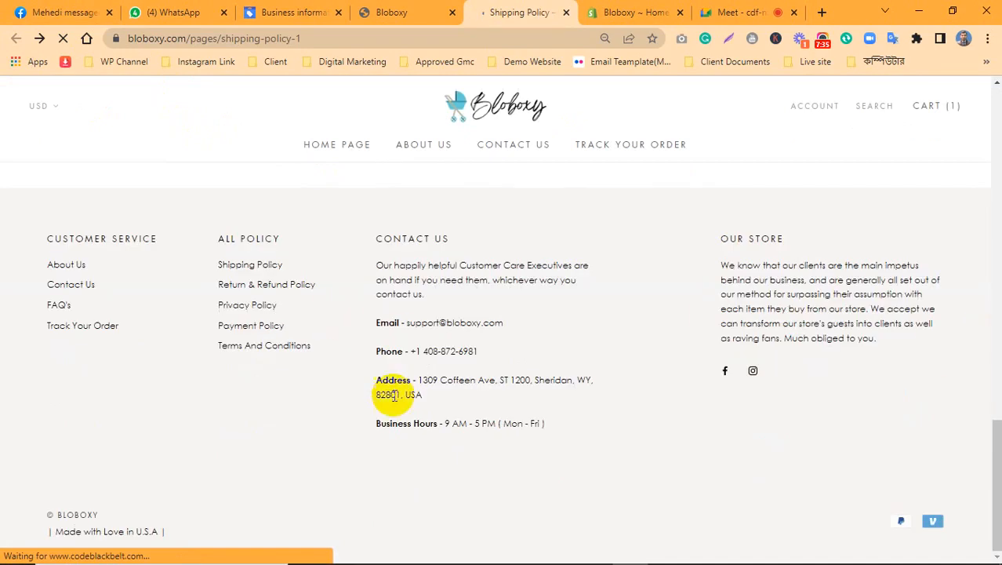
Open the footer's Shipping Policy link in another new tab and switch to it
right_click(239, 271)
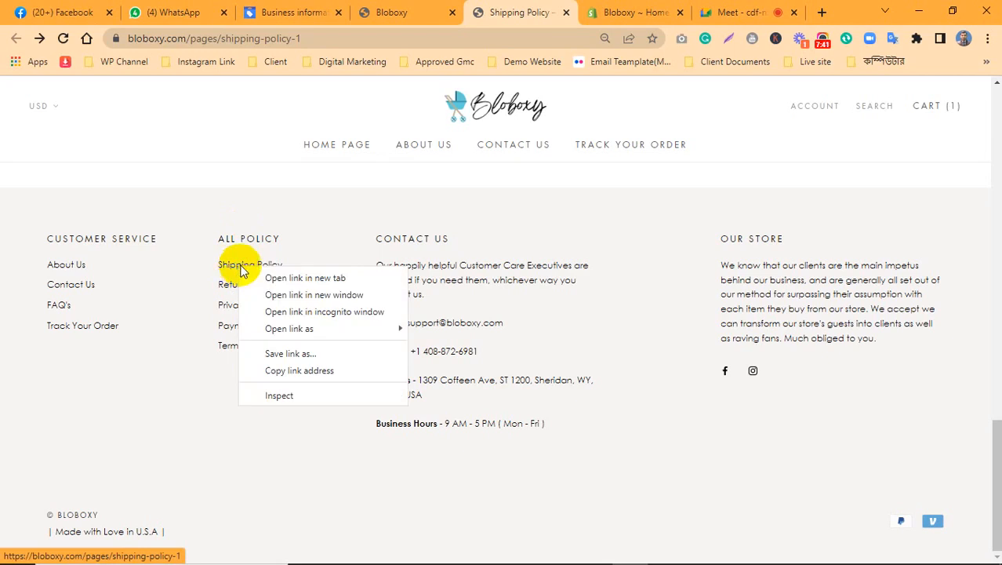
click(282, 275)
click(539, 19)
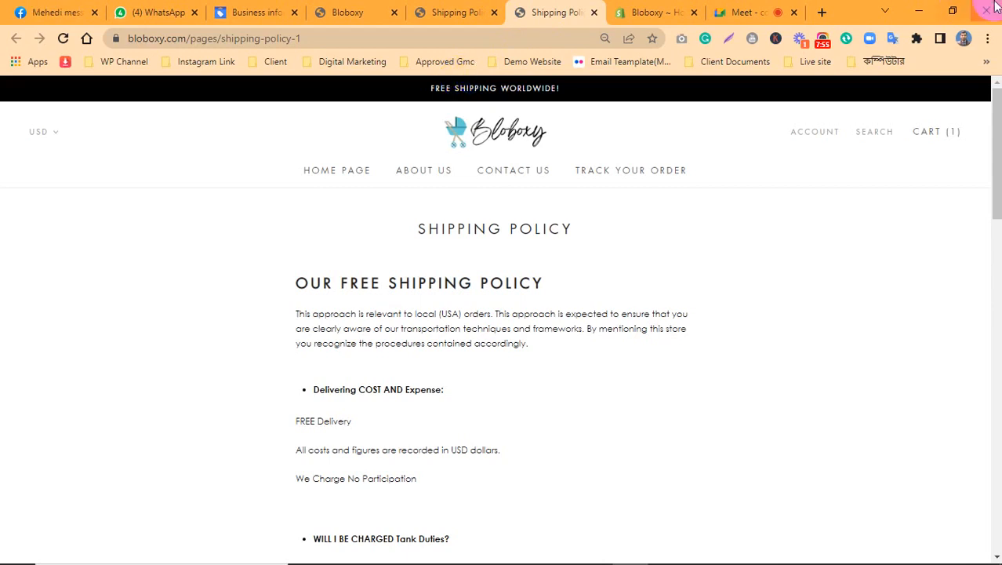
Examine the free shipping introduction and highlight "FREE Delivery" under the delivery cost and expense heading
drag(994, 175, 994, 191)
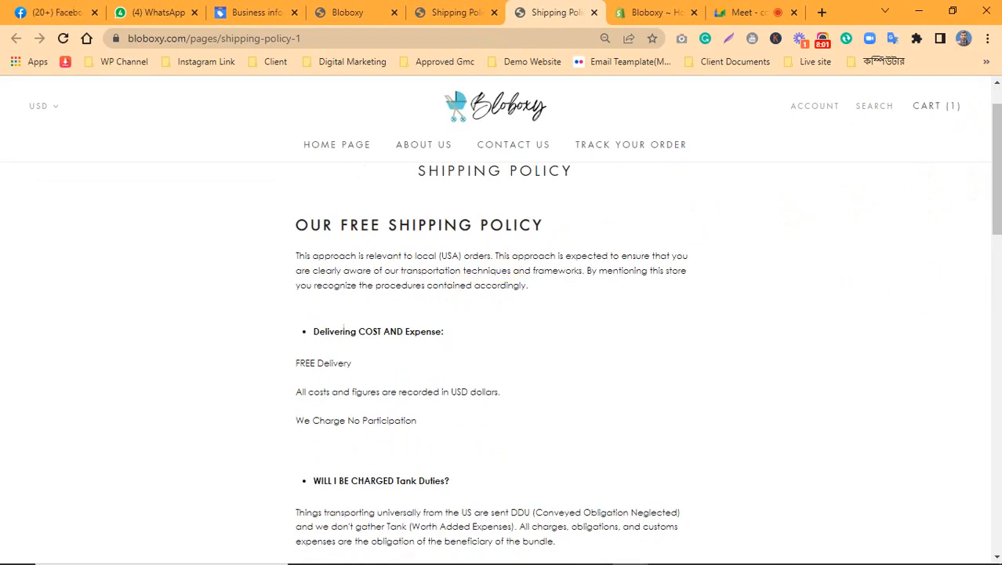
mouse_move(992, 185)
mouse_down()
mouse_move(999, 206)
mouse_move(999, 175)
mouse_move(999, 213)
mouse_move(995, 177)
mouse_up()
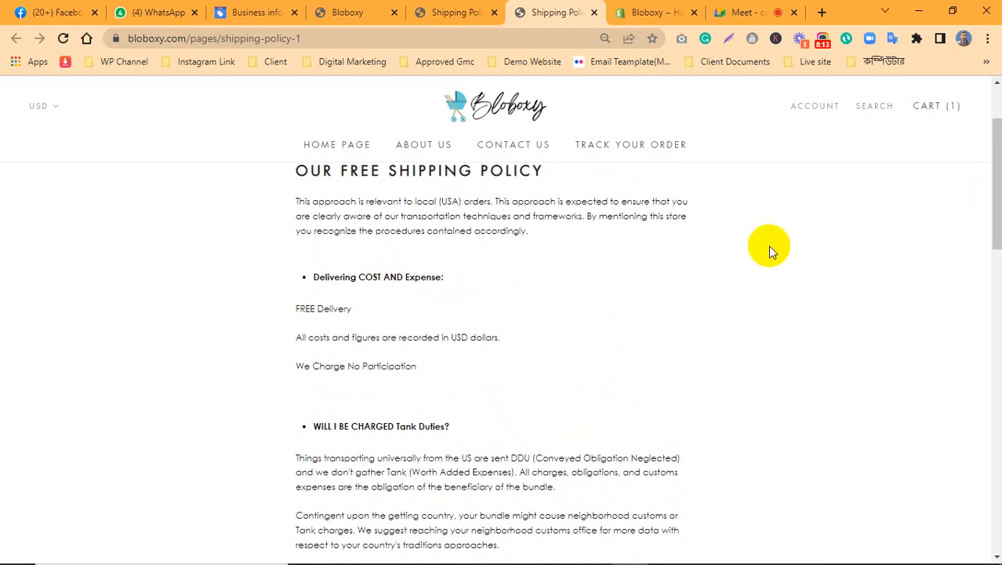
drag(437, 200, 461, 201)
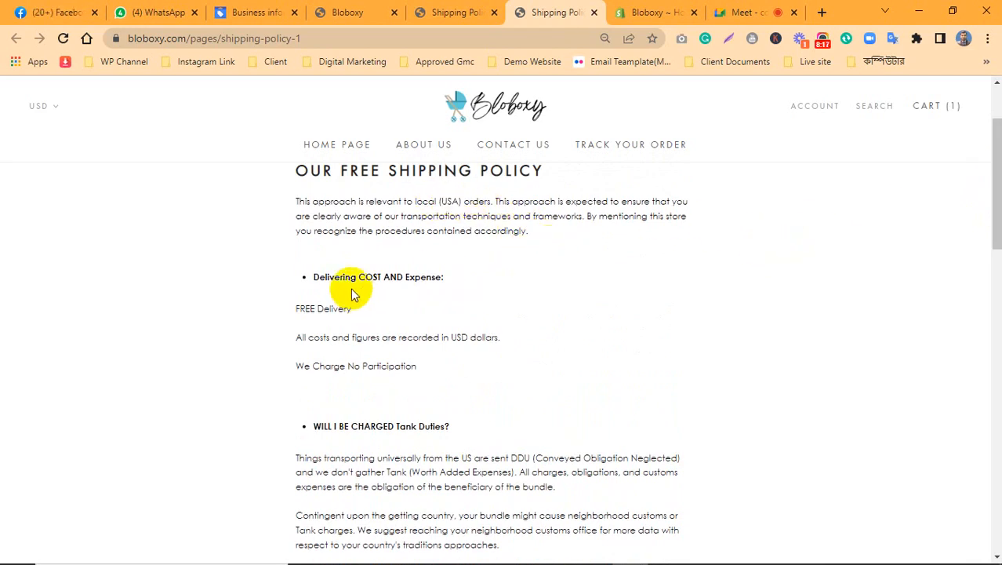
drag(352, 310, 287, 312)
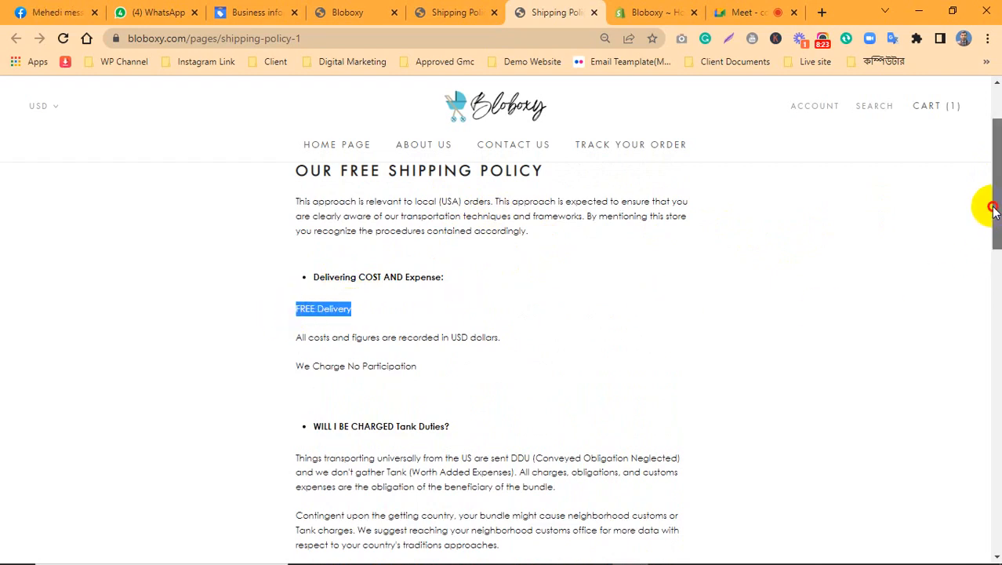
Review the duties section and highlight the domestic transit time, weekdays and order cut-off time in the Shipping Policy
drag(992, 208, 998, 247)
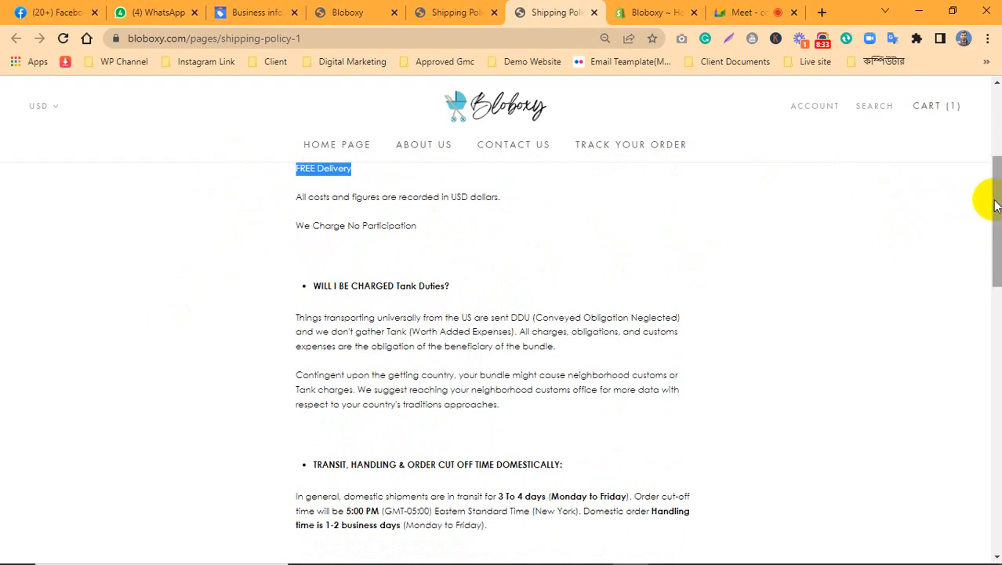
drag(996, 203, 995, 244)
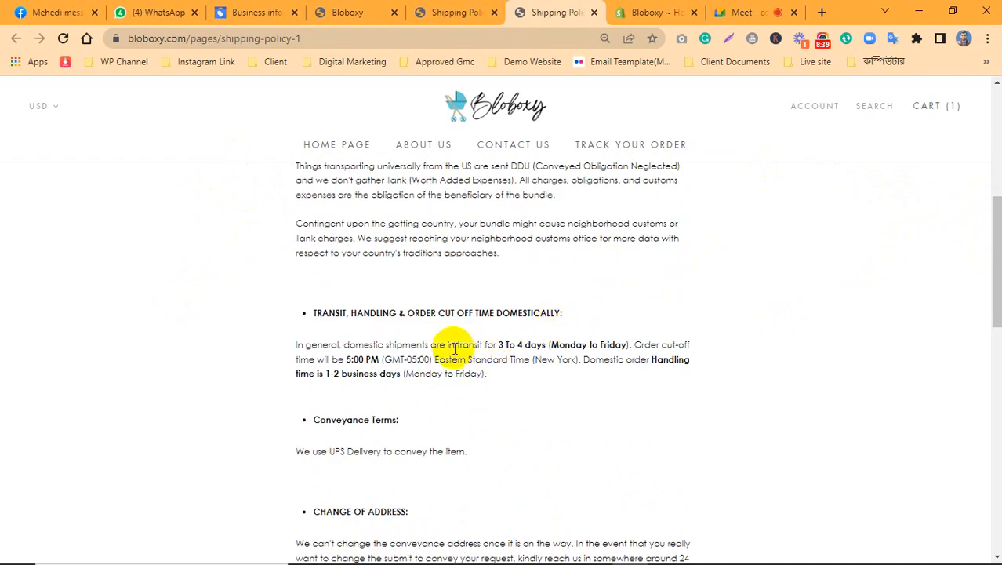
drag(455, 346, 541, 348)
drag(549, 346, 679, 347)
drag(338, 361, 359, 363)
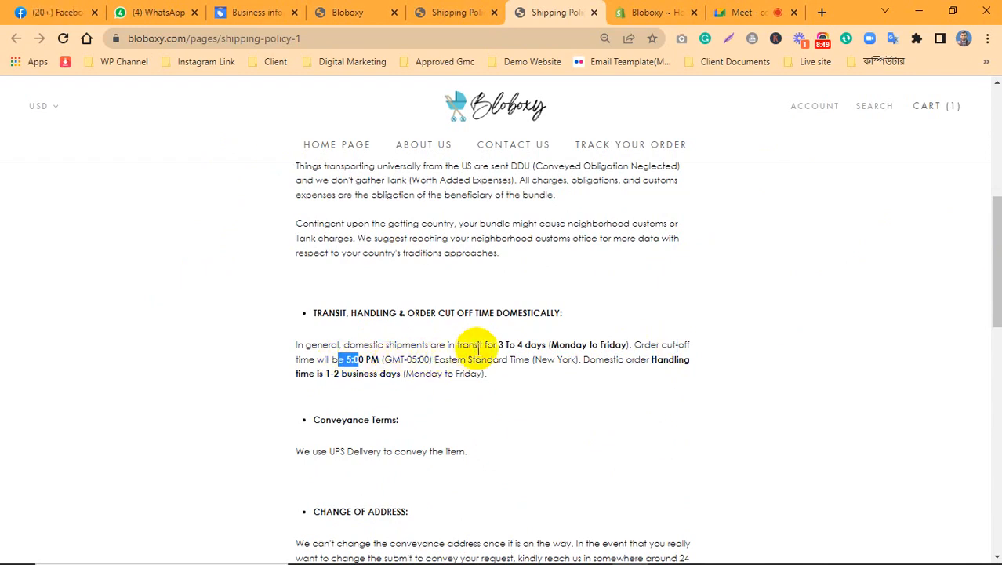
click(446, 361)
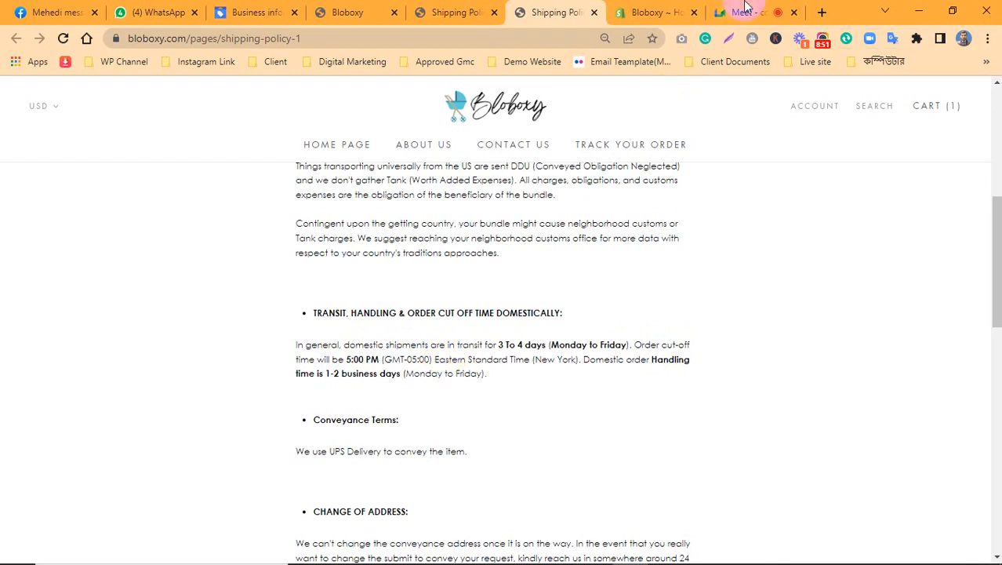
Admit another waiting participant to the Google Meet call and go back to the newly opened Shipping Policy tab
click(745, 12)
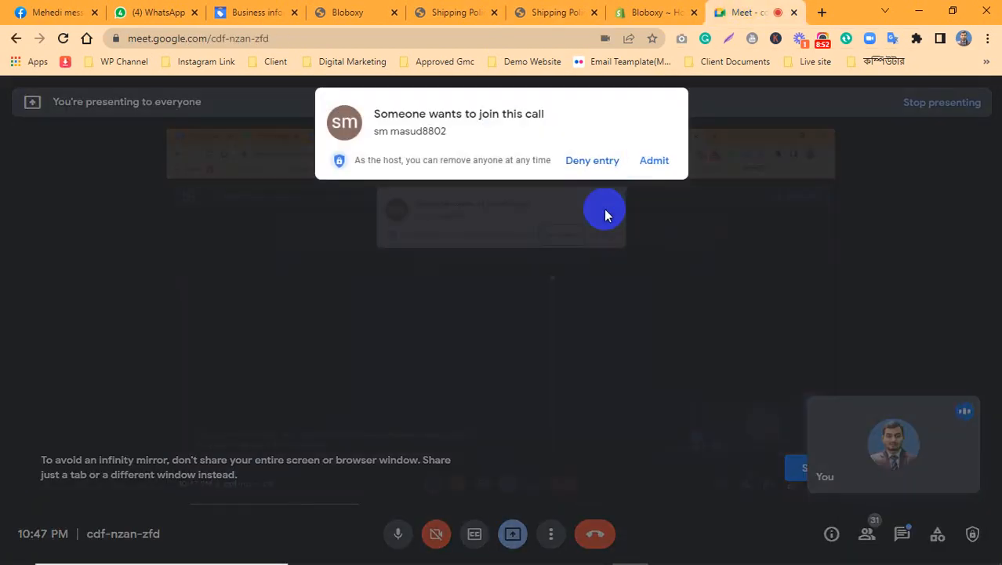
click(659, 161)
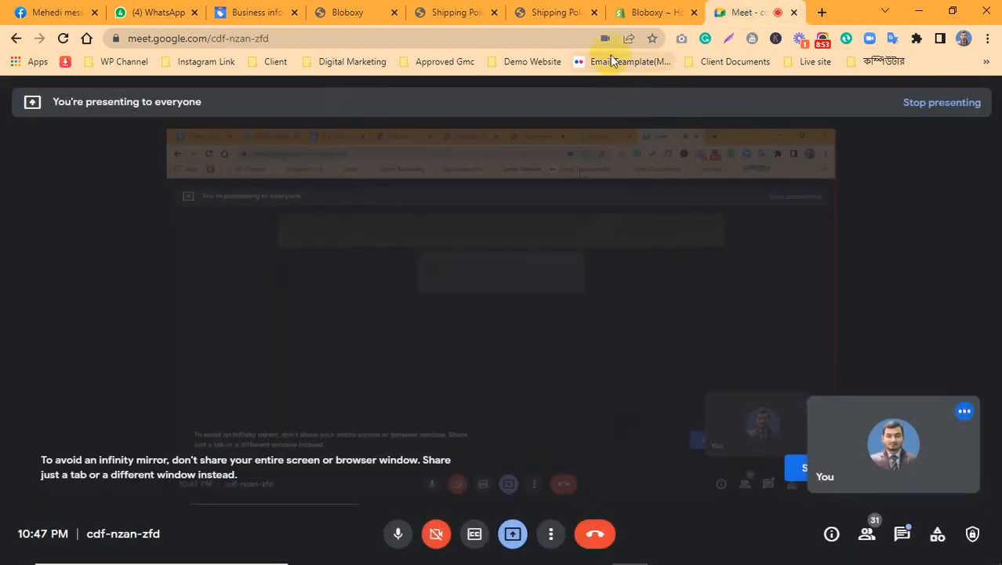
click(541, 12)
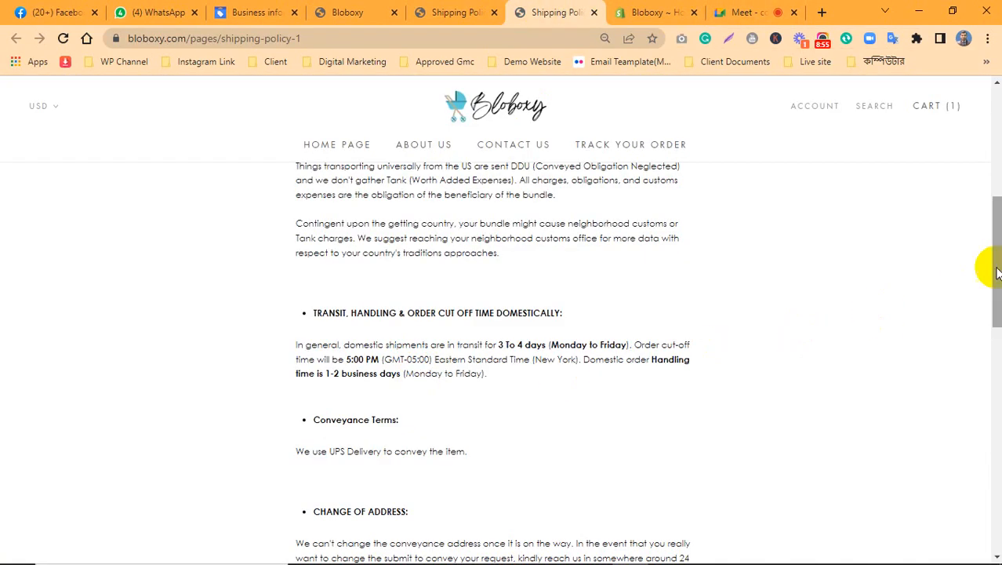
Highlight the domestic order handling time in the transit and handling section to examine it
drag(994, 242, 994, 265)
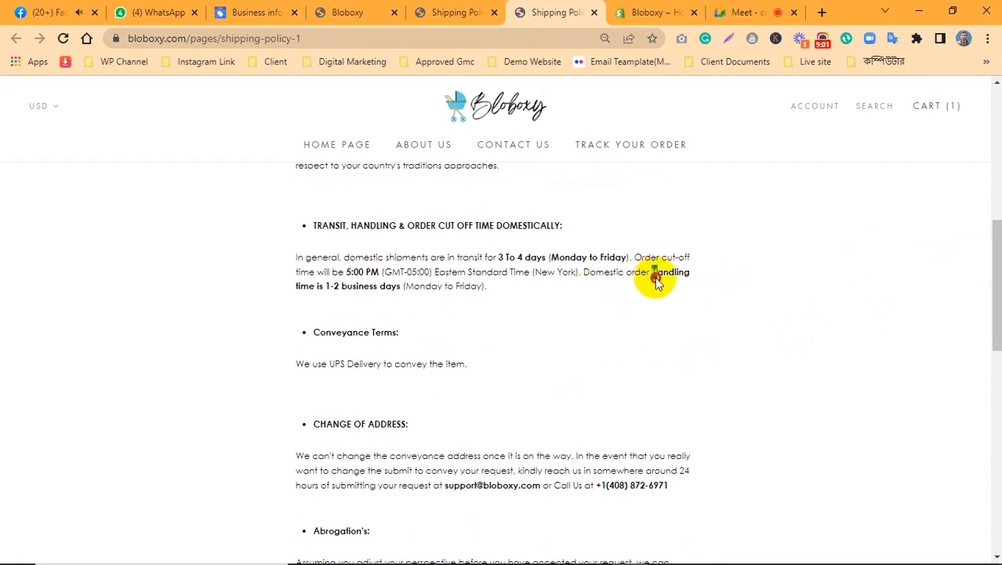
drag(649, 273, 627, 291)
click(463, 302)
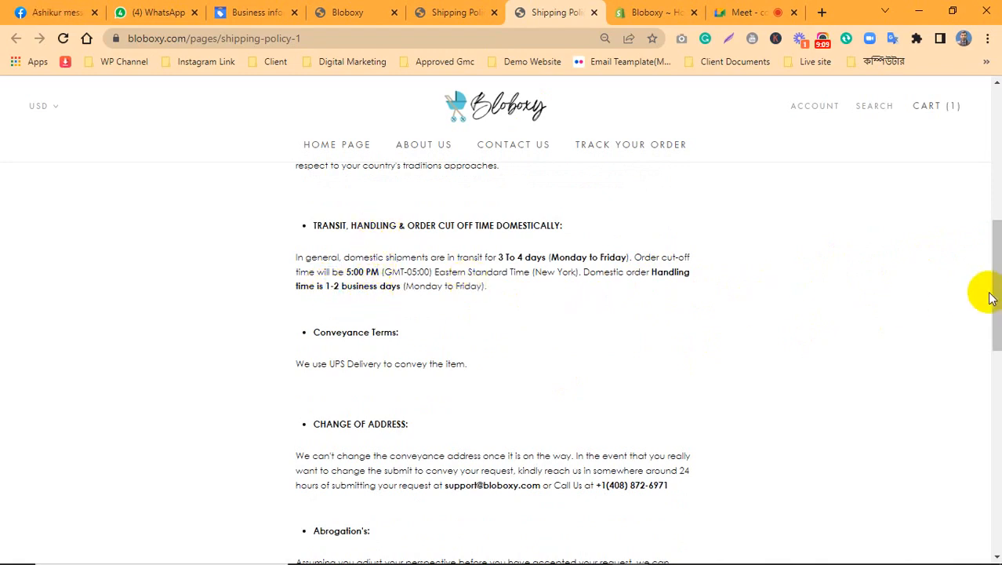
Examine the UPS delivery line under Conveyance Terms and the contact details in the Change of Address section
drag(998, 285, 998, 292)
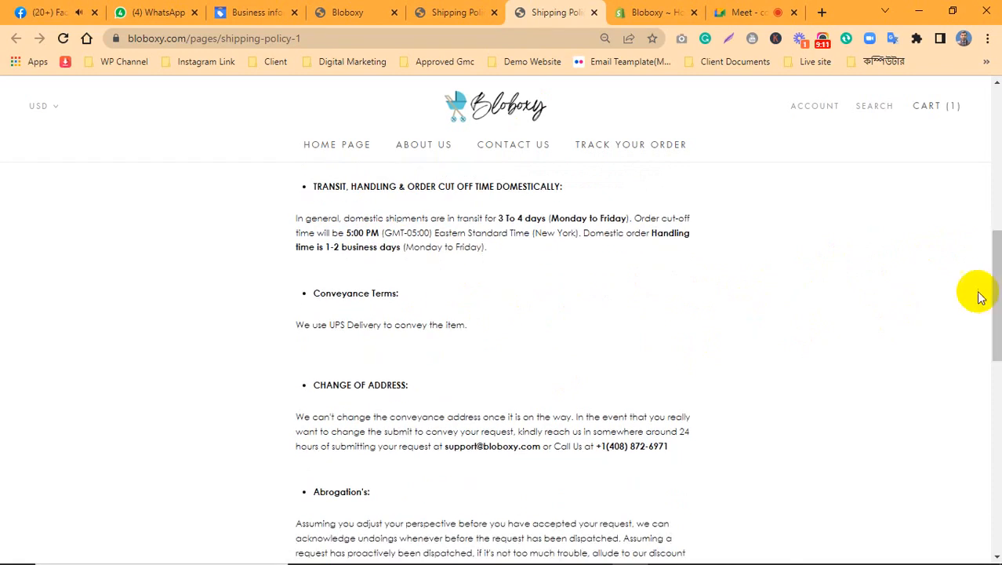
double_click(339, 326)
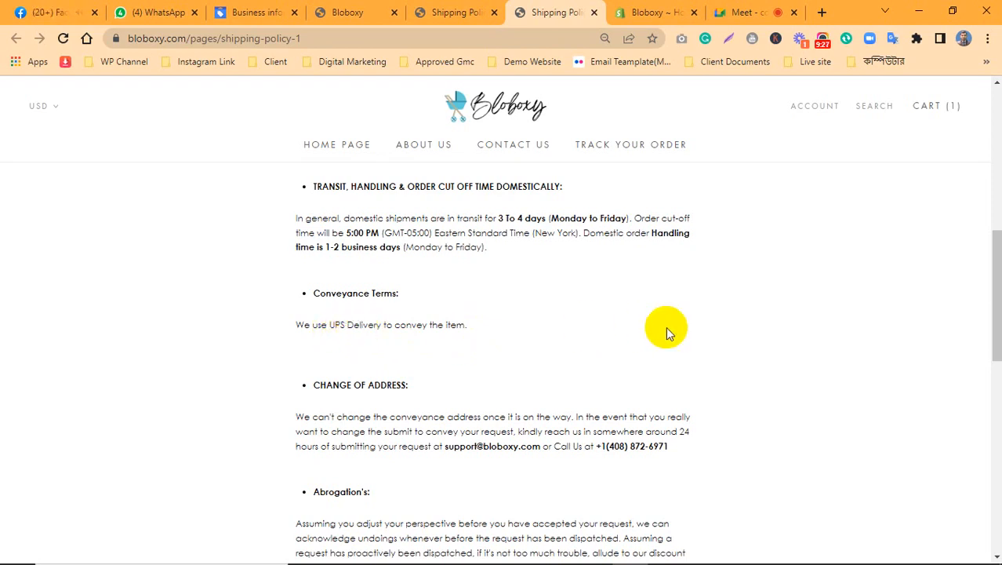
drag(992, 292, 996, 333)
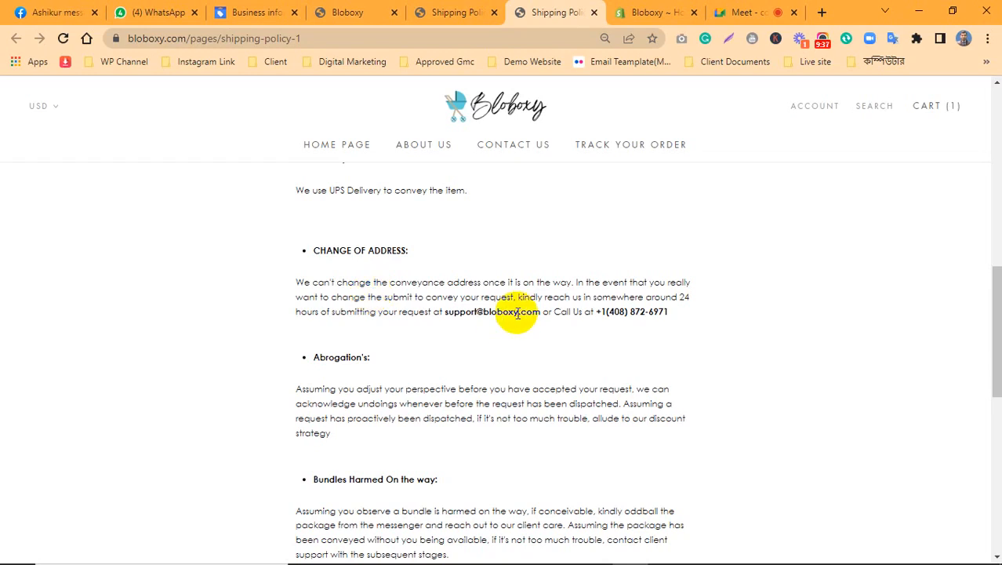
Highlight the support e-mail address in the Change of Address section of the Shipping Policy to examine it
drag(517, 314, 494, 345)
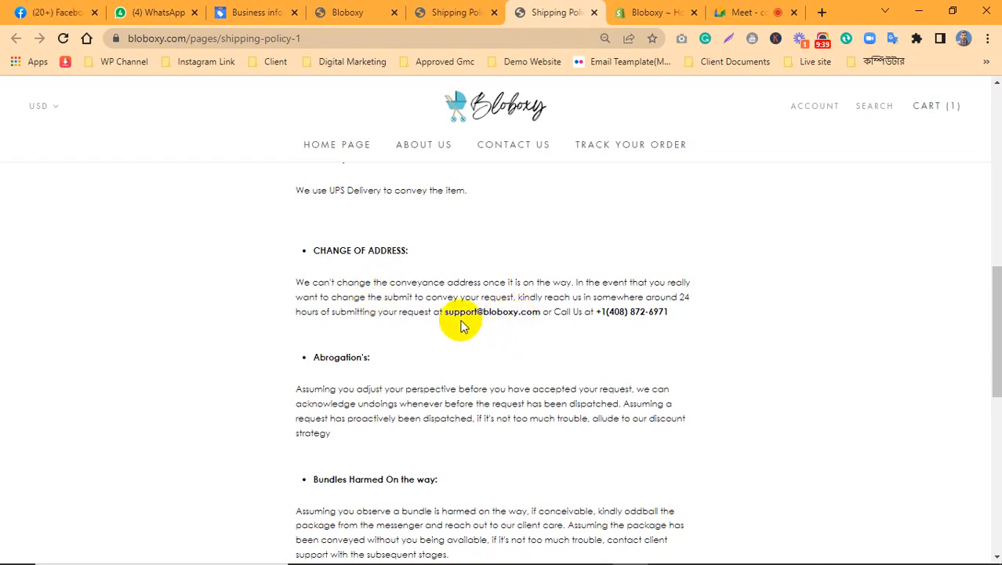
drag(445, 313, 531, 314)
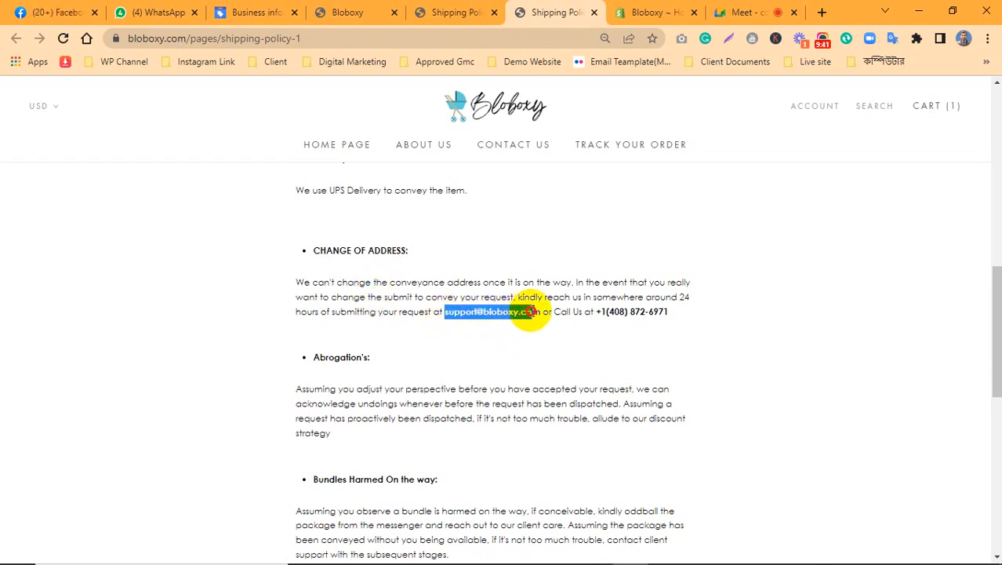
click(533, 353)
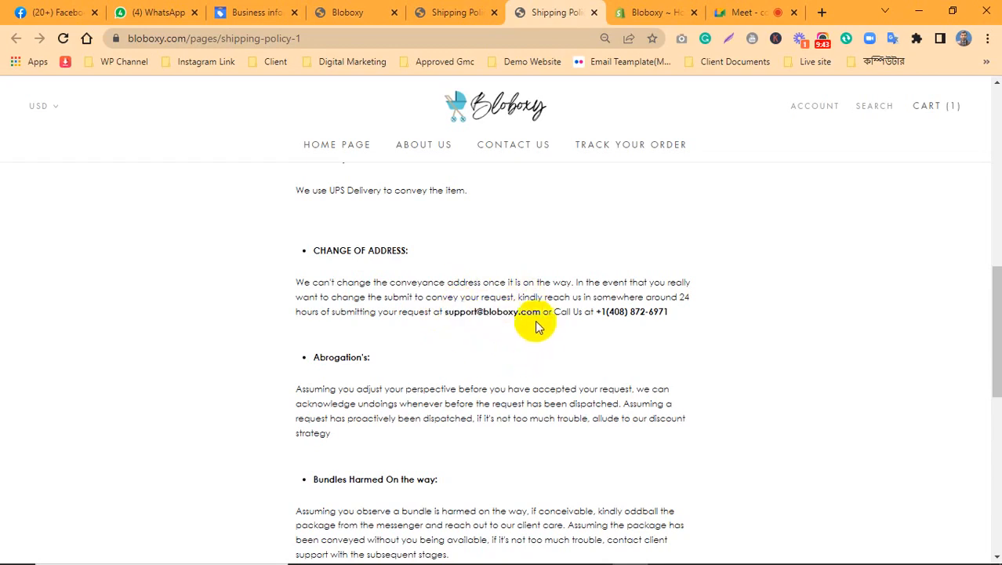
drag(541, 308, 446, 312)
click(464, 334)
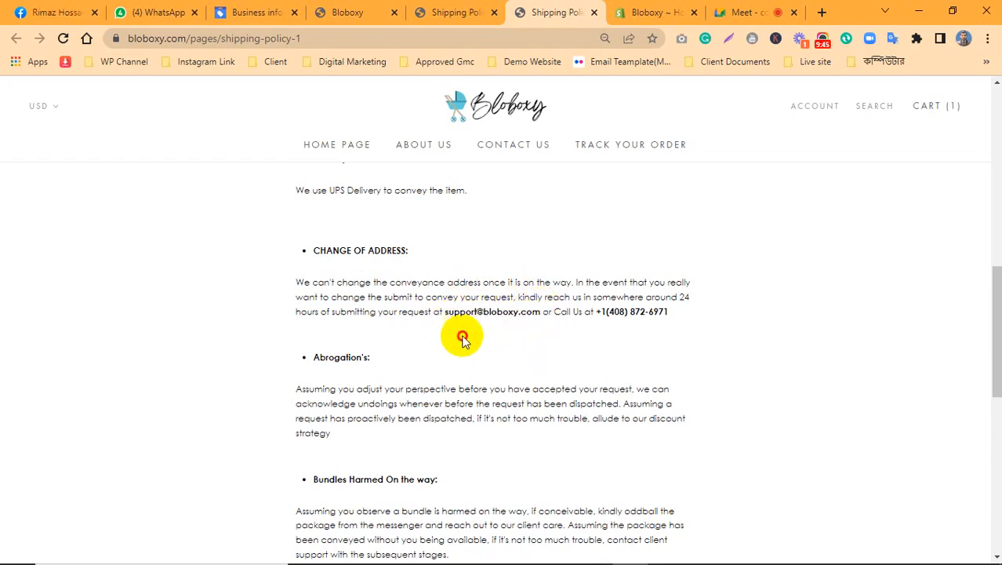
double_click(456, 313)
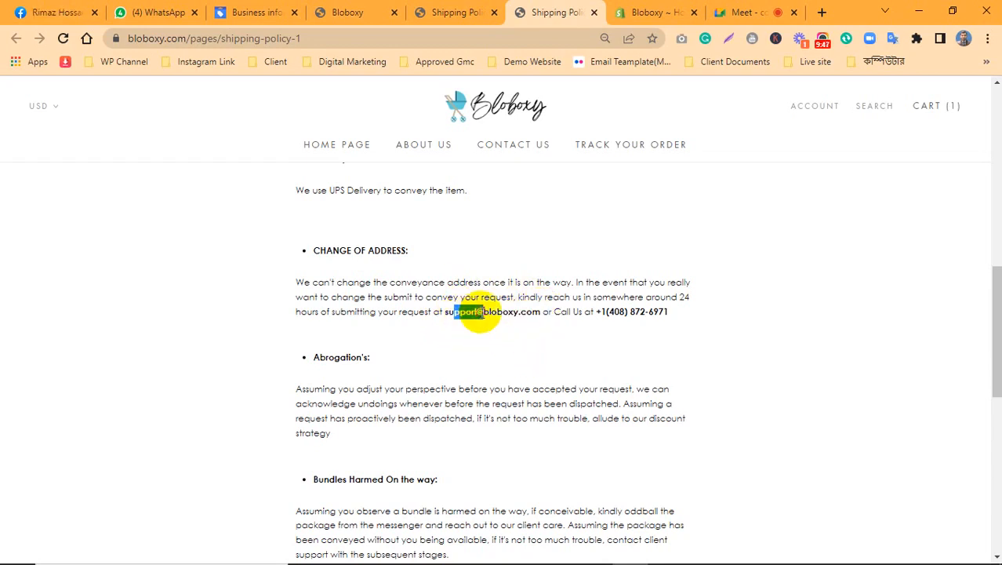
click(450, 326)
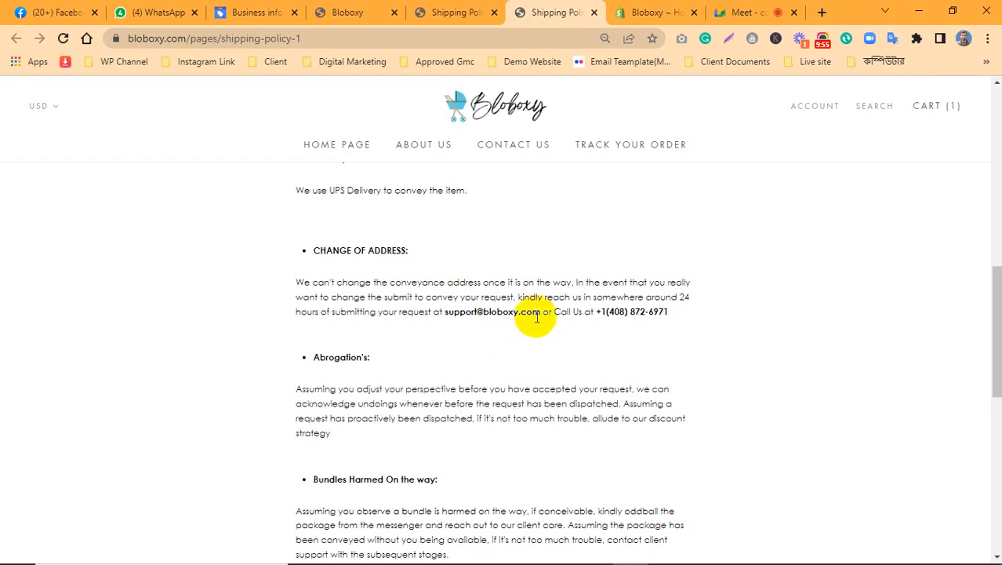
drag(532, 312, 547, 310)
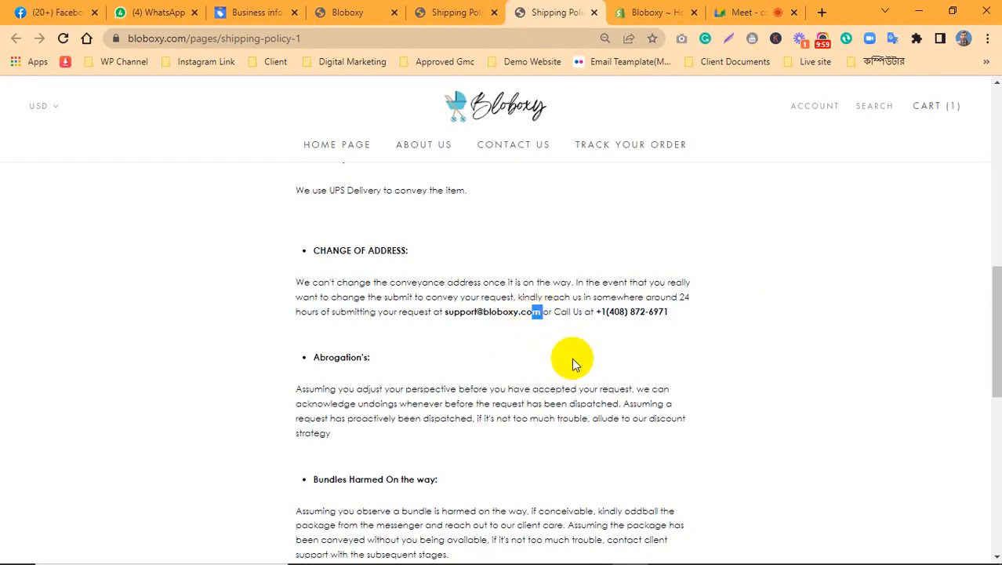
Highlight the Change of Address paragraph and the phone number at its end to examine them
drag(295, 284, 448, 313)
click(469, 337)
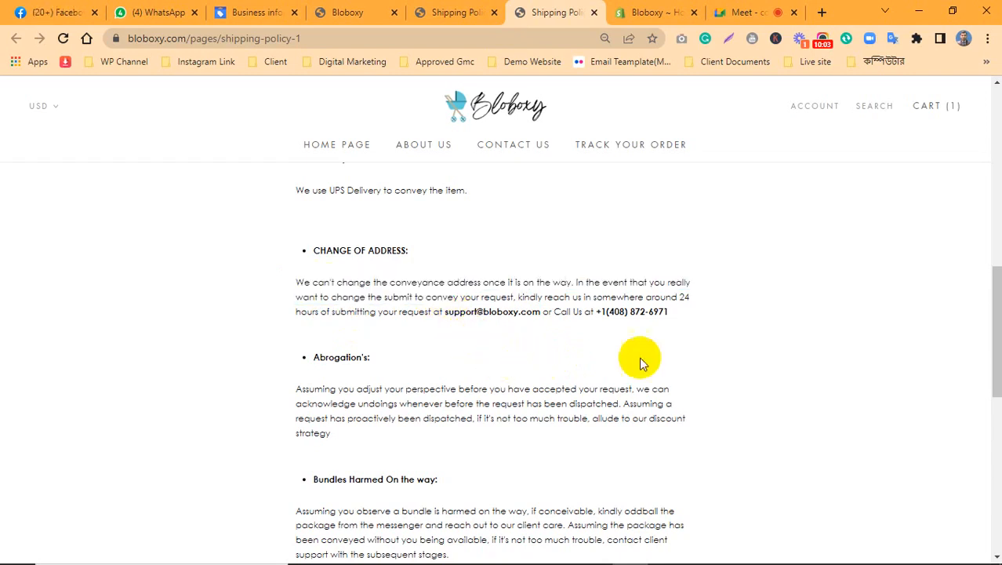
drag(667, 312, 593, 311)
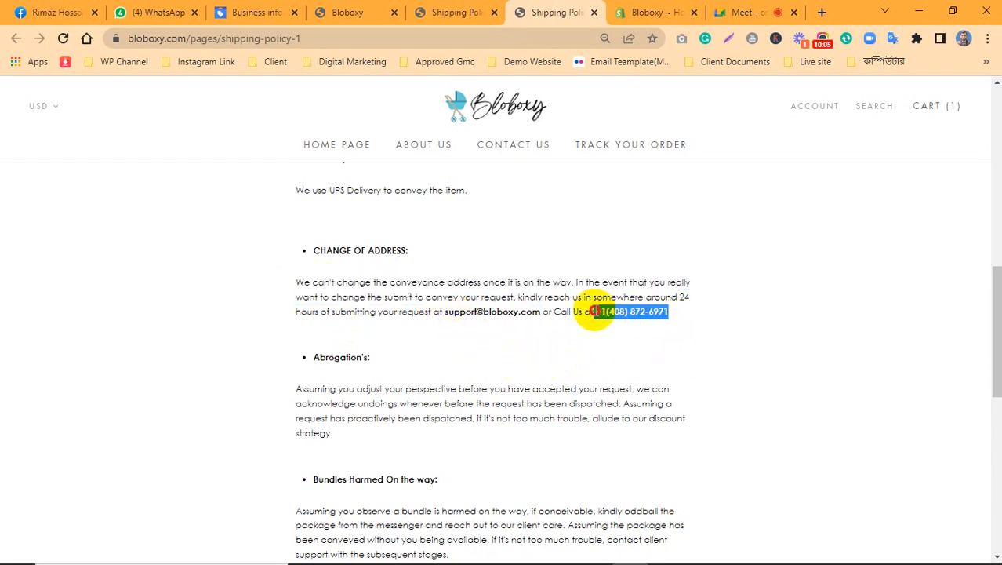
Review the Client Support details below the policy and highlight the e-mail and phone lines in the site footer
drag(996, 308, 997, 339)
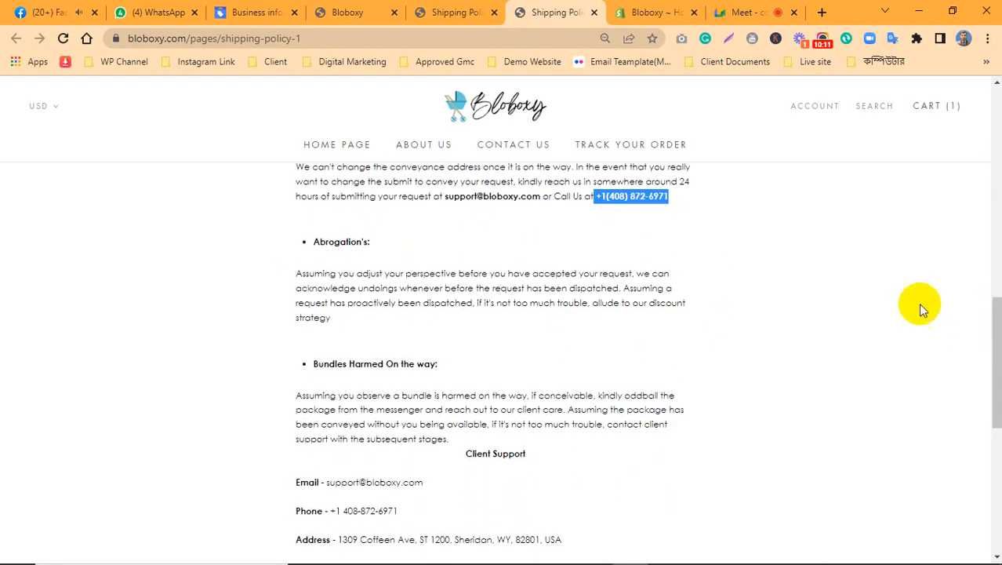
click(834, 282)
drag(997, 335, 997, 363)
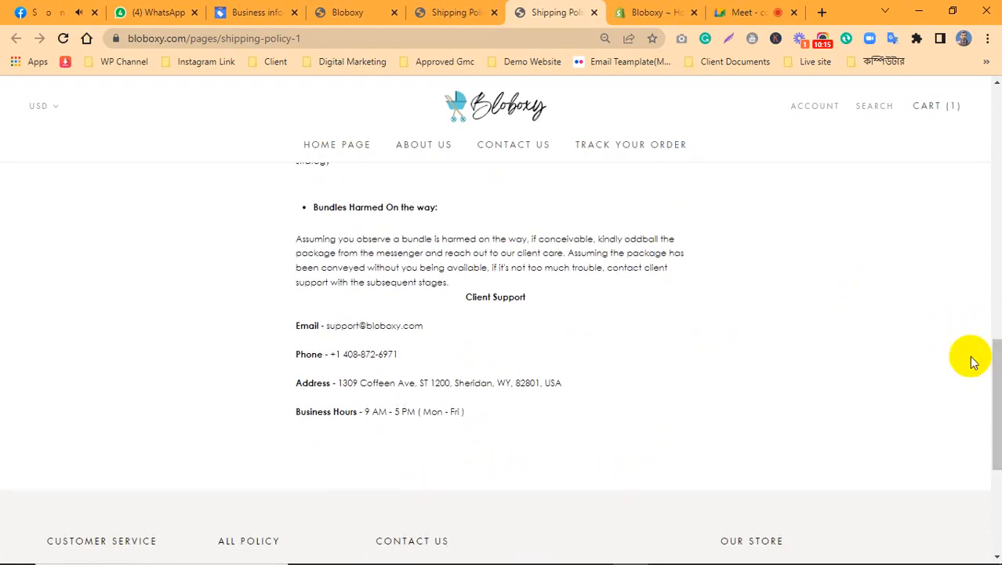
scroll(669, 322, down, 5)
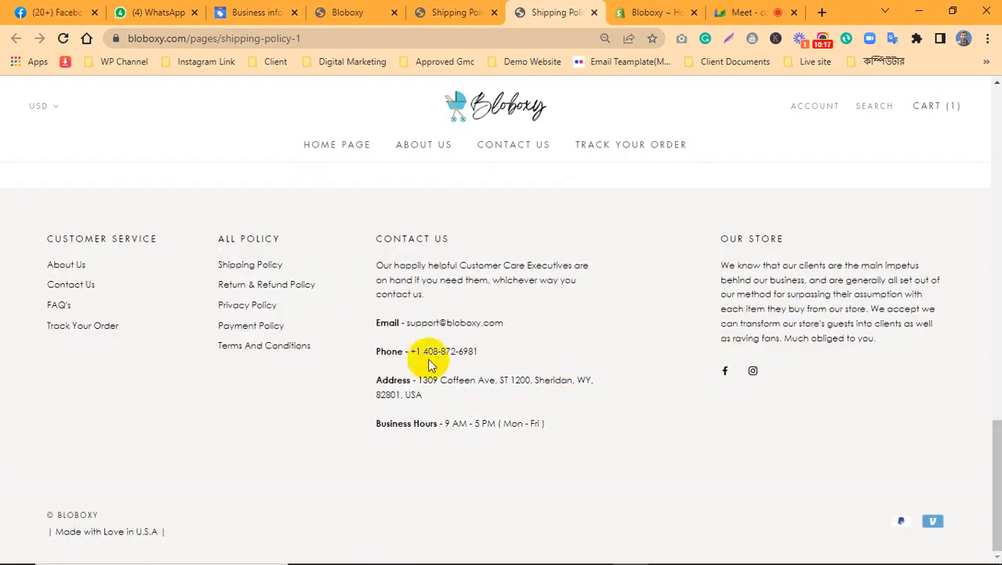
drag(405, 320, 455, 357)
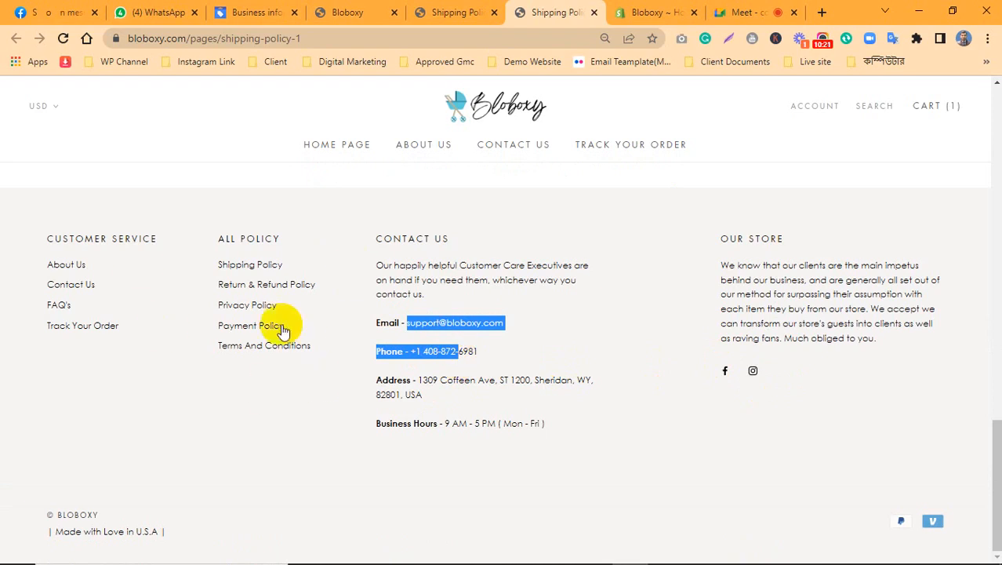
click(486, 400)
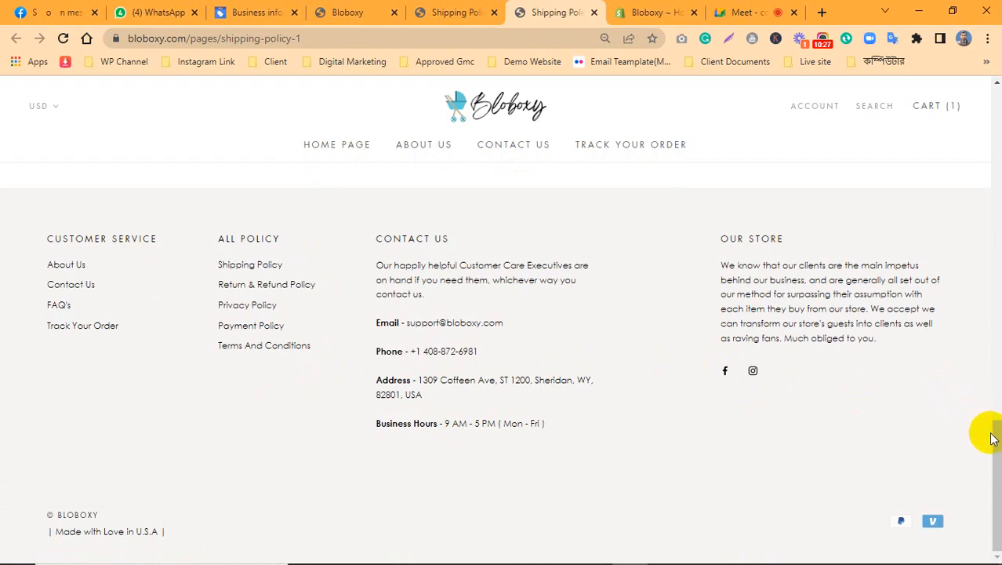
Switch to Google Merchant Center, open the Shipping and returns settings, and check the return policies before returning to the shipping setup
drag(991, 438, 997, 242)
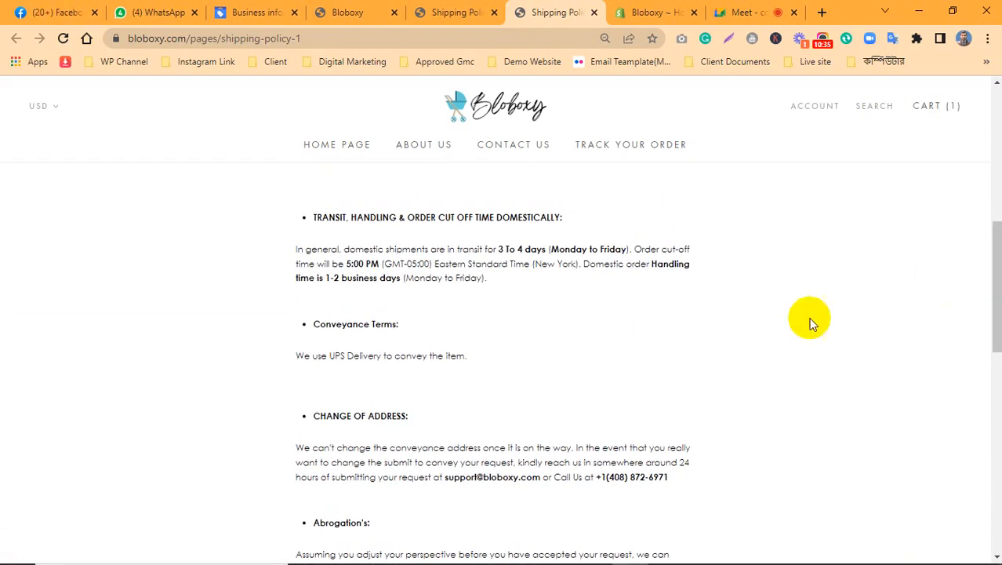
drag(995, 290, 967, 287)
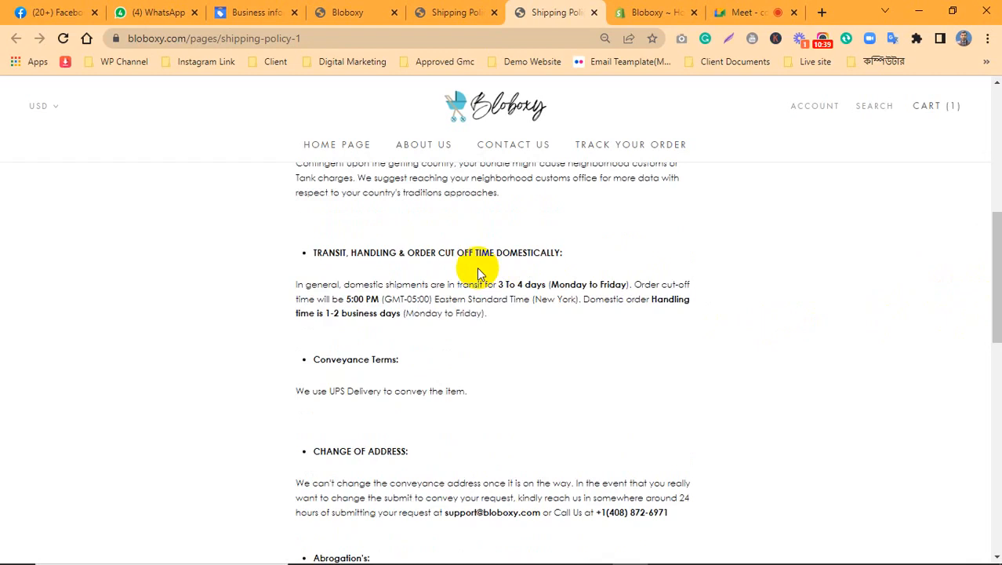
click(239, 12)
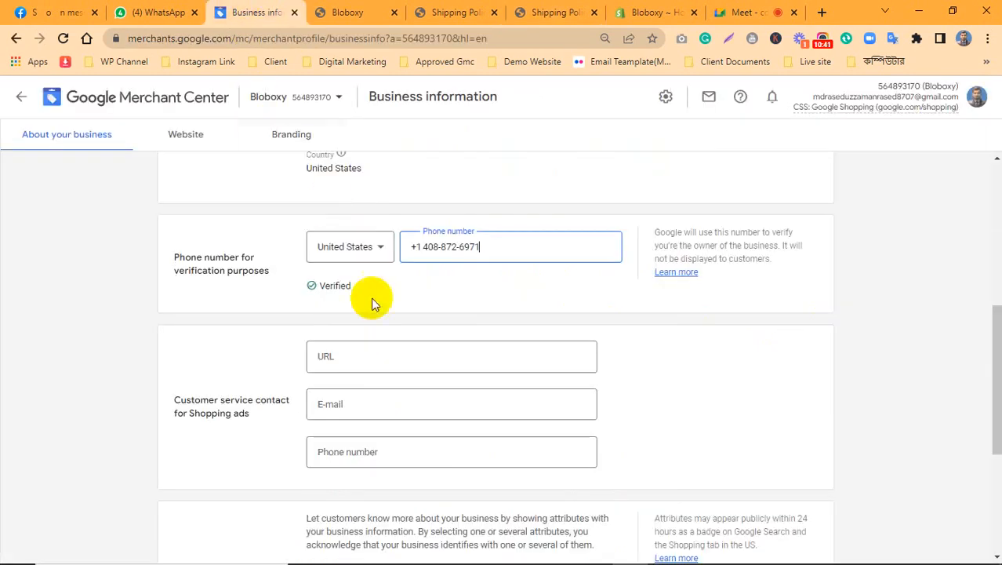
scroll(365, 298, up, 4)
click(665, 96)
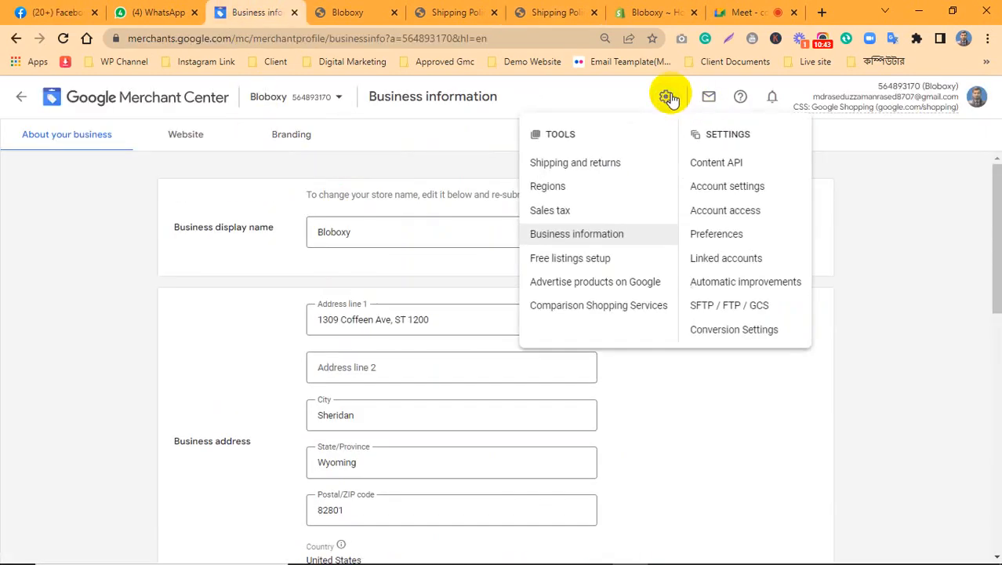
click(562, 163)
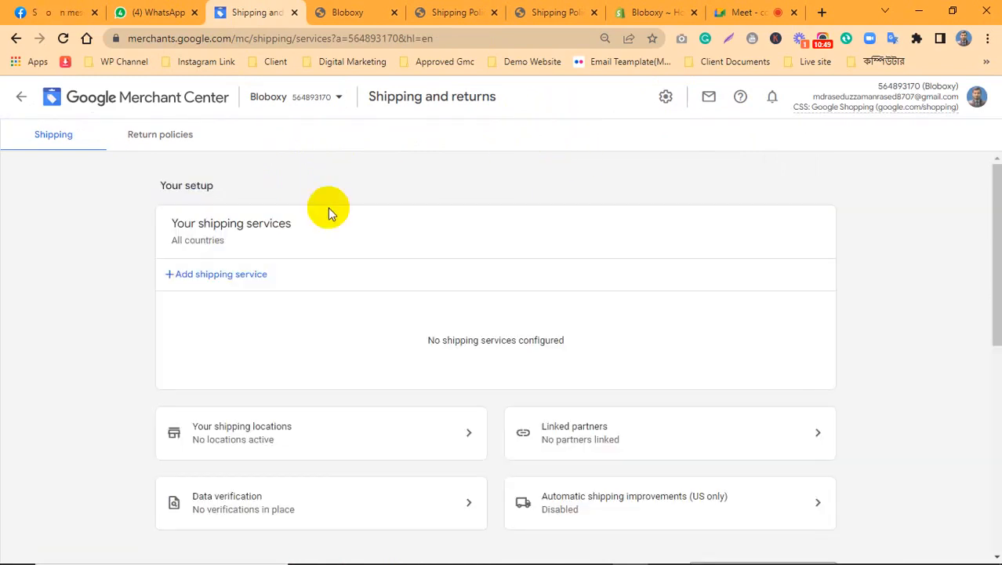
click(166, 137)
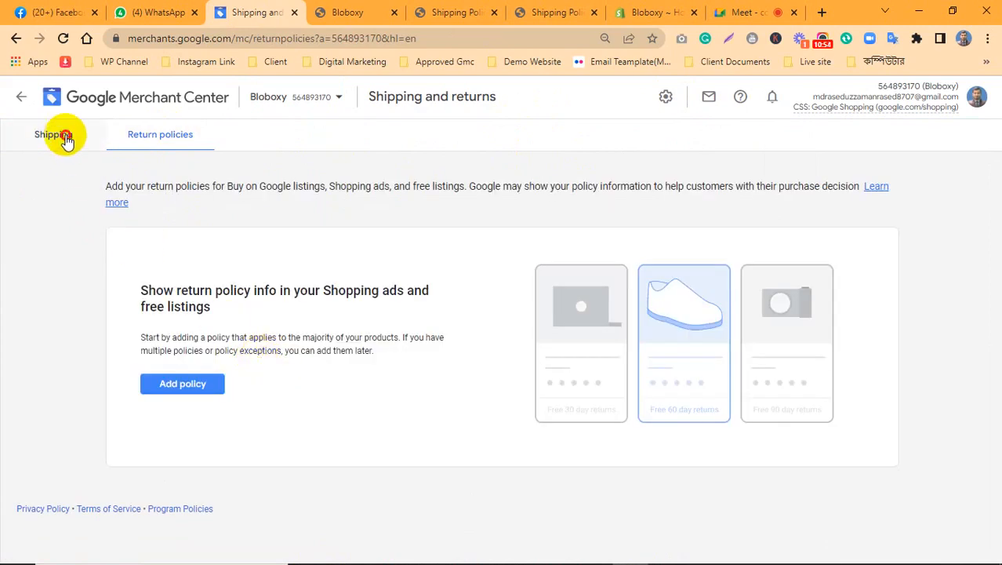
click(61, 135)
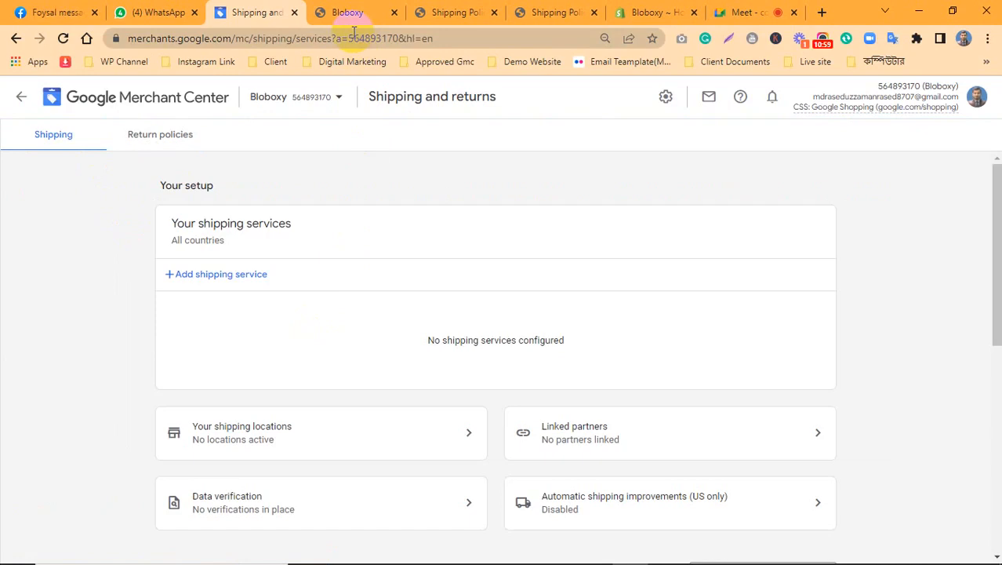
Go back to the store's Shipping Policy tab and highlight the domestic transit, order cut-off and handling times
click(448, 12)
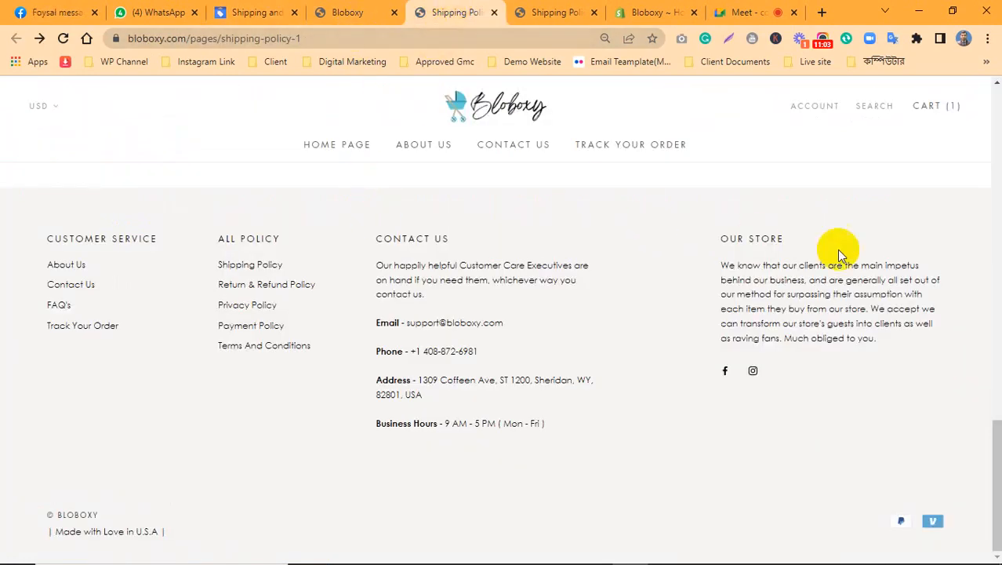
click(533, 8)
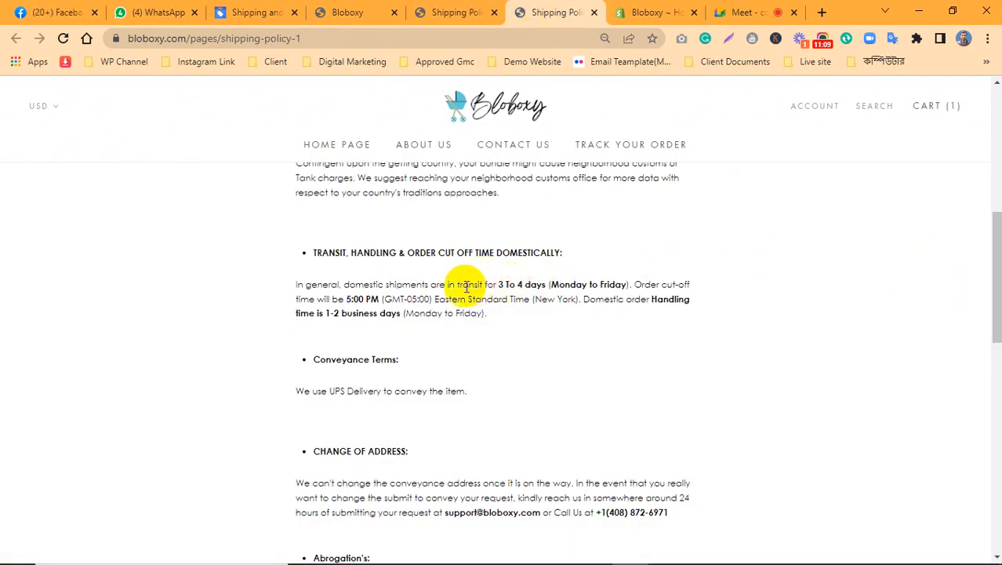
drag(458, 284, 515, 285)
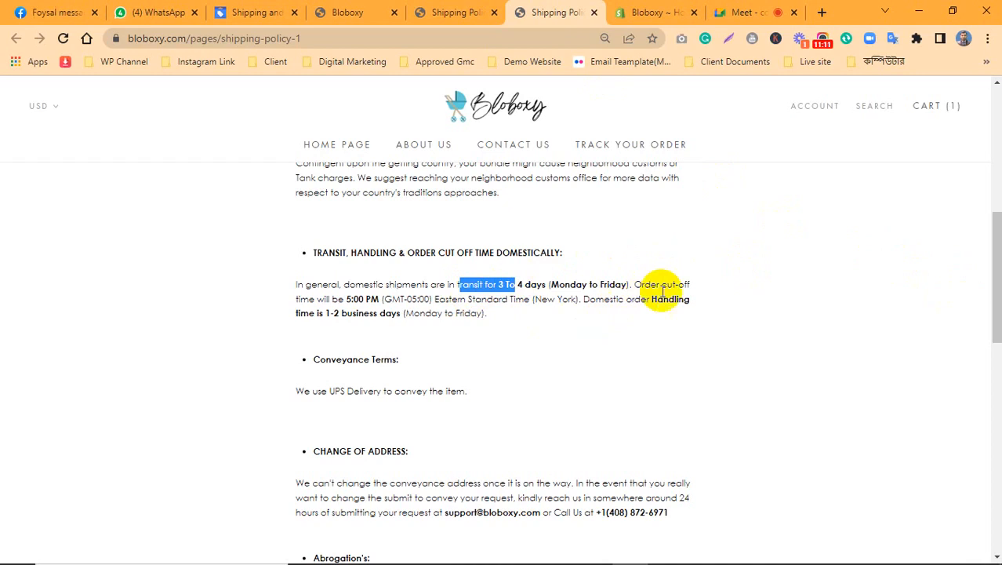
drag(659, 284, 362, 299)
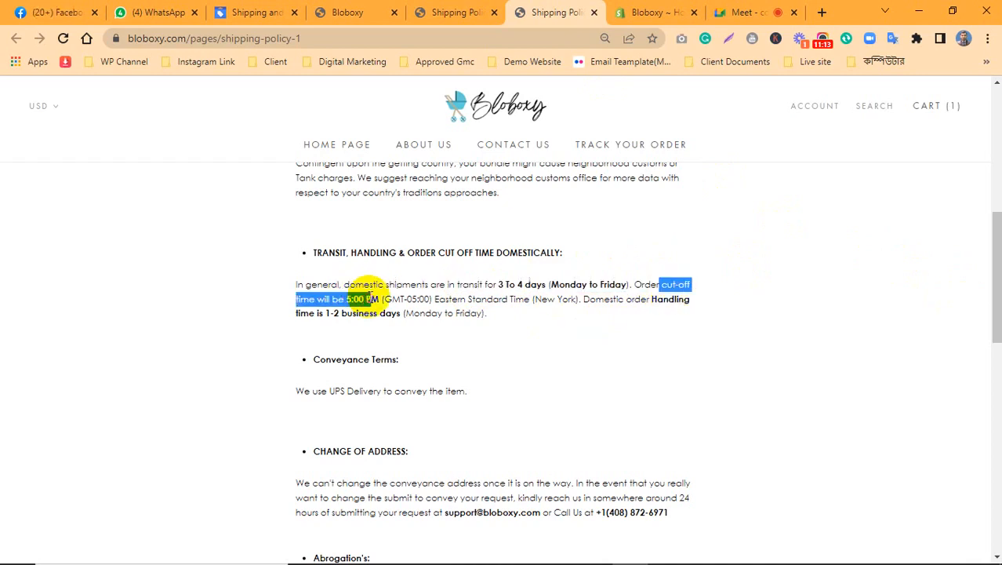
drag(650, 299, 635, 327)
click(572, 342)
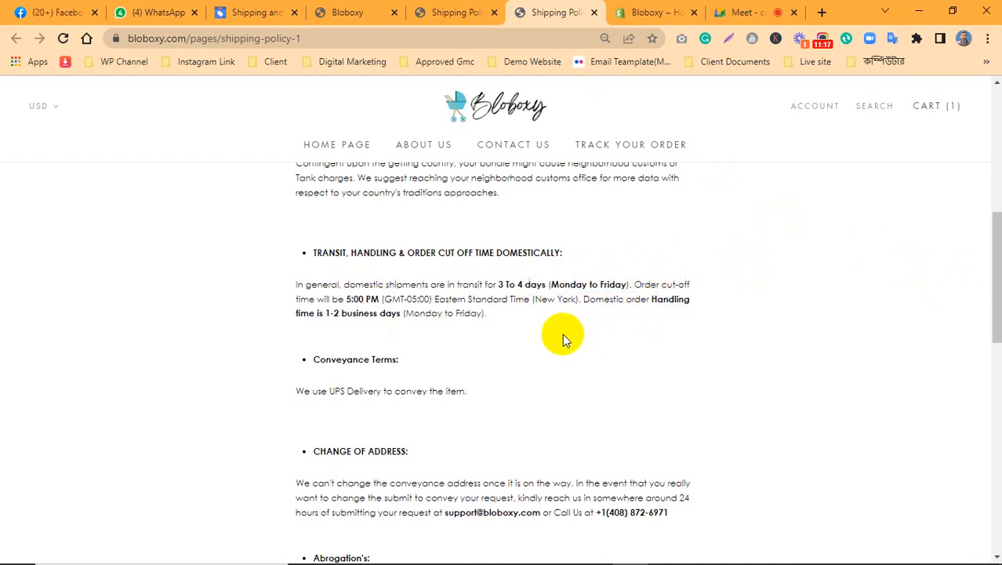
drag(548, 323, 497, 301)
click(502, 321)
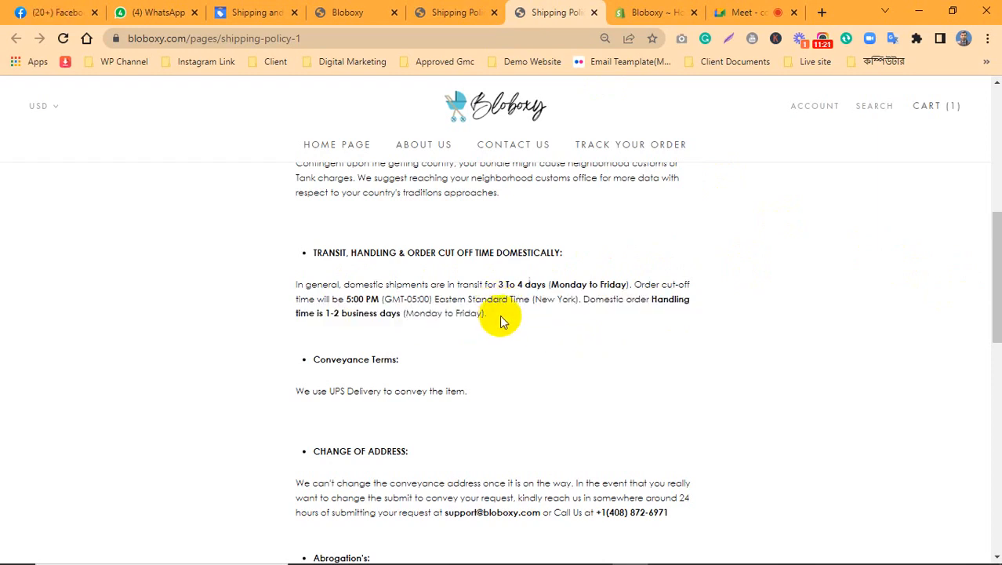
Skim the remaining policy sections and highlight the whole domestic transit, handling and cut-off paragraph
drag(998, 292, 998, 363)
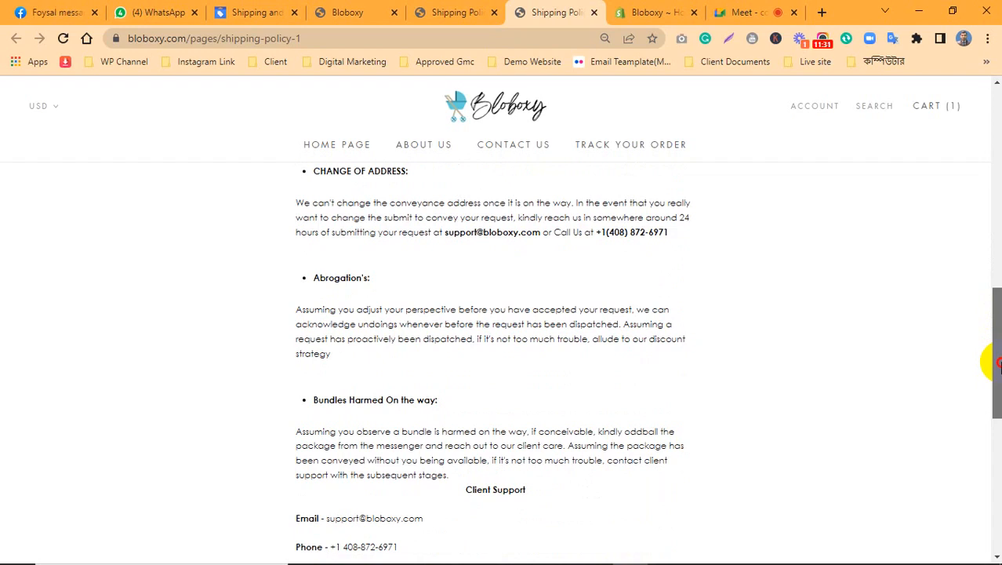
drag(999, 363, 997, 304)
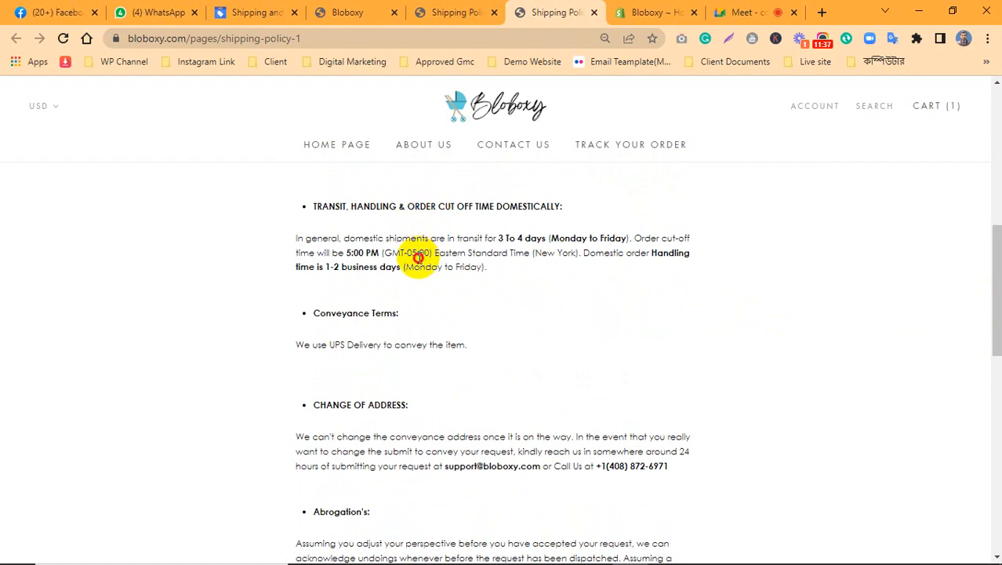
drag(487, 268, 355, 239)
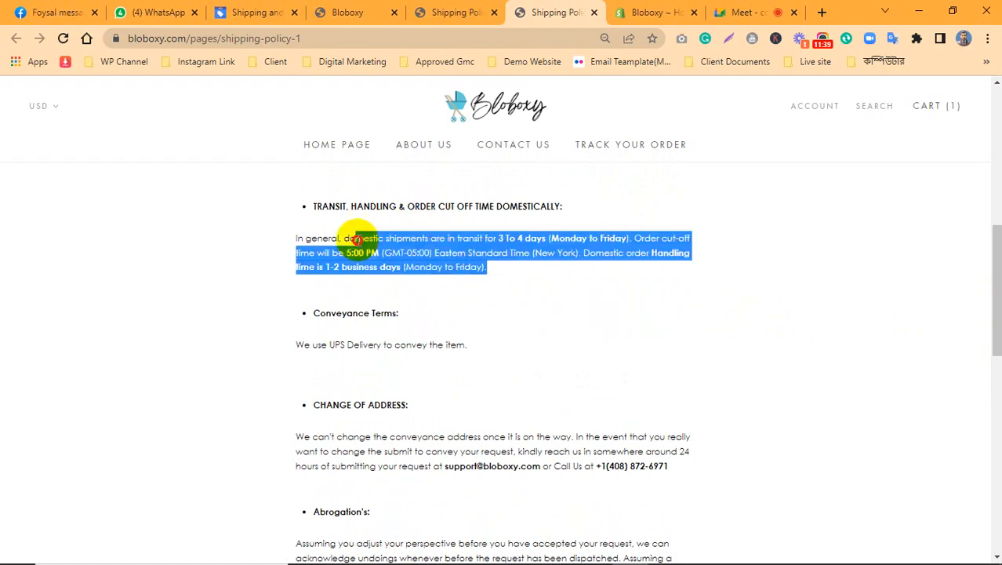
click(470, 284)
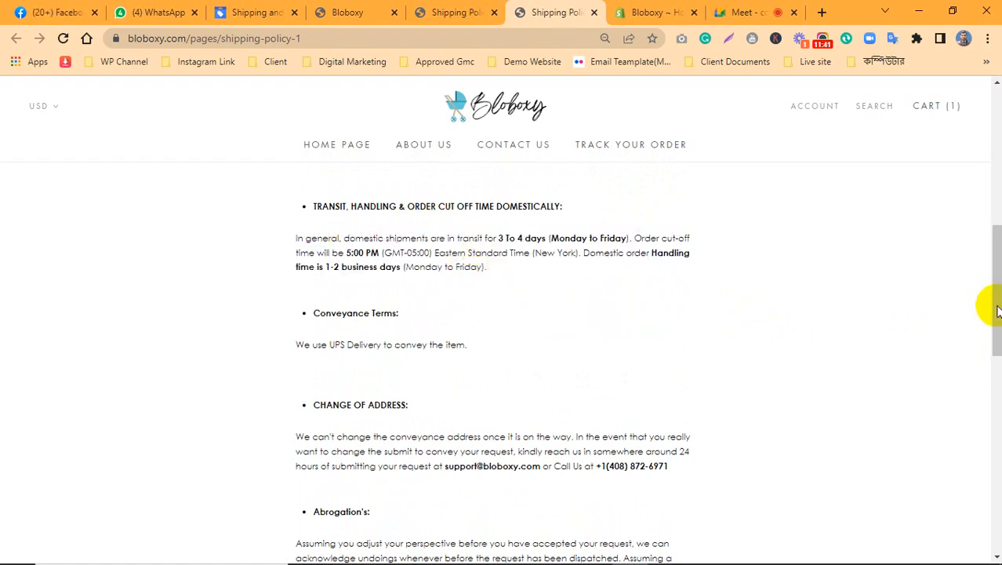
Highlight the Client Support contact details at the end of the Shipping Policy and return to the domestic transit section
drag(998, 288, 998, 394)
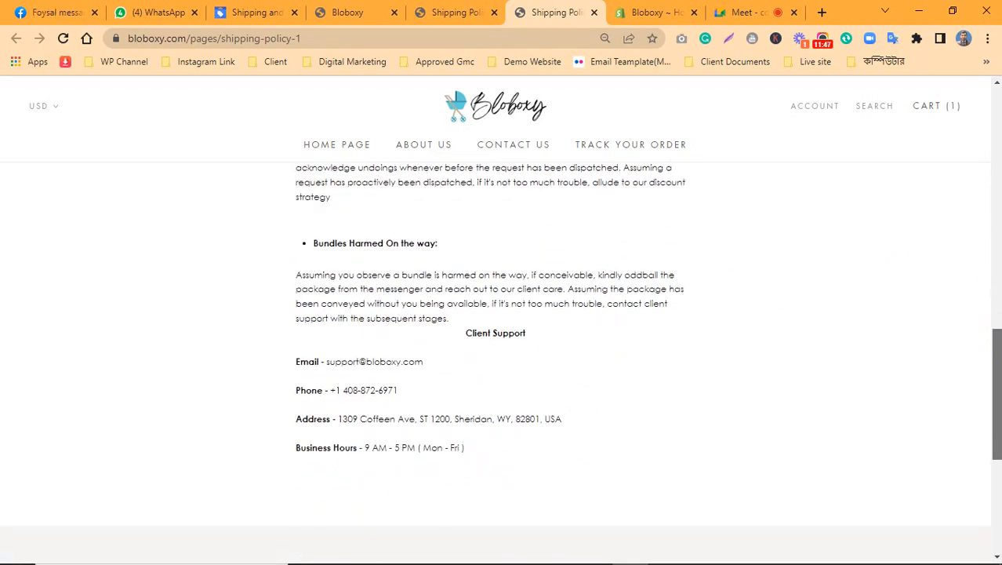
drag(294, 353, 416, 442)
click(610, 436)
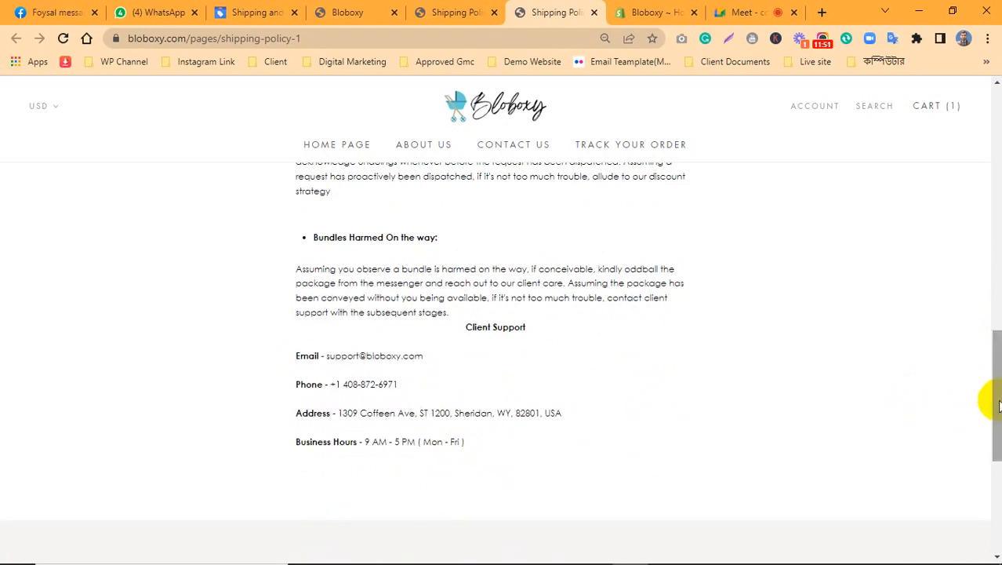
drag(992, 398, 997, 315)
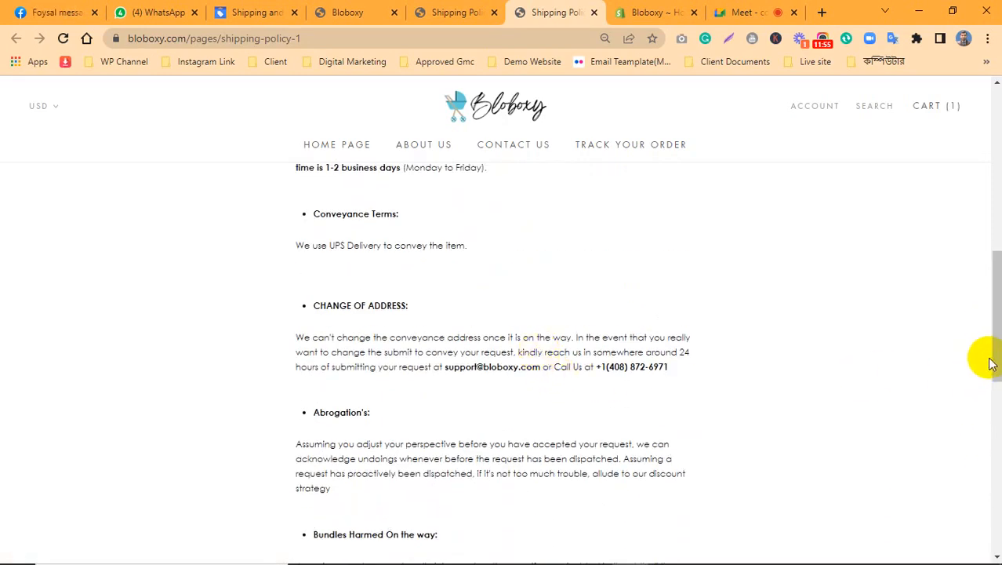
drag(997, 362, 992, 341)
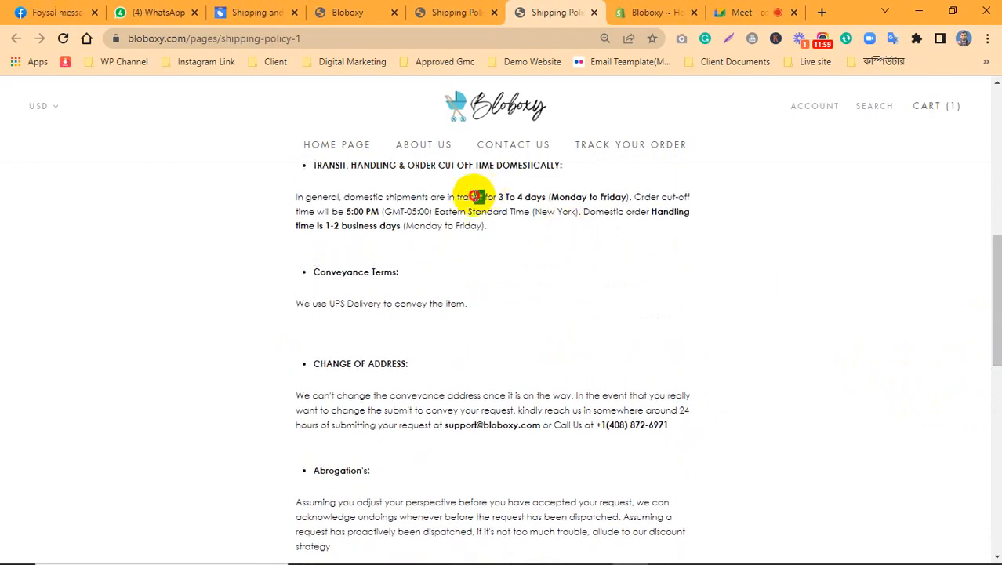
Highlight the domestic handling time in the Shipping Policy and the FREE Delivery line under Delivering Cost and Expense
drag(651, 212, 661, 223)
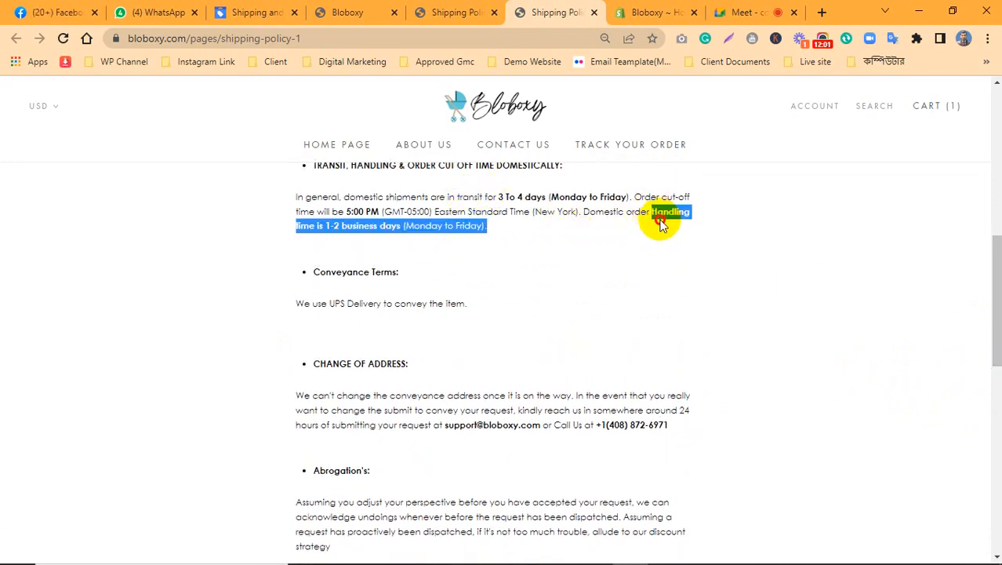
click(665, 243)
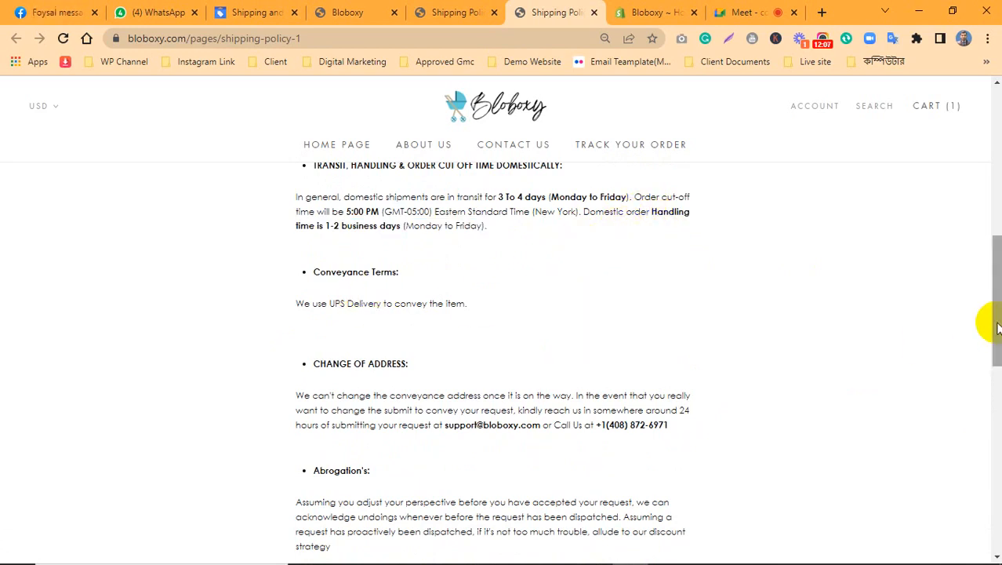
drag(996, 328, 991, 214)
drag(353, 296, 295, 287)
click(373, 295)
click(373, 286)
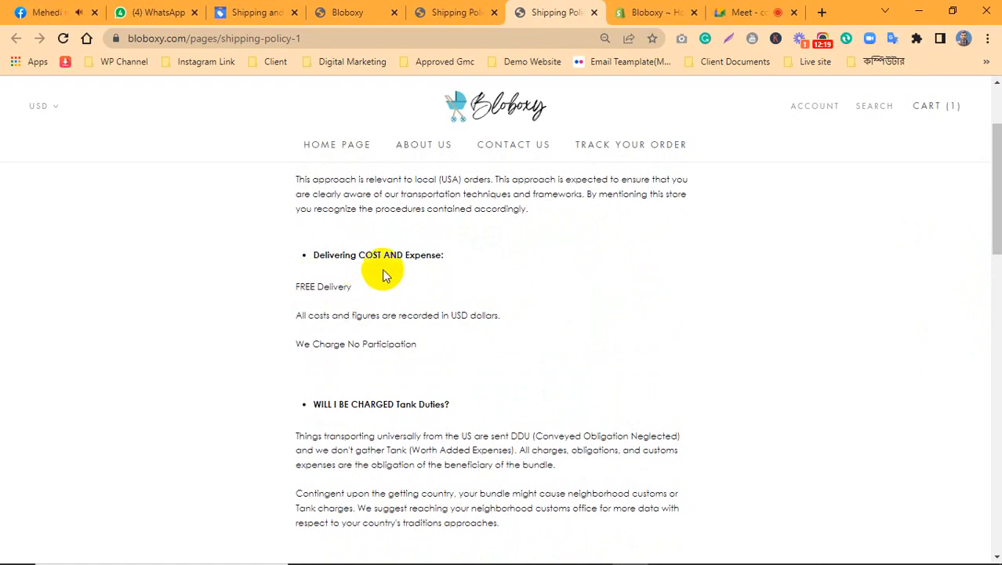
scroll(998, 227, up, 3)
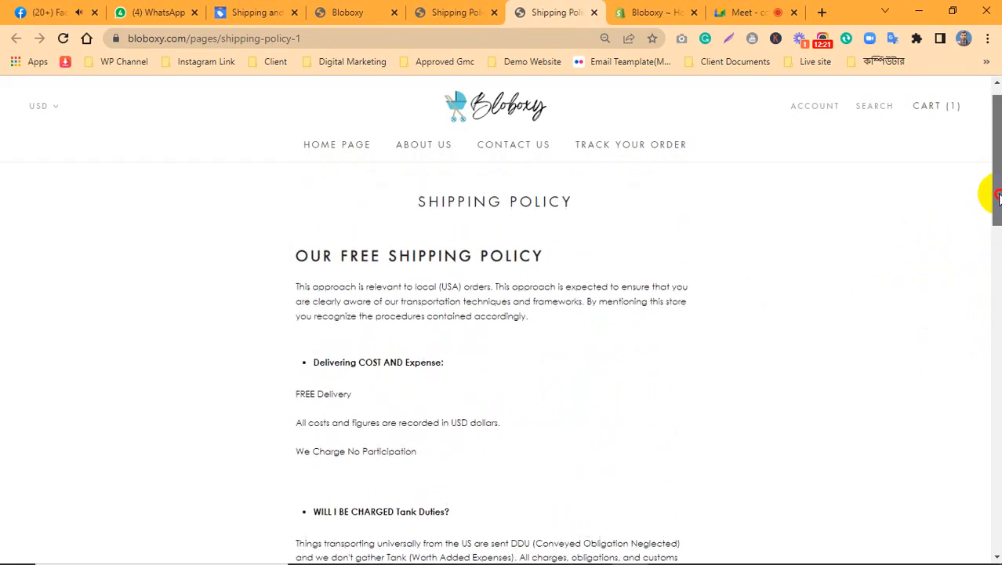
drag(316, 395, 301, 391)
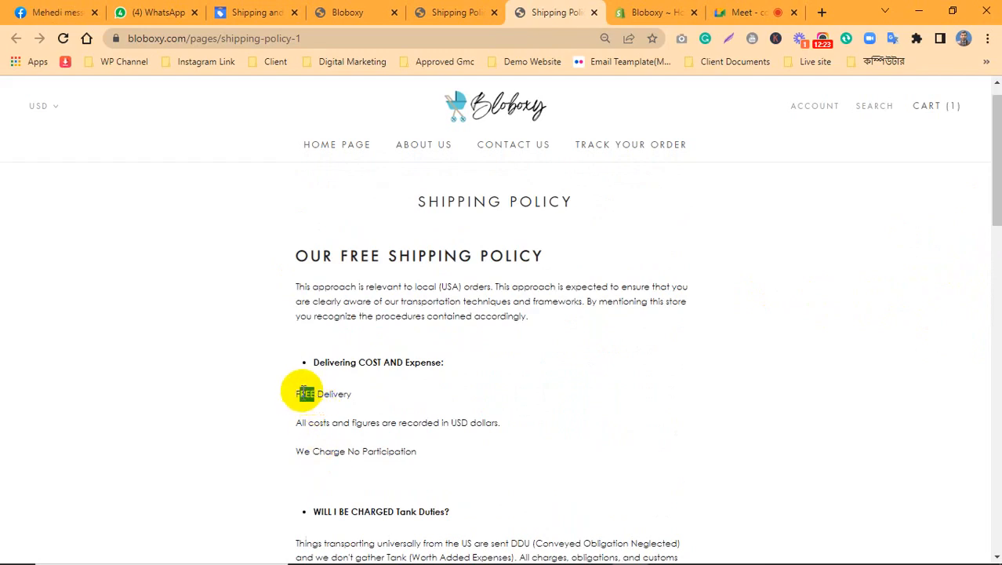
click(338, 388)
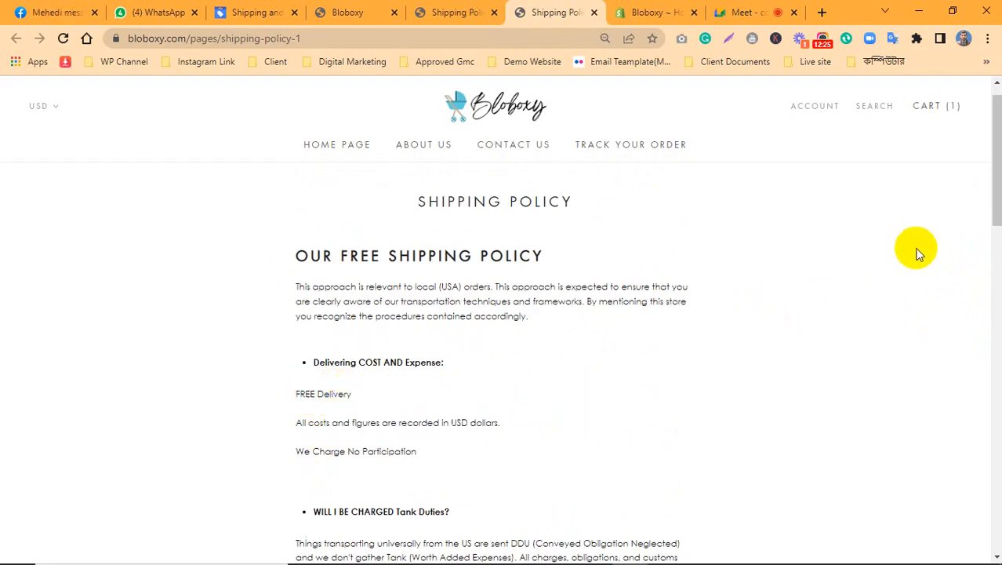
mouse_move(994, 179)
mouse_down()
mouse_move(998, 203)
mouse_move(995, 193)
mouse_up()
Switch to the Google Meet call, admit the waiting participant, and return to the Shipping Policy tab
click(742, 9)
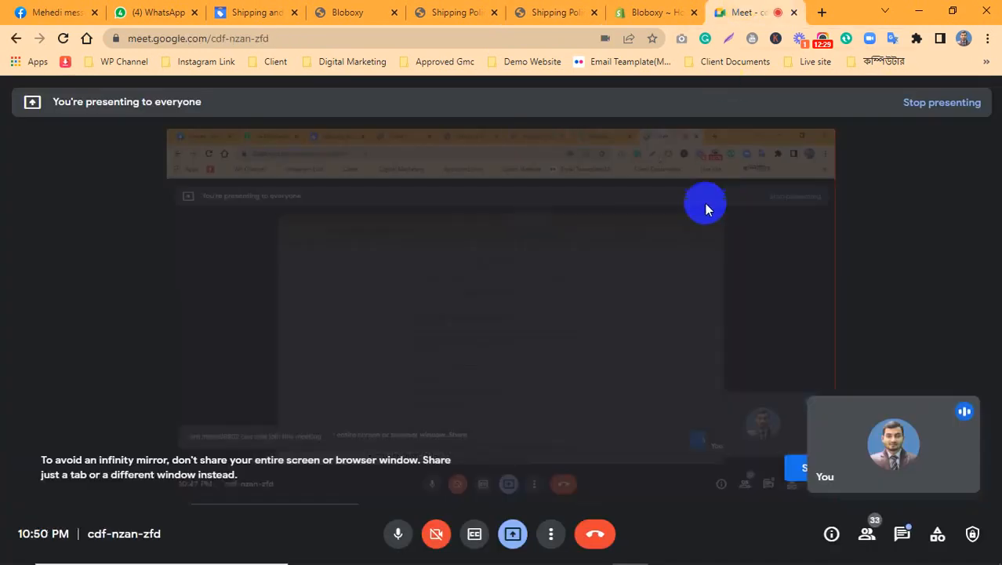
click(654, 162)
click(547, 10)
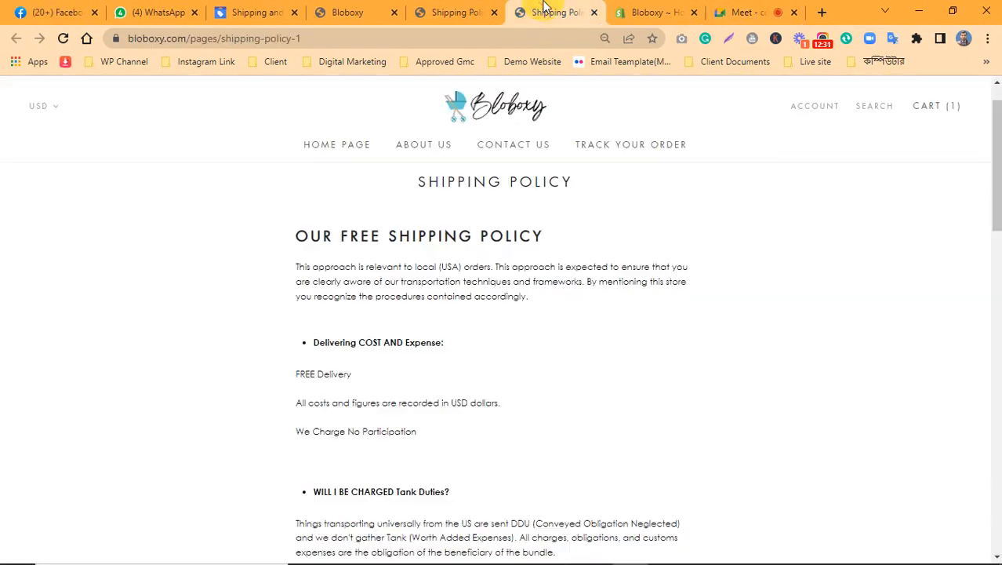
Open the store's Return & Refund Policy from the footer and highlight the 30 DAY wording in the return policy heading
drag(996, 180, 967, 495)
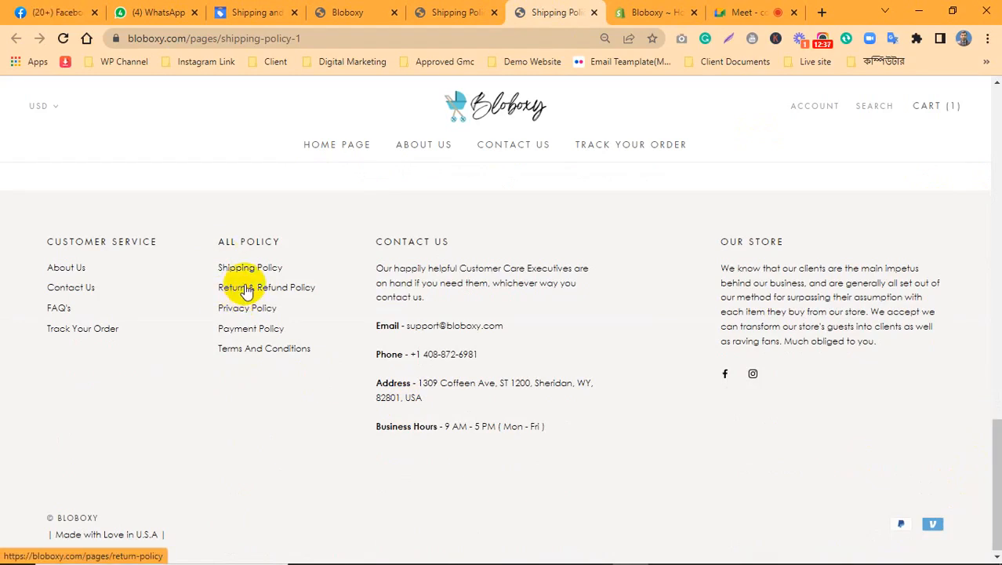
click(244, 290)
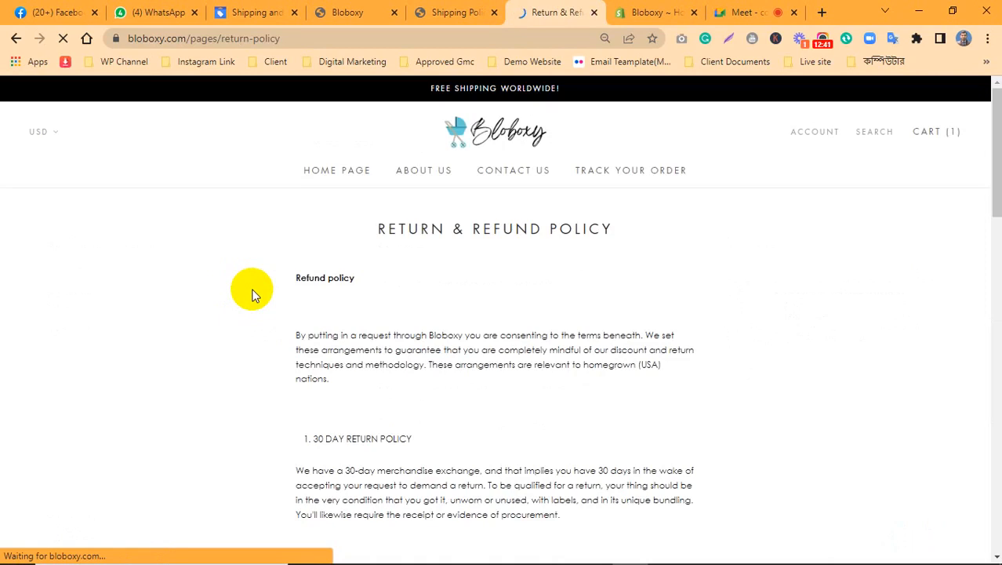
drag(997, 179, 992, 218)
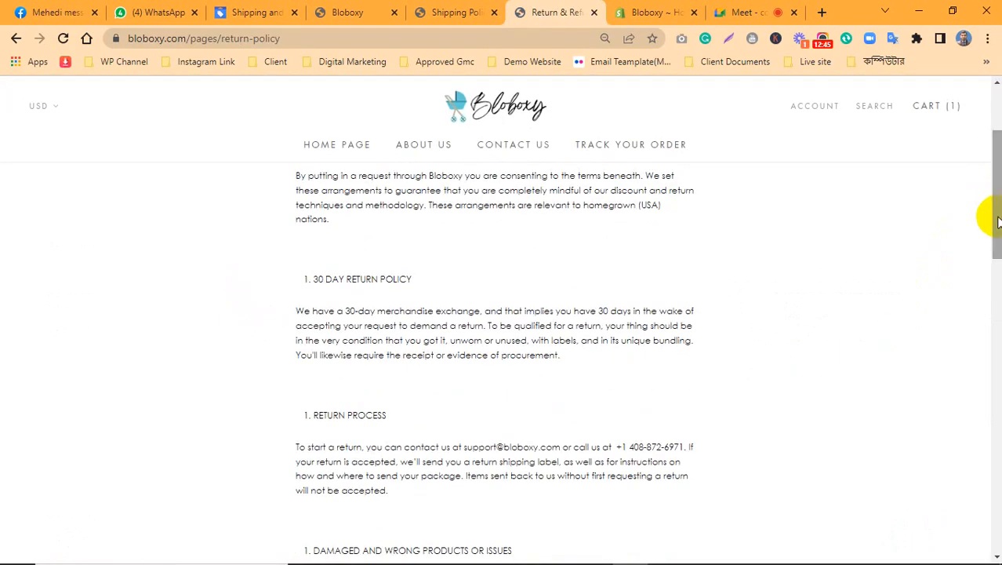
drag(421, 279, 324, 277)
click(335, 294)
click(353, 294)
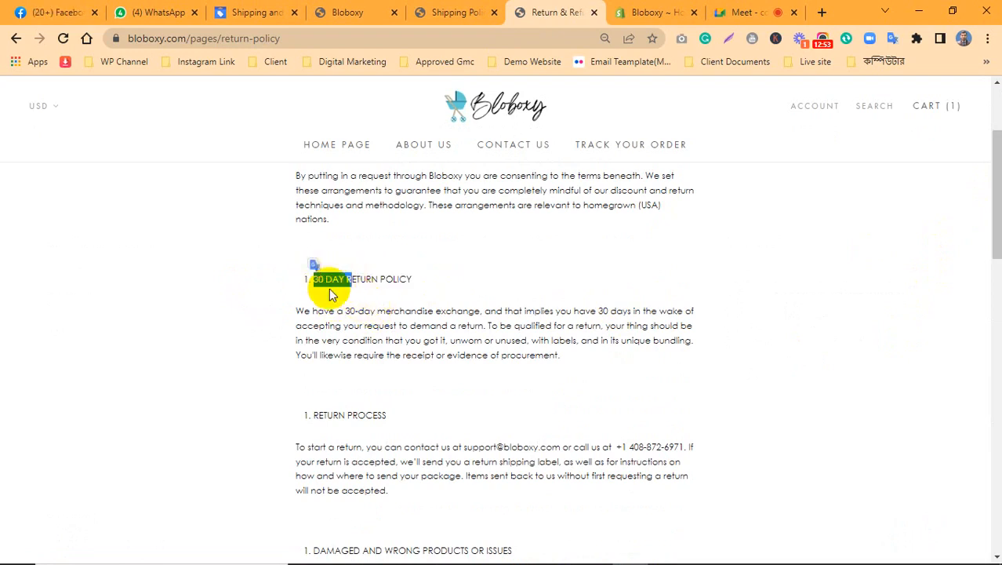
click(342, 296)
drag(342, 281, 314, 278)
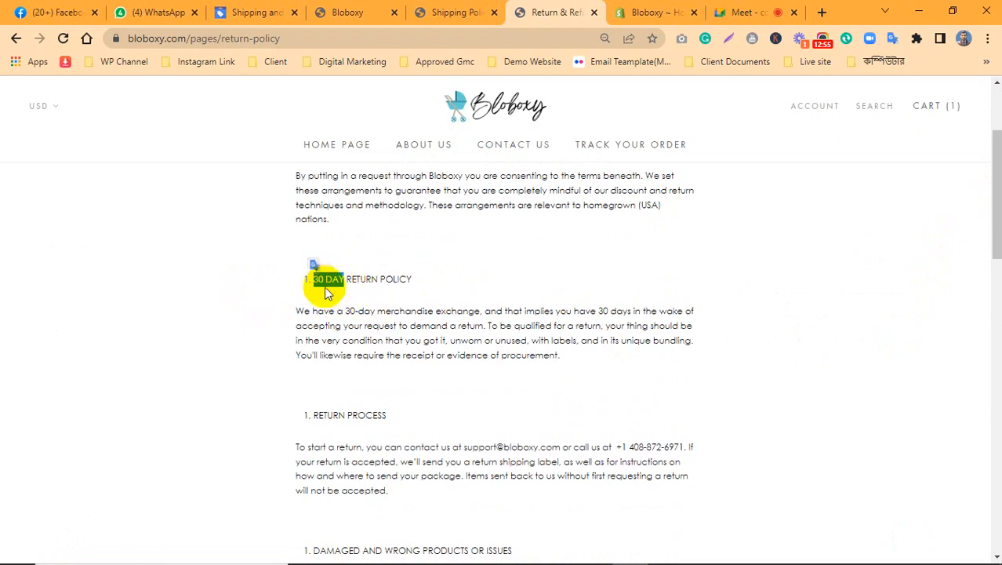
click(362, 301)
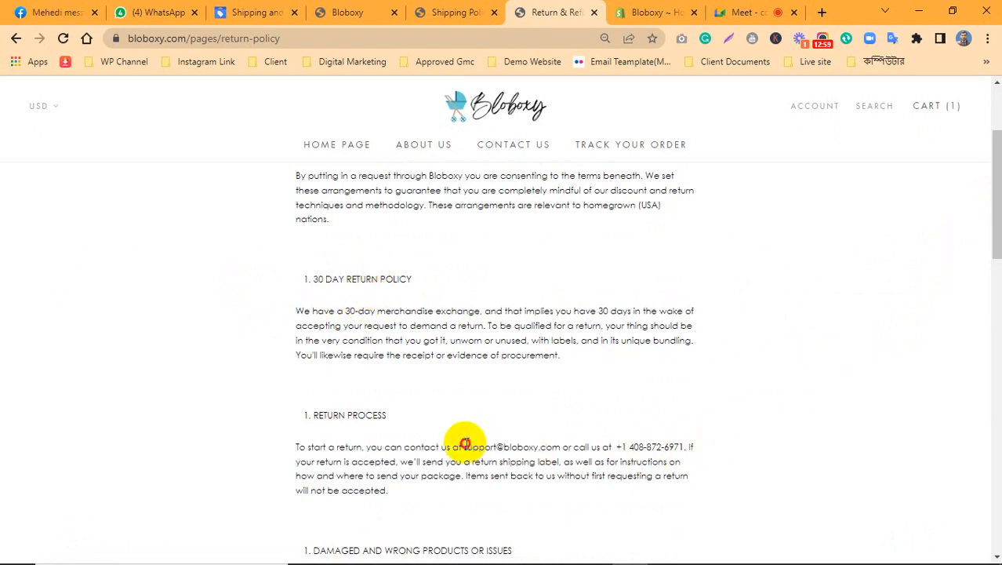
Highlight the support e-mail address in the Return Process section and in the Damaged and Wrong Products section
drag(465, 444, 549, 445)
click(547, 459)
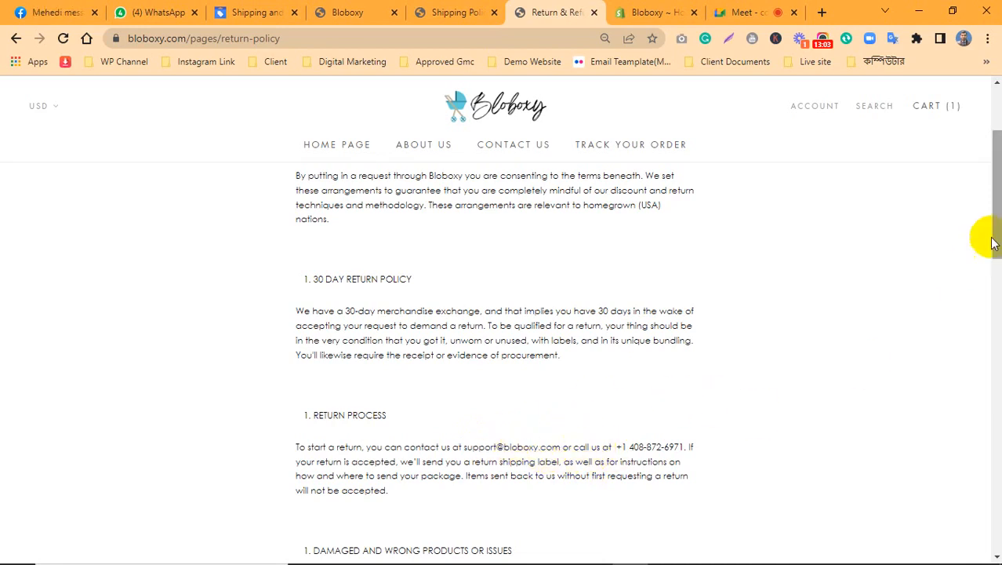
drag(996, 228, 992, 274)
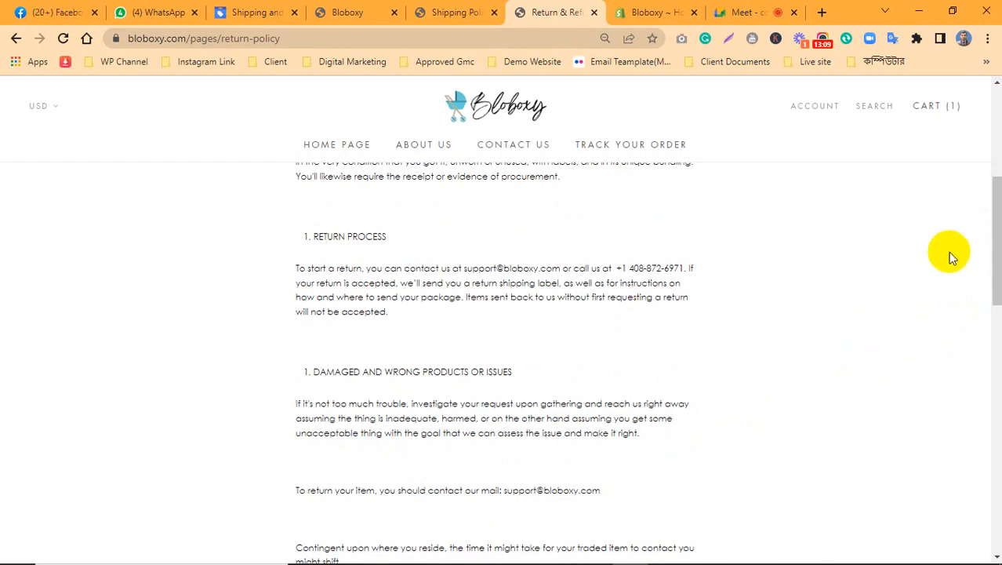
drag(998, 227, 997, 254)
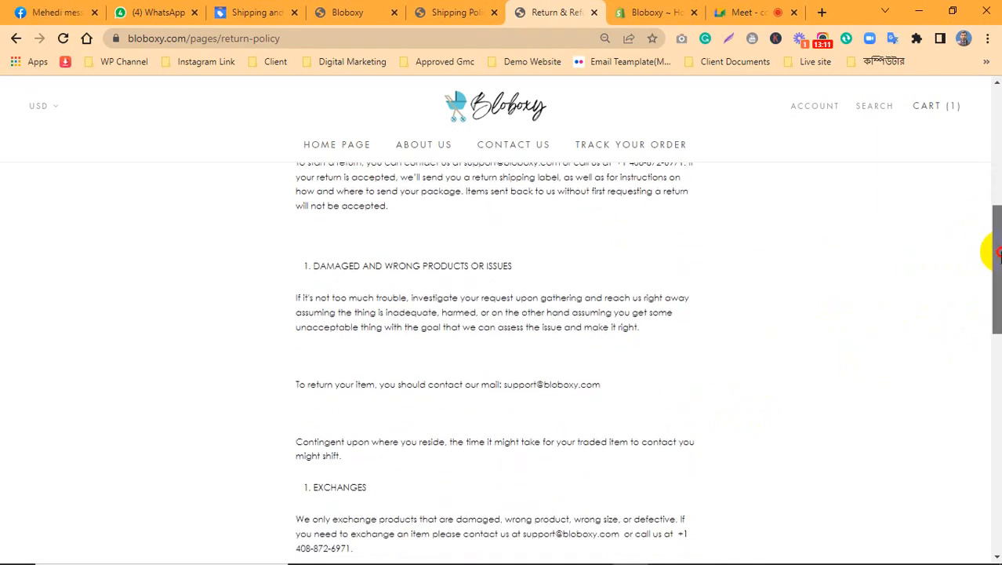
drag(557, 384, 505, 384)
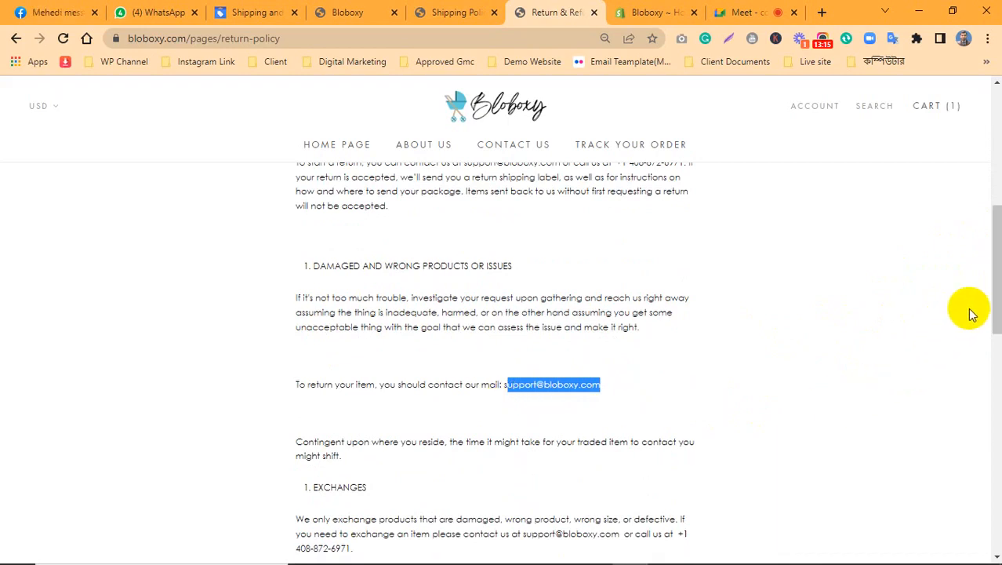
Highlight the Restocking Fee heading and the sentence beneath it in the Return & Refund Policy
drag(996, 288, 994, 348)
click(314, 400)
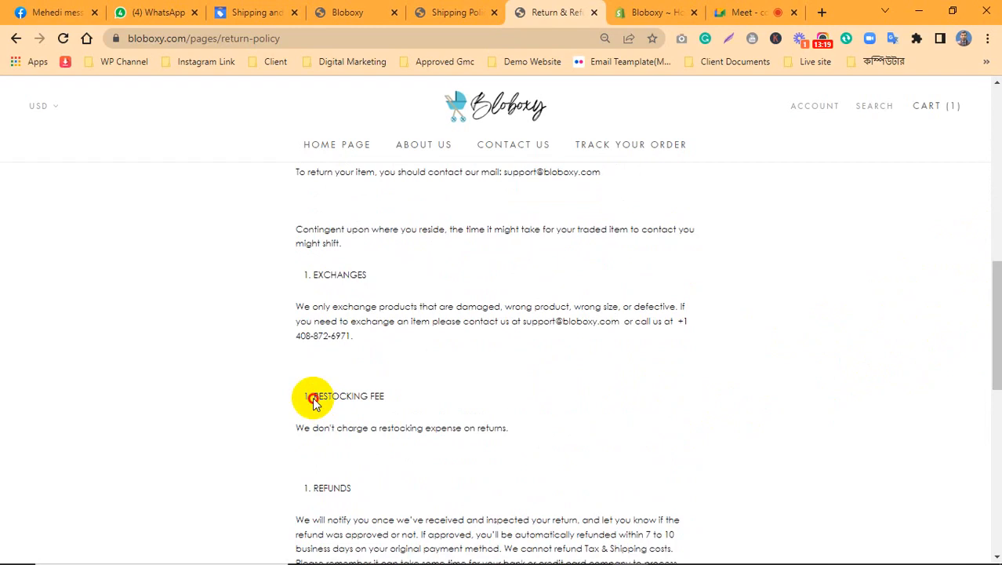
drag(313, 400, 376, 397)
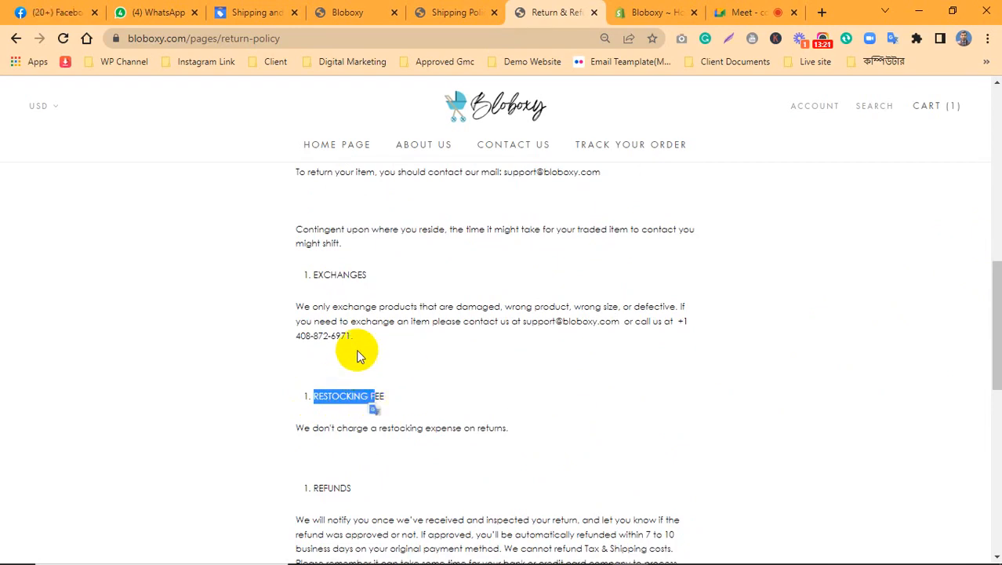
click(405, 415)
drag(296, 428, 433, 437)
click(474, 351)
Admit the waiting participants to the Google Meet call on two visits, returning to the Return & Refund Policy and its footer links
click(729, 12)
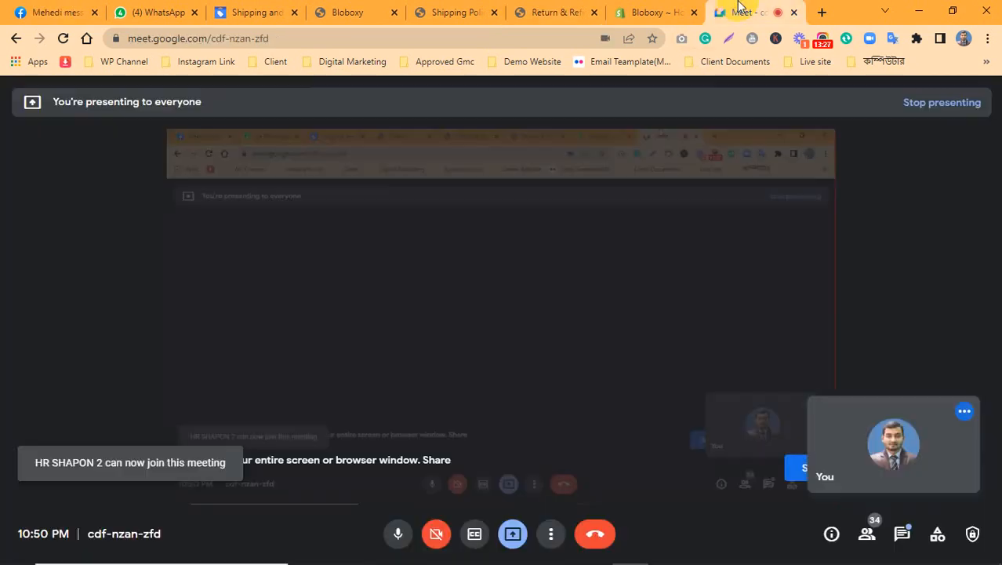
click(668, 164)
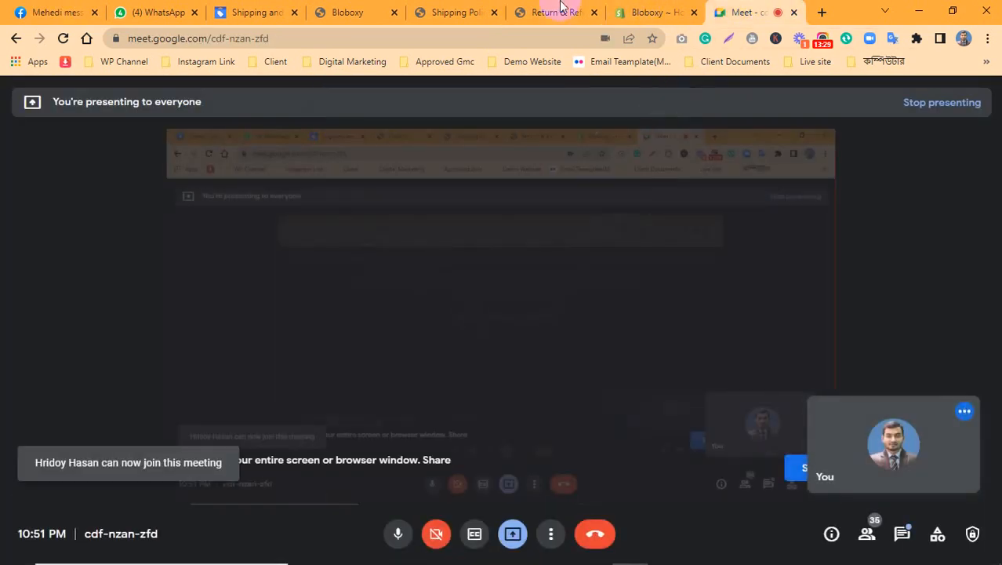
click(549, 9)
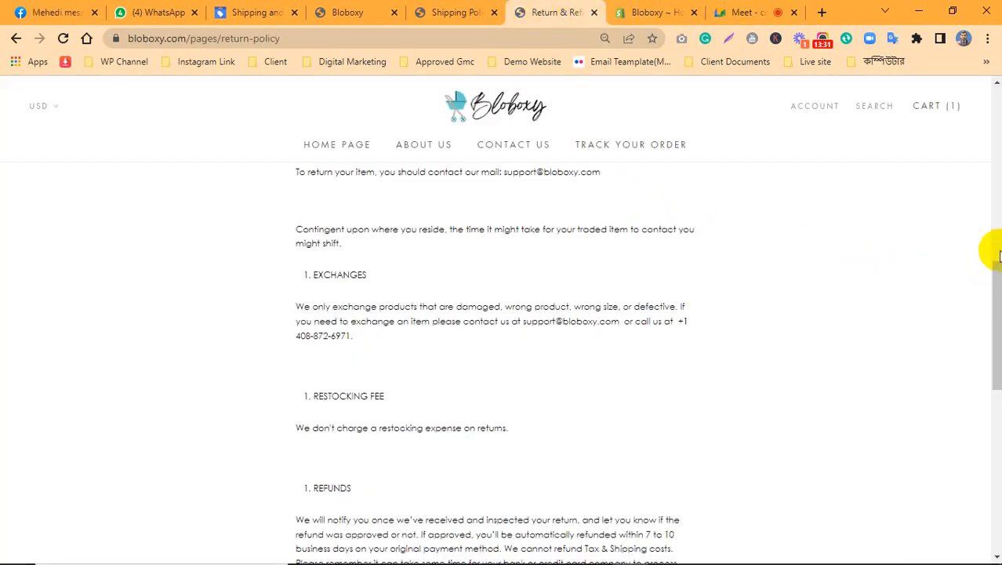
drag(998, 298, 997, 432)
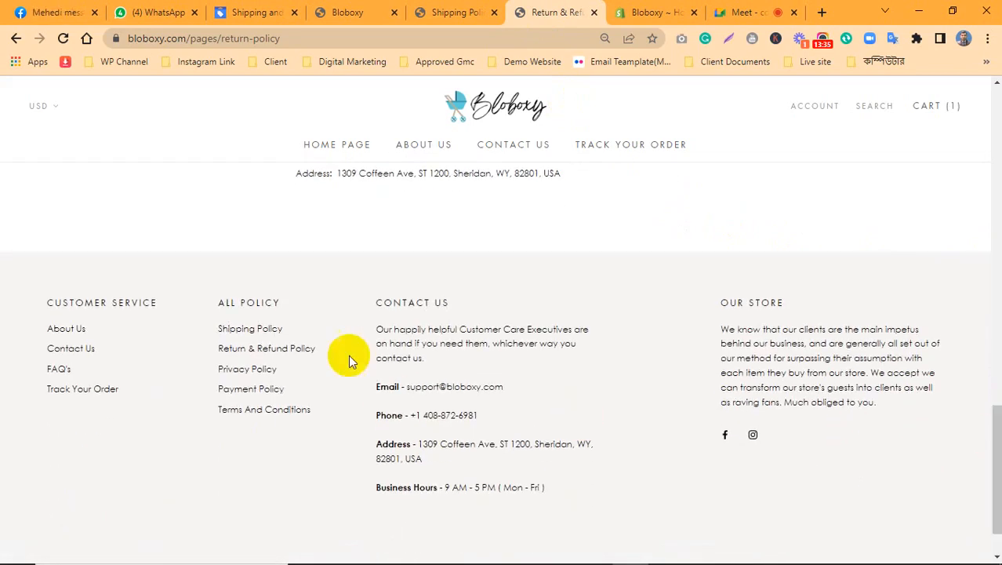
click(732, 6)
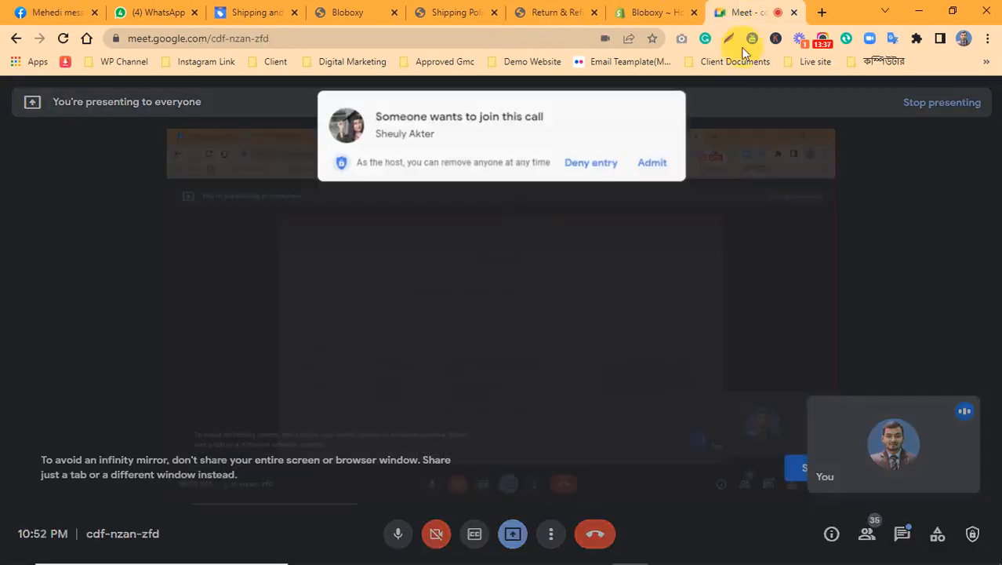
click(652, 162)
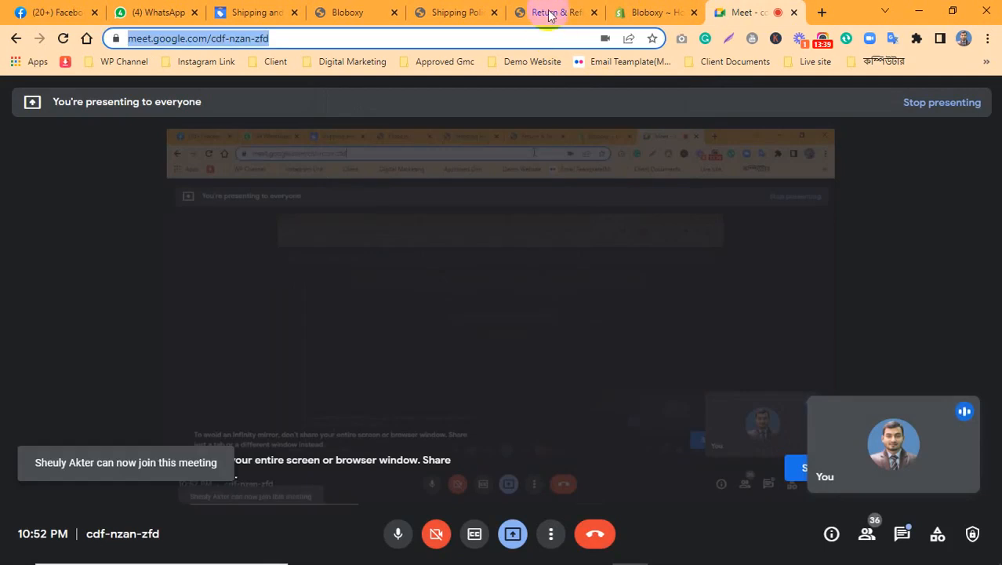
click(541, 12)
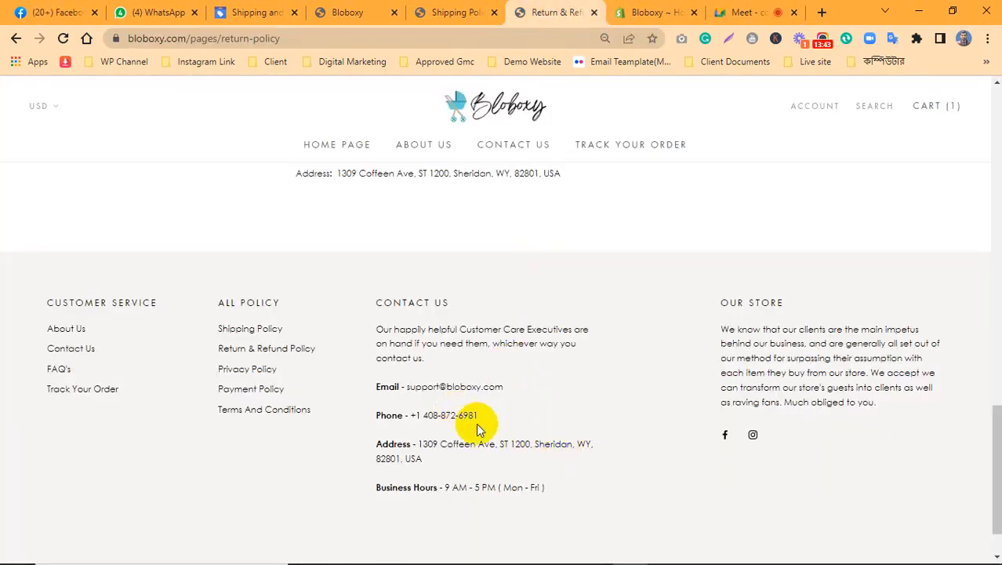
Open the Privacy Policy from the footer in a new tab and leave the Return & Refund Policy for it
right_click(238, 370)
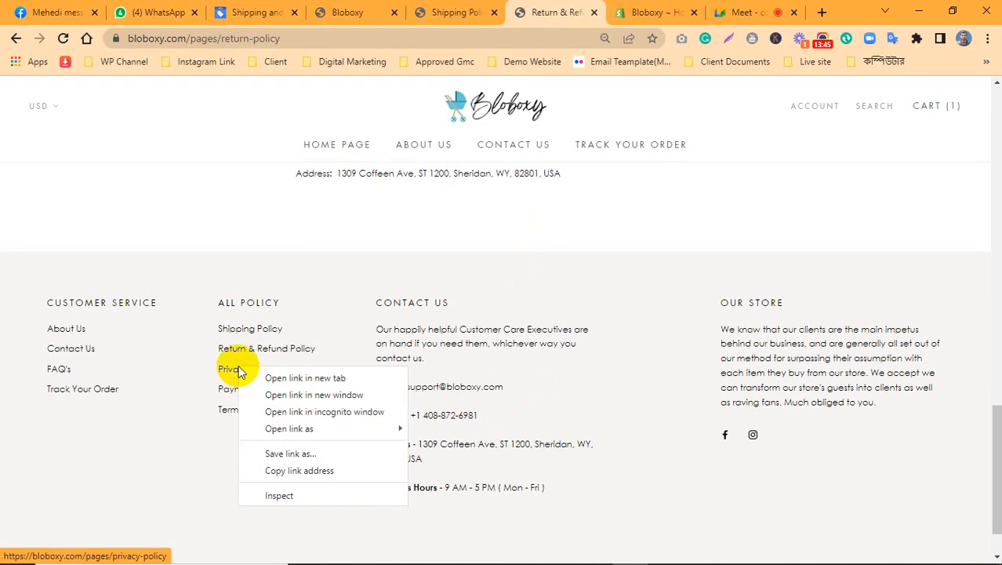
click(267, 378)
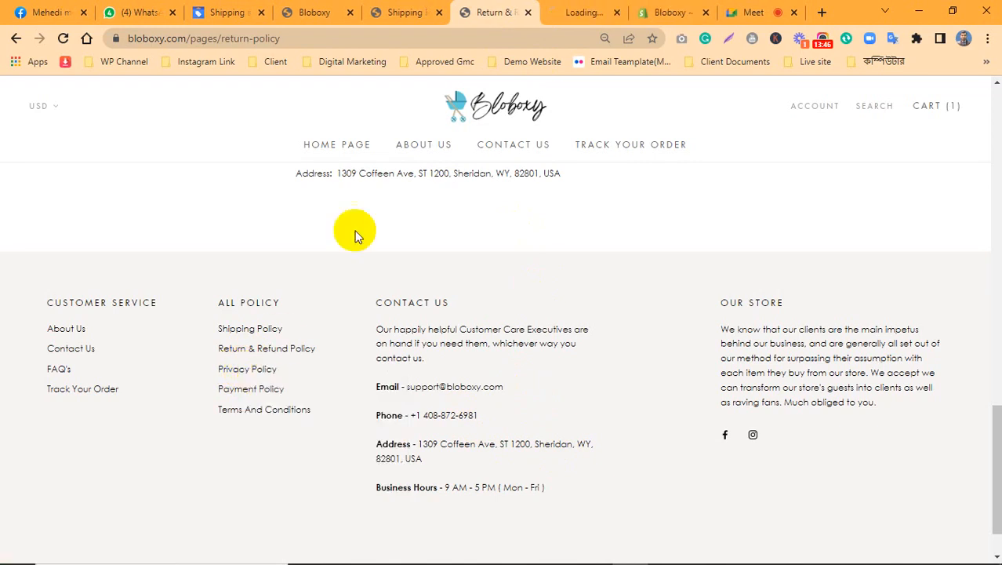
click(585, 8)
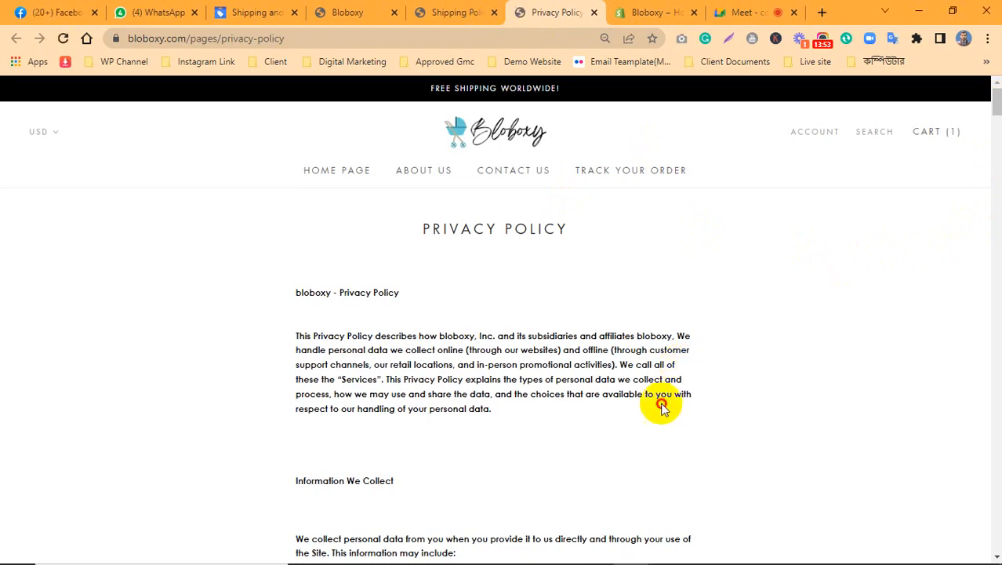
Skim the Privacy Policy down to Data Transfers and Privacy Shield, highlighting phrases about interaction records and automatically collected information
scroll(661, 406, down, 5)
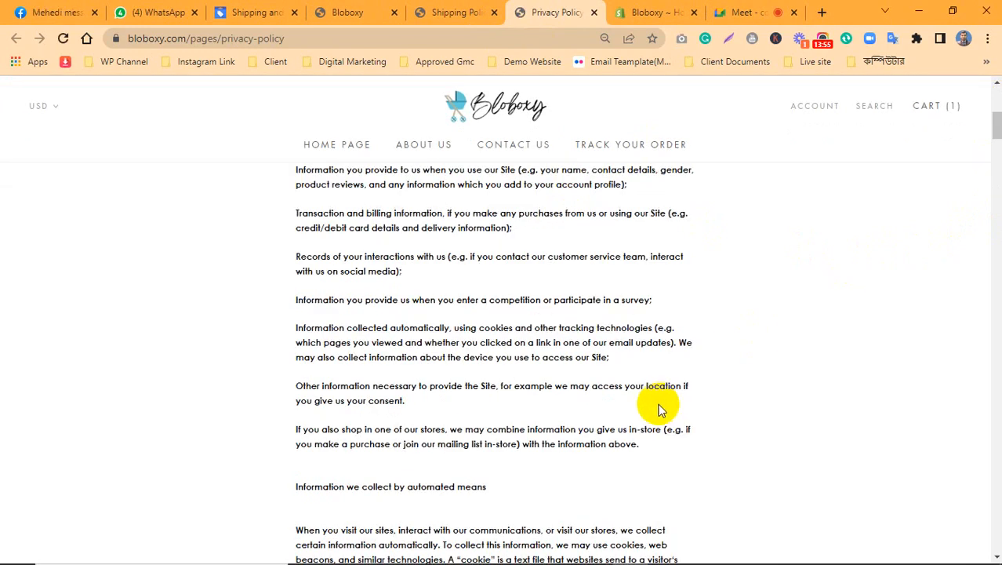
drag(296, 258, 381, 257)
drag(348, 327, 416, 328)
click(455, 375)
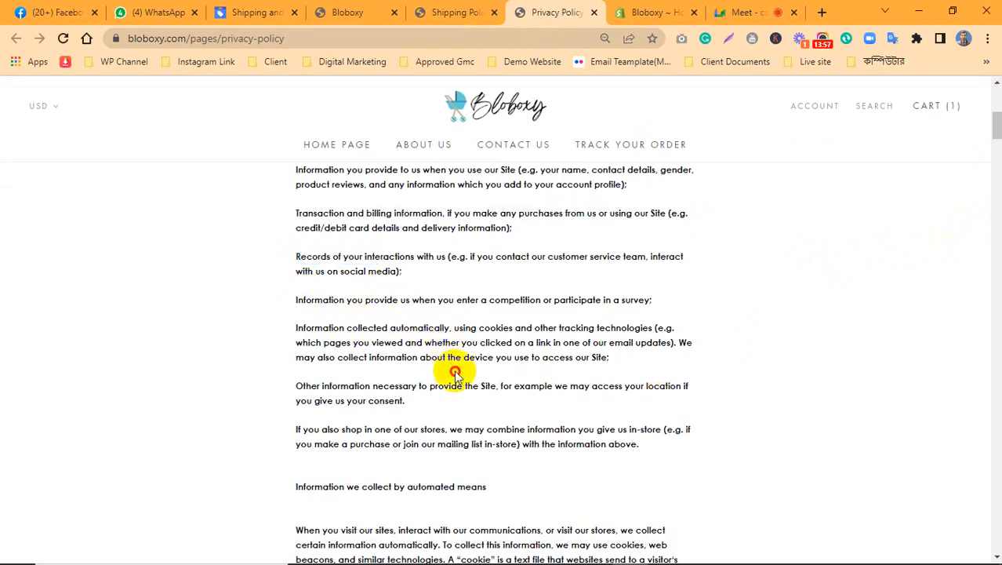
scroll(501, 400, down, 5)
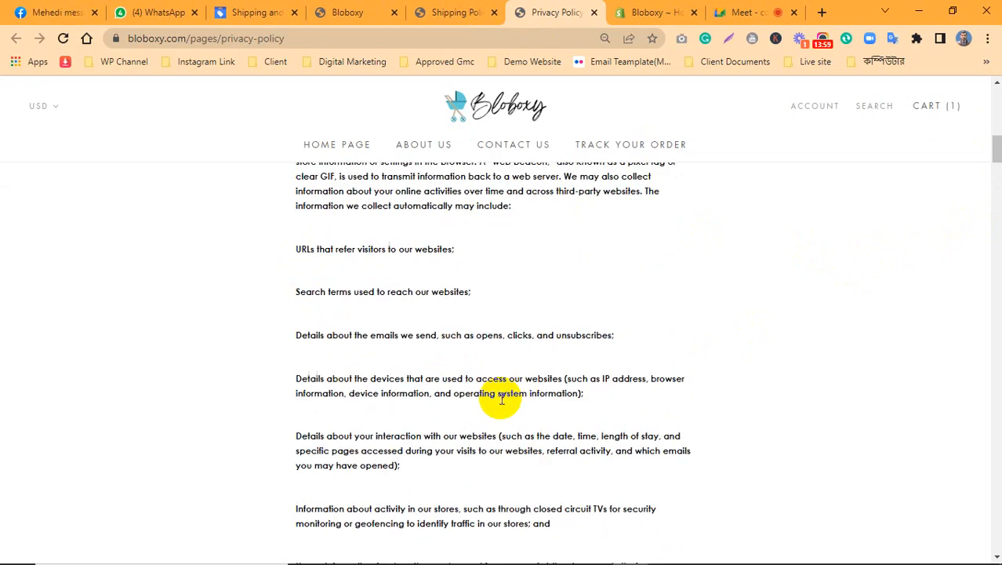
scroll(501, 399, down, 5)
scroll(500, 397, down, 20)
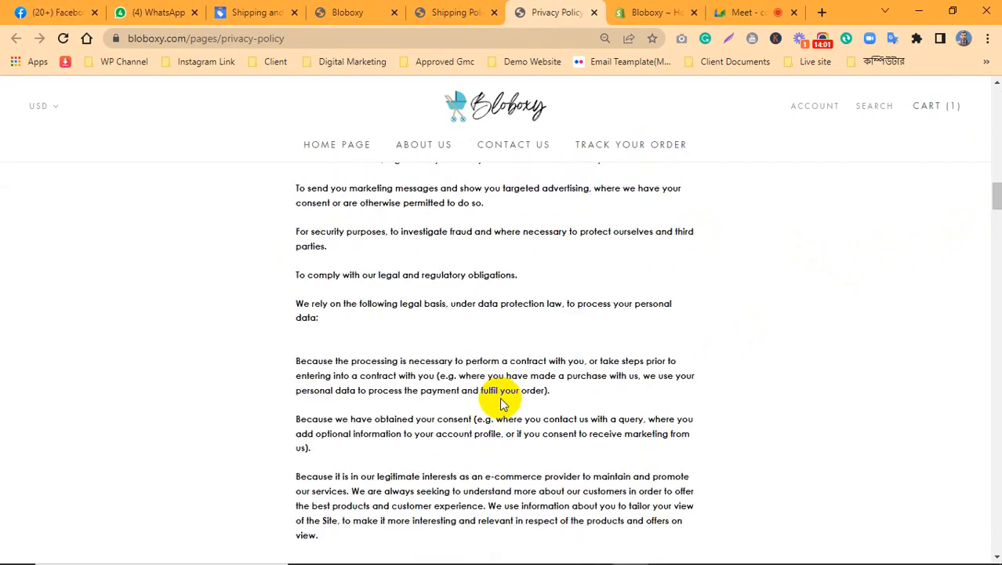
scroll(499, 397, up, 15)
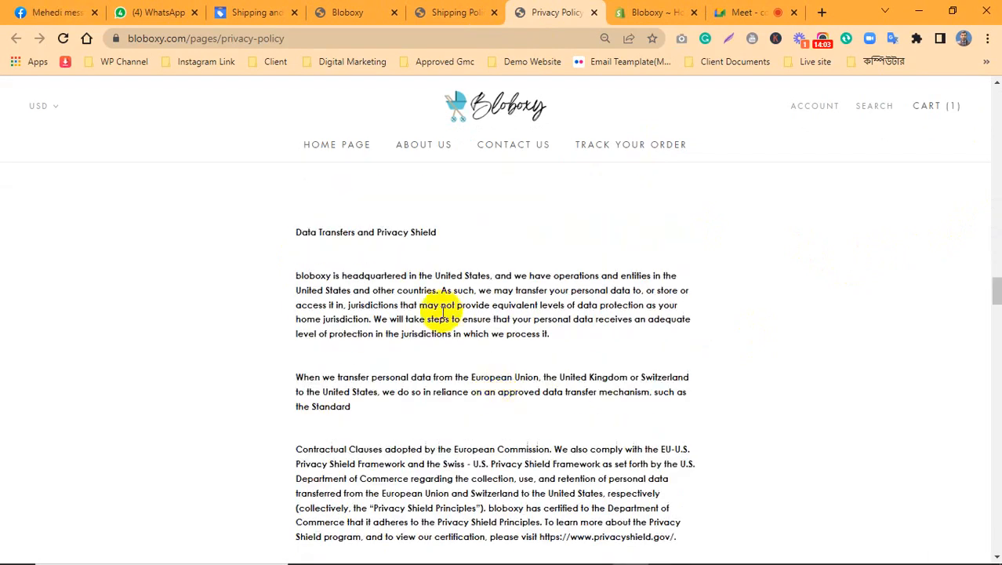
Examine the rest of the Privacy Policy, from Data Transfers and Privacy Shield to the closing contact details and footer
scroll(429, 362, up, 3)
scroll(429, 362, down, 3)
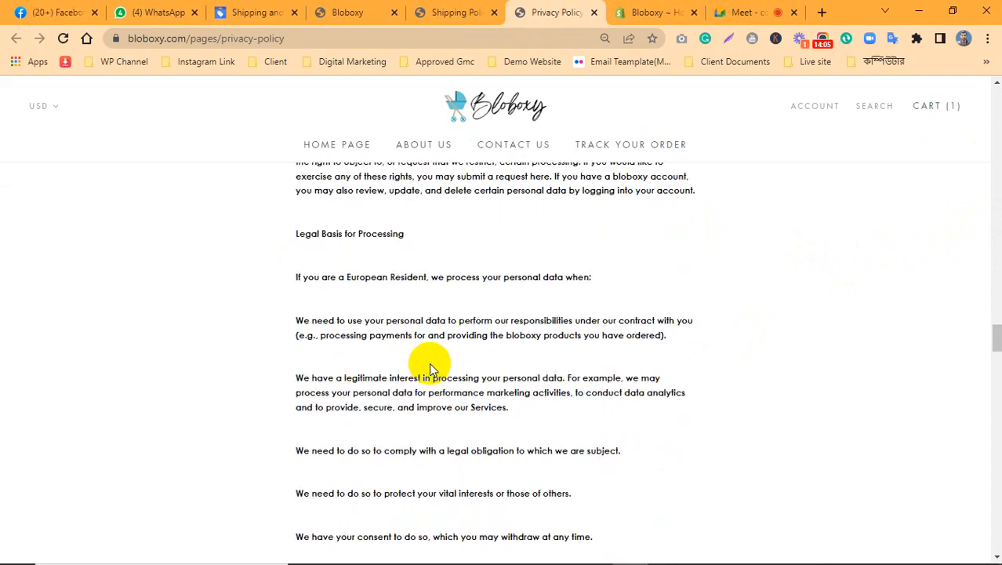
scroll(429, 362, down, 20)
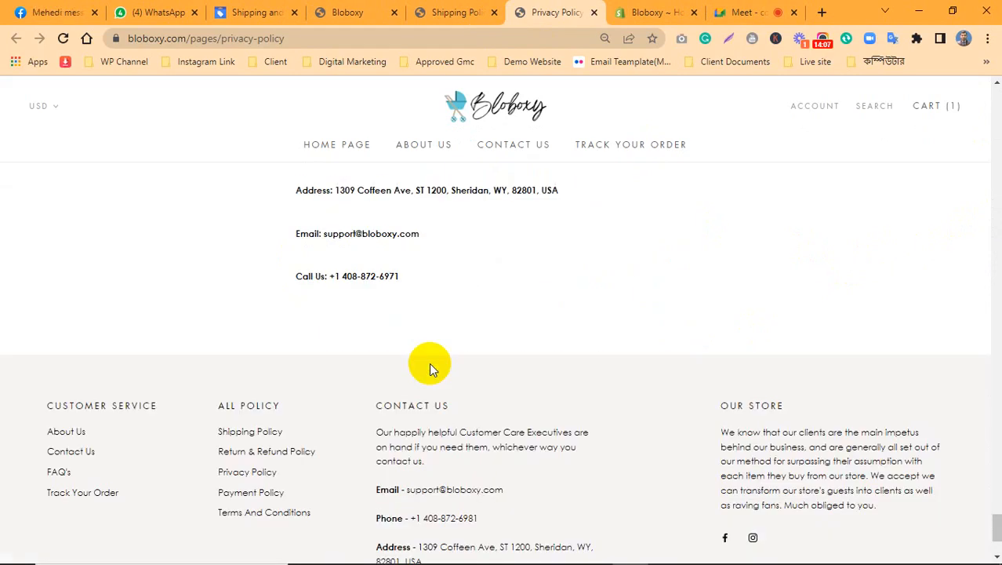
scroll(991, 516, up, 3)
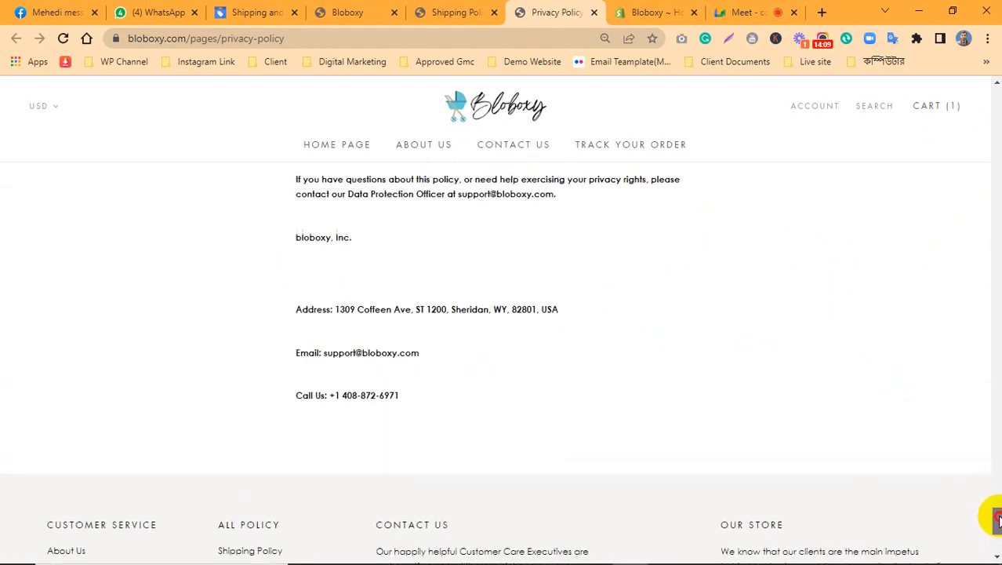
scroll(994, 533, down, 5)
scroll(993, 521, up, 5)
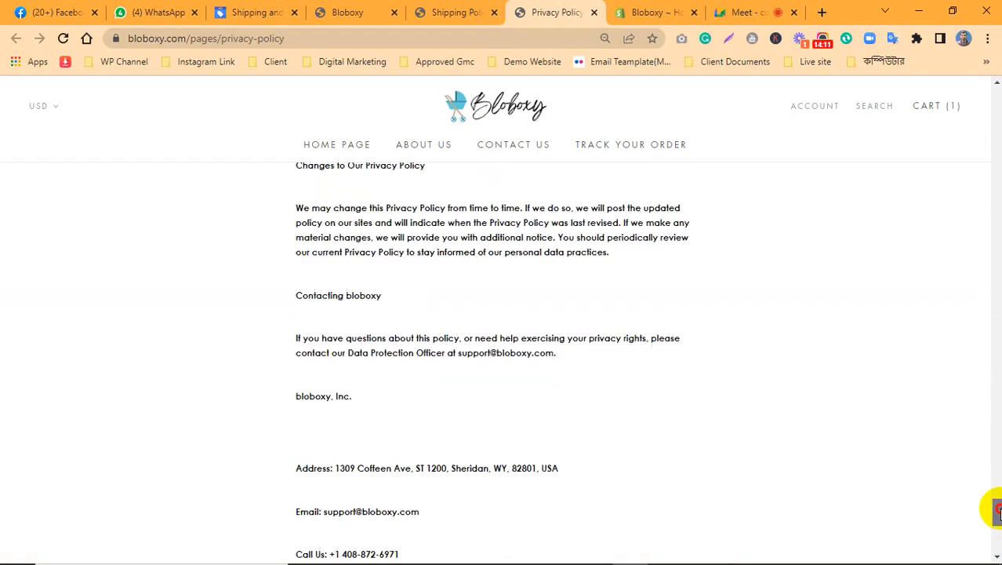
scroll(991, 504, down, 4)
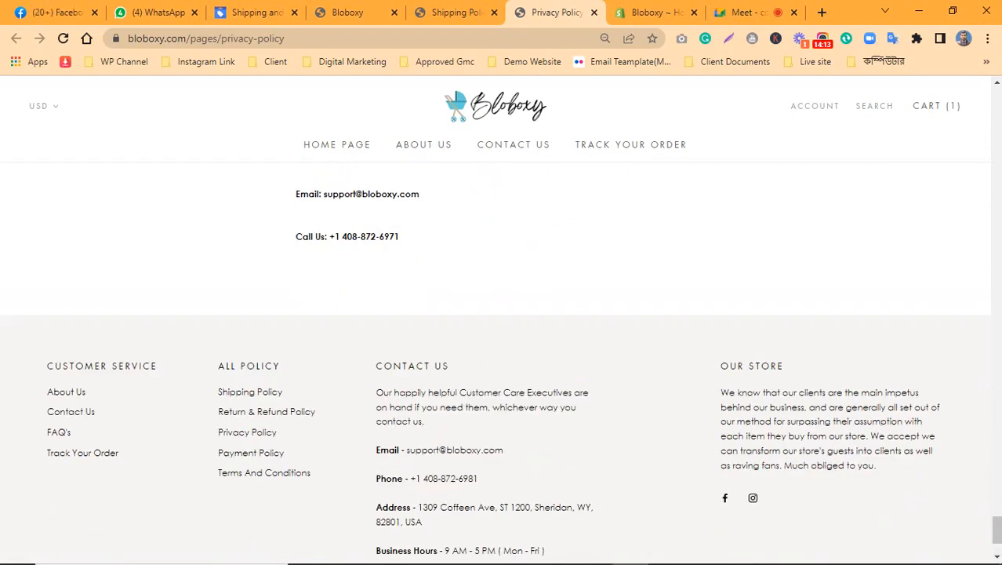
scroll(996, 537, up, 3)
scroll(996, 533, down, 2)
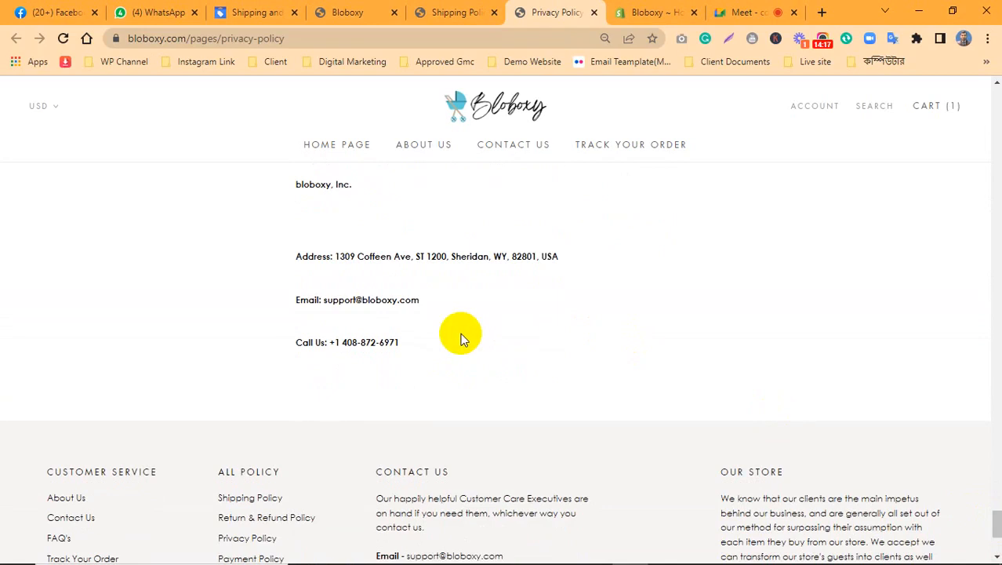
Highlight the address, email and phone lines closing the Privacy Policy and compare them with the footer's contact details
drag(421, 301, 302, 256)
click(438, 354)
drag(438, 353, 306, 271)
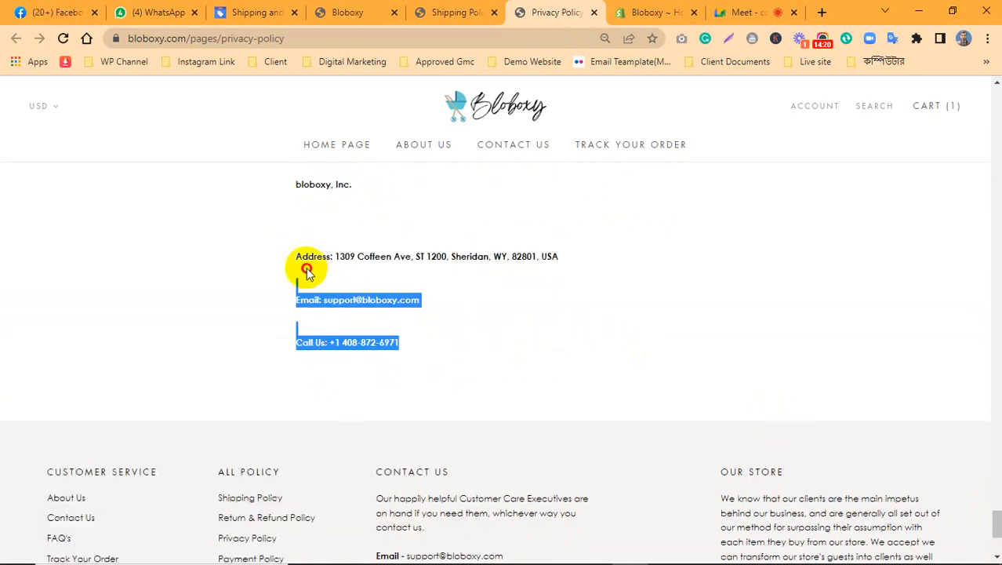
click(490, 347)
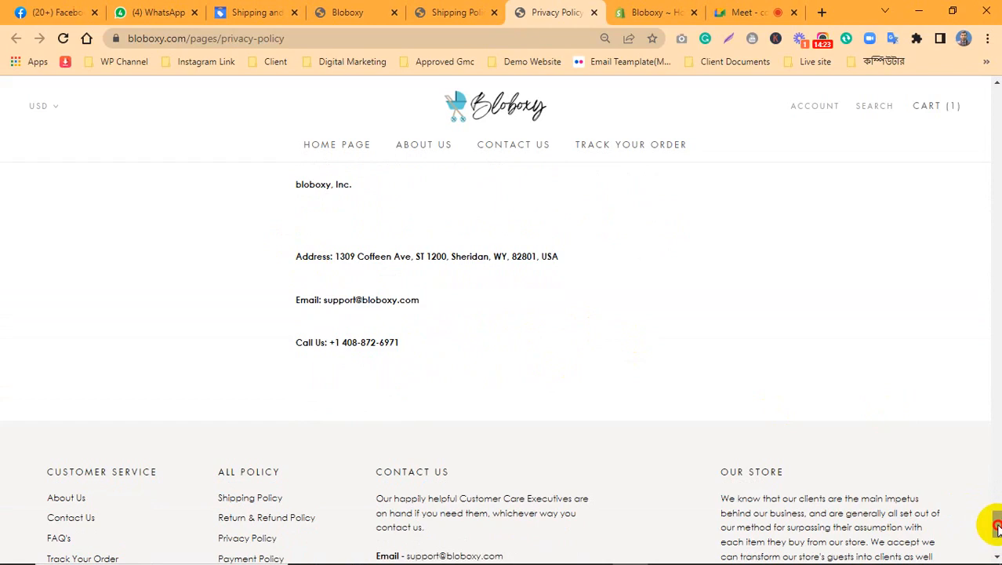
scroll(997, 525, up, 2)
scroll(986, 511, down, 4)
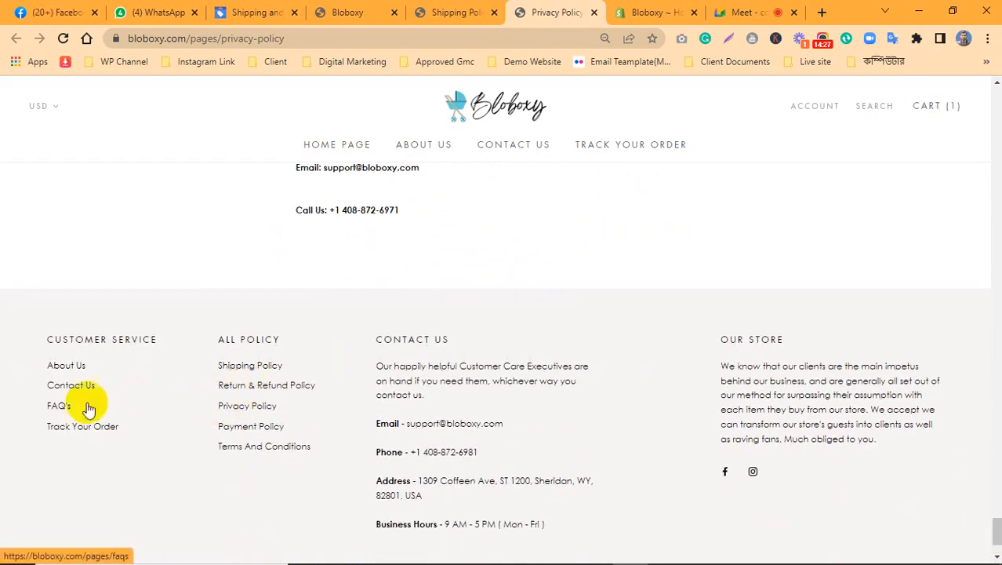
Open the About Us page from the footer and highlight the opening sentences of its company introduction
click(73, 367)
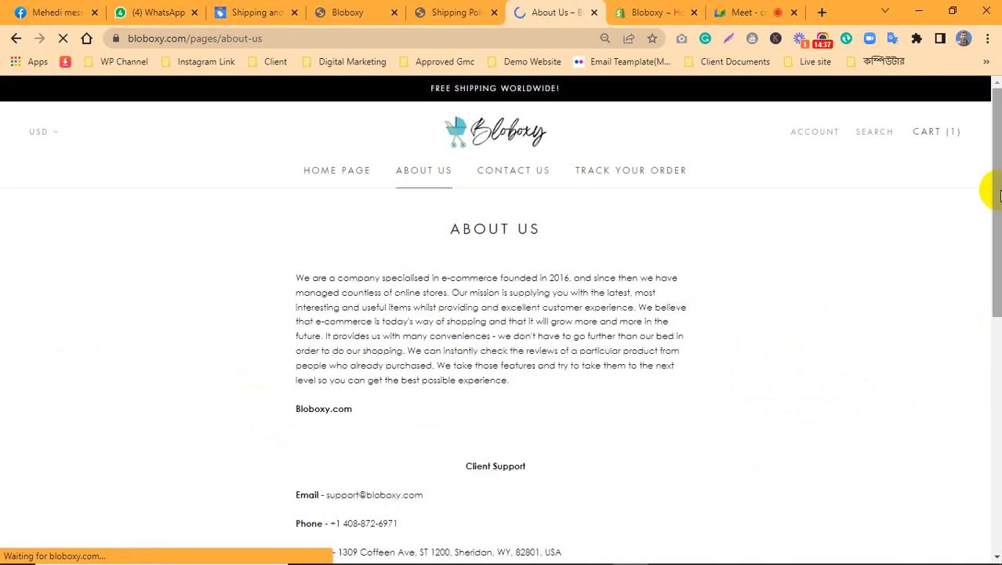
drag(305, 278, 391, 321)
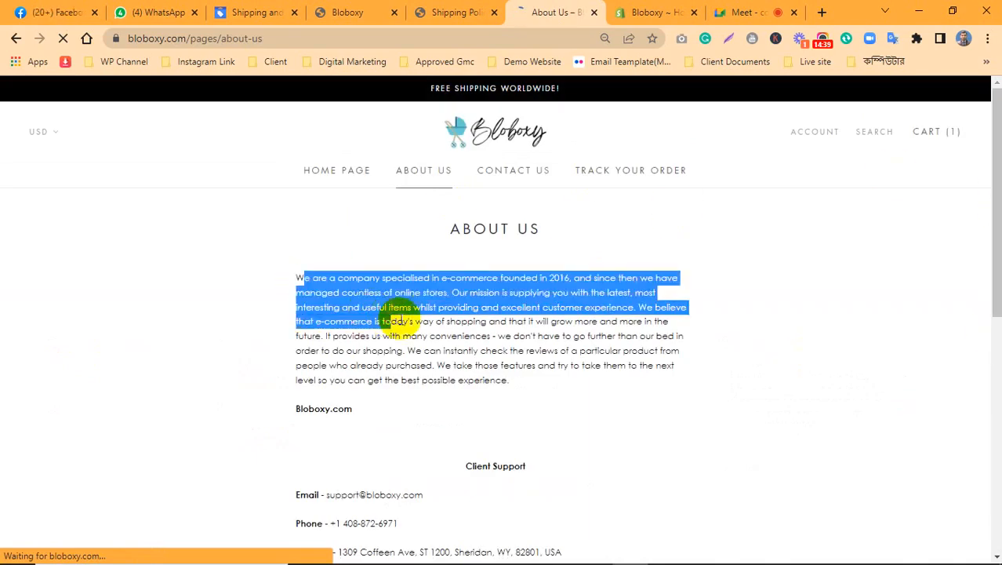
click(701, 336)
Highlight the Client Support details on the About Us page, from the business hours up to the email
drag(991, 197, 991, 297)
drag(491, 378, 308, 293)
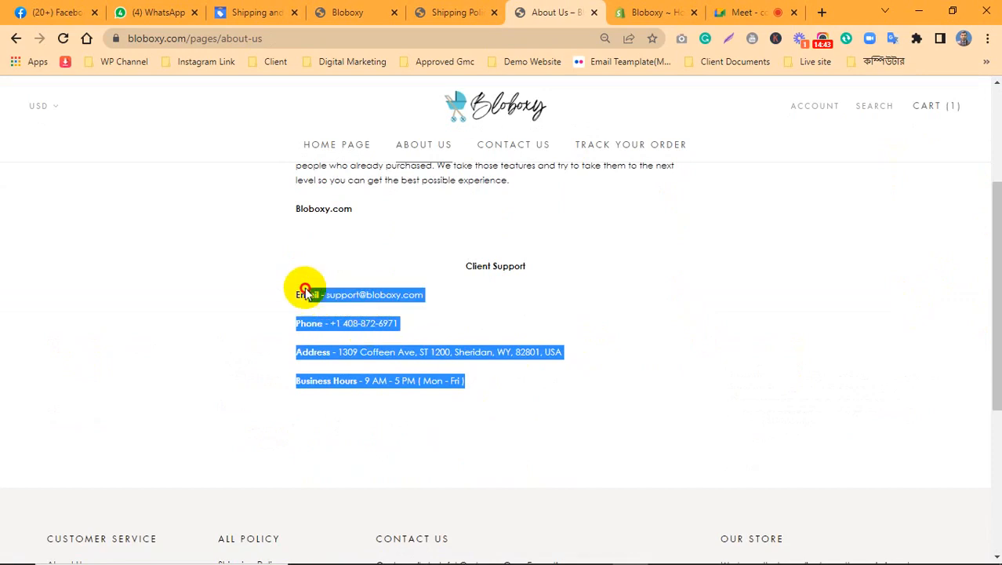
click(379, 328)
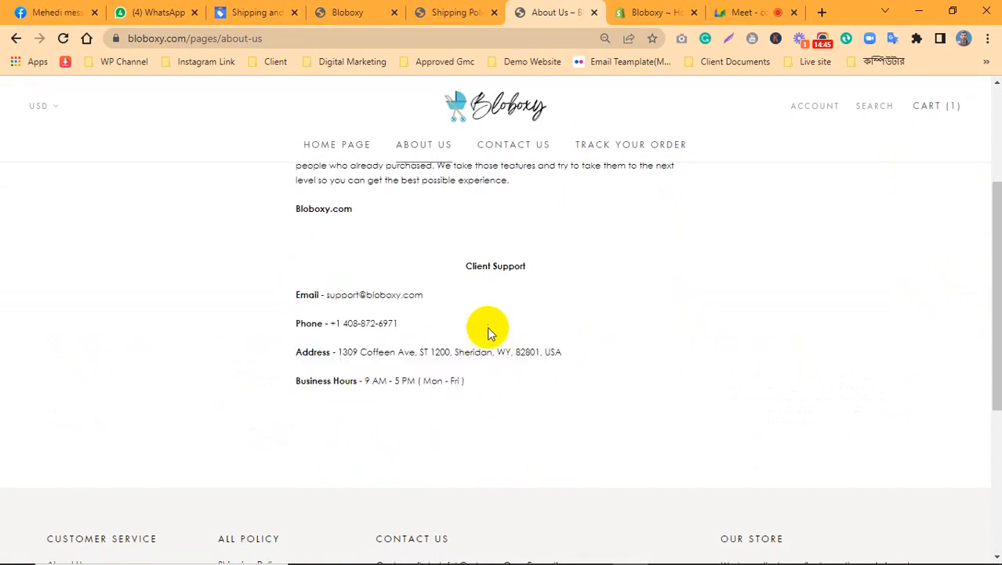
Open the Payment Policy from the footer and highlight the text around its accepted Paypal payment method
drag(995, 319, 998, 433)
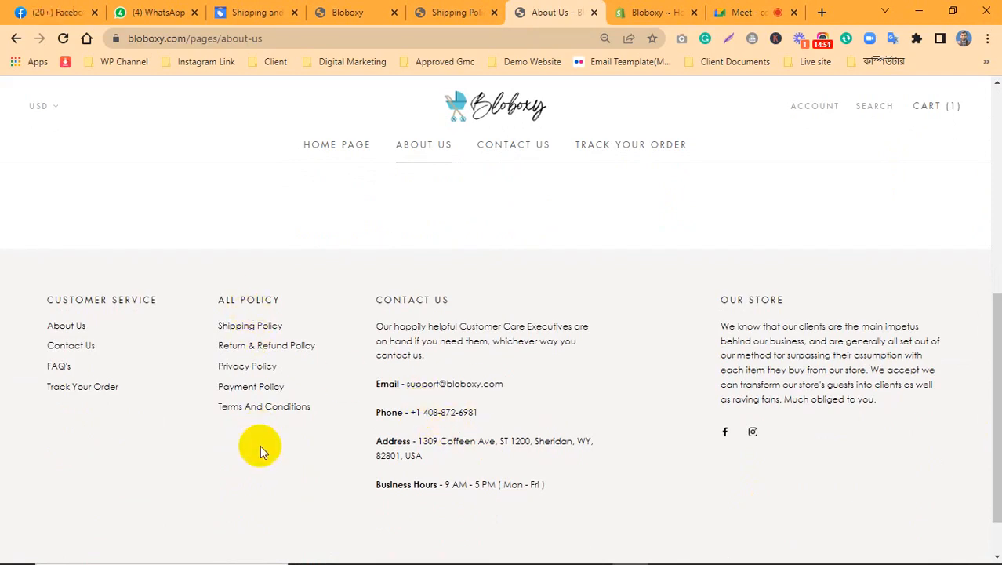
click(240, 389)
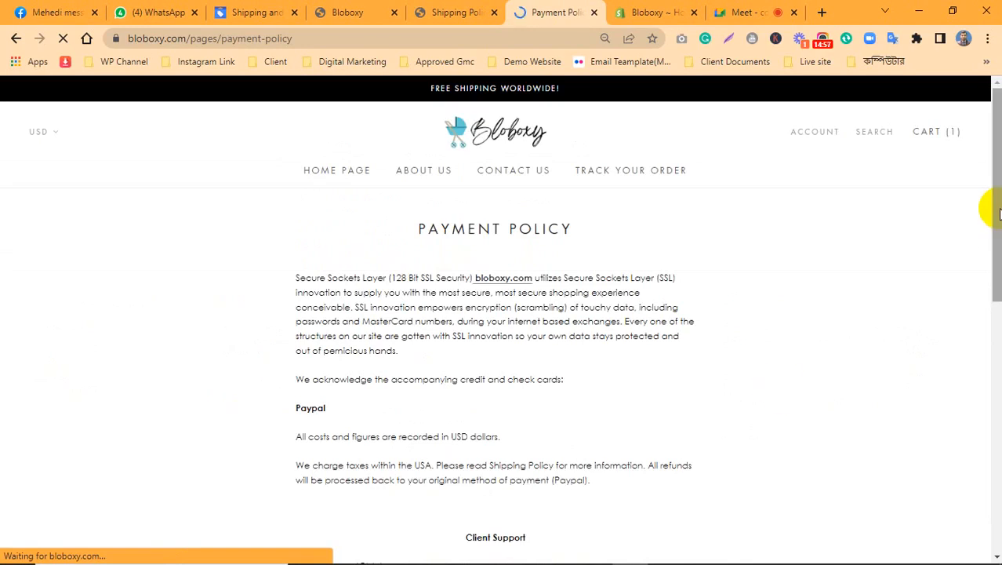
drag(993, 205, 996, 239)
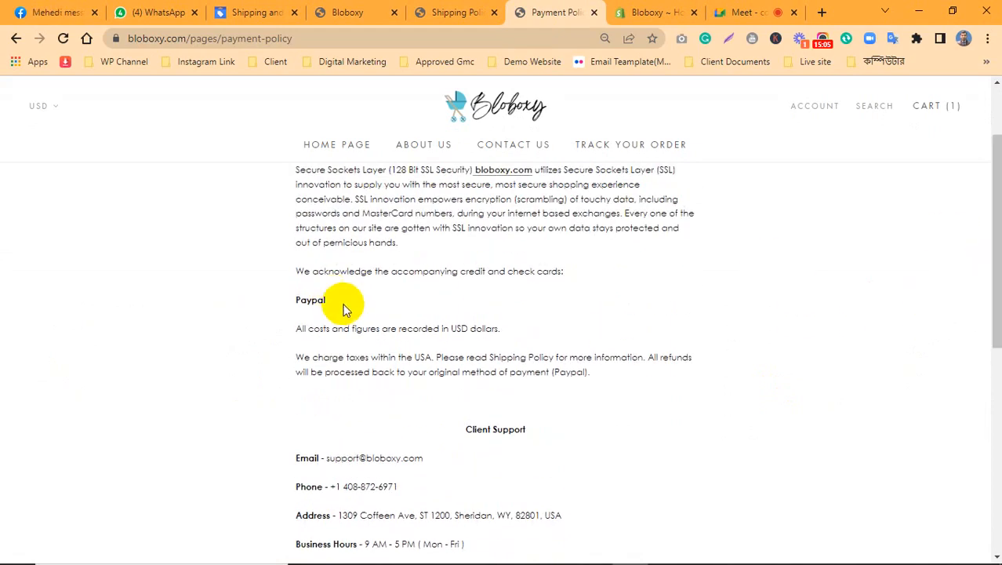
drag(328, 301, 282, 299)
drag(358, 298, 297, 296)
drag(340, 312, 323, 311)
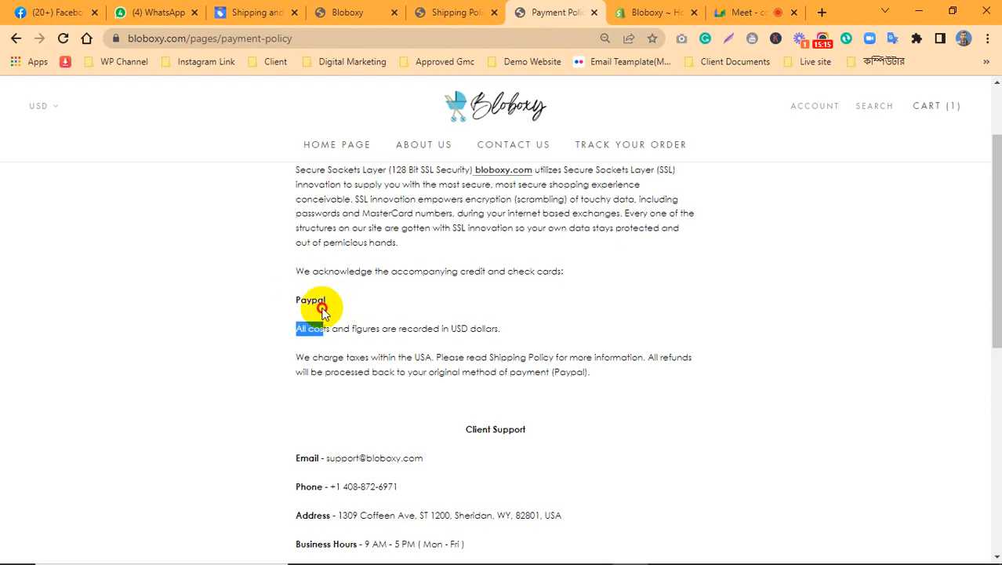
click(358, 319)
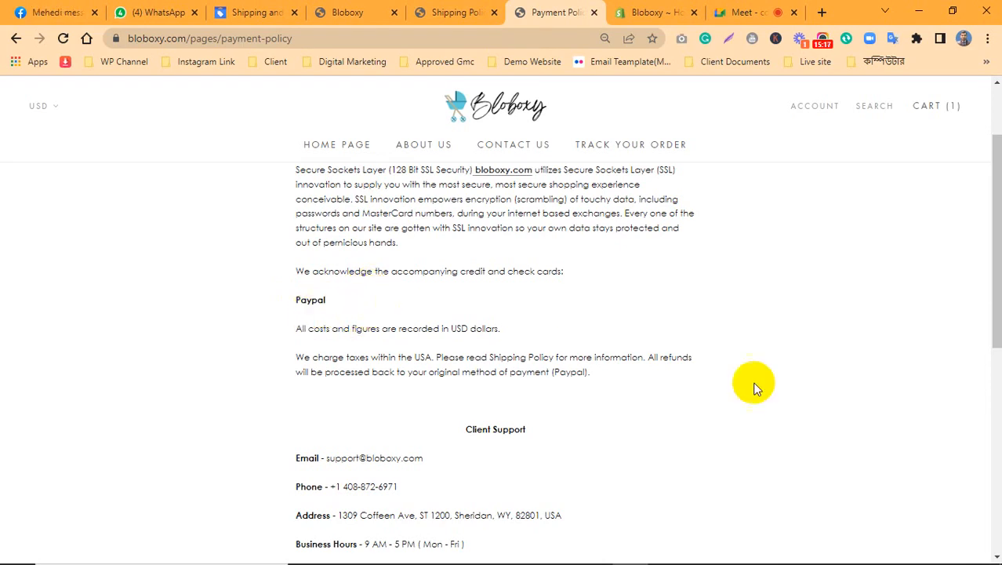
Compare the Paypal entry in the Payment Policy with the payment icons in the footer, highlighting the word Paypal
scroll(845, 387, down, 5)
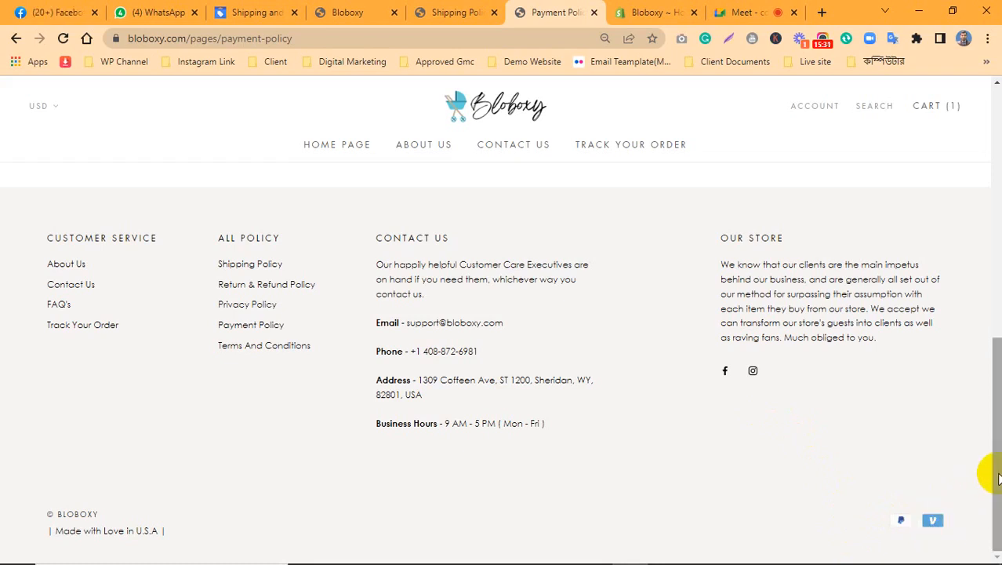
drag(988, 467, 992, 236)
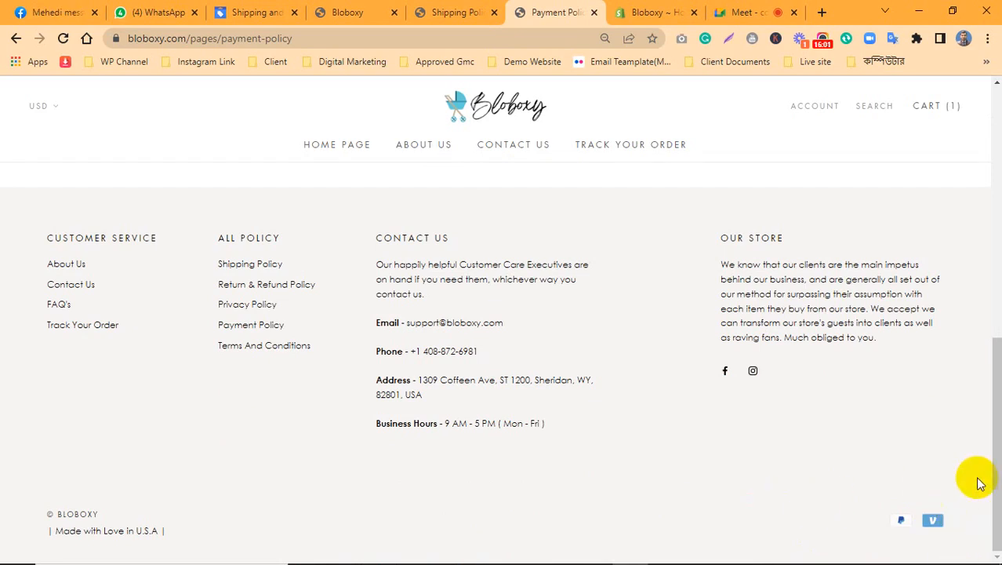
drag(996, 466, 995, 470)
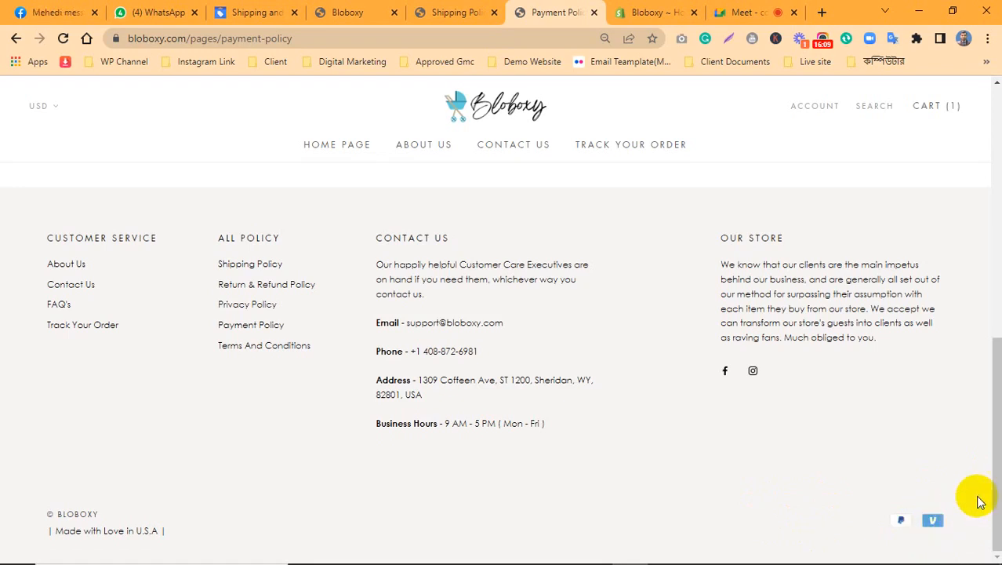
drag(992, 481, 991, 259)
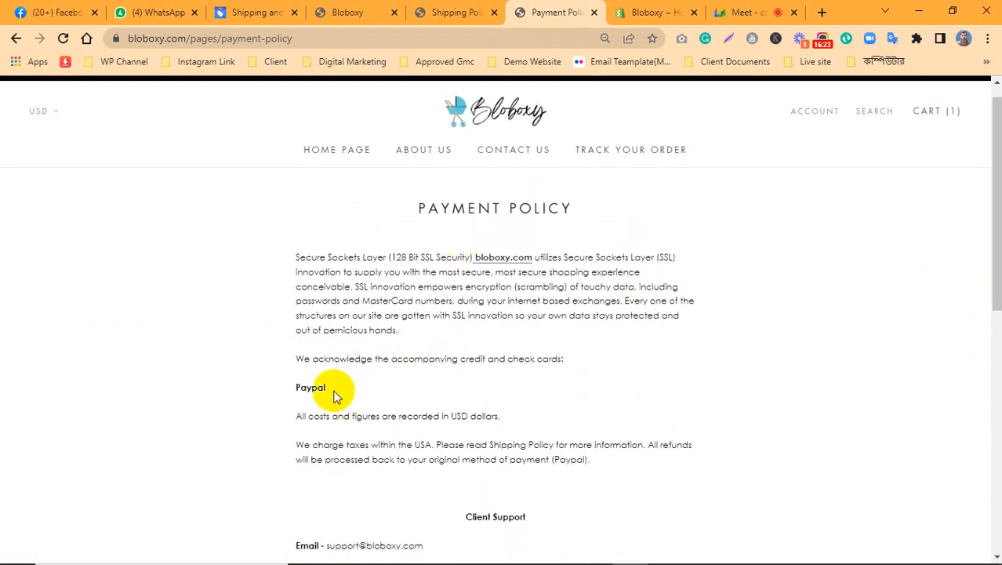
drag(328, 390, 298, 383)
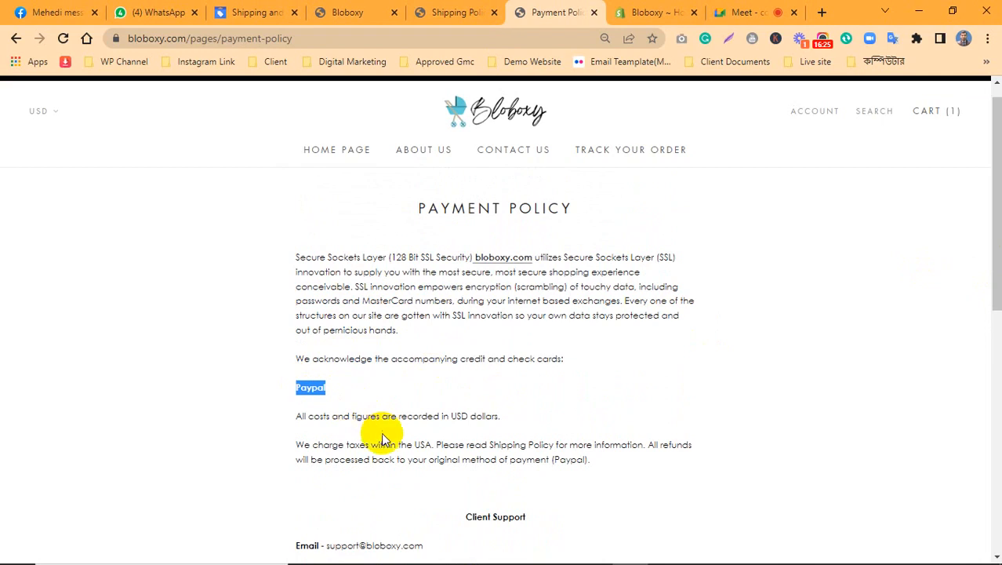
scroll(358, 421, down, 8)
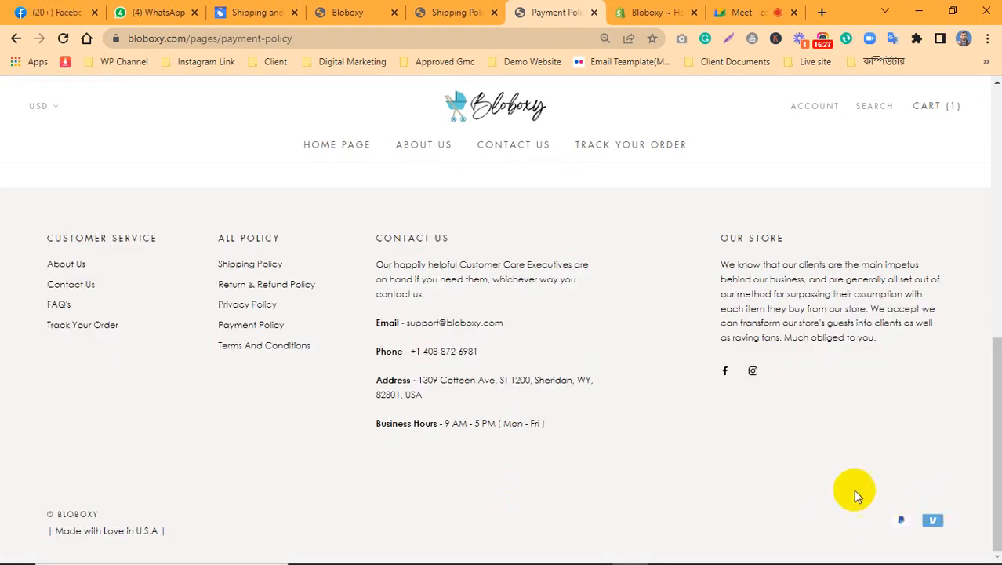
scroll(855, 490, up, 7)
click(352, 260)
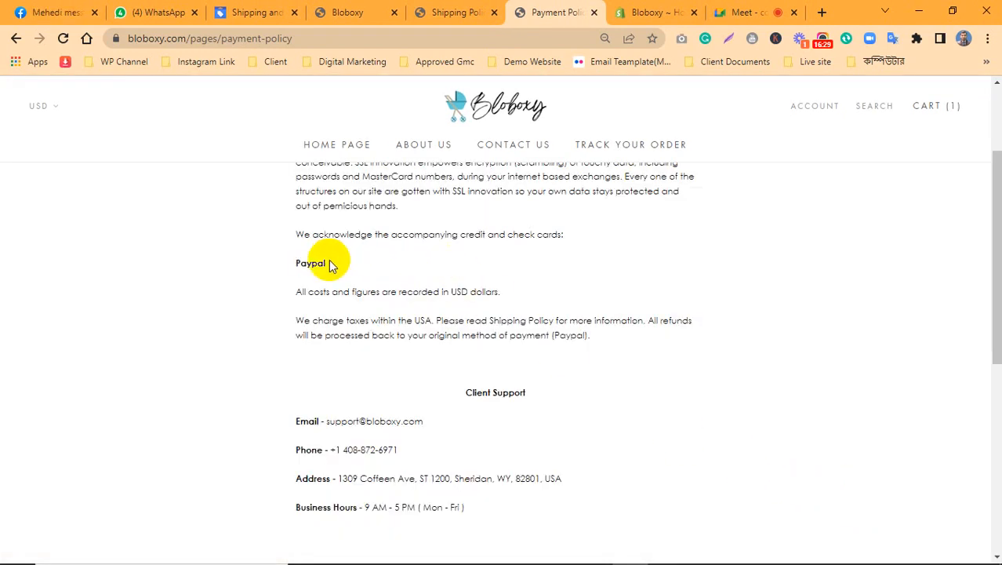
scroll(441, 340, up, 3)
scroll(449, 349, down, 8)
scroll(448, 349, down, 2)
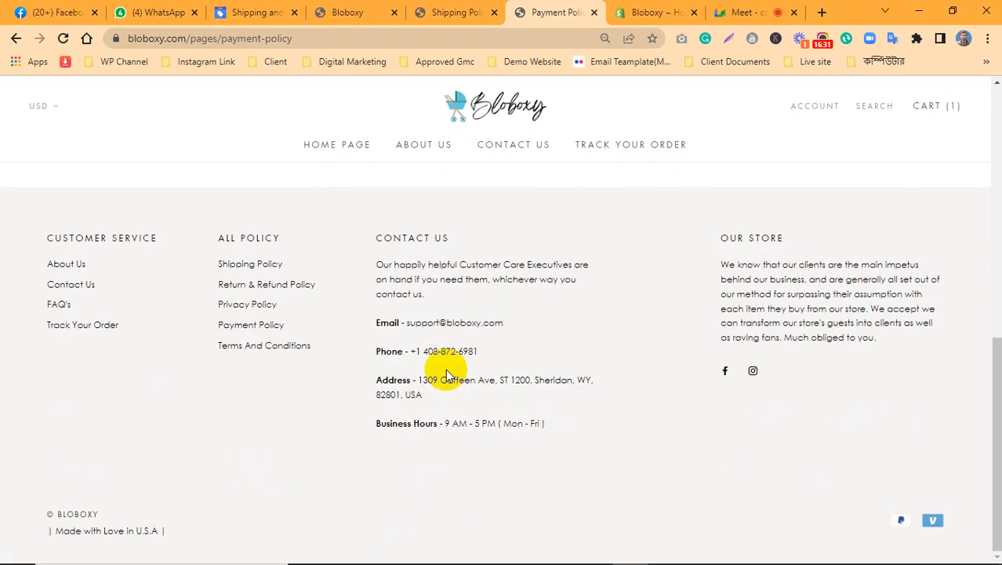
Open the Contact Us page from the footer and review its contact details against those in the footer
click(69, 287)
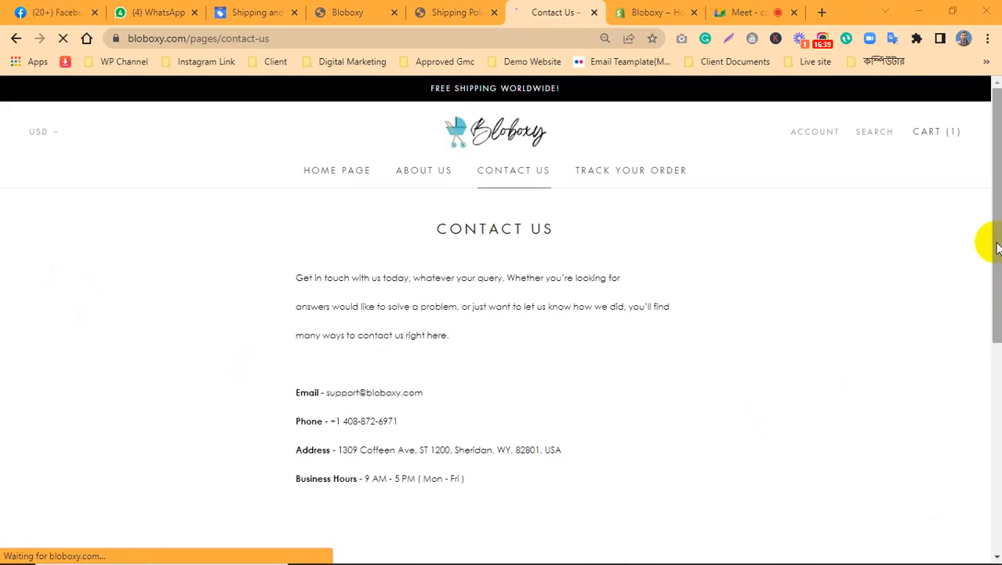
drag(989, 242, 993, 282)
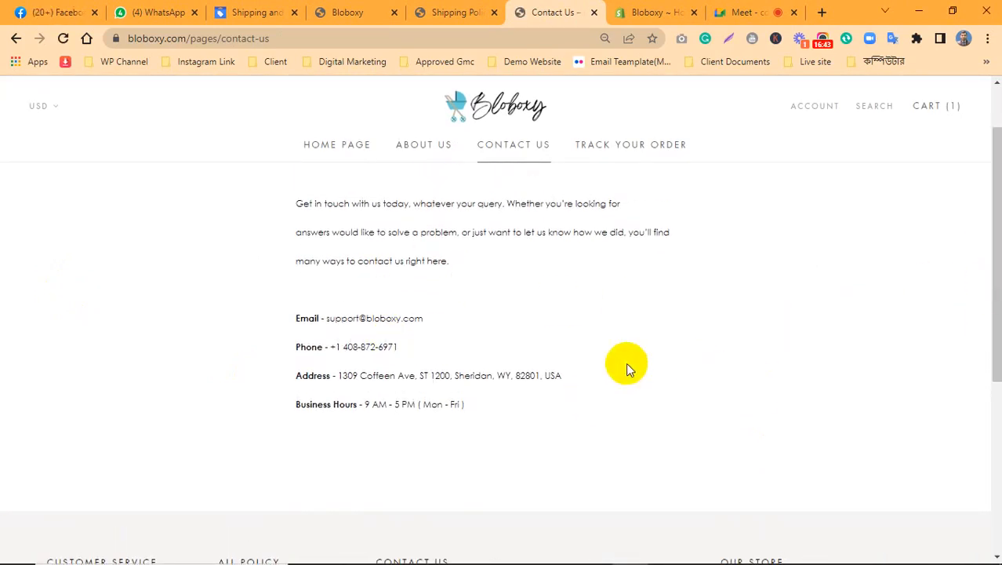
drag(991, 273, 994, 422)
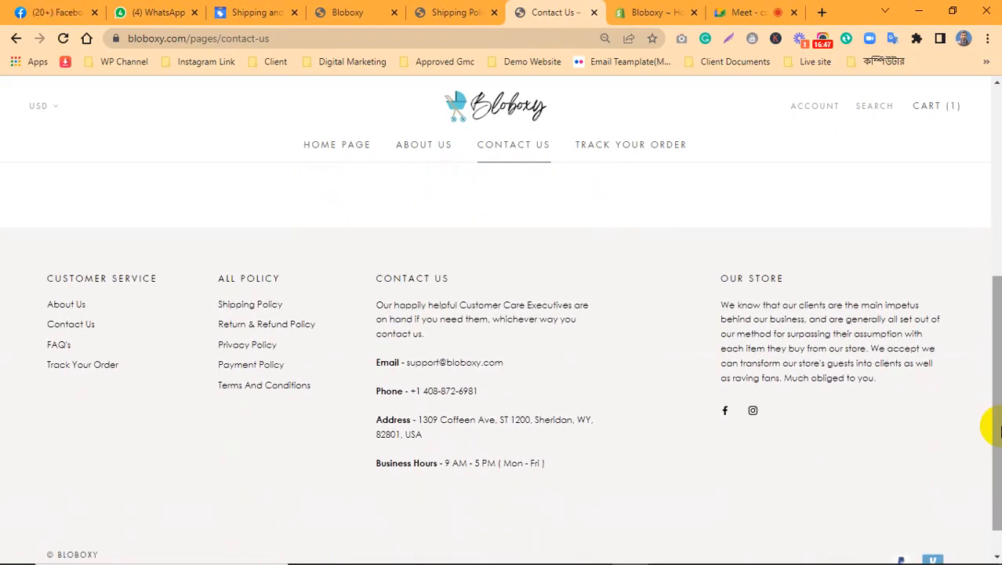
Admit the waiting participant to the Google Meet call and return to the Contact Us page
click(744, 12)
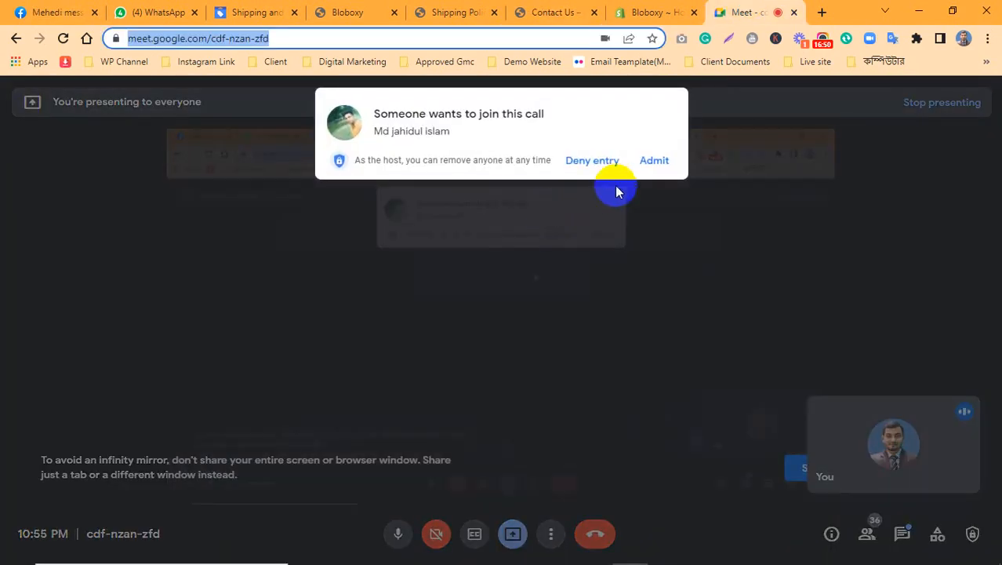
click(651, 160)
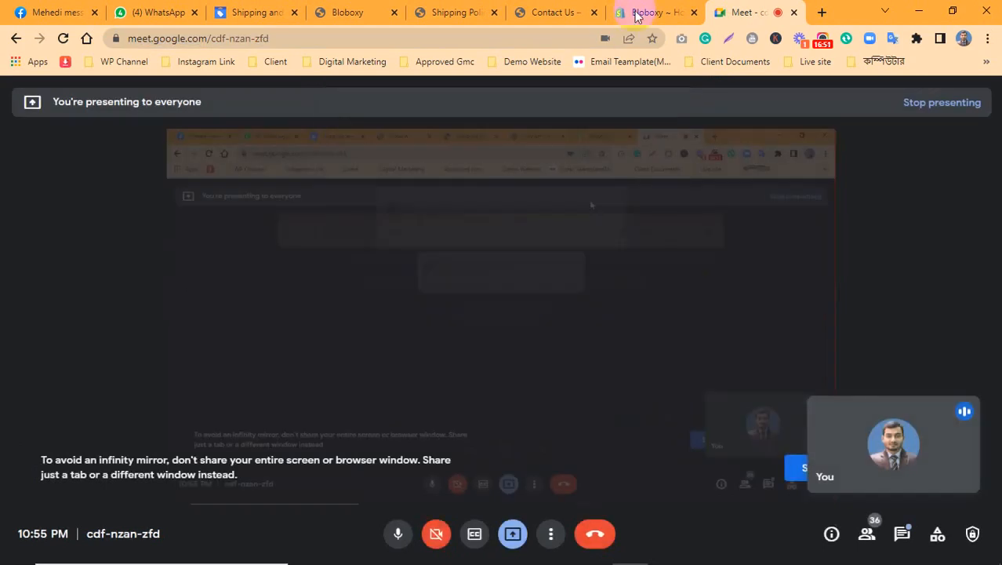
click(638, 11)
click(563, 6)
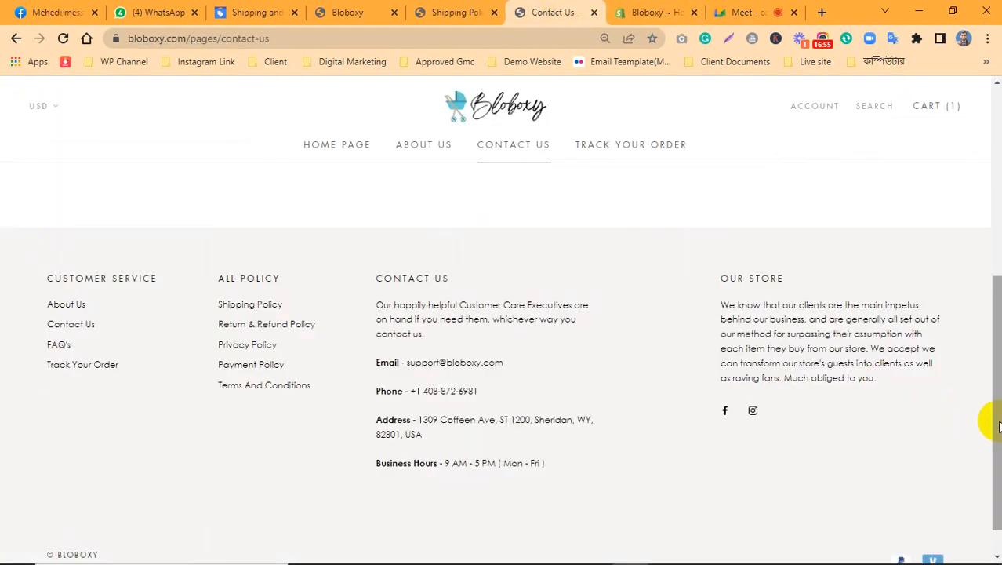
Open the FAQ's page from the Contact Us footer and show its questions about shipping origin and delivery time
drag(997, 426, 997, 442)
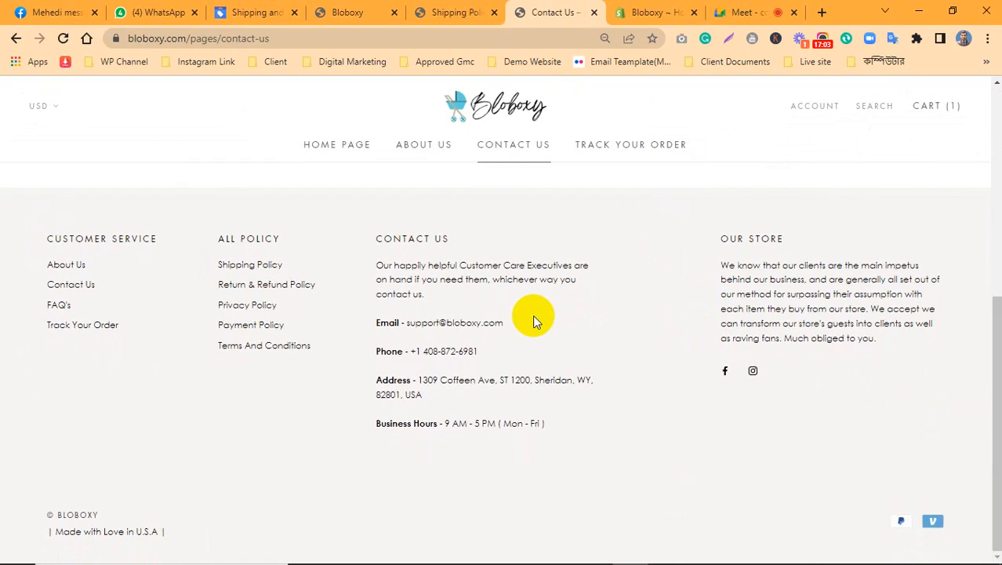
click(60, 306)
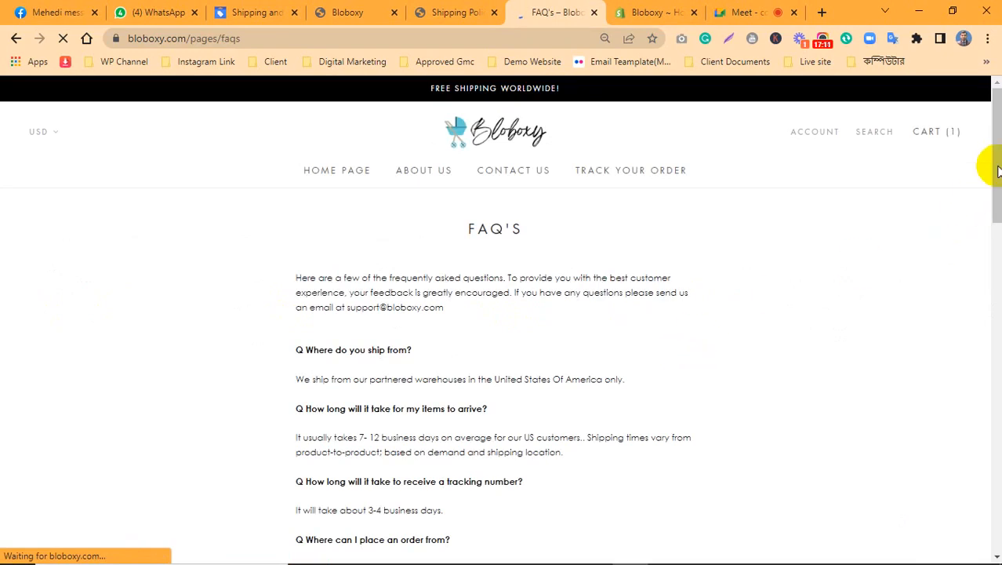
drag(999, 167, 995, 196)
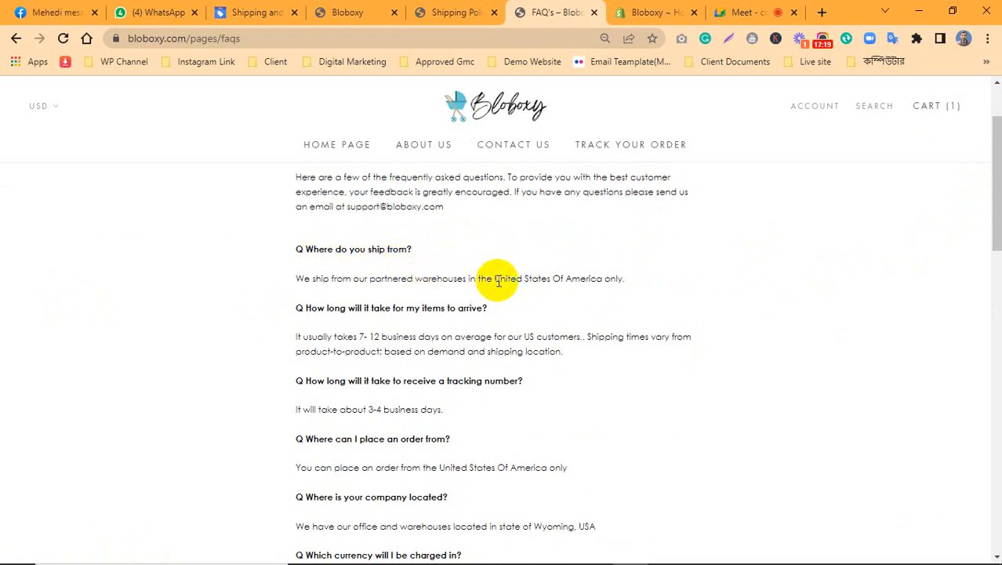
Review the FAQ answers on shipping origin and tracking number timing, highlighting "United States Of America only" and the start of "3-4 business days"
drag(495, 279, 625, 280)
click(610, 322)
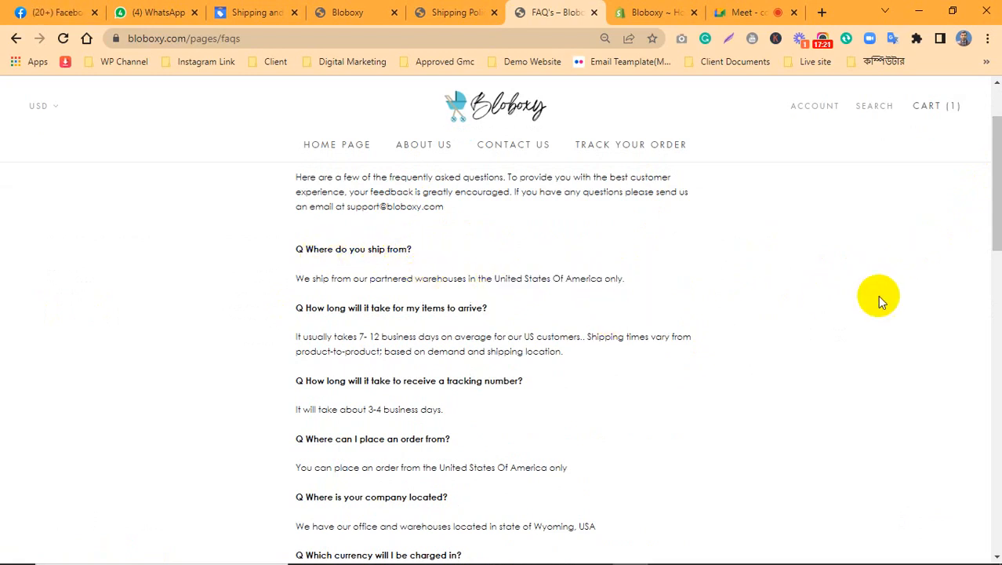
click(993, 210)
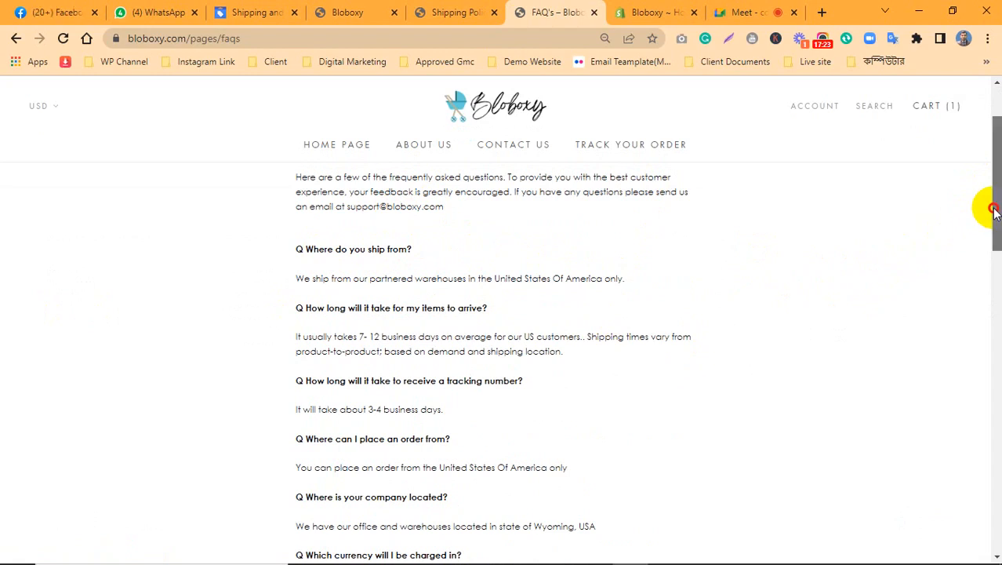
drag(993, 210, 997, 249)
drag(446, 248, 367, 277)
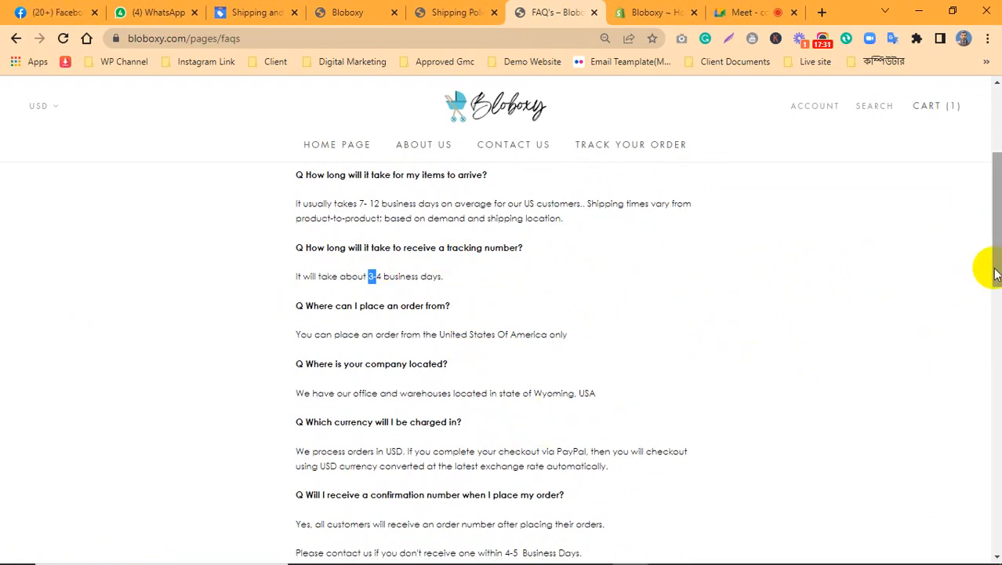
Review the FAQ answer to "How can I pay?", highlighting the word Paypal
drag(995, 268, 985, 331)
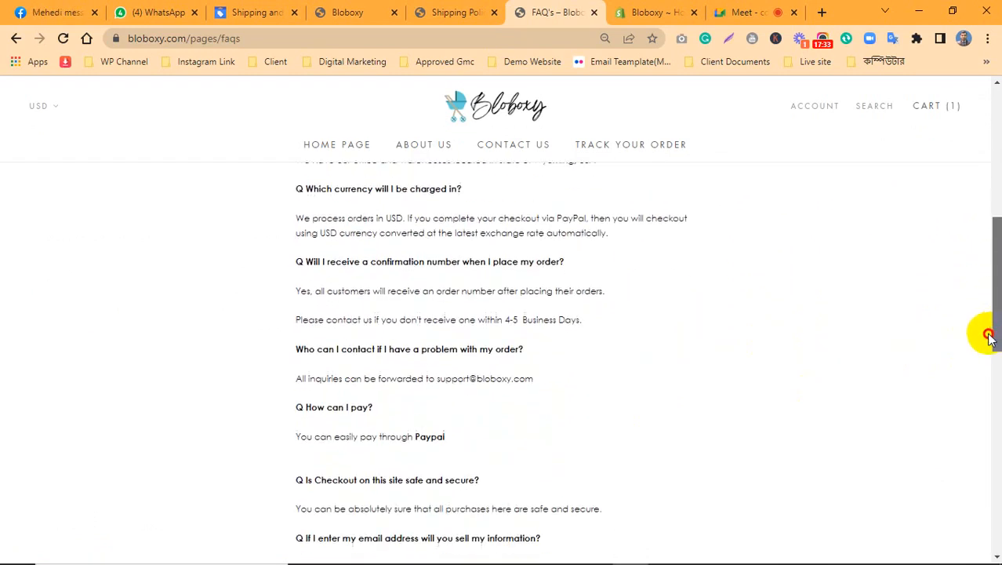
drag(368, 400, 325, 402)
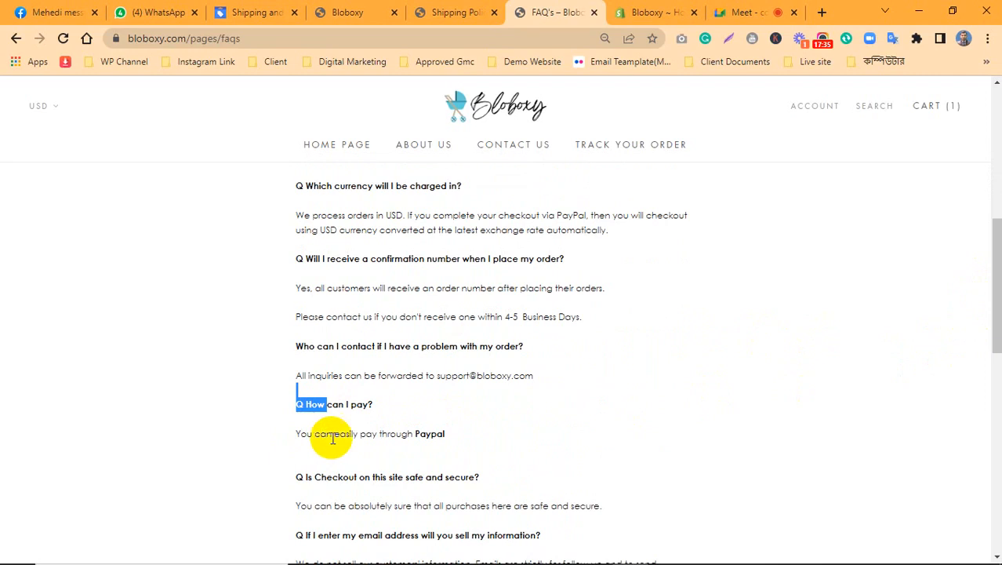
double_click(427, 433)
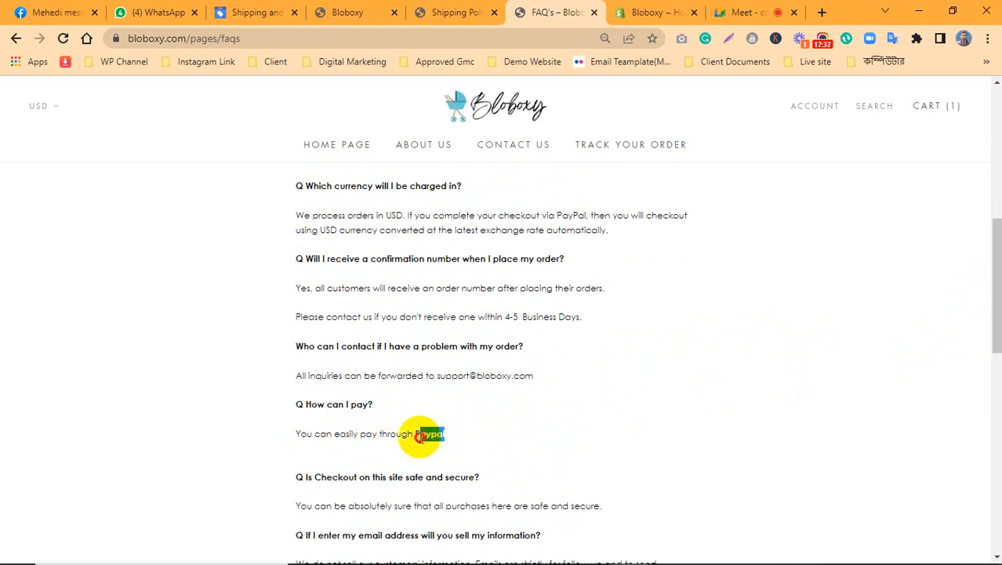
click(478, 431)
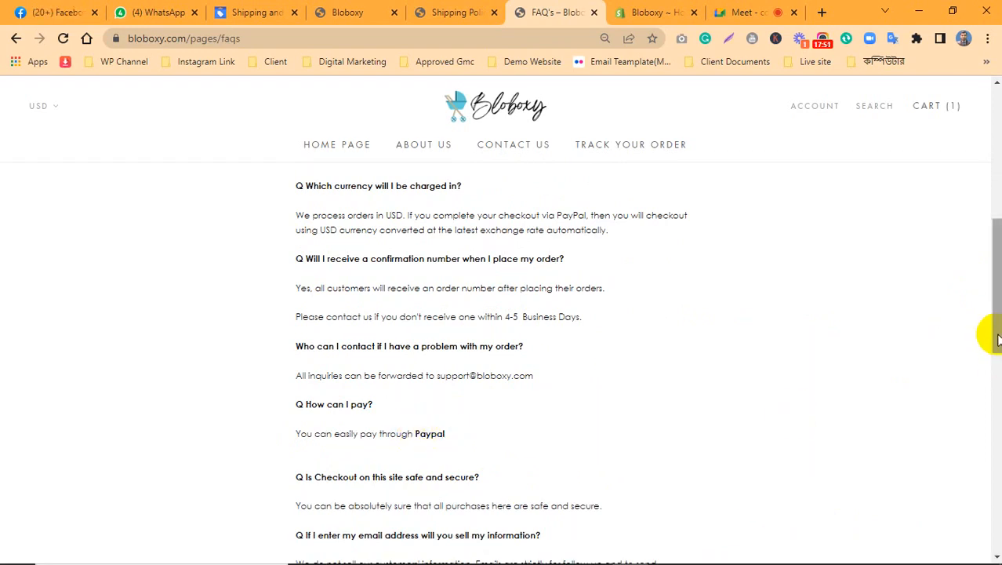
Compare the email and Customer Support details at the end of the FAQ page with the contact details in the footer
drag(998, 327, 993, 411)
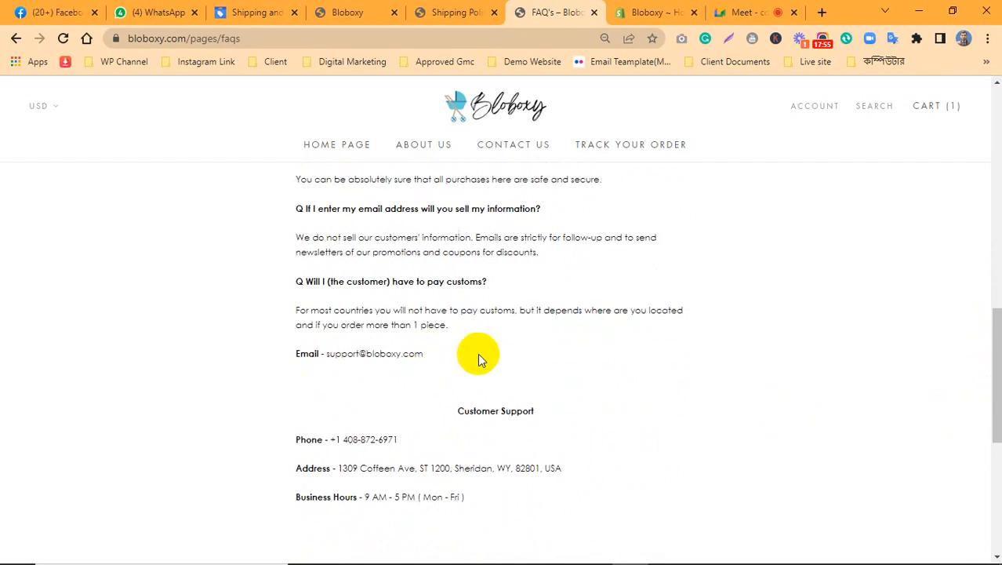
drag(479, 357, 321, 354)
drag(514, 486, 407, 463)
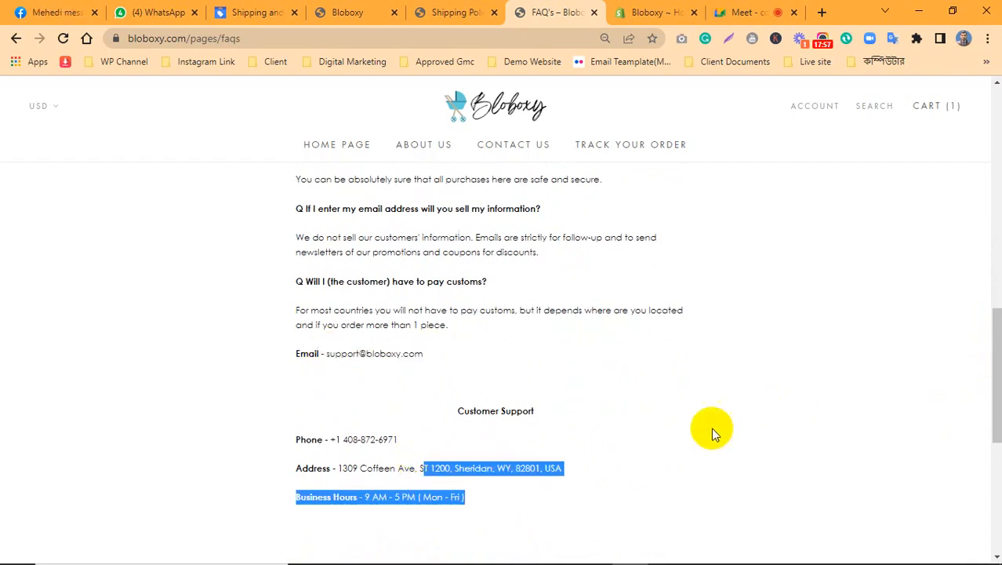
scroll(712, 428, down, 5)
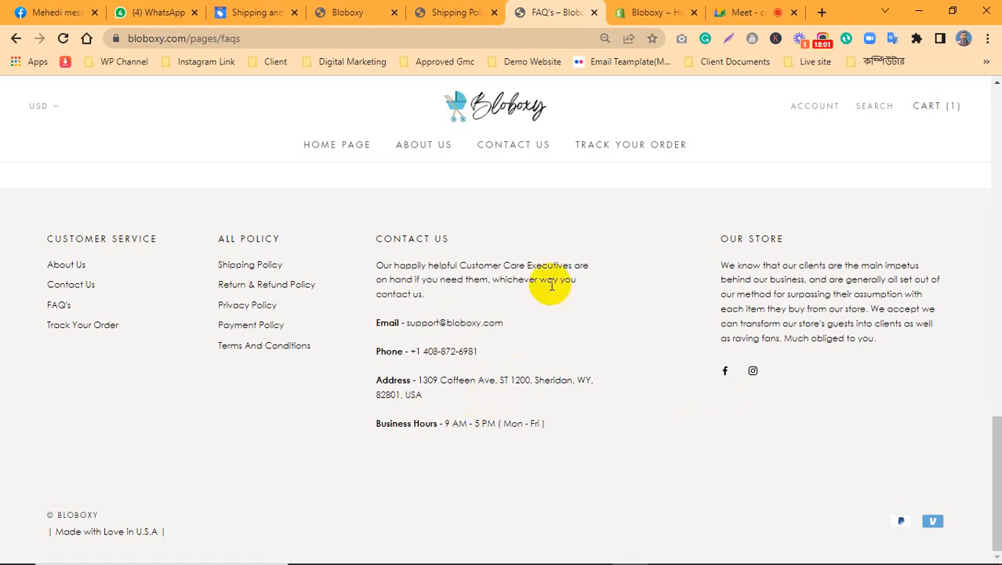
Open the business information in Google Merchant Center and compare its verification phone number with the one in the store's footer
click(255, 10)
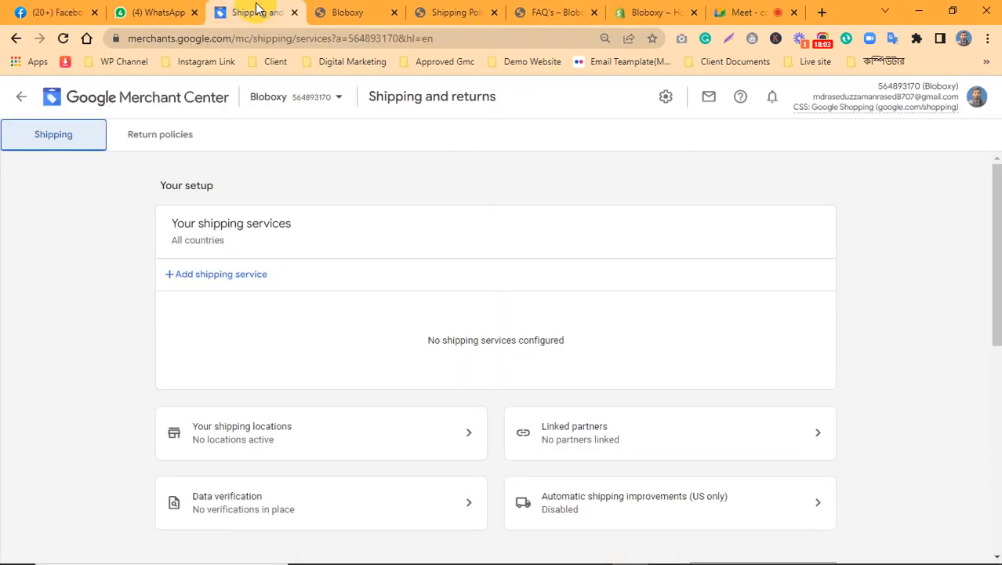
click(665, 98)
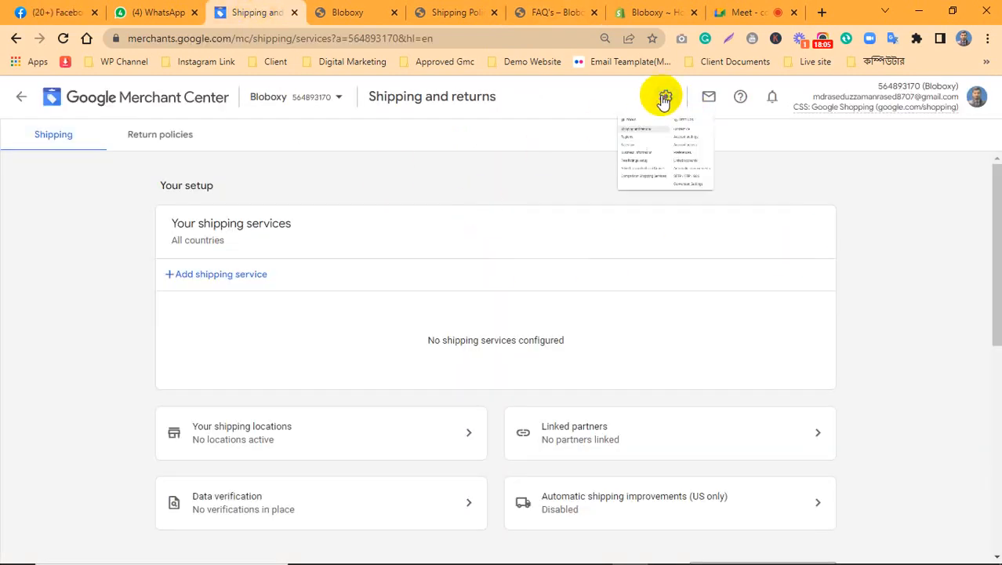
click(583, 235)
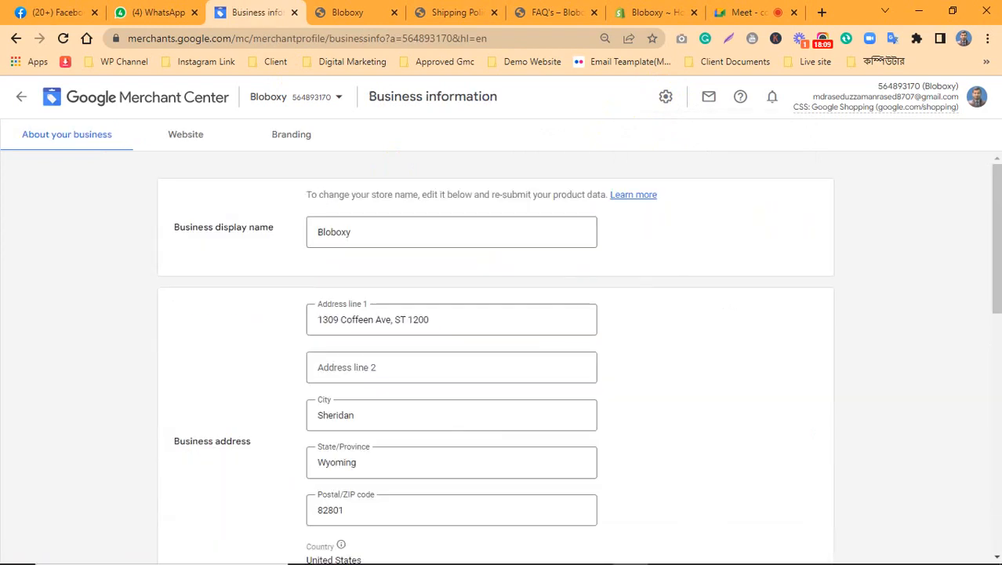
scroll(991, 179, down, 4)
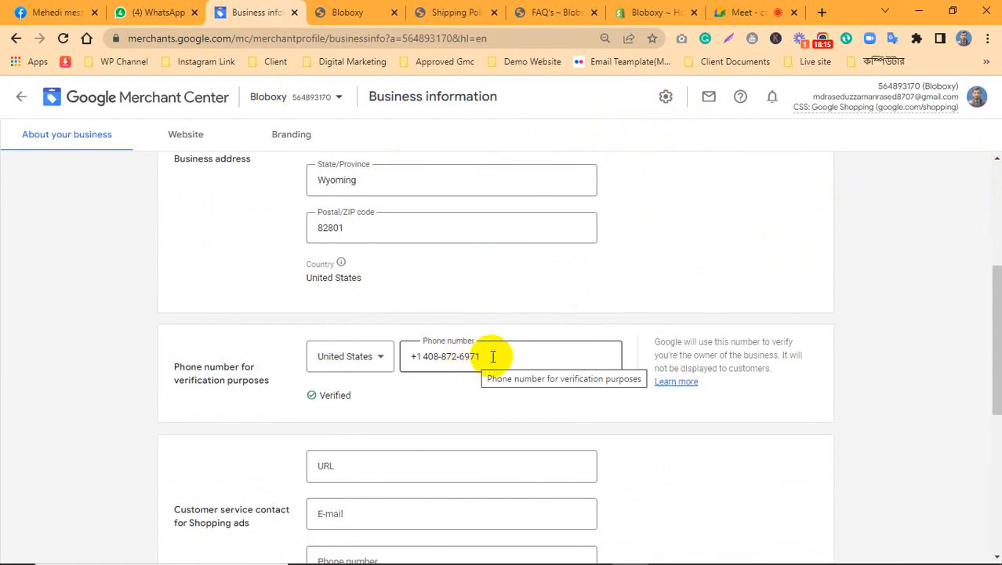
click(447, 10)
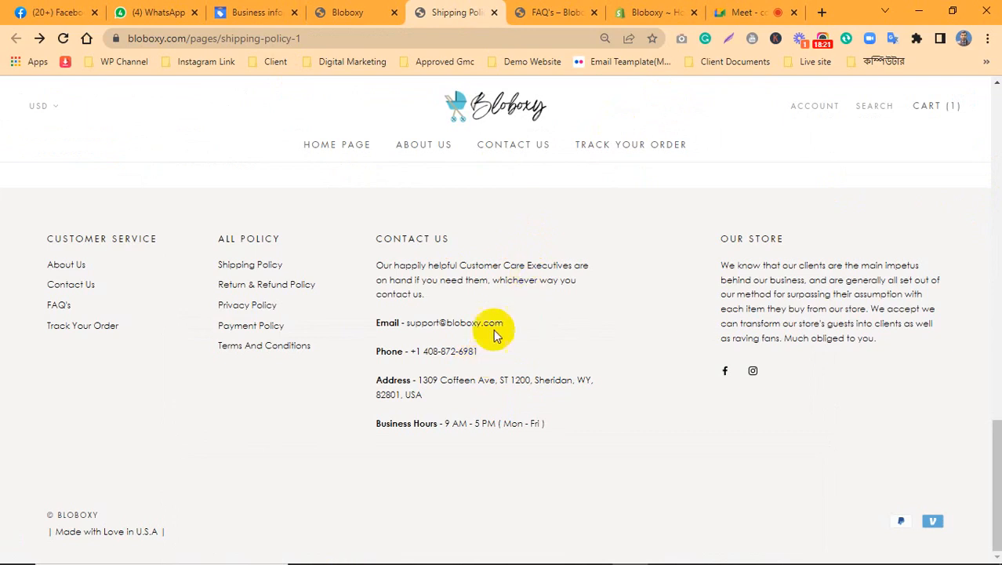
Switch to the Shopify admin and open the live Prestige modified theme for customizing
click(654, 8)
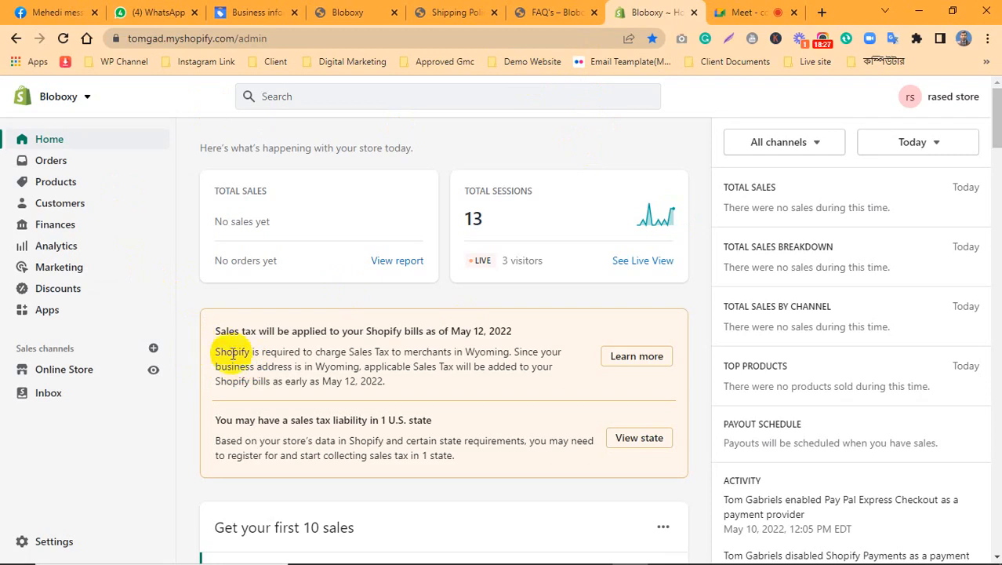
scroll(341, 369, down, 5)
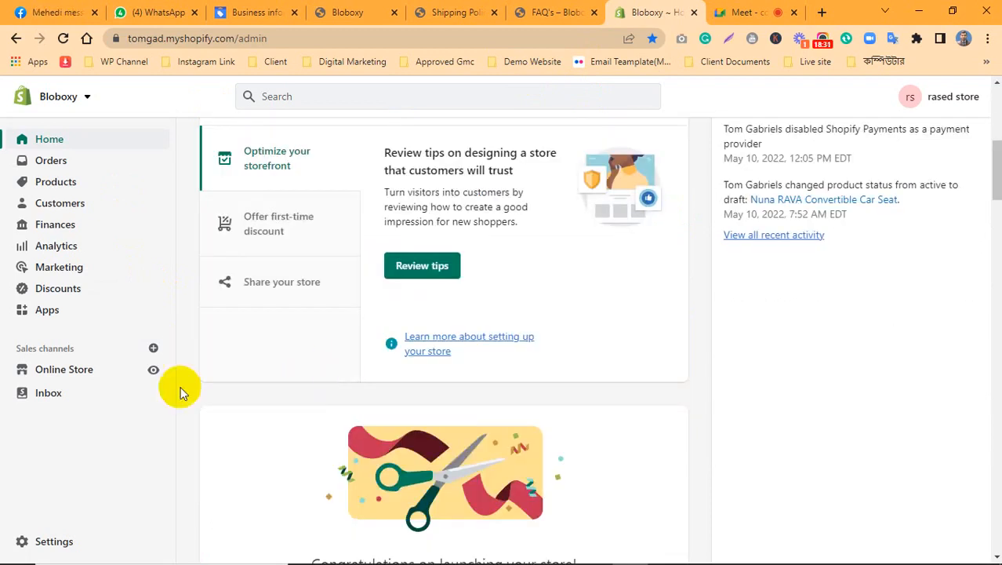
click(77, 376)
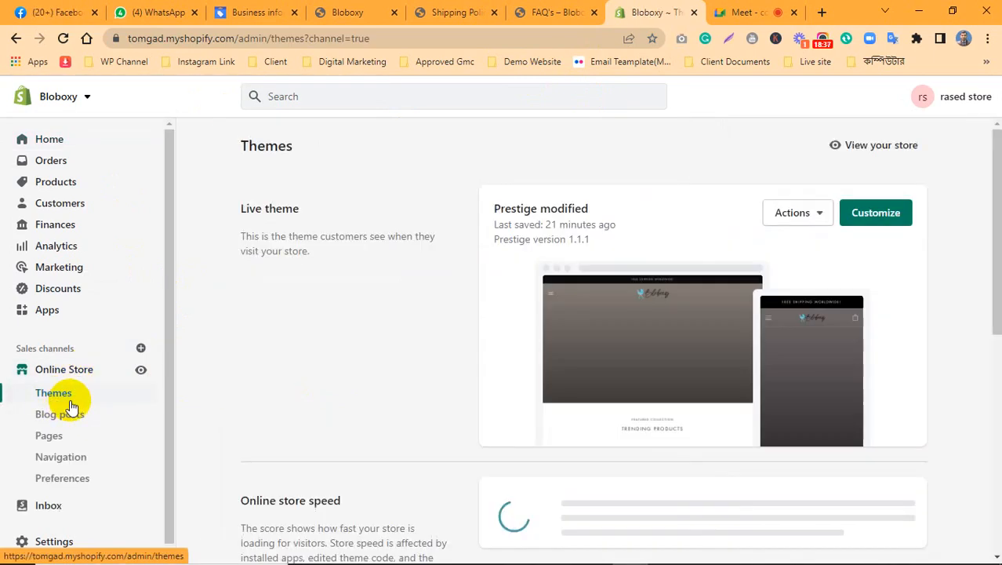
click(879, 221)
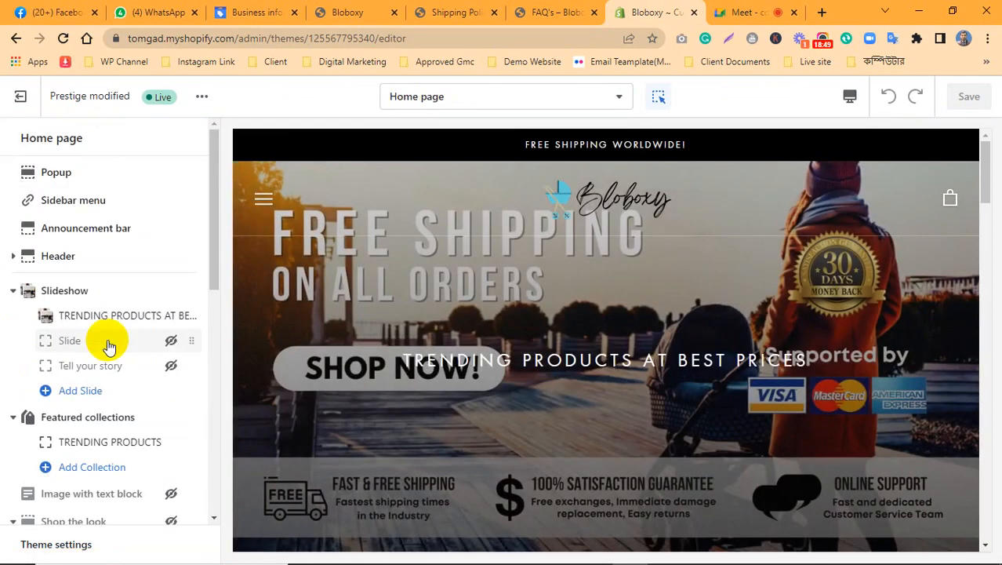
Look over the home page preview, expand the Footer section and open its CONTACT US text block for editing
scroll(108, 345, down, 7)
scroll(108, 346, up, 7)
scroll(637, 344, down, 15)
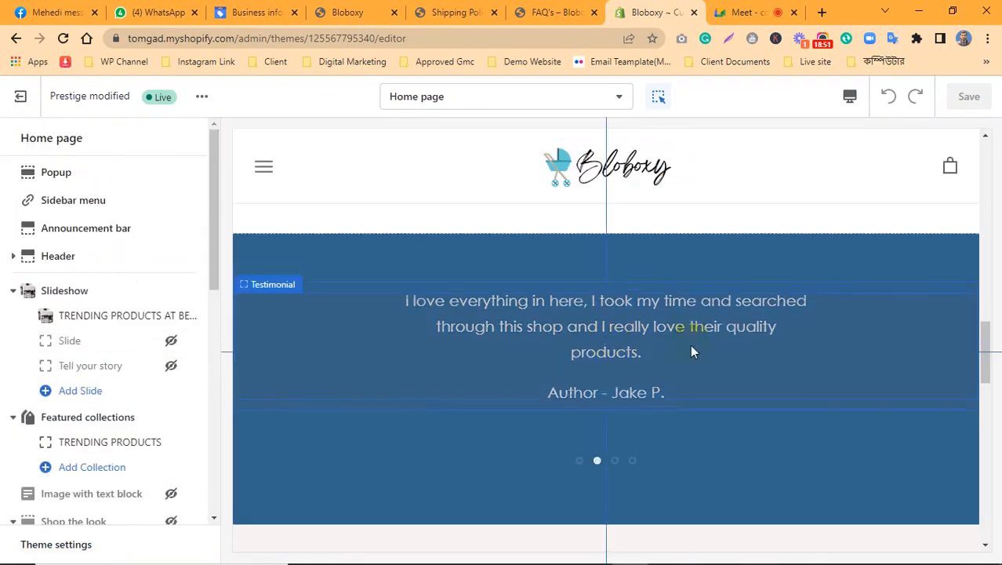
scroll(692, 346, up, 9)
scroll(714, 318, up, 5)
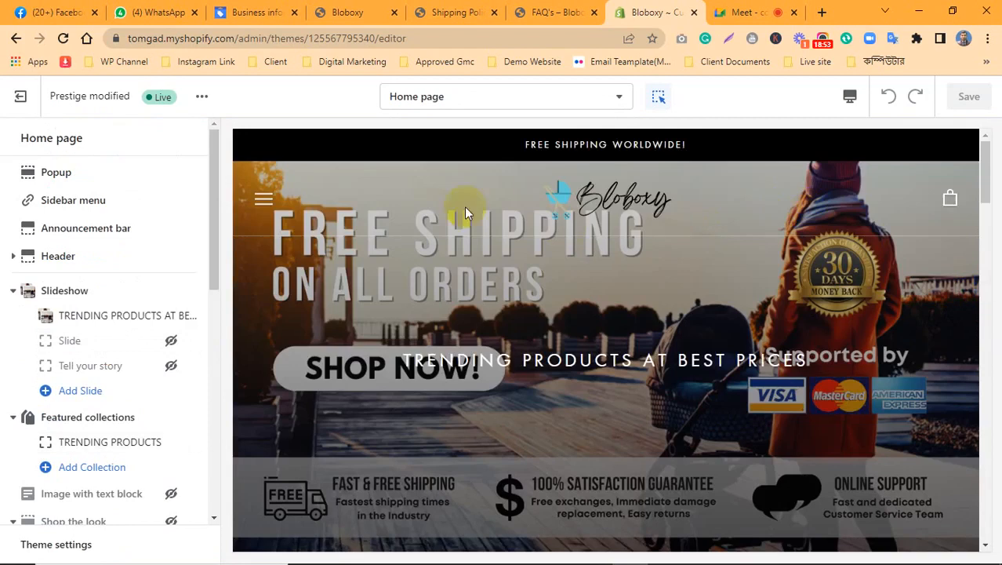
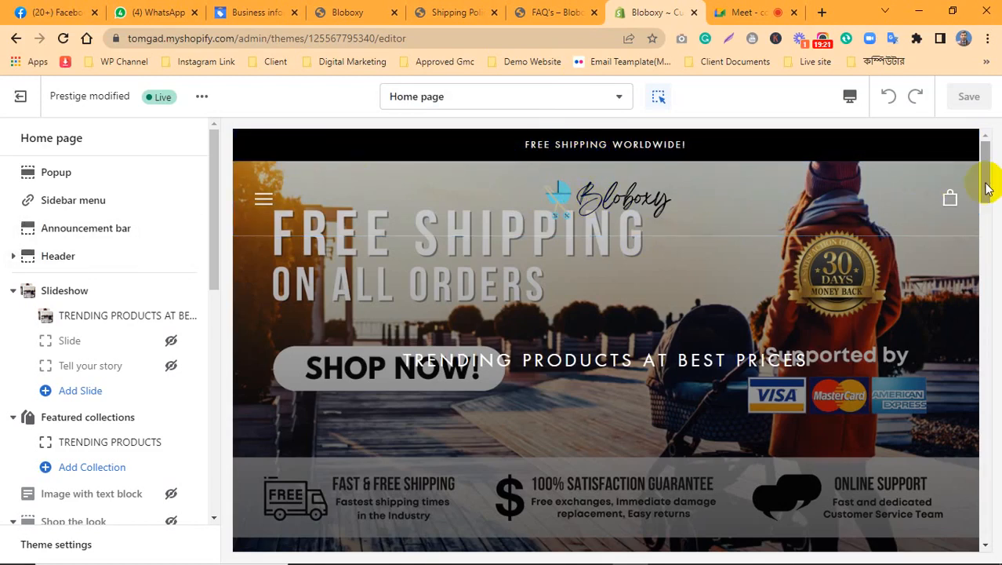
scroll(984, 187, down, 2)
scroll(8, 333, down, 5)
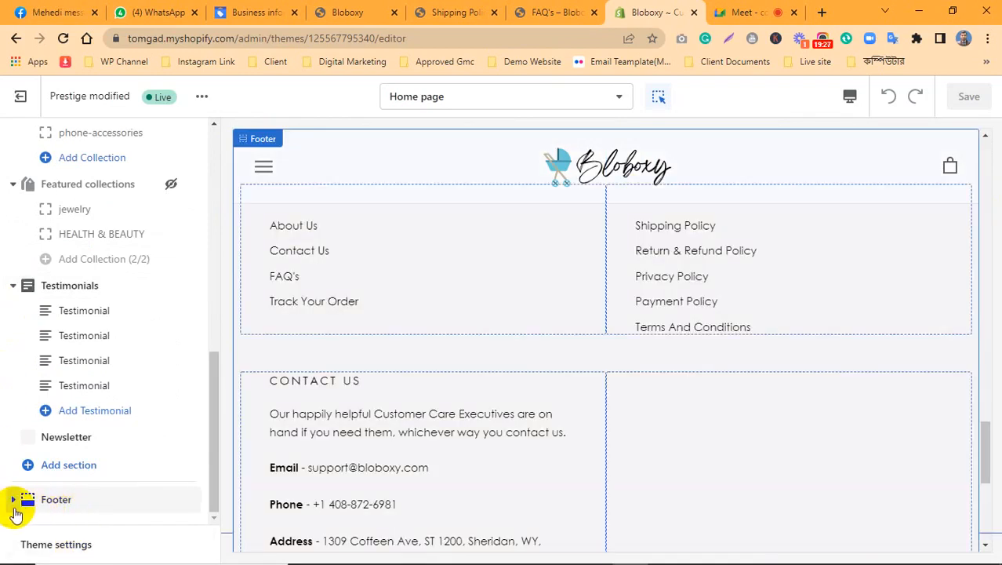
click(13, 500)
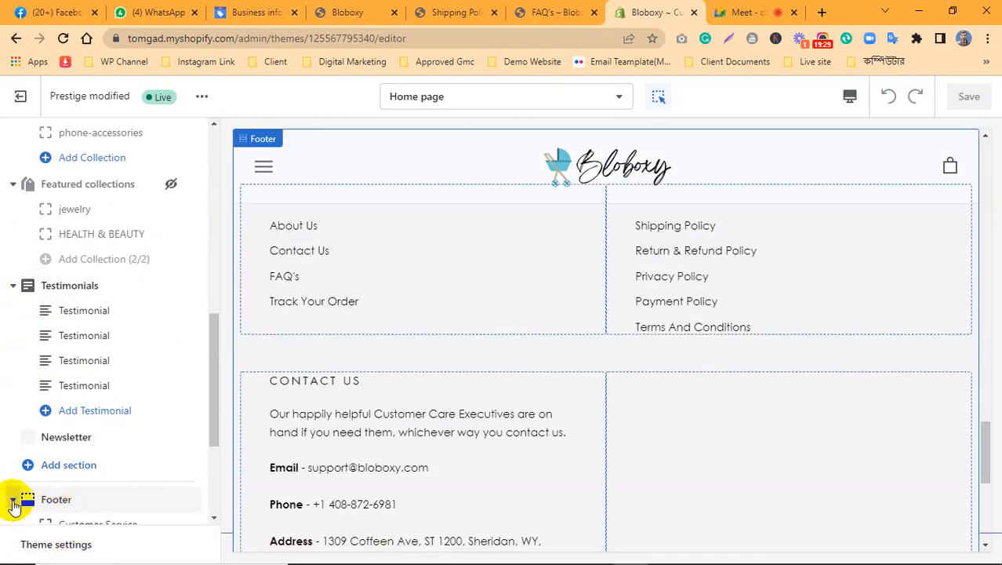
drag(217, 388, 220, 459)
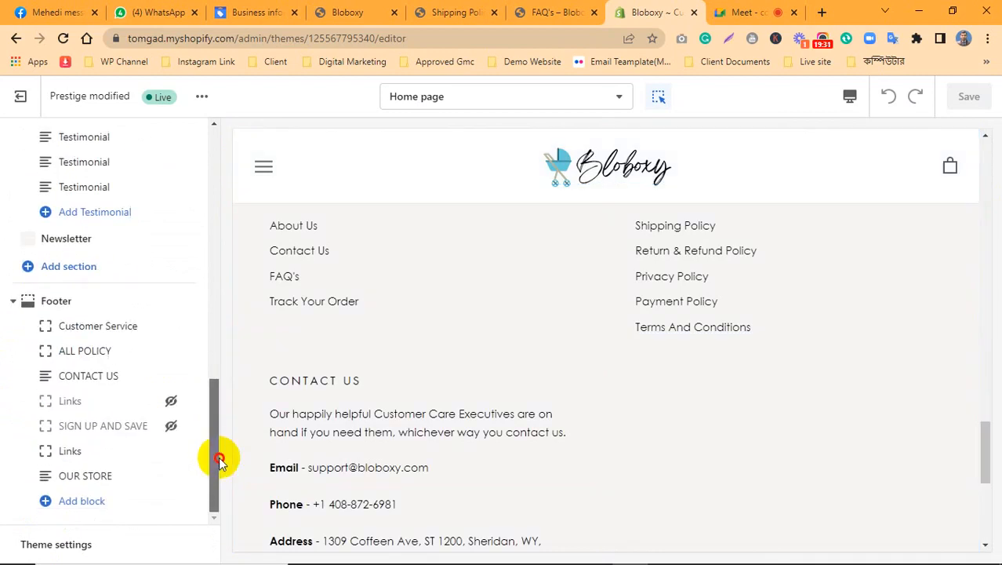
click(65, 381)
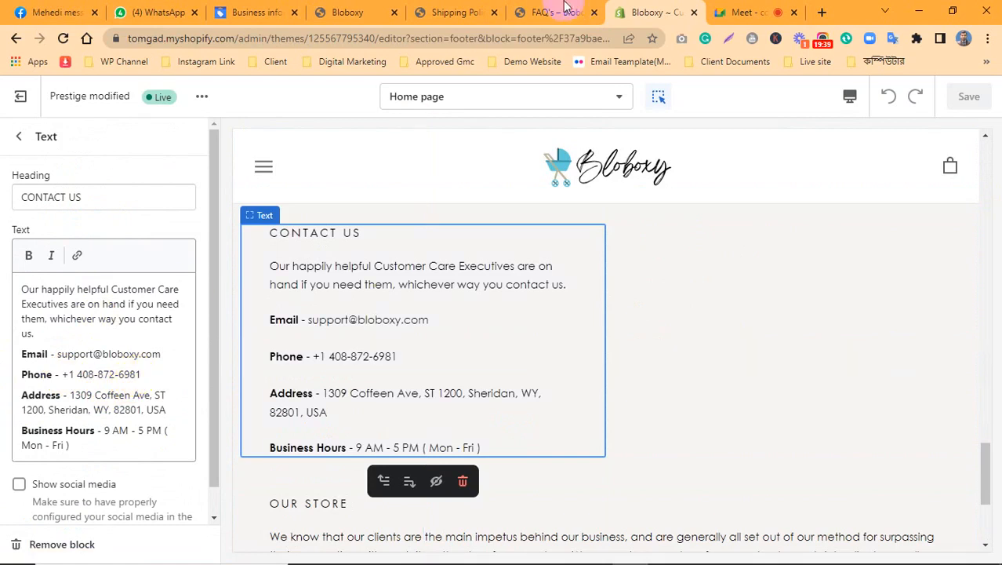
Correct the phone number in the footer's CONTACT US text to match the Shipping Policy page, and save the theme
click(455, 10)
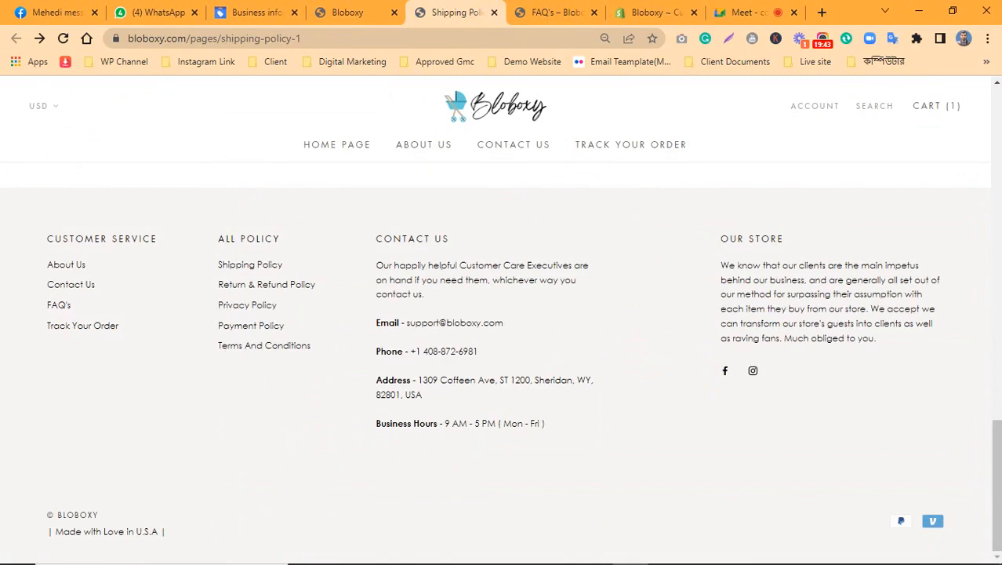
drag(997, 482, 986, 437)
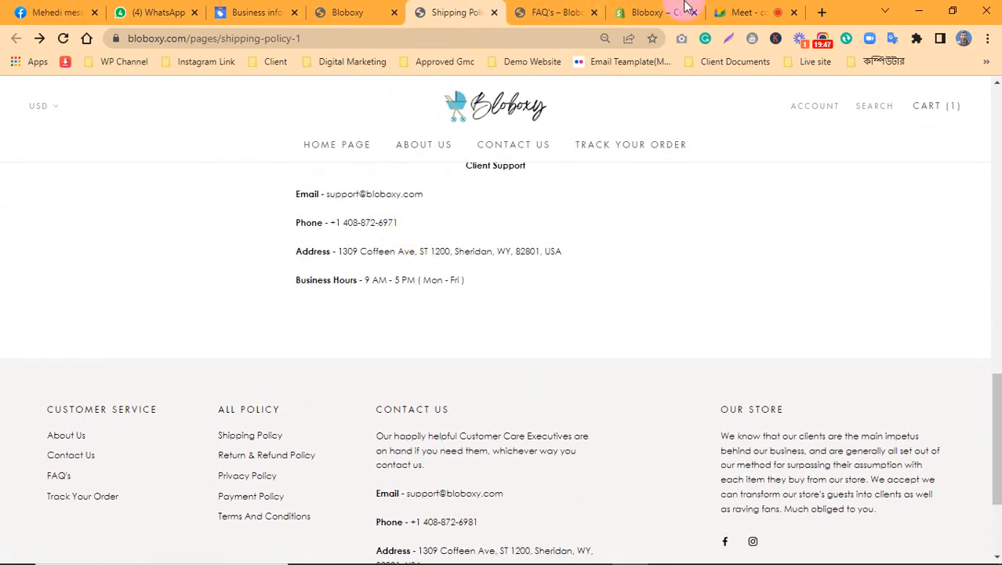
click(658, 12)
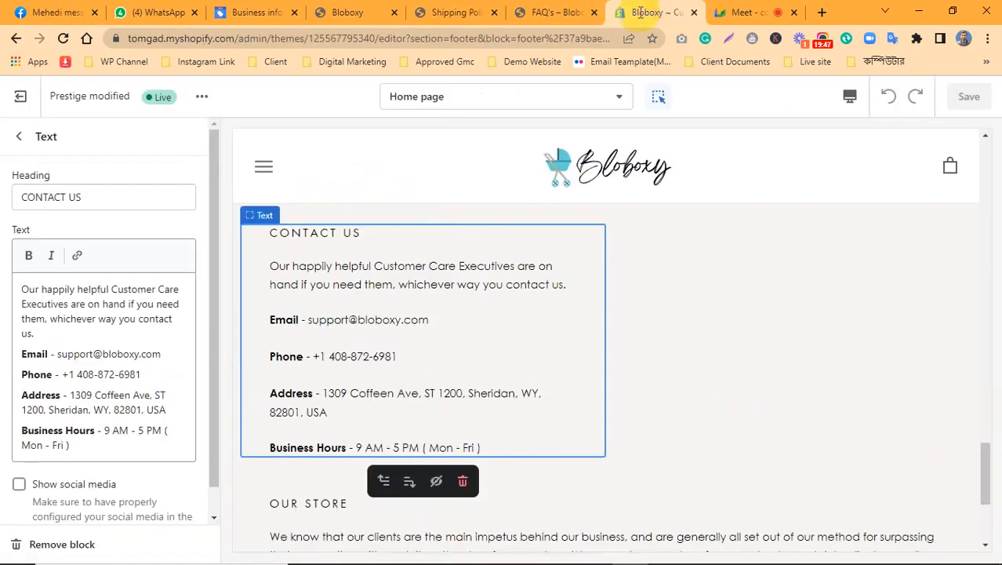
click(134, 374)
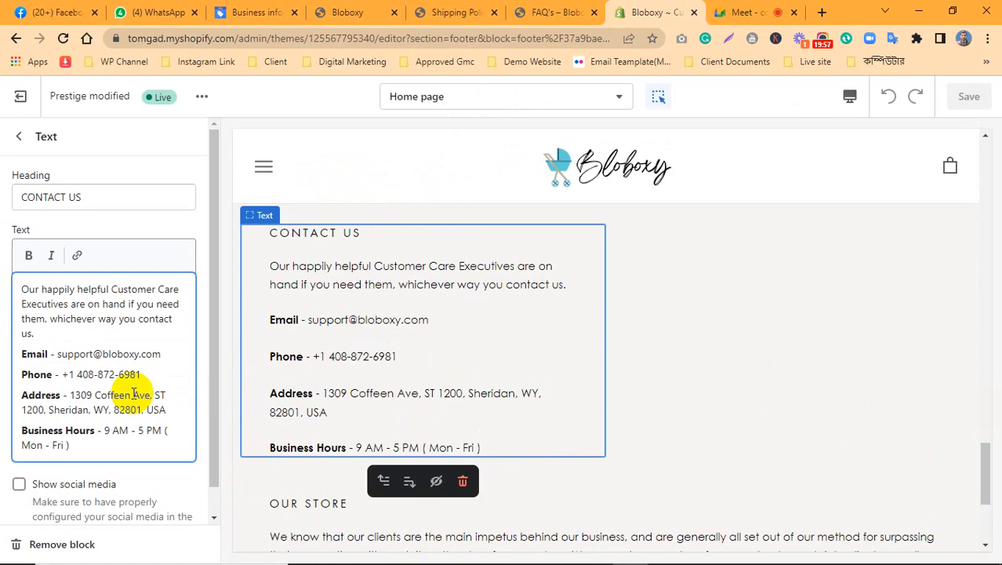
key(BackSpace)
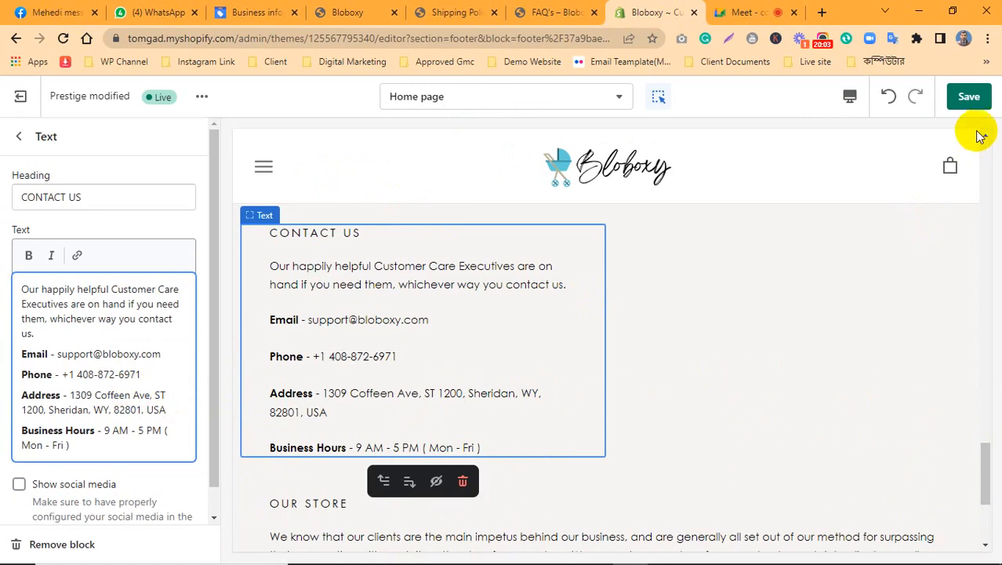
click(969, 98)
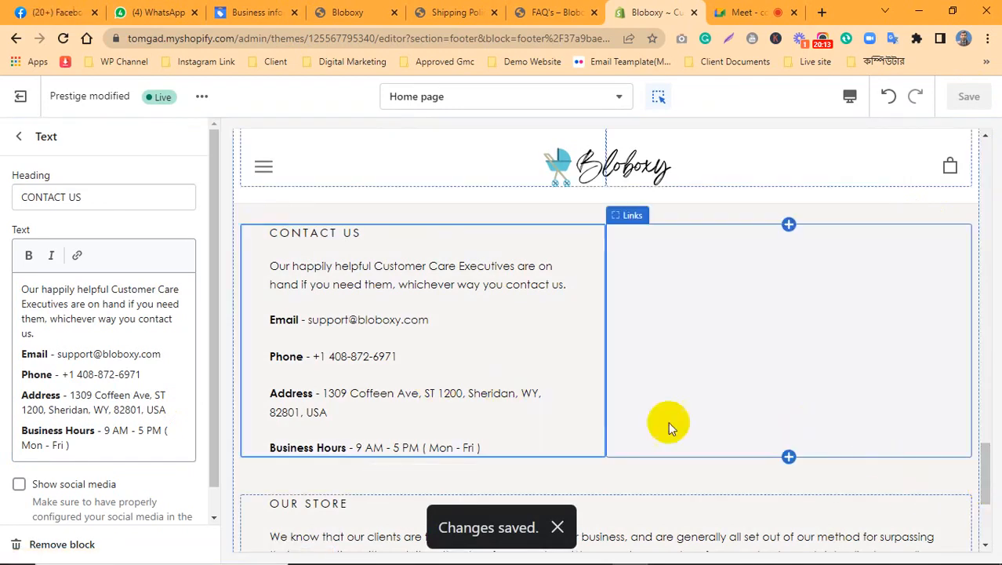
Return to the Bloboxy storefront home page and reload it to check the phone number in the footer
scroll(535, 374, up, 4)
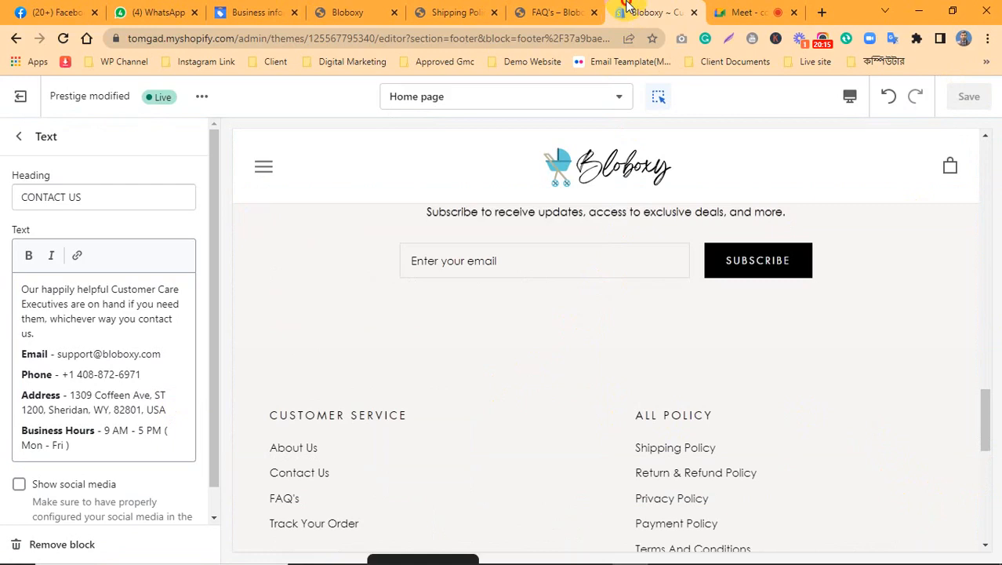
click(444, 11)
click(345, 11)
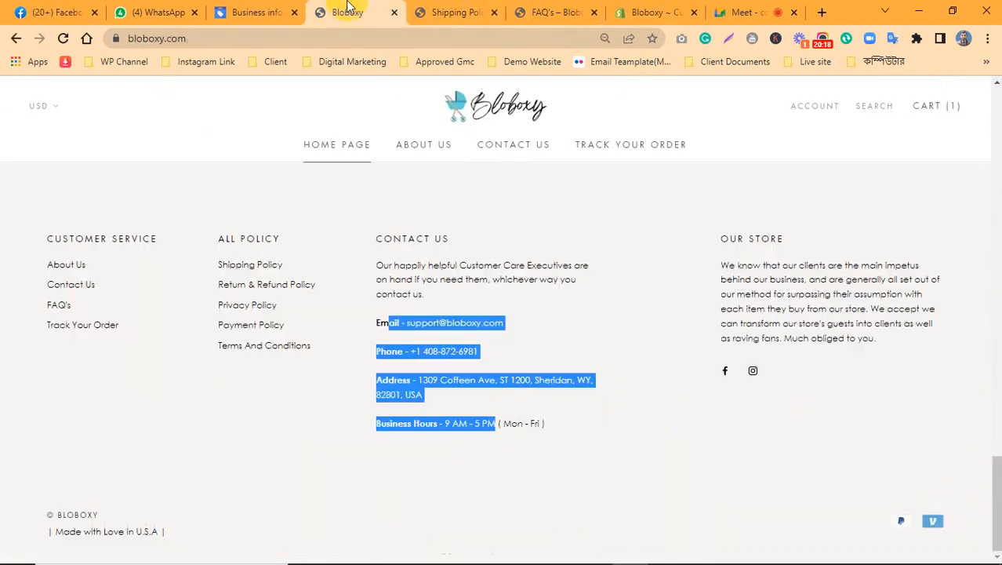
click(66, 40)
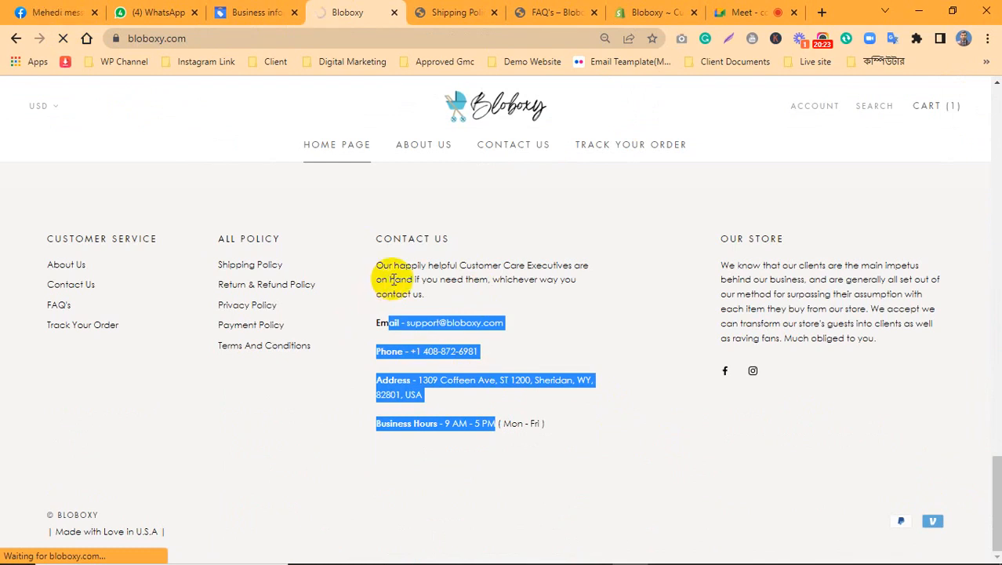
Check the phone number and other contact details in the storefront footer, and open the Contact Us page
click(603, 368)
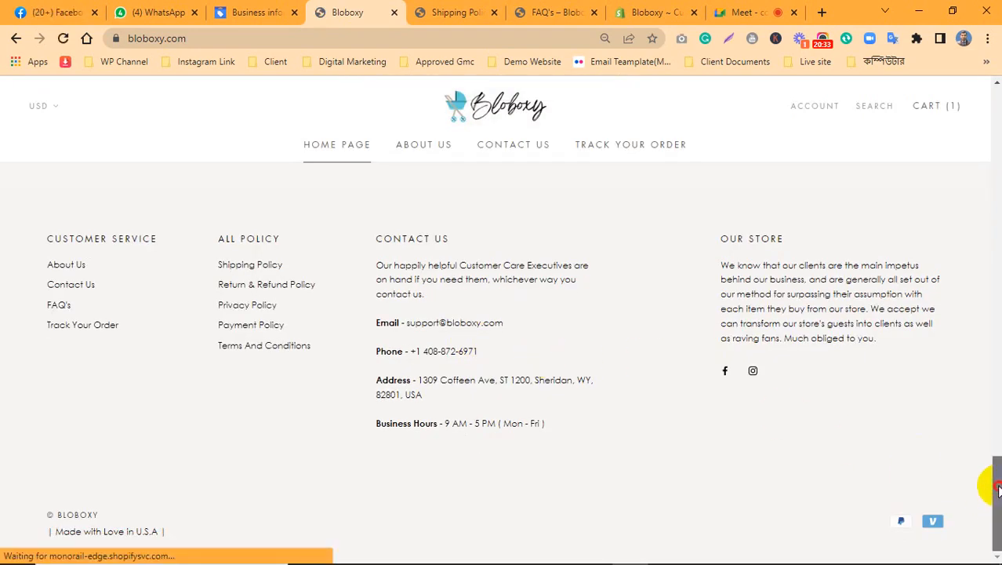
drag(479, 352, 458, 349)
click(481, 362)
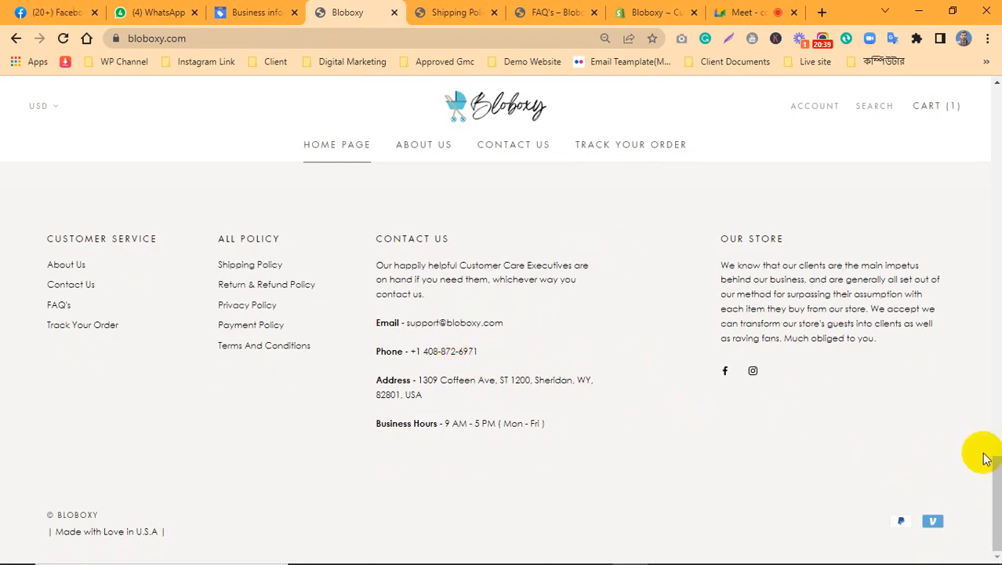
drag(991, 465, 994, 456)
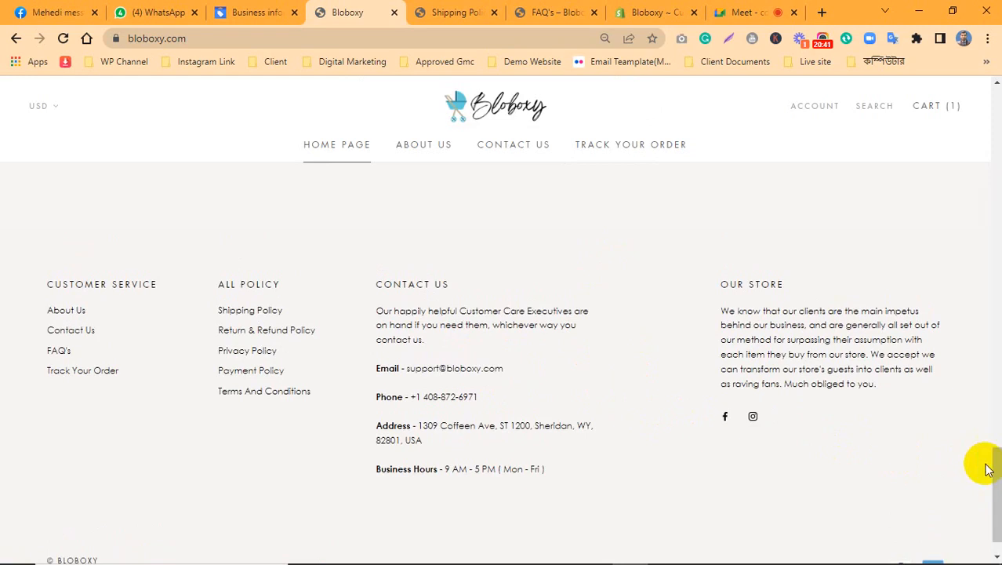
drag(588, 493, 404, 398)
drag(490, 402, 416, 397)
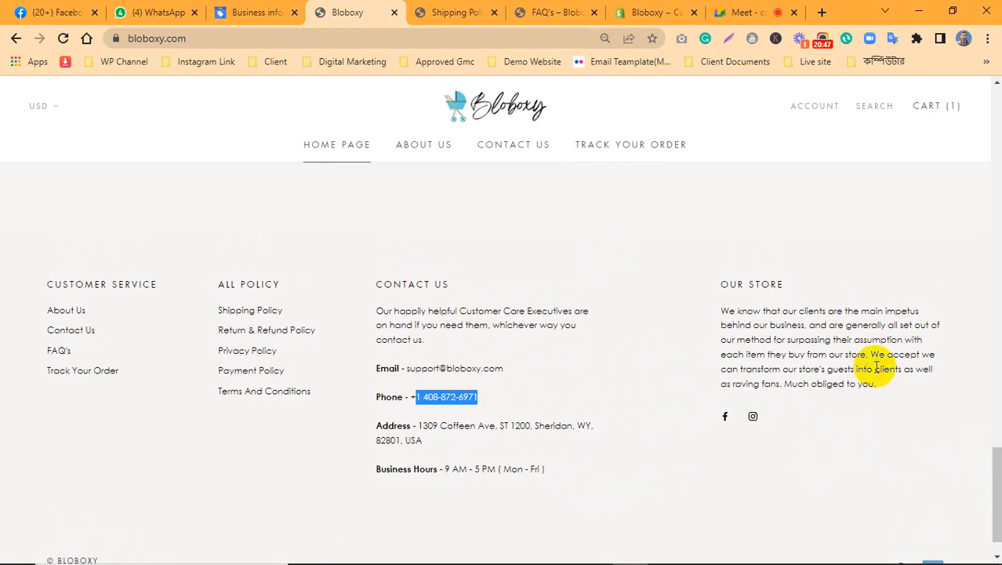
click(568, 380)
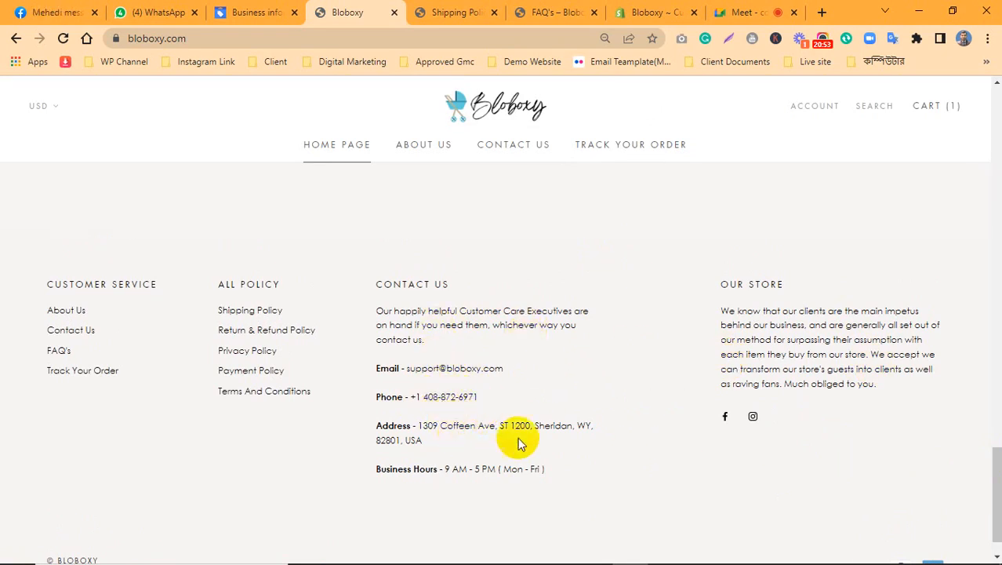
scroll(988, 467, down, 2)
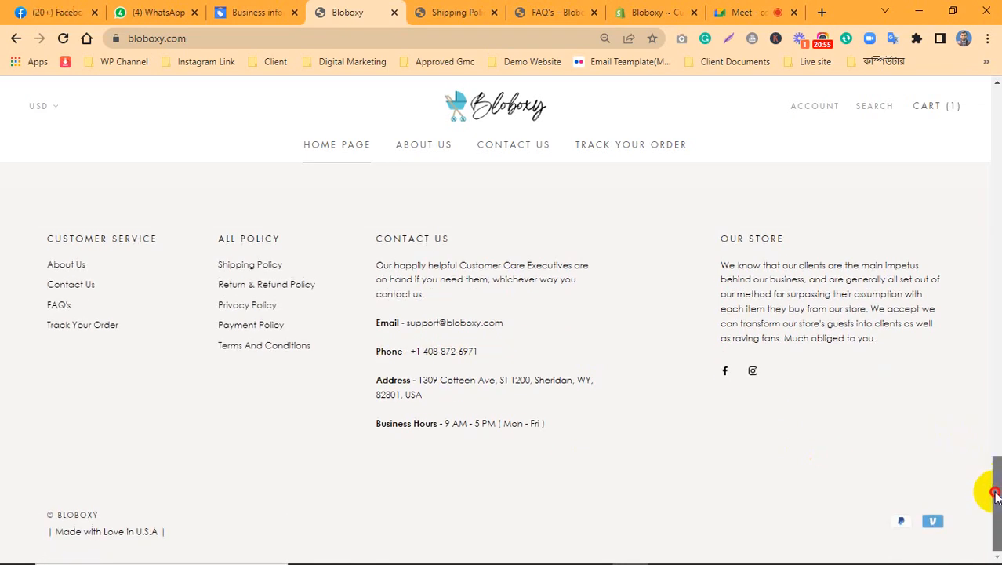
click(74, 284)
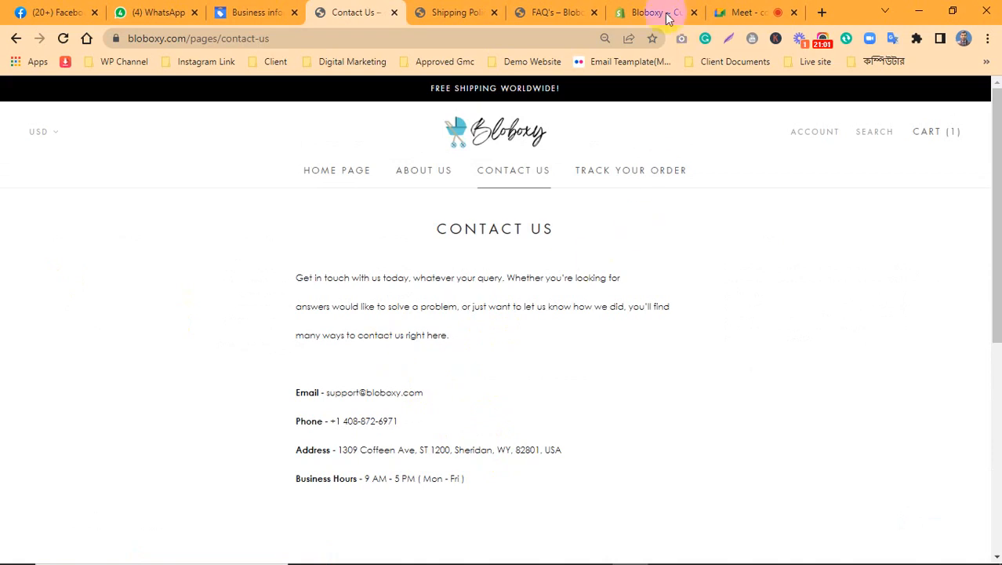
Switch to the Shopify admin, leave the theme editor and open the Contact Us page from the store's pages for editing
click(635, 15)
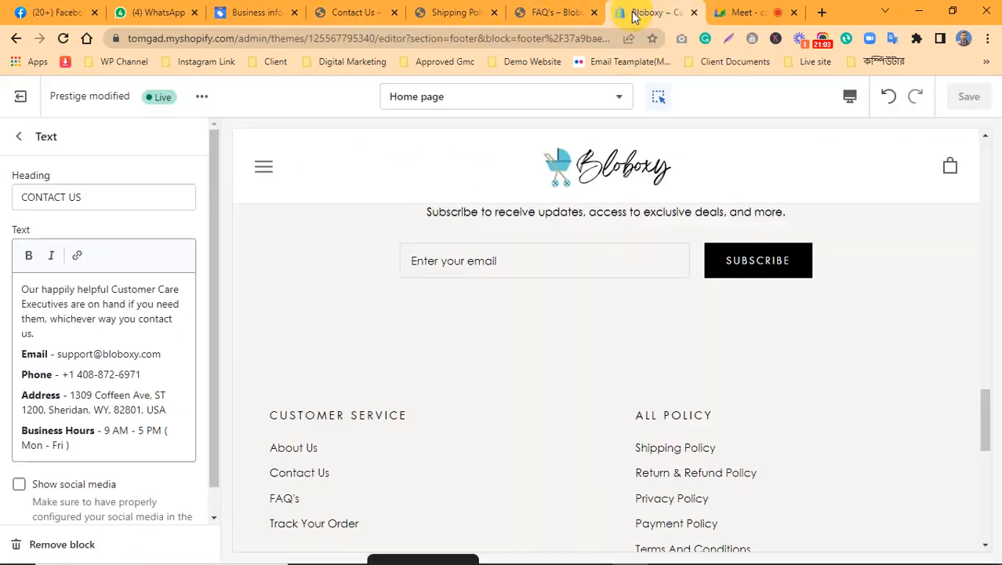
click(20, 141)
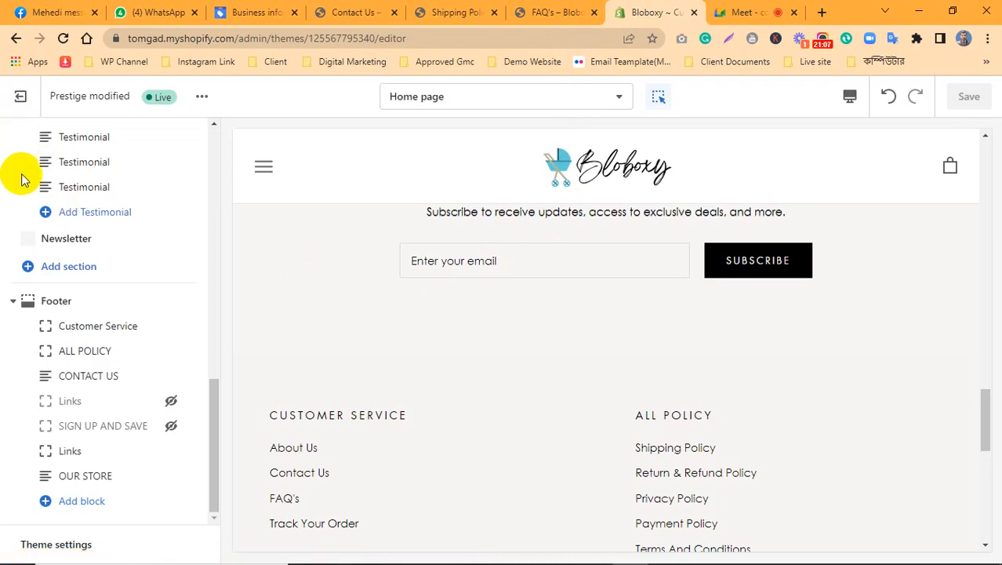
click(19, 101)
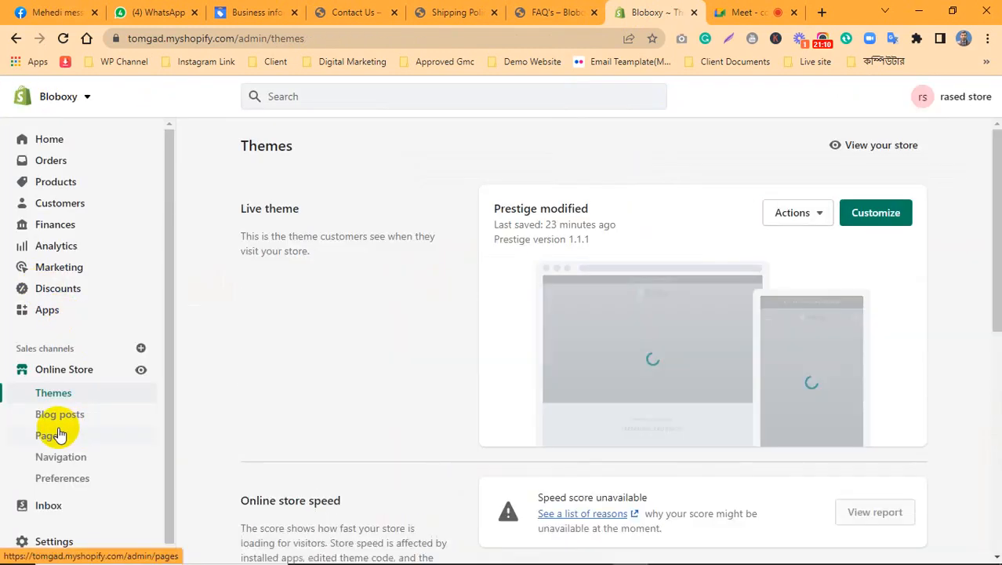
click(61, 434)
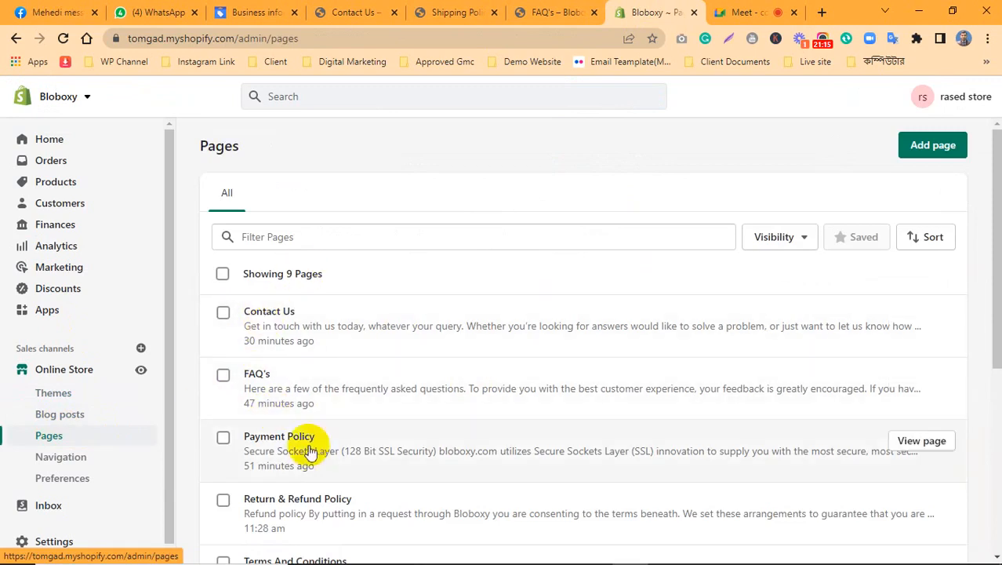
click(268, 314)
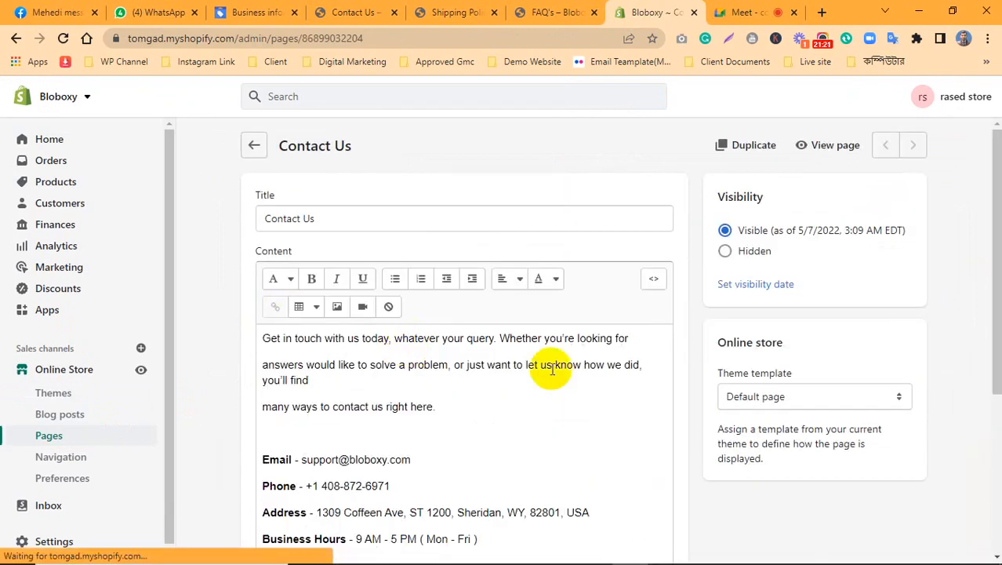
Assign the contact theme template to the Contact Us page and save the page
click(788, 398)
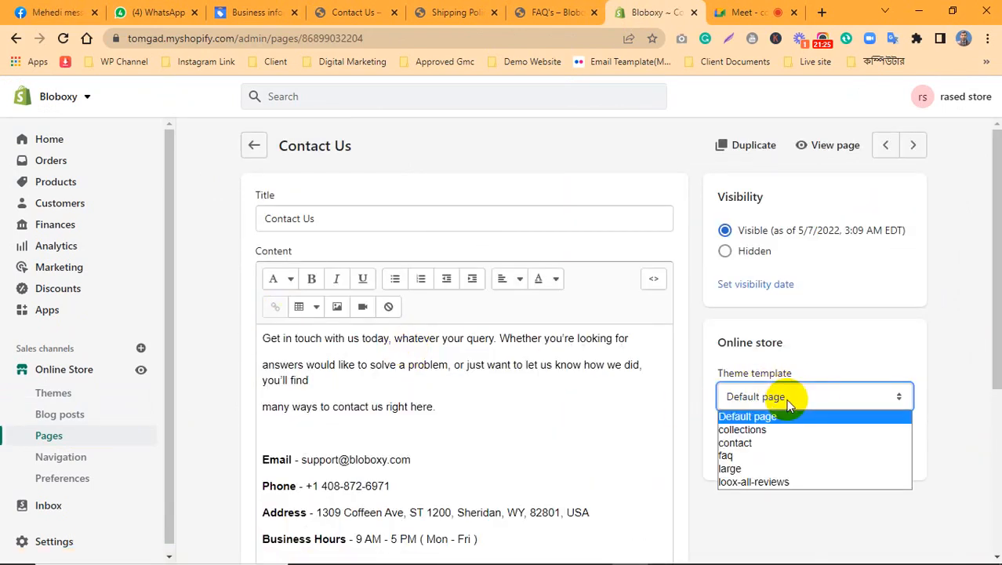
click(745, 442)
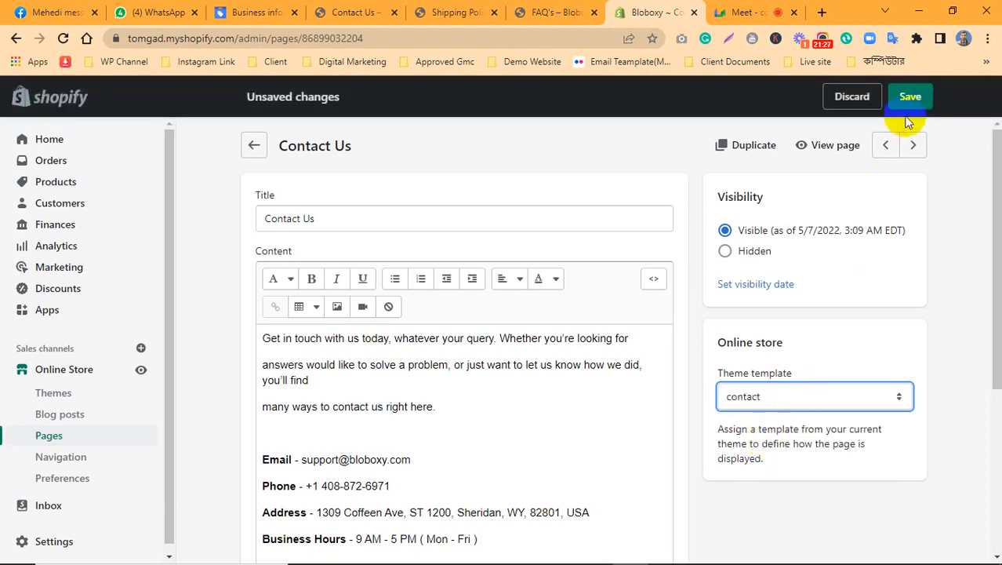
click(908, 101)
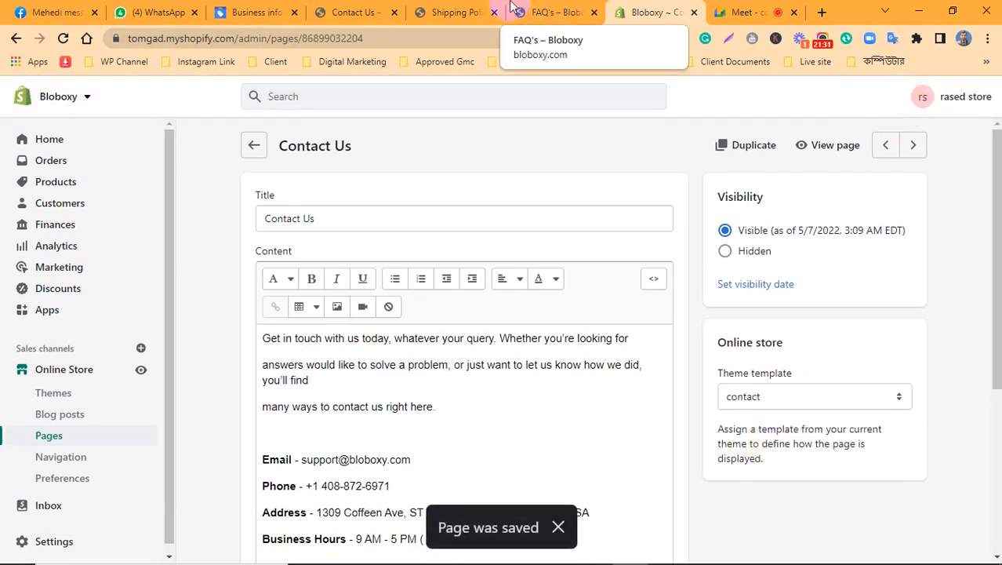
Return to the storefront Contact Us page and reload it to check the new template
click(451, 10)
click(365, 9)
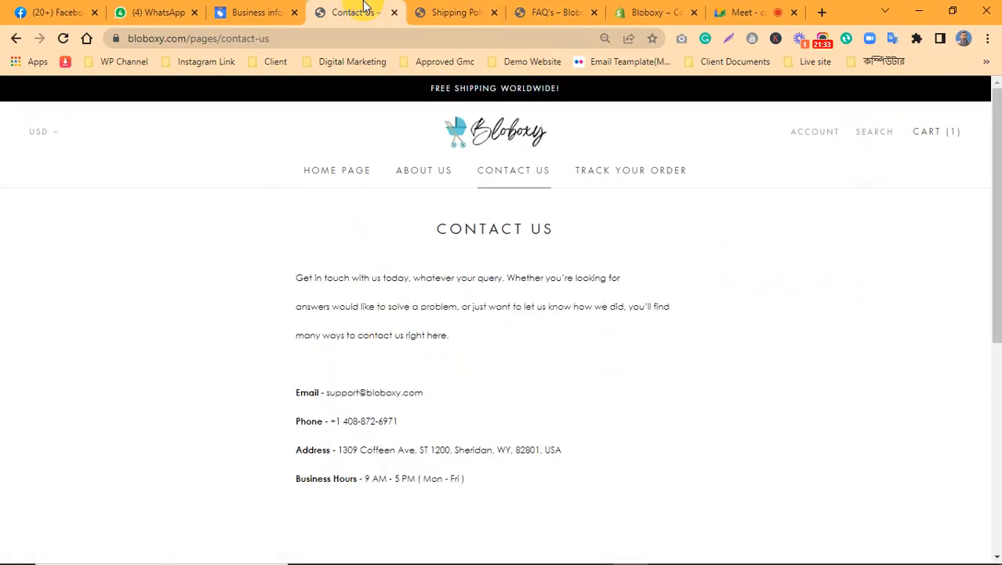
click(64, 43)
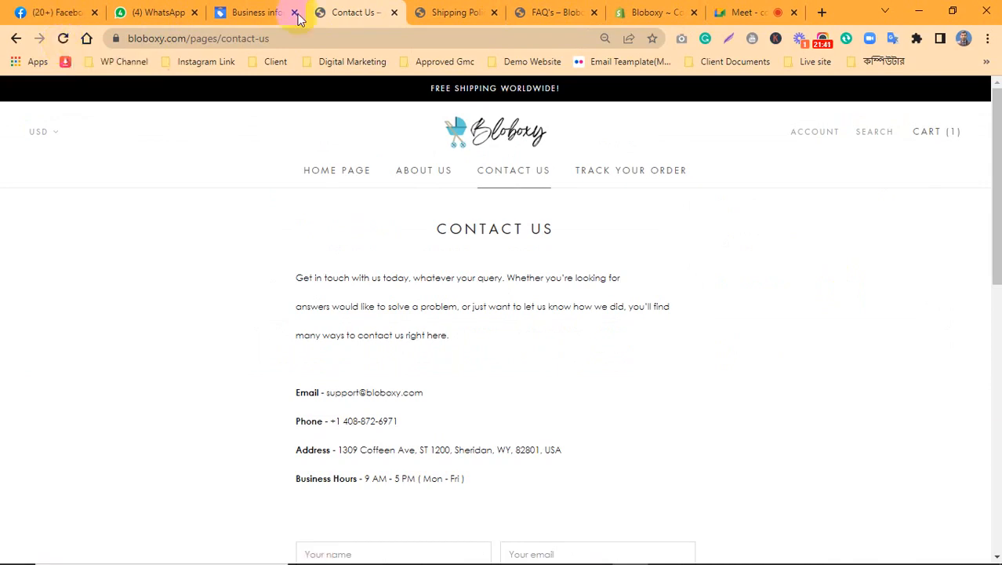
Go back to the page list in the Shopify admin and reopen the Contact Us page
click(655, 12)
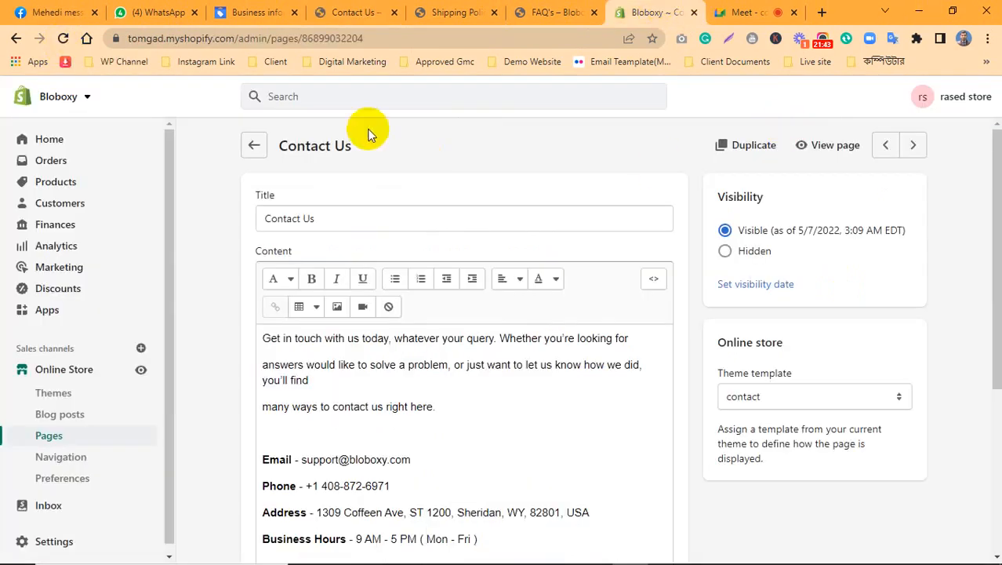
click(254, 145)
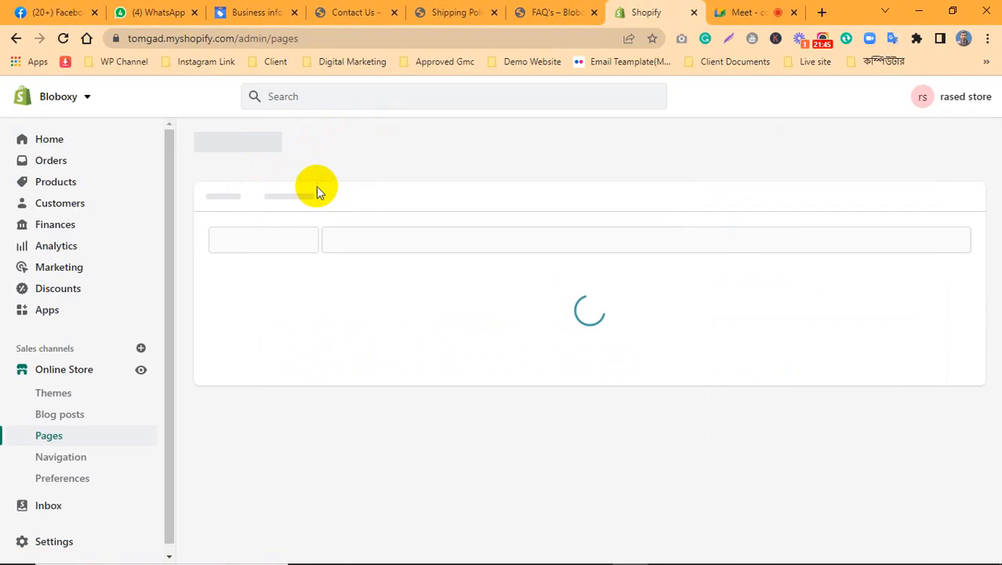
click(283, 323)
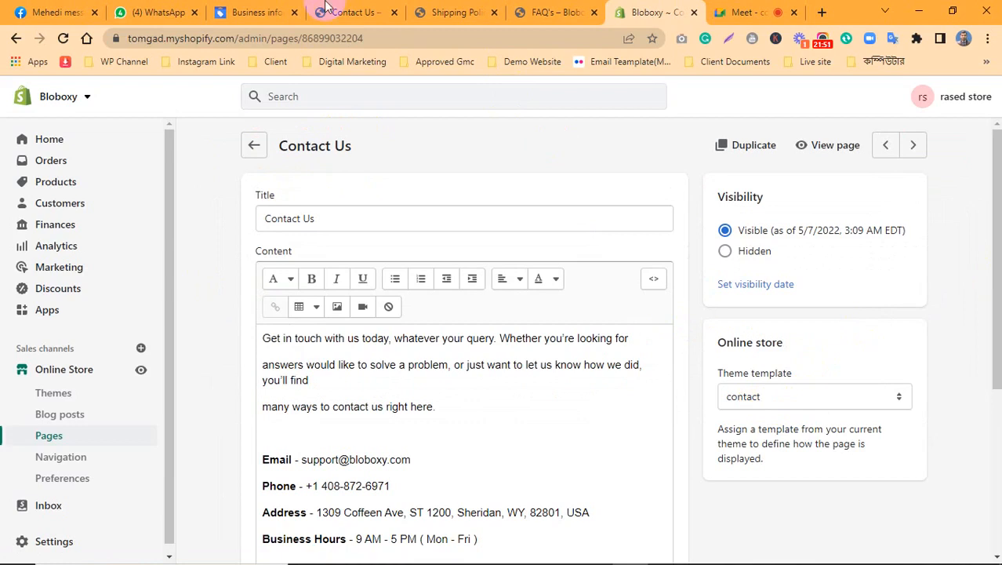
From the Shipping Policy page, go to the Bloboxy home page, follow the footer's Contact Us link and examine the contact form
click(447, 12)
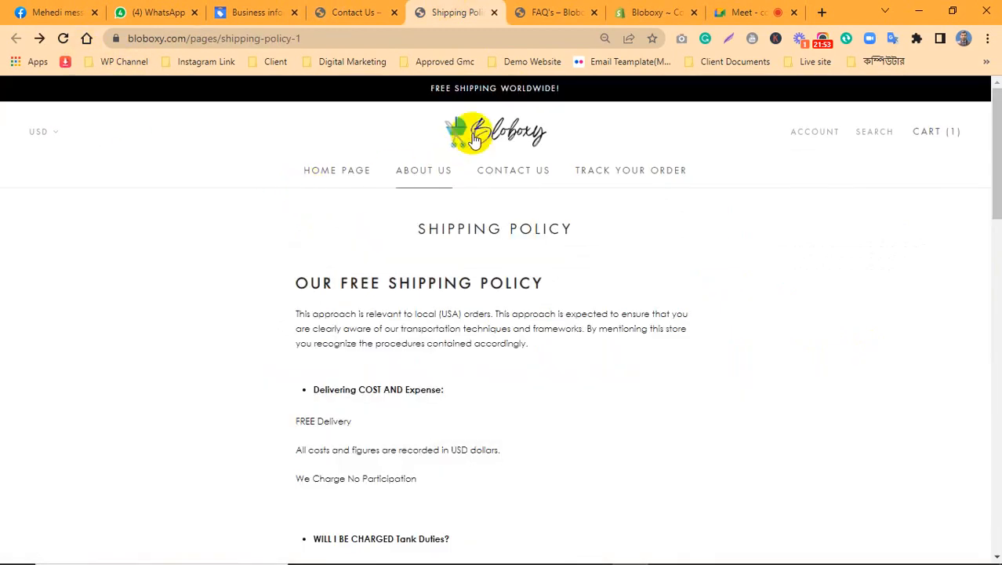
click(474, 138)
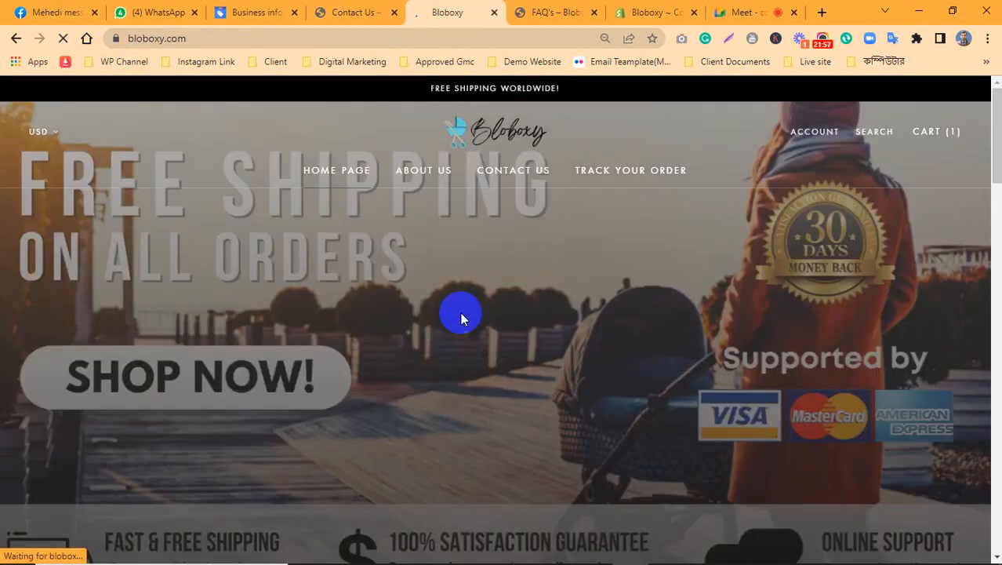
scroll(515, 239, down, 20)
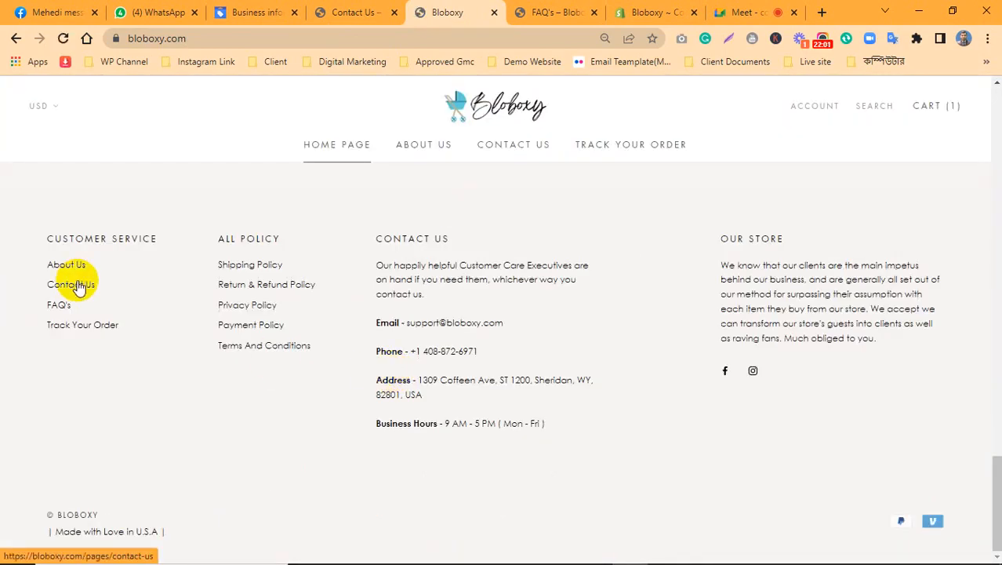
click(78, 285)
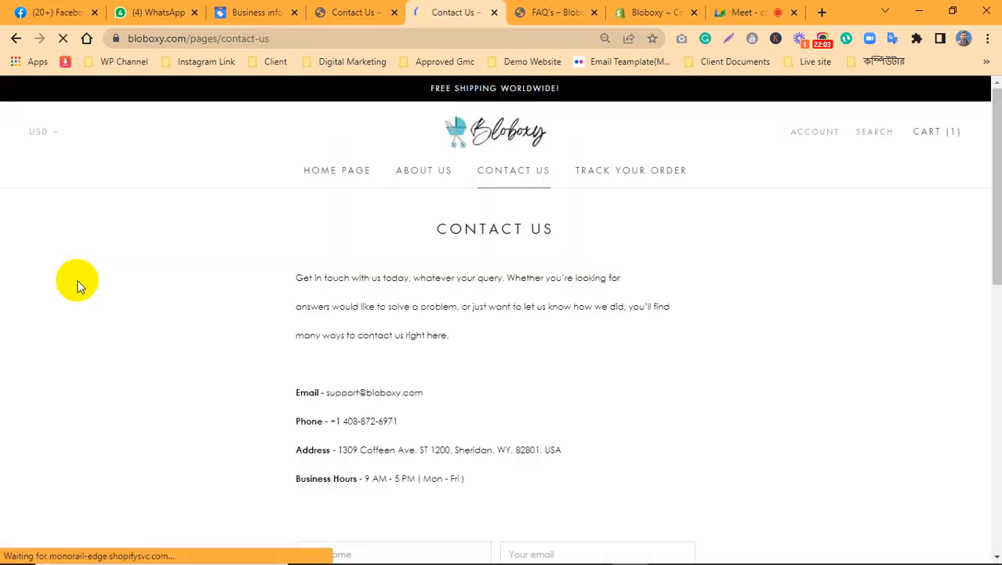
scroll(490, 316, down, 5)
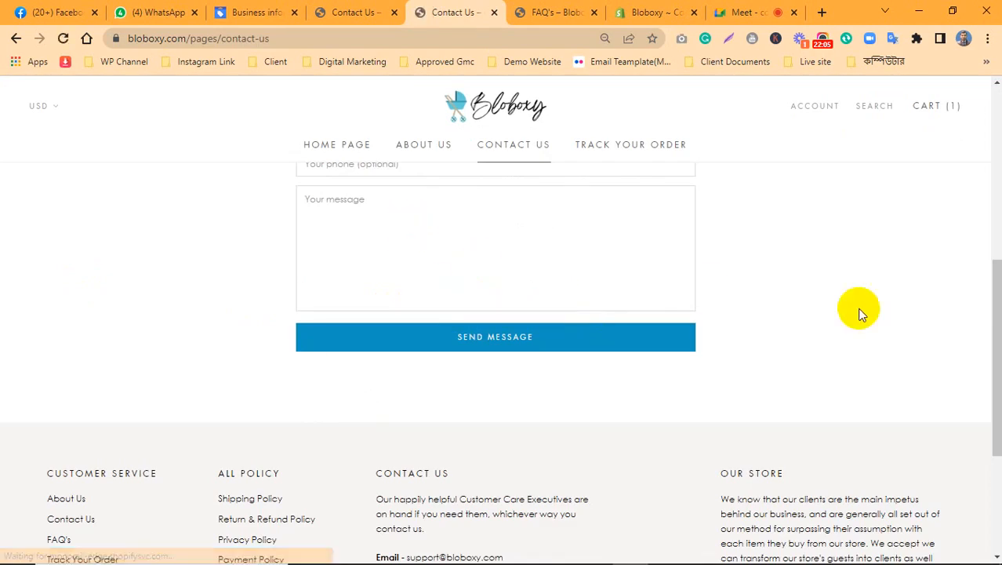
drag(992, 351, 996, 307)
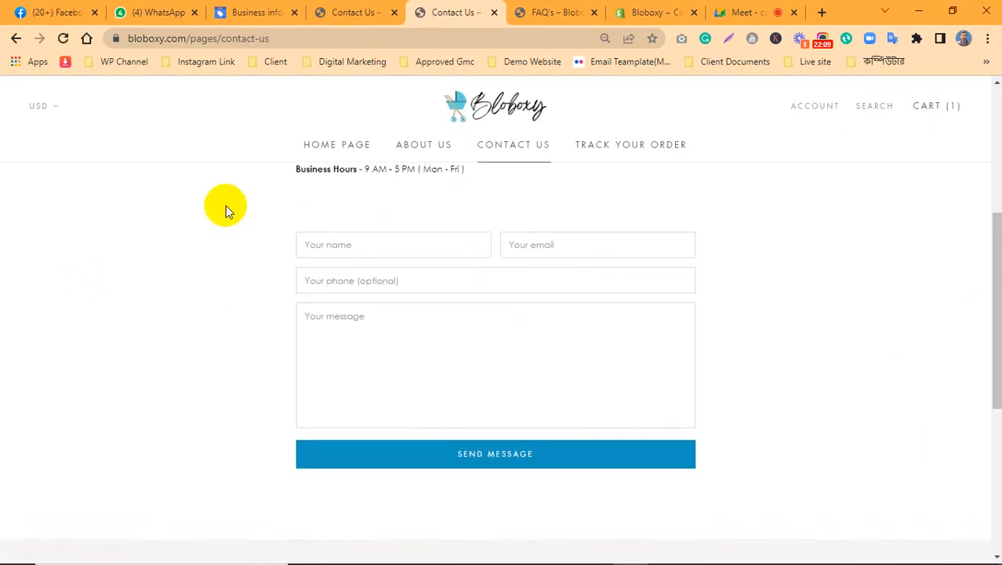
drag(226, 205, 375, 320)
click(381, 326)
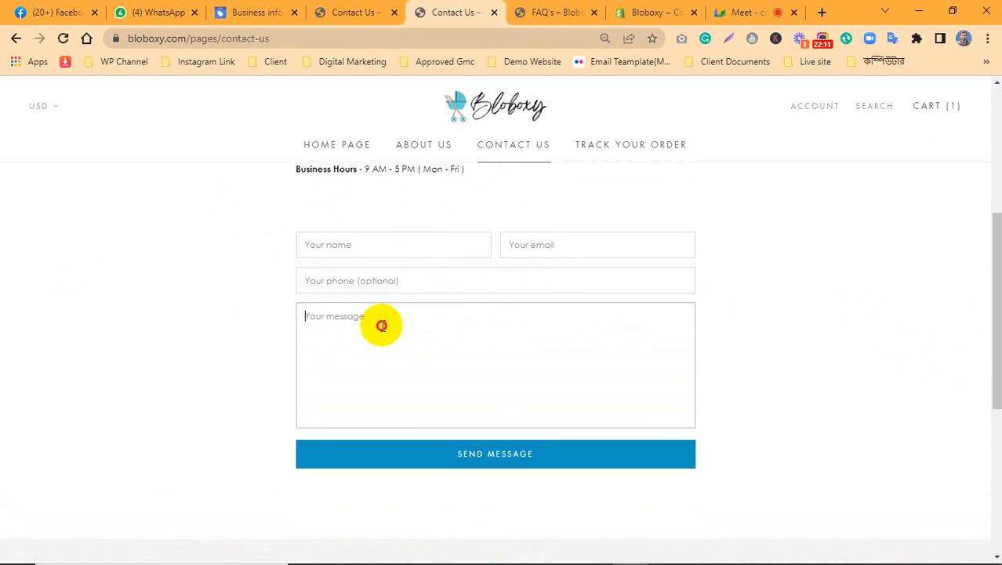
Compare the storefront Contact Us page with its content and theme template settings in the Shopify admin
click(359, 9)
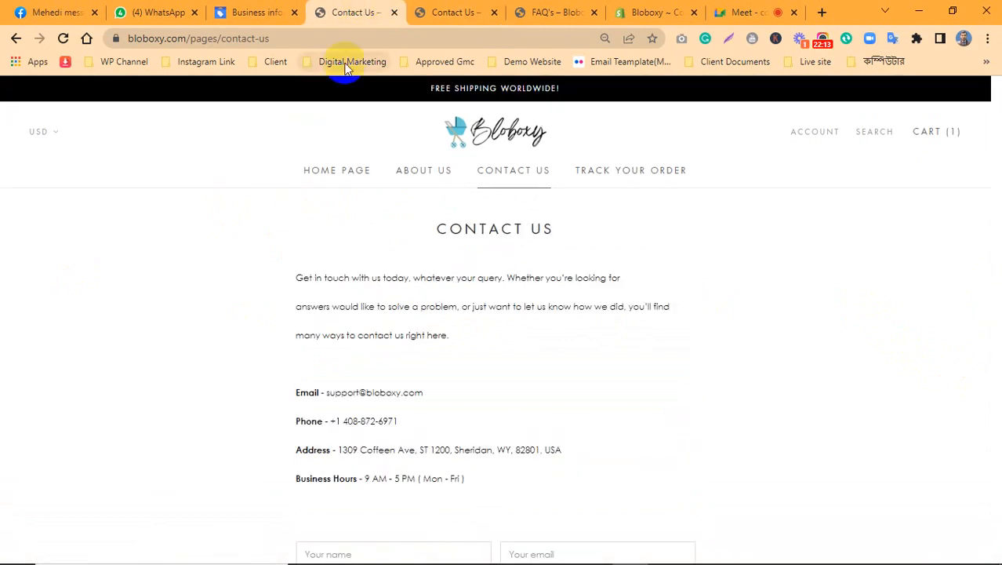
click(644, 10)
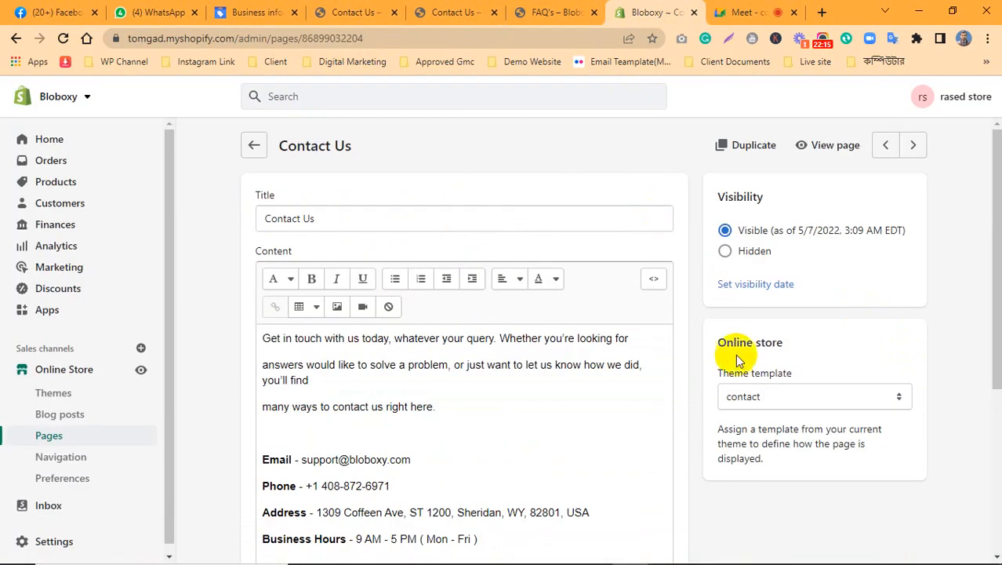
scroll(757, 415, down, 4)
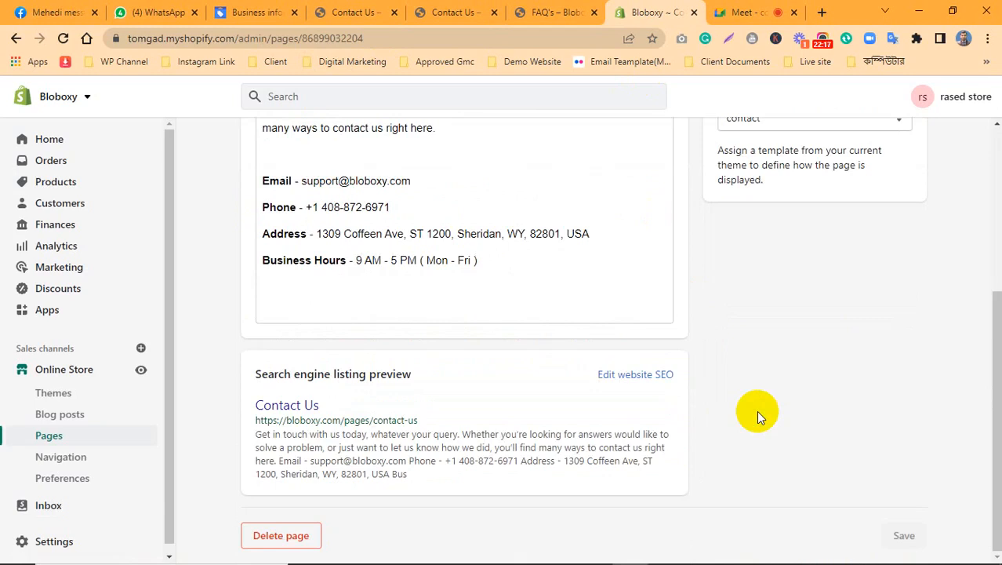
scroll(756, 410, up, 4)
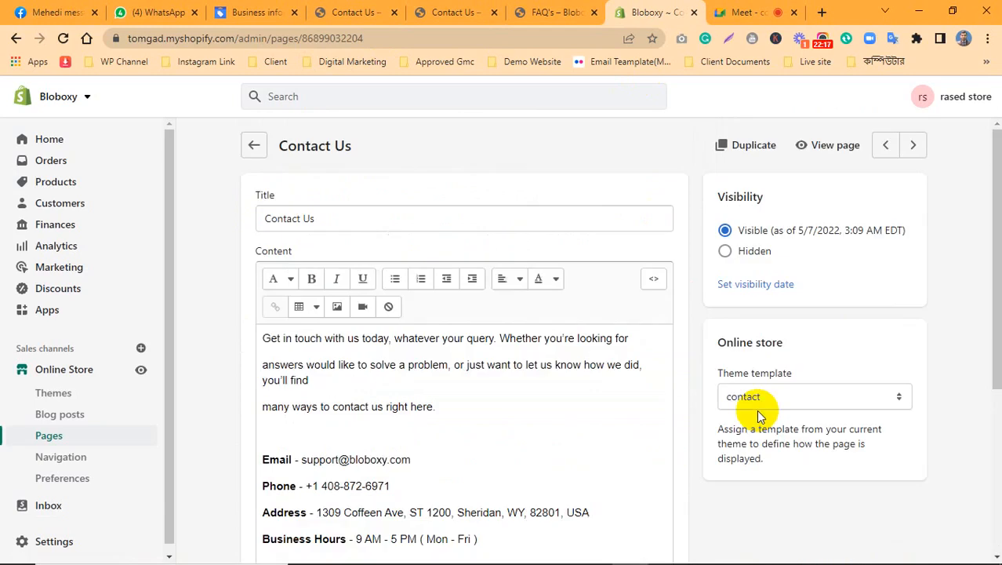
click(335, 8)
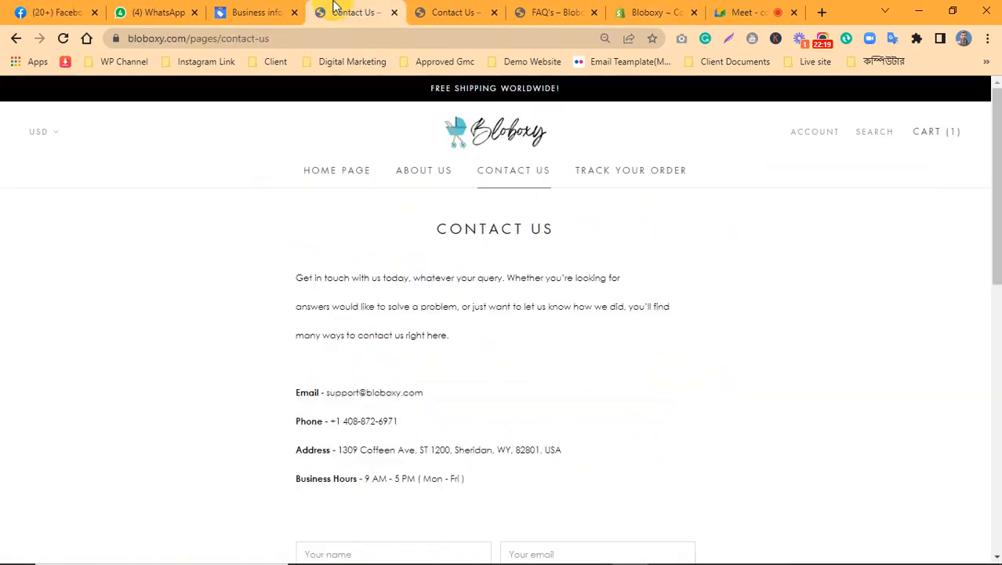
Go from the second Contact Us page to the Bloboxy home page and examine its footer
click(454, 12)
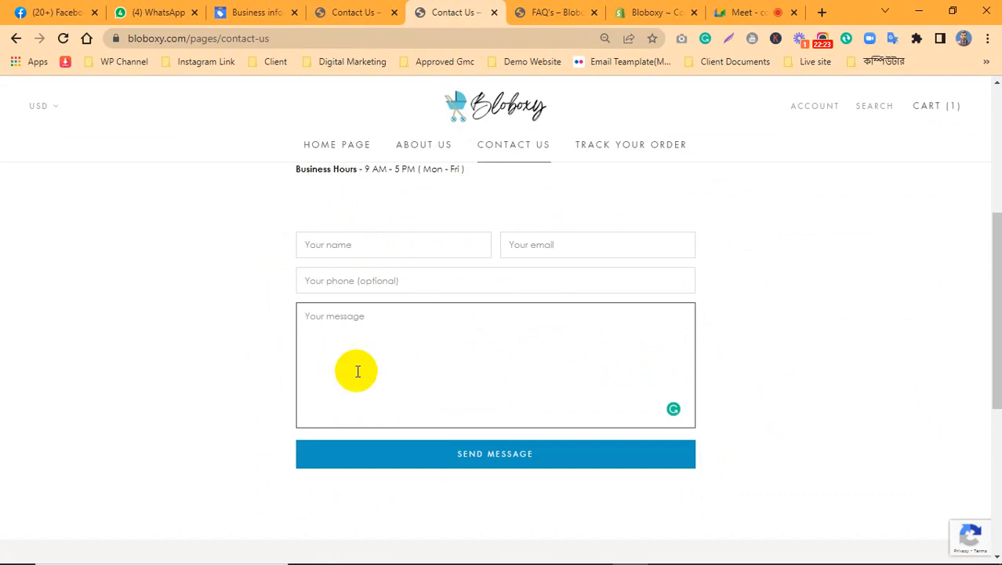
click(476, 118)
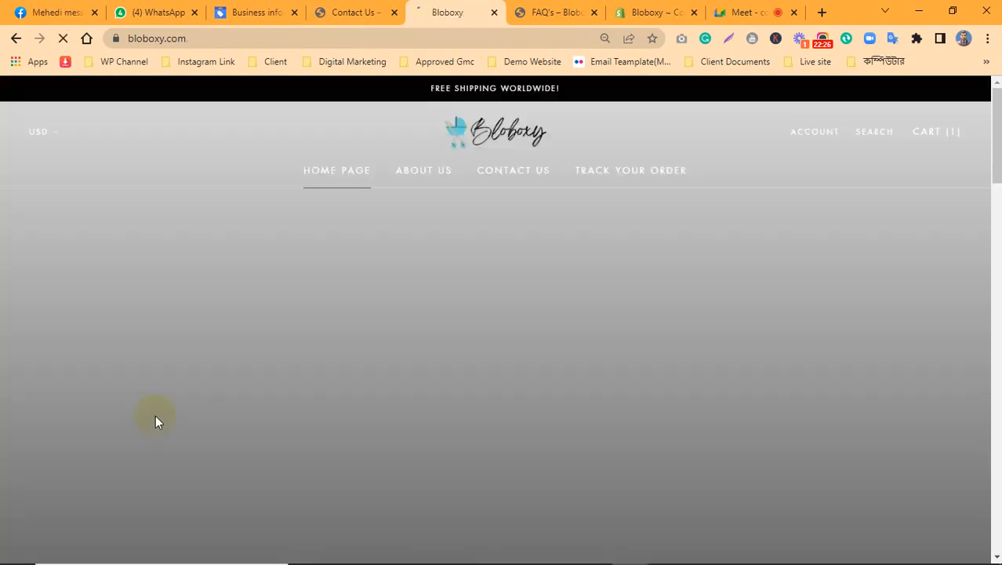
click(126, 405)
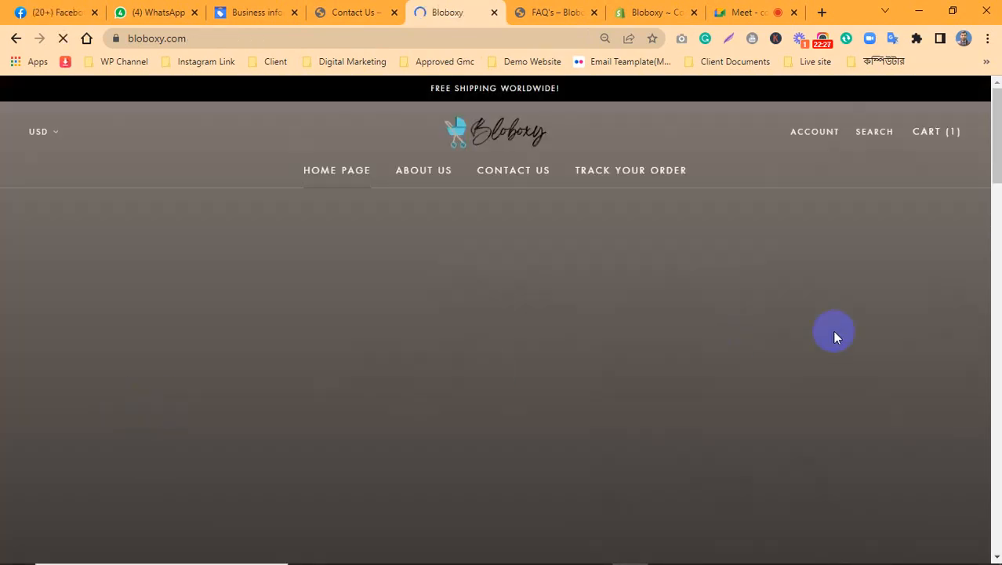
scroll(981, 205, down, 10)
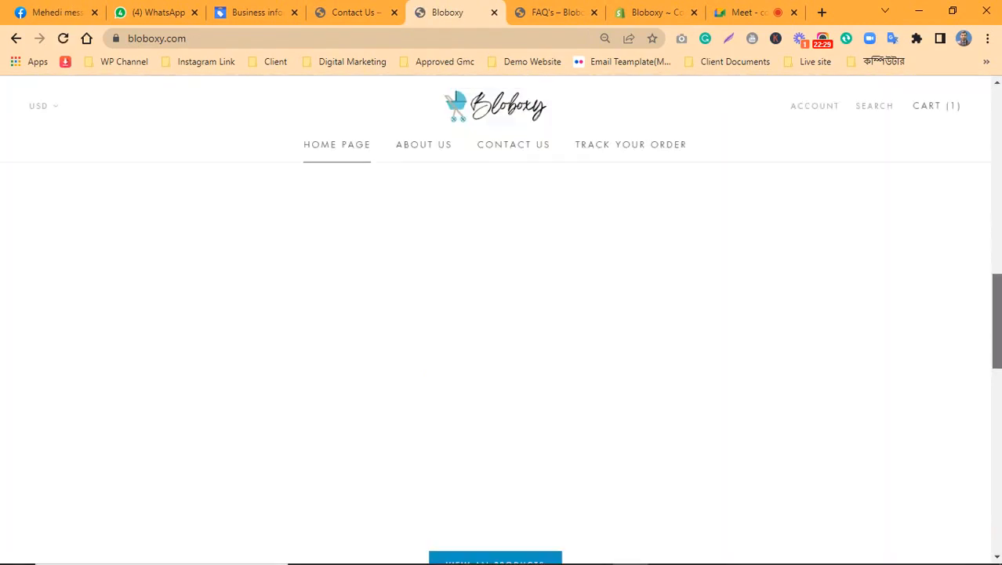
scroll(502, 360, down, 10)
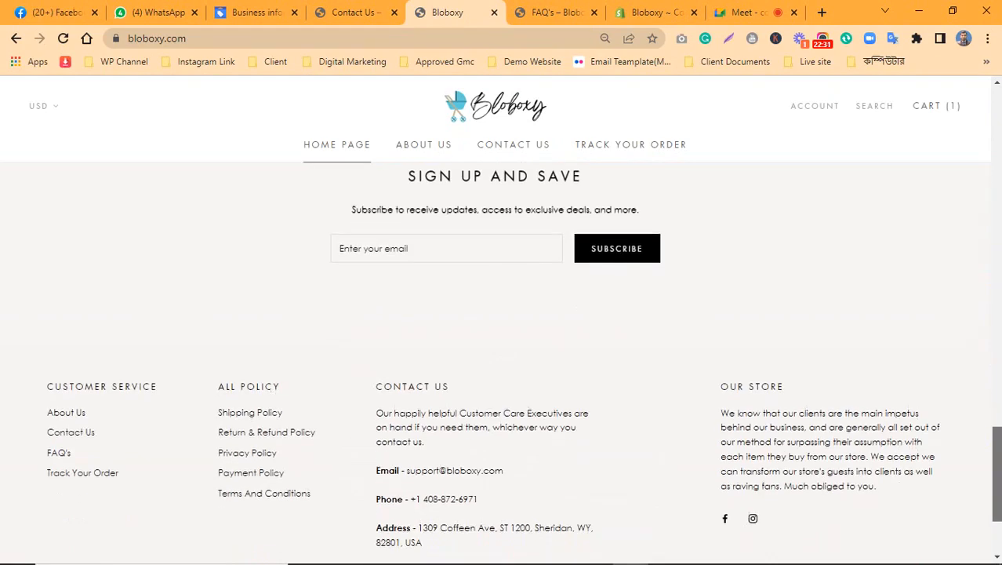
scroll(840, 429, down, 3)
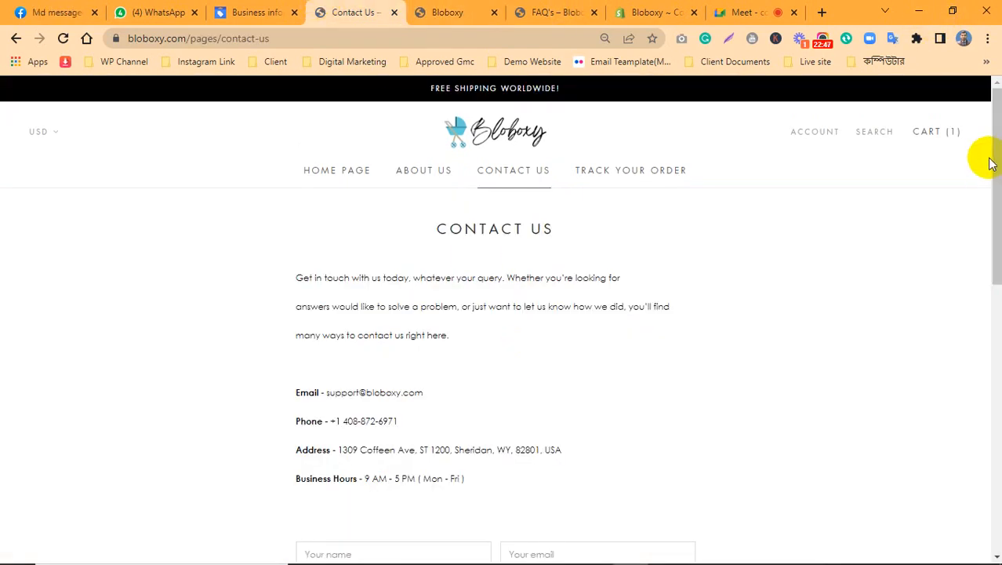
Examine the contact details, contact form and footer on the storefront Contact Us page
scroll(985, 171, down, 3)
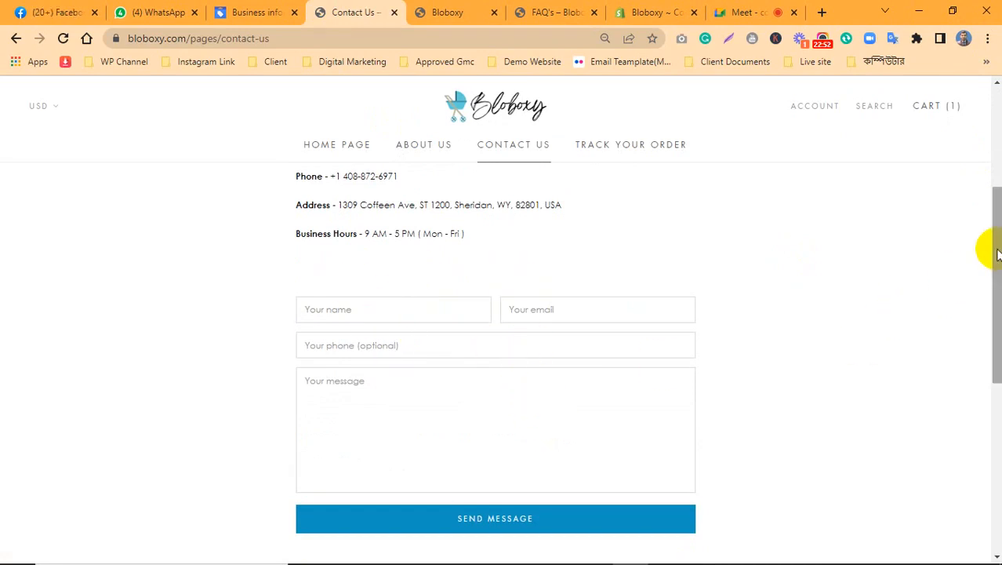
drag(997, 253, 994, 302)
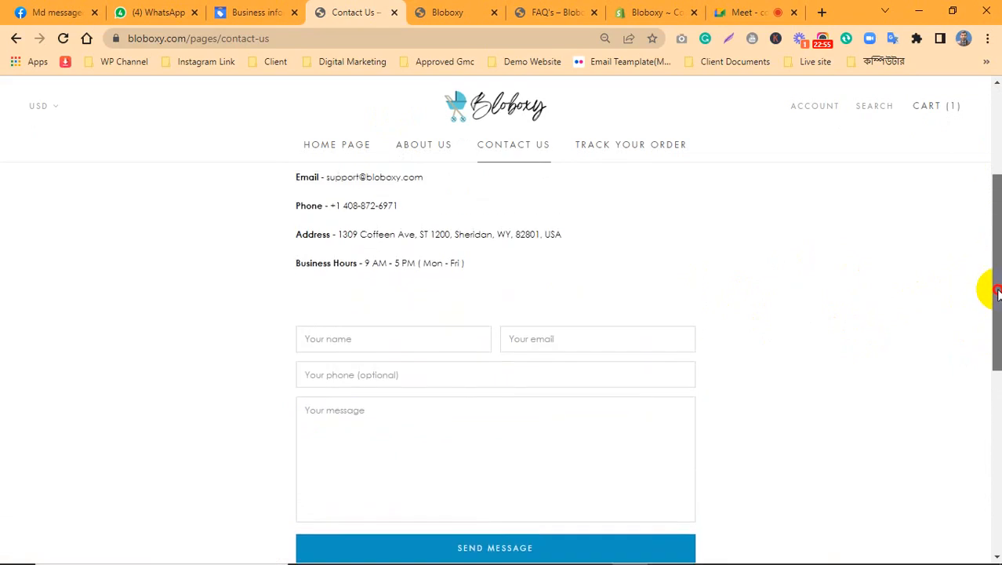
drag(989, 287, 997, 276)
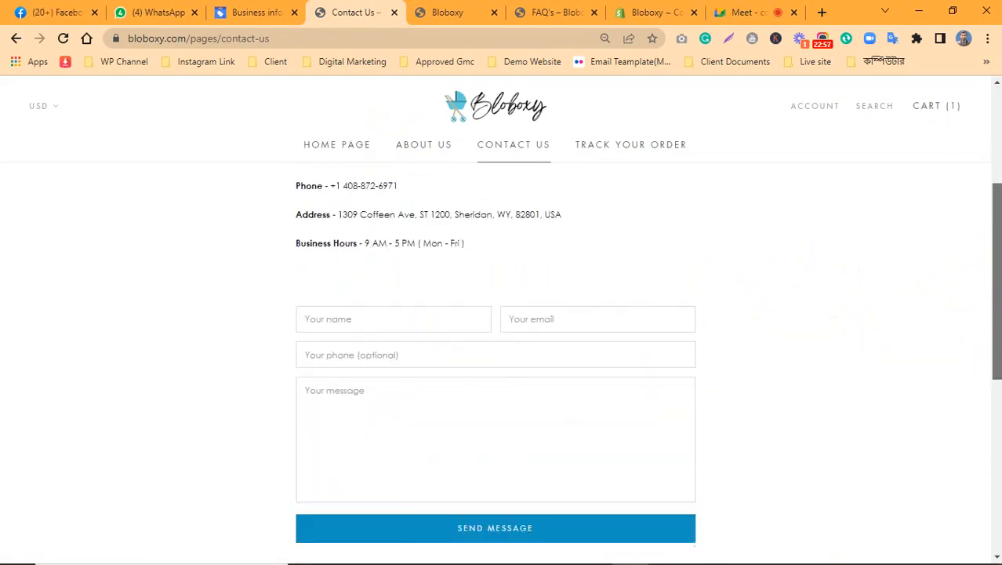
drag(995, 327, 994, 392)
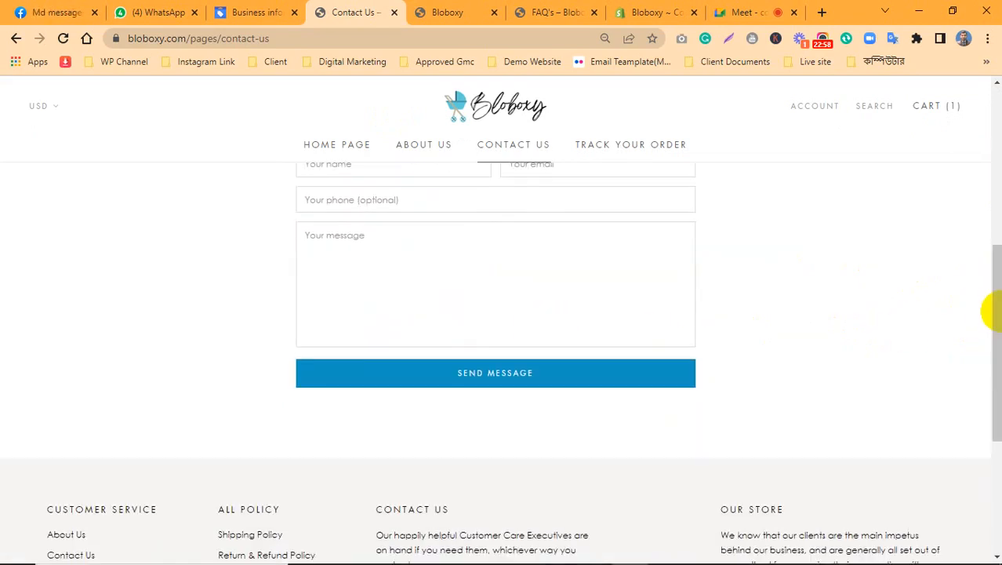
drag(991, 307, 982, 477)
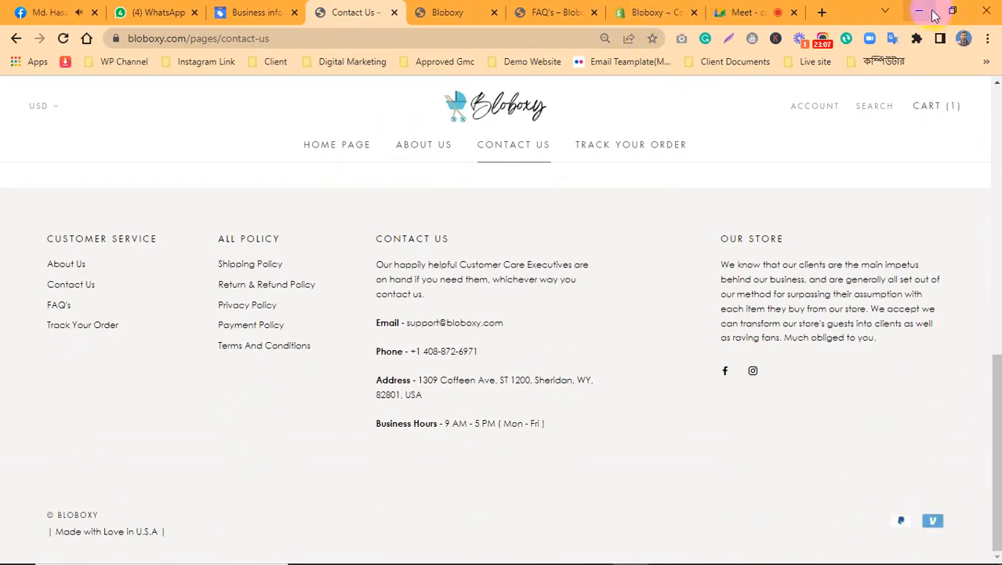
Switch to File Explorer and open Shopify Payment code.txt from the Downloads folder
click(921, 12)
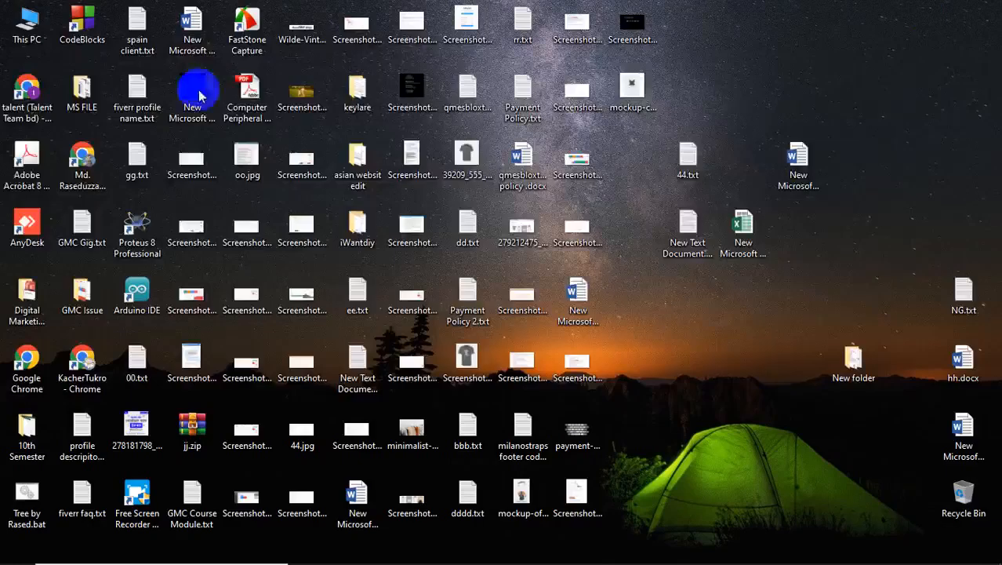
double_click(39, 39)
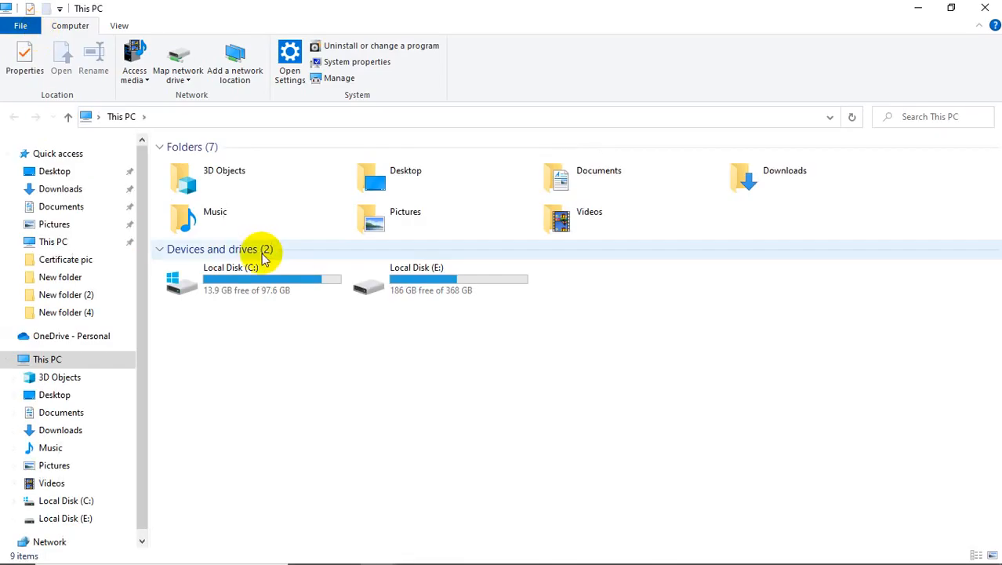
click(67, 196)
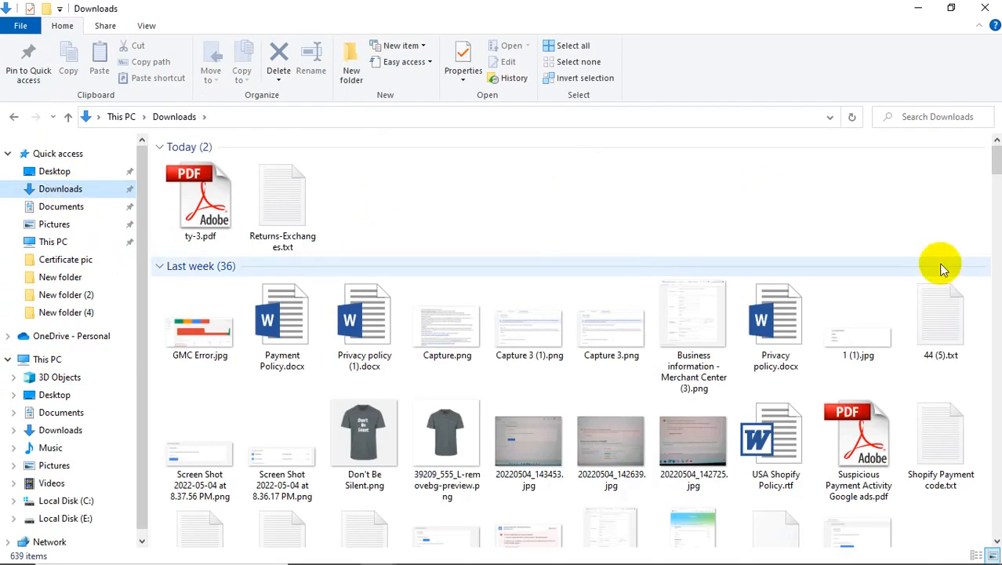
drag(996, 168, 996, 182)
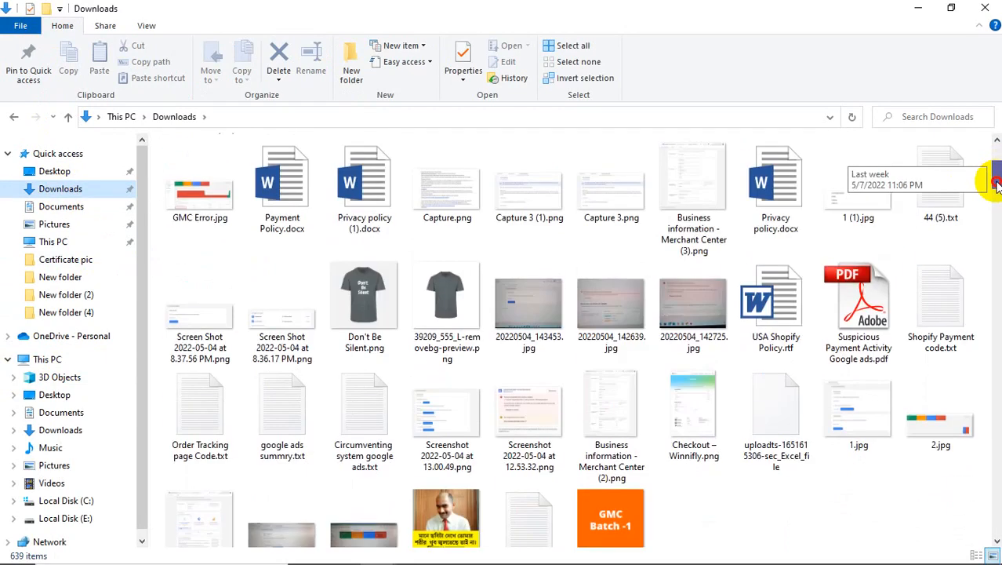
click(937, 292)
key(Return)
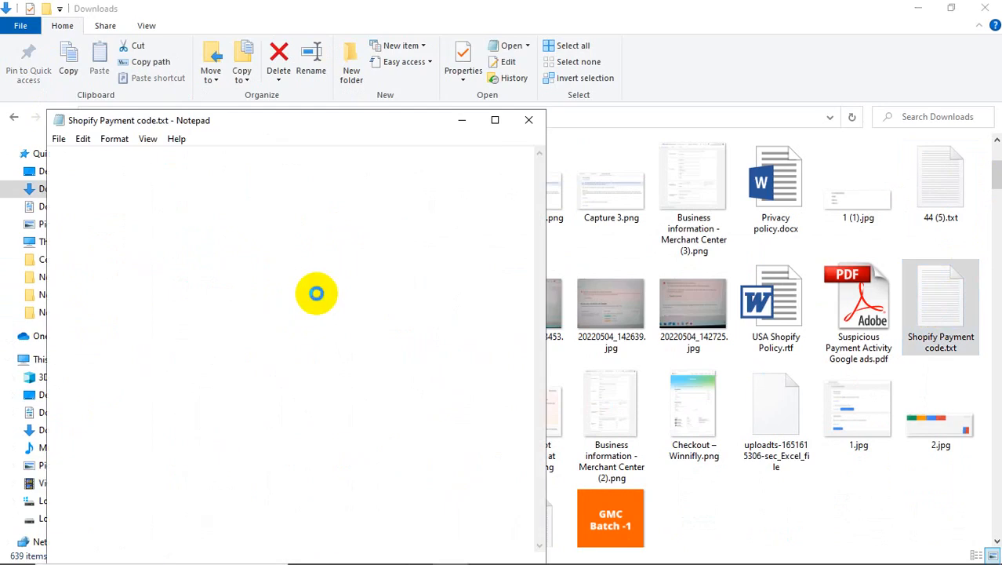
Copy both lines of the enabled payment types code, and put away the text file and File Explorer
drag(245, 165, 54, 153)
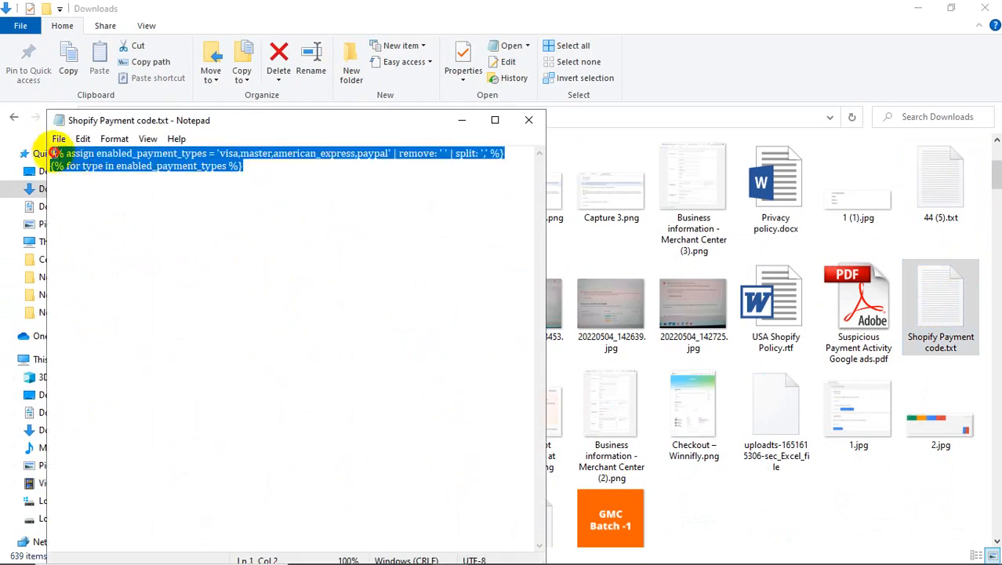
right_click(79, 154)
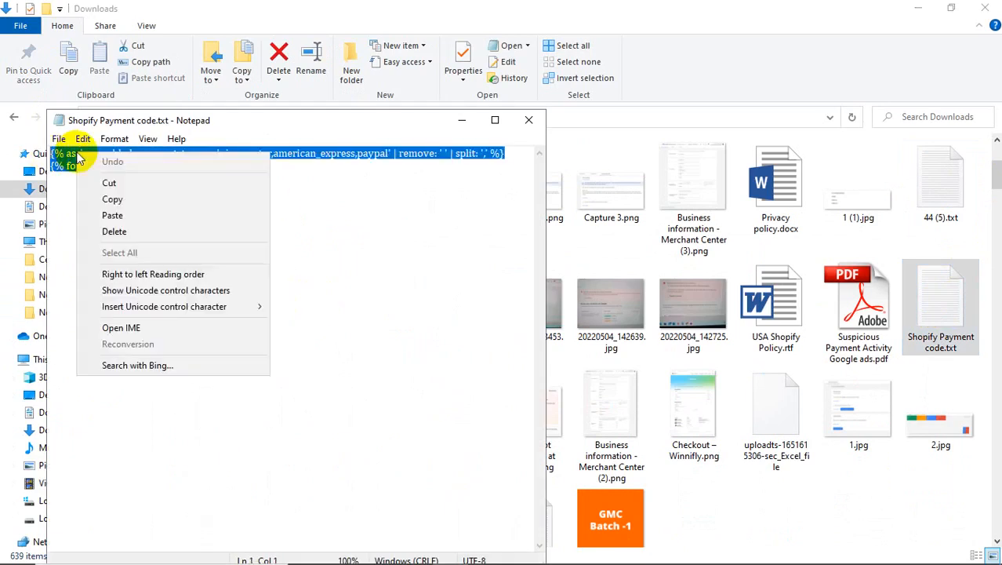
click(83, 197)
click(529, 120)
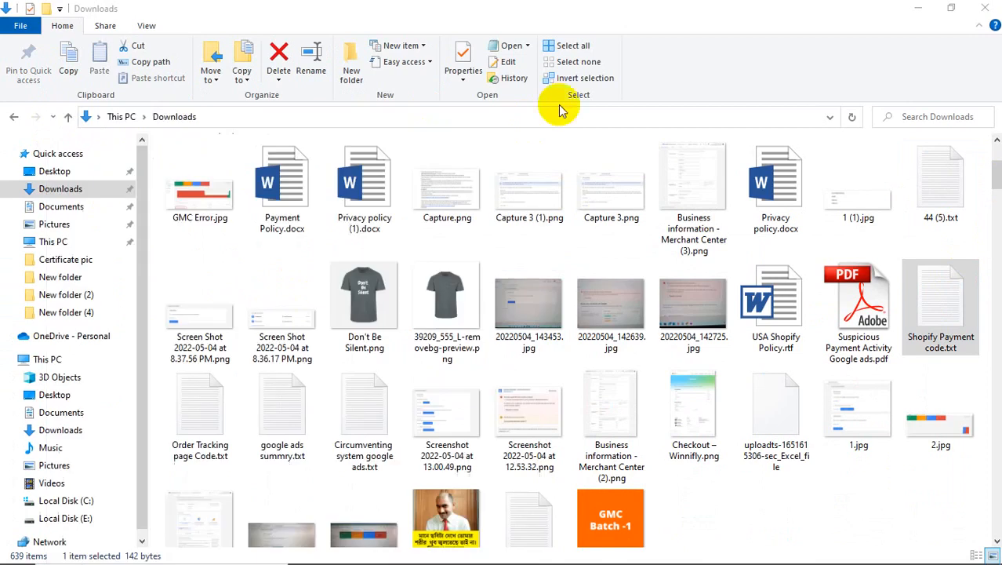
click(917, 8)
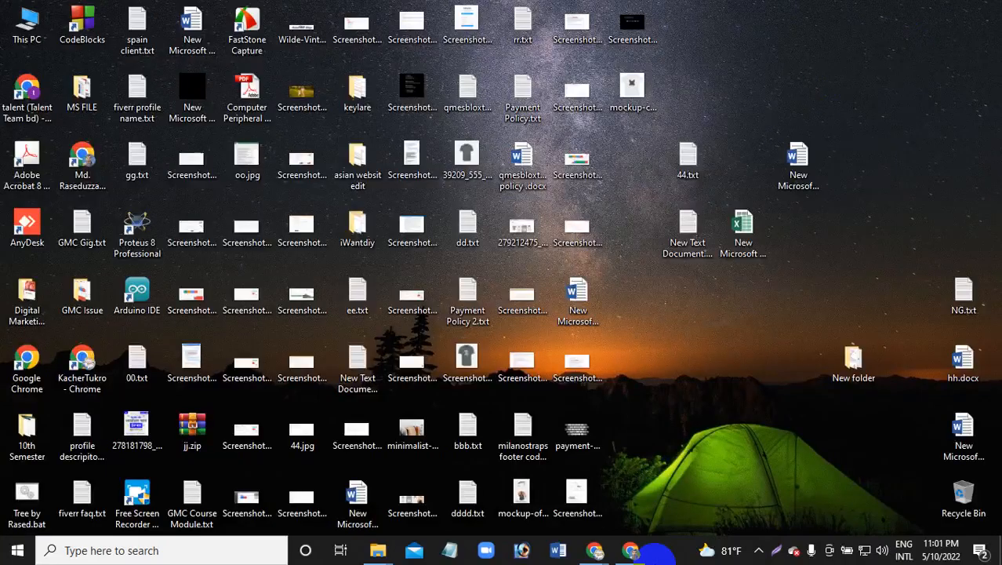
Return to Chrome and admit the waiting participant to the Google Meet call
click(643, 551)
click(743, 9)
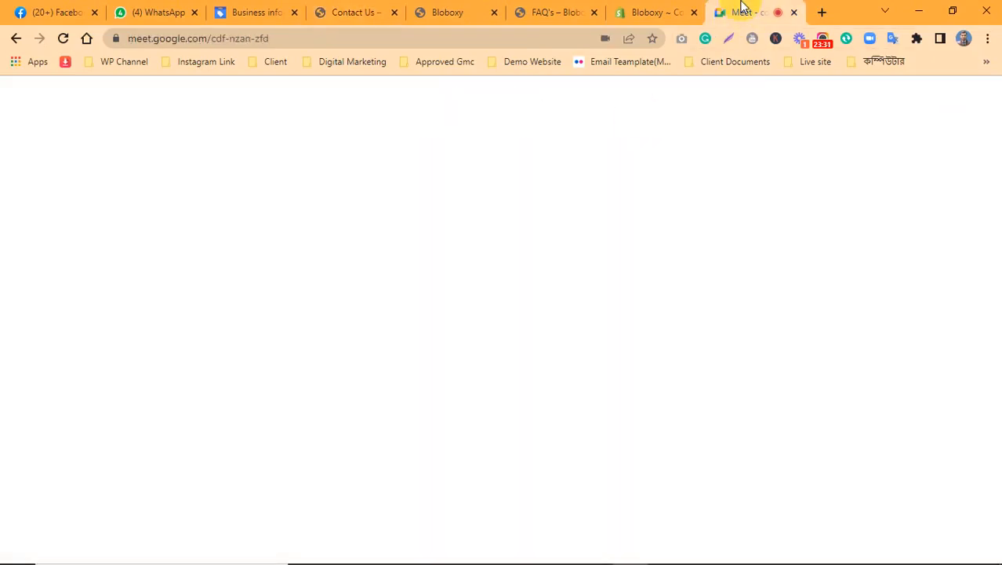
click(657, 162)
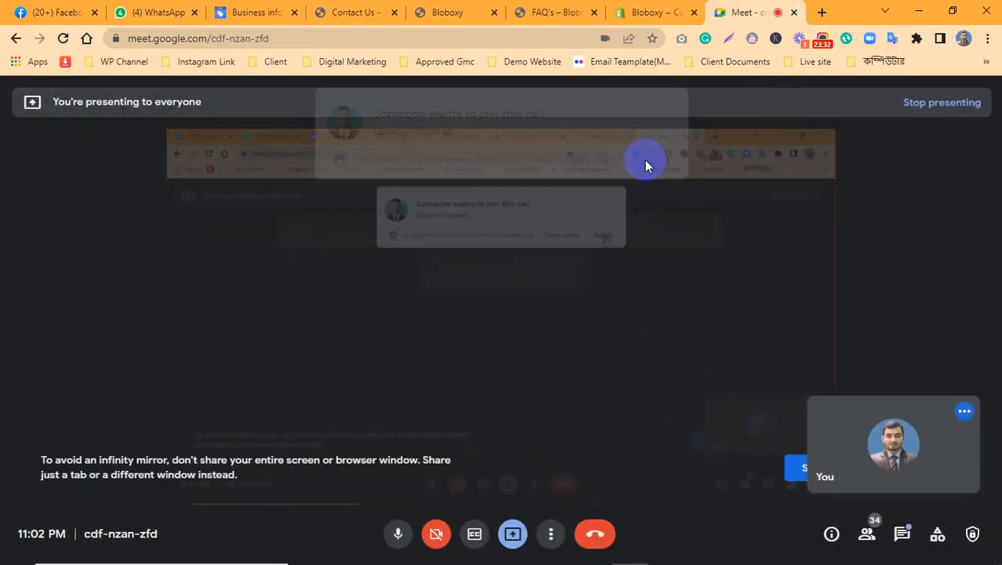
Switch to the Shopify admin and open the Online Store's themes
click(647, 6)
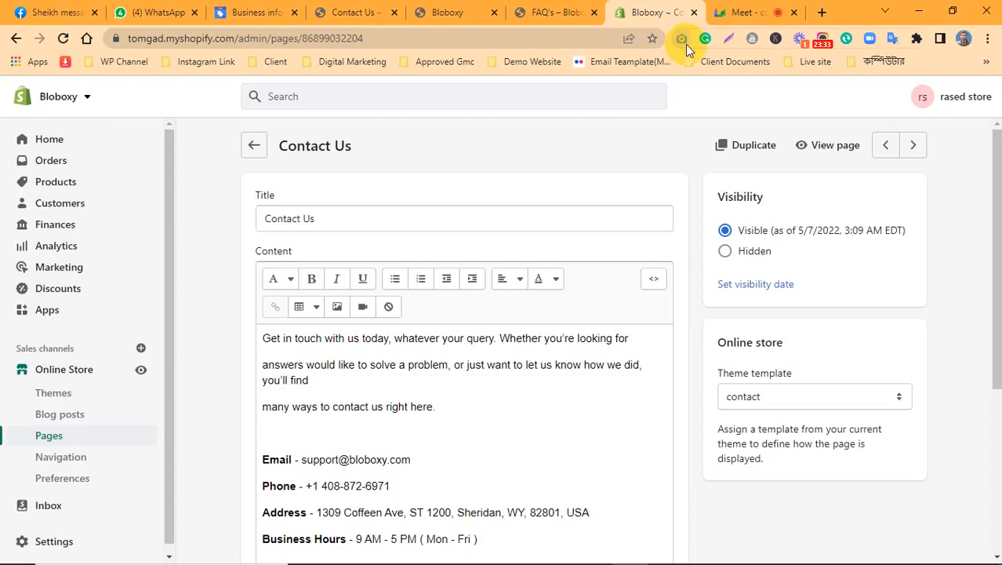
click(31, 541)
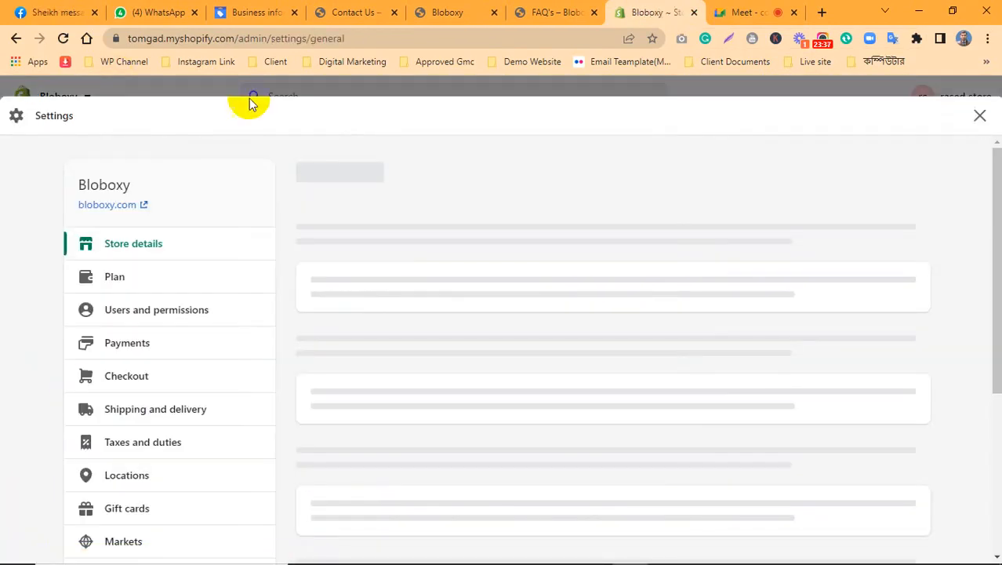
click(978, 117)
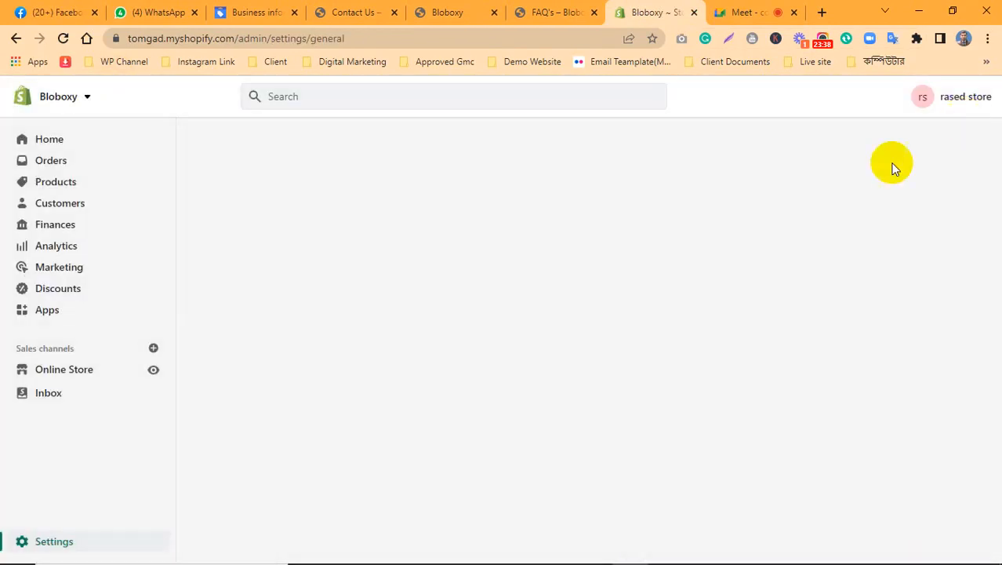
click(46, 375)
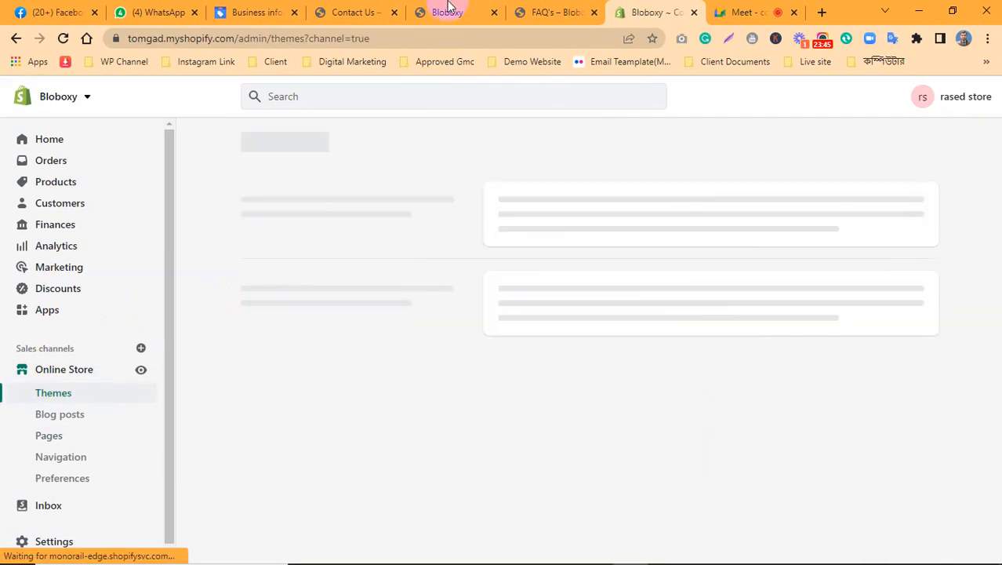
Check the payment icons in the Bloboxy home page footer and return to the Shopify themes page
click(449, 9)
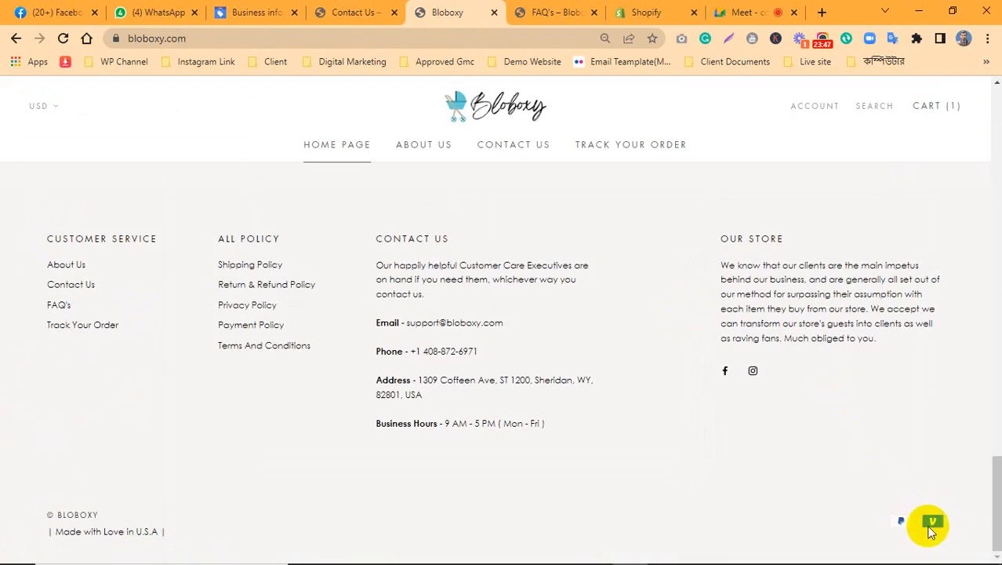
click(710, 8)
click(642, 9)
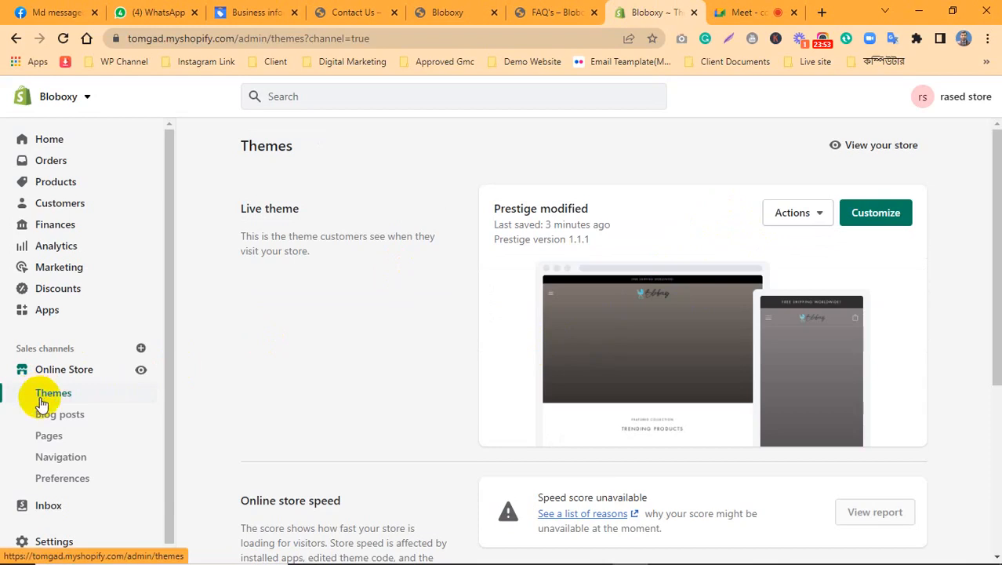
Open the footer.liquid section in the live Prestige modified theme's code and search it for "payment"
click(820, 213)
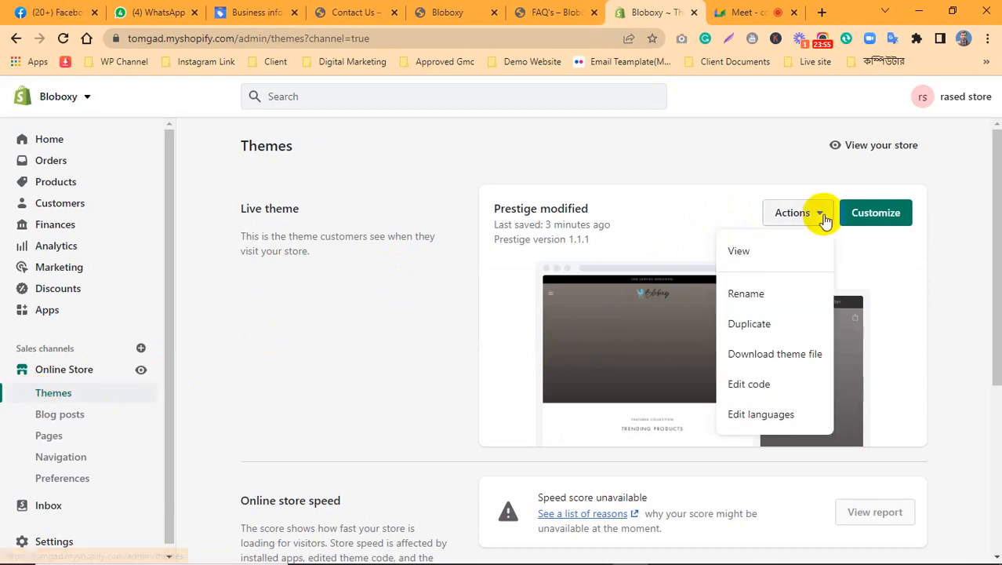
click(746, 384)
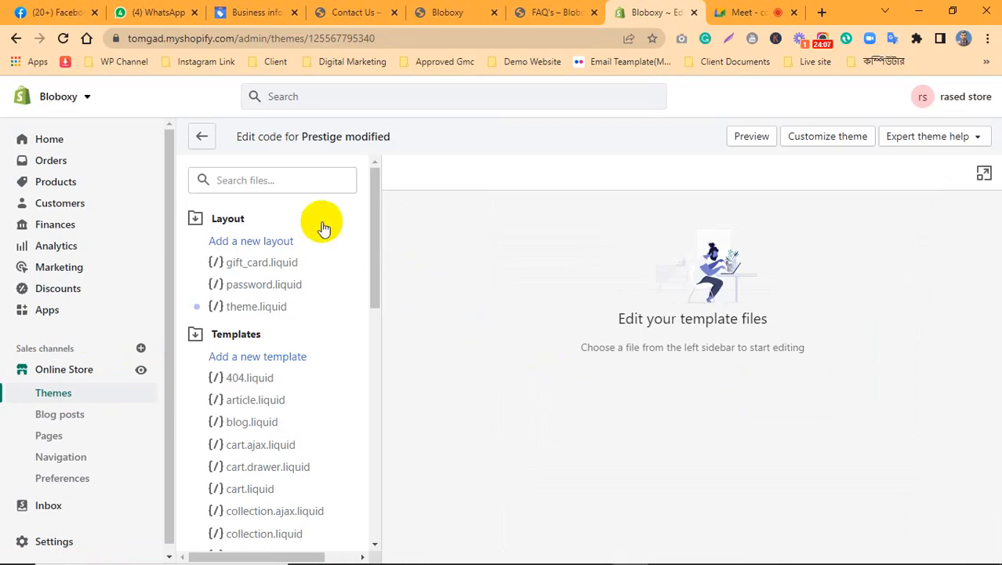
click(268, 180)
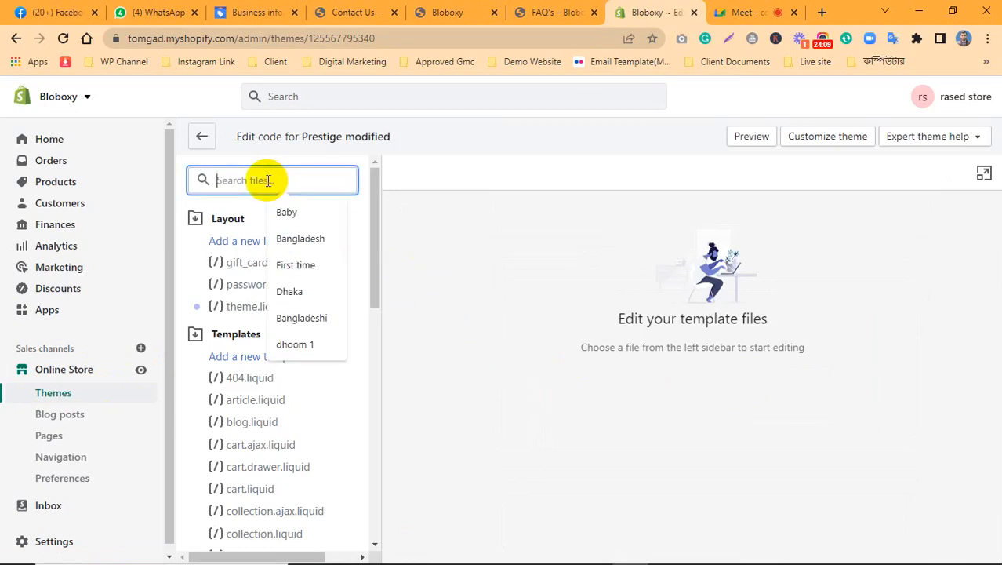
text(f)
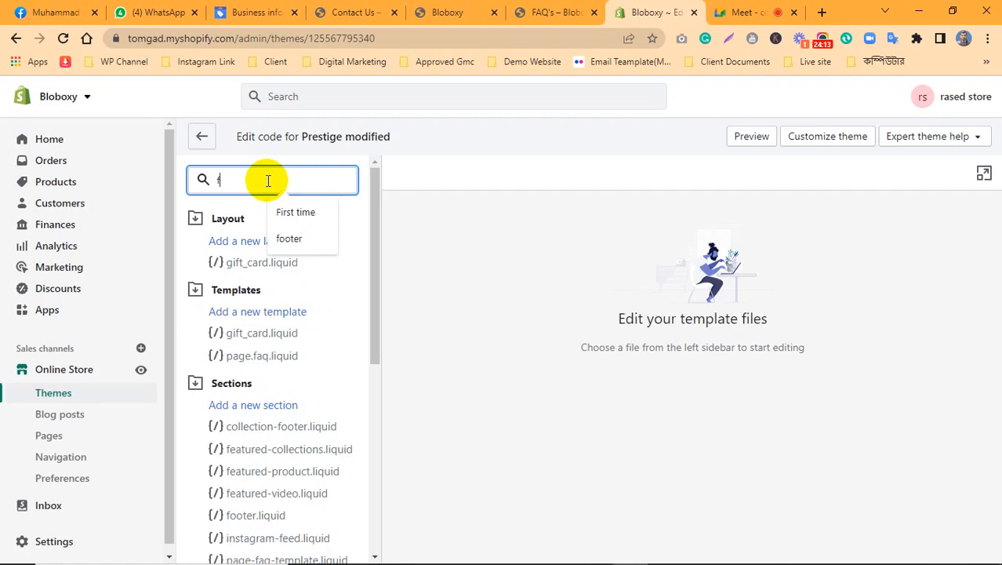
text(ooter)
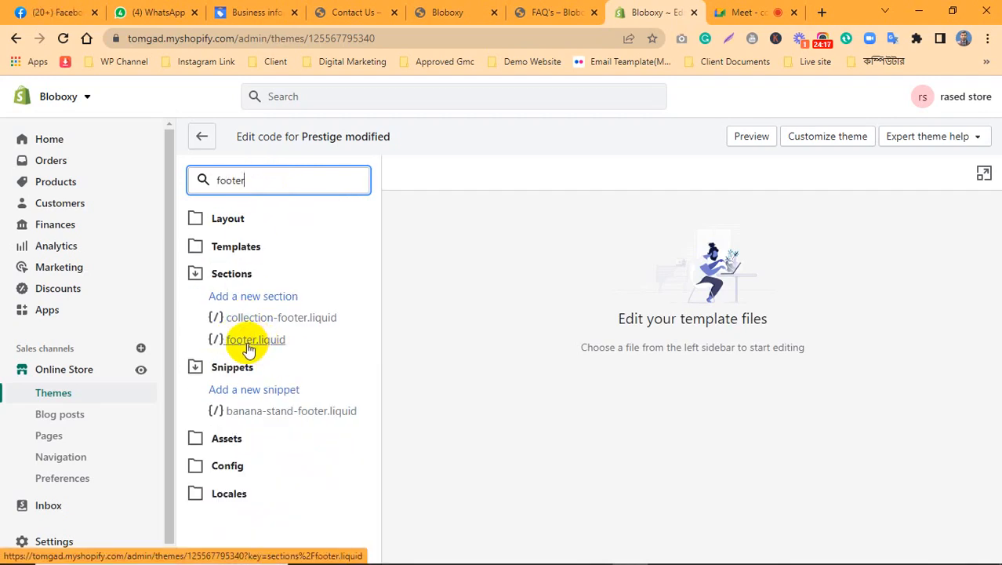
click(252, 350)
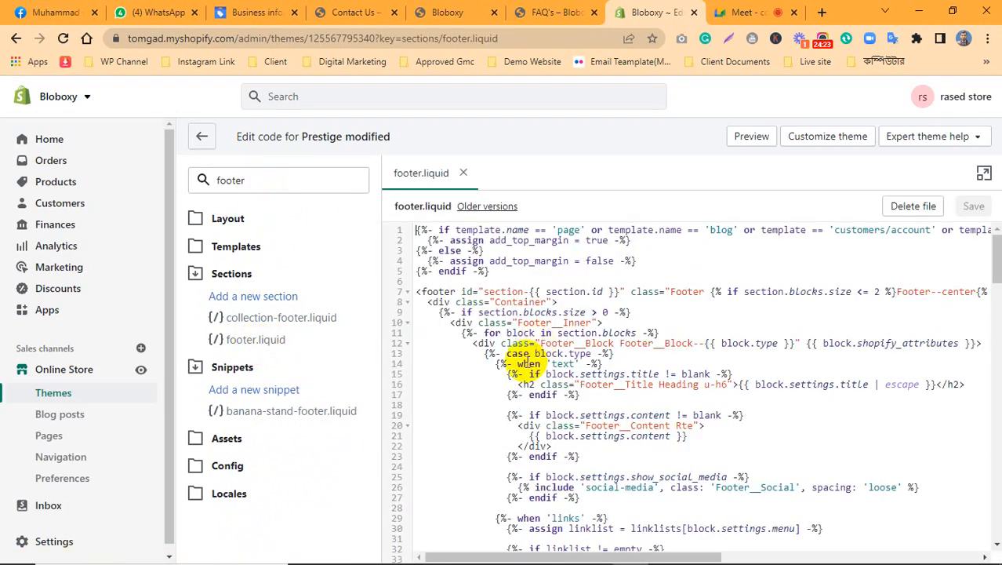
key(ctrl+f)
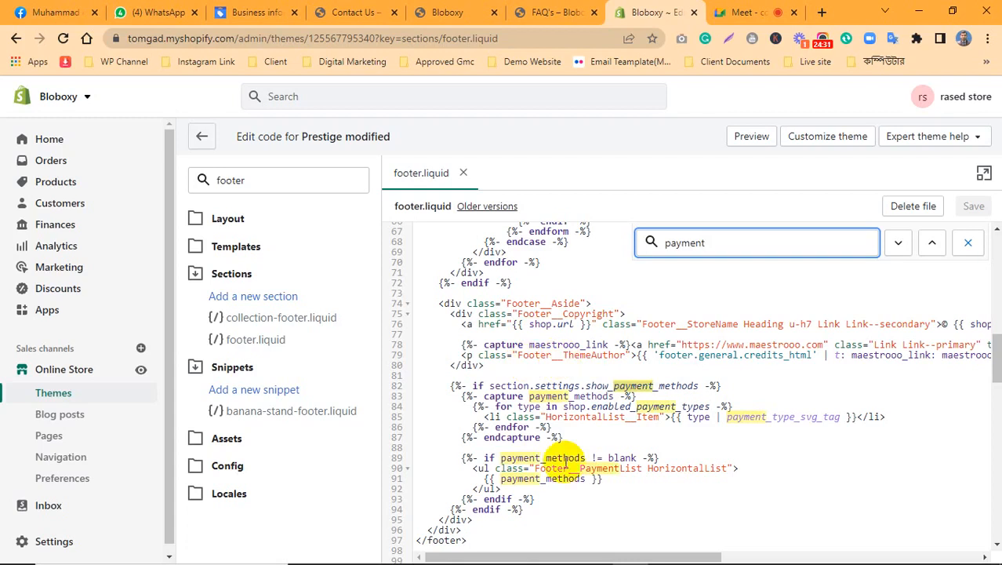
Insert blank lines above and below the shop.enabled_payment_types loop line in the payment methods block of footer.liquid
click(759, 394)
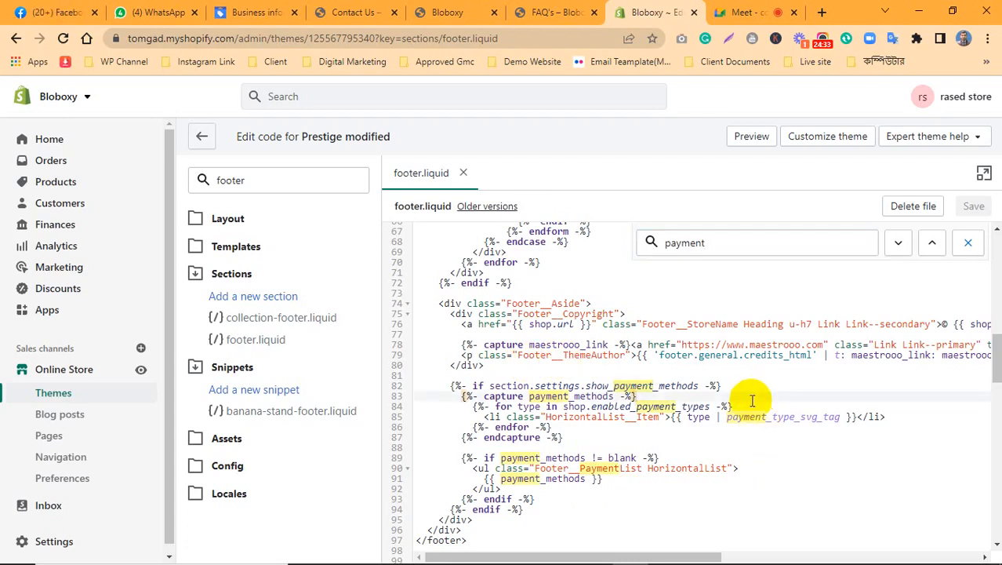
click(749, 448)
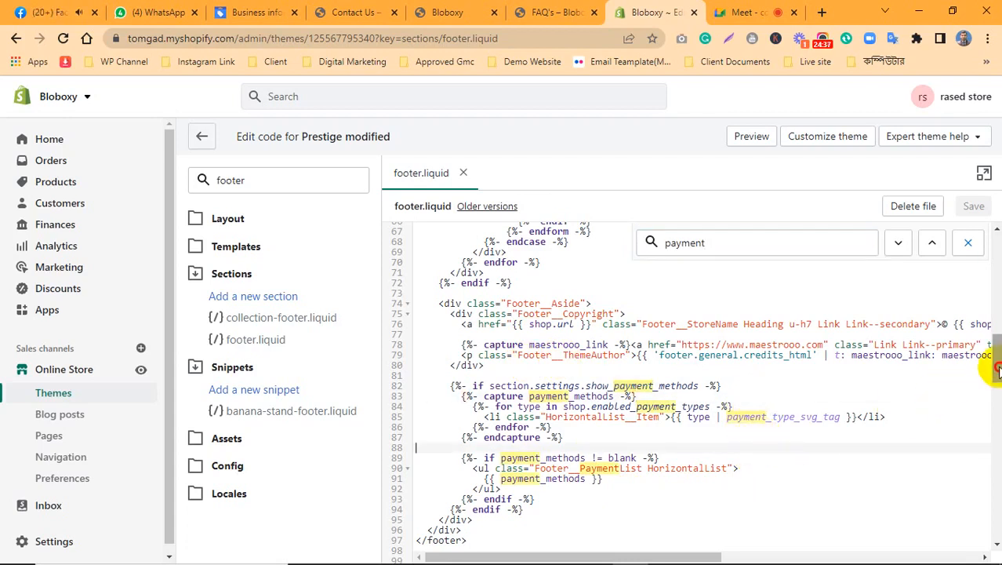
scroll(995, 368, down, 2)
click(853, 468)
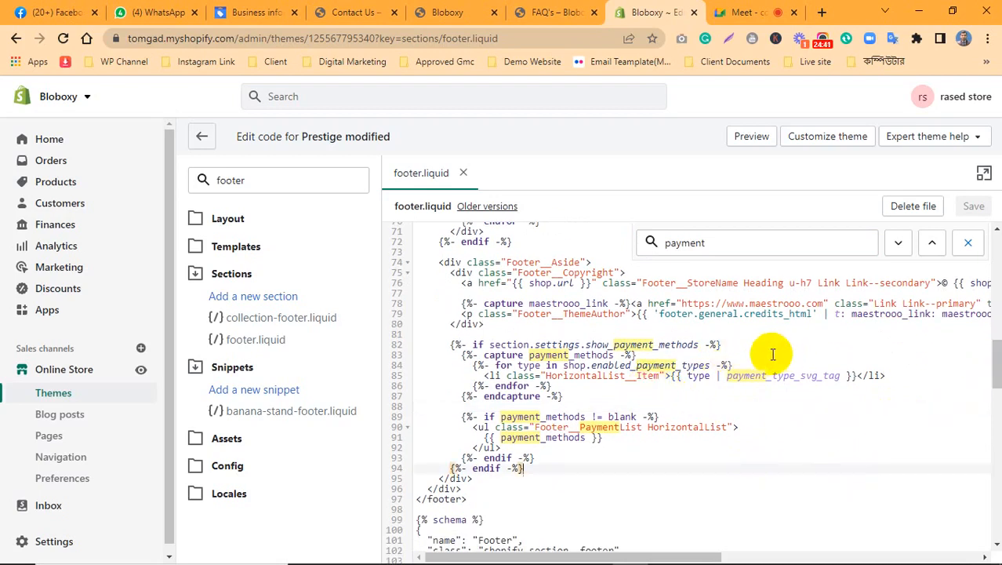
click(687, 355)
key(Return)
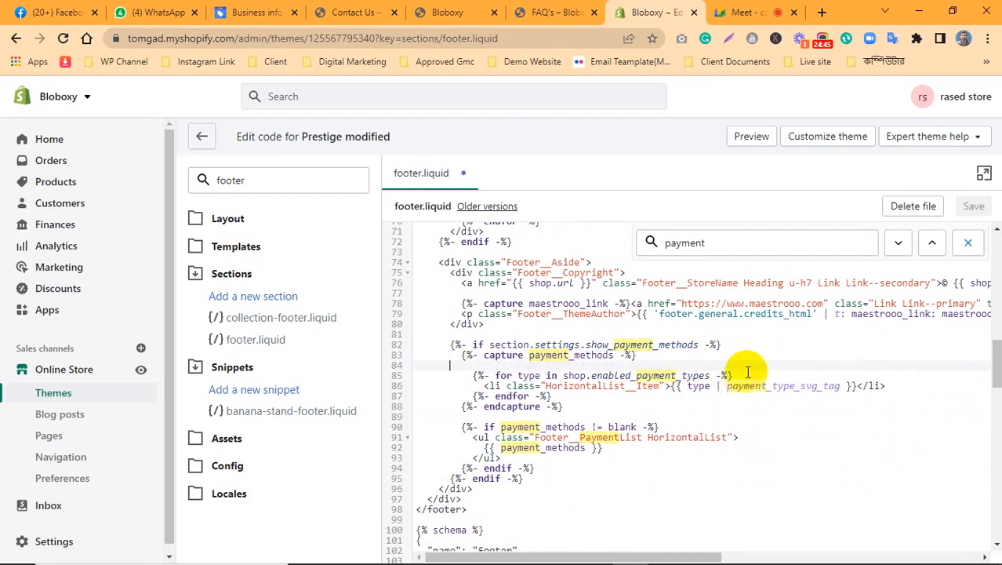
key(Return)
key(Return)
click(750, 395)
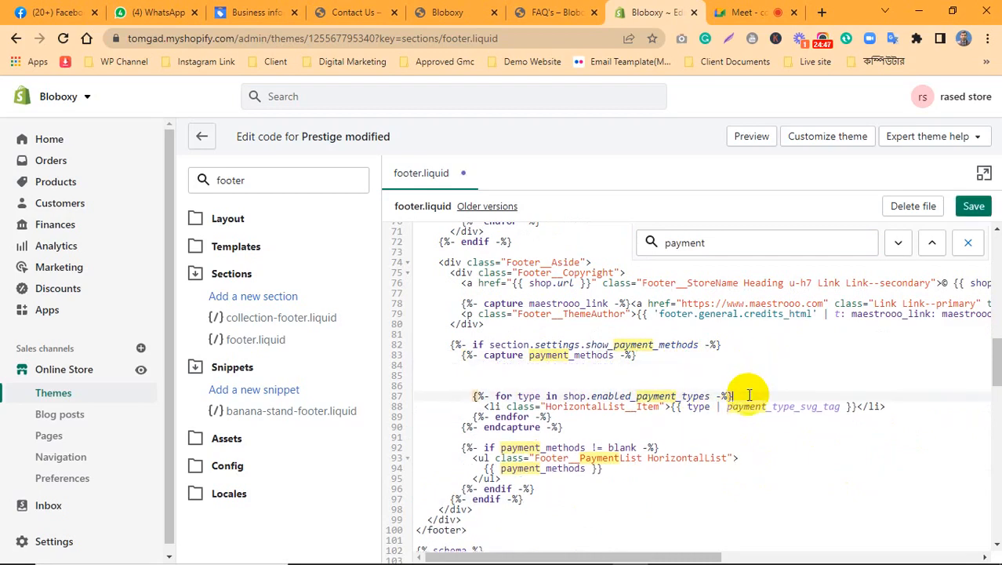
key(Return)
key(Return)
key(Return)
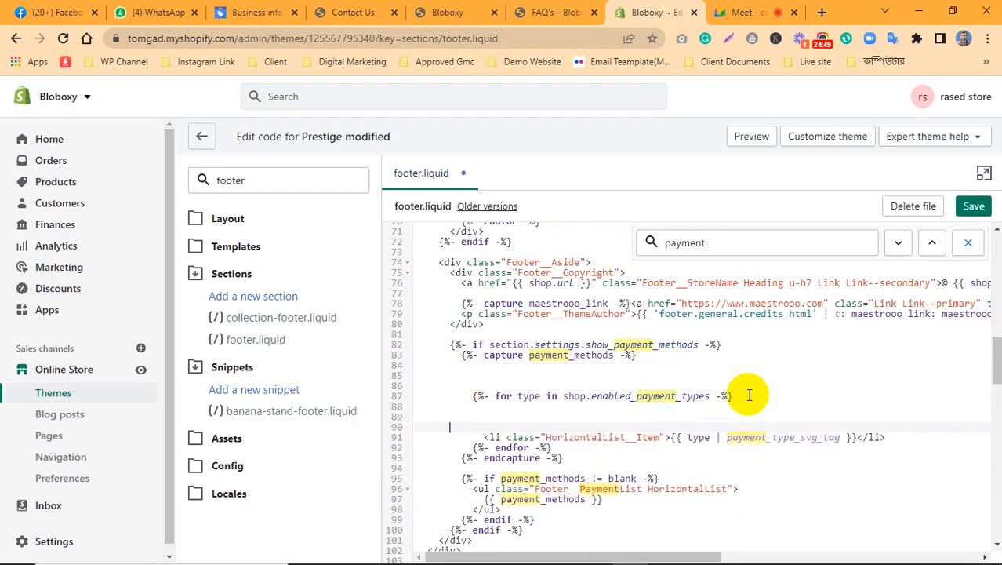
key(Return)
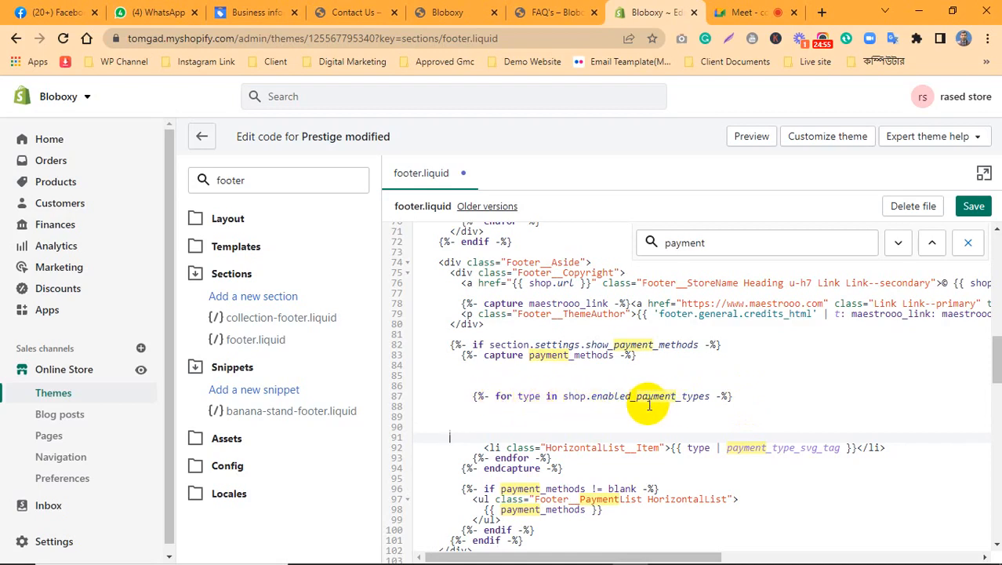
Replace the shop.enabled_payment_types loop line with the copied code assigning 'visa,master,american_express,paypal' to enabled_payment_types, and check the live footer's icons
click(726, 396)
drag(726, 396, 475, 395)
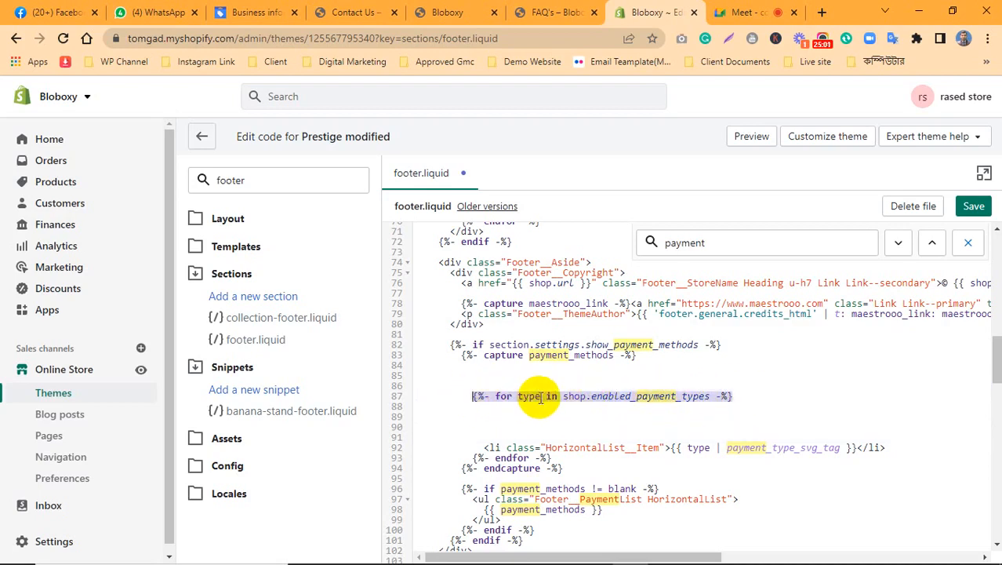
mouse_move(590, 552)
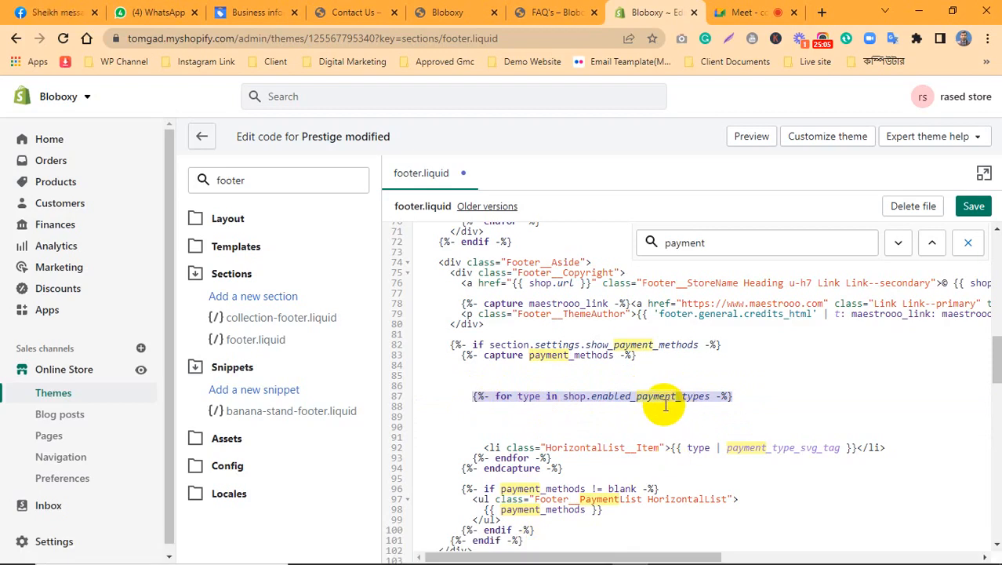
key(ctrl+v)
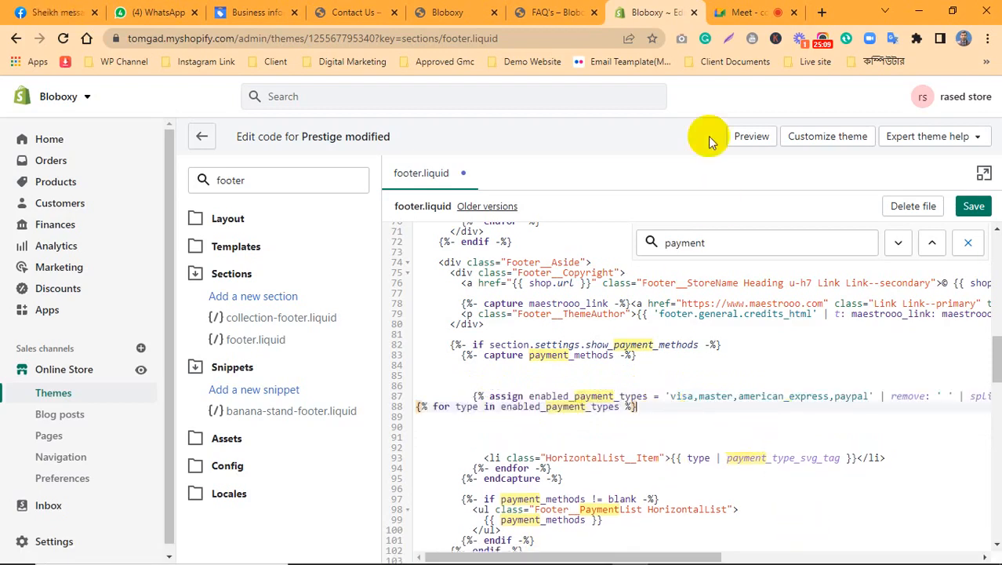
click(447, 12)
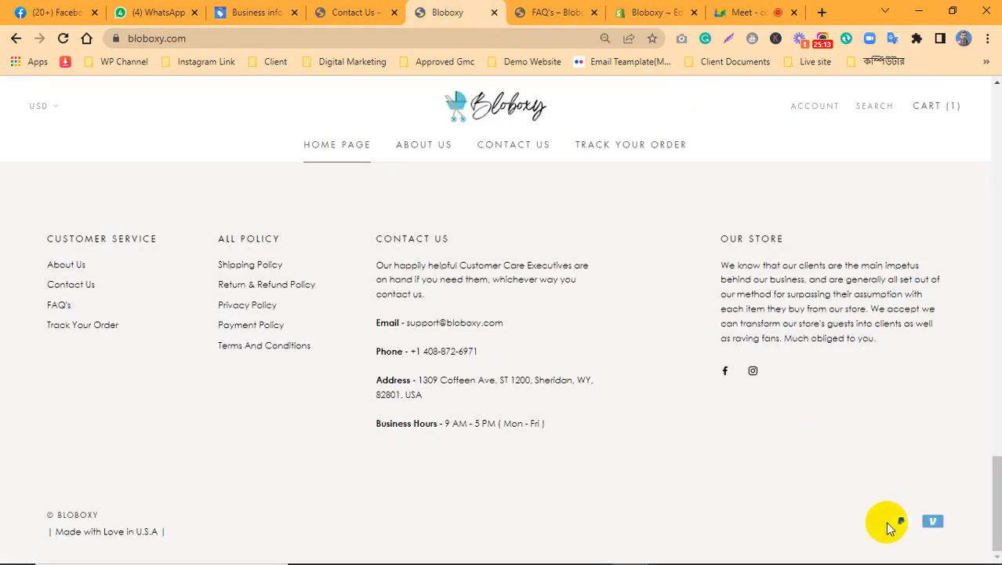
click(651, 10)
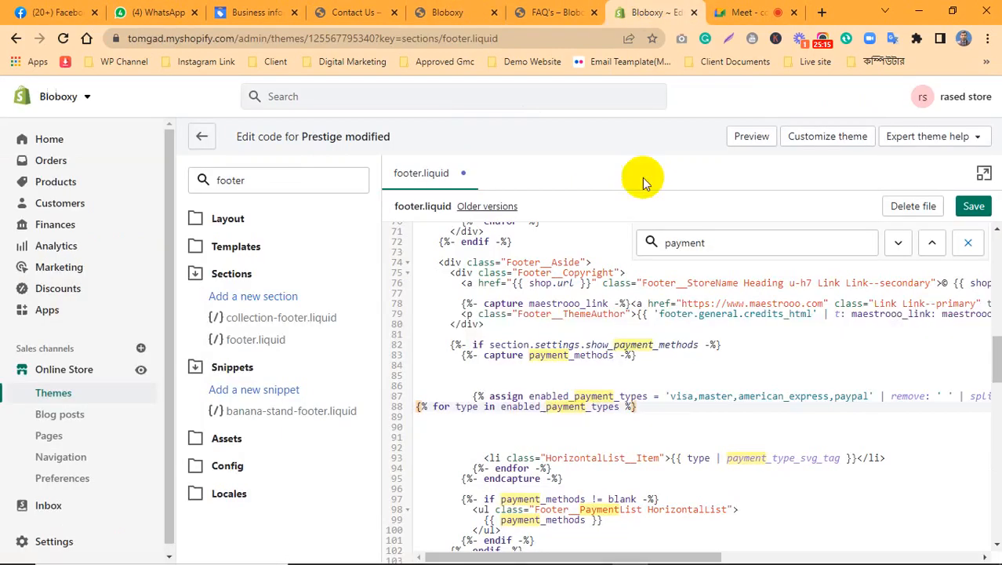
Remove visa, master and american_express from the enabled_payment_types list, leaving only 'paypal', and save footer.liquid
click(670, 397)
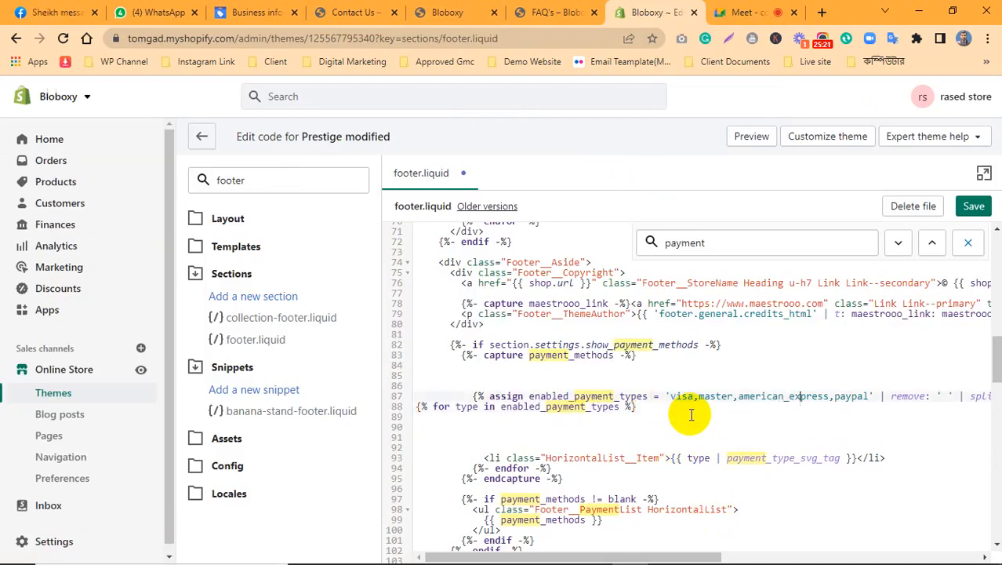
key(BackSpace)
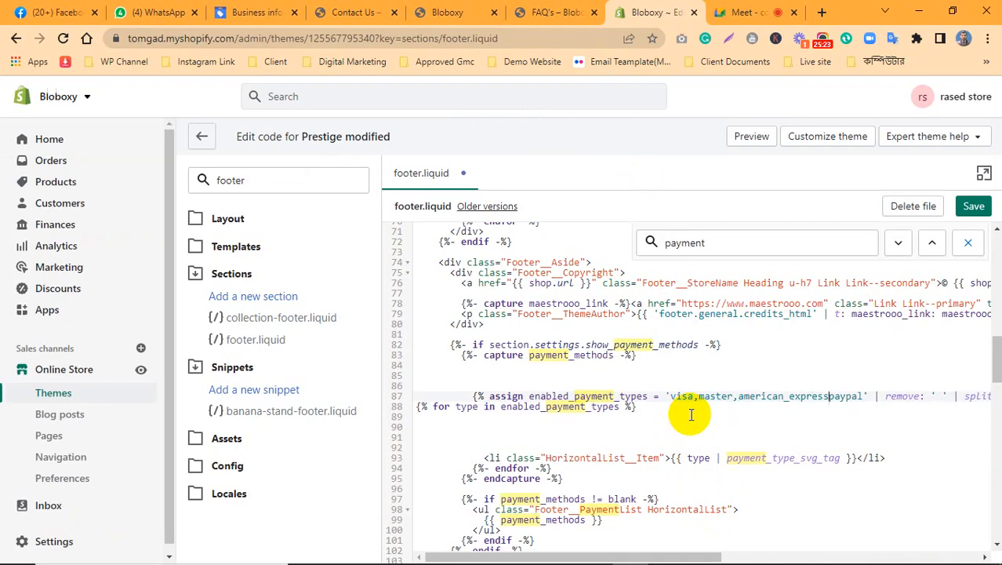
key(BackSpace)
key(BackSpace)
key(BackSpace)
key(BackSpace)
key(BackSpace)
key(BackSpace)
key(BackSpace)
key(BackSpace)
key(BackSpace)
key(BackSpace)
key(BackSpace)
key(BackSpace)
key(BackSpace)
key(BackSpace)
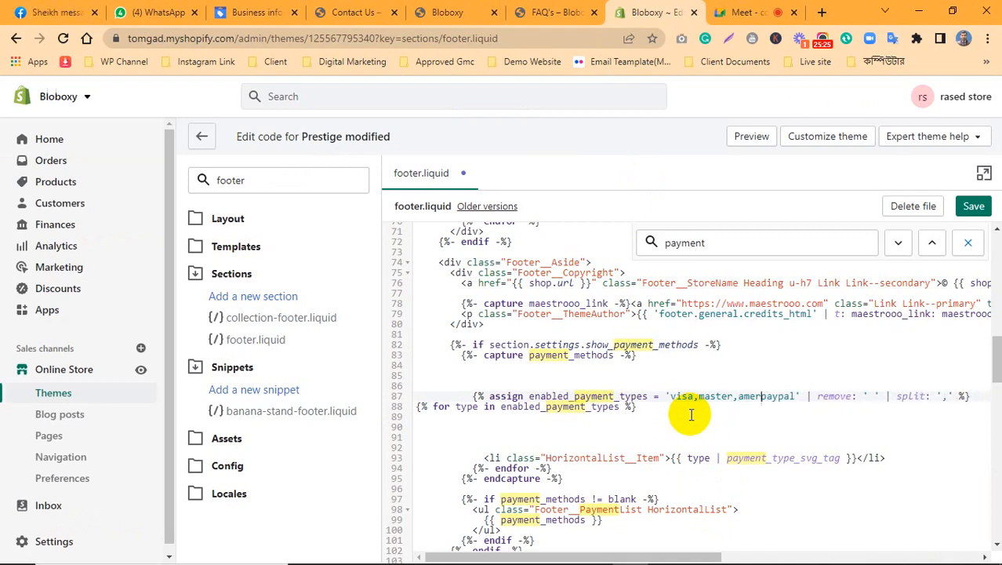
key(BackSpace)
key(BackSpace)
key(BackSpace)
key(BackSpace)
key(BackSpace)
key(BackSpace)
key(BackSpace)
key(BackSpace)
key(BackSpace)
key(BackSpace)
key(BackSpace)
key(BackSpace)
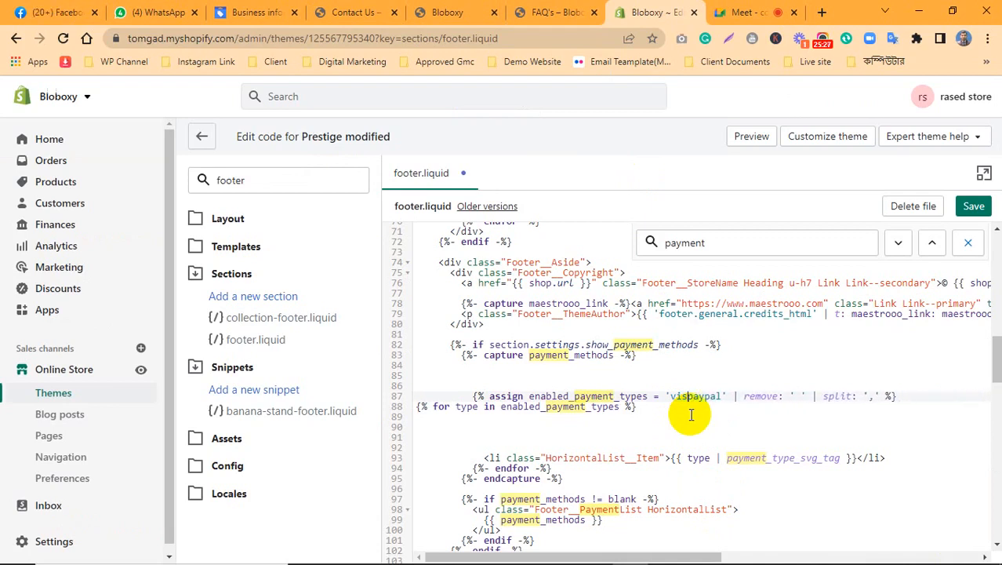
key(BackSpace)
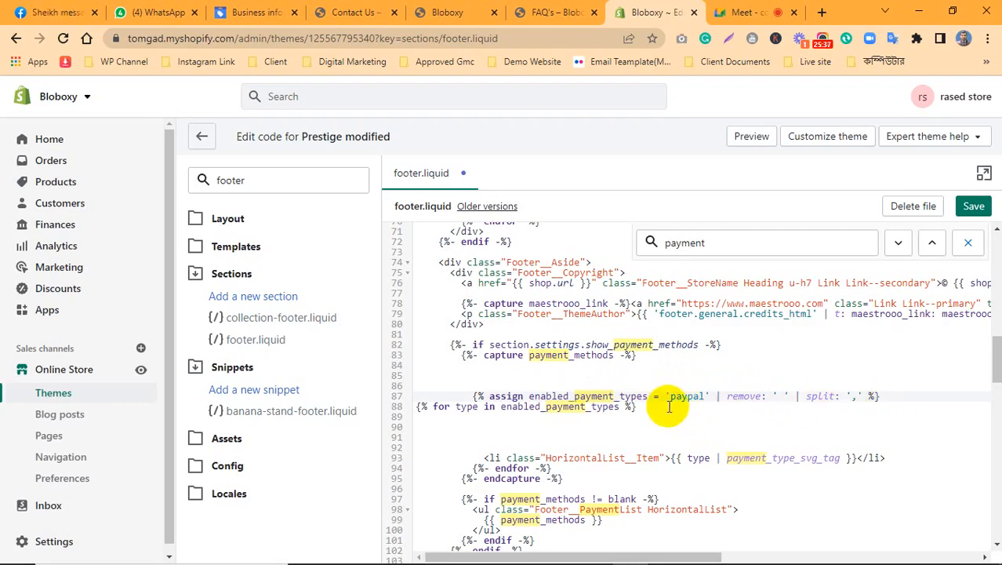
click(973, 207)
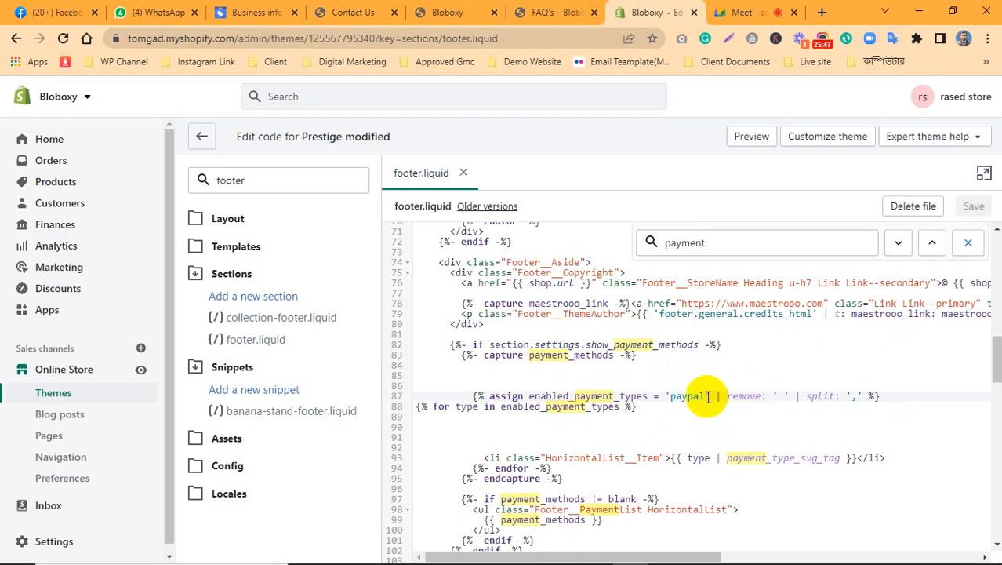
Compare the 'paypal' entry in the code with the Bloboxy home page footer and reload that page to check its payment icons
click(708, 397)
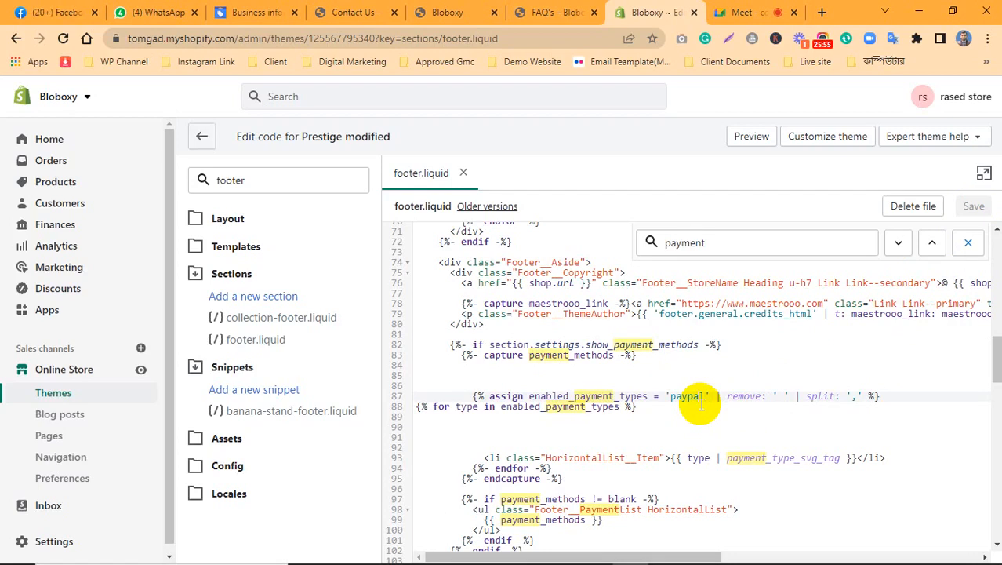
key(Down)
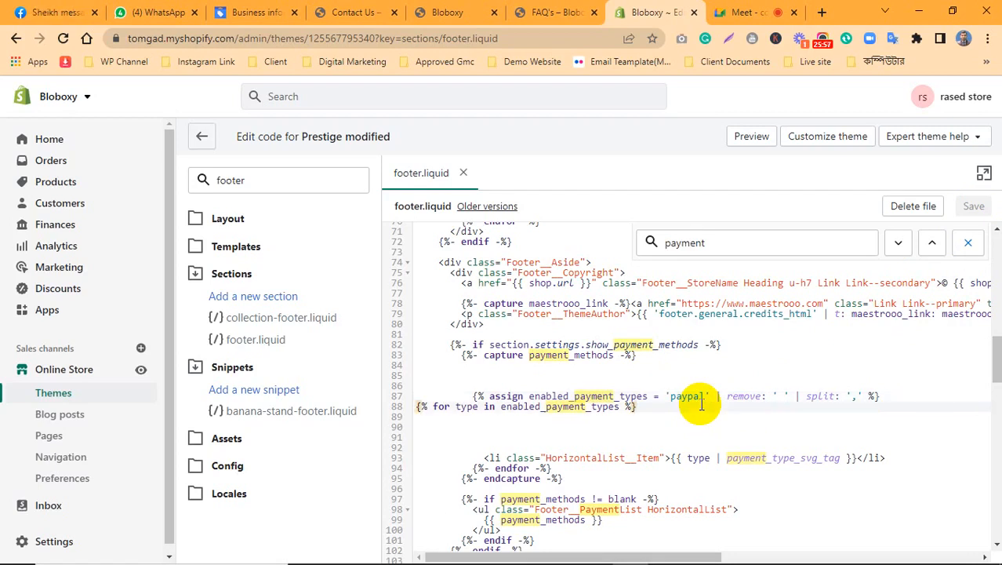
click(688, 396)
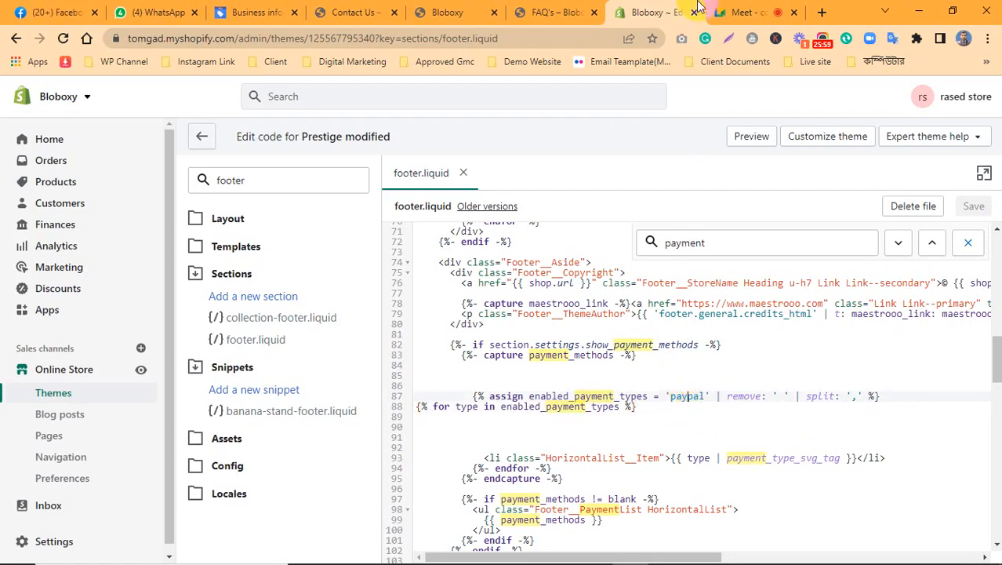
click(452, 12)
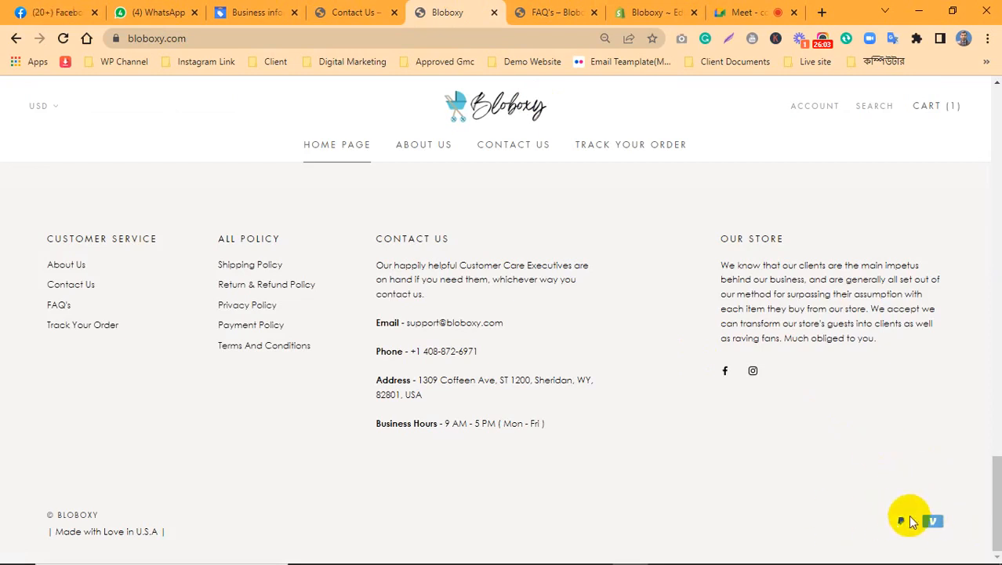
click(668, 9)
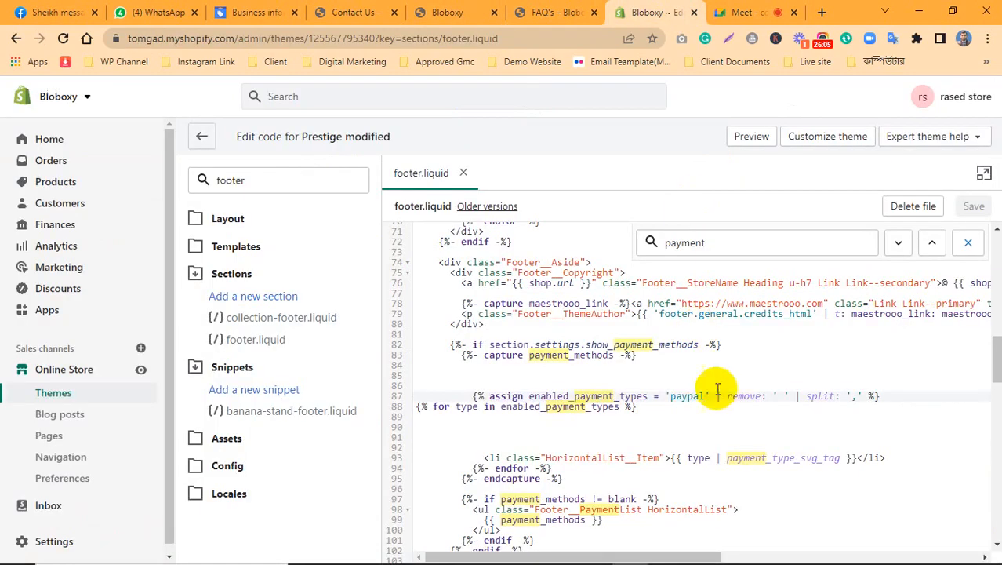
click(691, 407)
click(710, 396)
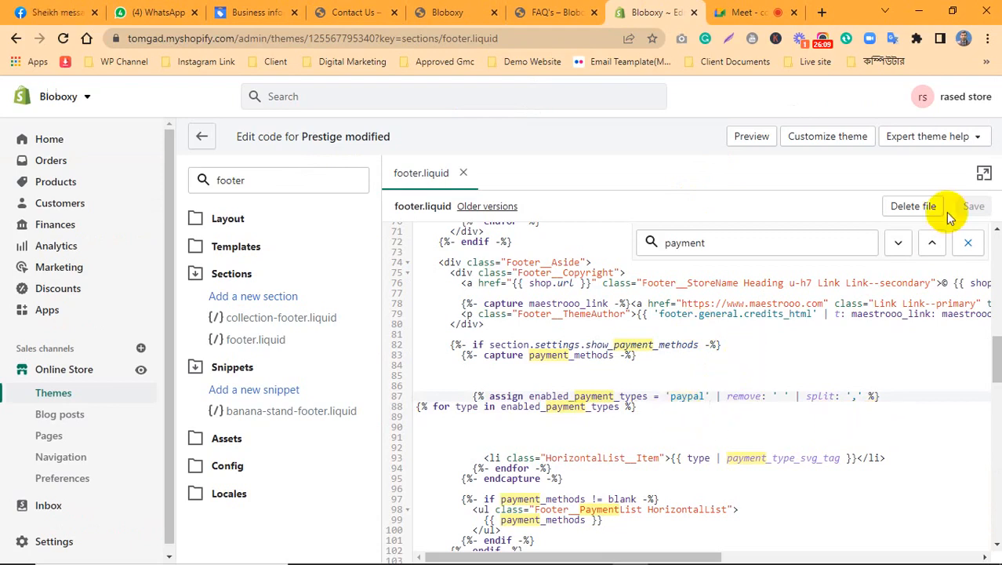
click(439, 13)
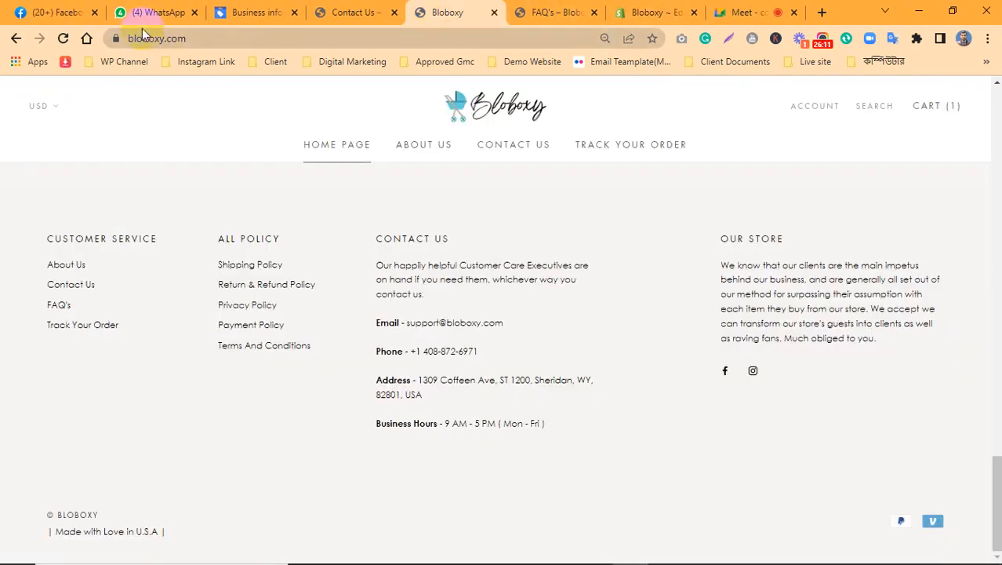
click(66, 37)
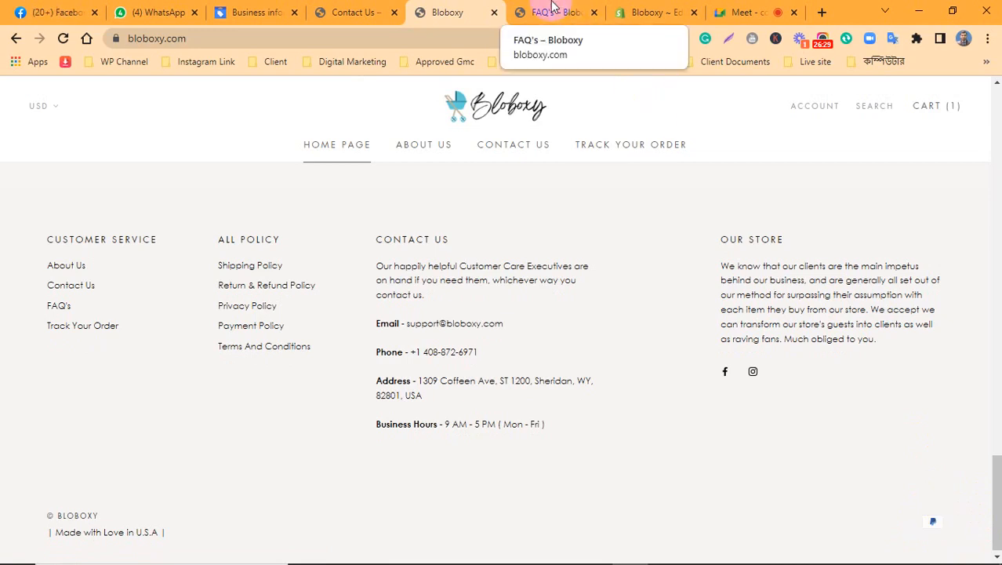
Extend the enabled_payment_types list in footer.liquid to 'paypal,visa,master,discover' and save the file
click(614, 8)
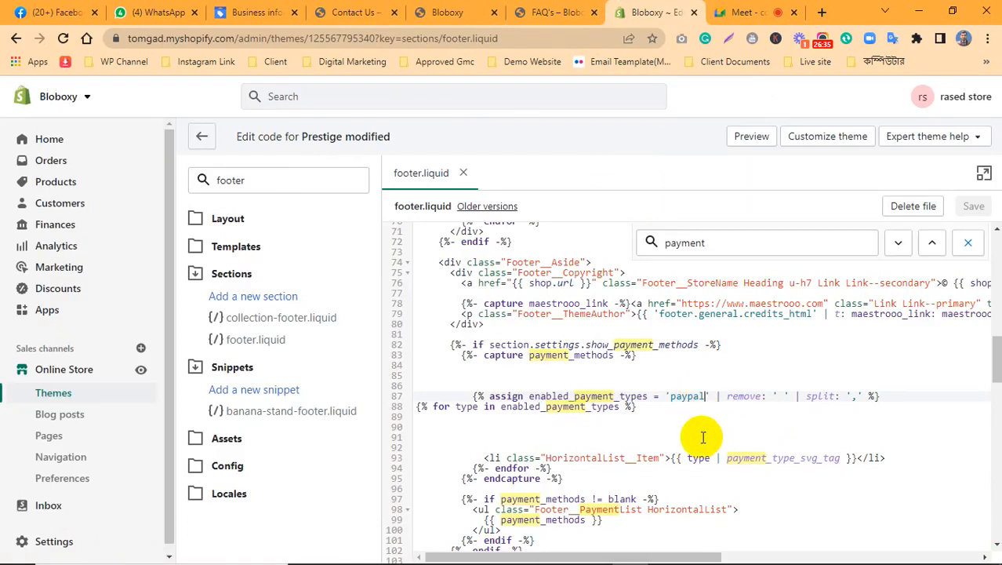
text(,visa,master,discover)
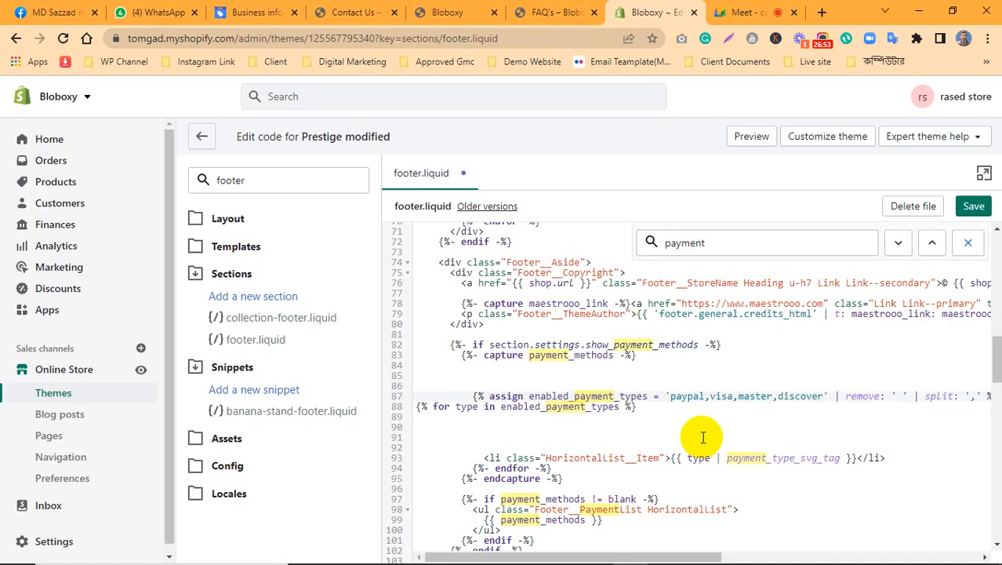
click(972, 209)
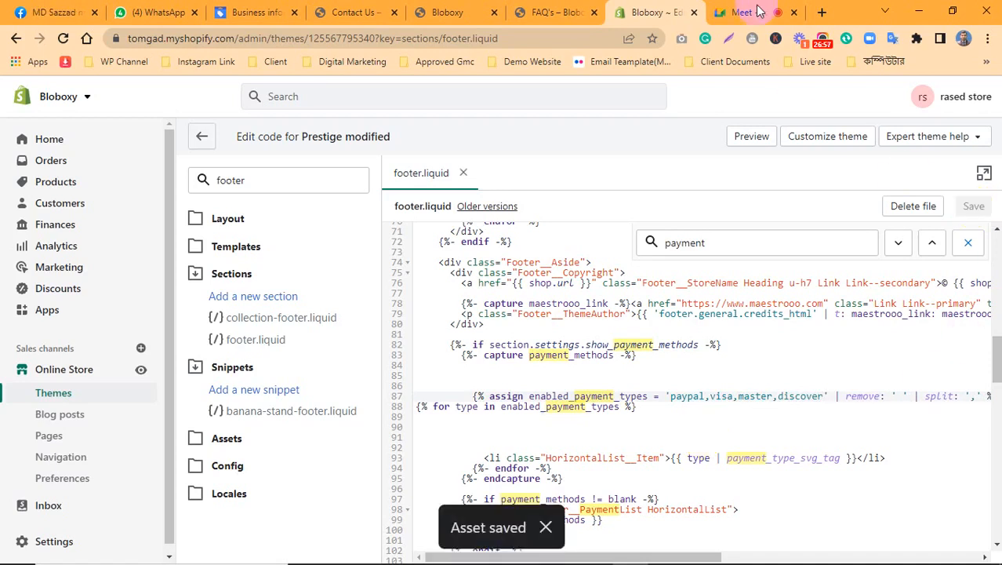
Reload the Bloboxy home page and examine the footer's payment icons with the extended list
click(345, 11)
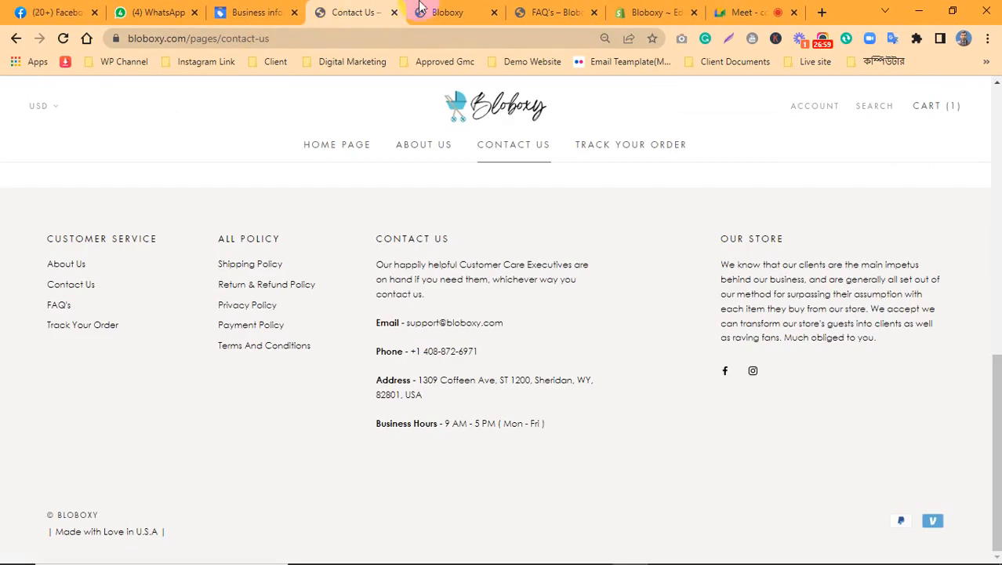
click(447, 12)
click(66, 40)
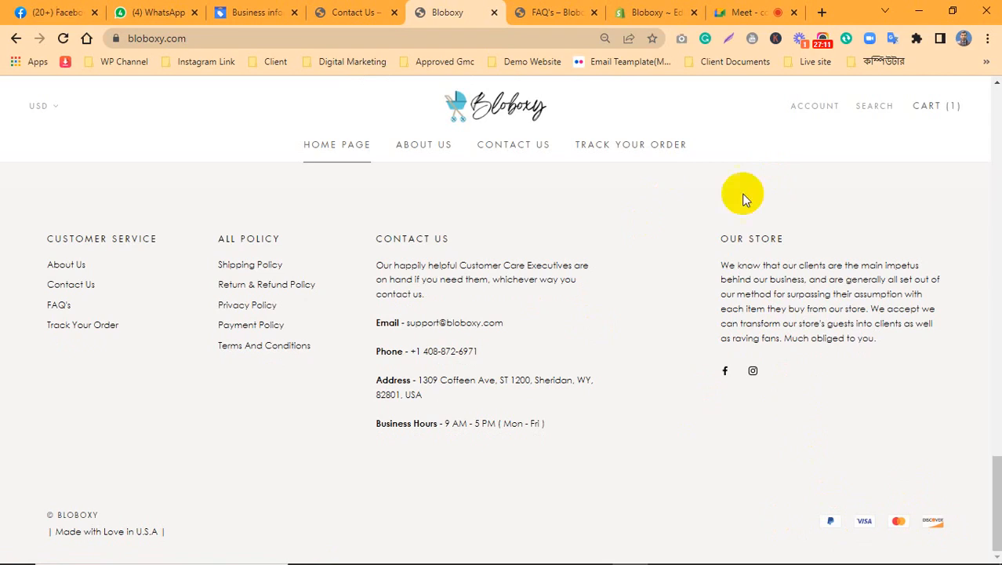
Search Google in a new tab for "all payment method icon add in footer using code for shopify"
click(820, 13)
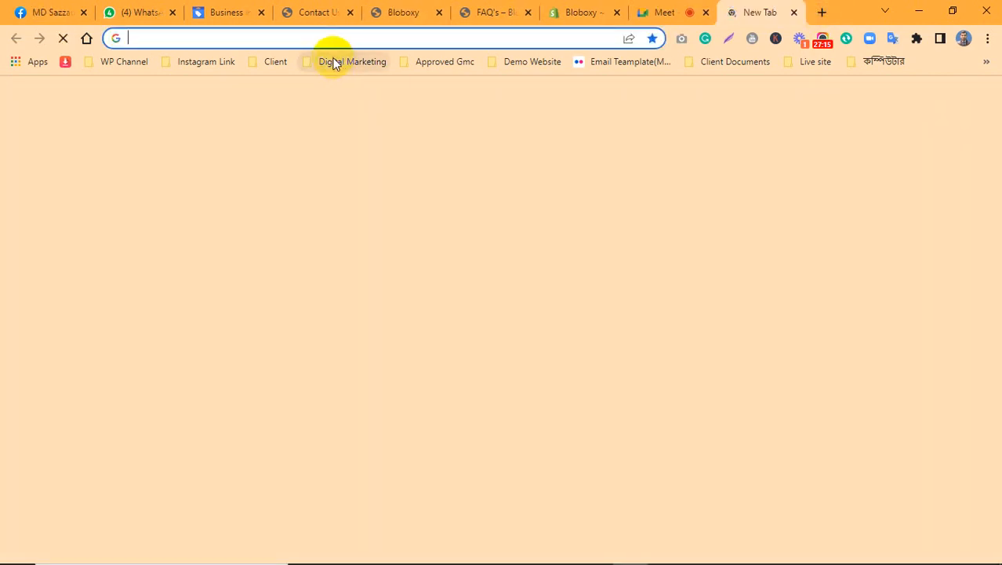
text(all cre)
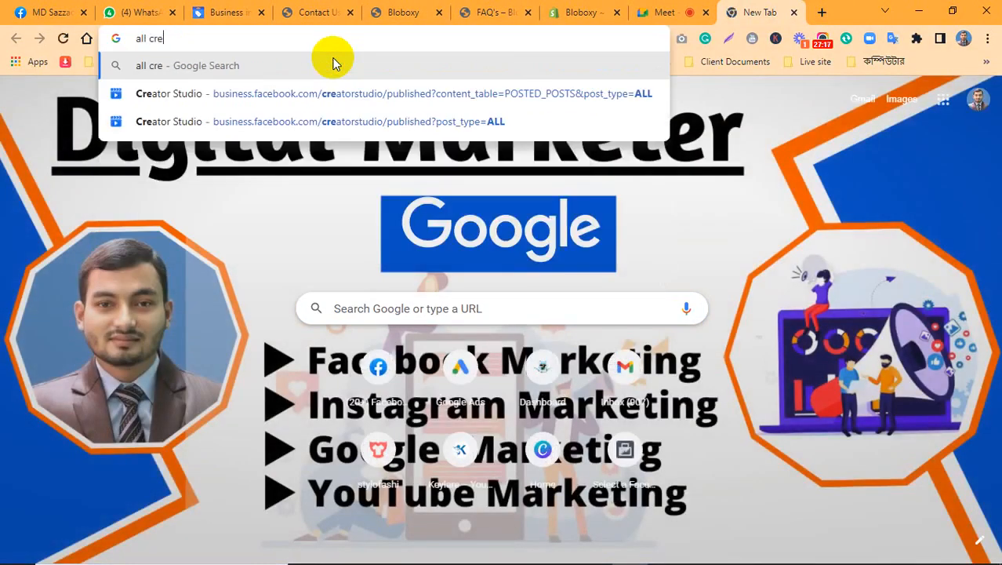
key(BackSpace)
key(BackSpace)
key(BackSpace)
key(Down)
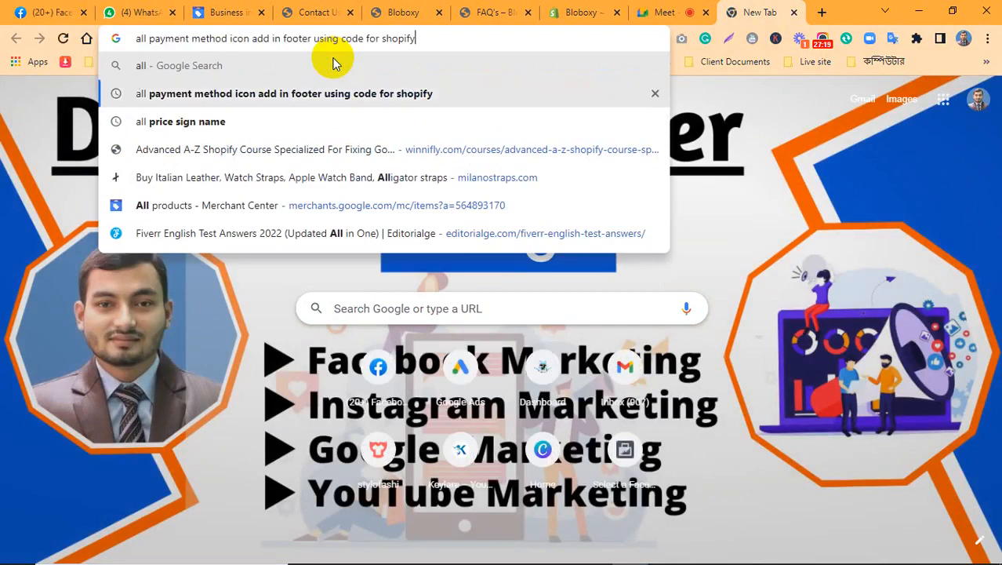
key(Return)
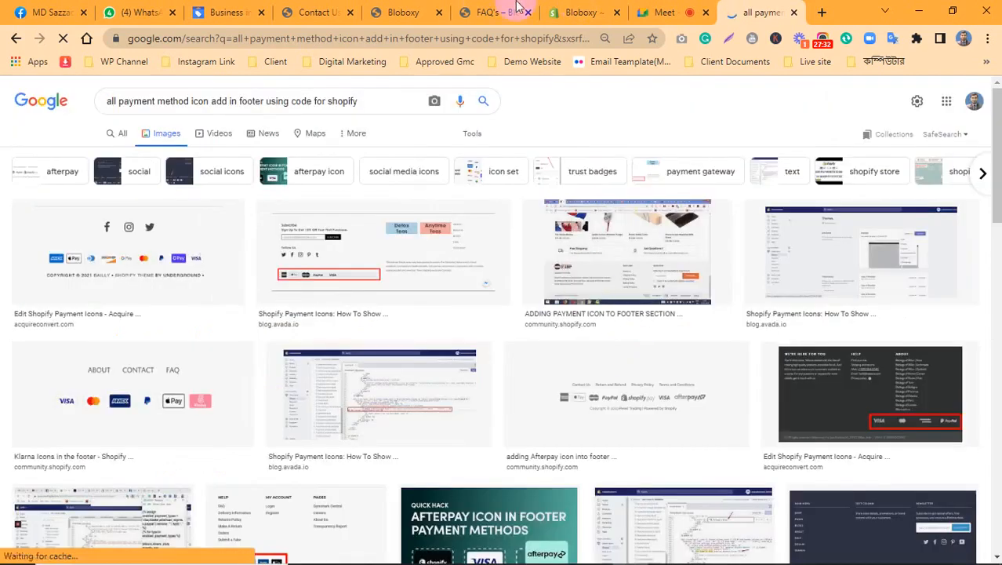
Shorten the enabled_payment_types list in footer.liquid to only 'paypal', save the file and leave the code editor
click(392, 12)
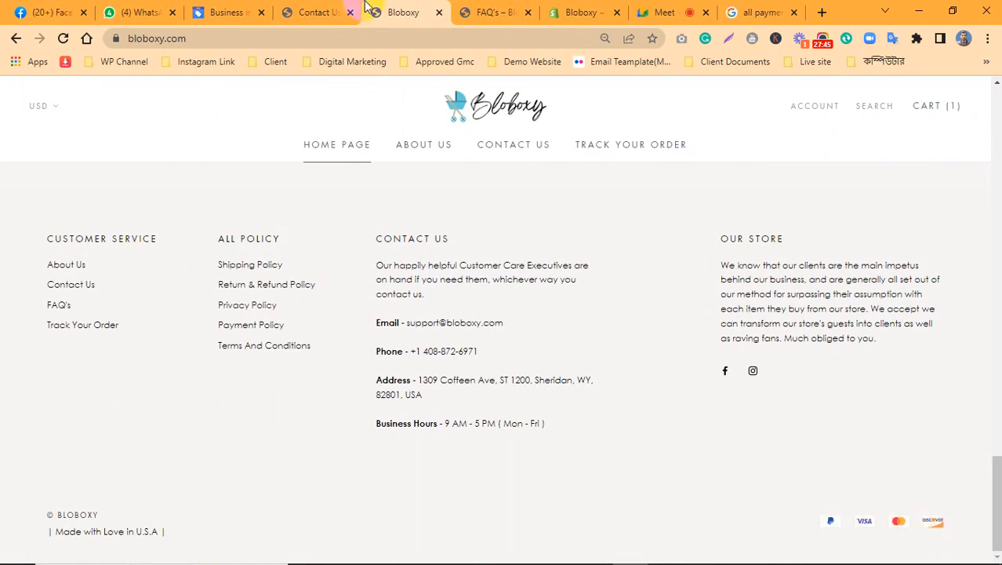
click(576, 12)
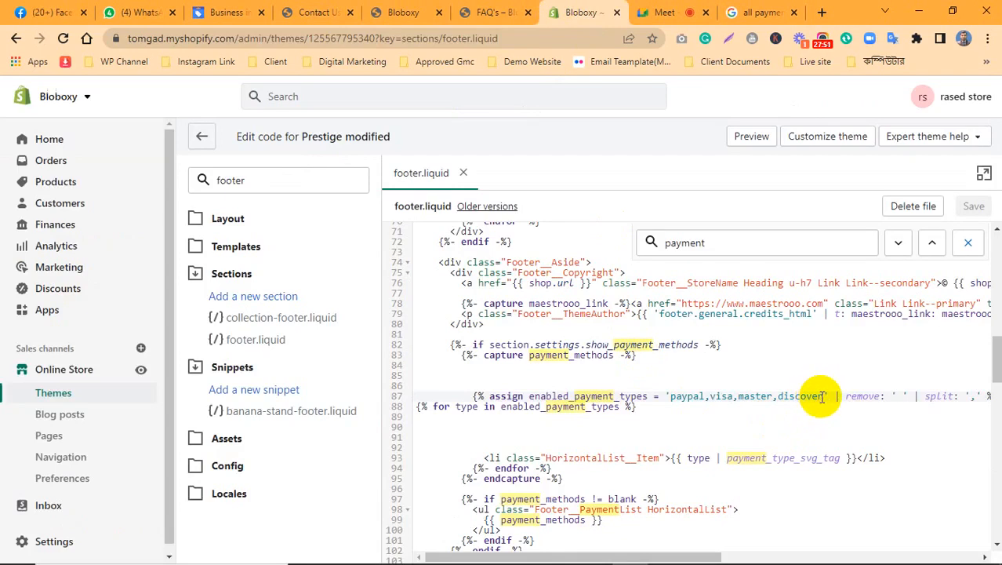
key(BackSpace)
key(BackSpace)
key(BackSpace)
key(BackSpace)
key(BackSpace)
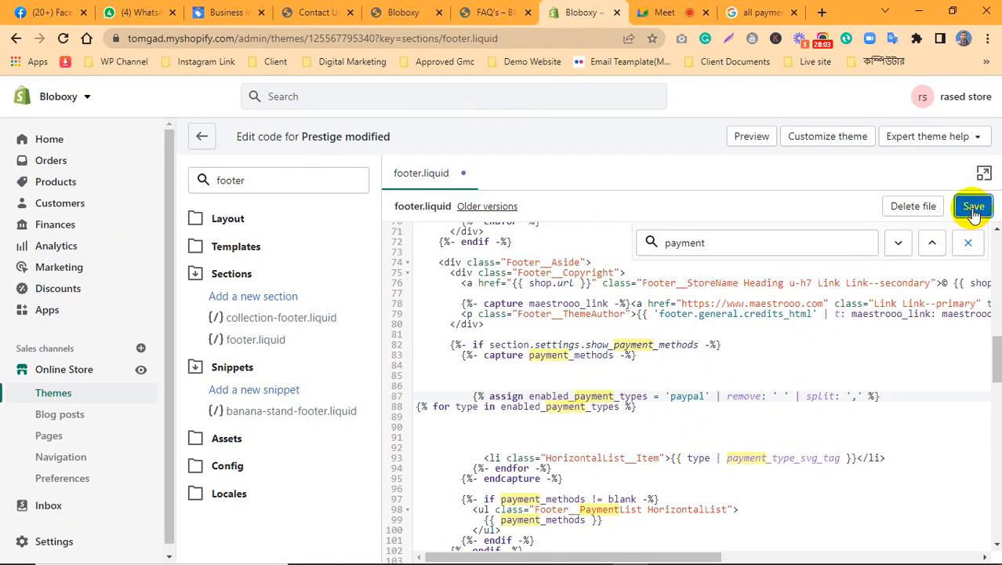
key(ctrl+s)
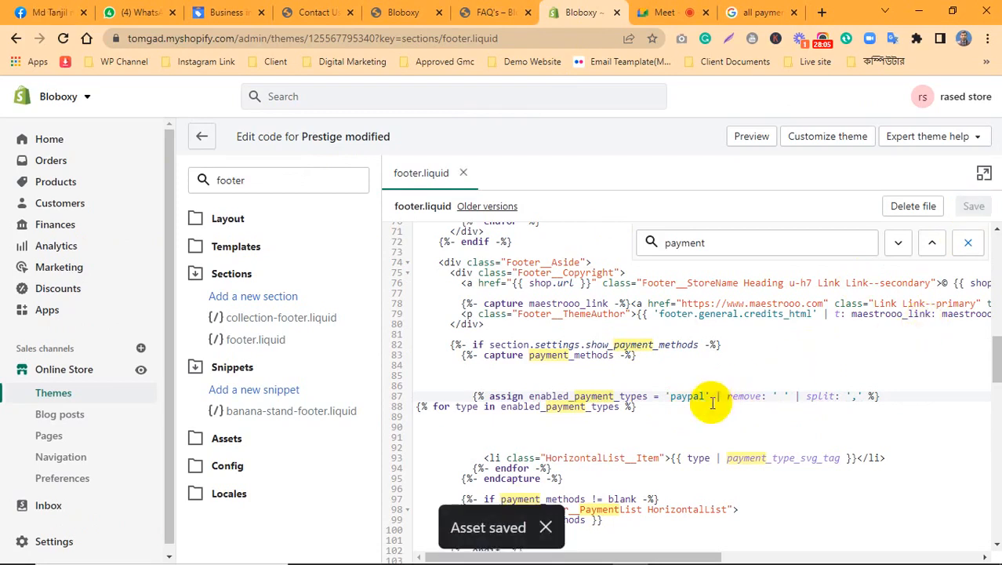
click(190, 136)
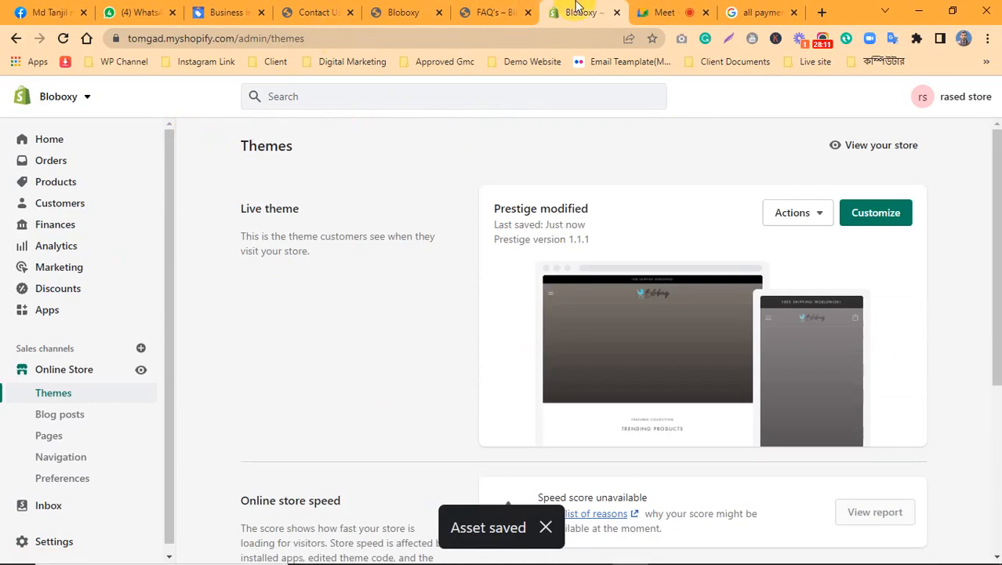
Reload the Bloboxy home page, check its footer's payment icon and phone number, and bring up the FAQ's page footer
click(403, 12)
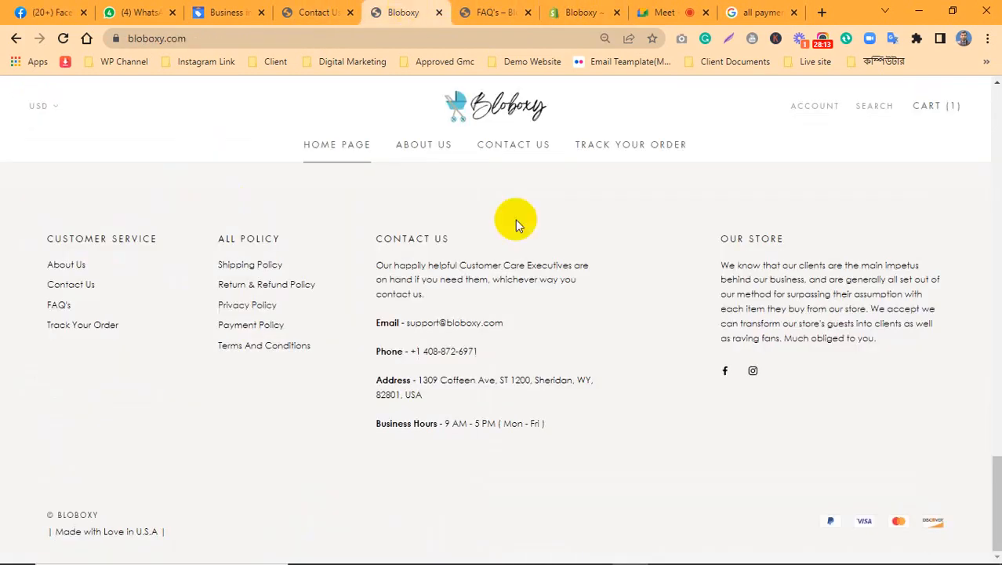
click(62, 38)
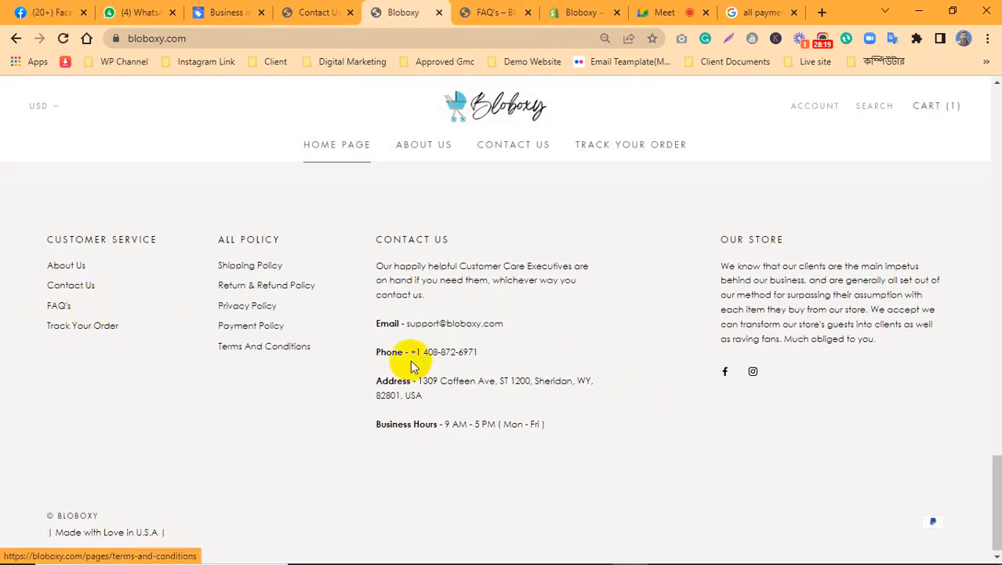
drag(494, 352, 463, 352)
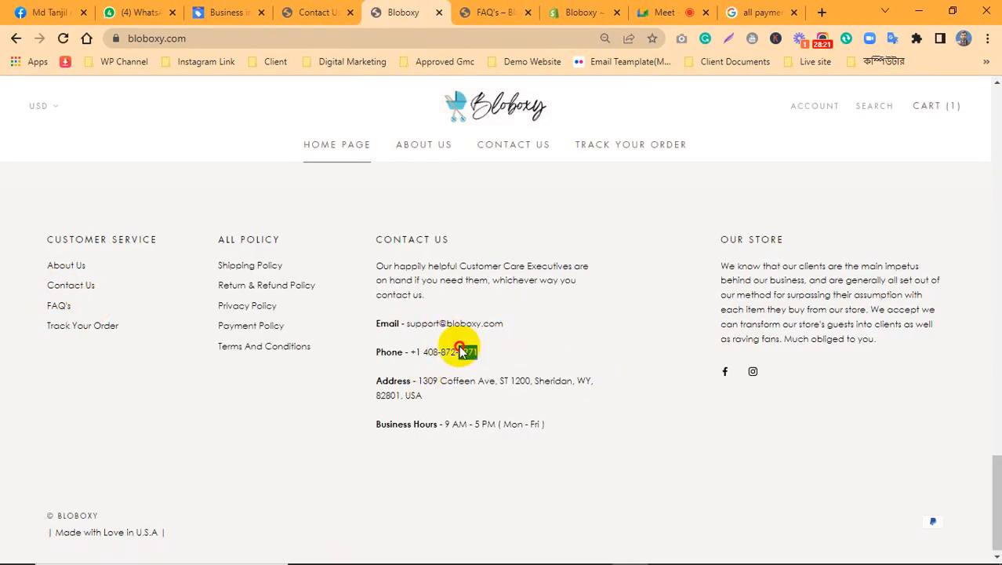
click(468, 352)
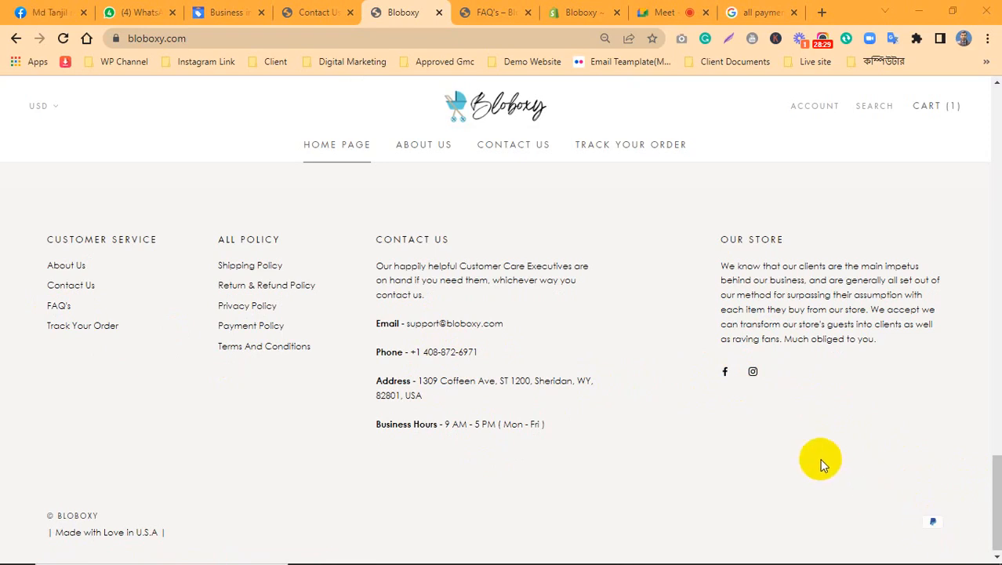
click(492, 12)
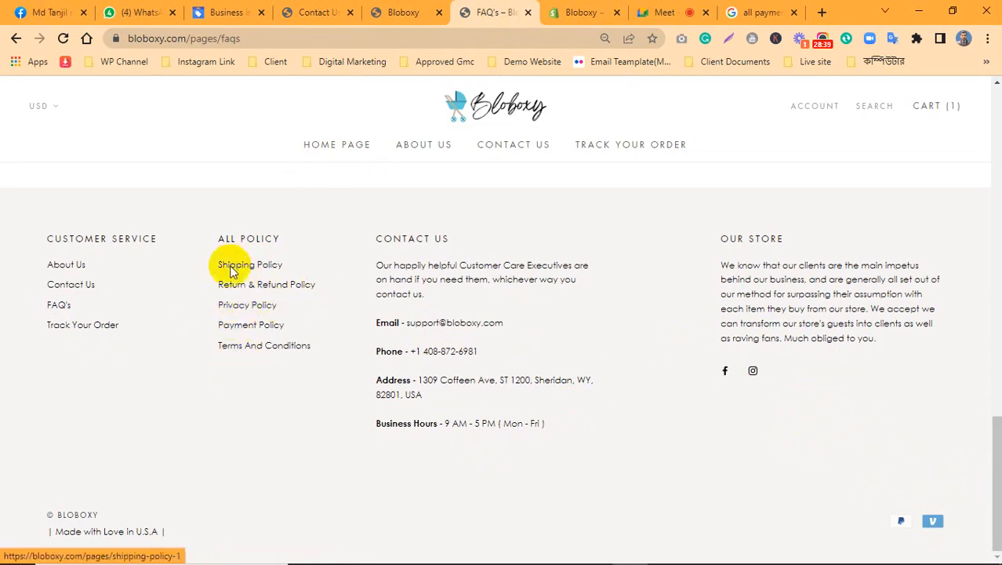
Open the Policies page in the Bloboxy store's admin settings
click(584, 13)
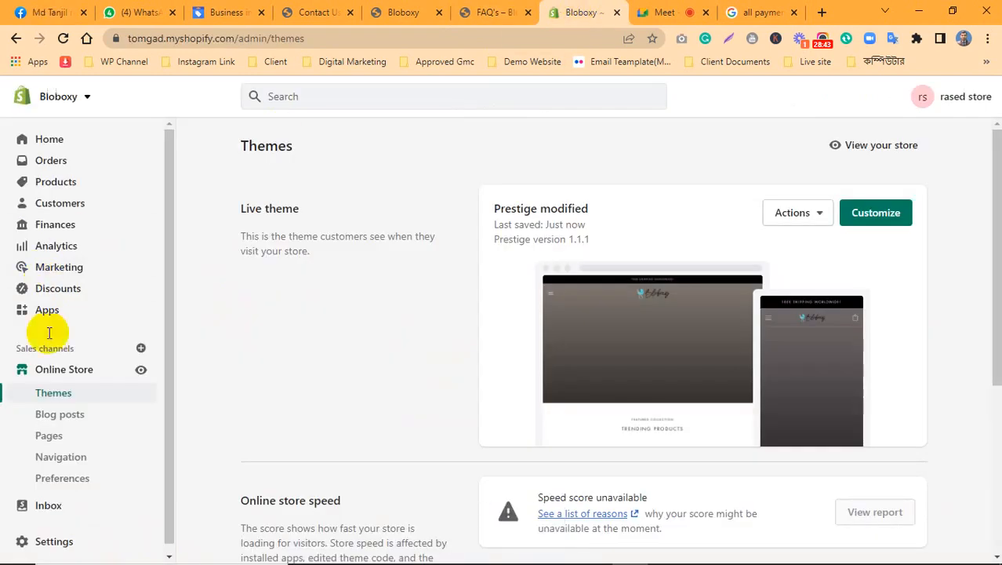
scroll(49, 331, down, 1)
click(52, 541)
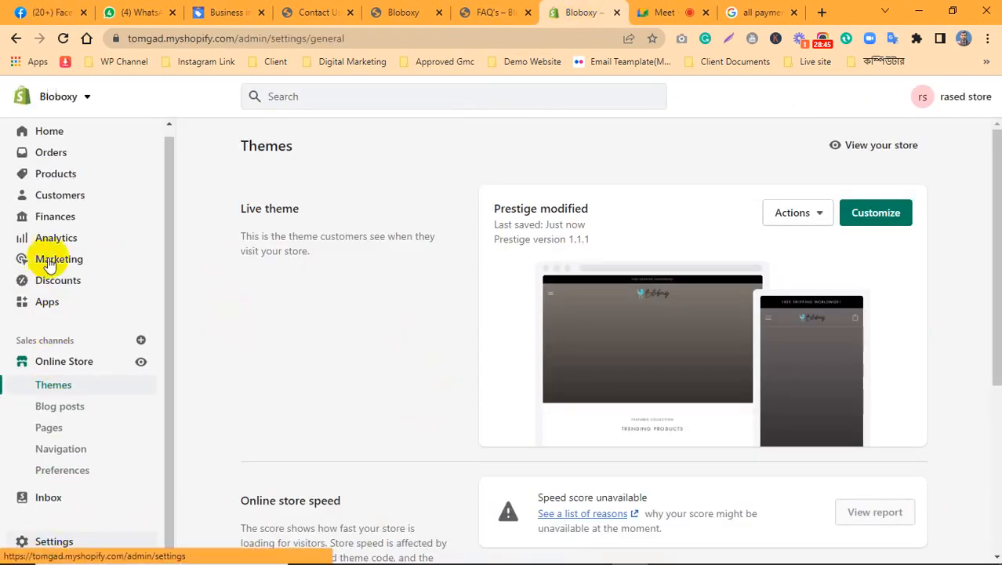
scroll(119, 424, down, 10)
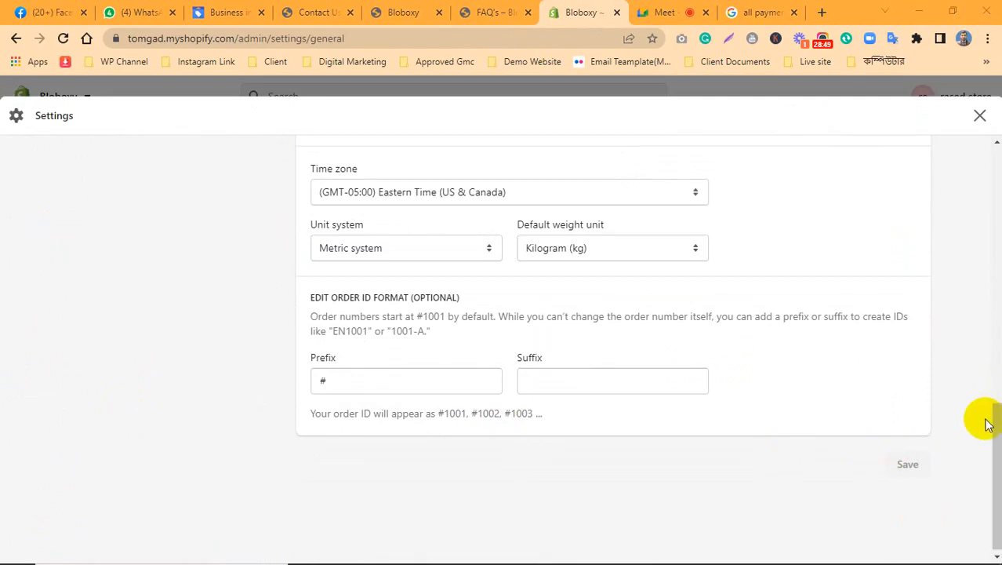
drag(997, 426, 990, 317)
click(110, 351)
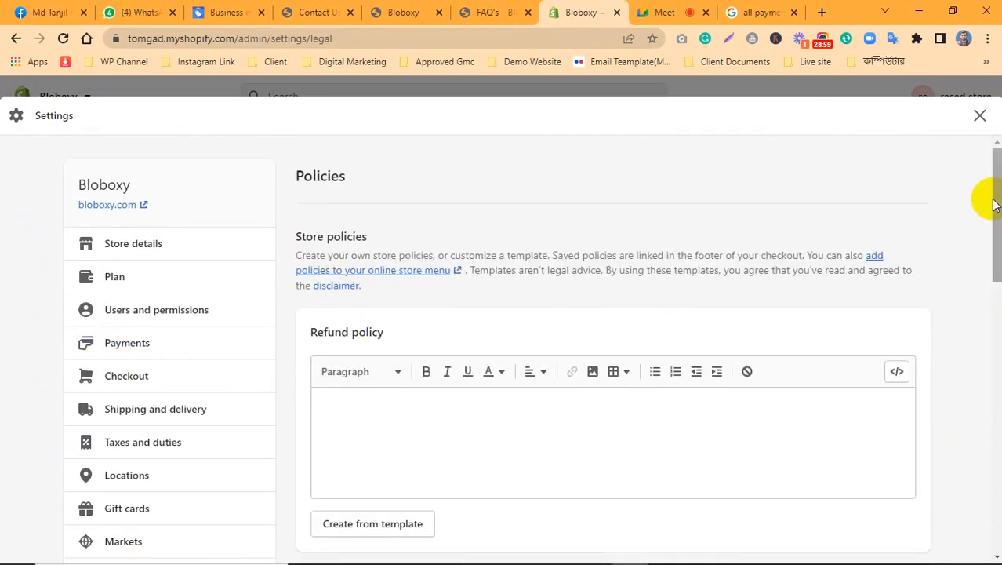
Review the store policy editors from Refund policy to Shipping policy and close the settings
drag(994, 204, 995, 450)
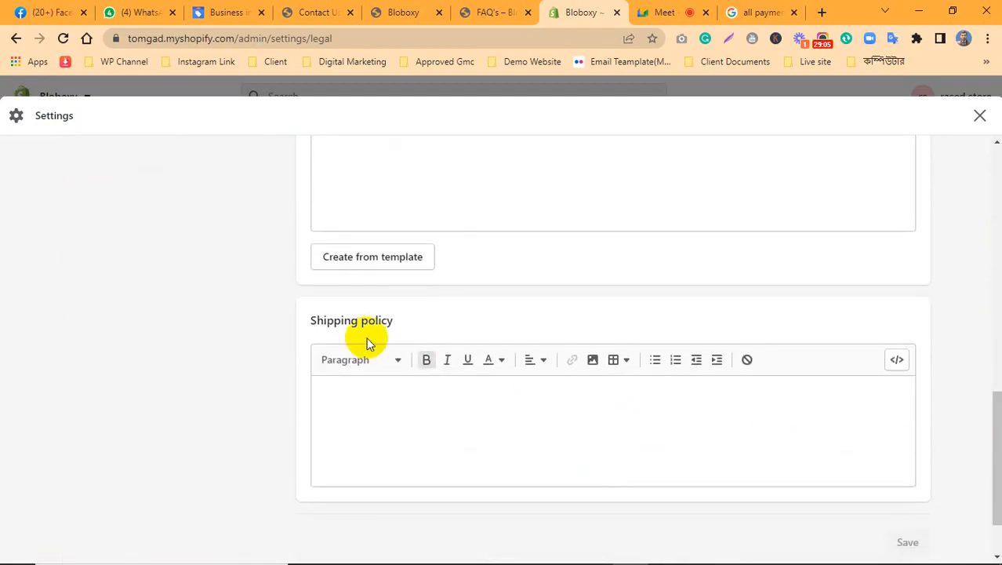
click(399, 414)
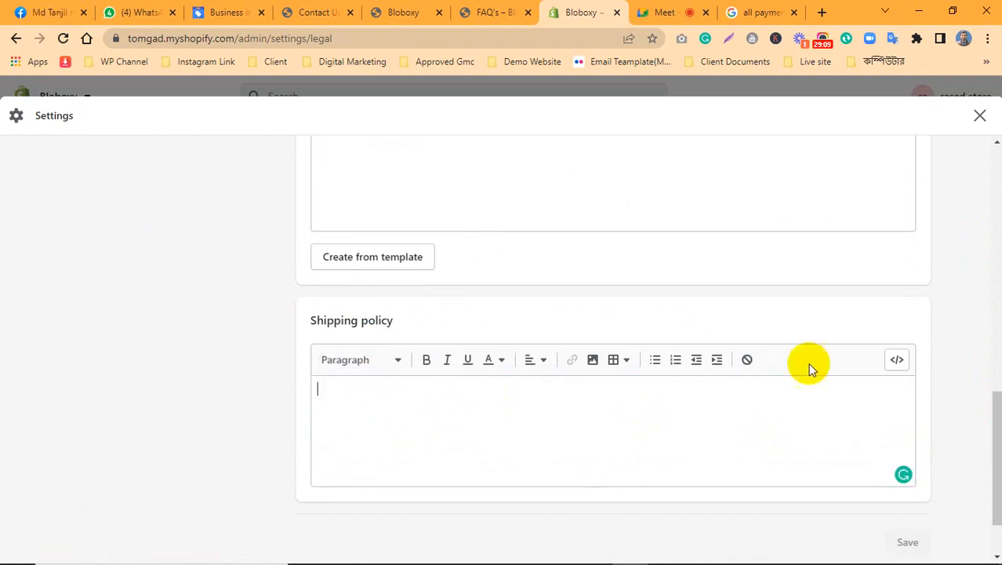
drag(992, 414, 991, 398)
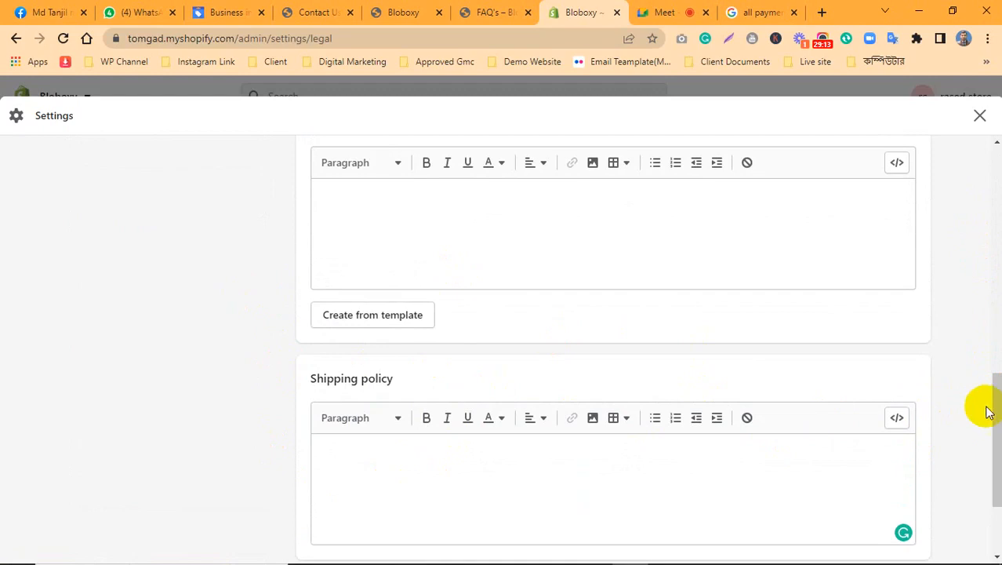
drag(998, 418, 995, 193)
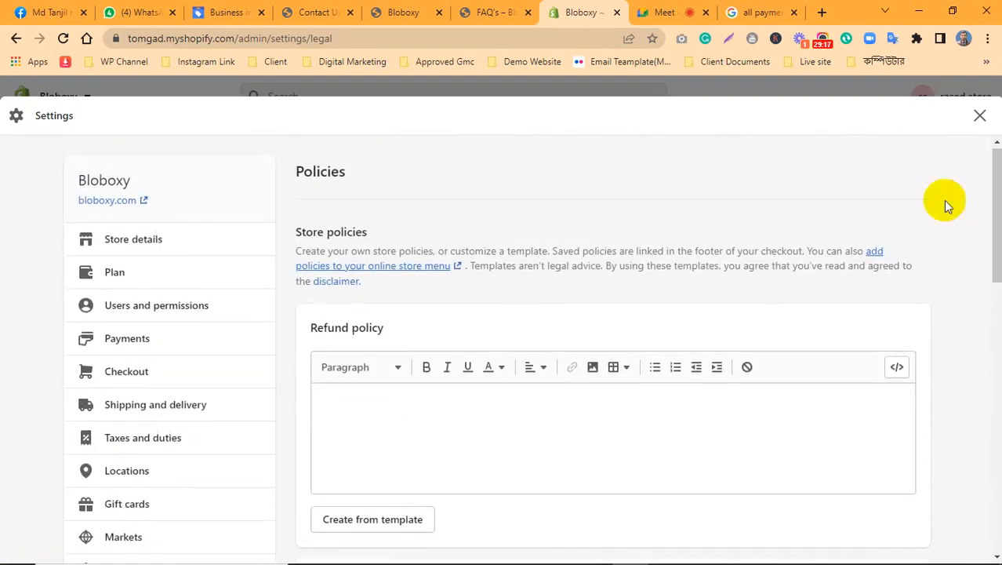
click(980, 116)
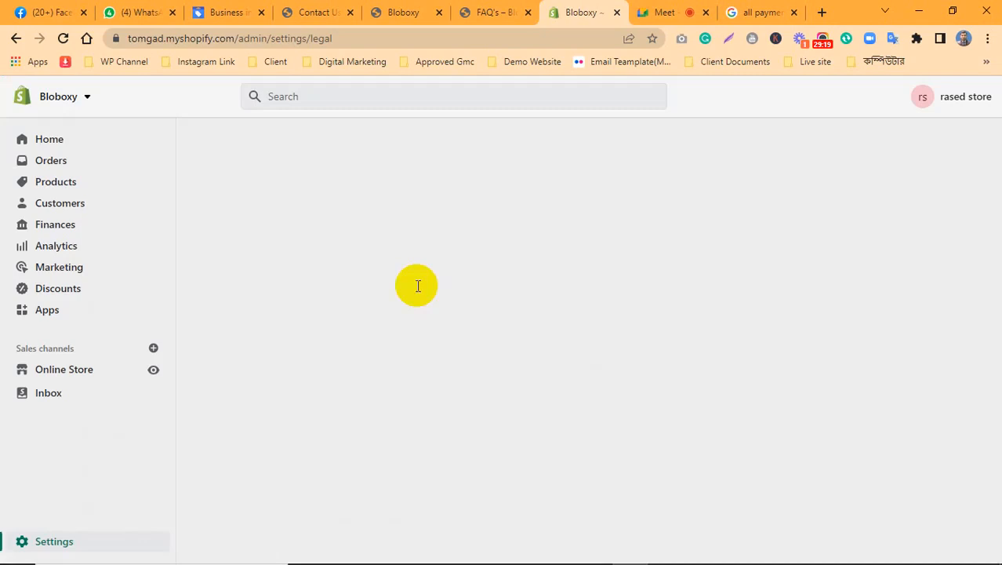
Review the online store's Pages list and compare it with the footer links on the home and FAQ's pages
click(67, 367)
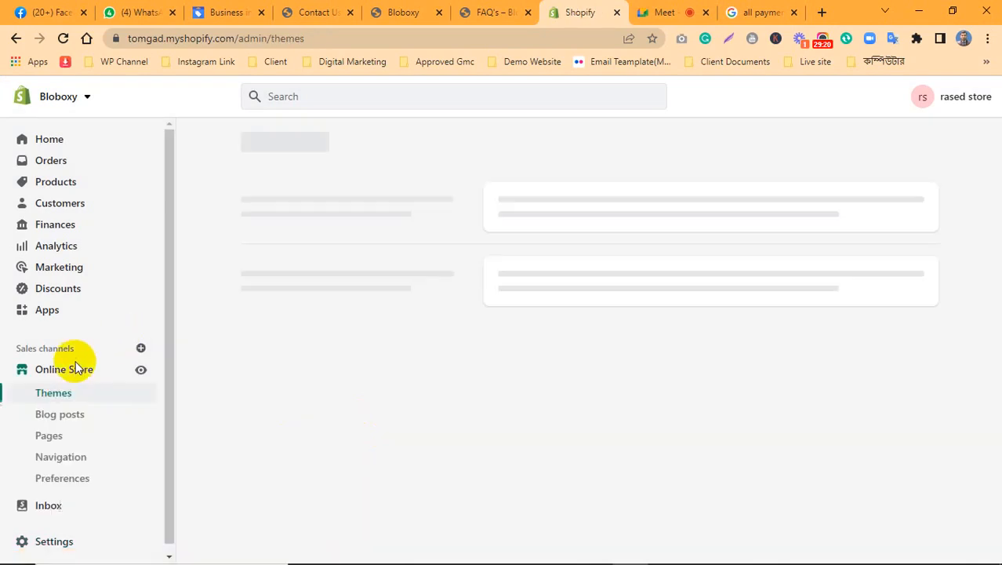
click(49, 443)
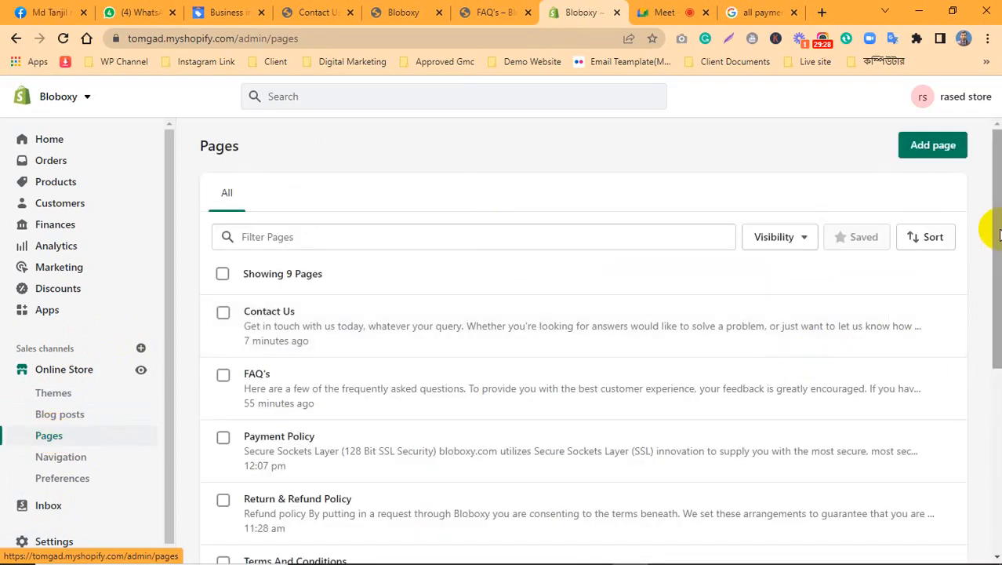
drag(996, 225, 998, 292)
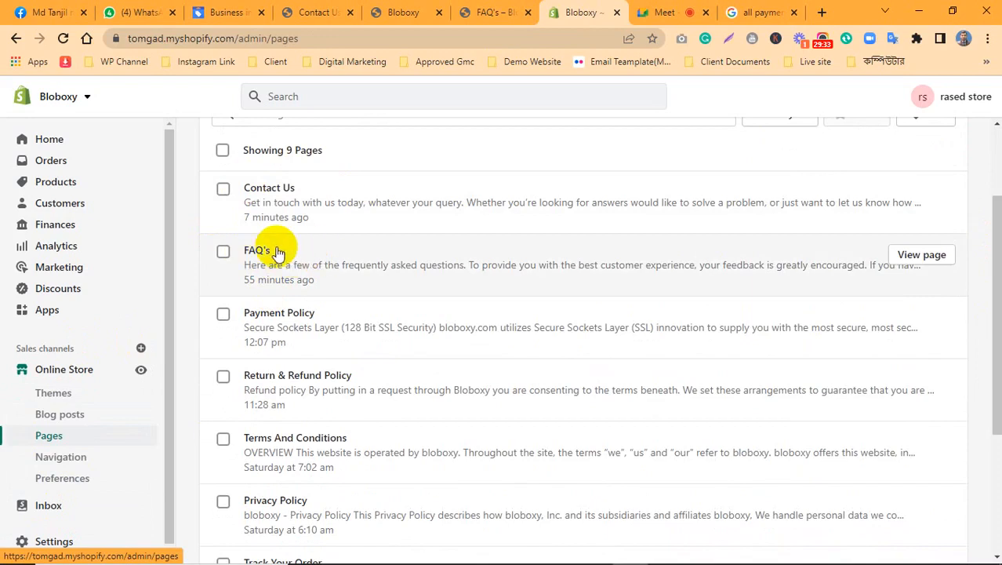
click(386, 6)
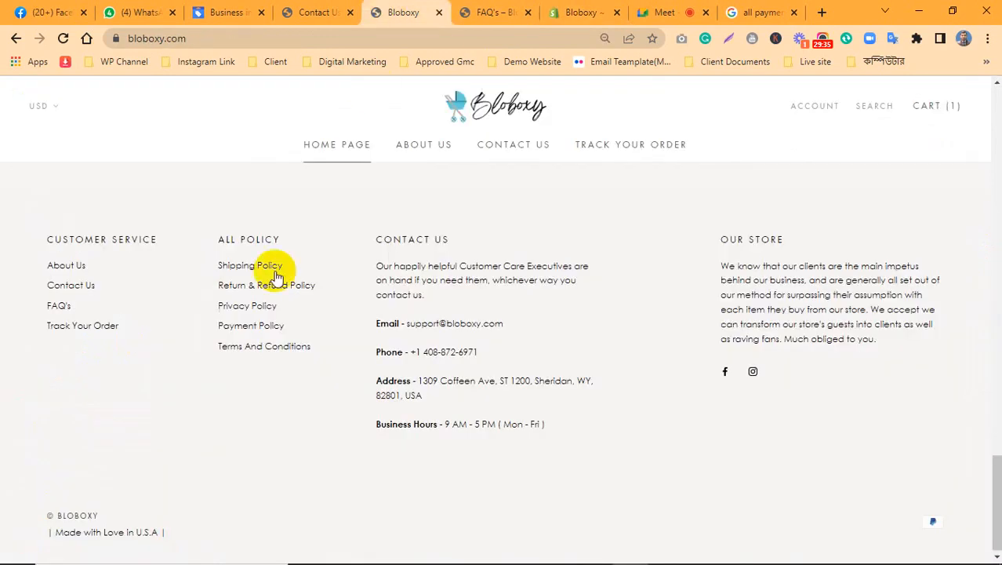
click(498, 5)
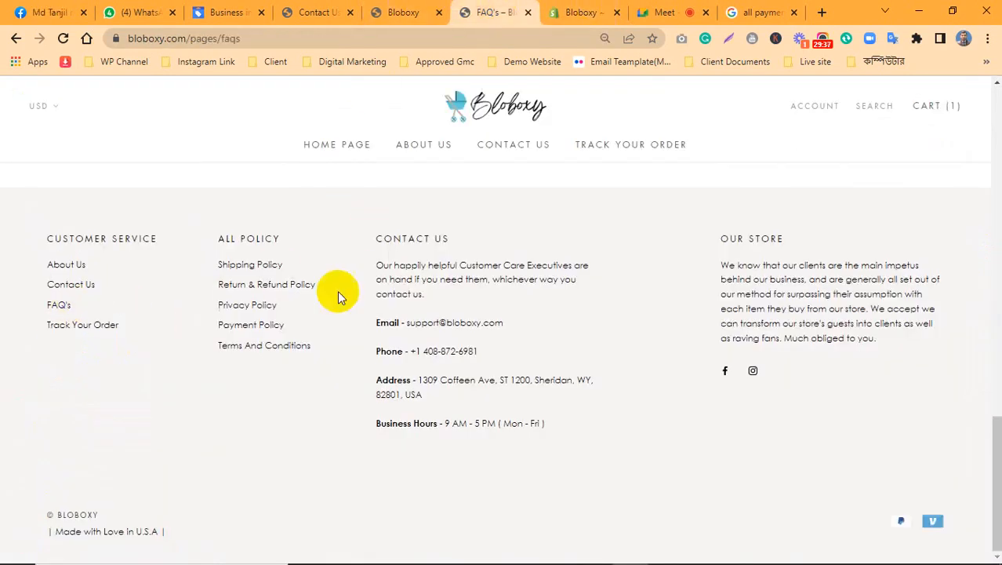
Switch to the Shopify admin and review the Payment Policy page's content, including its client support section, before returning to the pages list
click(568, 6)
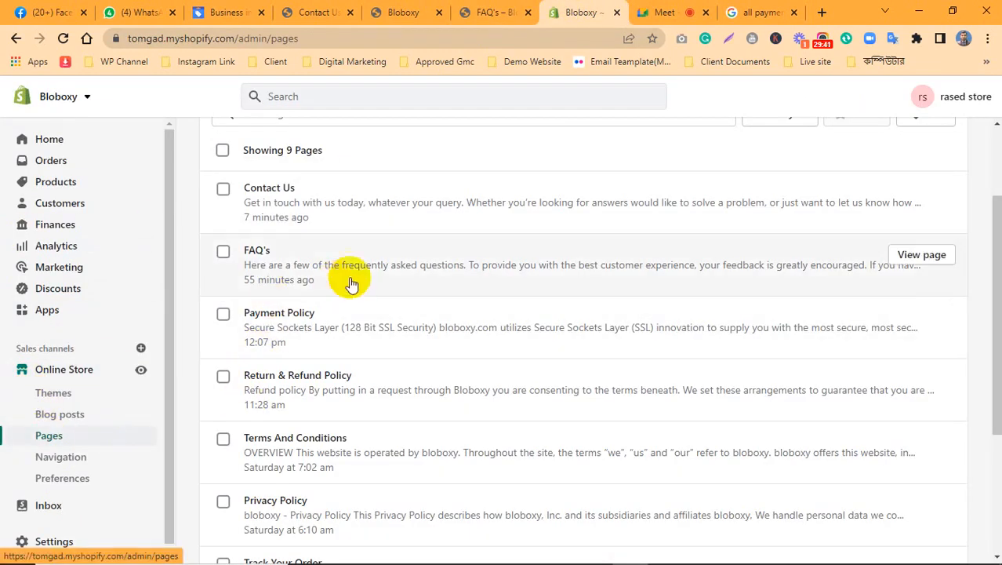
click(288, 318)
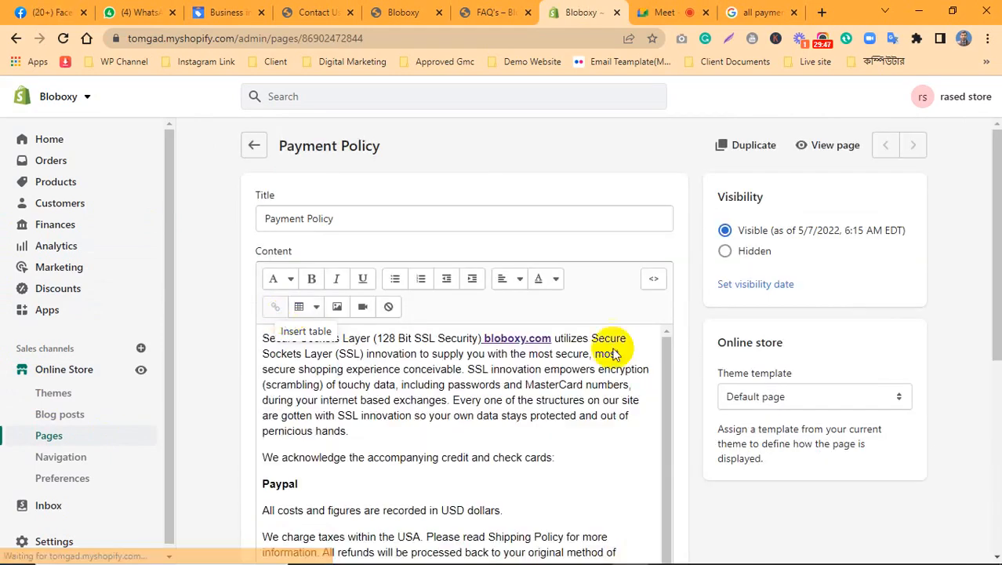
scroll(984, 251, down, 2)
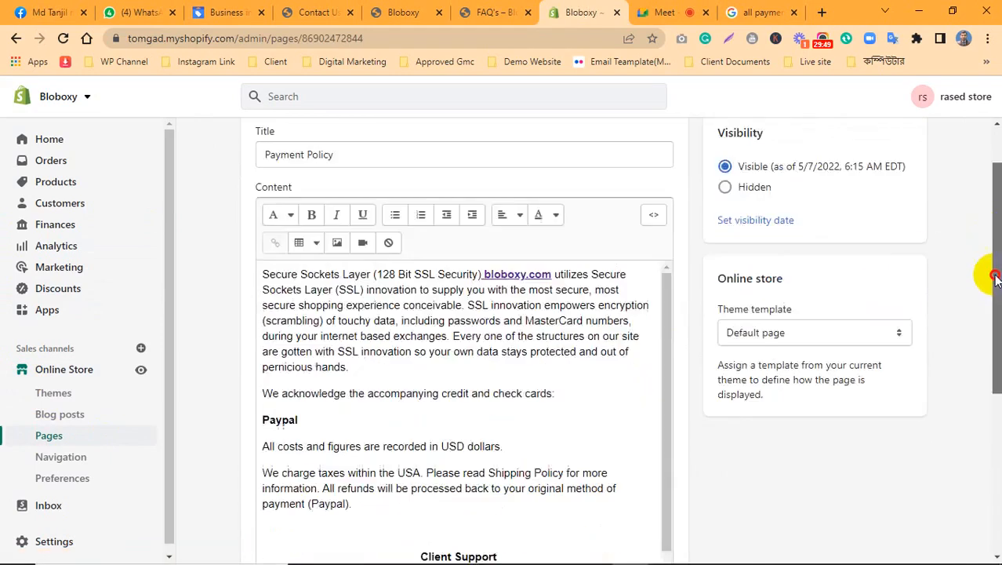
mouse_move(665, 304)
mouse_down()
mouse_move(665, 382)
mouse_move(663, 310)
mouse_up()
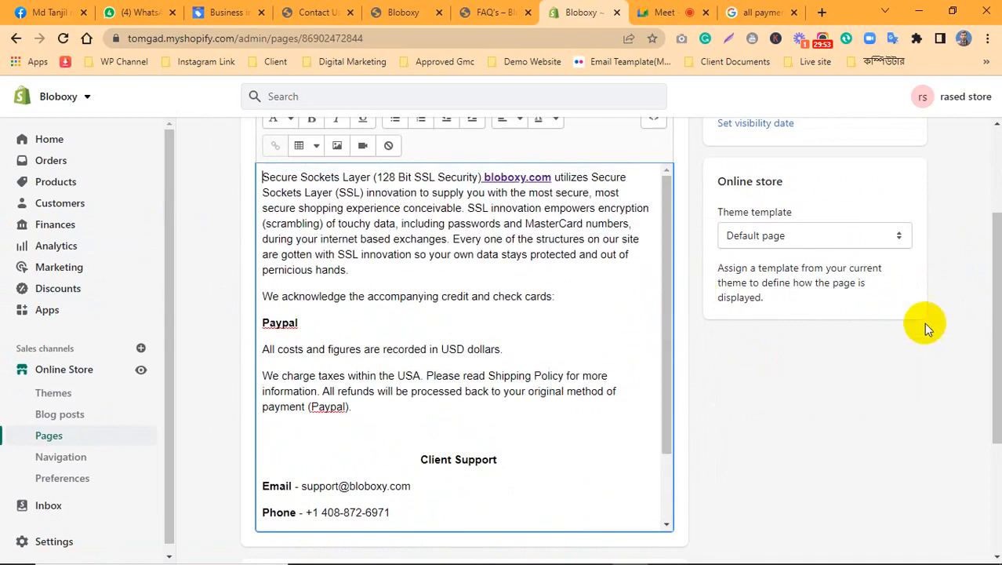
drag(994, 292, 993, 223)
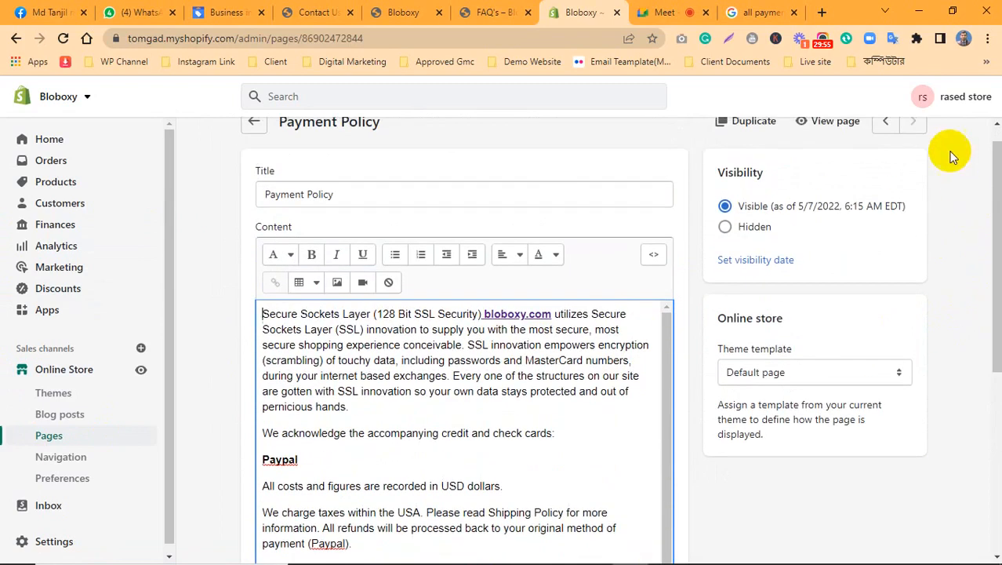
click(257, 127)
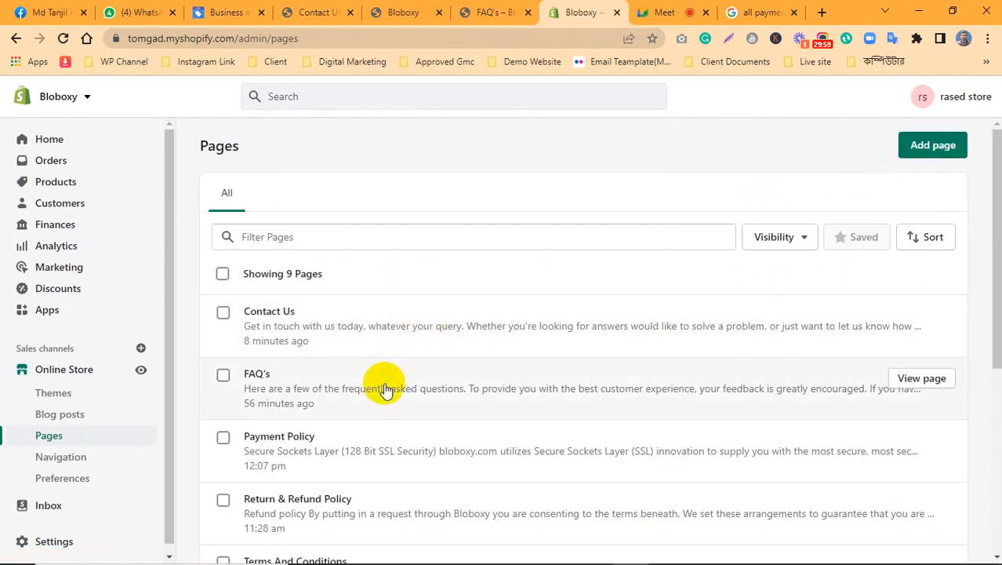
Open the About Us page in the Shopify admin, check its client support details, and return to the pages list
scroll(385, 385, down, 5)
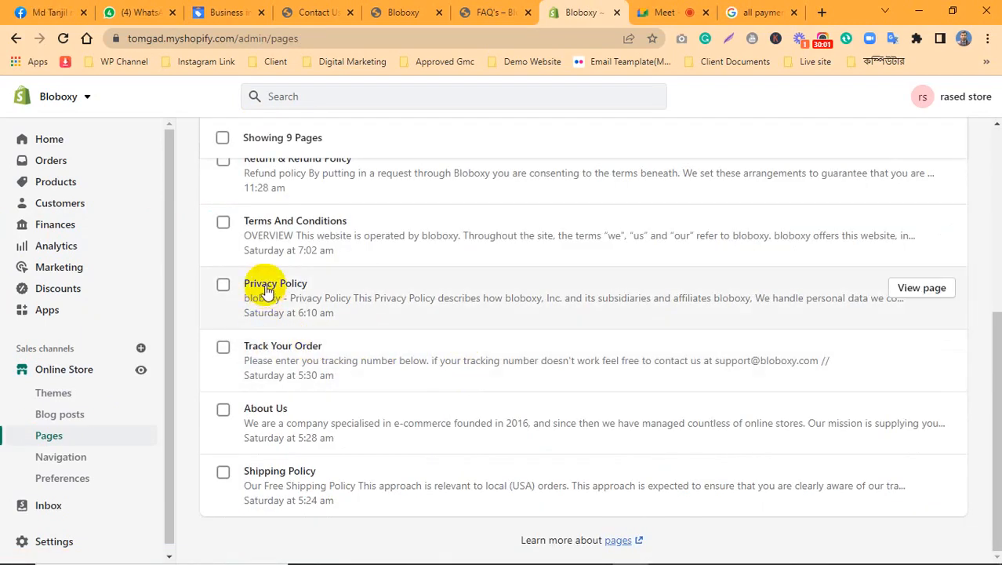
click(278, 411)
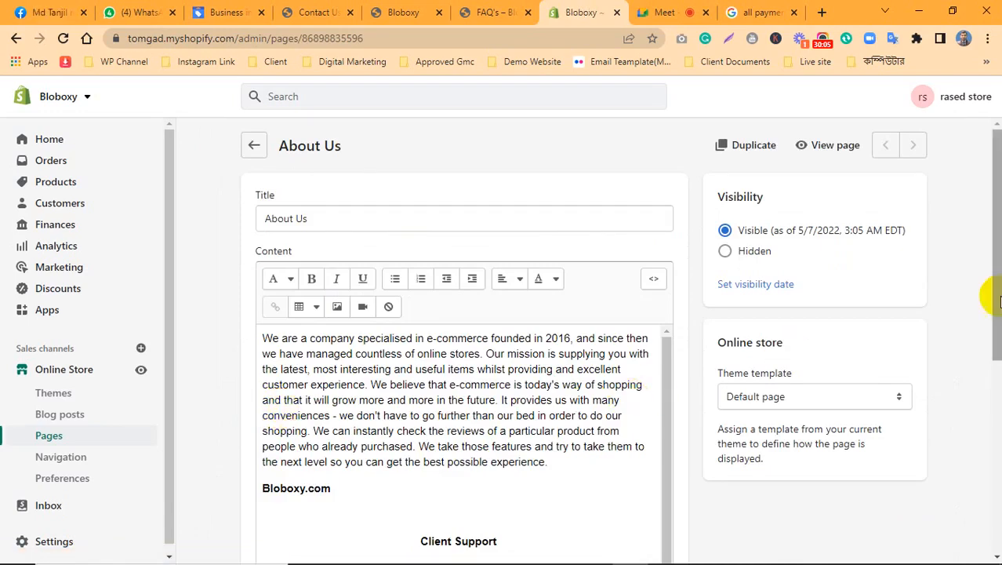
drag(991, 291, 984, 352)
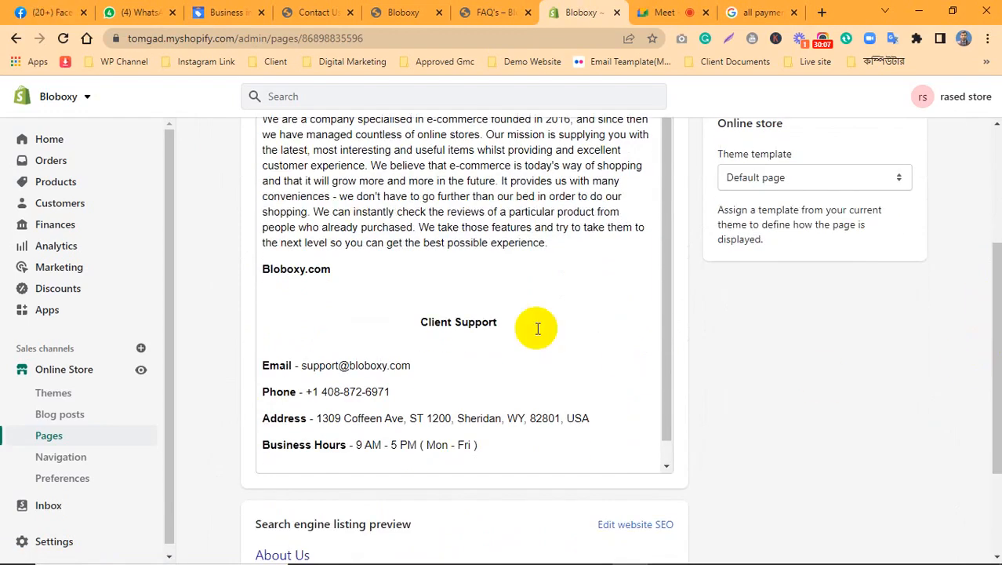
scroll(439, 298, up, 3)
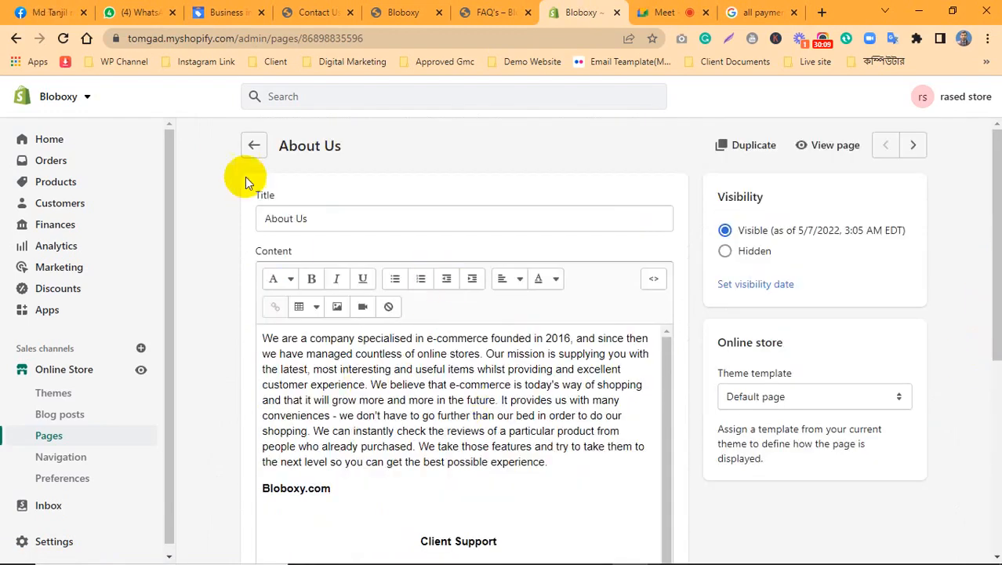
click(249, 148)
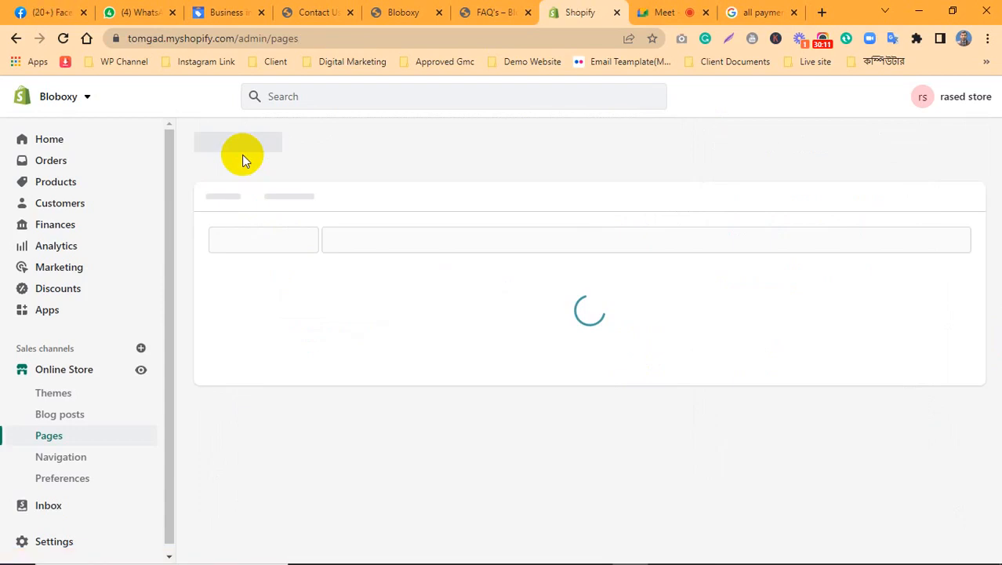
Compare the business display name in Google Merchant Center with the branding on the Bloboxy storefront
click(414, 10)
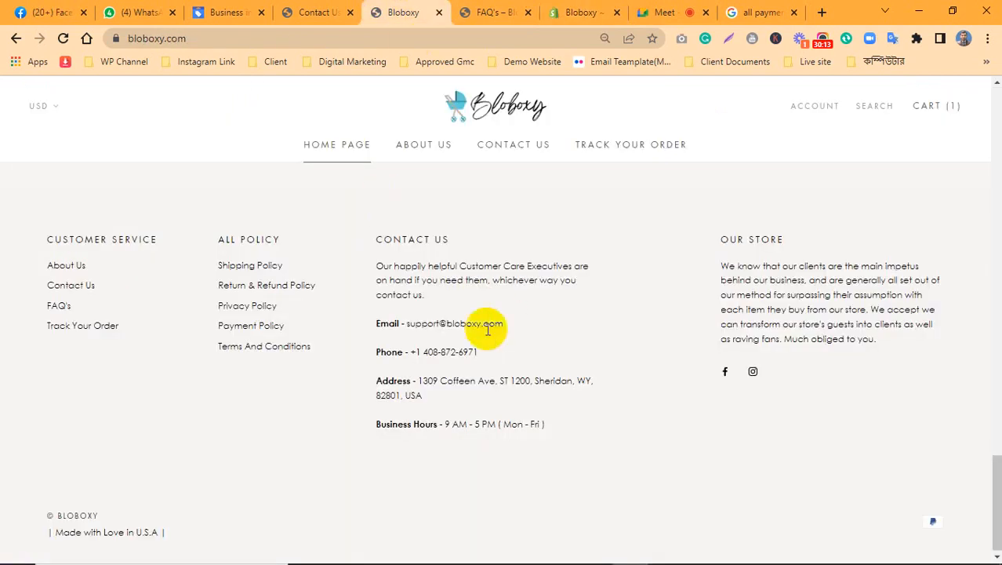
scroll(794, 406, up, 15)
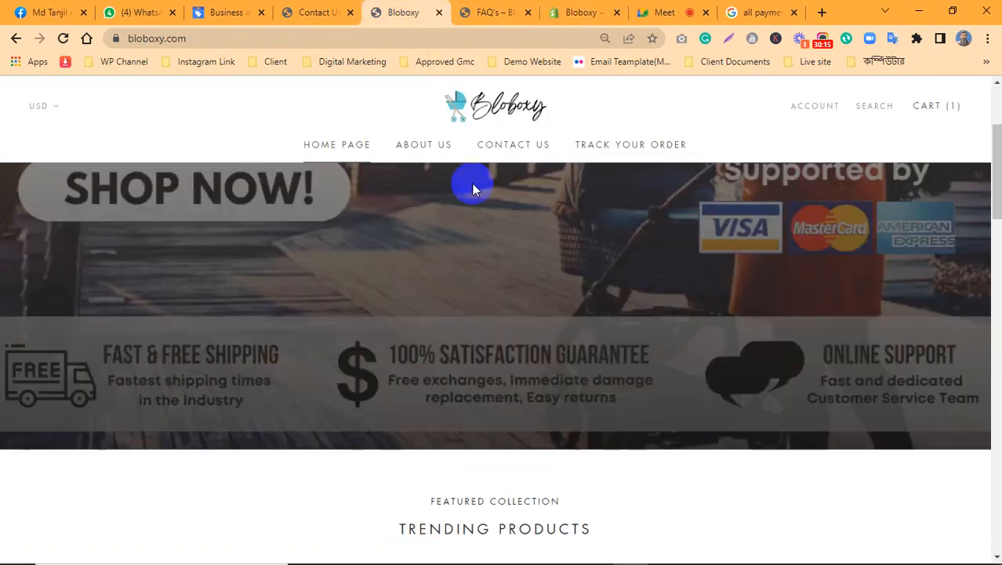
click(218, 10)
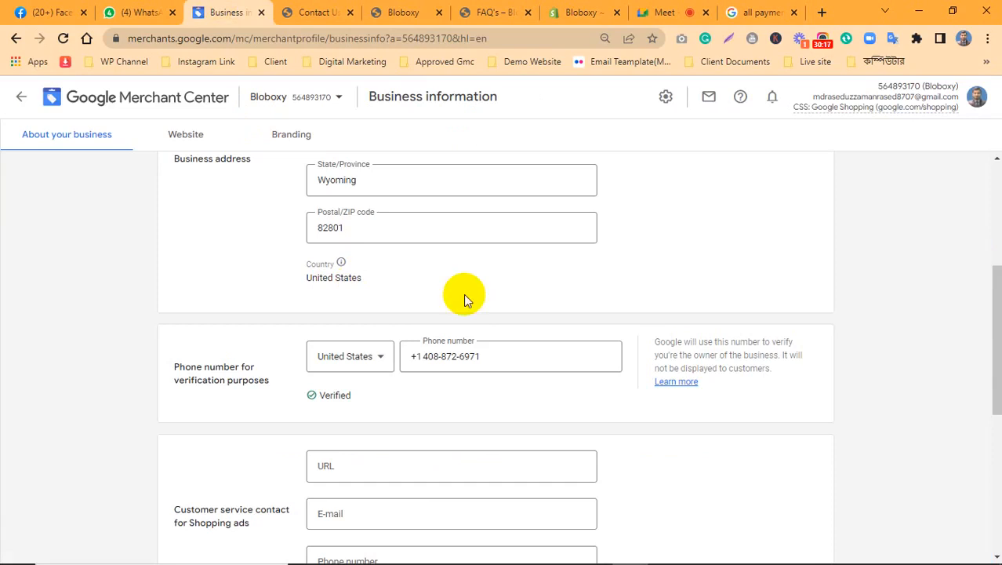
scroll(581, 315, up, 4)
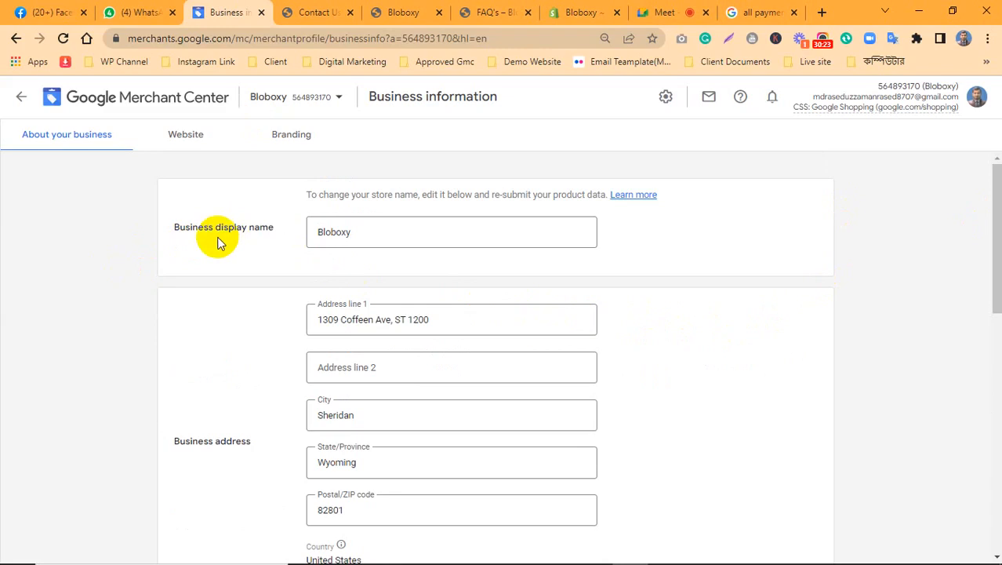
click(315, 229)
click(392, 235)
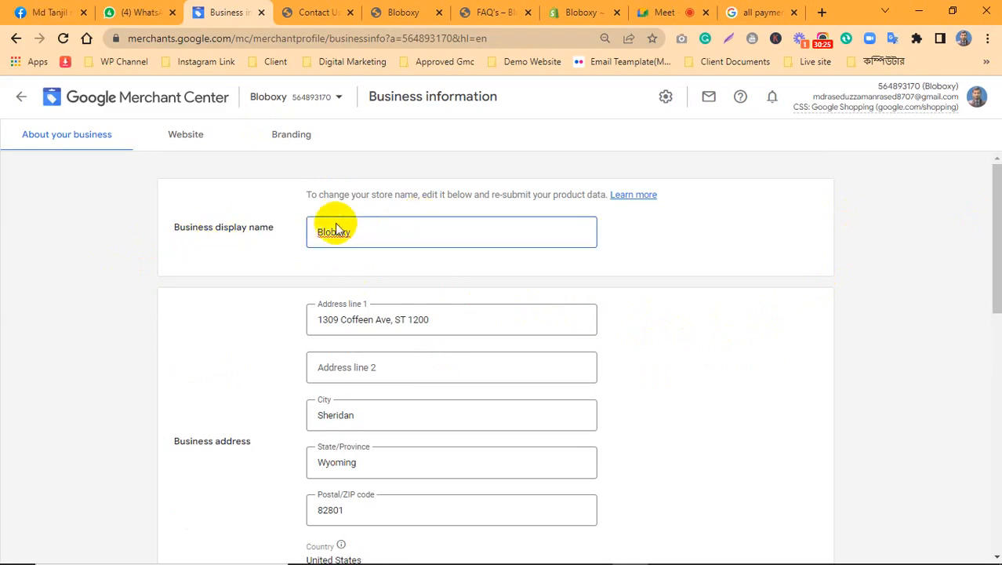
click(404, 10)
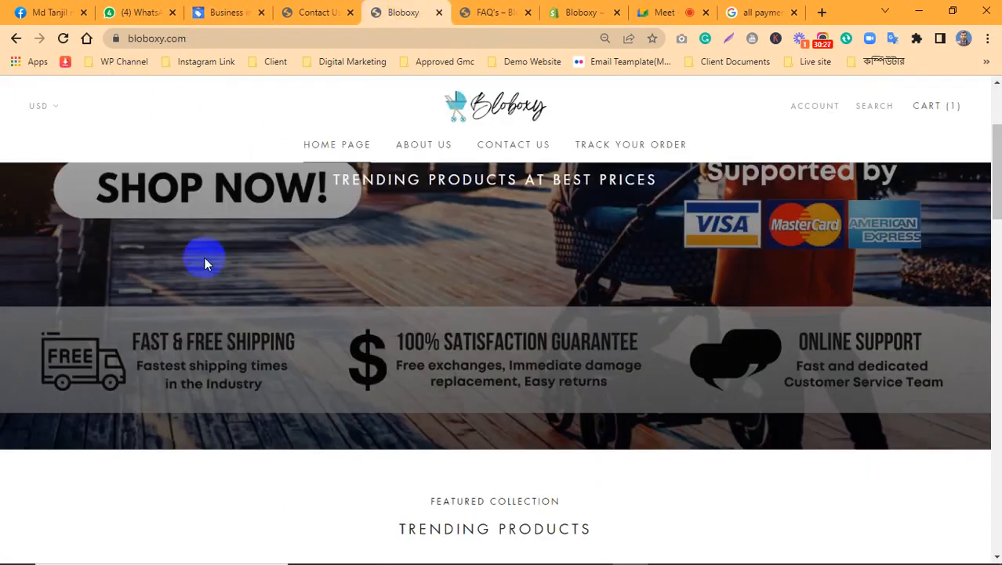
scroll(206, 262, up, 3)
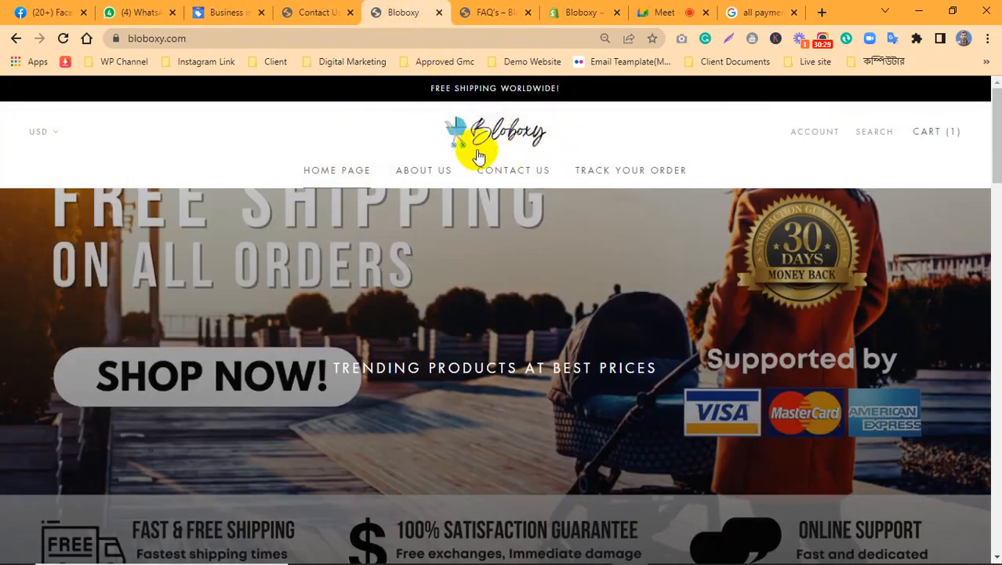
click(317, 12)
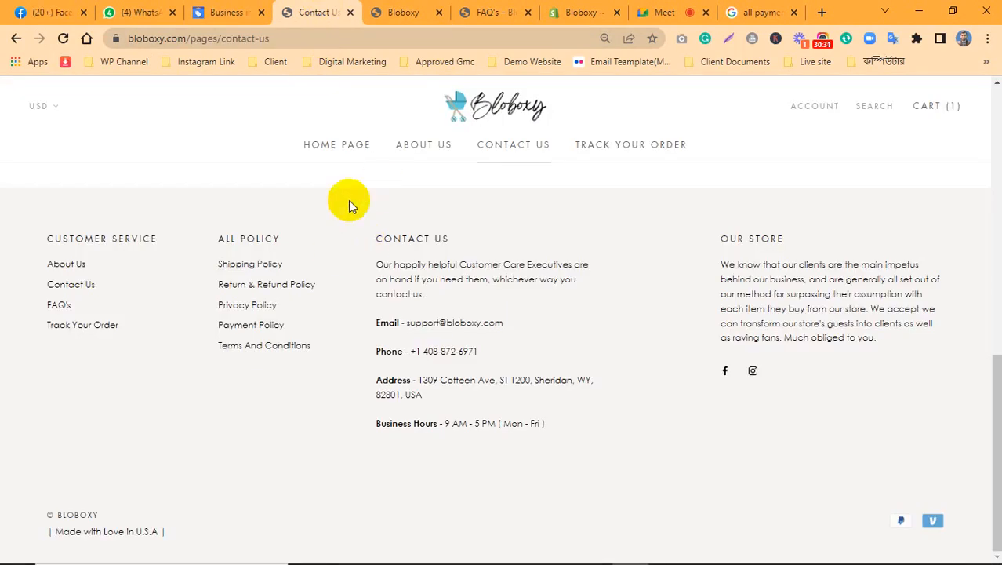
Compare the street address and city in Google Merchant Center with the address in the Bloboxy home page footer
click(239, 8)
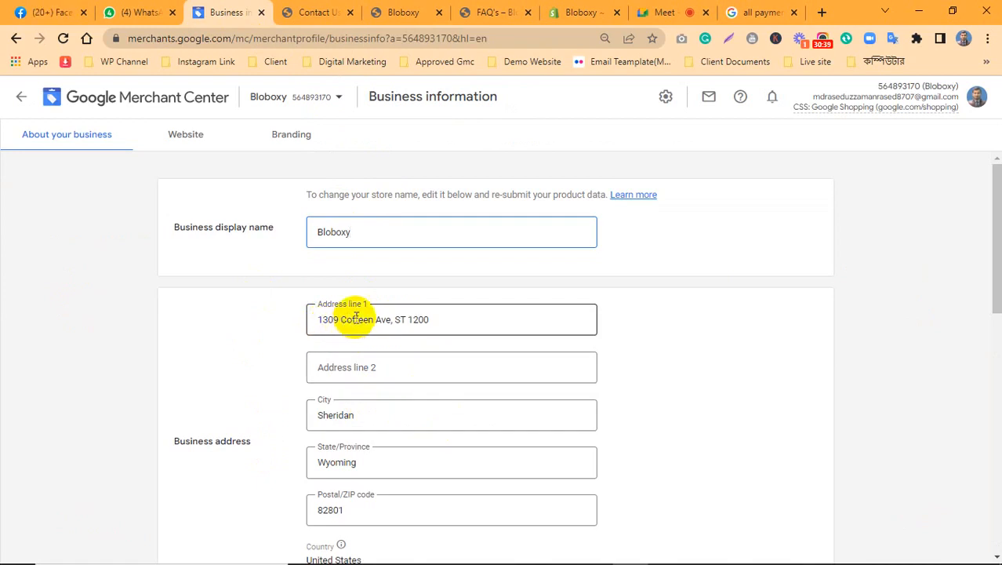
click(384, 7)
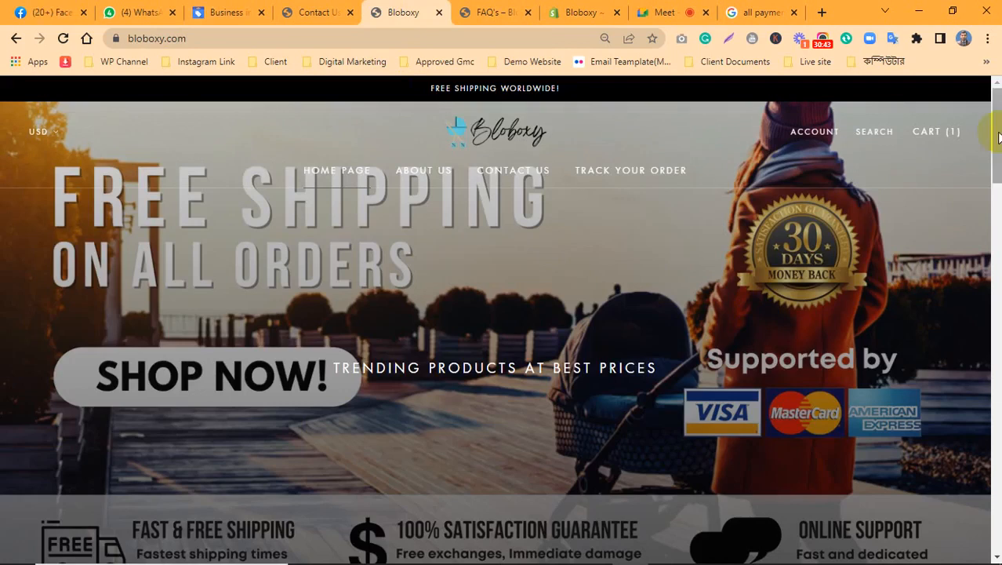
drag(998, 145, 983, 498)
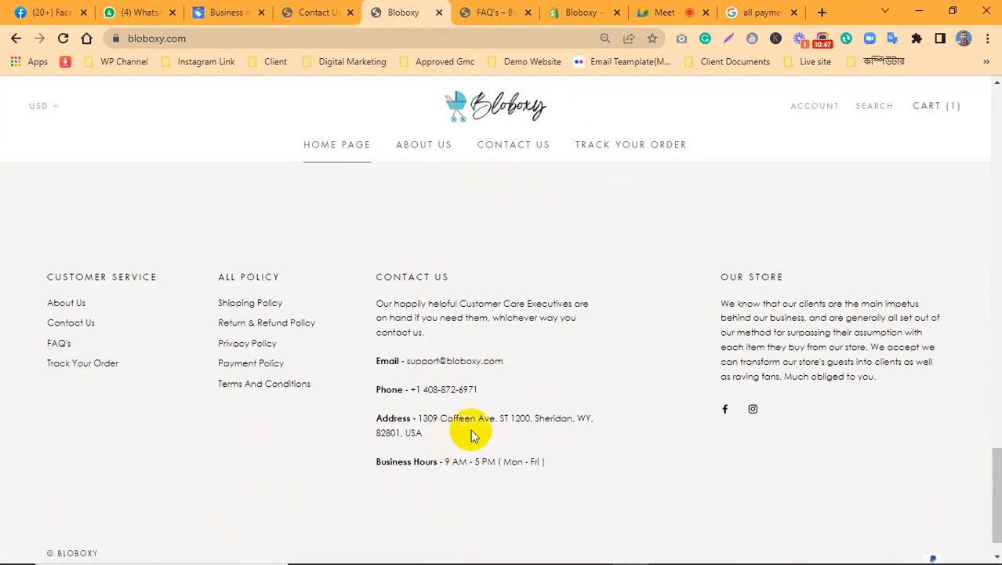
drag(530, 421, 448, 420)
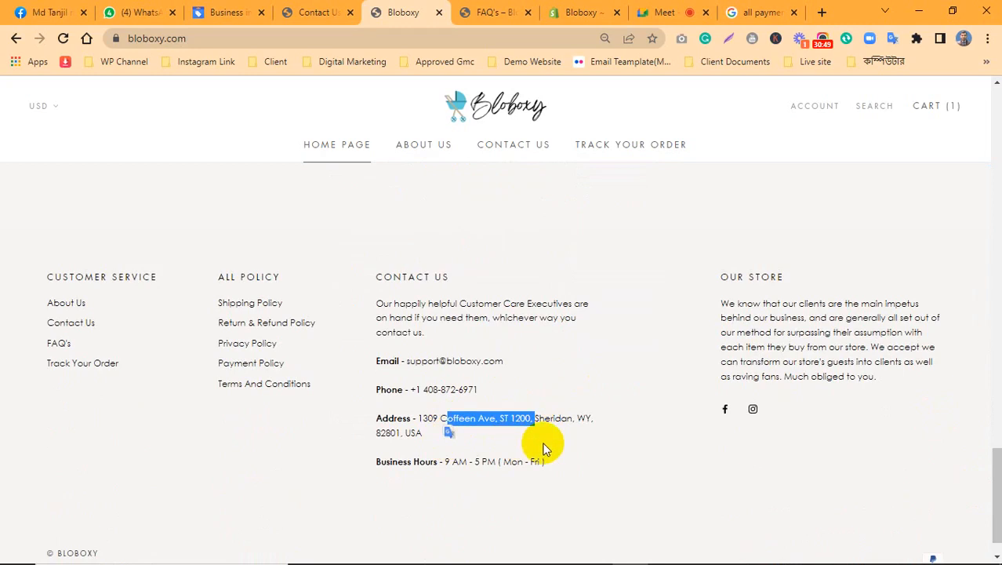
click(555, 420)
click(227, 12)
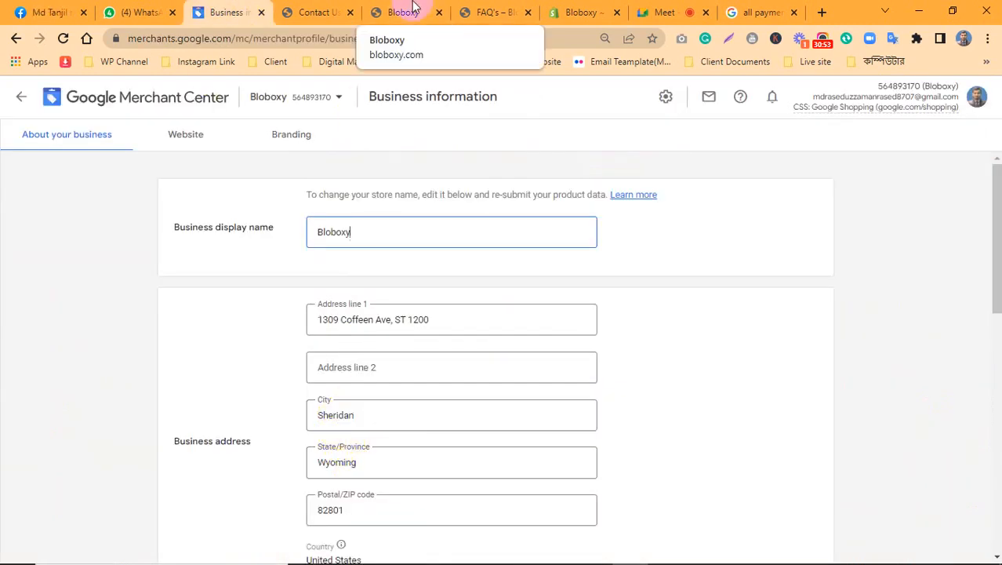
click(412, 12)
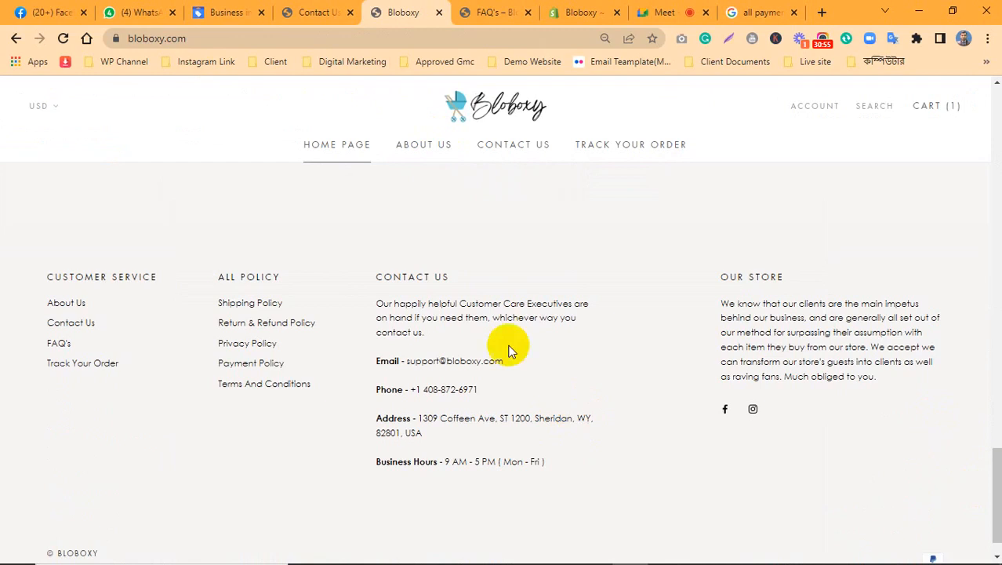
Check the state, postal code and country of the Google Merchant Center business address against the storefront's footer address
click(222, 11)
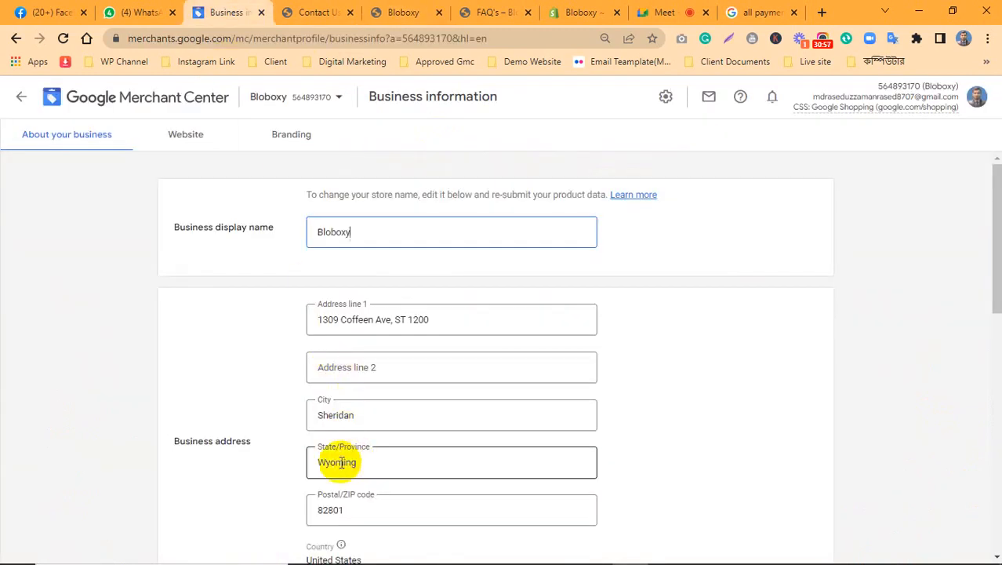
click(365, 472)
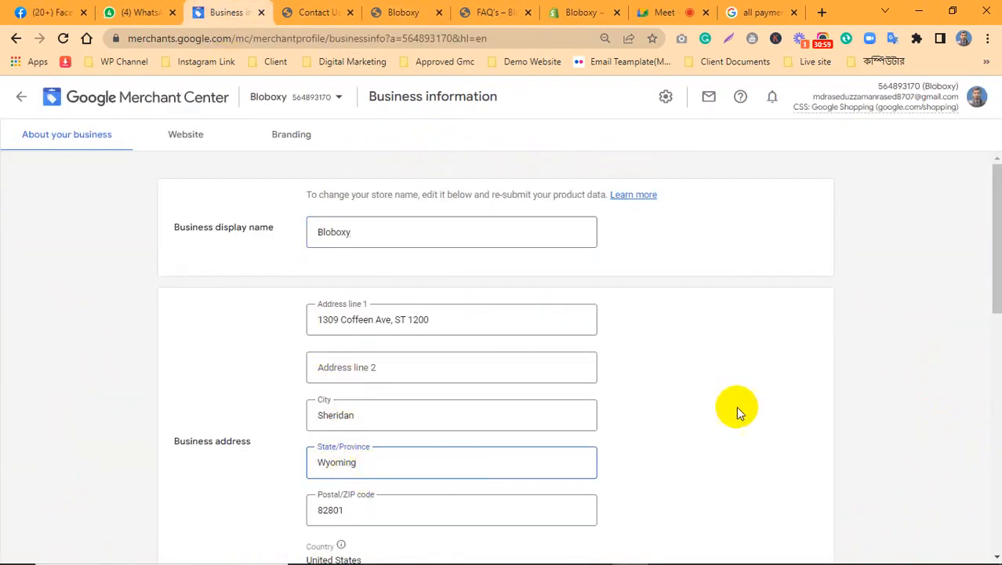
drag(998, 235, 998, 288)
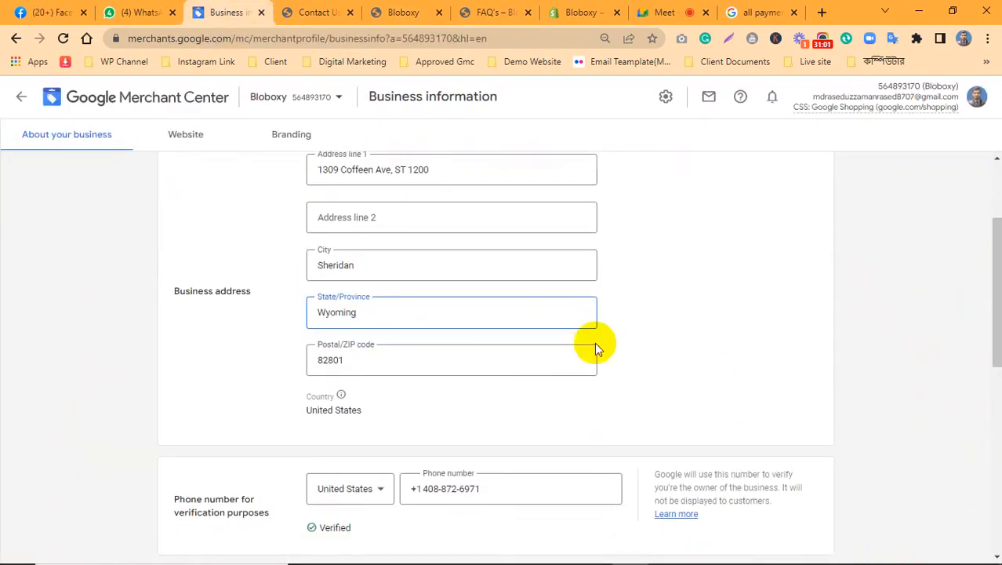
click(386, 354)
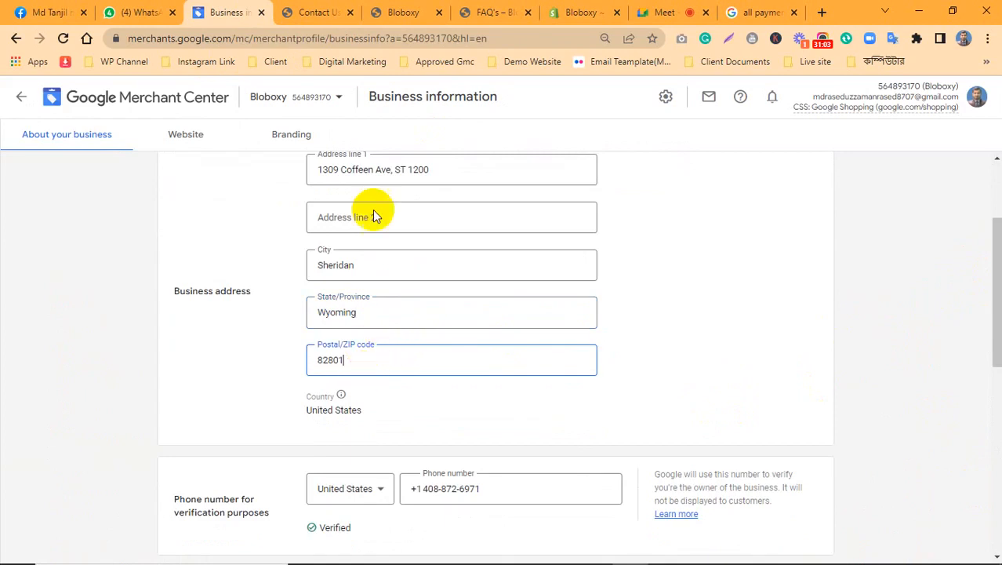
click(404, 12)
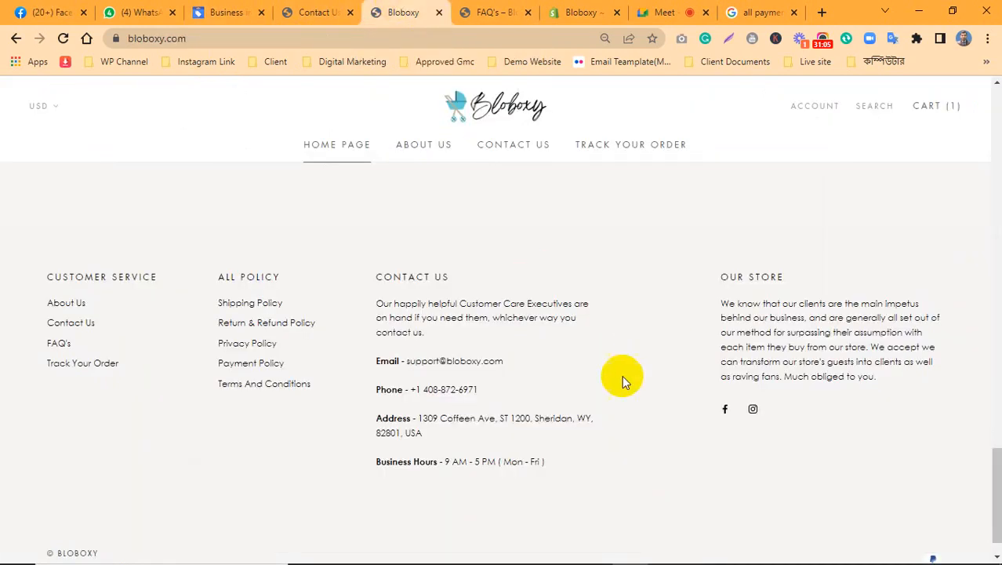
click(264, 6)
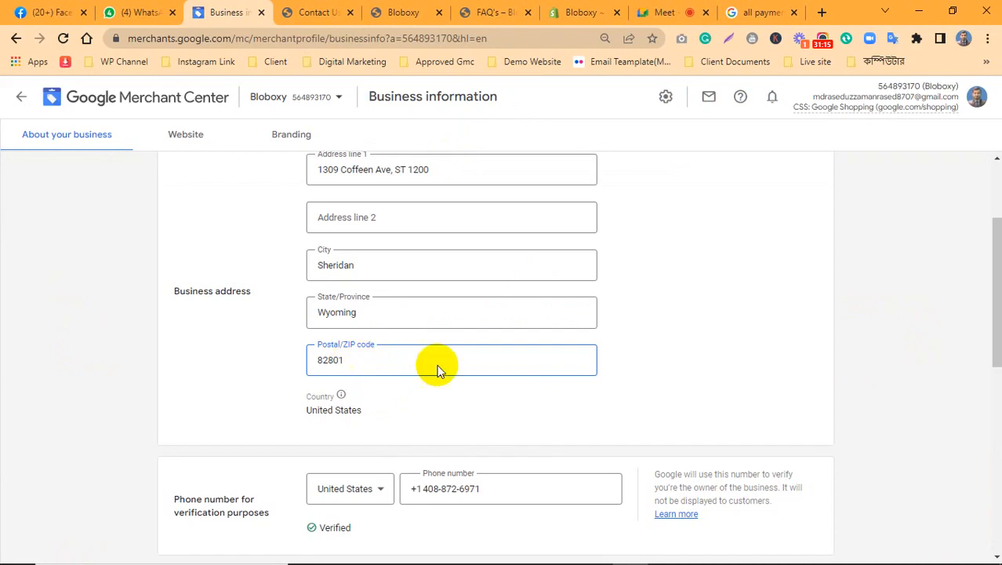
click(525, 421)
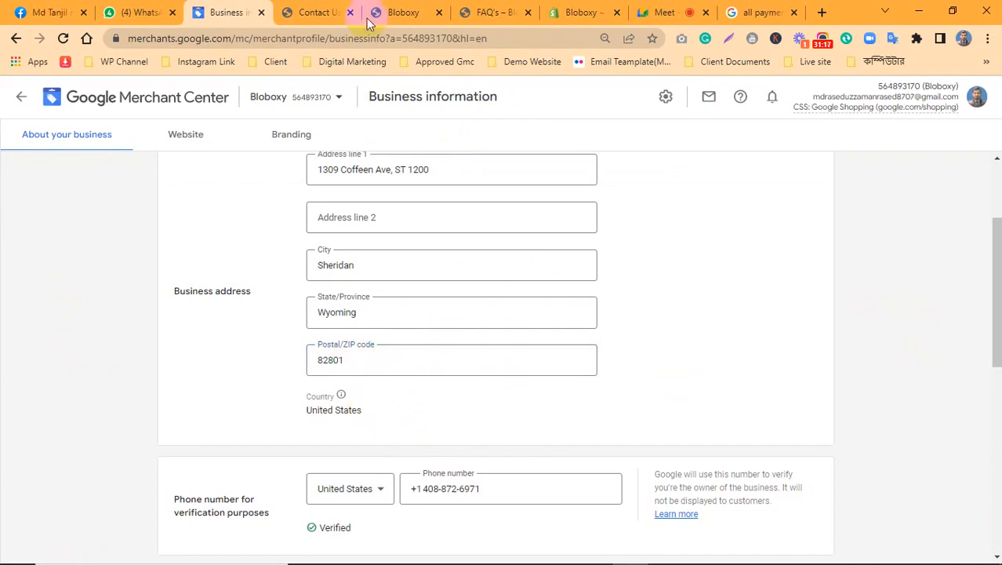
Examine the full business address, including its country, in the footer of the storefront's Contact Us page
click(321, 11)
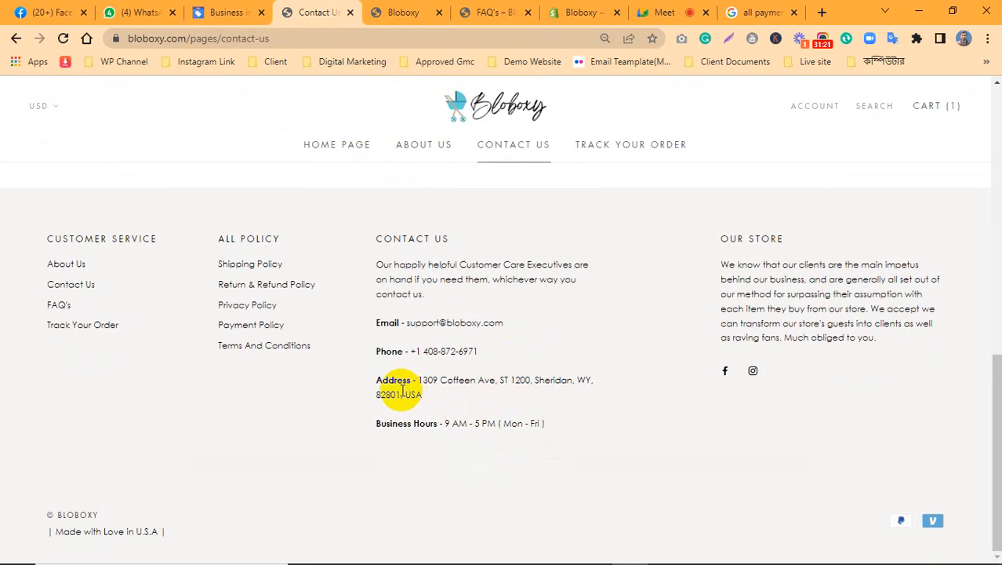
drag(401, 390, 409, 381)
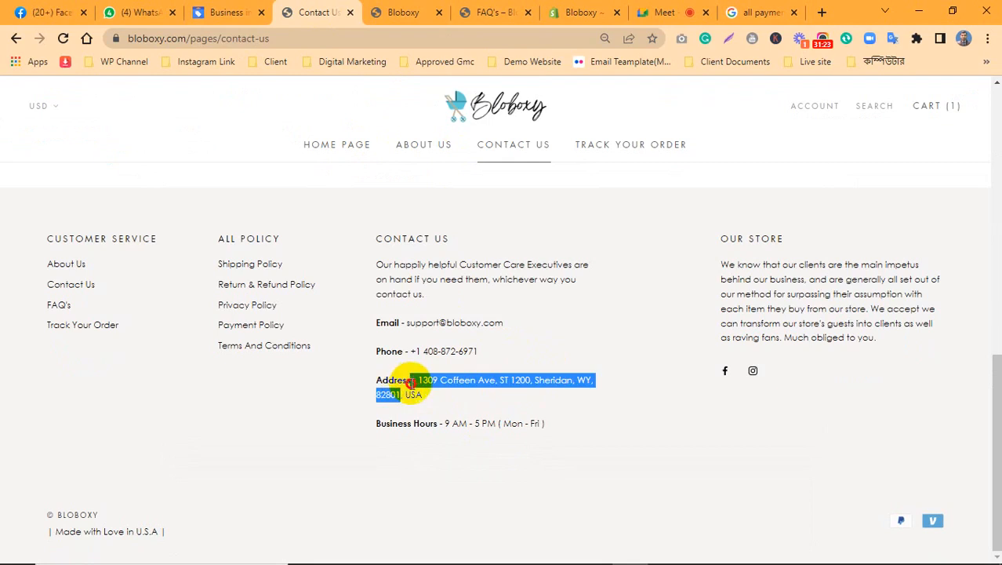
click(433, 396)
double_click(411, 394)
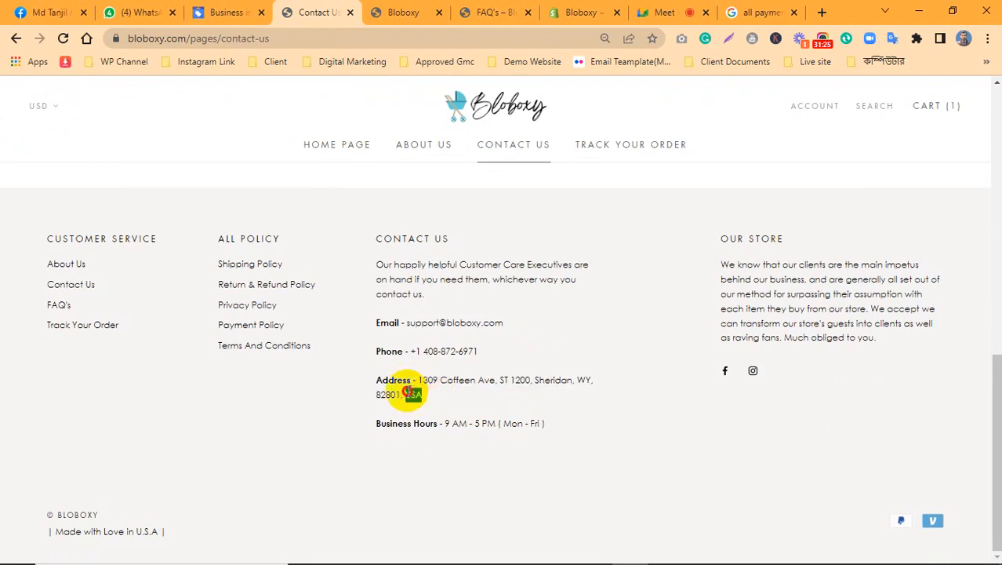
Compare the country in the Contact Us page's footer address with the country in the Google Merchant Center business address
drag(423, 396, 404, 396)
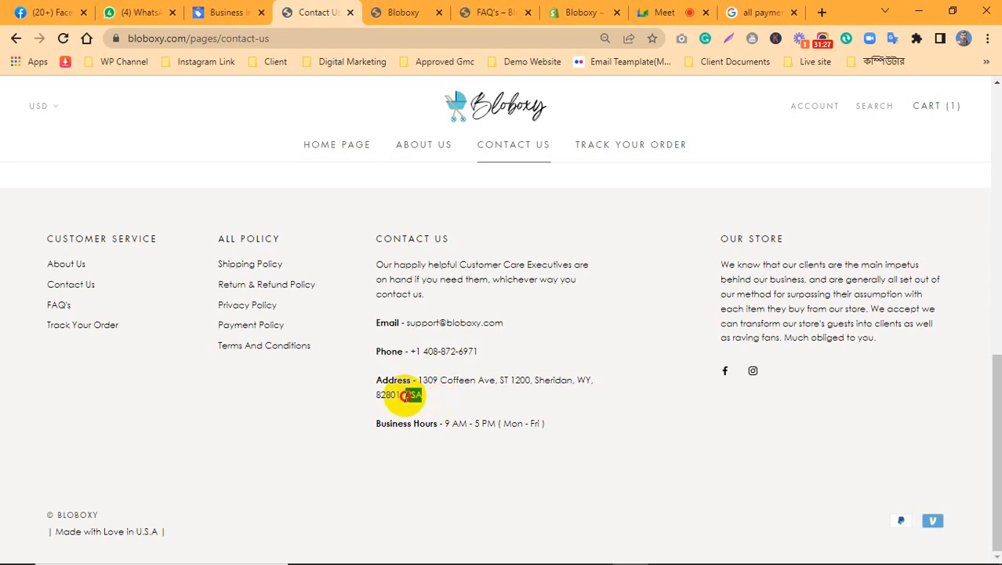
click(417, 395)
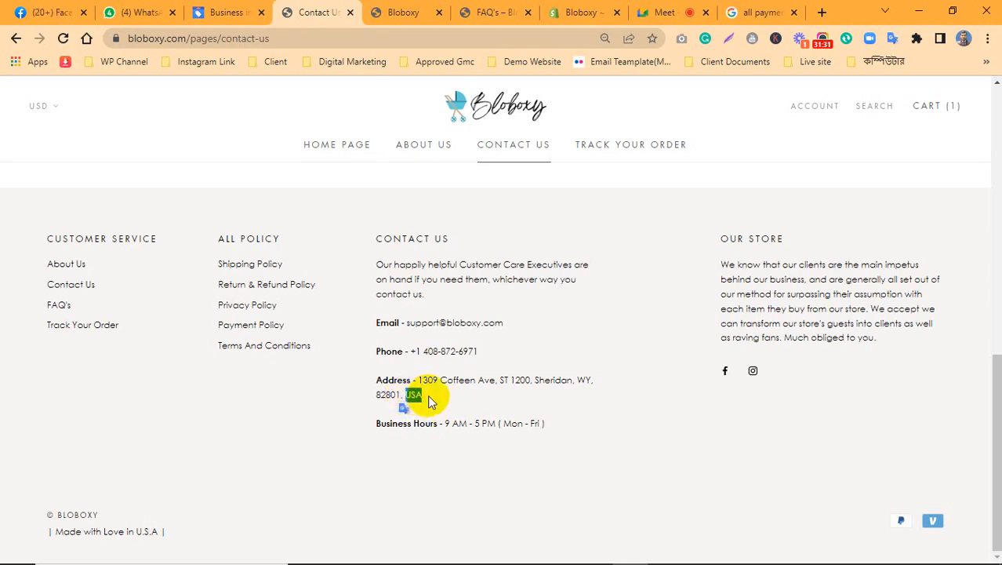
click(427, 395)
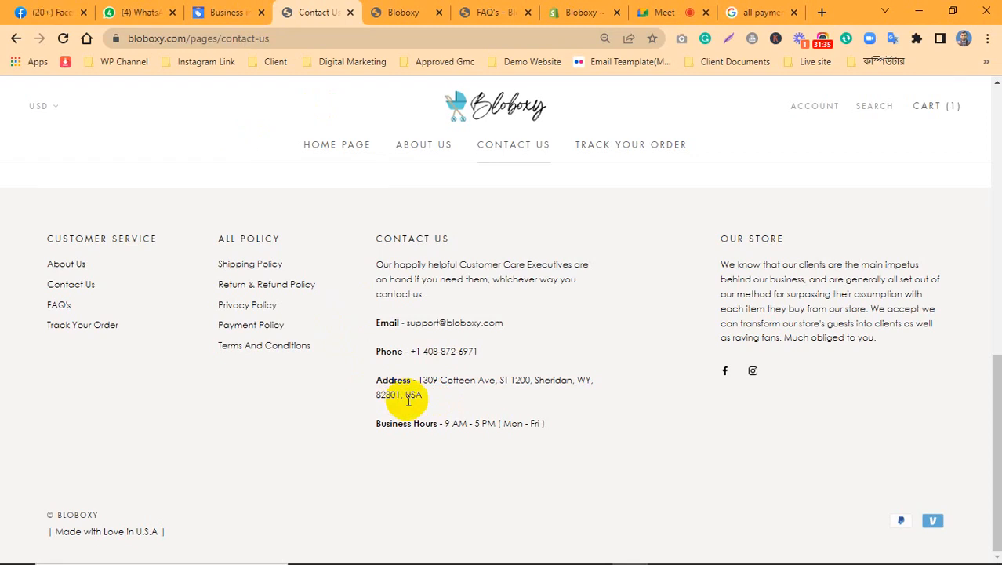
click(226, 12)
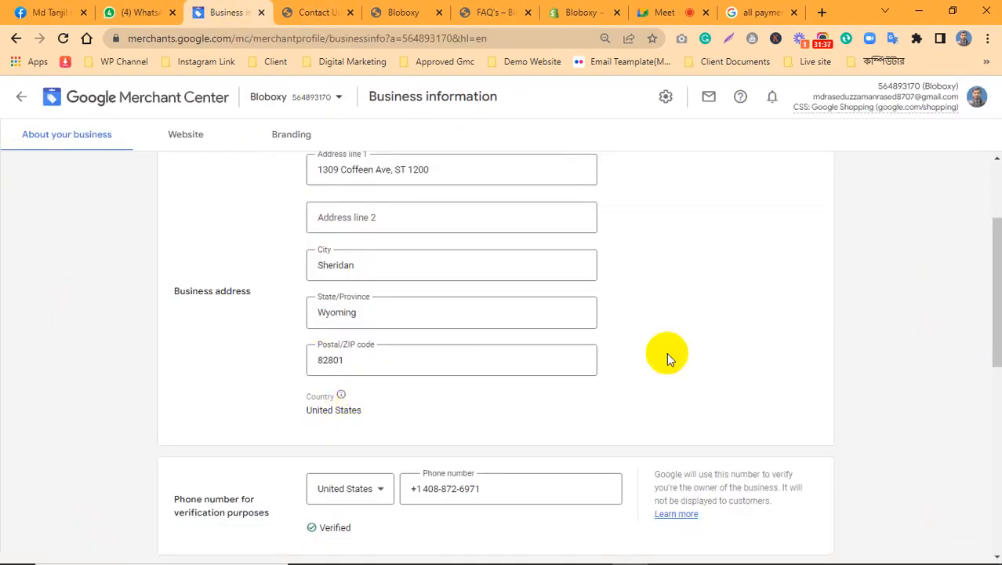
drag(994, 263, 990, 338)
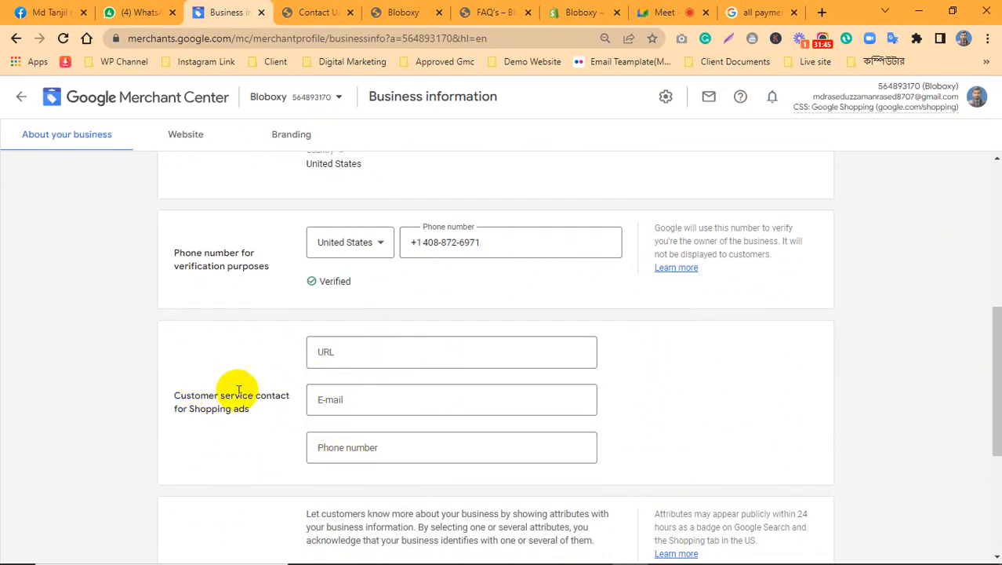
click(377, 350)
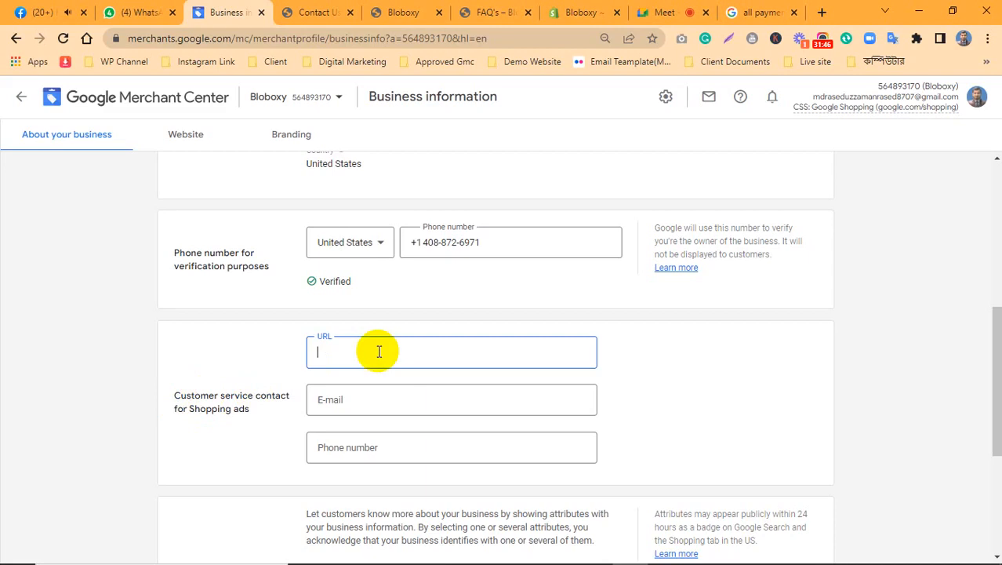
click(340, 8)
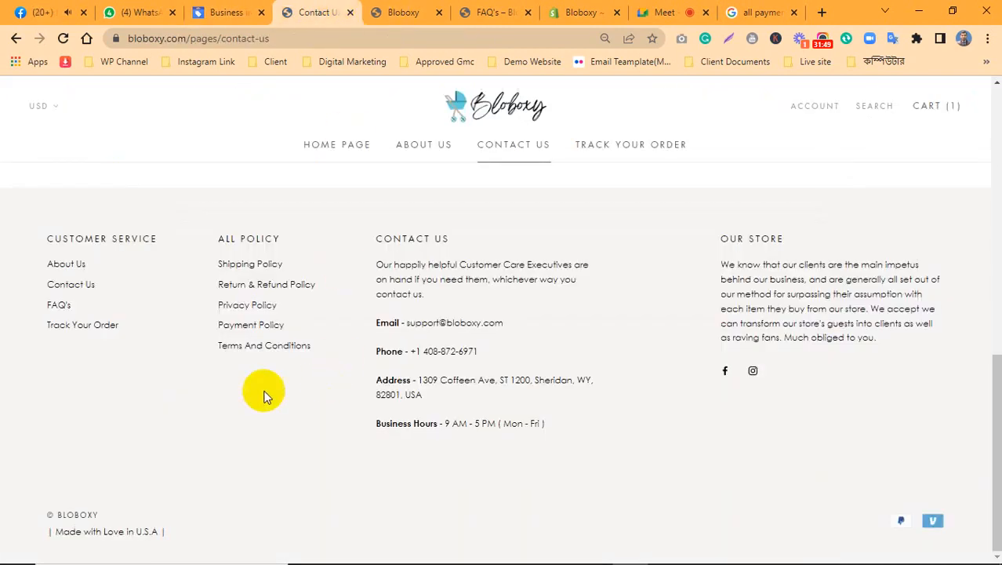
click(69, 288)
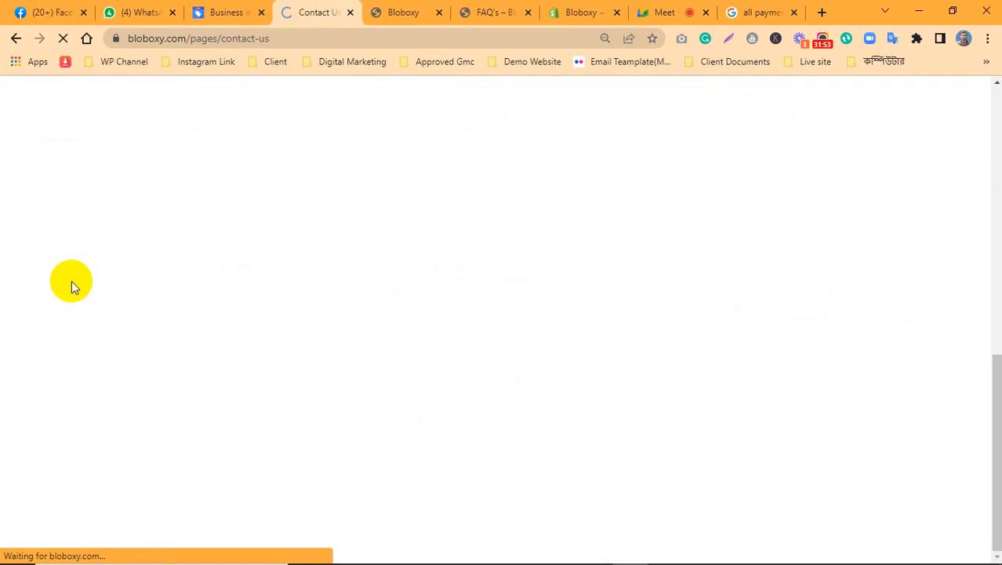
click(182, 40)
key(ctrl+c)
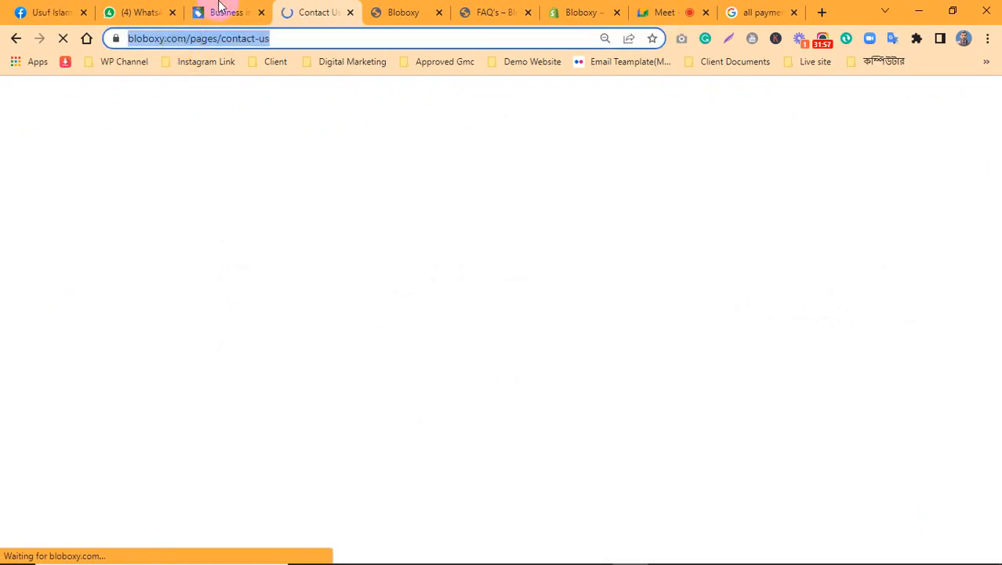
click(225, 11)
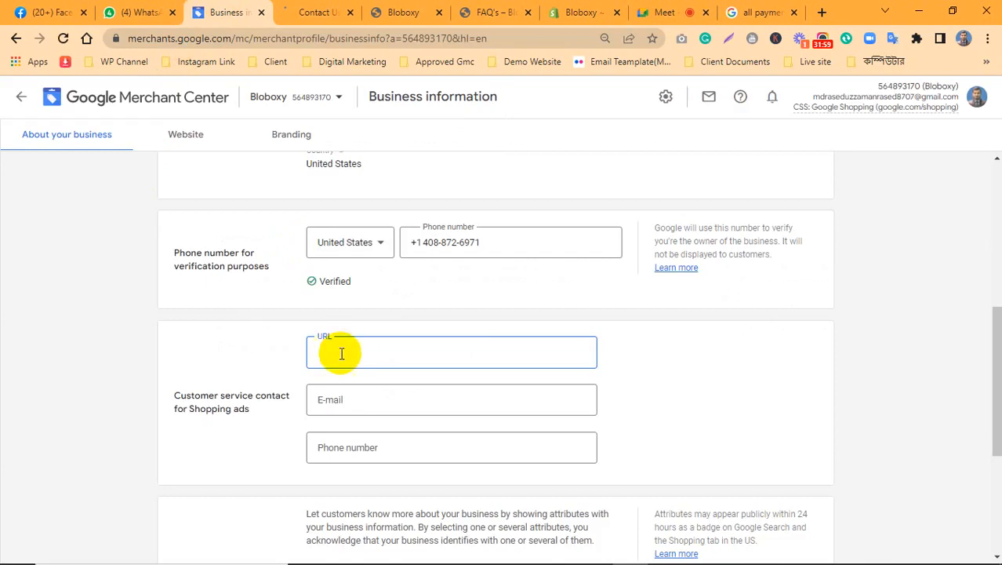
key(ctrl+v)
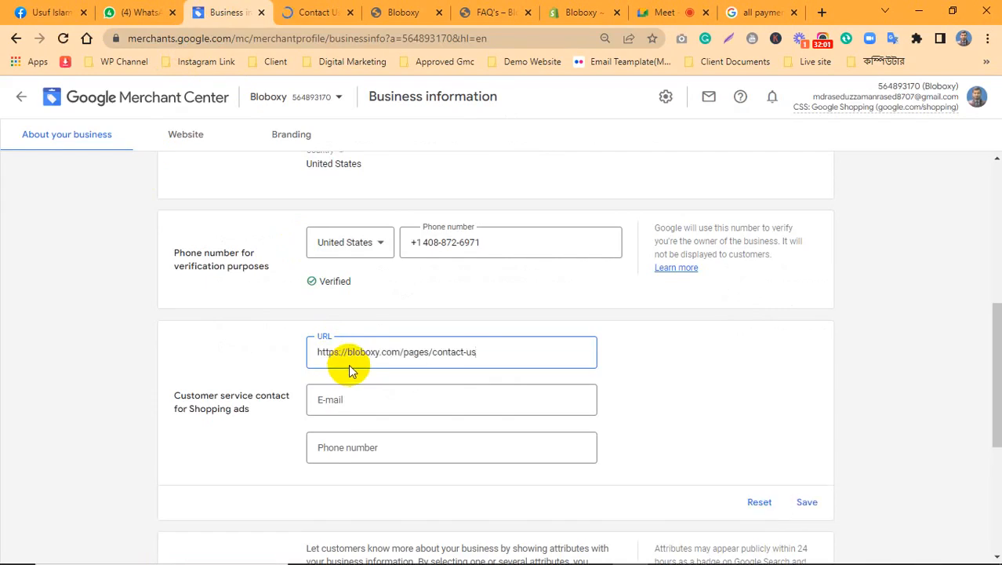
Copy the support e-mail address from the storefront home page footer into the customer service contact's E-mail field in Google Merchant Center
click(329, 11)
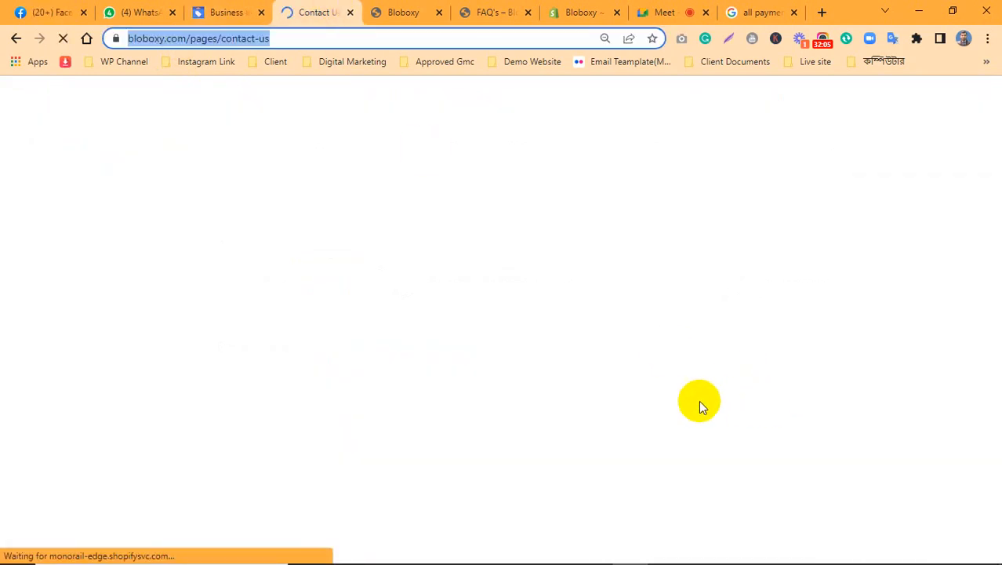
click(390, 10)
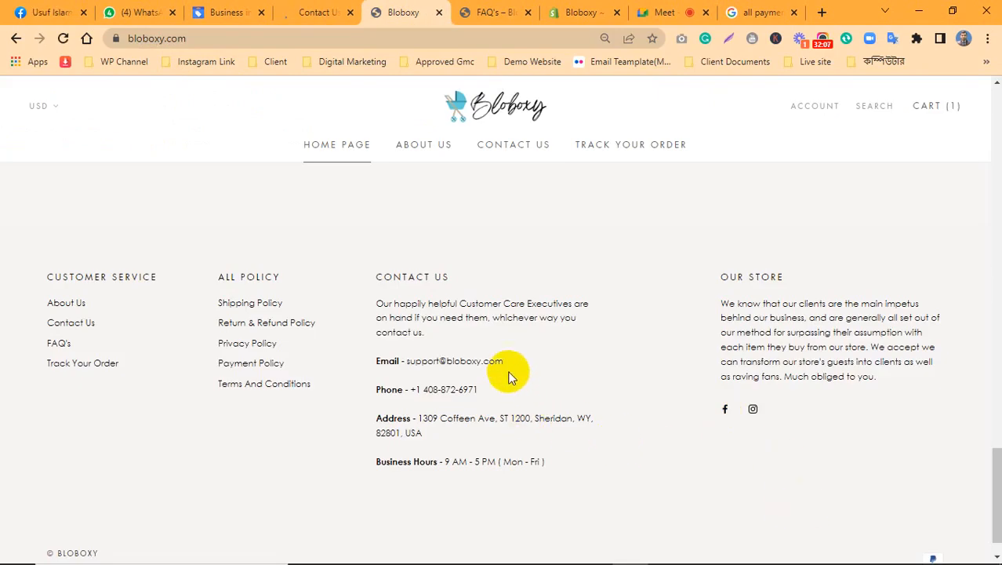
drag(500, 359, 422, 369)
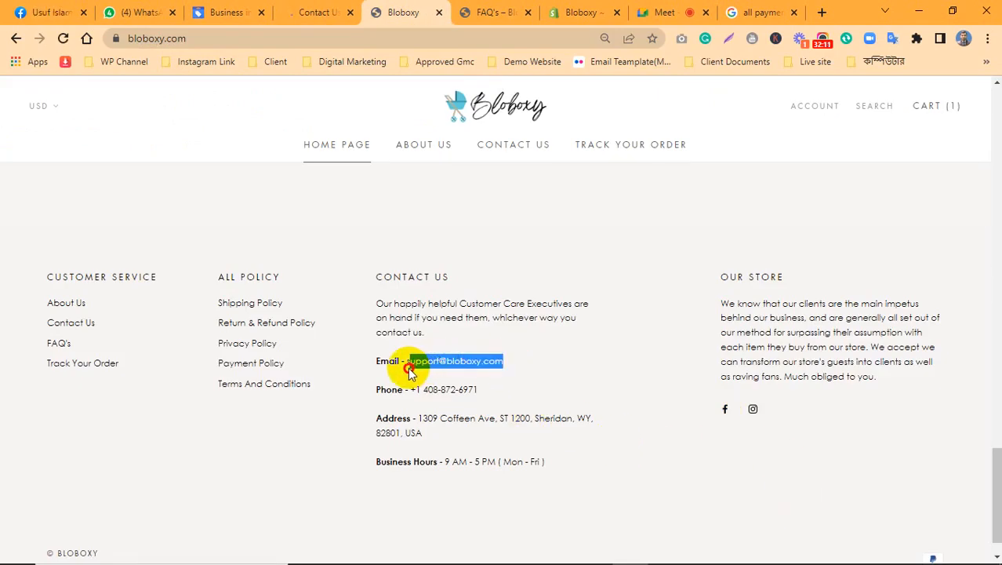
drag(410, 374, 407, 360)
key(ctrl+c)
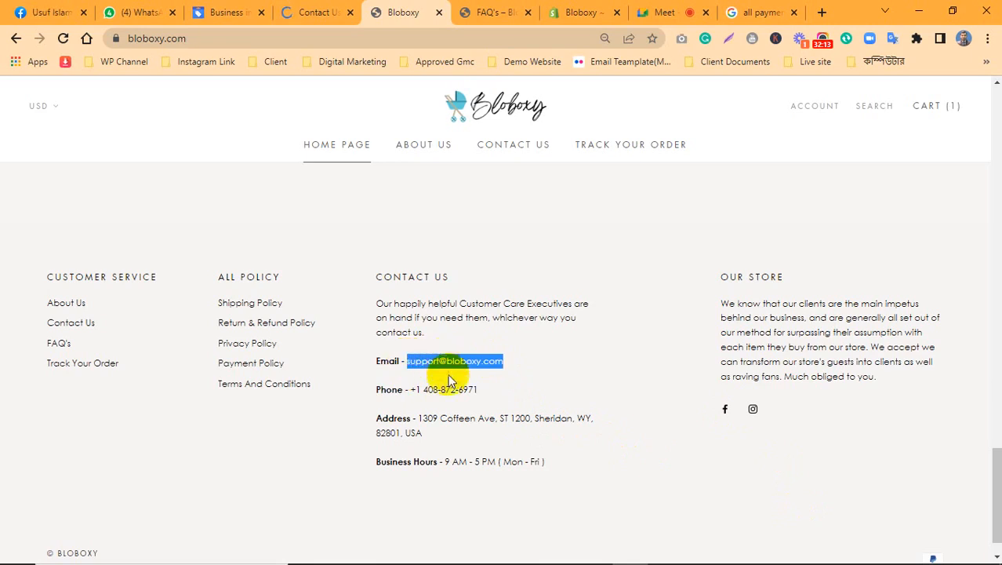
click(227, 12)
click(396, 401)
key(ctrl+v)
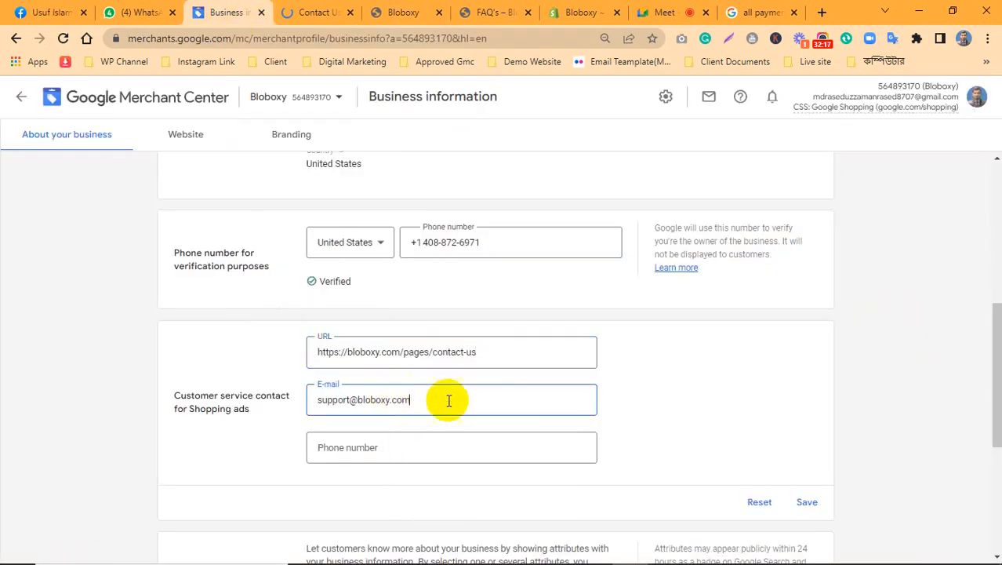
Copy the phone number from the storefront footer into the customer service contact's Phone number field and save the contact details
click(398, 12)
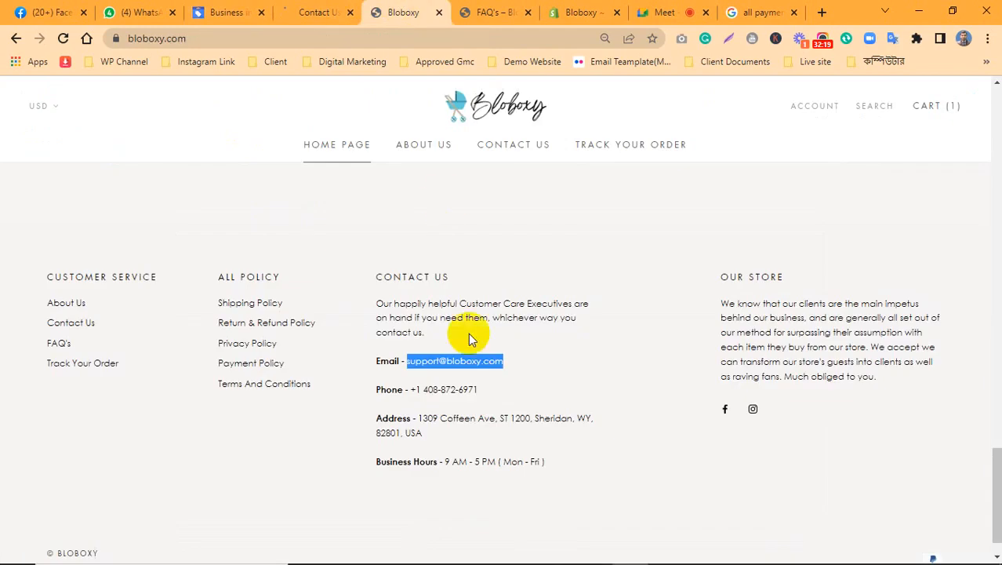
mouse_move(490, 390)
mouse_down()
mouse_move(410, 401)
mouse_move(384, 385)
mouse_move(480, 398)
mouse_up()
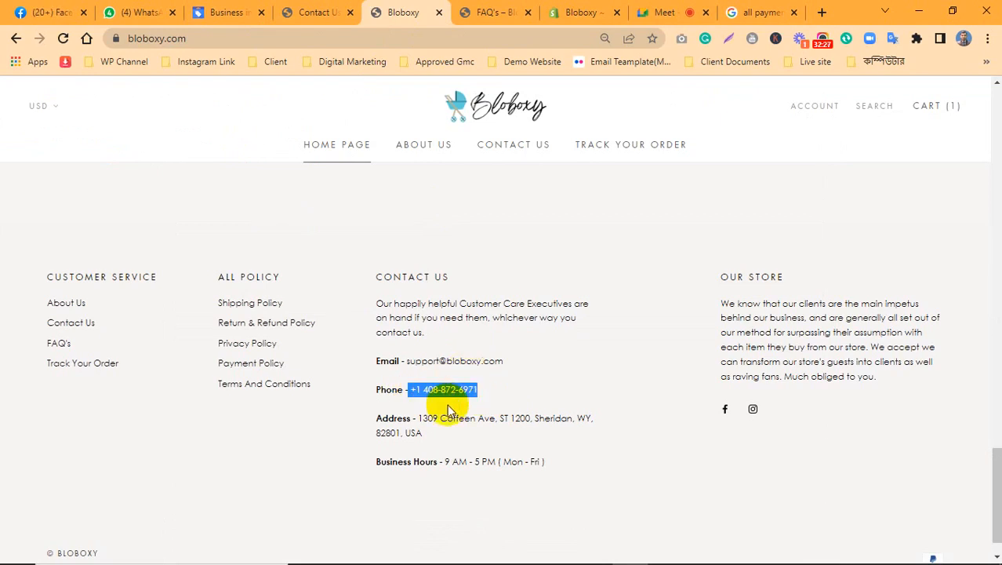
right_click(450, 391)
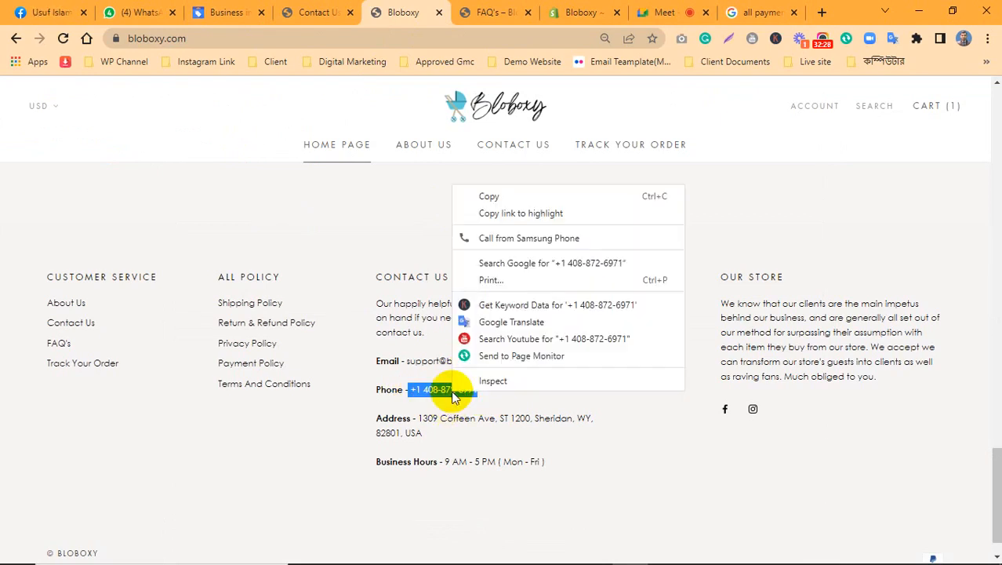
click(501, 196)
click(211, 8)
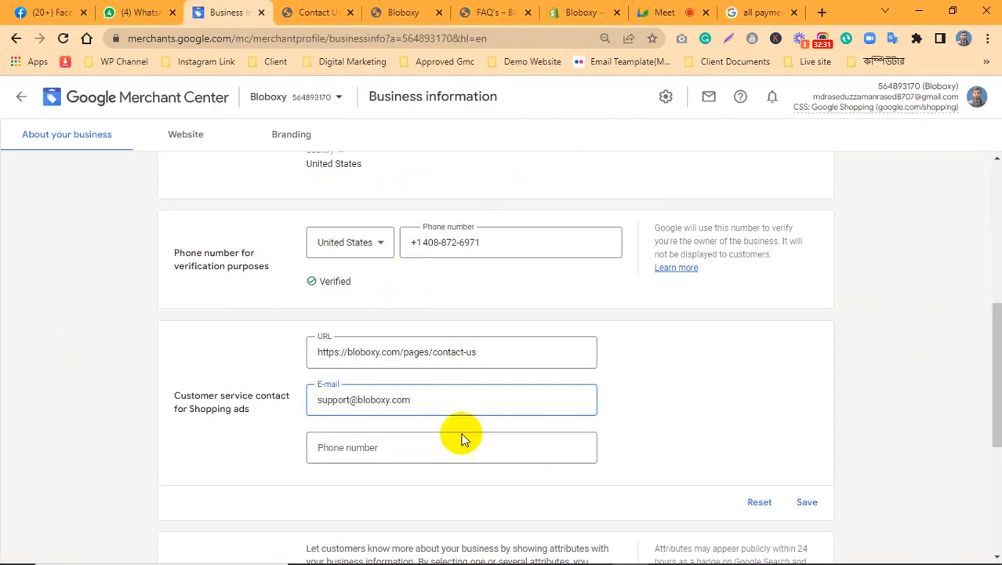
click(371, 453)
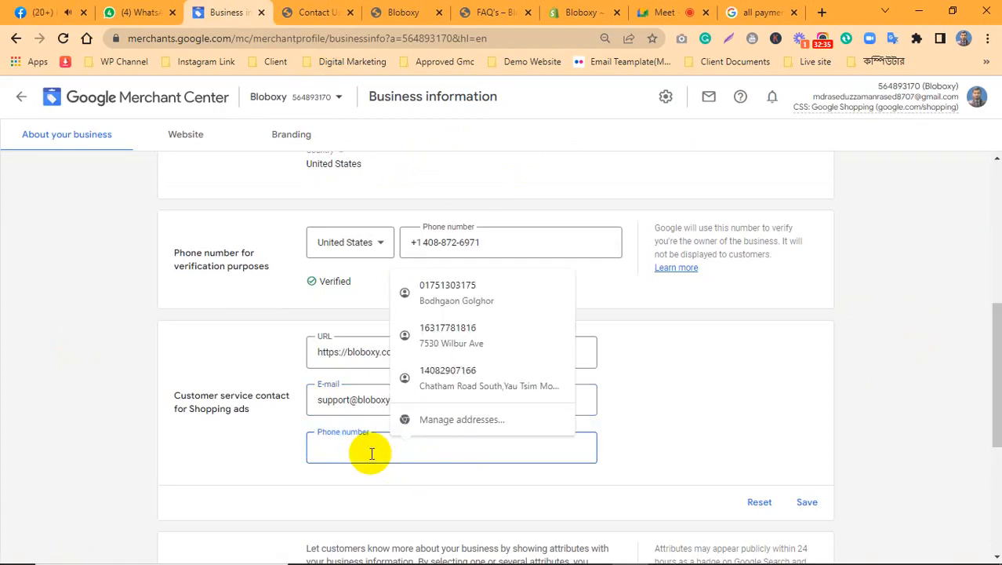
key(ctrl+v)
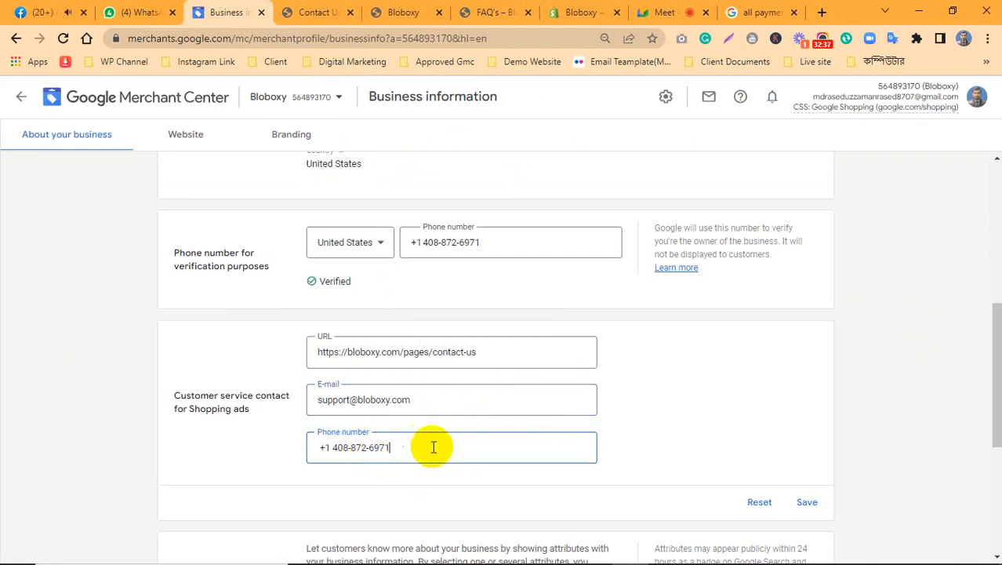
click(808, 511)
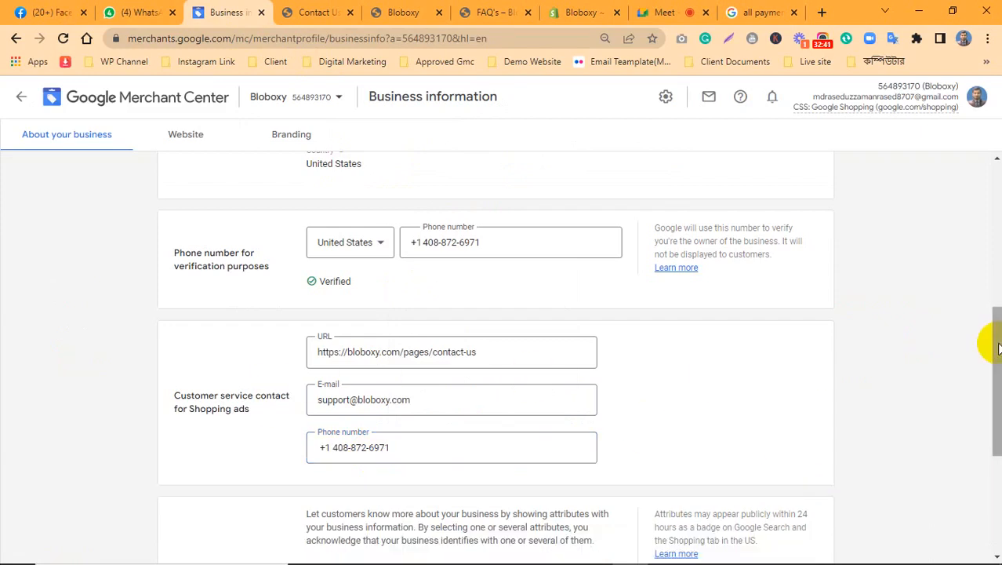
Review the business details and check the website address's verification and claim status
drag(1000, 347, 995, 221)
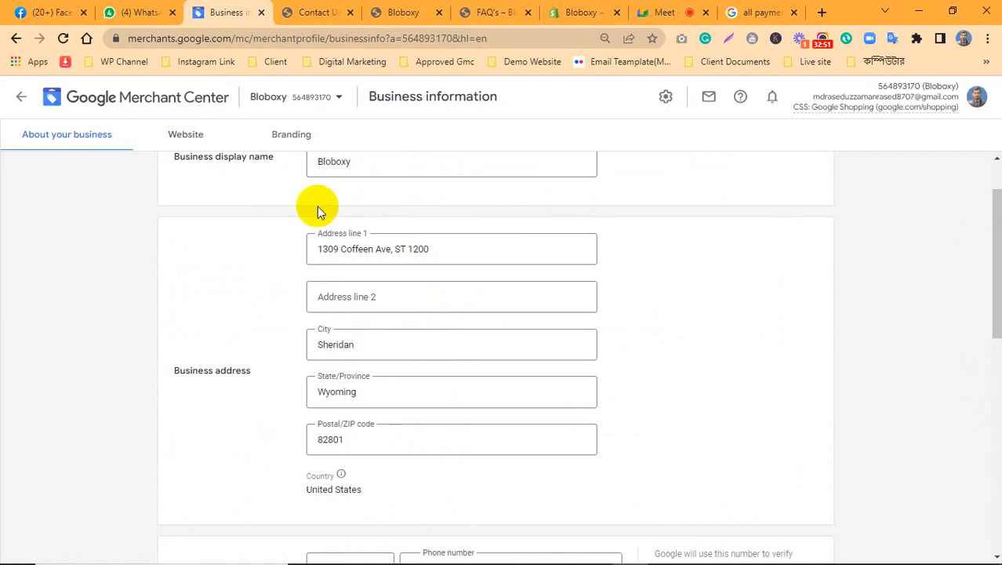
click(186, 137)
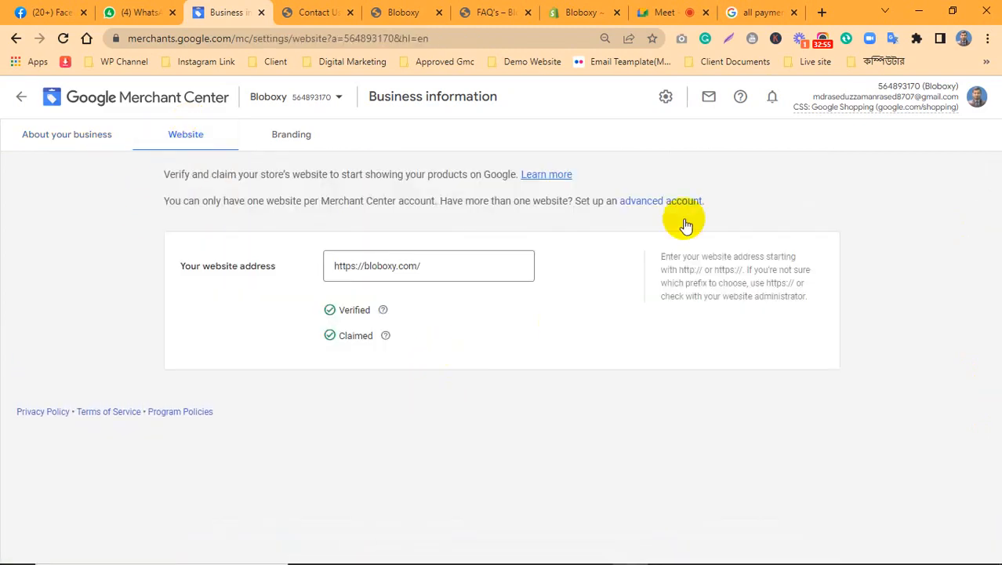
Add a new shipping service named Free Shipping in the shipping and returns settings
click(665, 102)
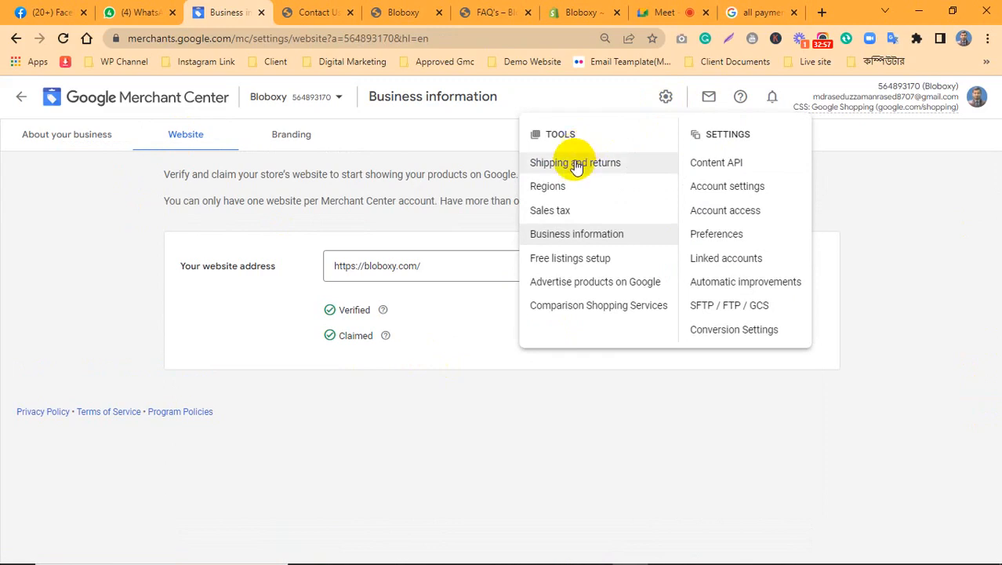
click(577, 162)
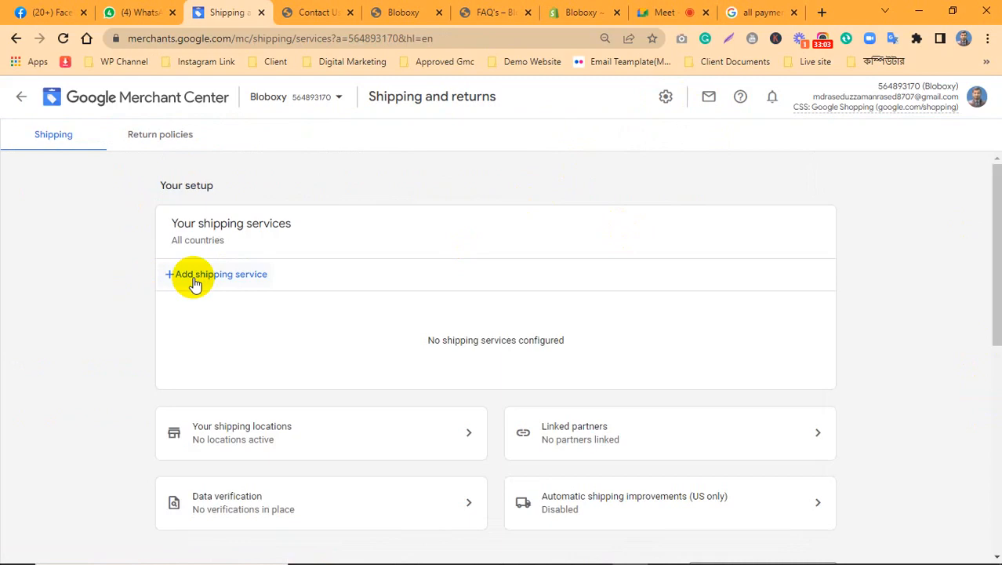
click(195, 281)
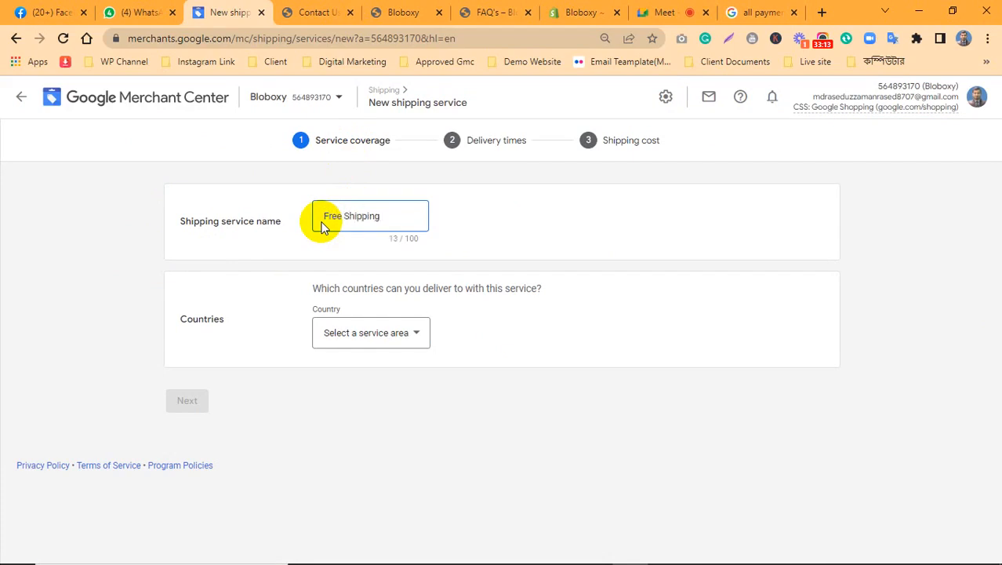
Check the storefront's Shipping Policy page for the delivery area and shipping cost, and return to the new shipping service
click(403, 11)
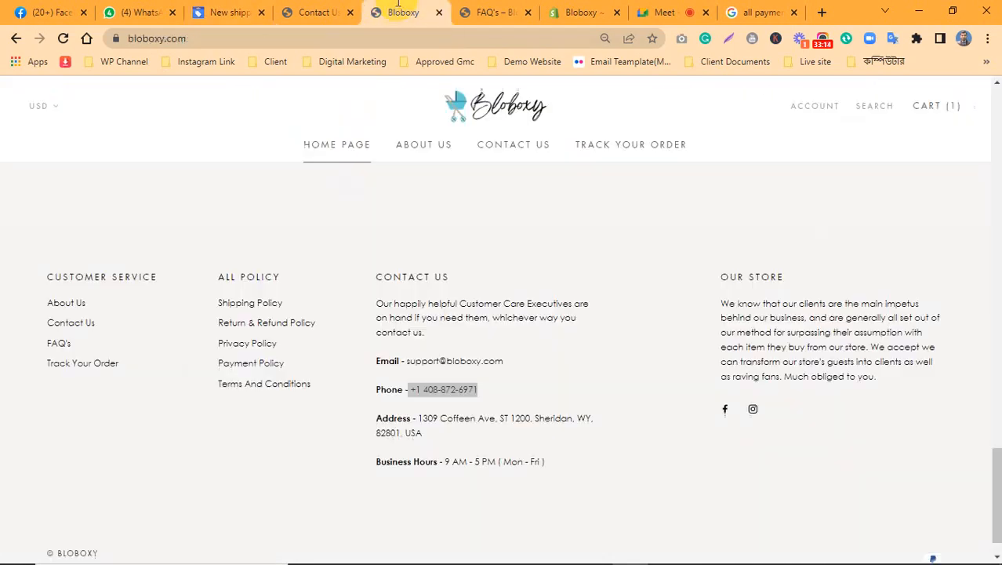
click(328, 368)
click(243, 303)
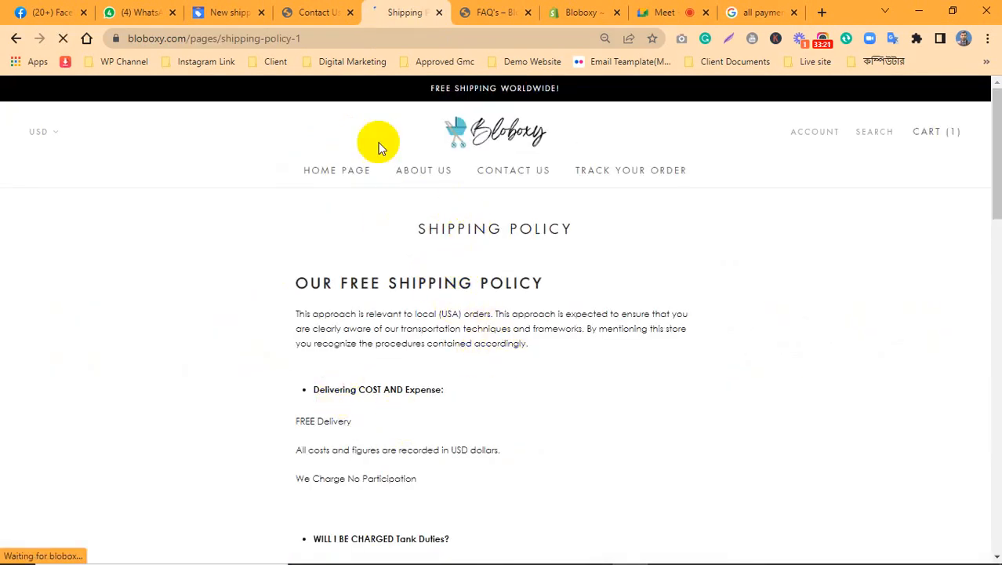
click(291, 7)
click(227, 11)
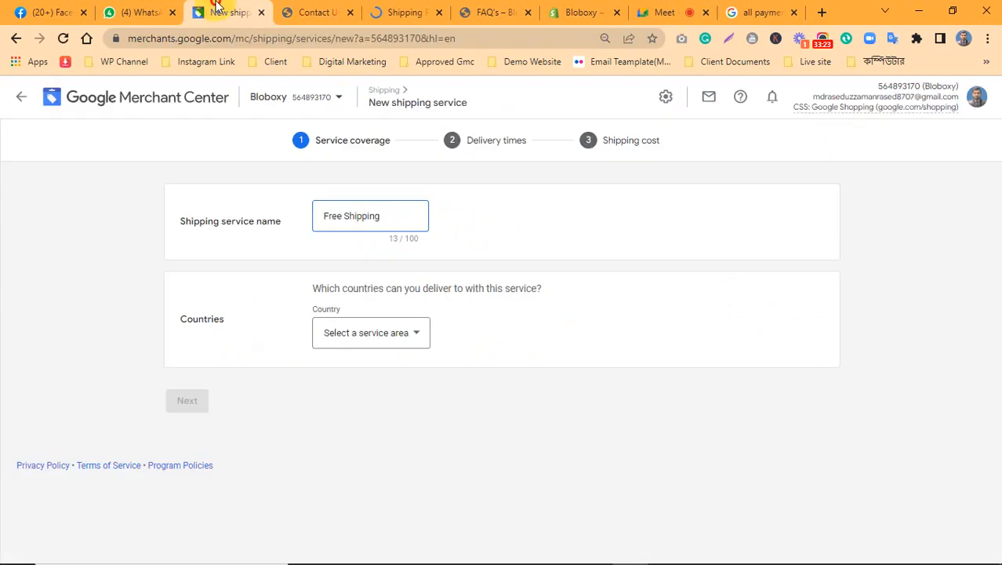
Set the shipping service's country to United States and continue to the delivery times settings
click(357, 341)
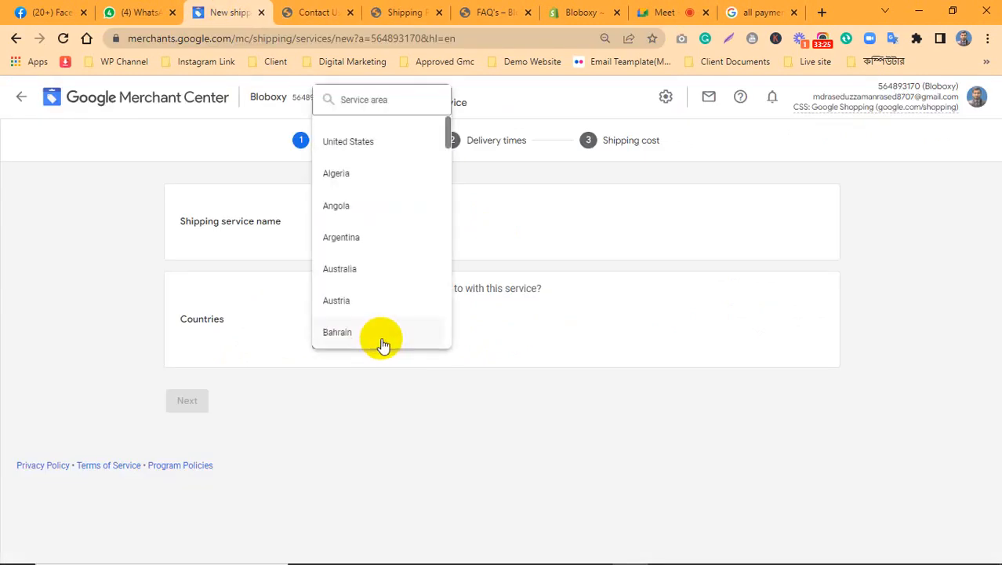
click(363, 142)
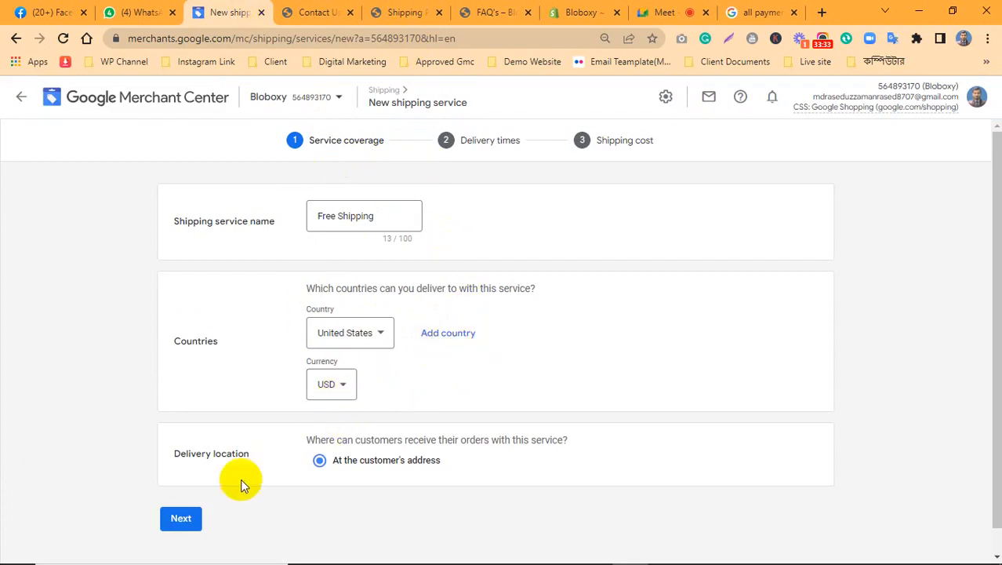
click(191, 522)
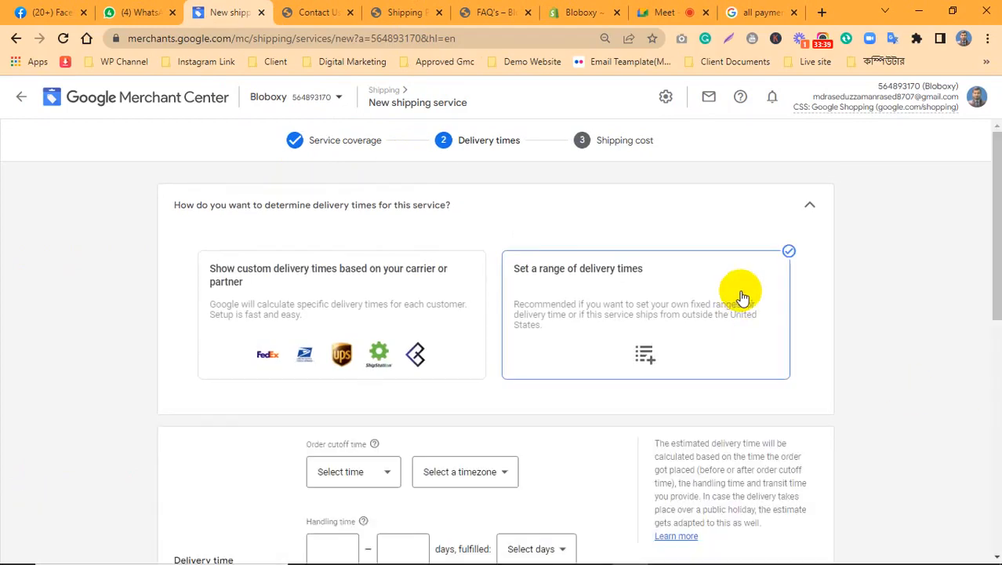
drag(994, 196, 984, 265)
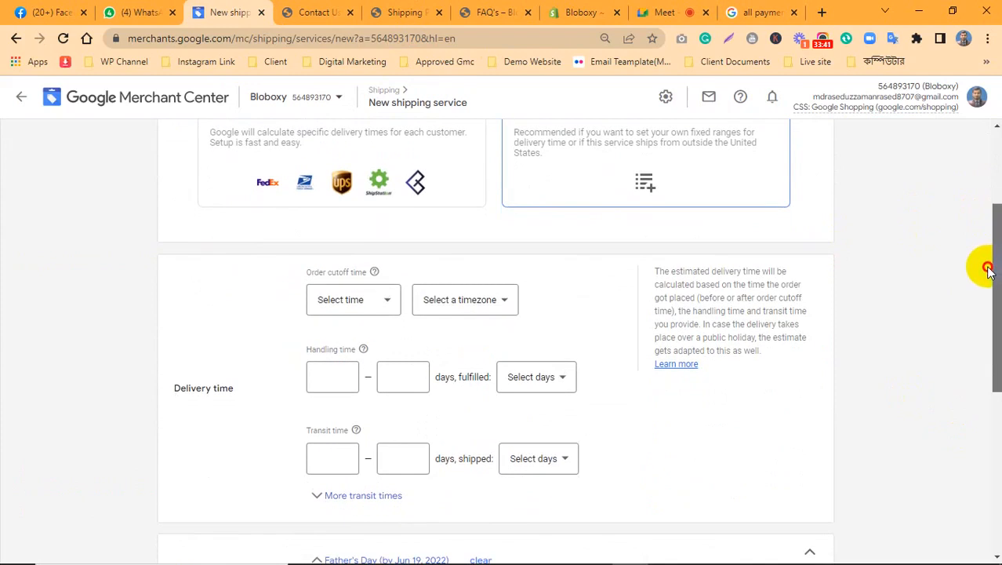
Look up the order cutoff details on the storefront's Shipping Policy page and set the cutoff timezone to (GMT-05:00) Eastern Standard Time (New York)
click(407, 10)
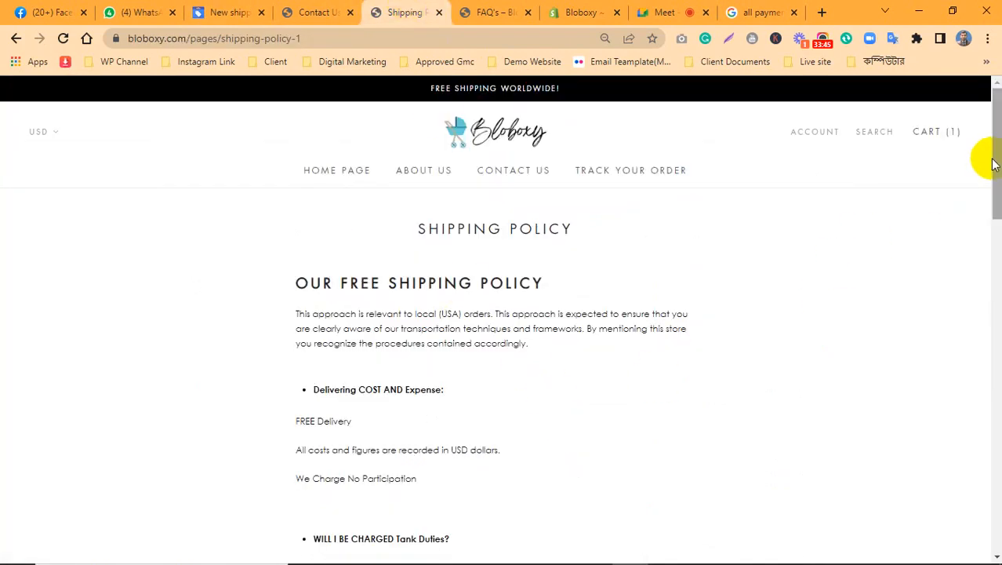
drag(995, 156, 996, 269)
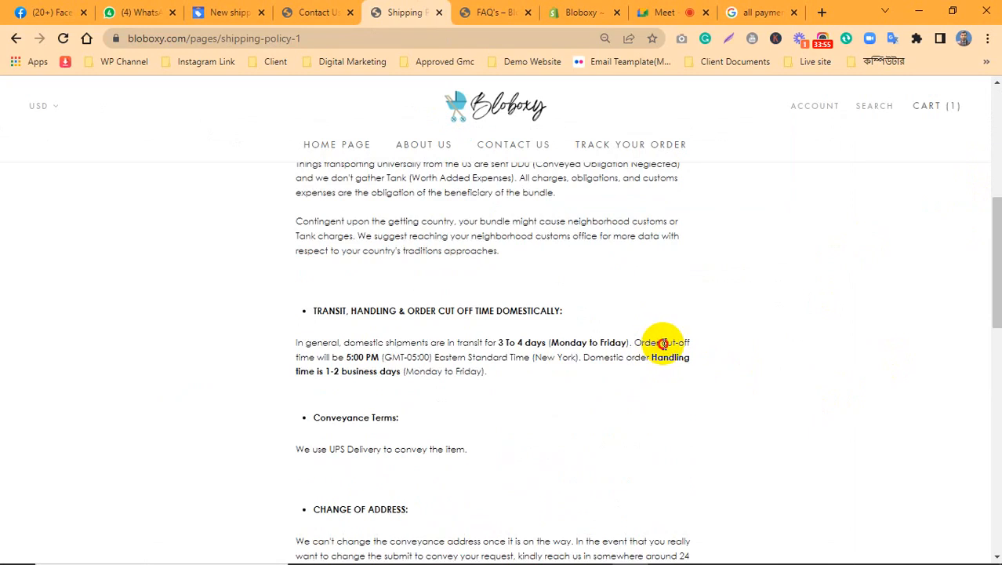
drag(661, 343, 403, 361)
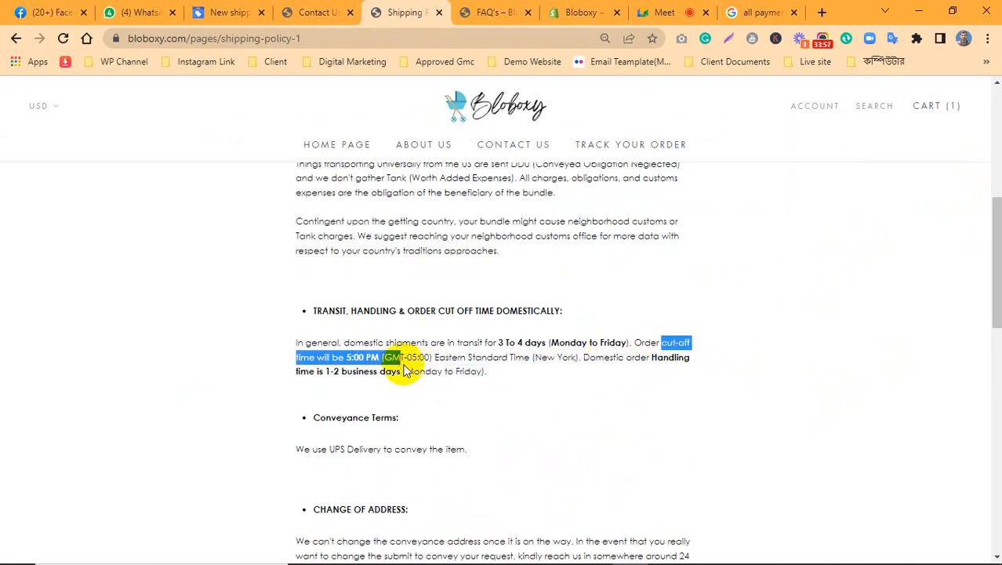
click(396, 370)
drag(384, 356, 573, 362)
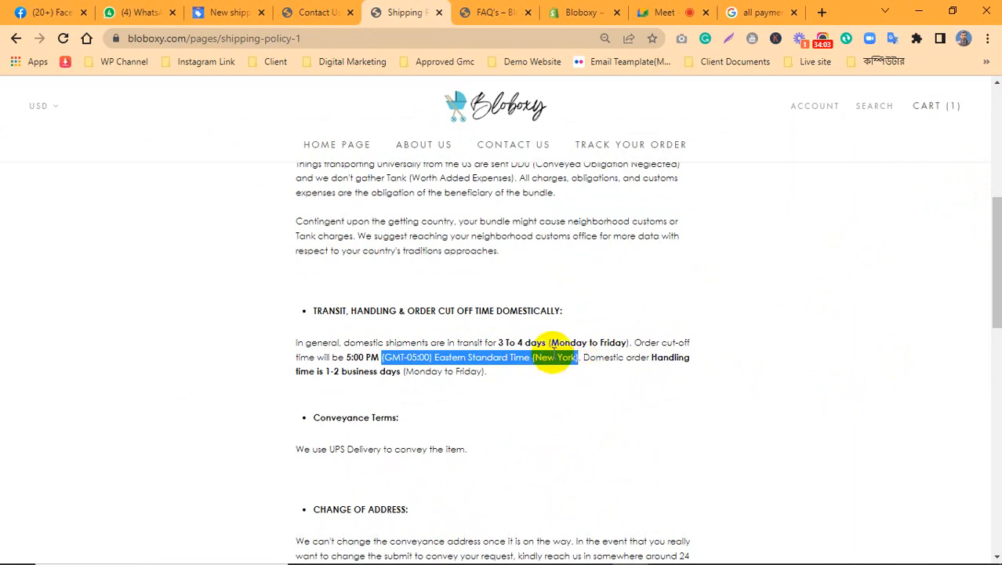
click(230, 8)
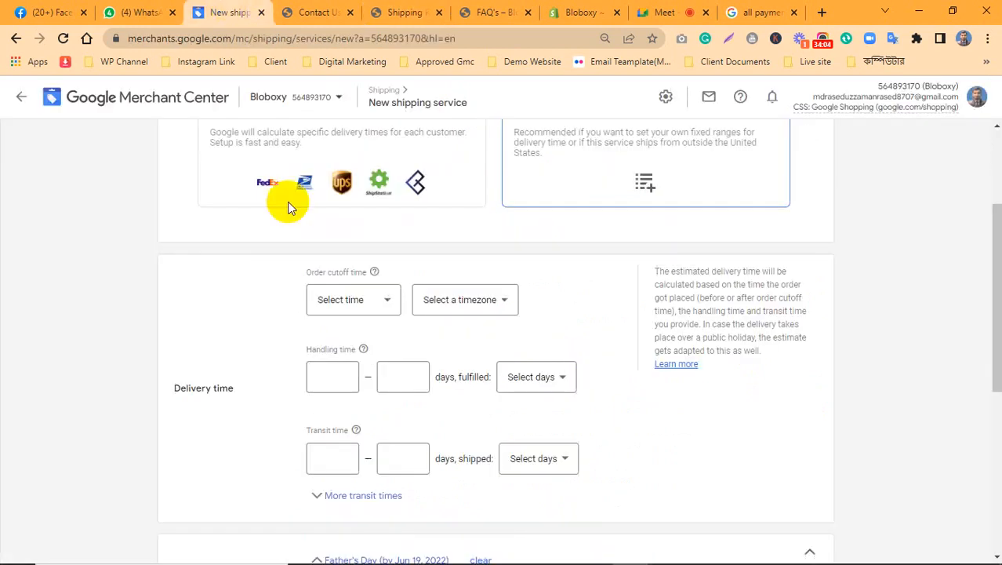
click(470, 310)
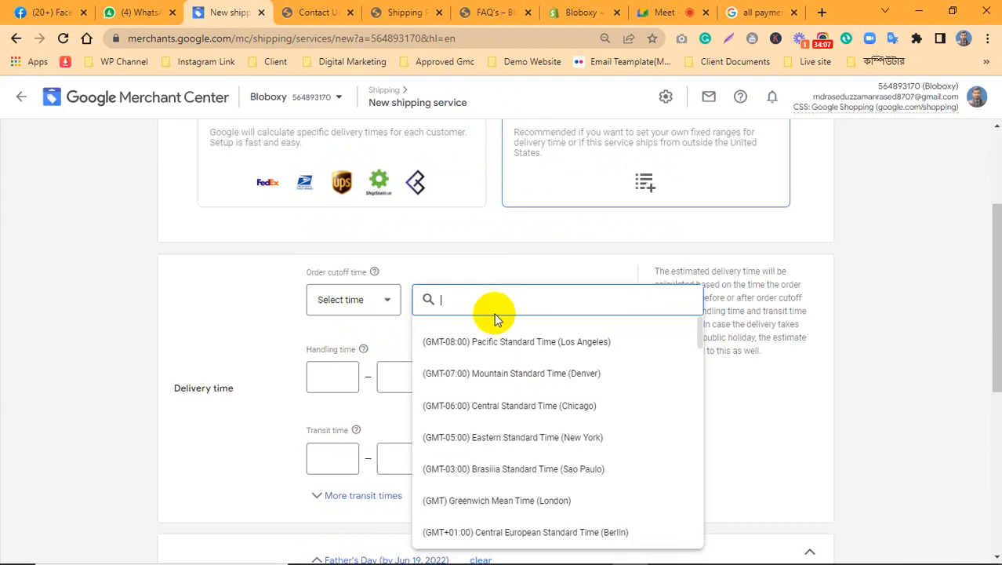
text((GMT-05:00) Eastern Standard Time (New York))
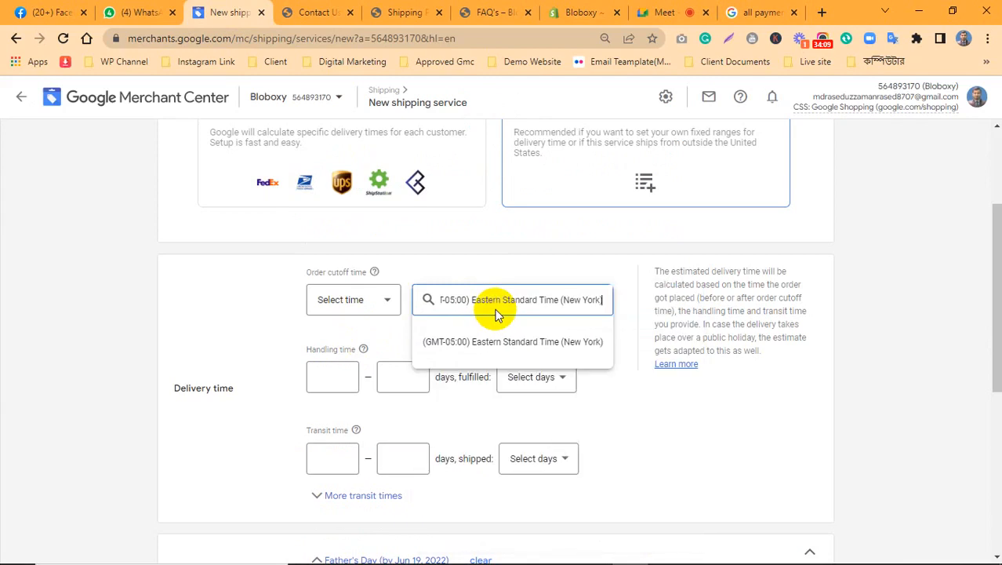
click(507, 348)
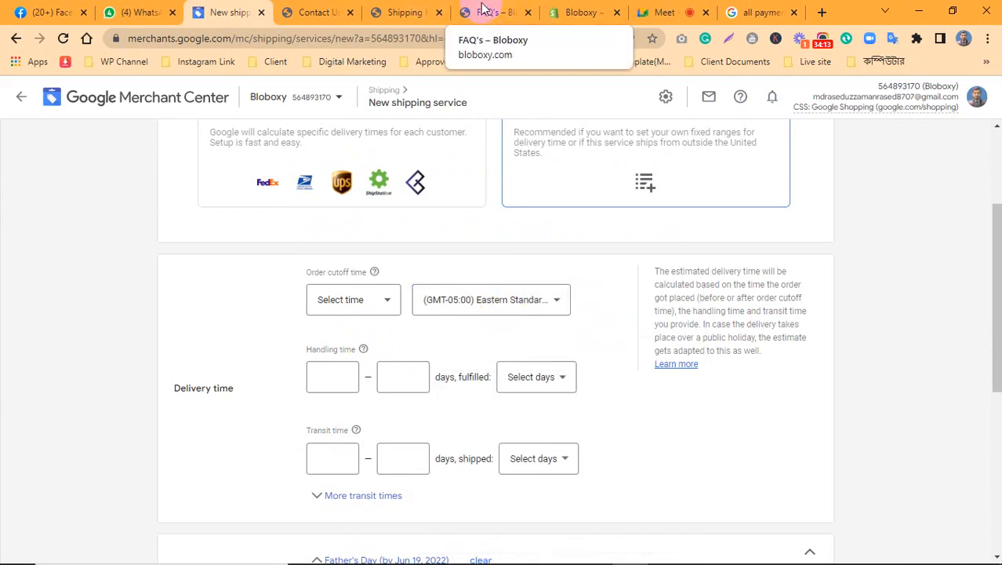
Recheck the order cutoff in the storefront's Shipping Policy and set the service's order cutoff time to 5:00 PM
click(398, 6)
click(297, 408)
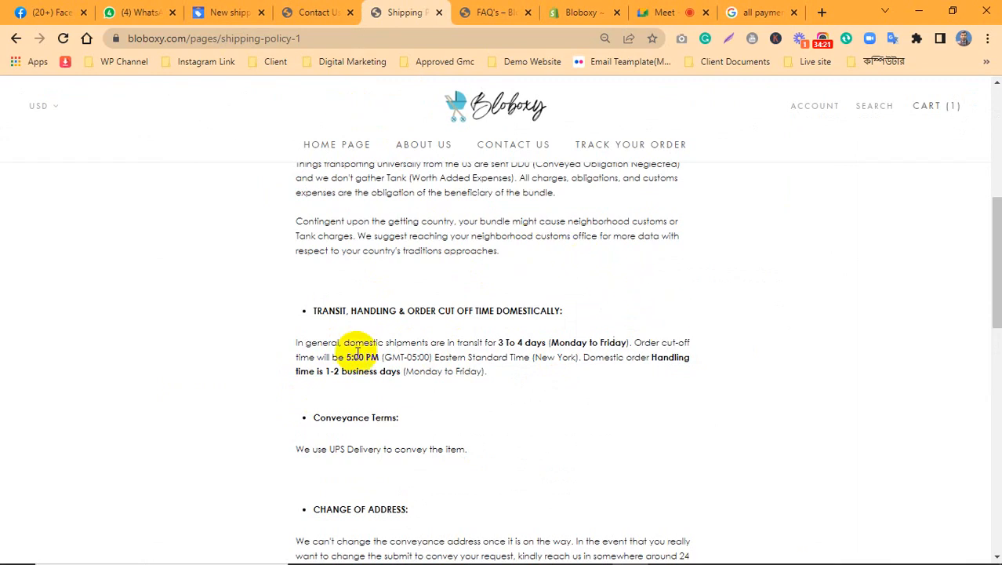
click(313, 11)
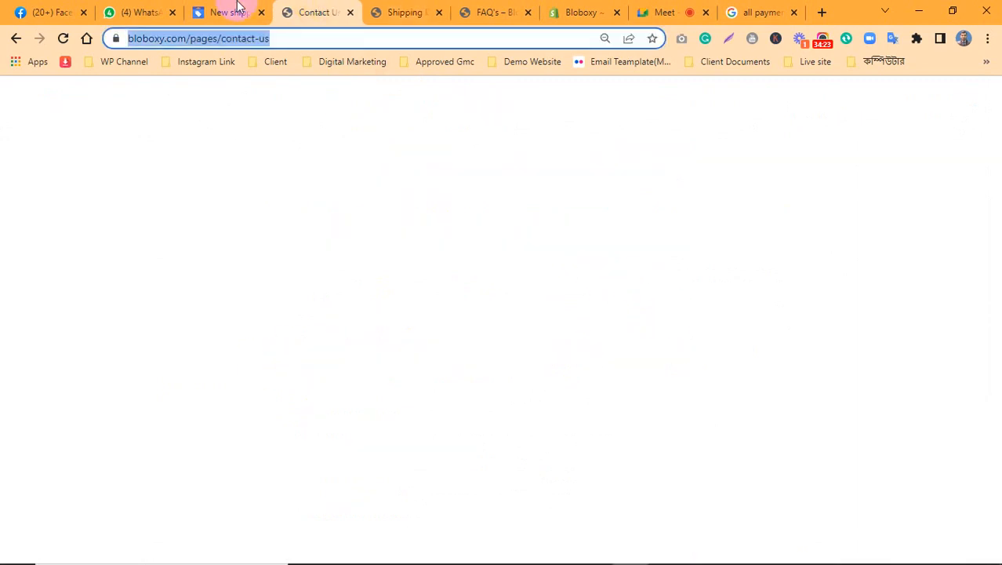
click(236, 11)
click(357, 303)
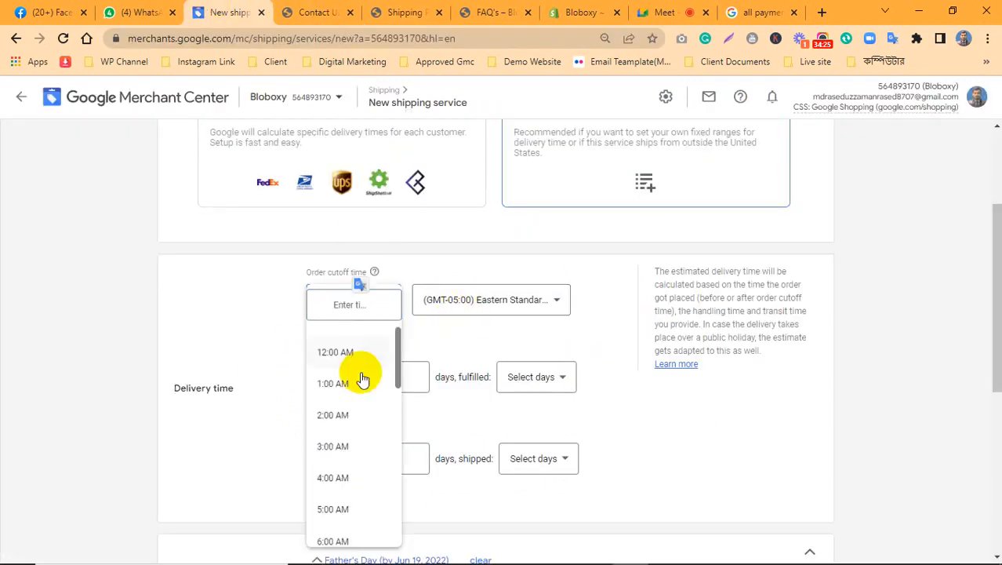
scroll(357, 392, down, 5)
click(349, 506)
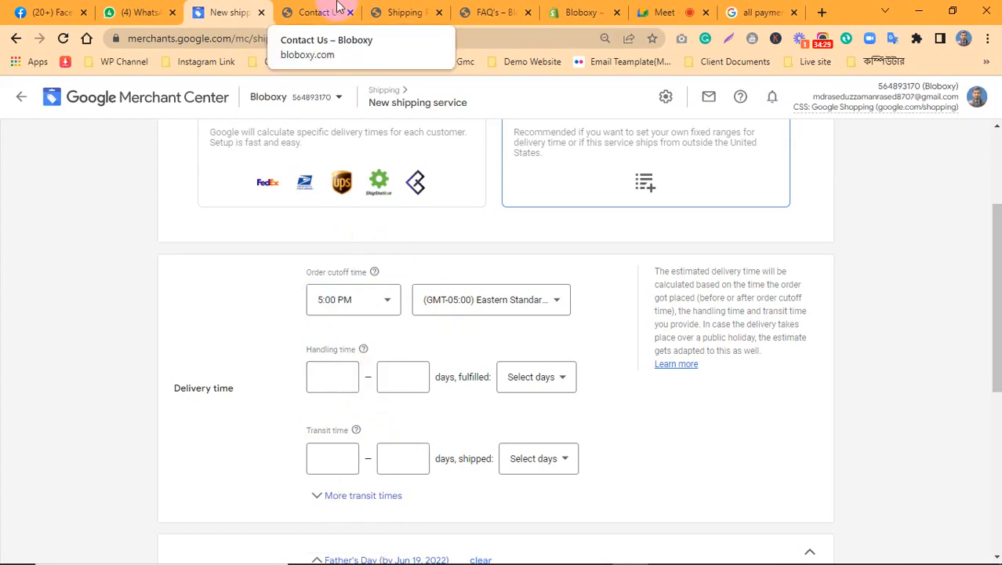
Set the handling time to 1–2 days, fulfilled Mon – Fri, following the storefront's Shipping Policy
click(379, 8)
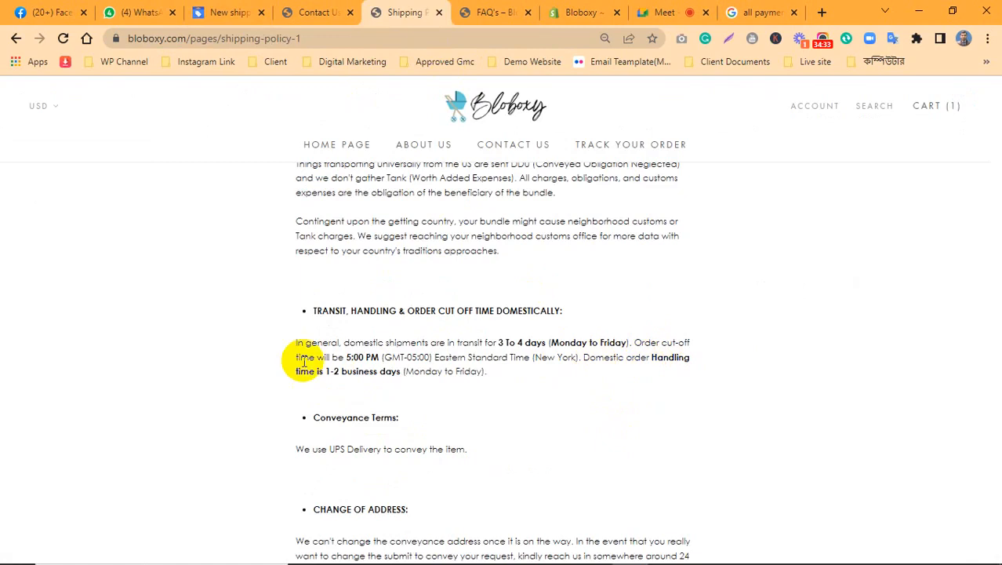
click(227, 11)
text(1)
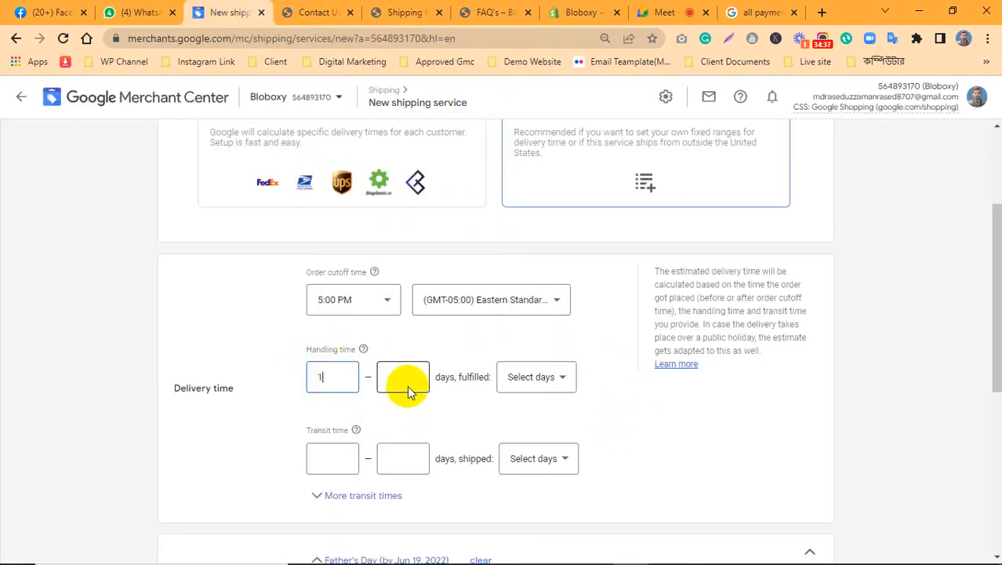
text(2)
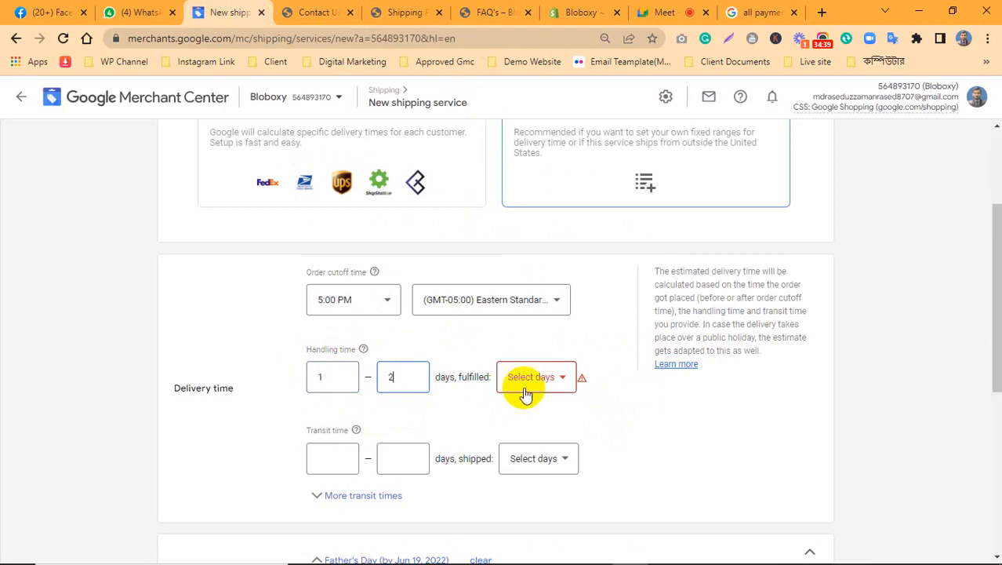
click(406, 12)
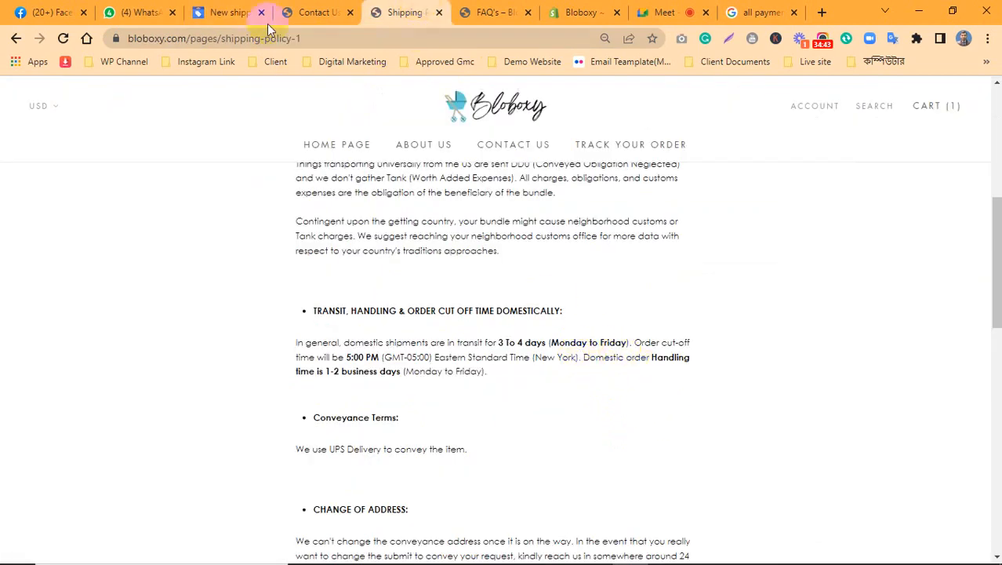
click(229, 9)
click(524, 375)
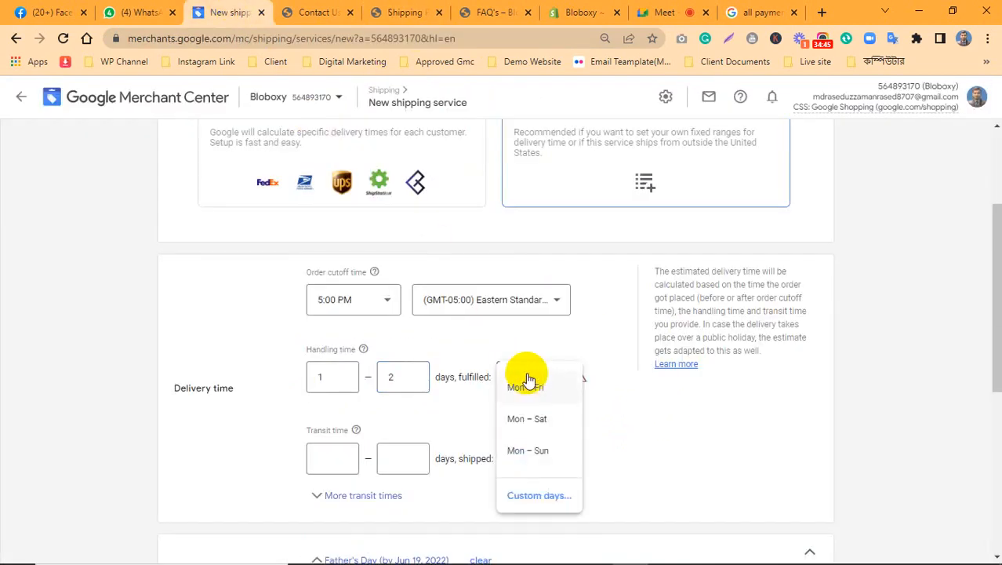
click(541, 389)
Set the transit time to 3–4 days, shipped Mon – Fri, following the storefront's Shipping Policy
click(406, 12)
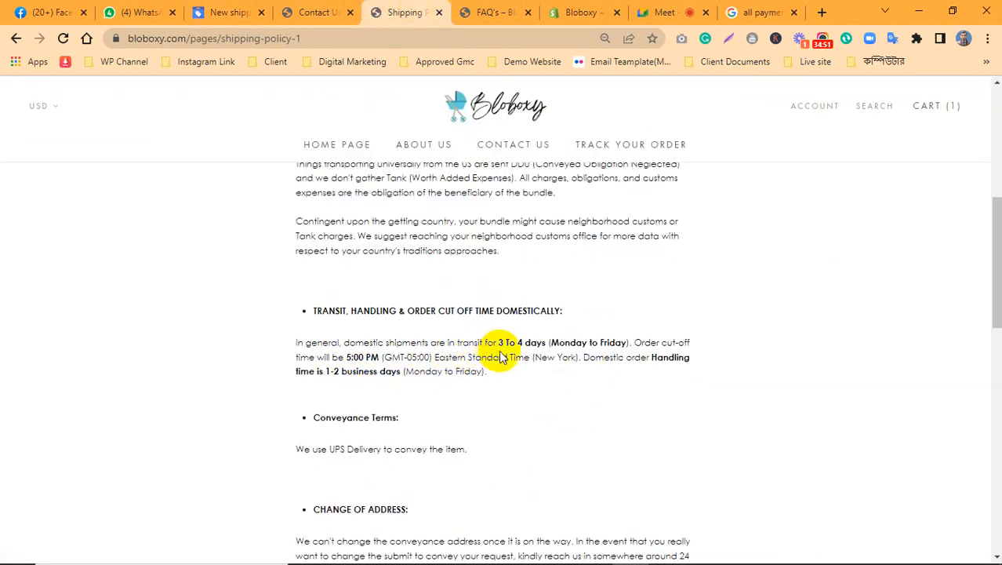
click(224, 12)
click(333, 457)
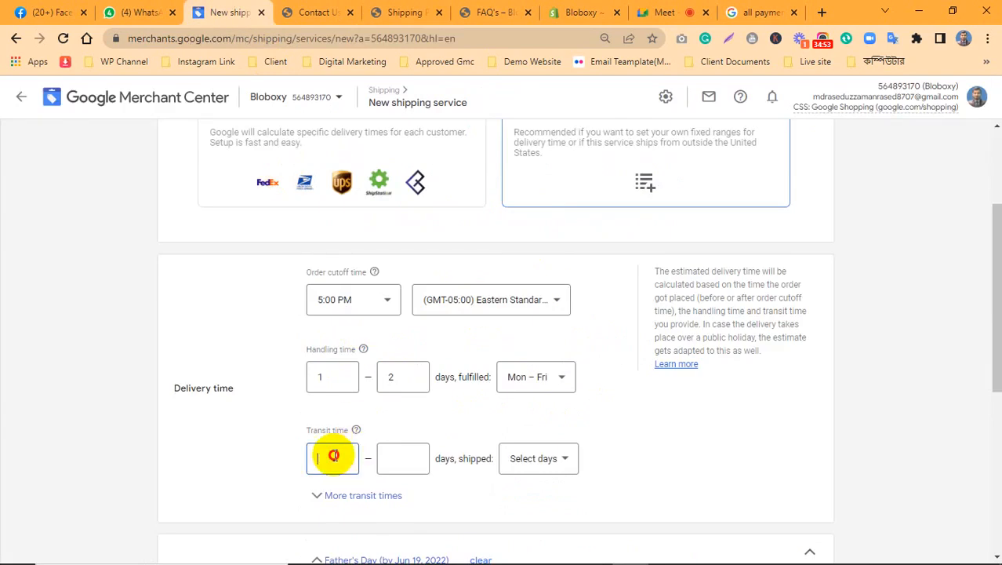
text(3)
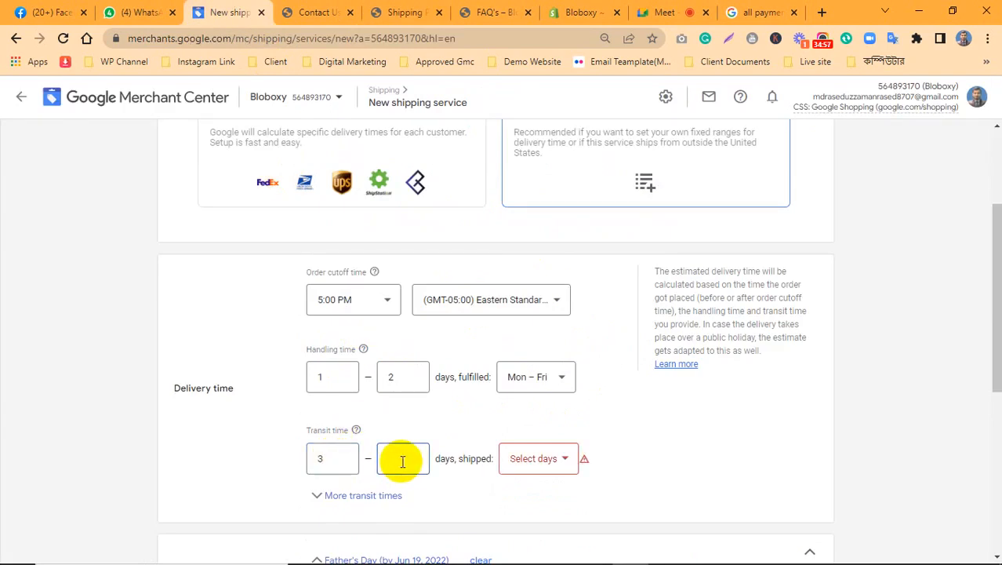
click(535, 459)
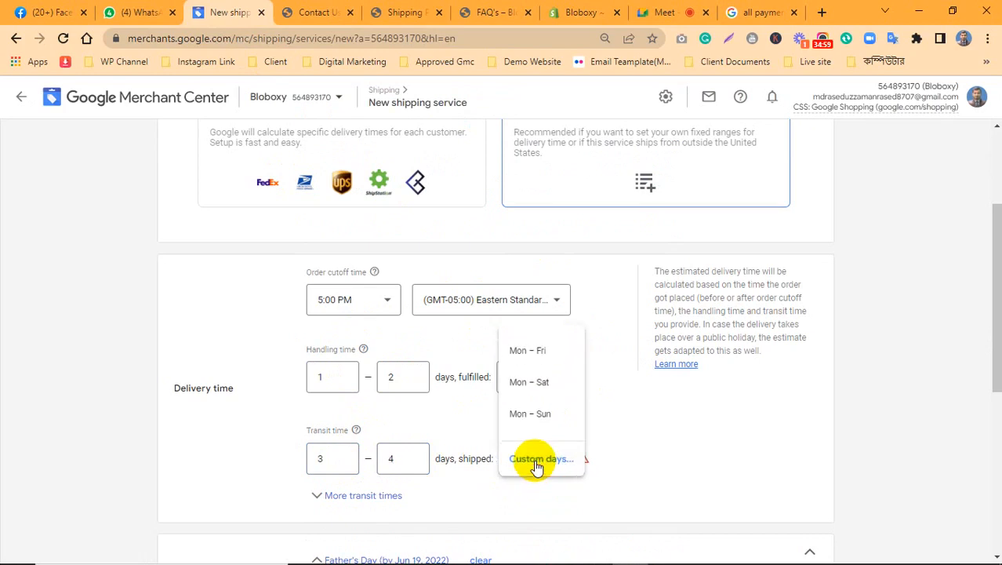
click(527, 351)
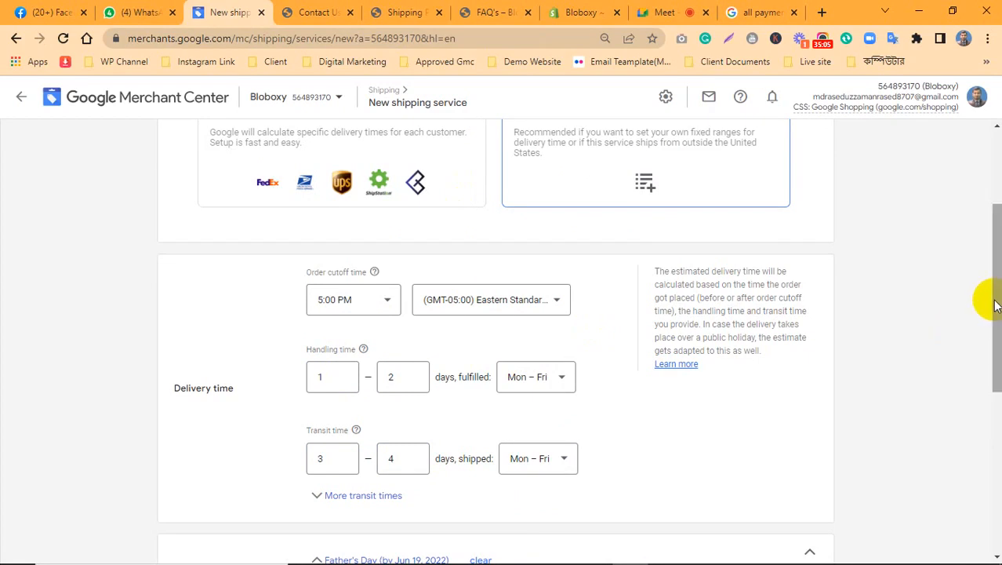
Leave the holiday cutoffs empty, save the service with Free shipping as the customer cost, and return to the list of shipping services
drag(994, 302, 994, 341)
scroll(943, 349, down, 3)
scroll(943, 349, up, 2)
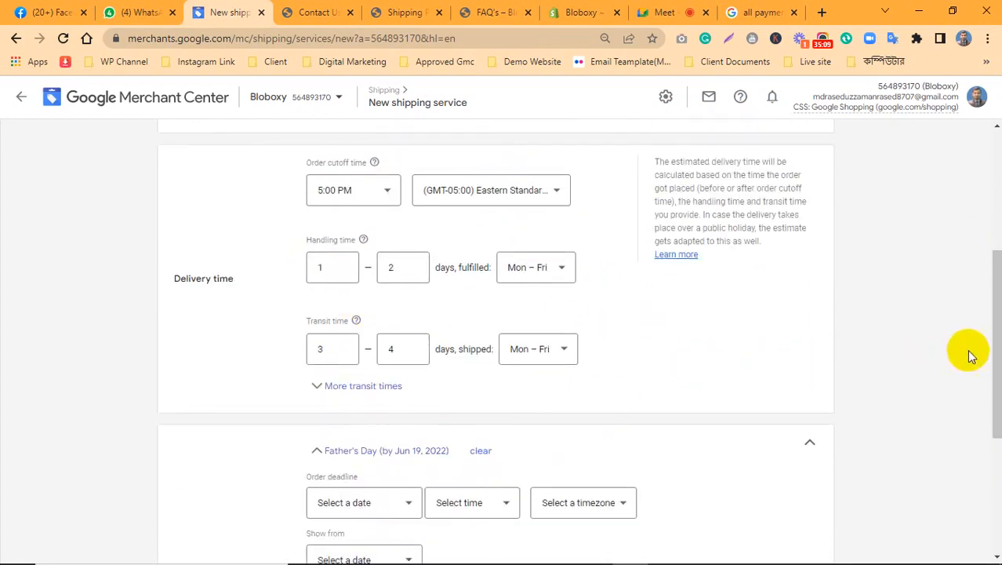
drag(998, 352, 738, 464)
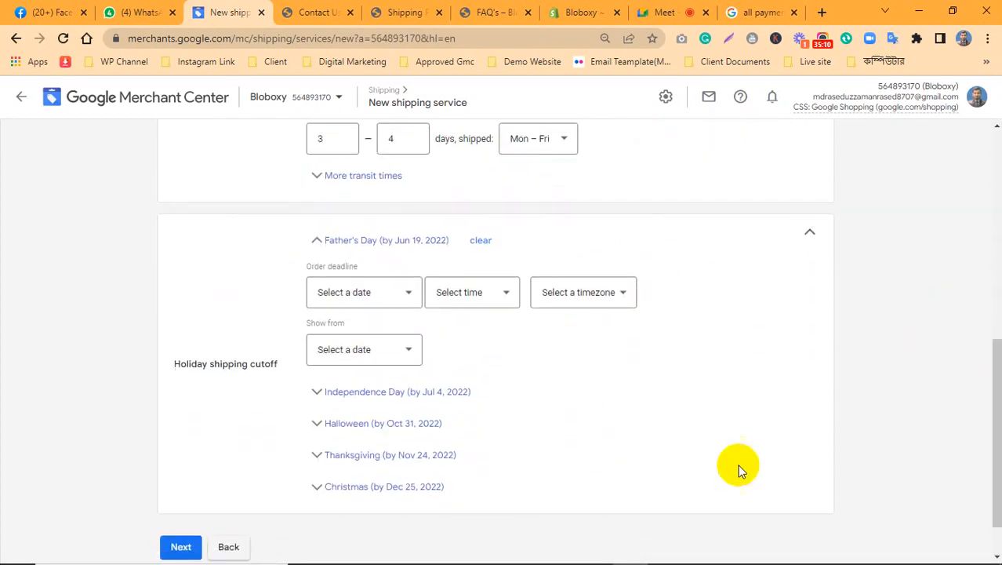
click(180, 546)
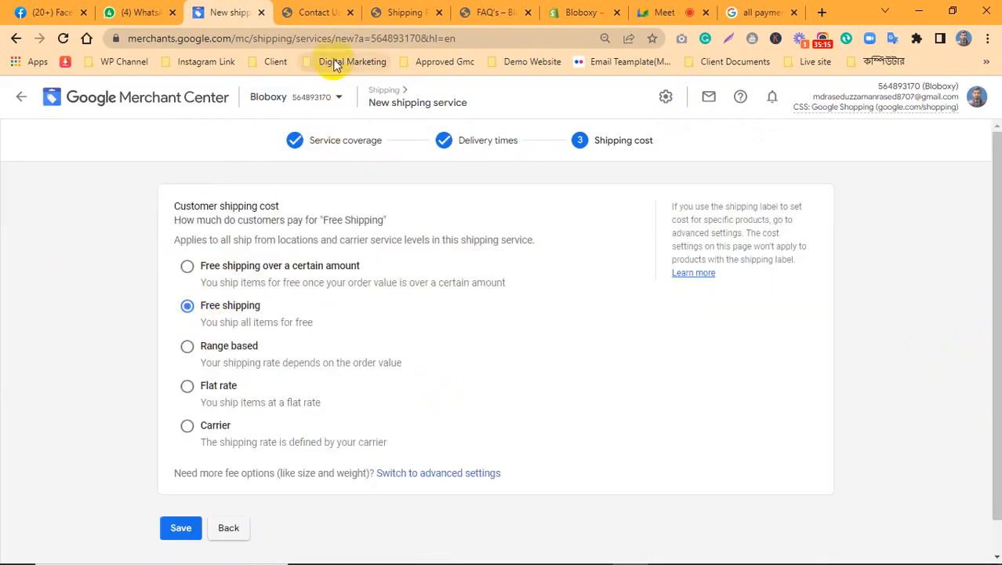
click(181, 527)
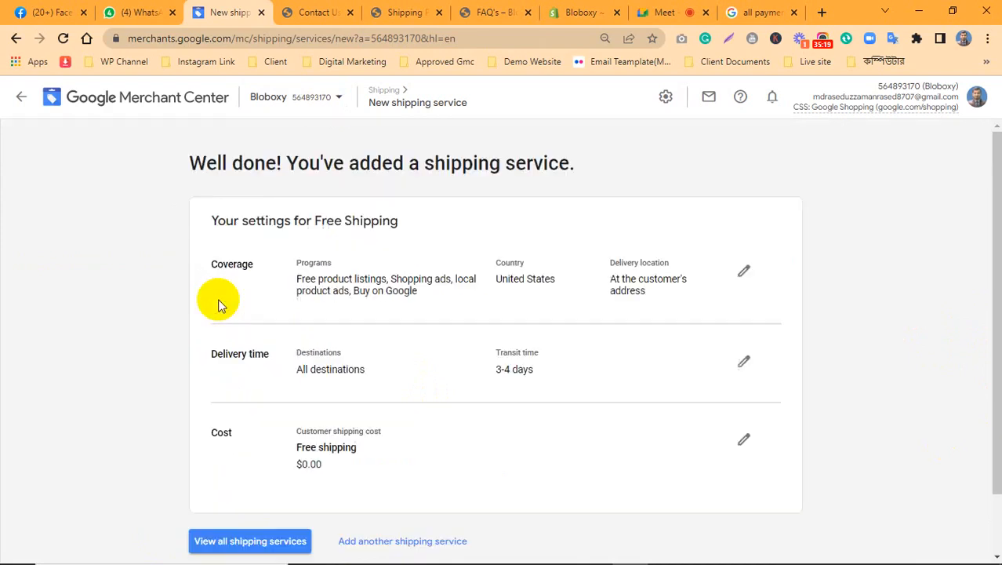
click(253, 542)
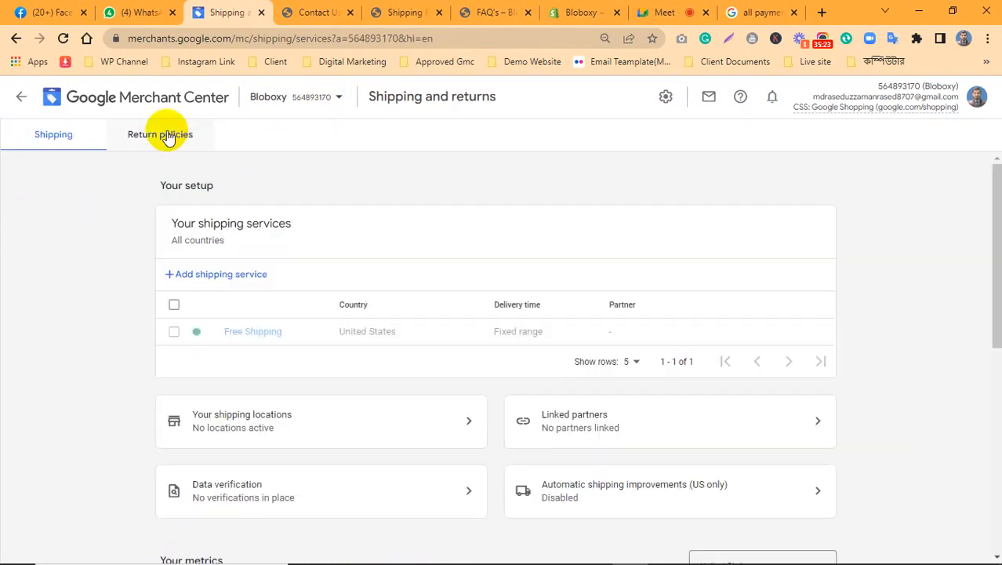
Add a new return policy for United States and continue to its policy URL settings
click(161, 135)
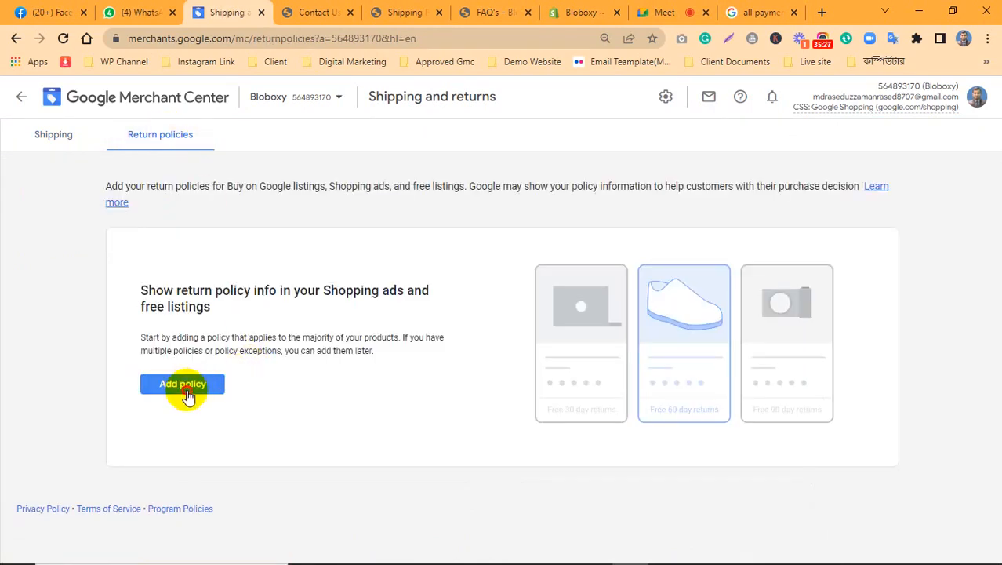
click(187, 385)
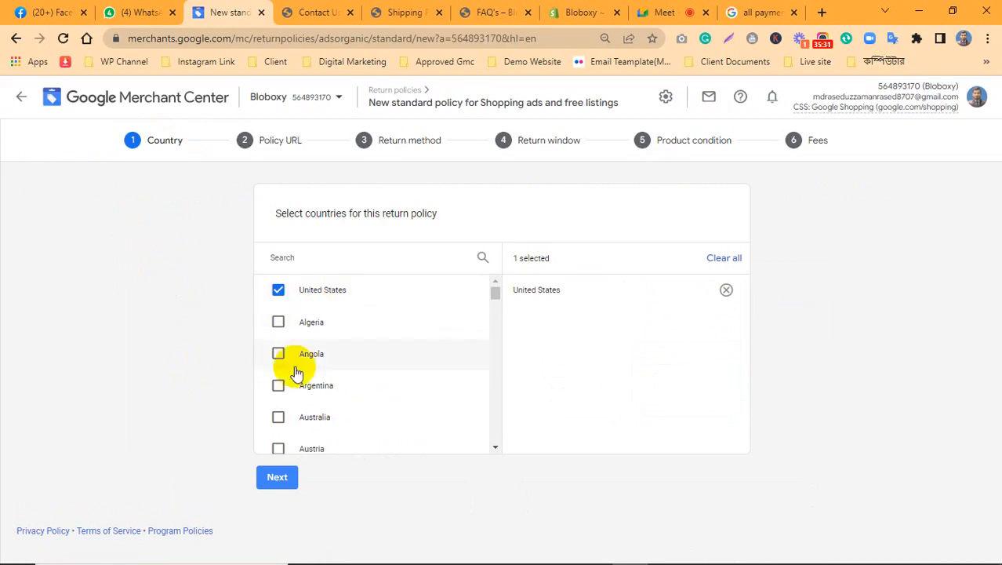
click(278, 477)
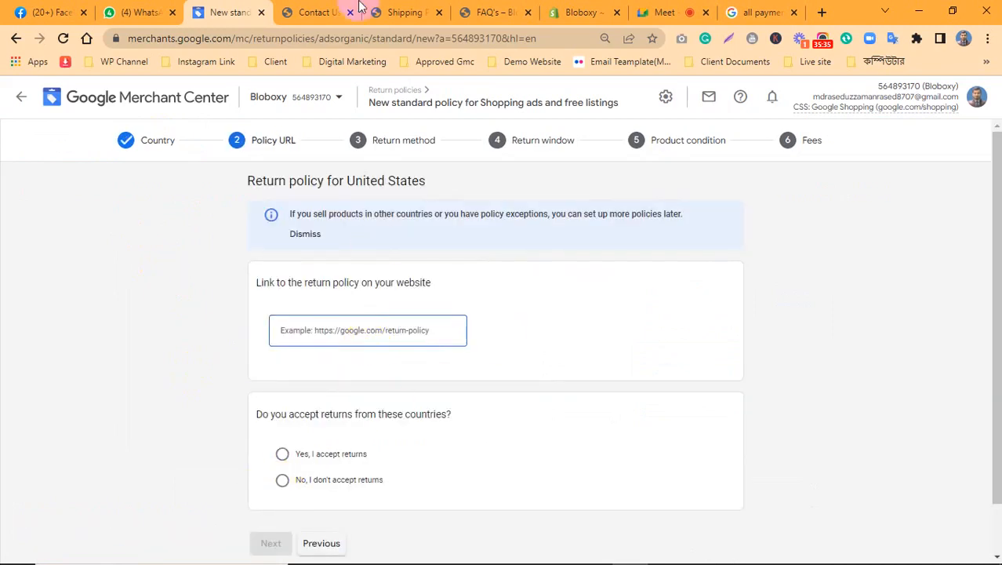
click(411, 16)
scroll(337, 274, down, 10)
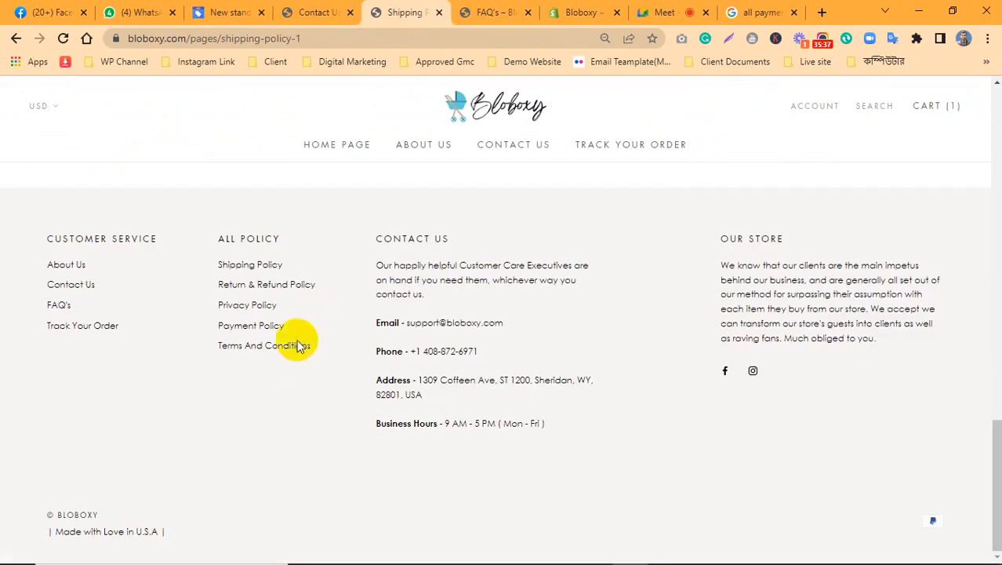
click(298, 284)
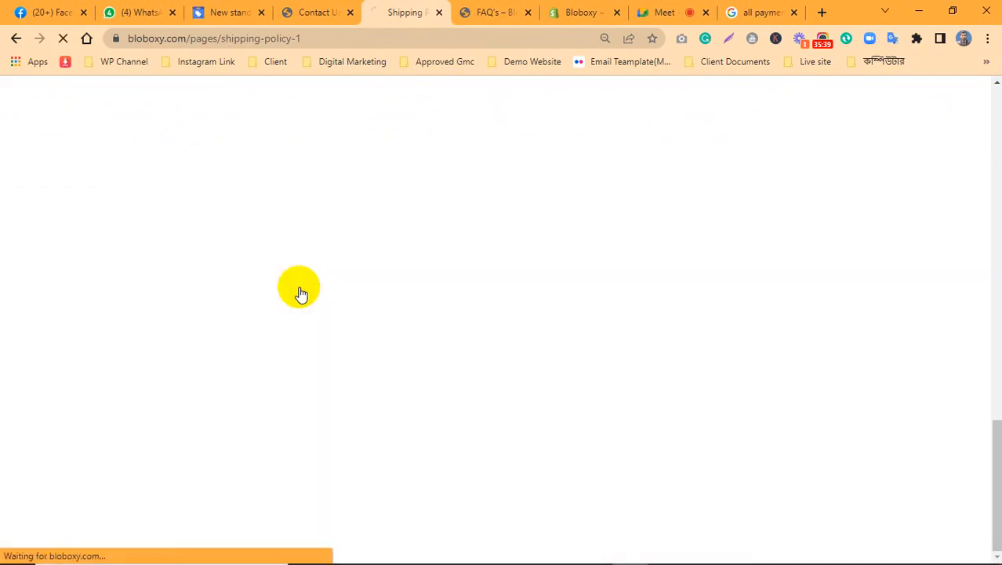
click(260, 38)
key(ctrl+c)
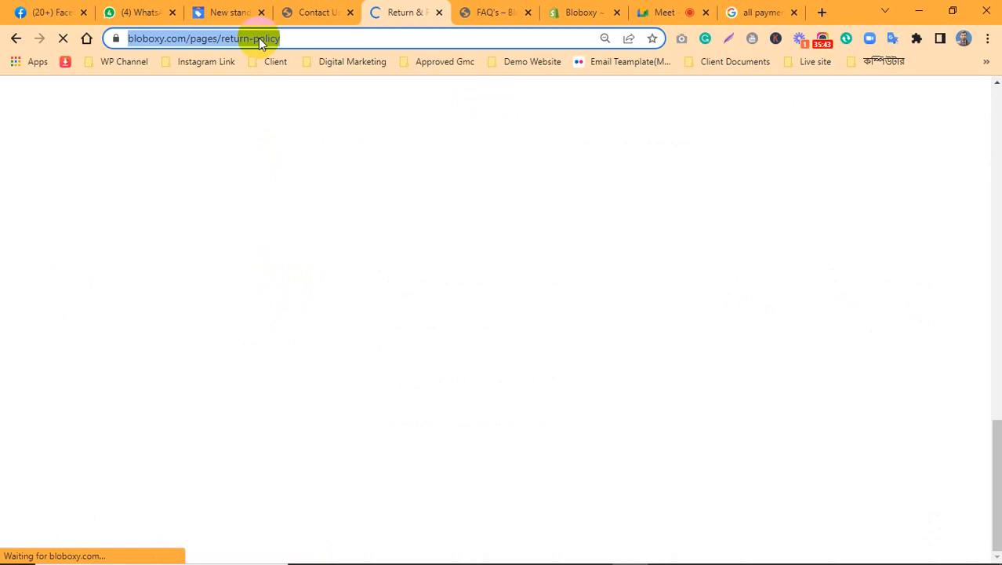
click(229, 12)
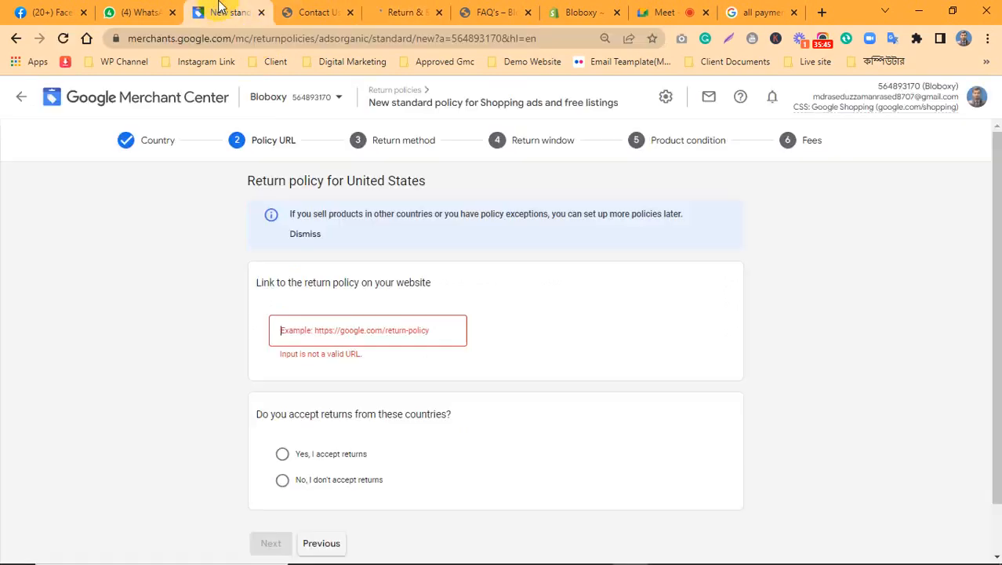
click(337, 330)
key(ctrl+v)
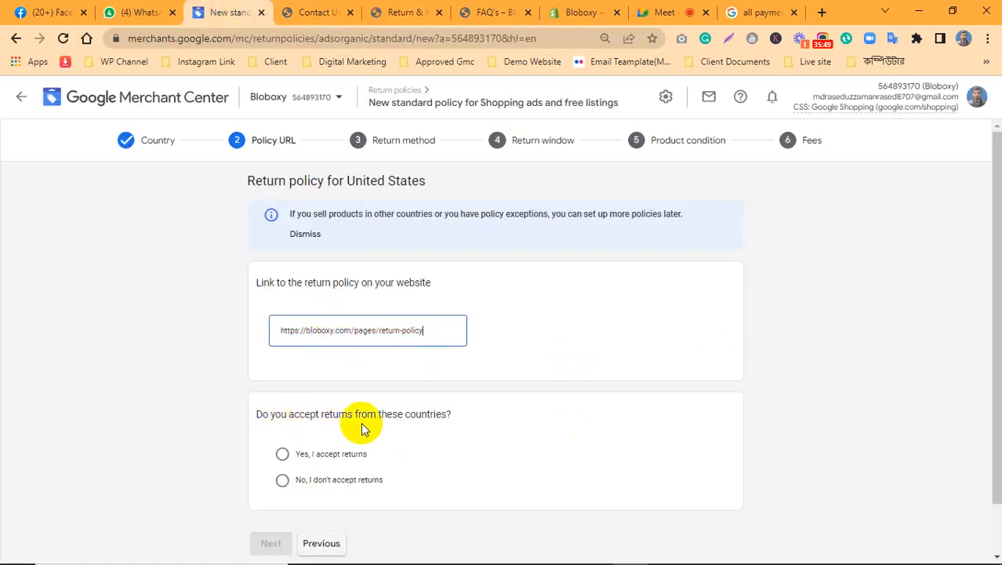
Specify that returns are accepted from the United States and continue to the return method settings
click(311, 458)
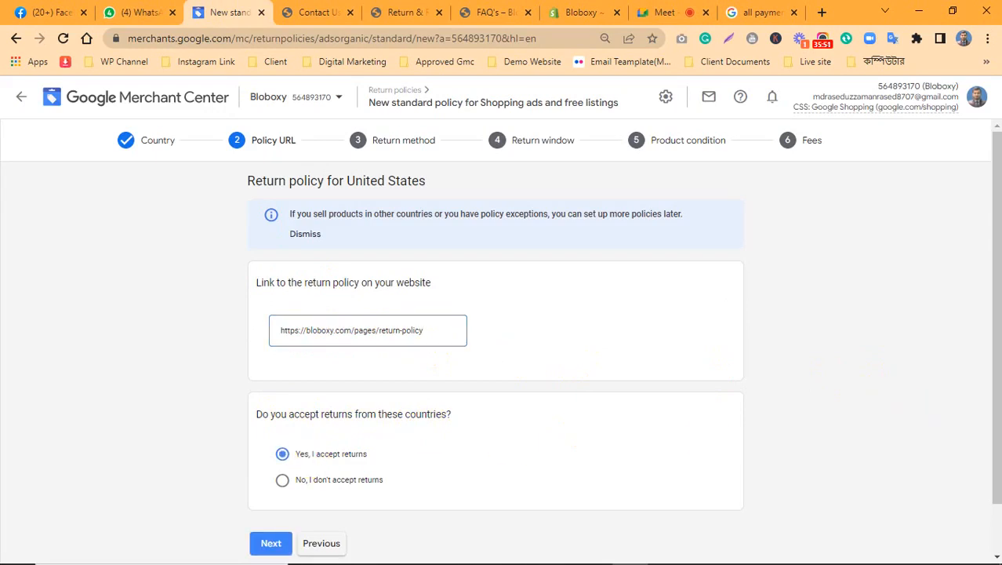
scroll(948, 424, down, 1)
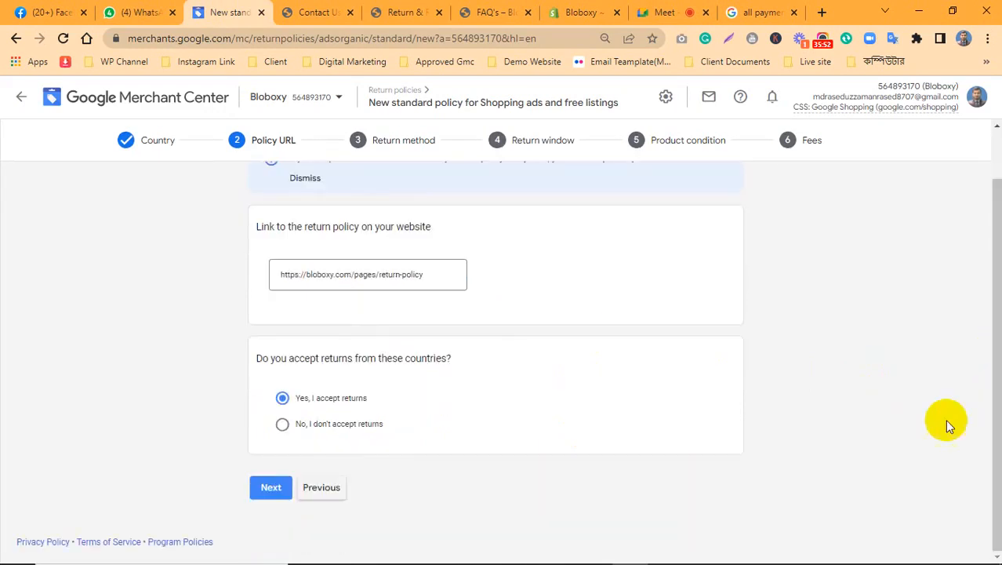
click(270, 488)
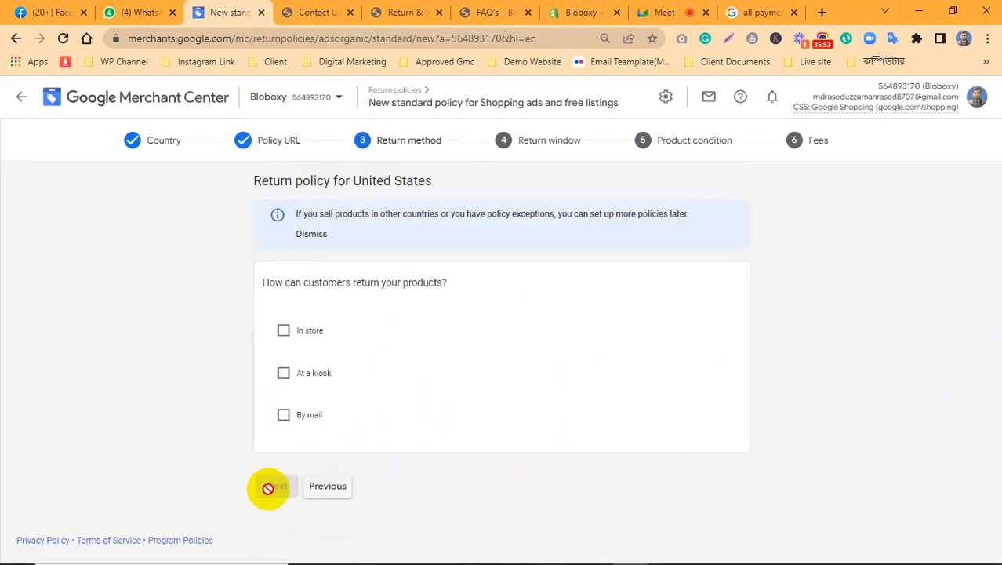
Allow returns by mail, with the return label in the box for both defective products and customer remorse, and continue
click(283, 415)
scroll(549, 427, down, 3)
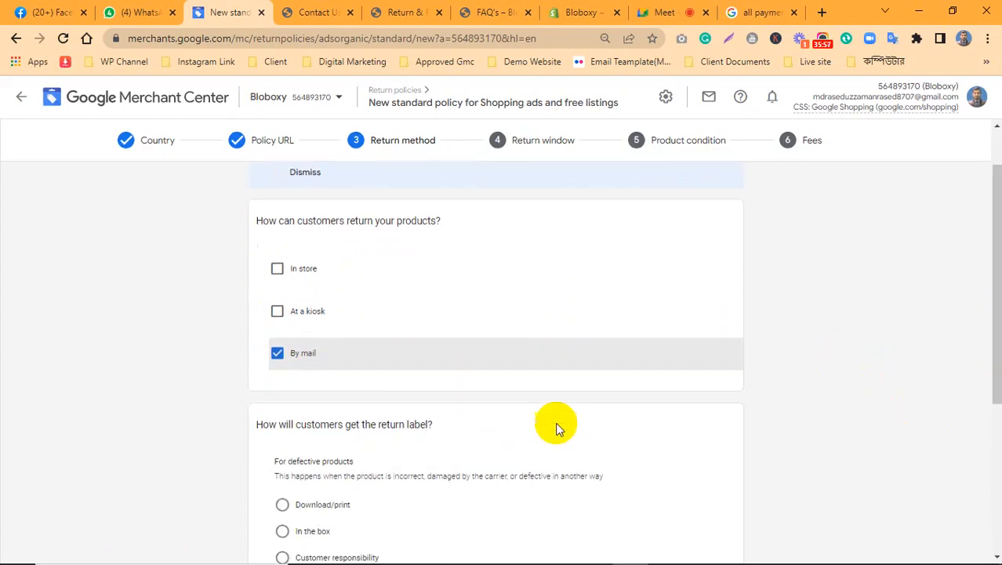
click(314, 378)
click(311, 506)
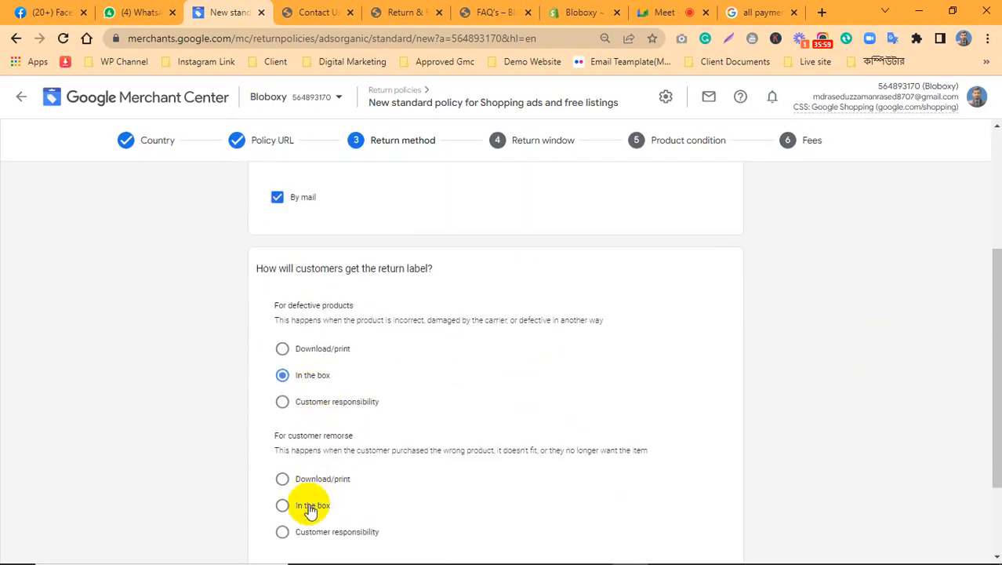
scroll(436, 448, down, 2)
click(270, 508)
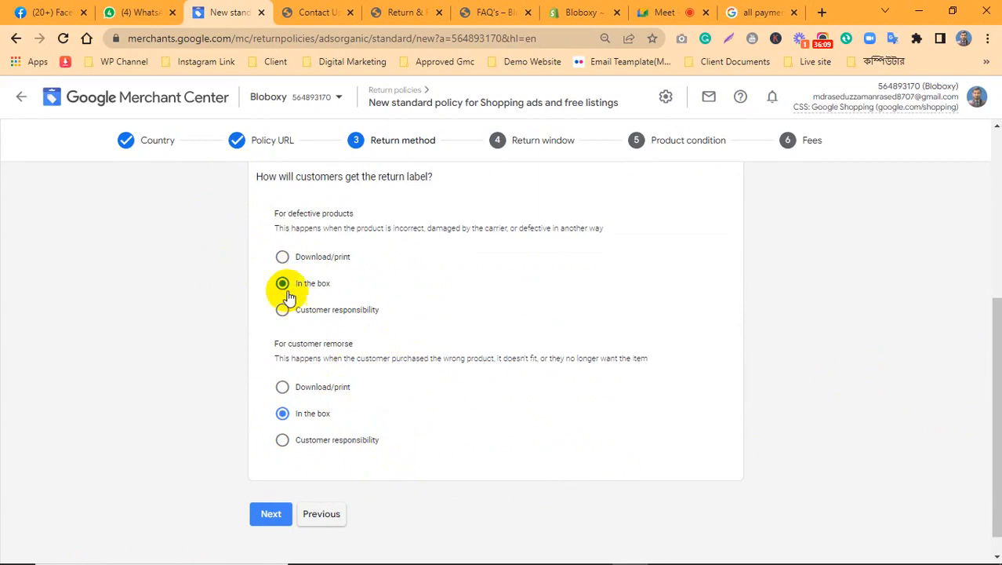
click(270, 514)
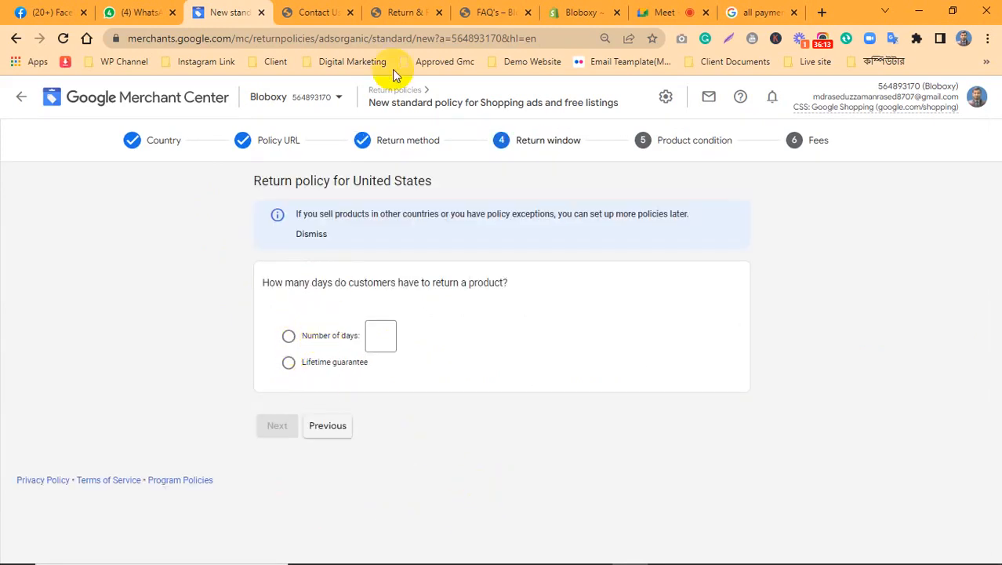
Set the return window to 30 days without an extension and allow returns of New products only
click(400, 12)
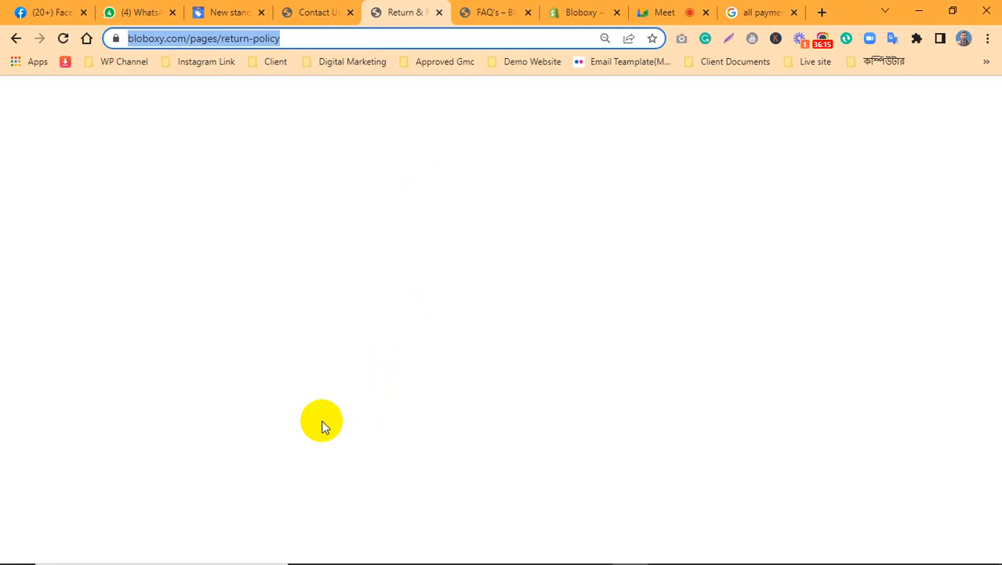
click(229, 11)
click(379, 342)
text(30)
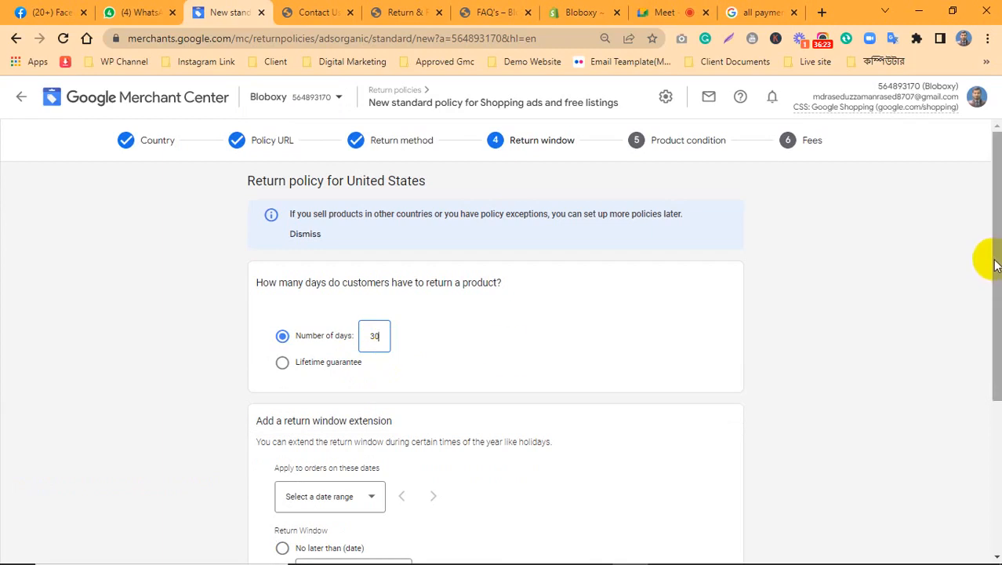
drag(996, 262, 996, 370)
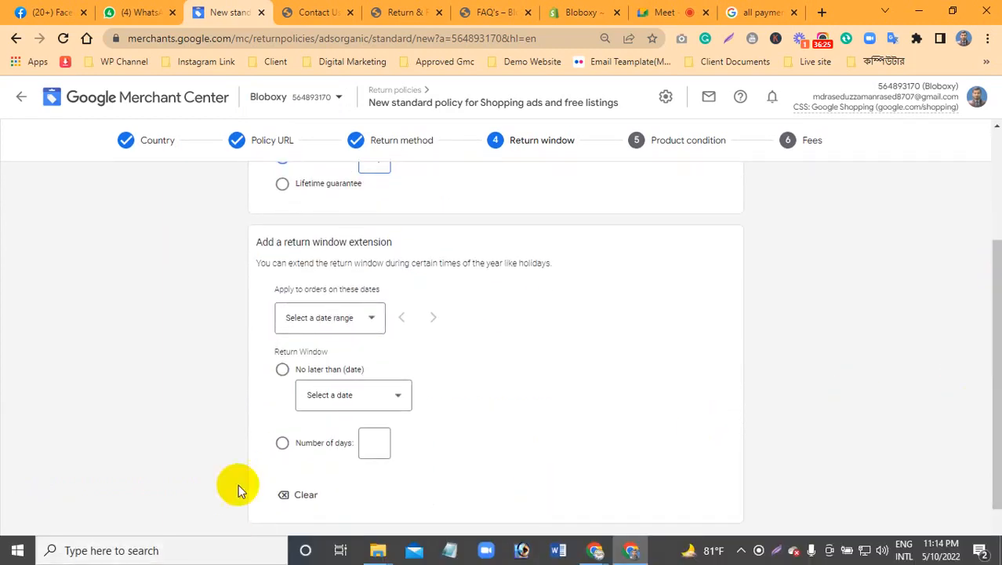
click(269, 556)
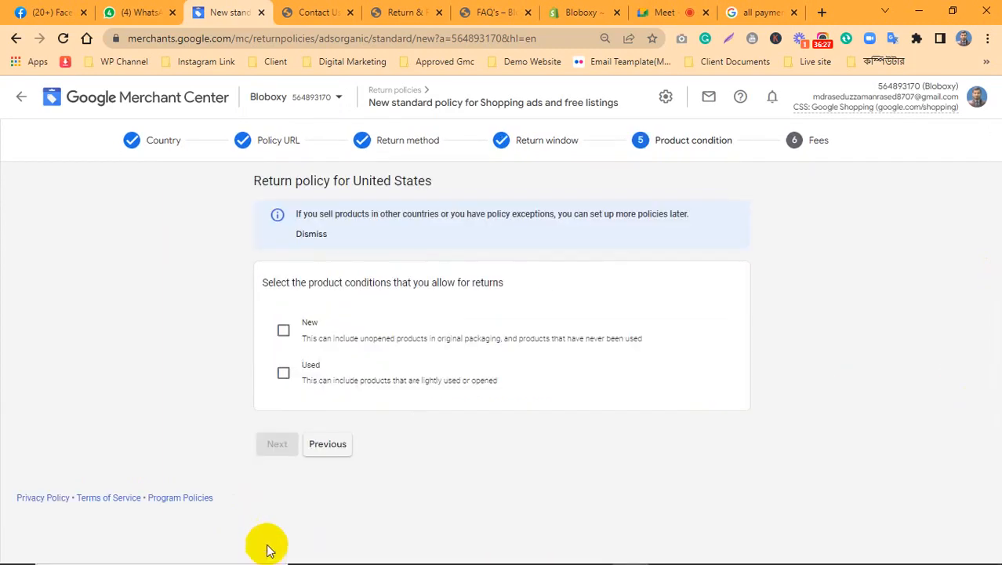
click(284, 329)
click(274, 443)
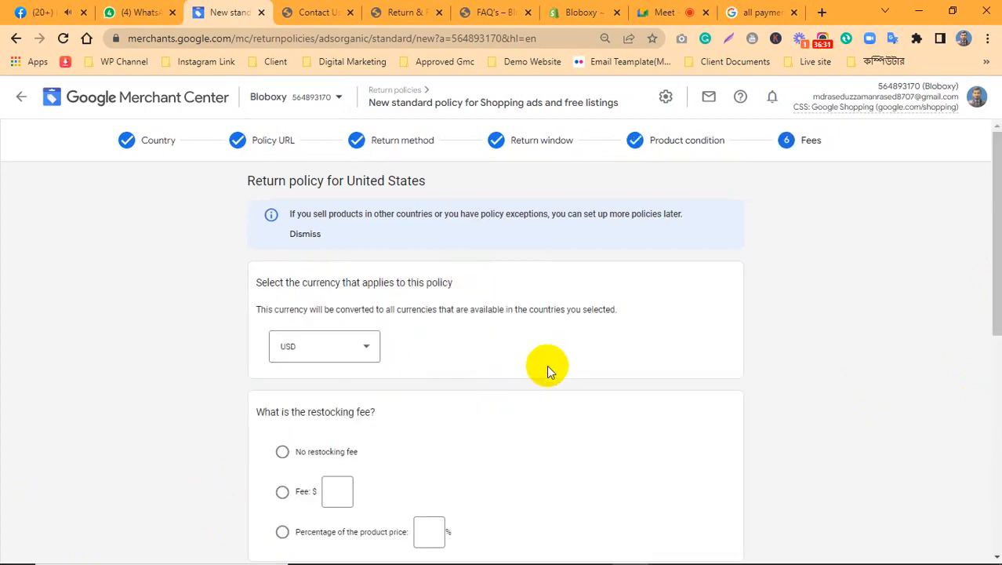
Set return shipping to No cost for both defective products and customer remorse in USD, and finish the return policy
drag(997, 326, 996, 354)
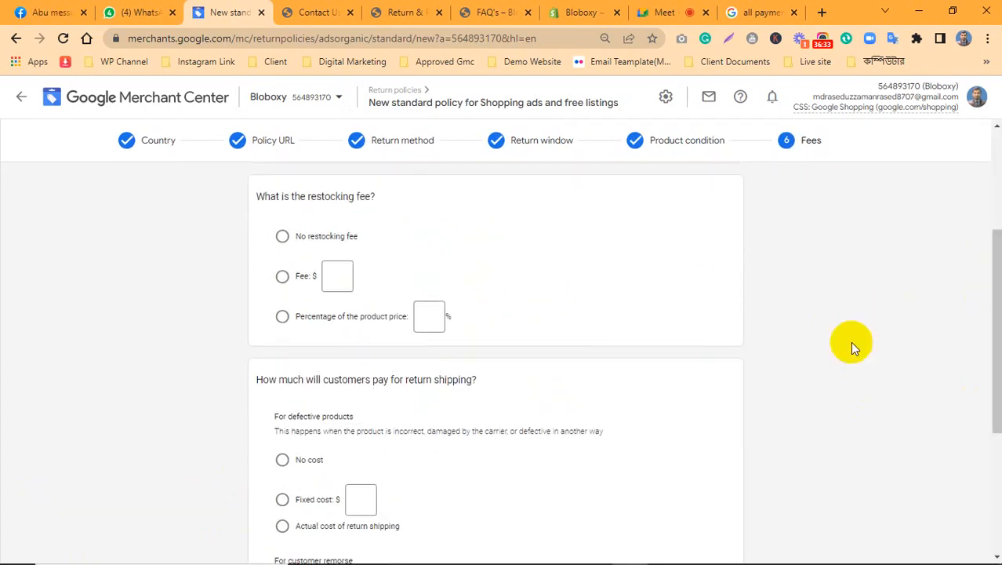
click(314, 460)
drag(997, 294, 901, 409)
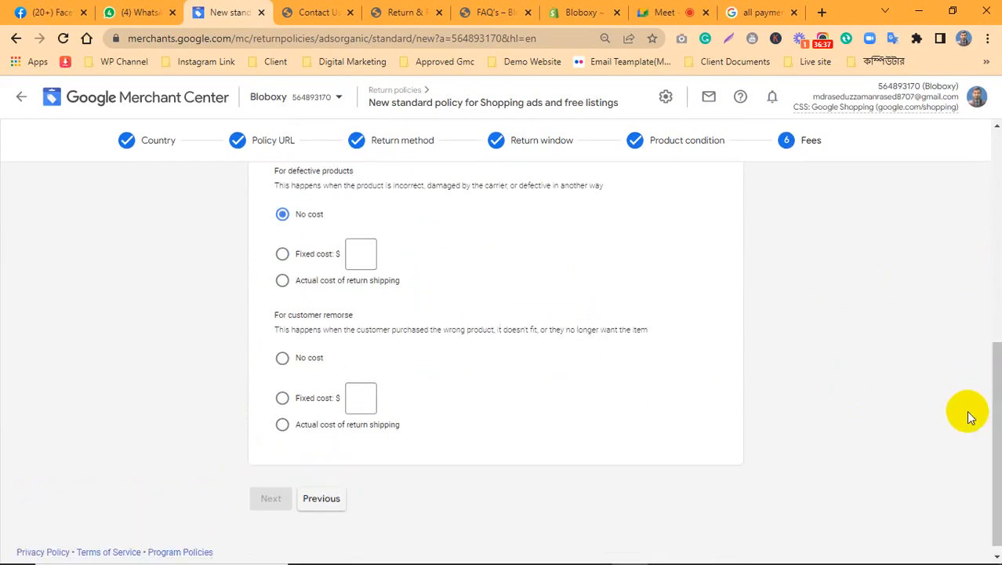
click(307, 358)
click(273, 501)
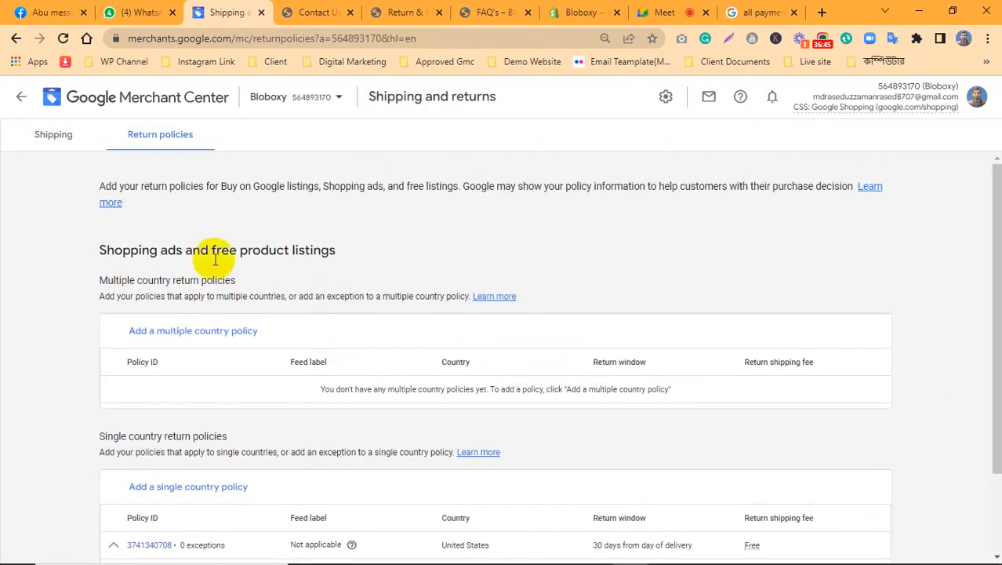
Return to the overview and view the account issues in the product Diagnostics
click(190, 103)
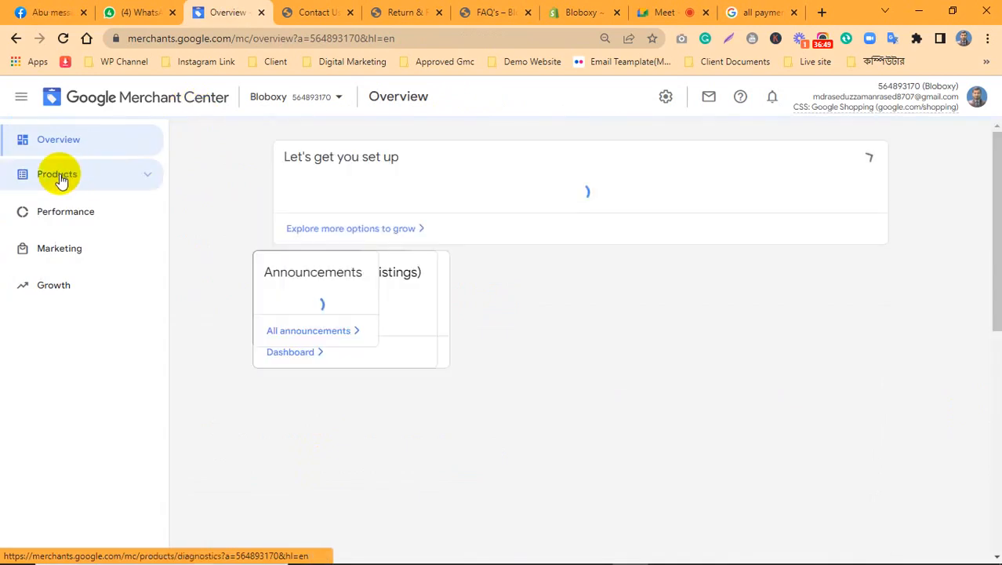
click(60, 177)
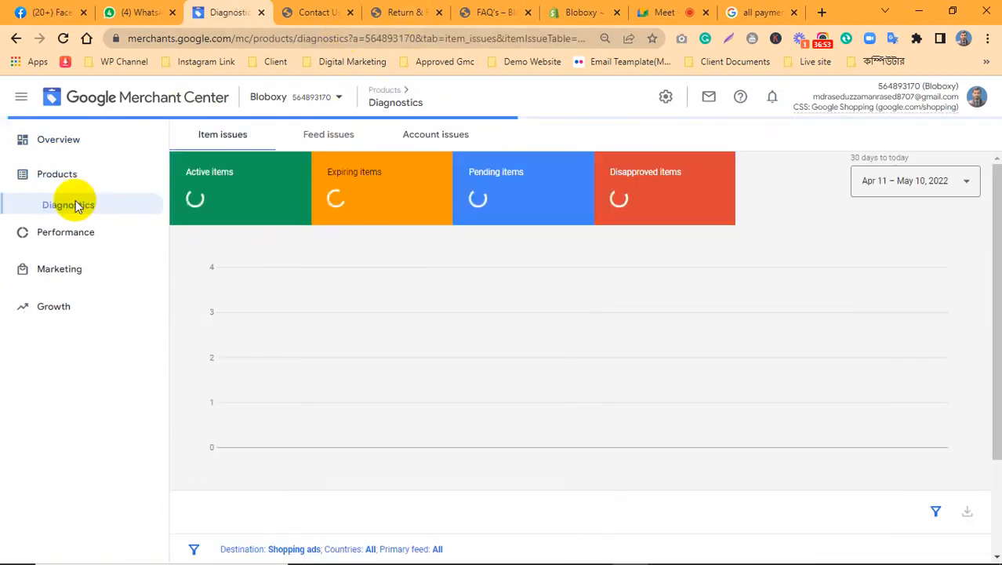
click(447, 135)
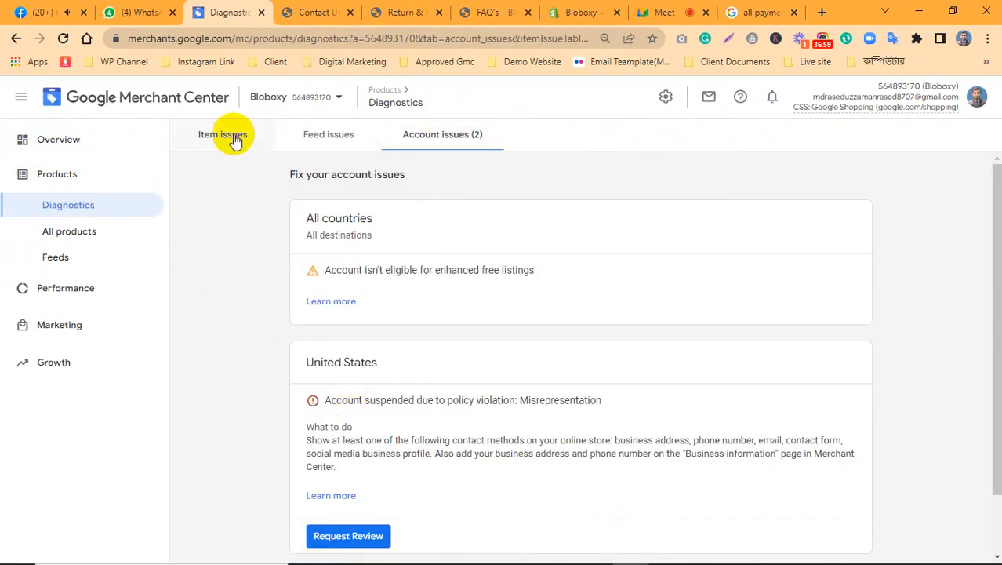
click(392, 12)
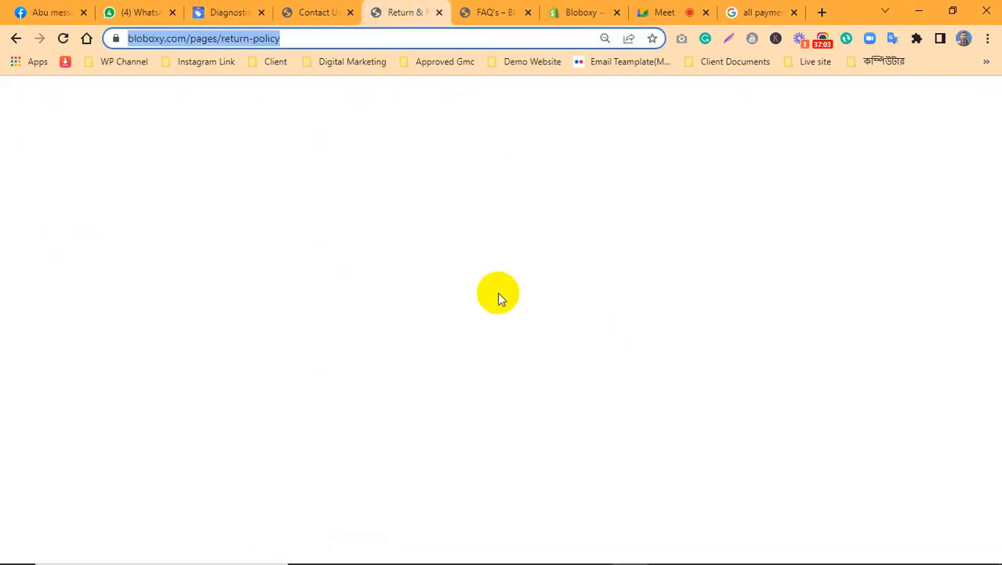
click(439, 12)
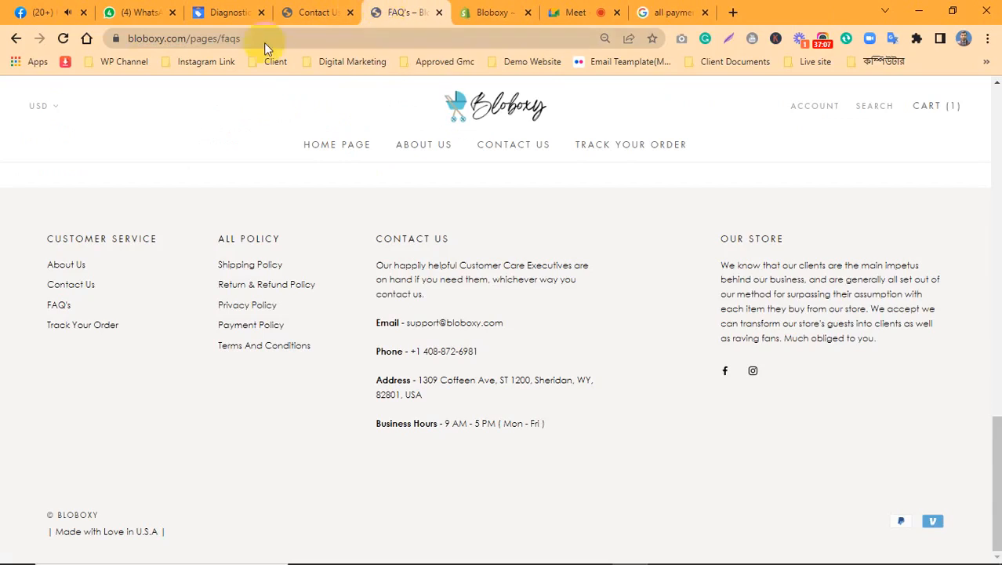
drag(190, 41, 92, 36)
key(ctrl+c)
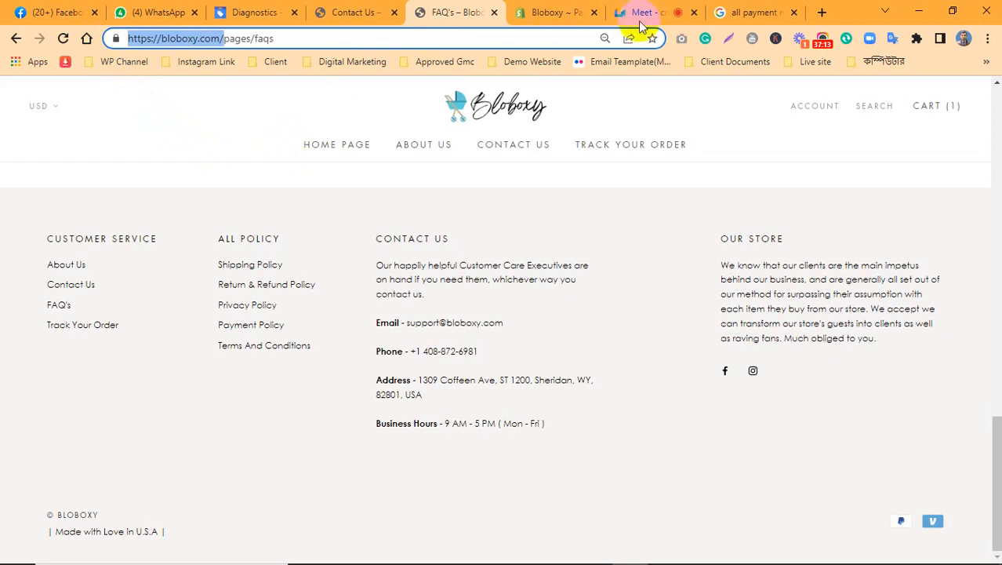
click(753, 12)
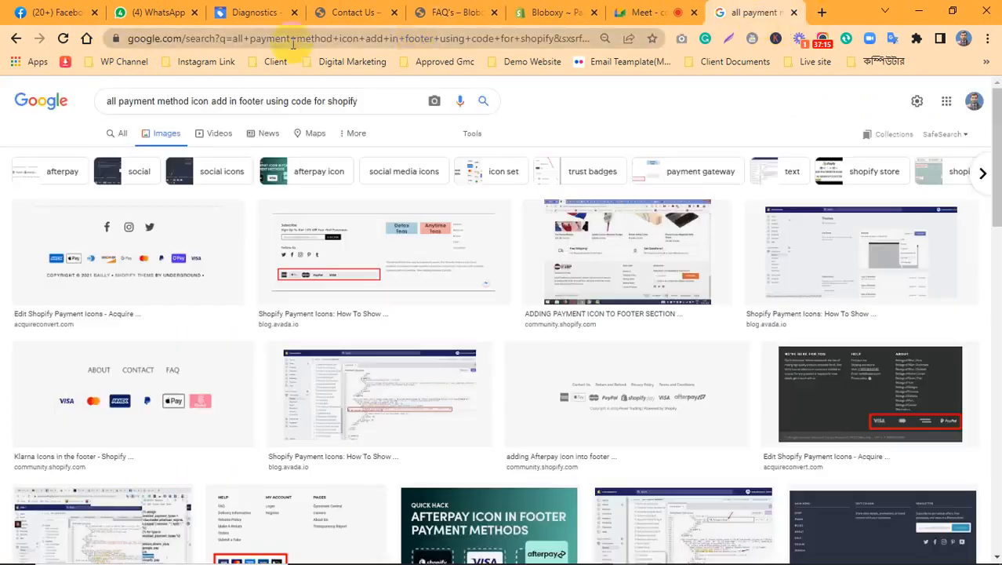
click(287, 43)
key(ctrl+v)
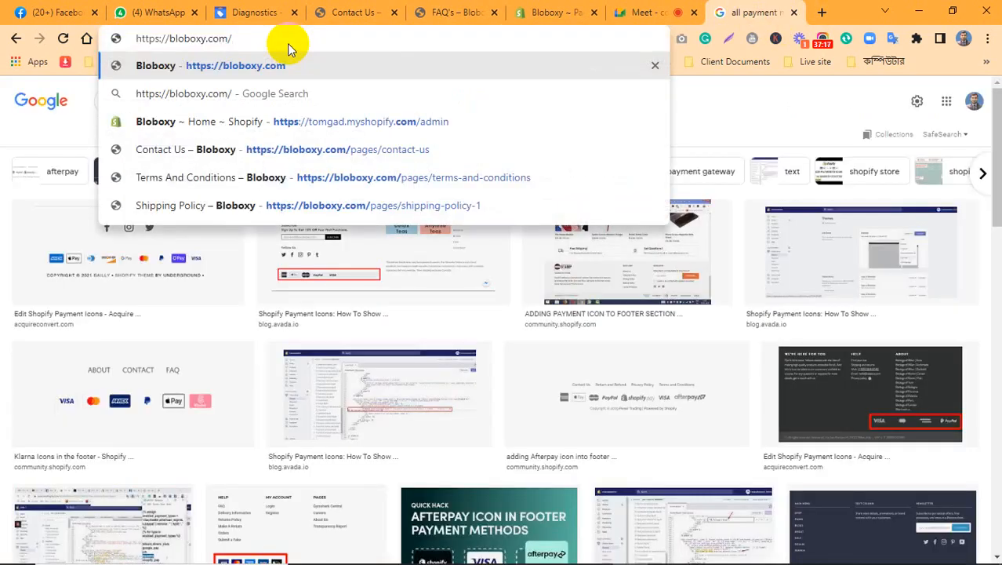
key(Return)
Open the Merchant Center's Linked accounts and check the link status of the Google Ads accounts
click(247, 14)
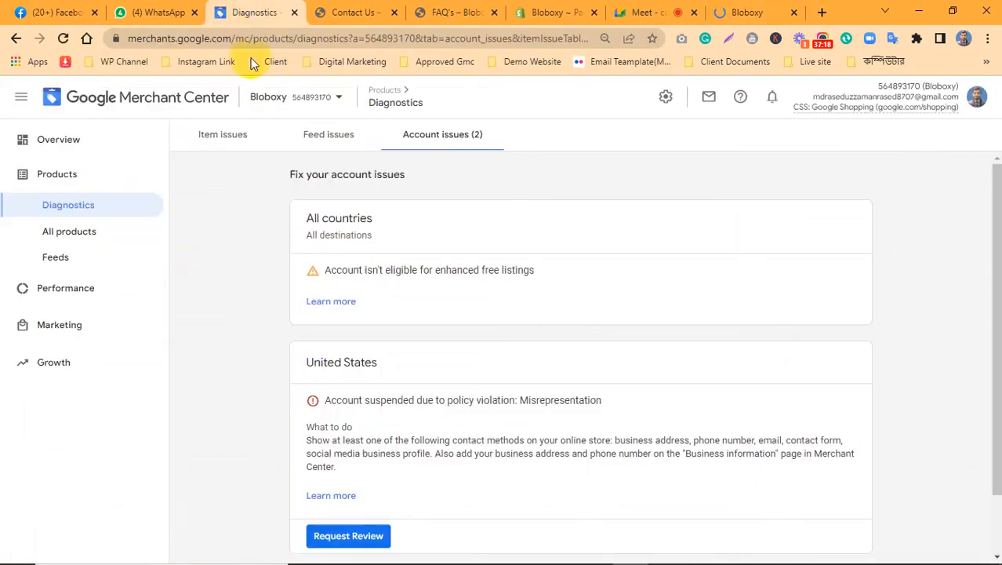
click(663, 98)
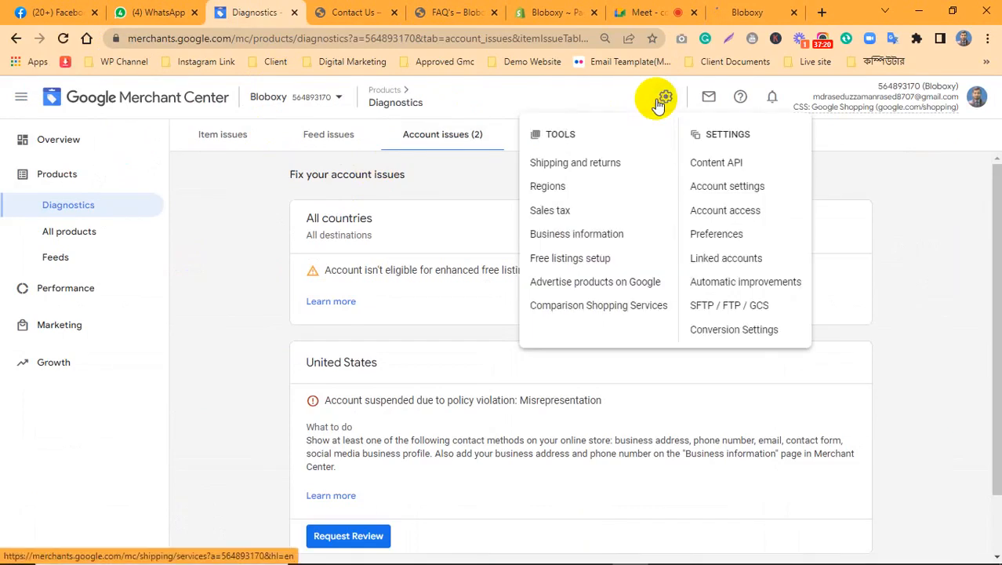
click(728, 265)
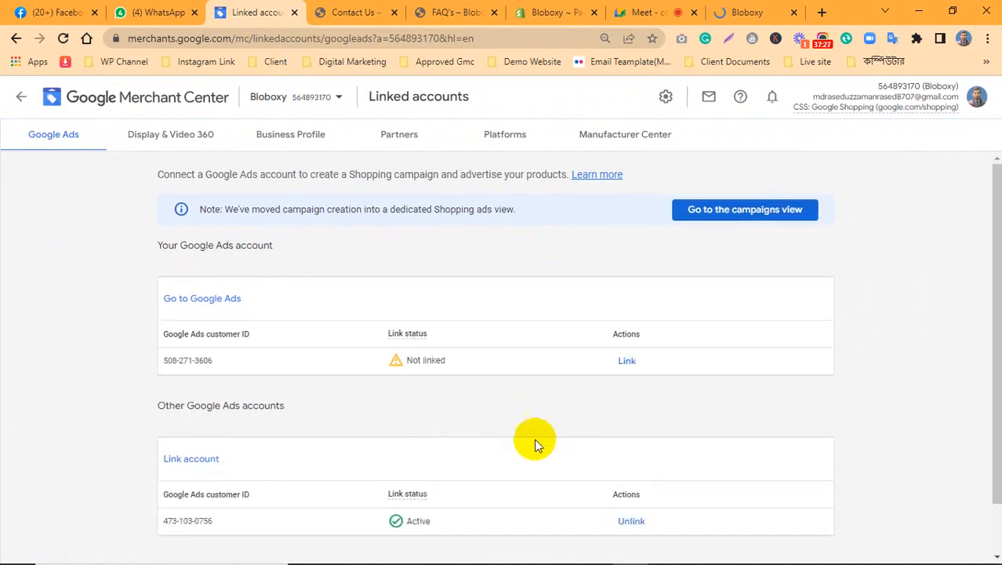
scroll(441, 473, down, 1)
scroll(442, 473, down, 1)
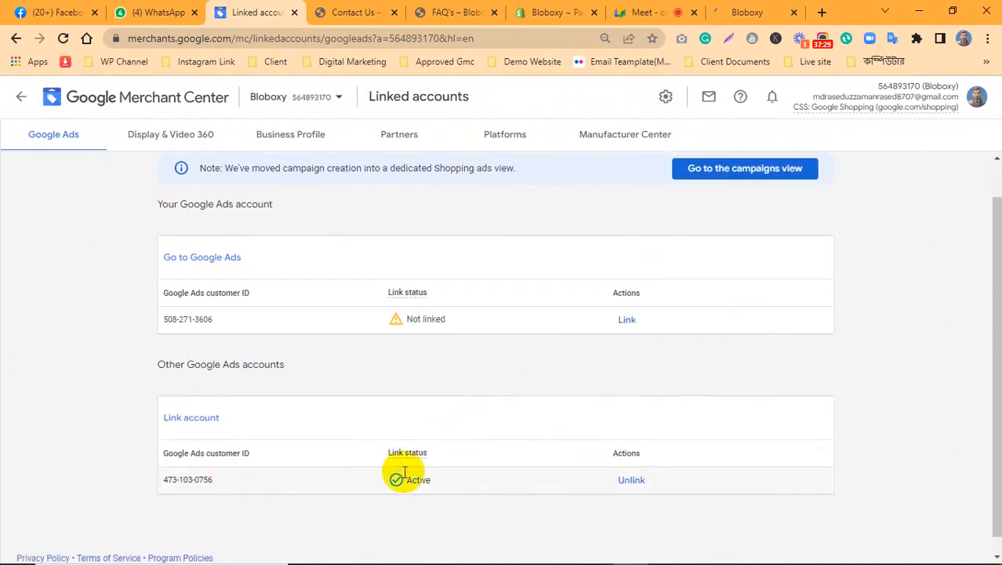
click(665, 99)
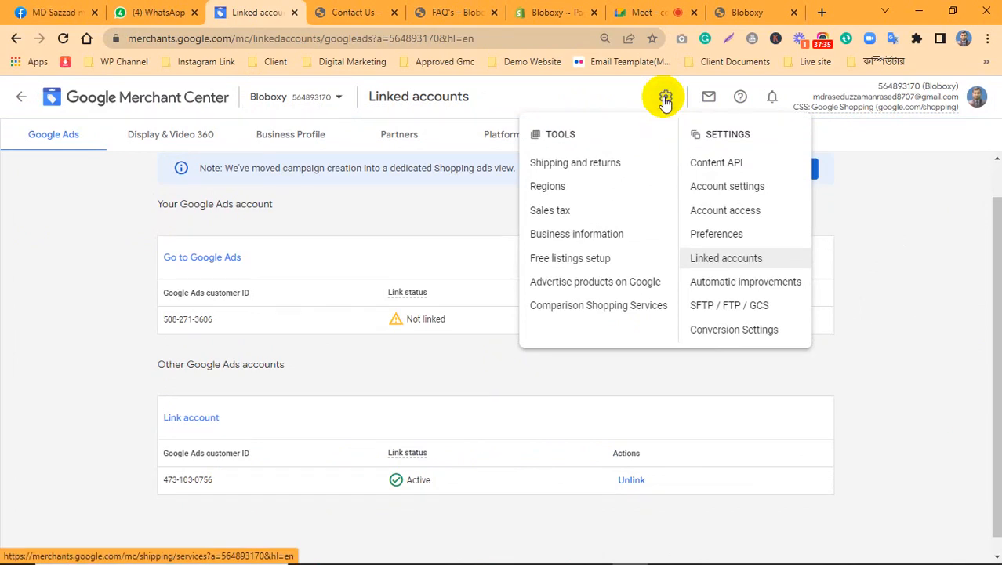
click(664, 99)
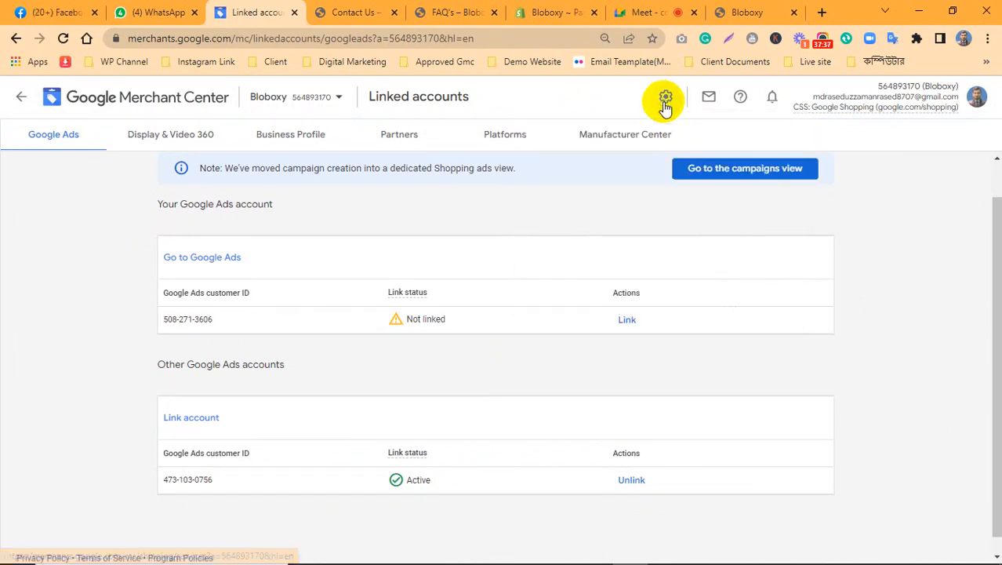
Review the Business Profile and business group linking options, comparing them with the Google Ads links
click(318, 140)
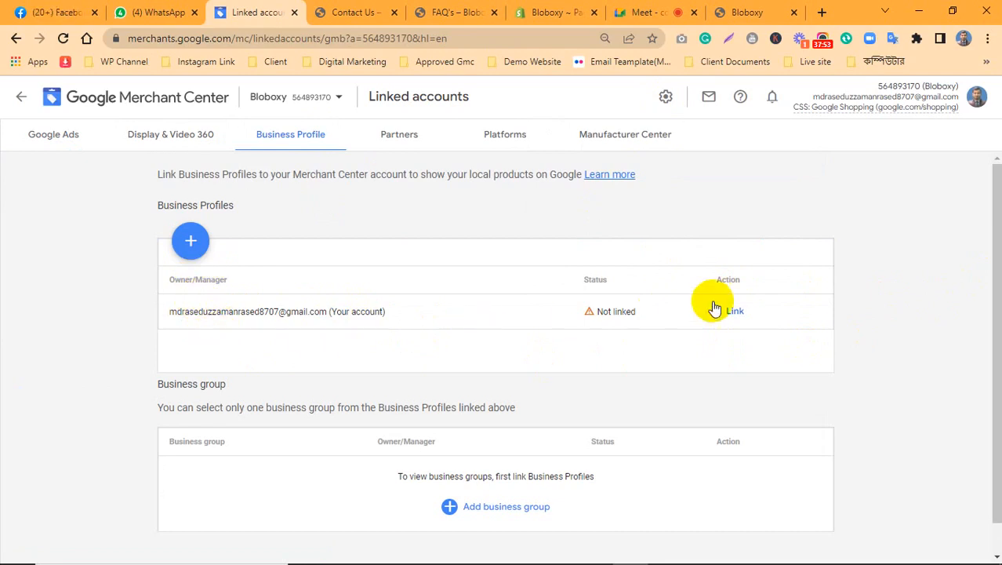
scroll(504, 380, down, 1)
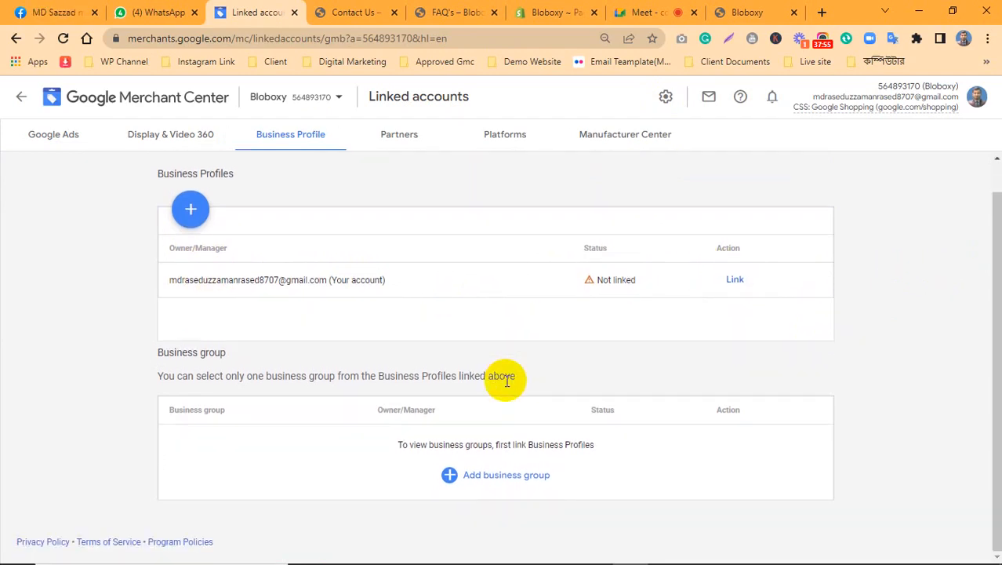
scroll(507, 380, up, 1)
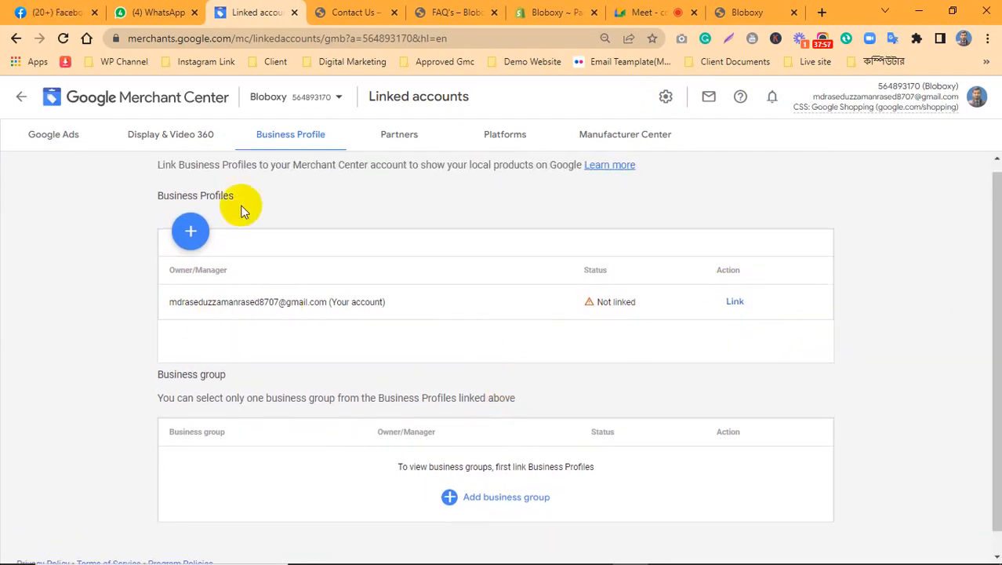
click(40, 131)
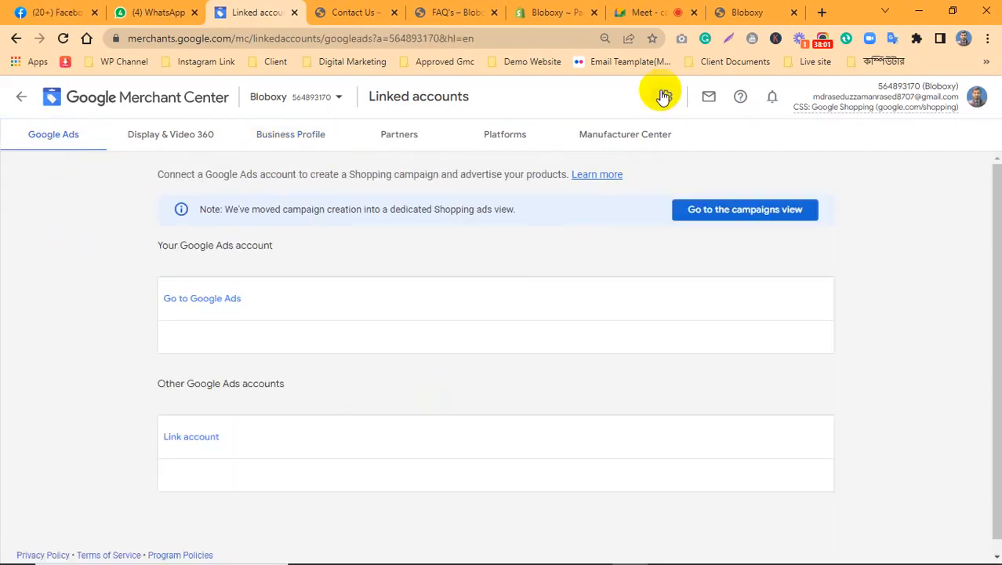
click(664, 95)
click(290, 136)
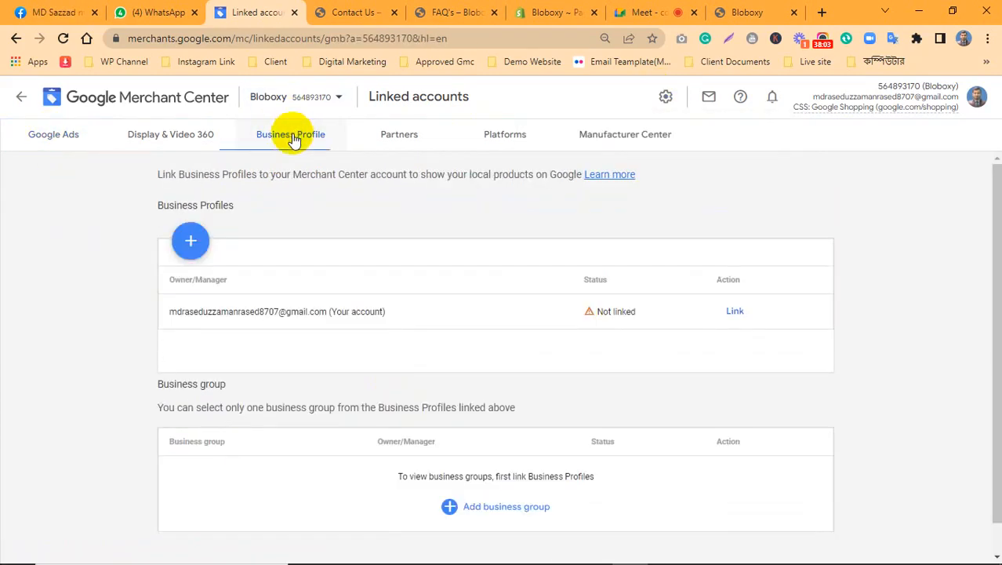
scroll(384, 414, down, 1)
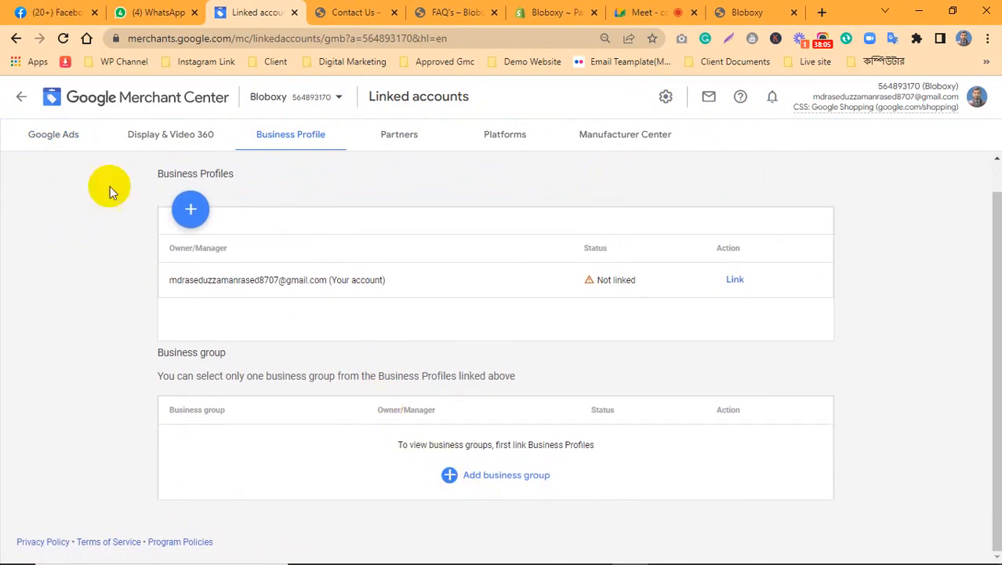
Open the Merchant Center's Sales tax settings and review the tax setup for every state from Alabama to Wyoming
click(78, 134)
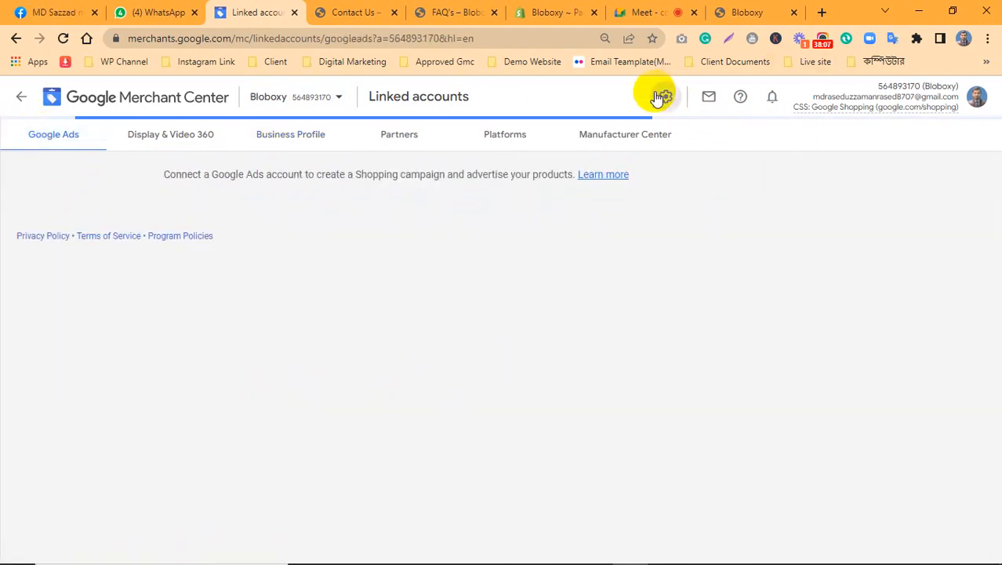
click(665, 95)
click(568, 212)
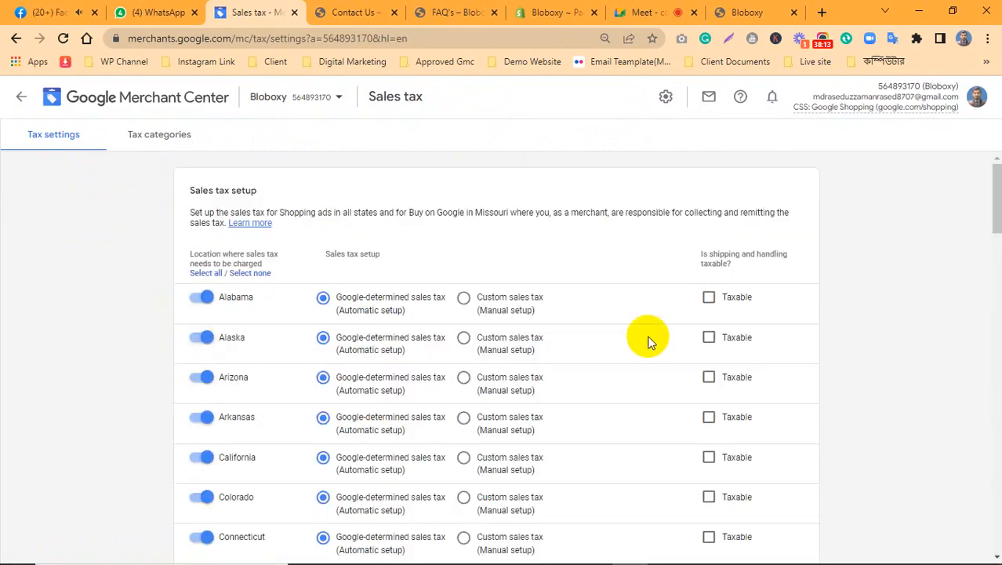
scroll(648, 341, down, 18)
scroll(189, 287, down, 6)
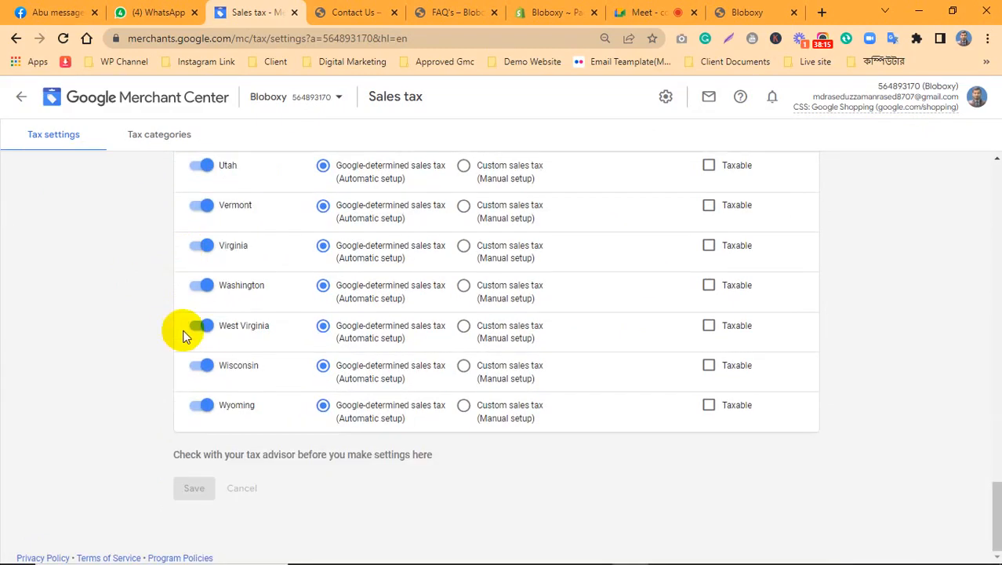
scroll(216, 374, up, 20)
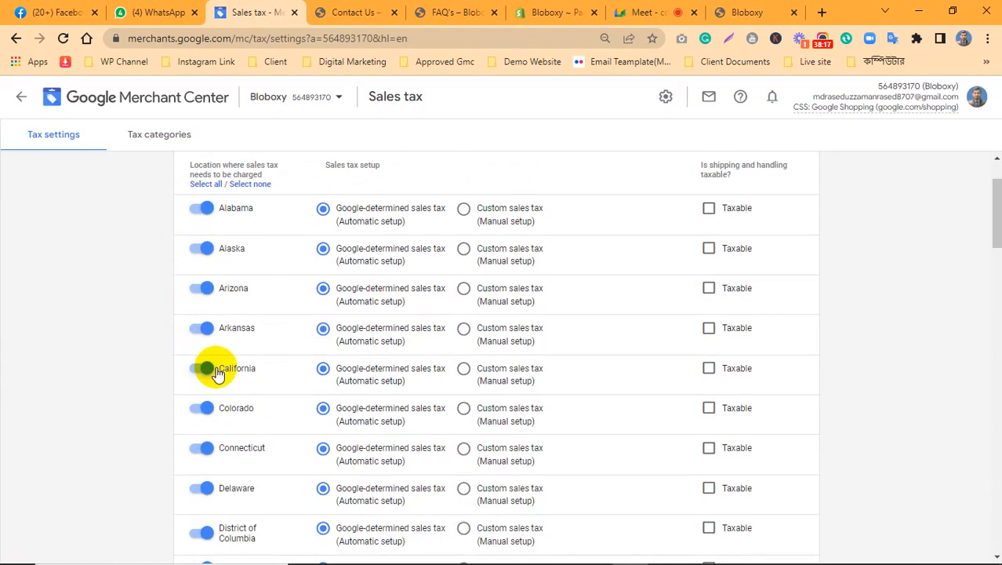
scroll(185, 273, up, 1)
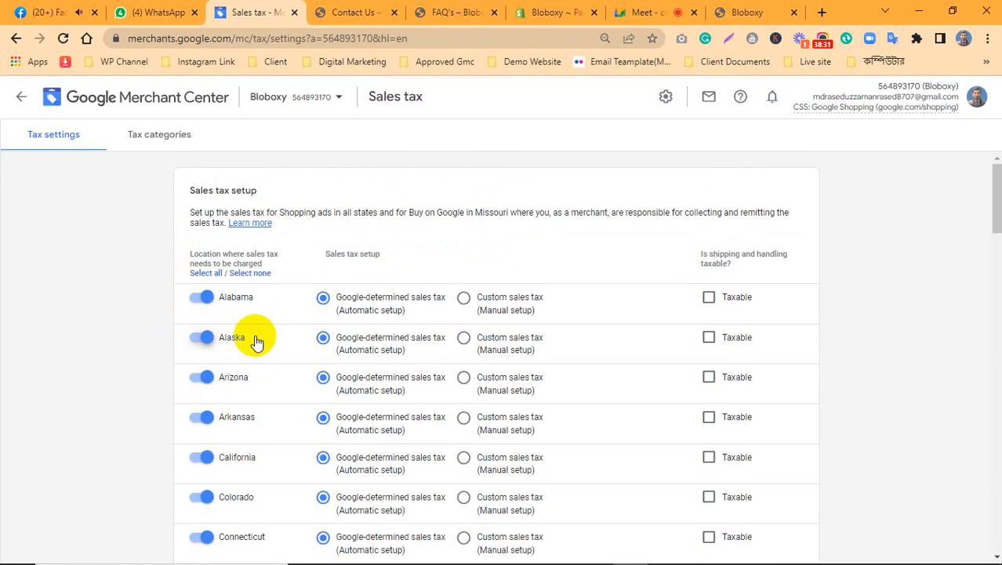
click(664, 99)
Review the storefront's FAQ's page for shipping information and check the free shipping wording in the announcement banner
click(458, 11)
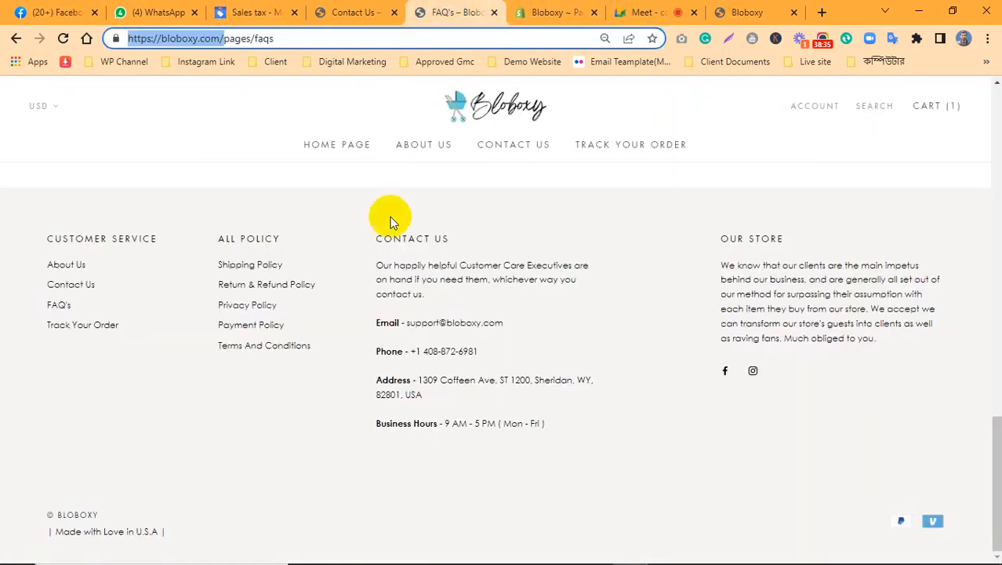
scroll(508, 397, up, 5)
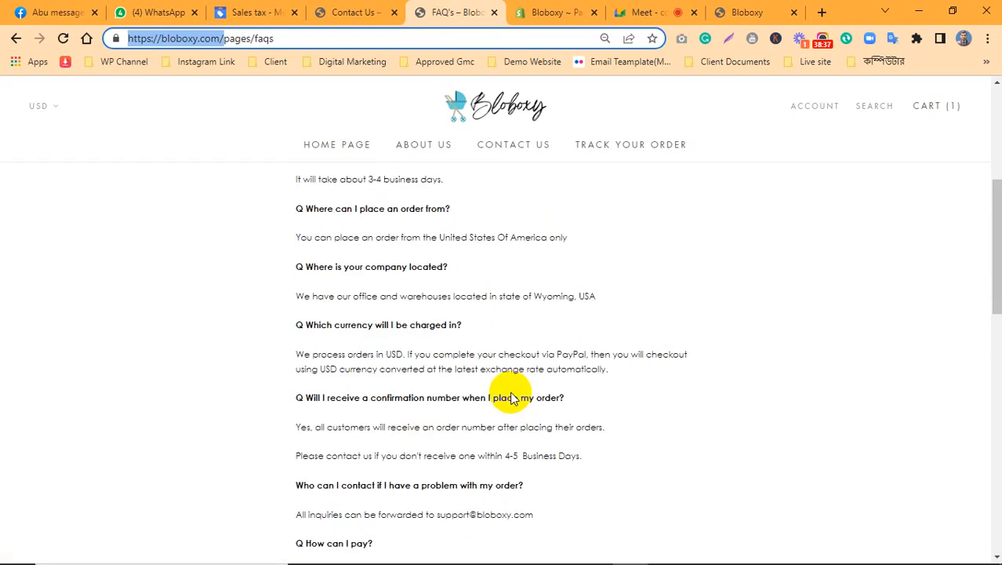
scroll(508, 396, up, 5)
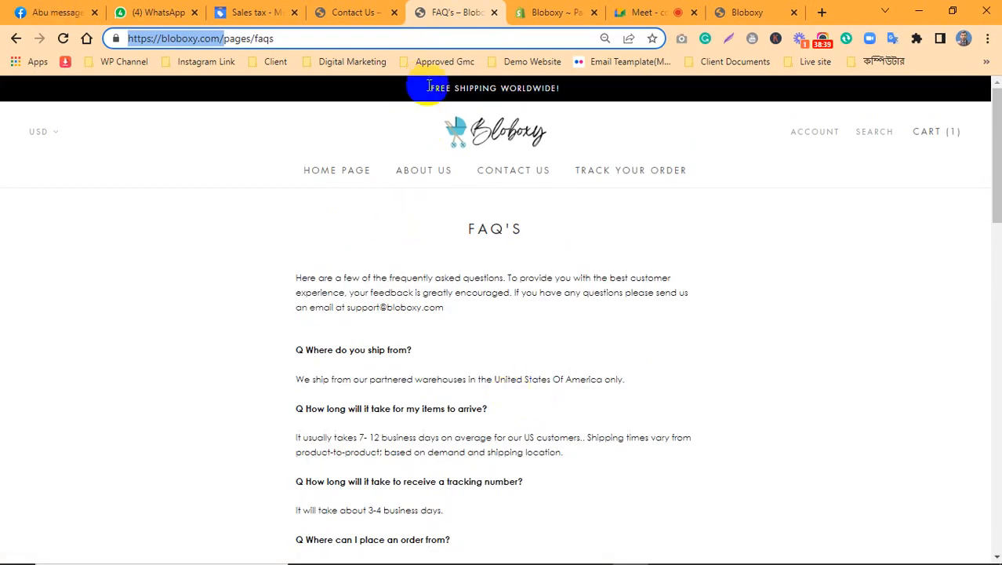
drag(430, 88, 488, 92)
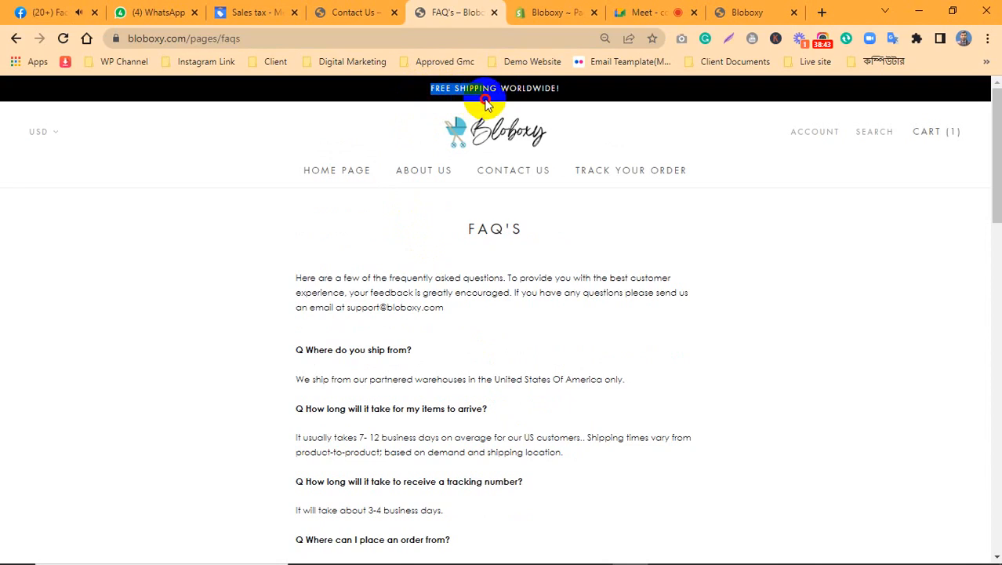
Add The Cool Farmer White Hoodie from the storefront's home page to the cart and proceed to checkout
click(338, 172)
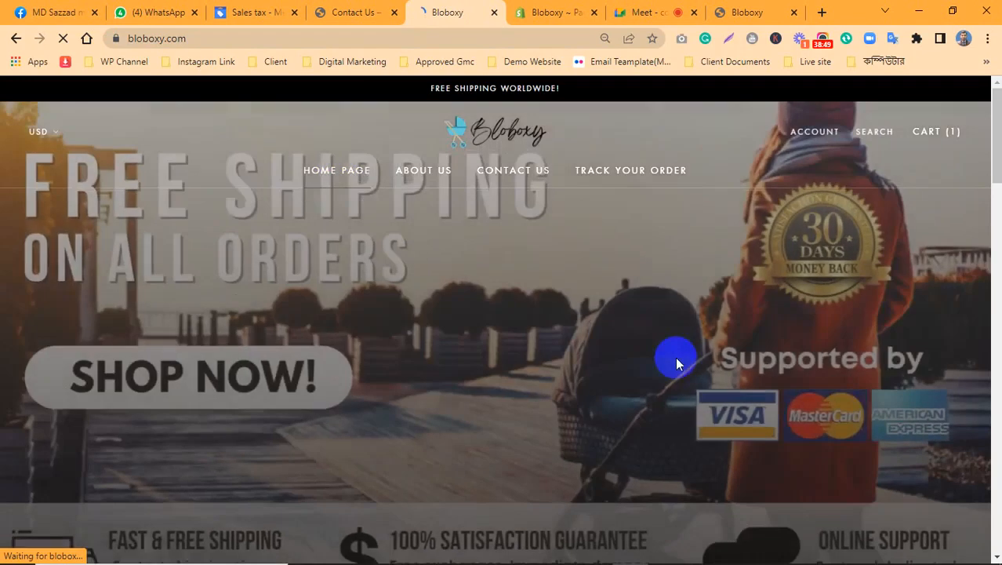
scroll(569, 372, down, 5)
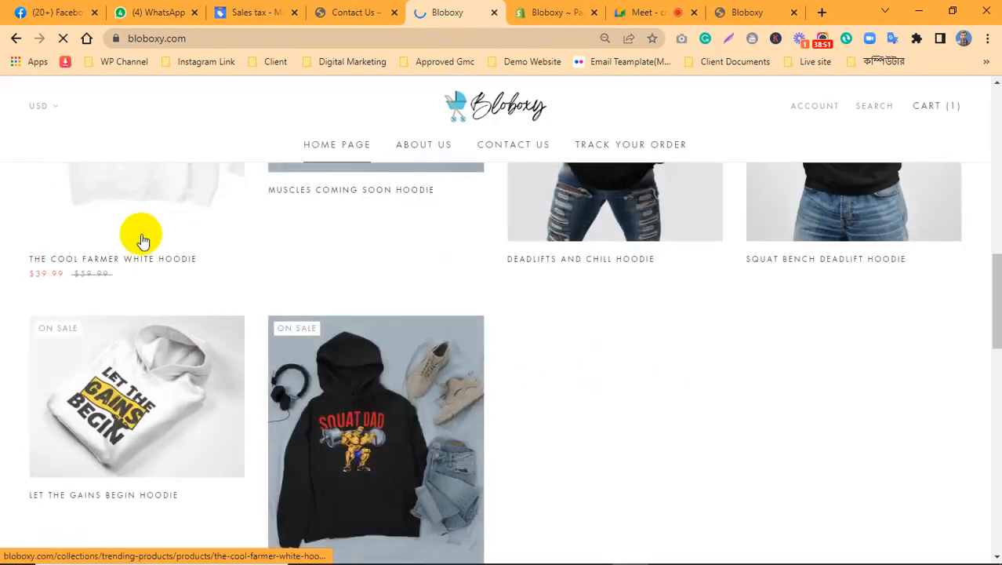
click(141, 236)
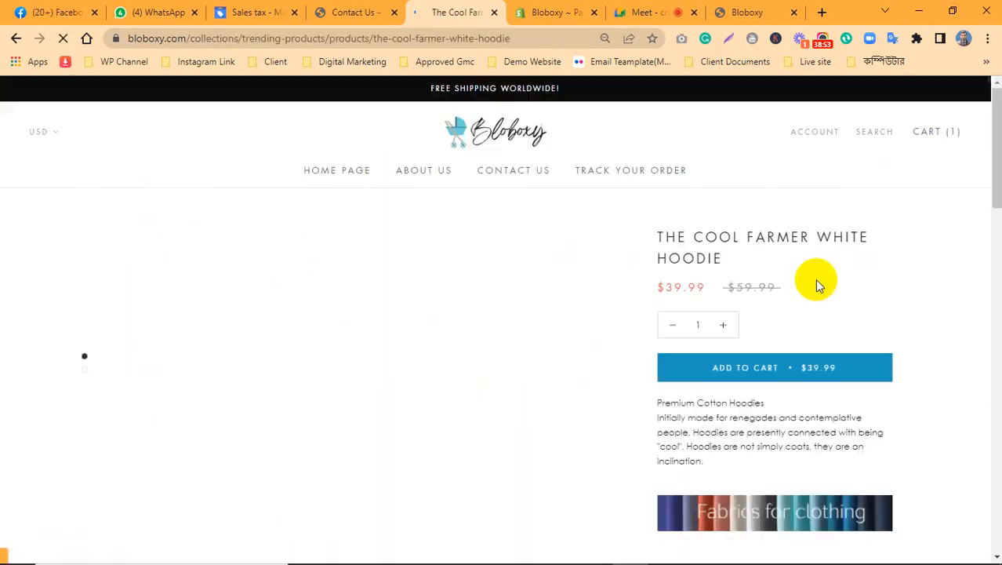
click(761, 382)
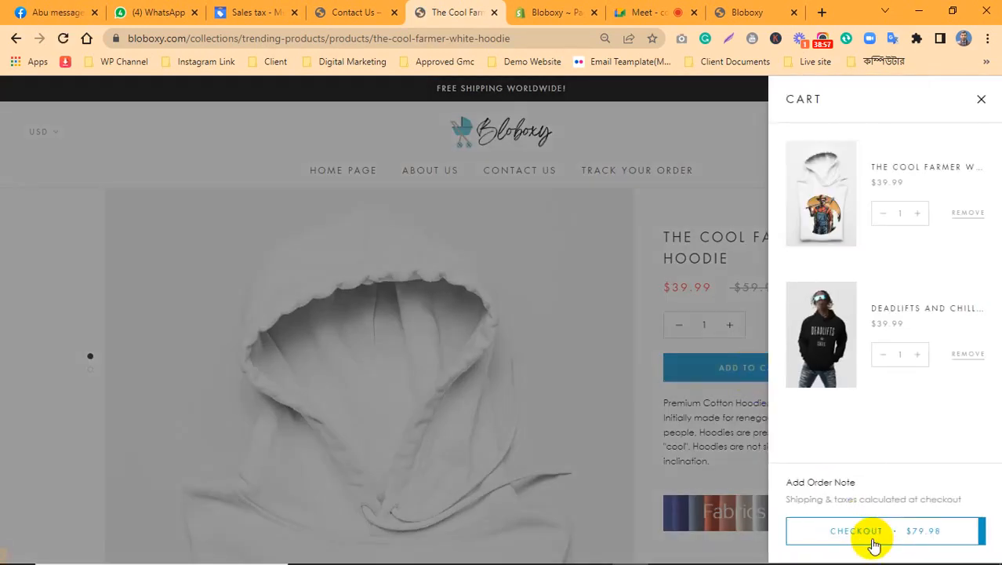
click(869, 538)
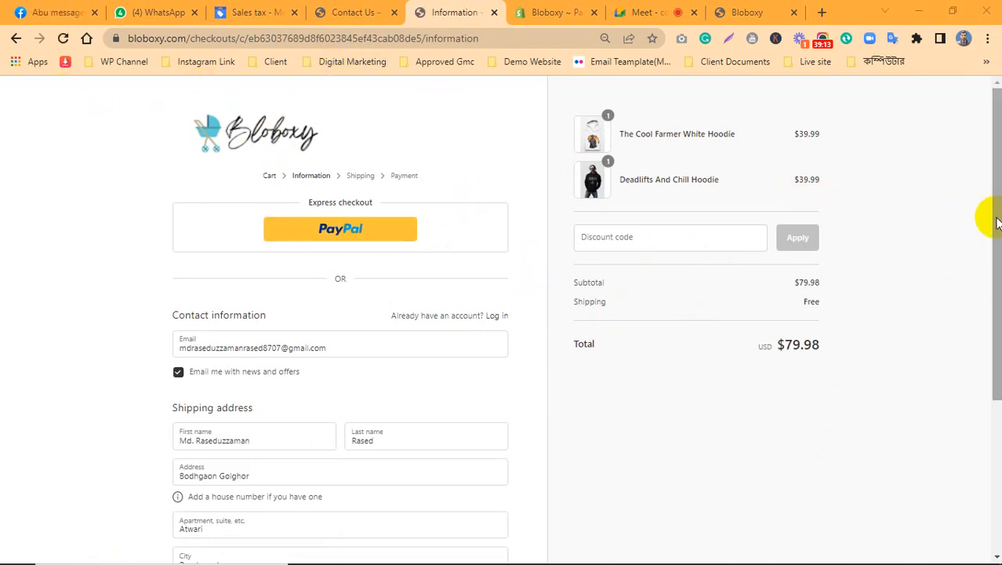
Review the prefilled contact and shipping address details in the checkout and continue to the shipping method
drag(997, 219, 515, 277)
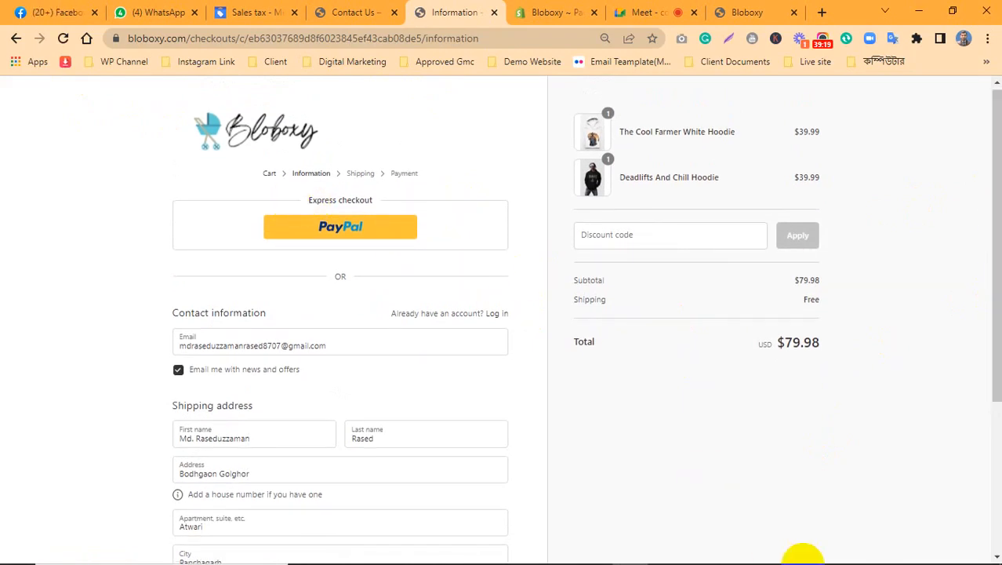
click(388, 248)
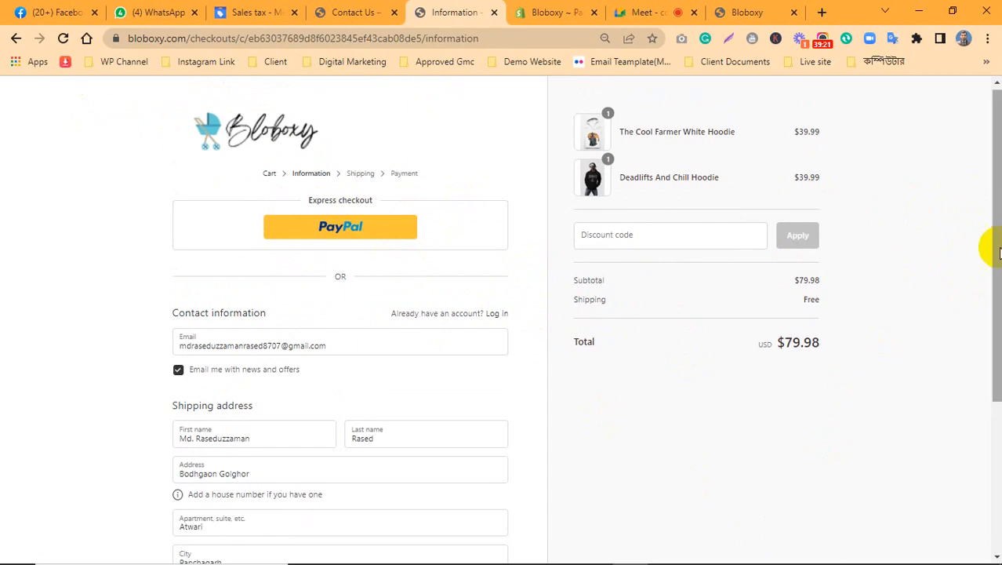
drag(994, 248, 992, 252)
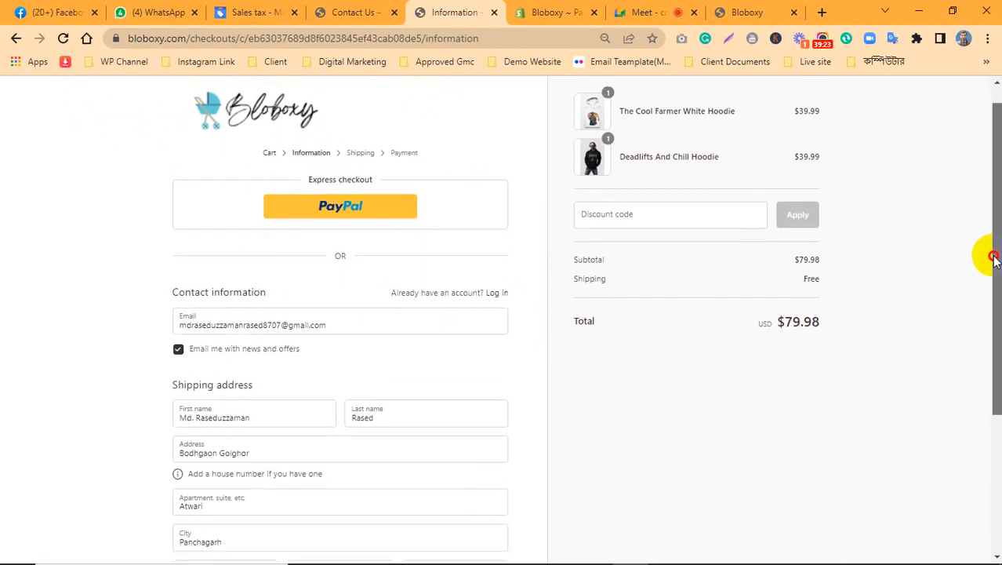
click(275, 323)
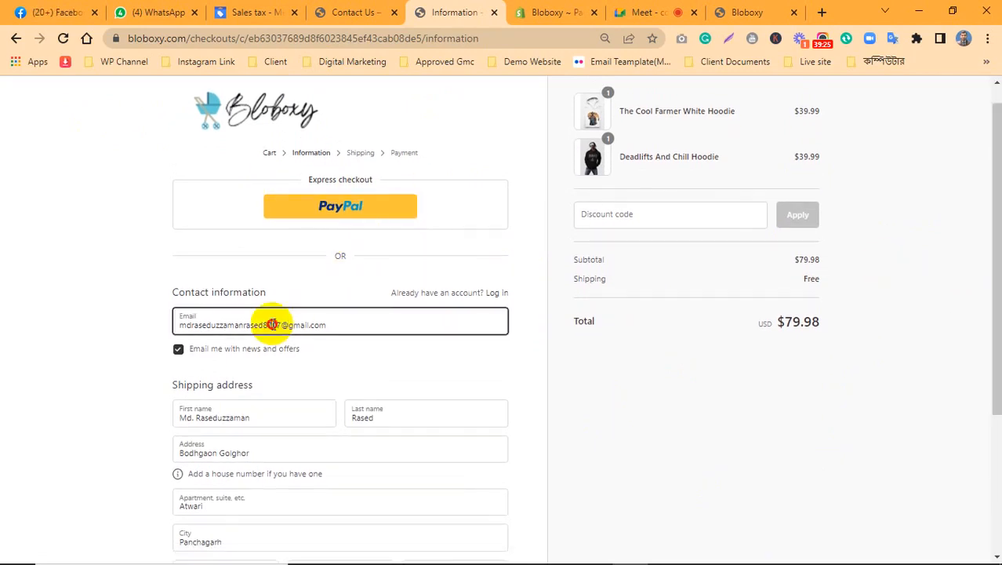
click(571, 390)
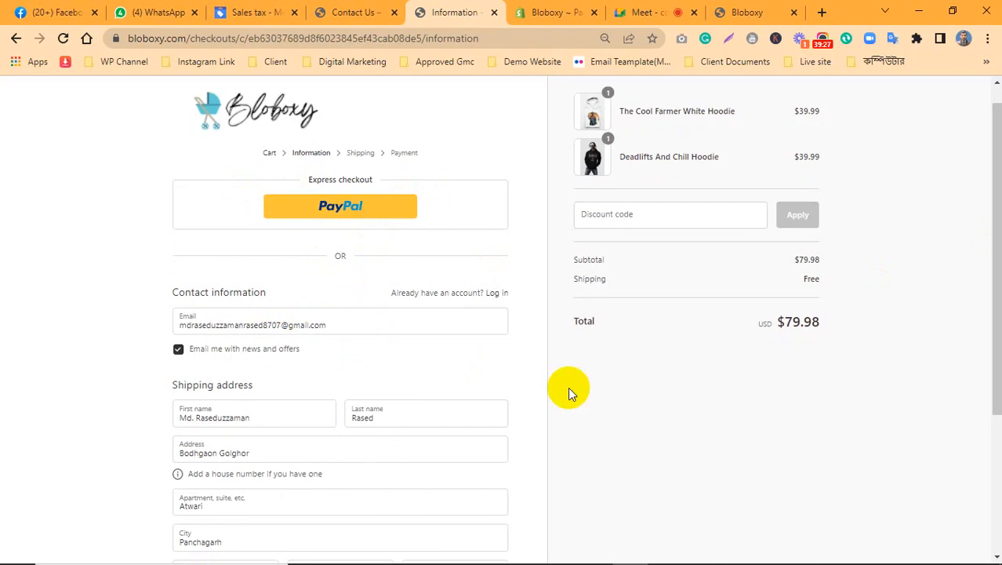
drag(992, 285, 980, 412)
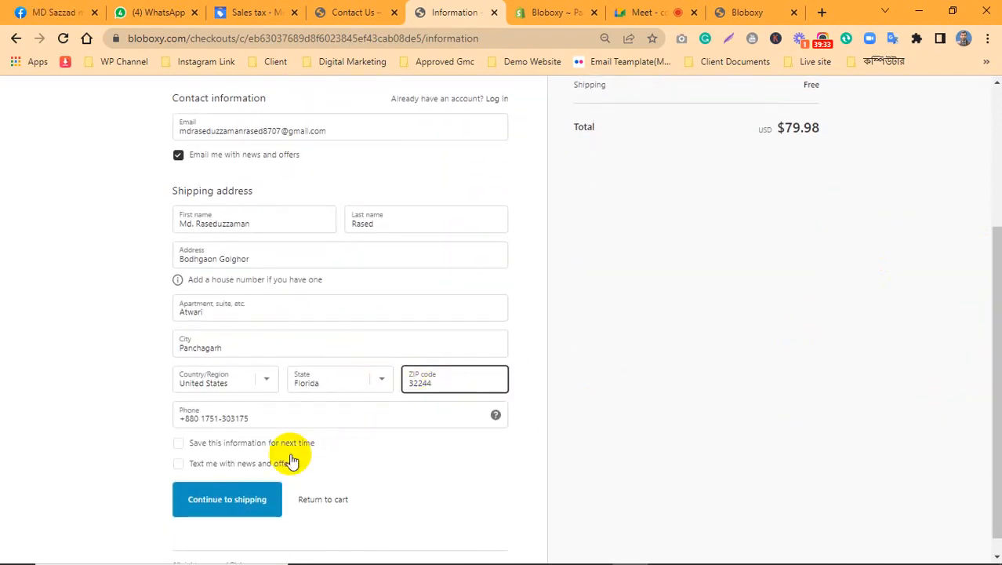
click(227, 505)
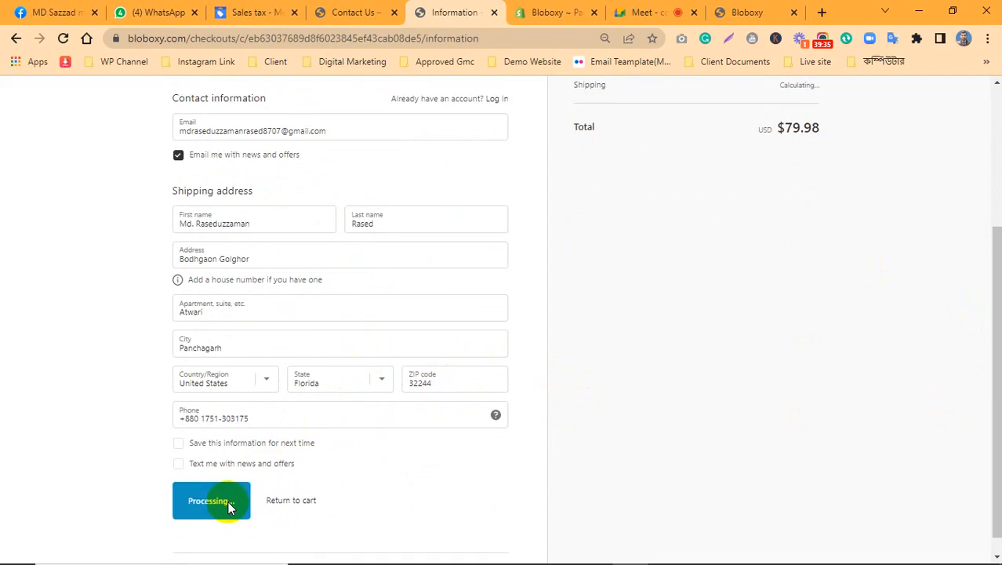
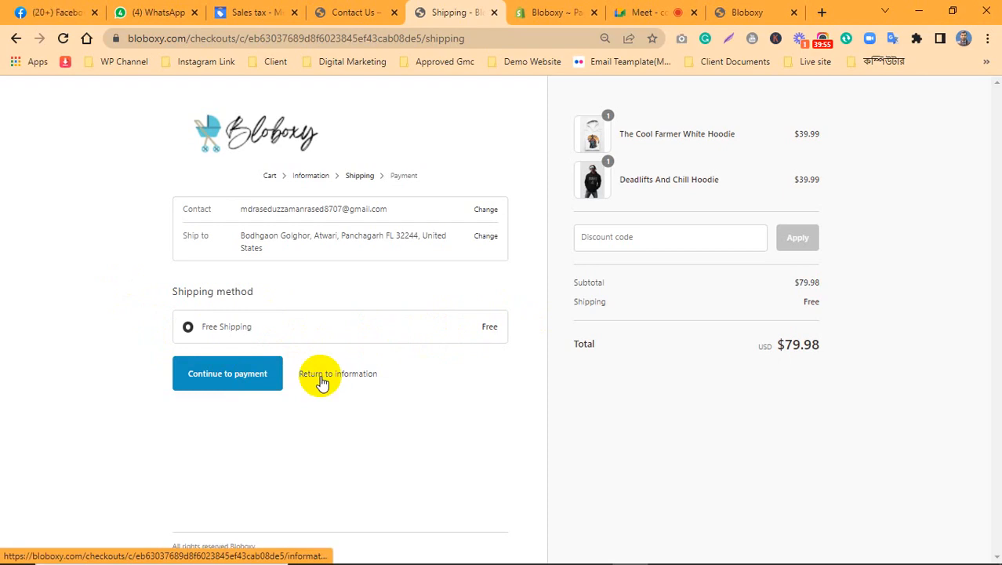
Return to the checkout information to recheck the shipping address, open an empty browser tab, and continue the checkout to the shipping method again
click(321, 378)
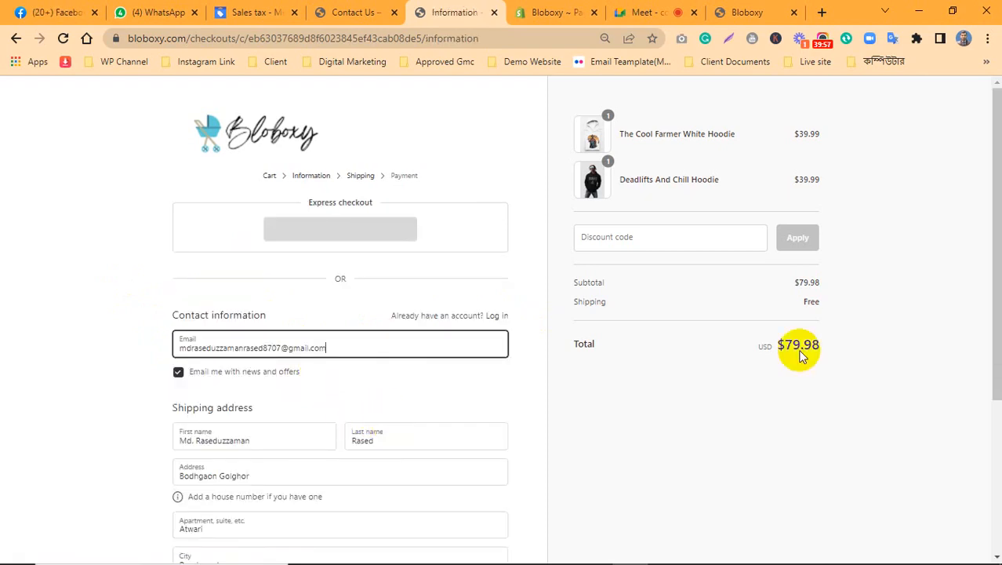
drag(998, 237, 984, 342)
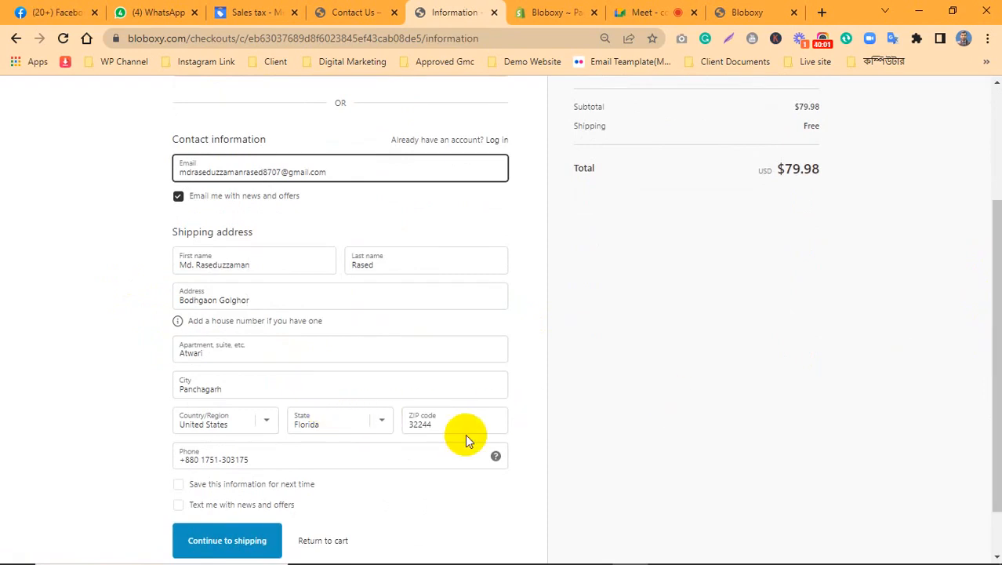
click(822, 13)
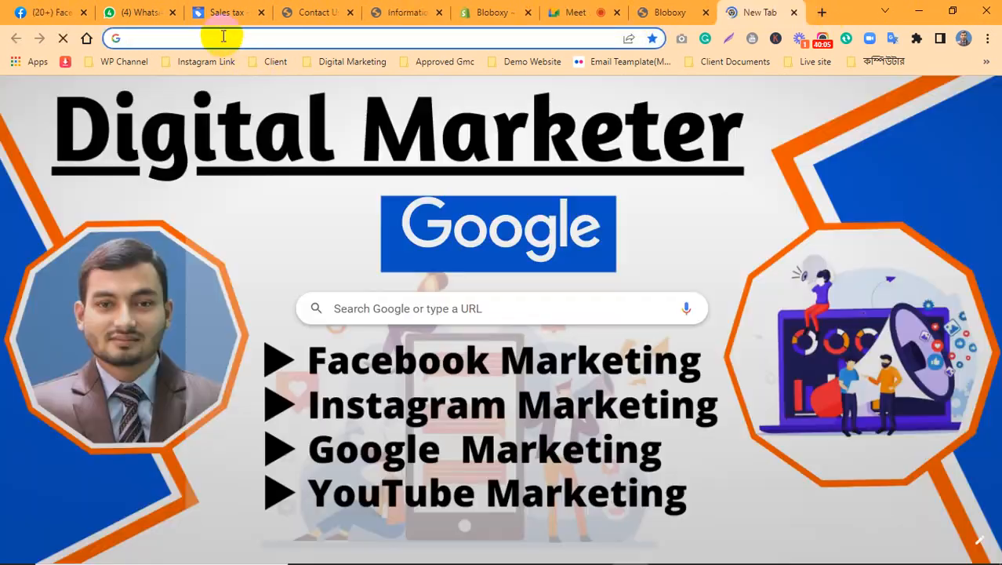
click(668, 8)
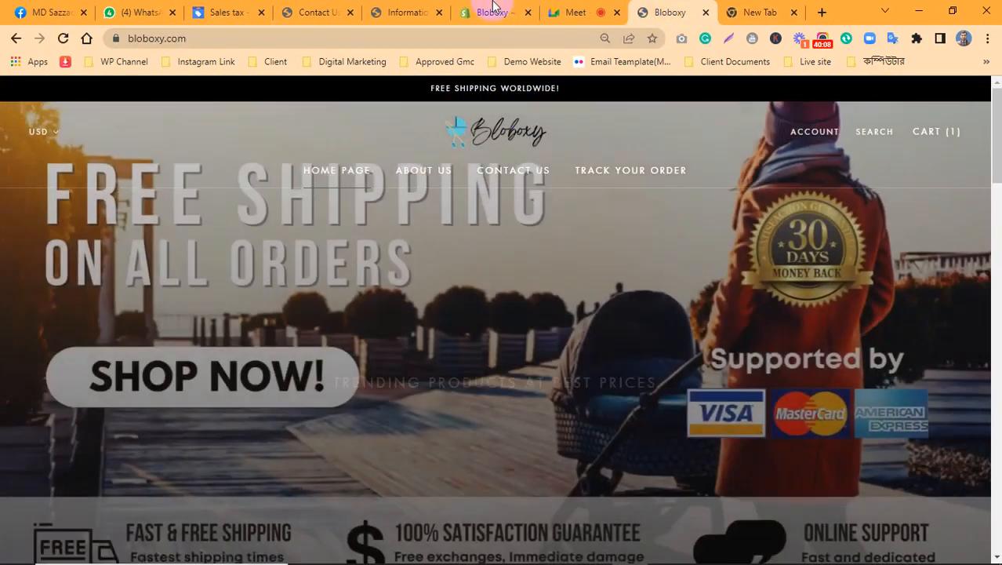
click(494, 8)
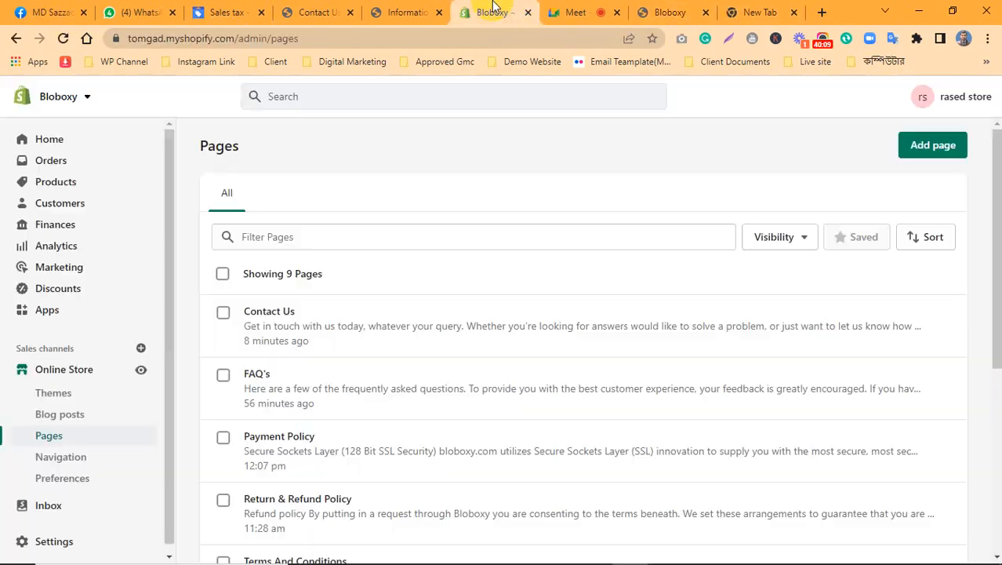
click(375, 7)
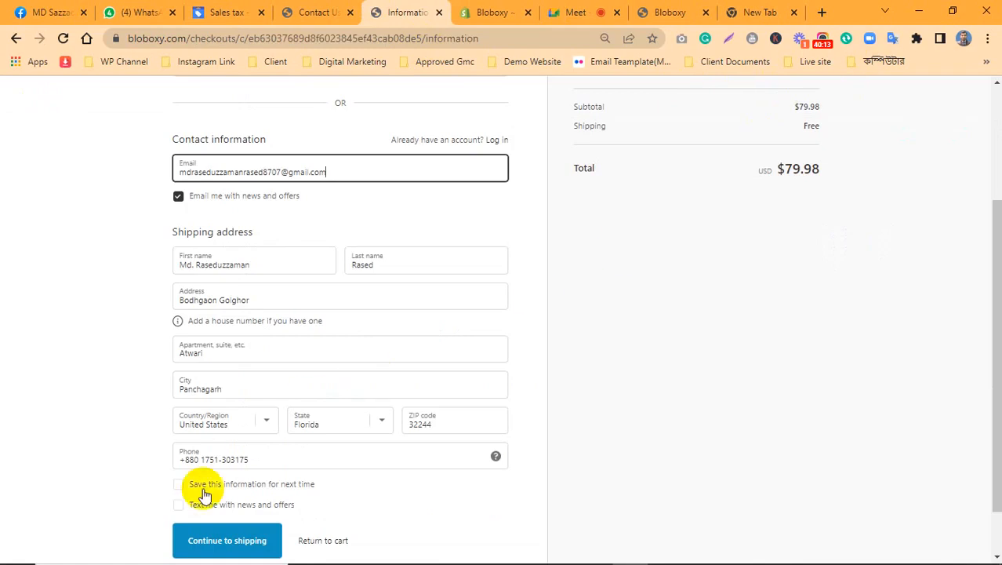
click(226, 540)
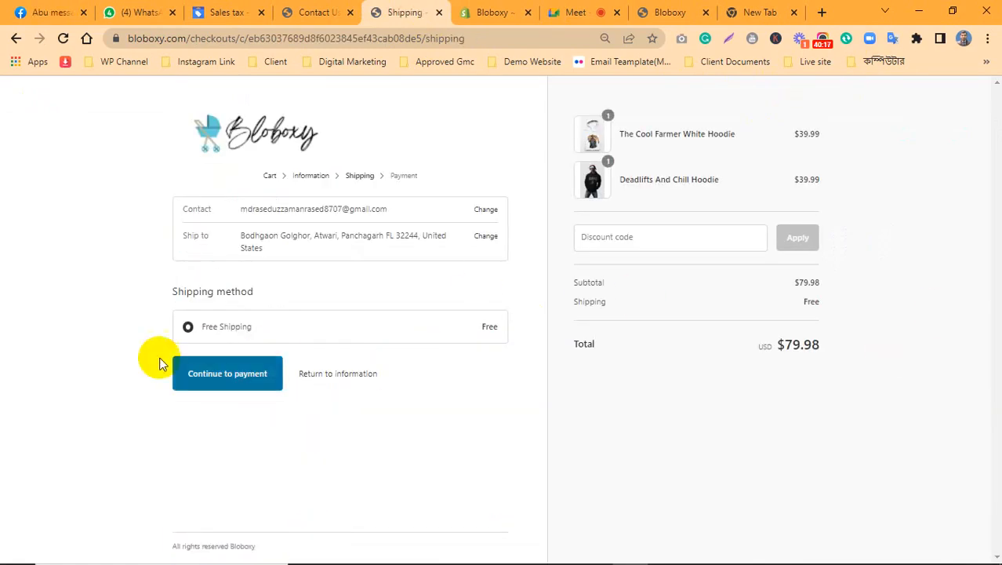
Check the Free Shipping method, go back to the checkout information page, and review its payment option, order summary and address fields
drag(200, 327, 276, 339)
click(291, 330)
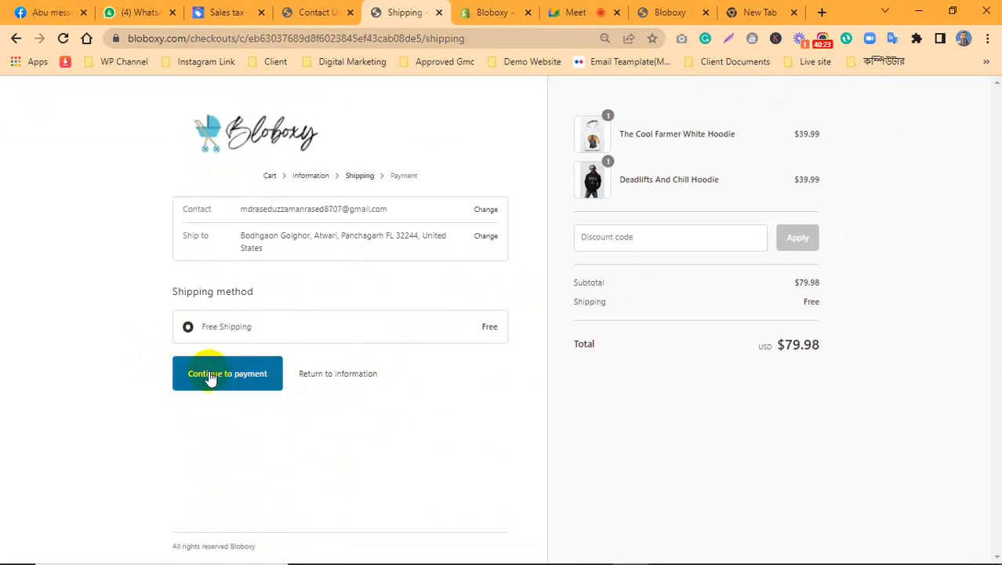
click(17, 38)
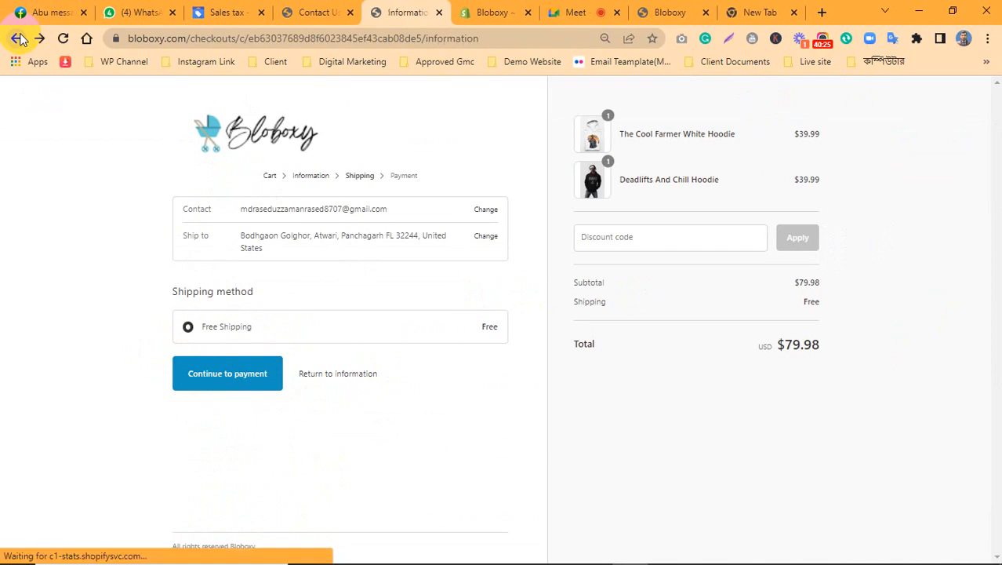
click(16, 38)
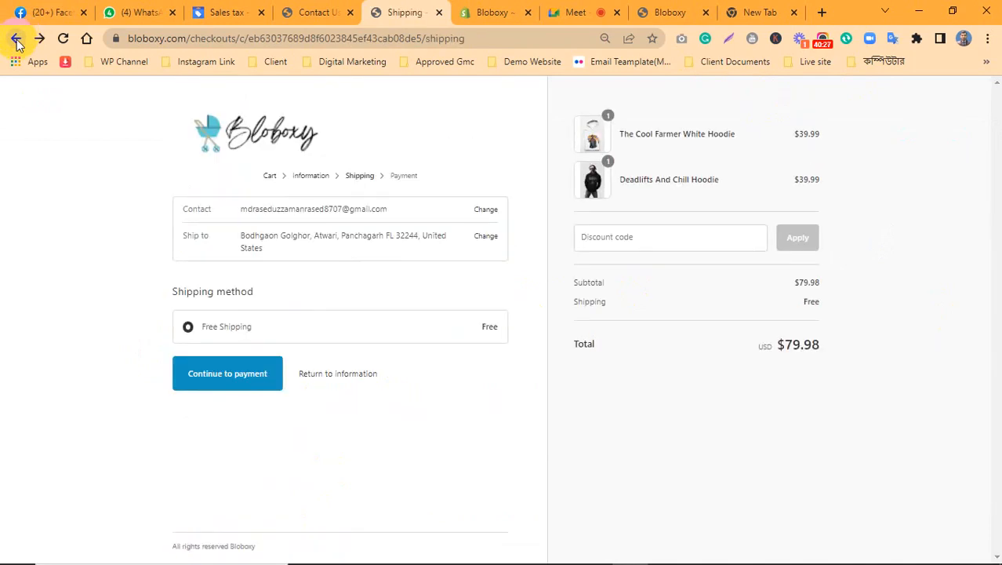
click(16, 38)
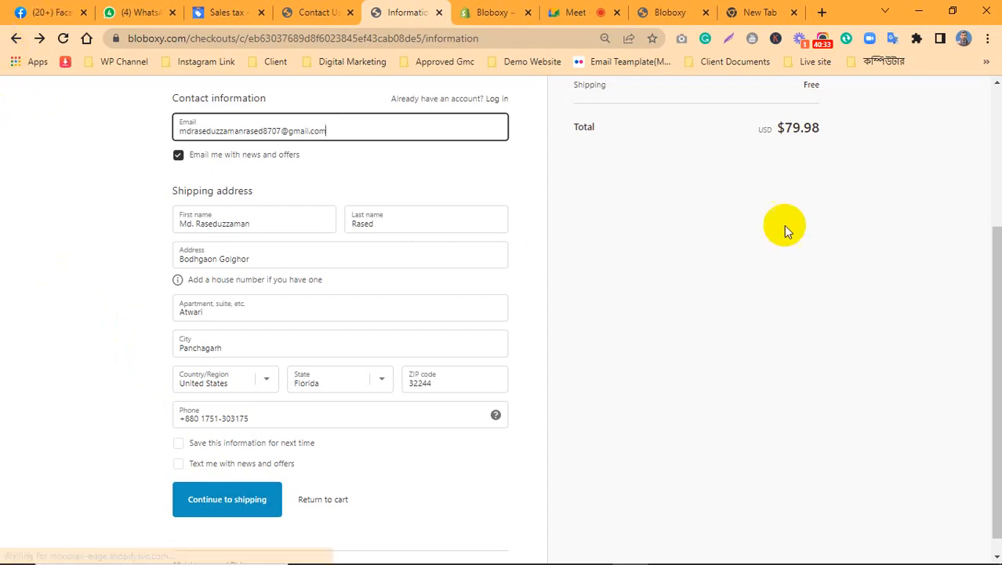
scroll(662, 312, up, 3)
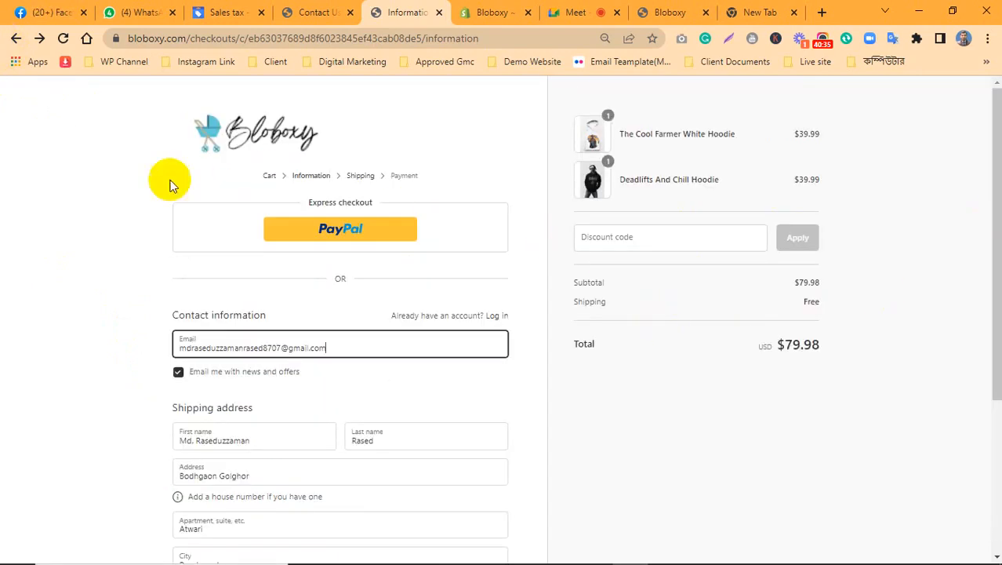
scroll(772, 494, down, 3)
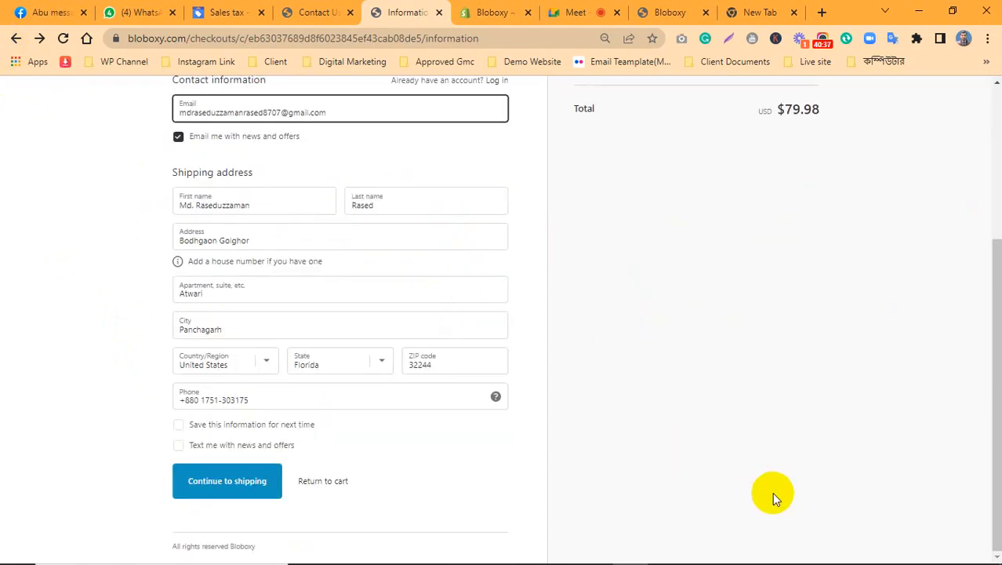
Recheck the PayPal express option and the order summary on the storefront's checkout information page
click(317, 10)
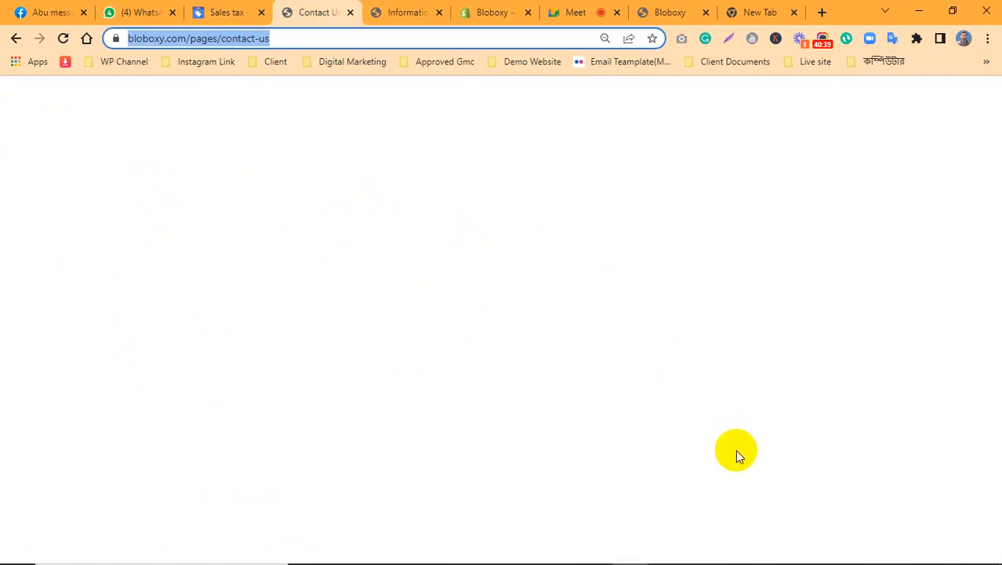
click(416, 12)
scroll(405, 246, up, 3)
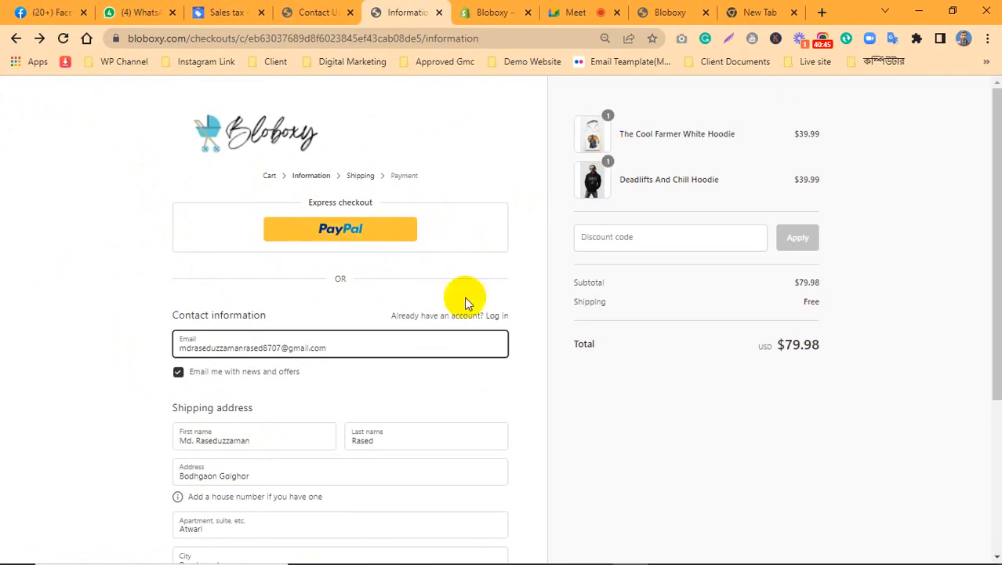
mouse_move(415, 557)
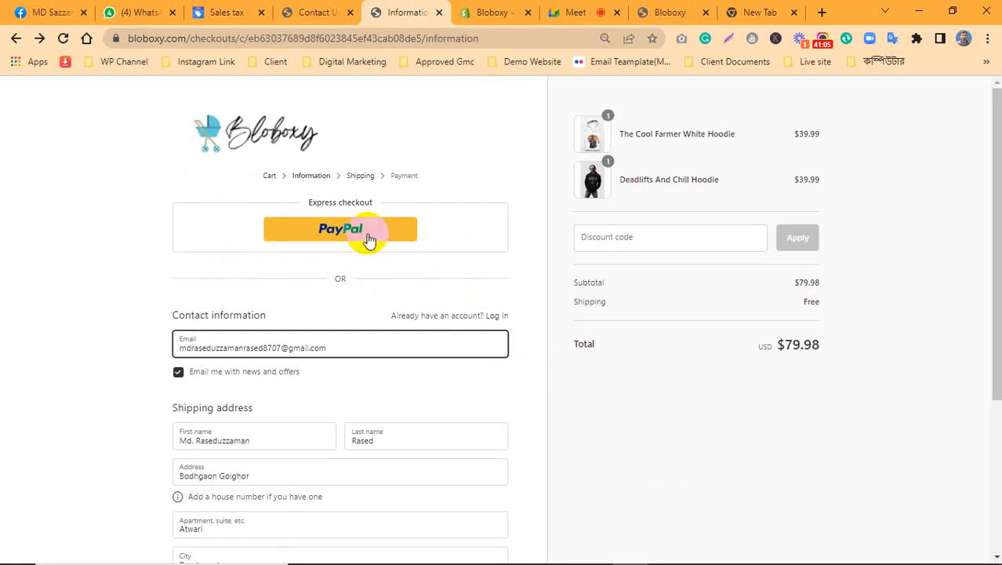
Switch to the storefront's home page and look through its banner and trending products
click(311, 6)
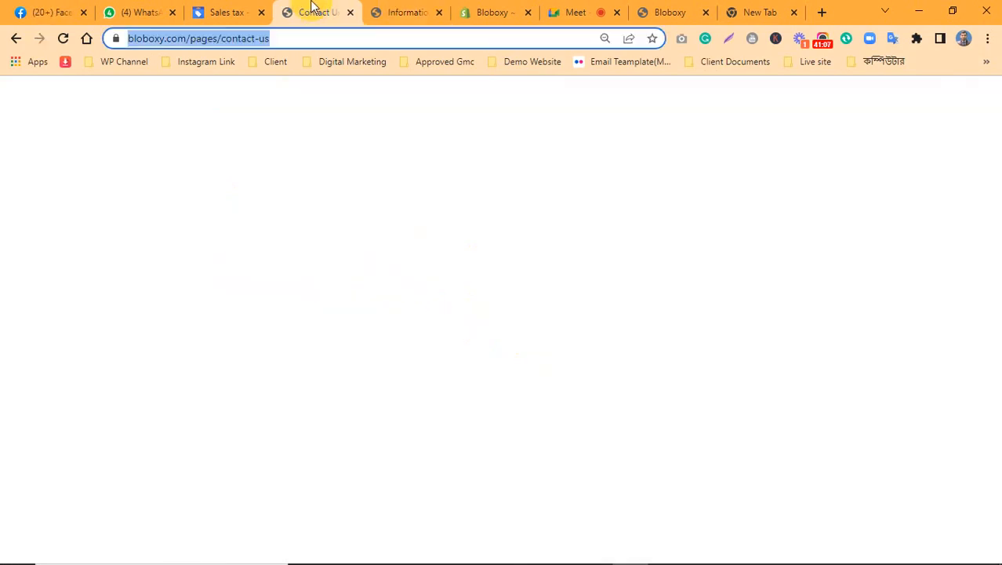
click(480, 12)
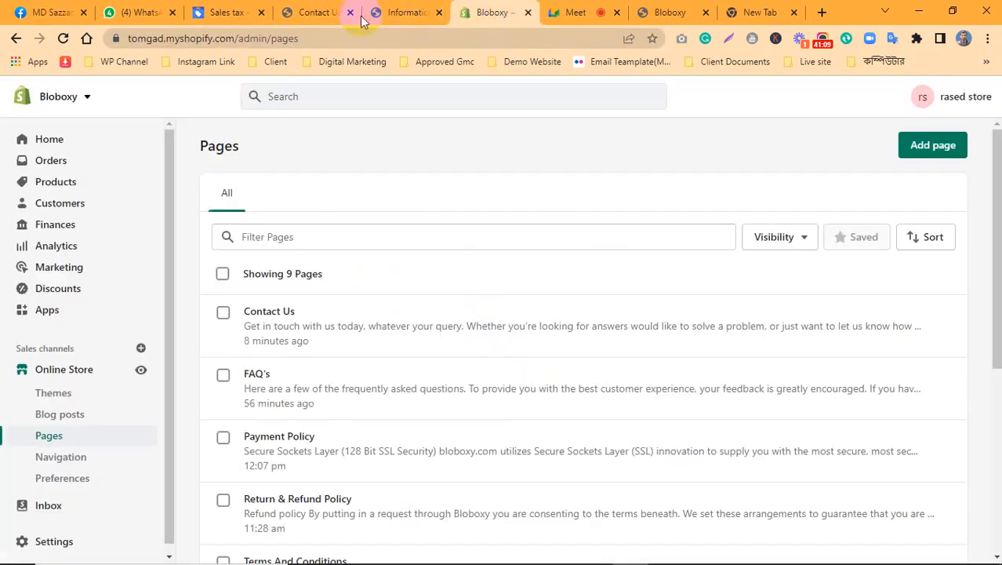
click(668, 12)
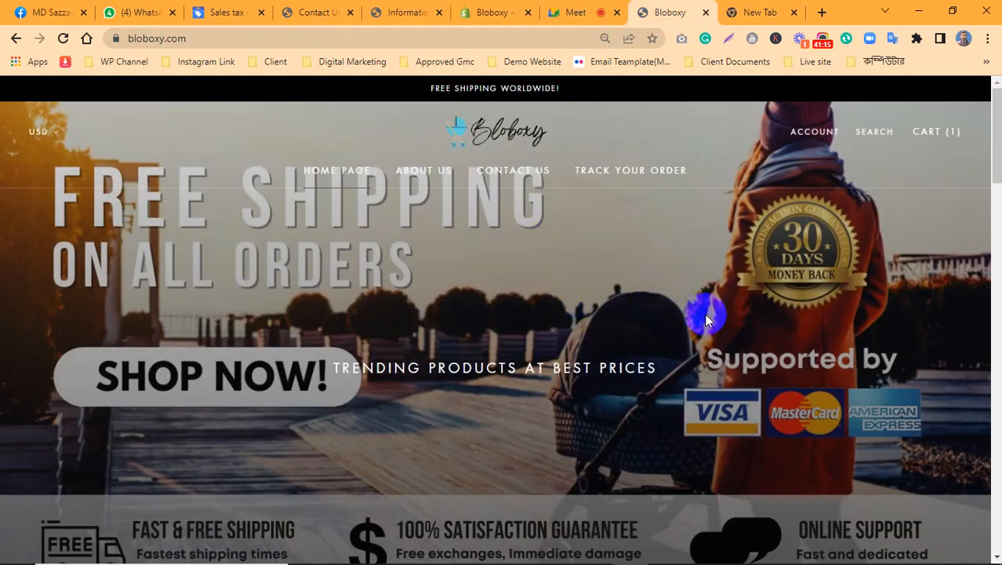
scroll(998, 177, down, 10)
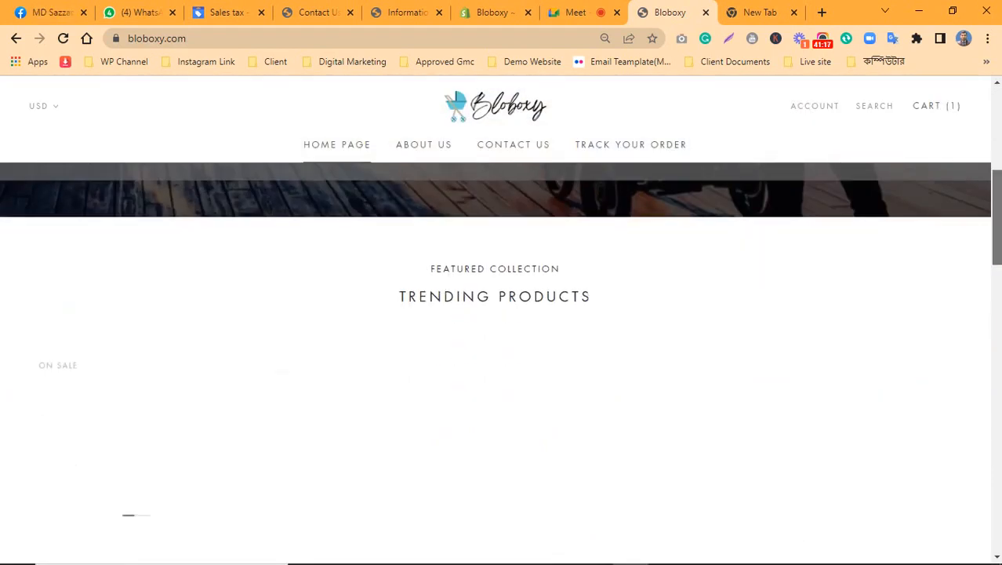
scroll(501, 360, down, 3)
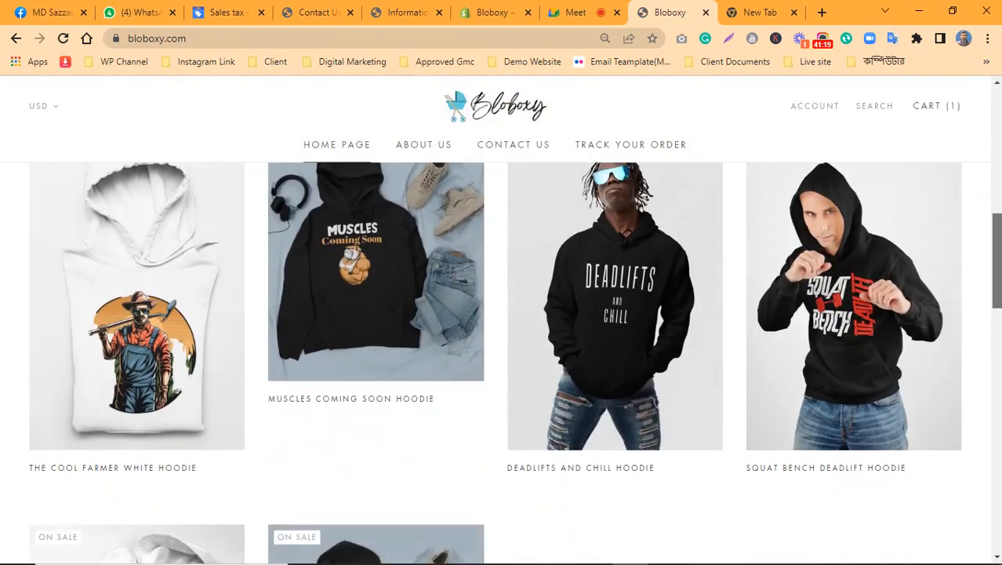
scroll(501, 361, down, 5)
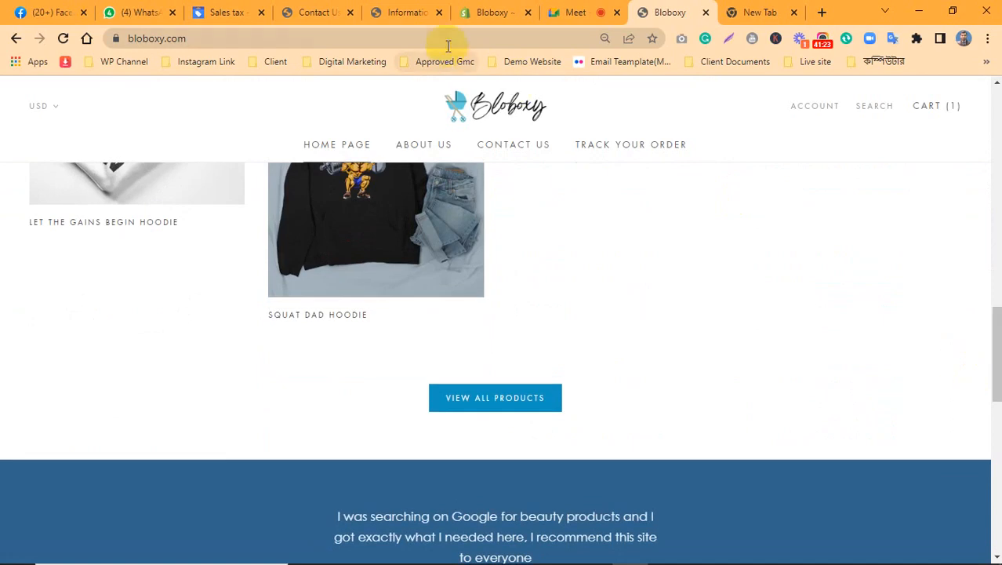
Open the product diagnostics in Google Merchant Center and read the account issues for all countries and the United States
click(235, 13)
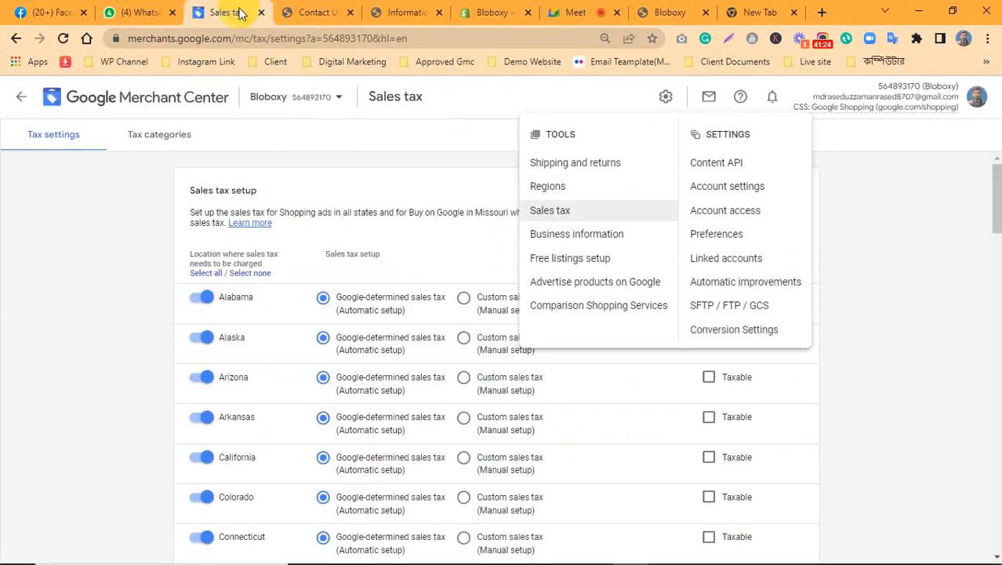
click(129, 92)
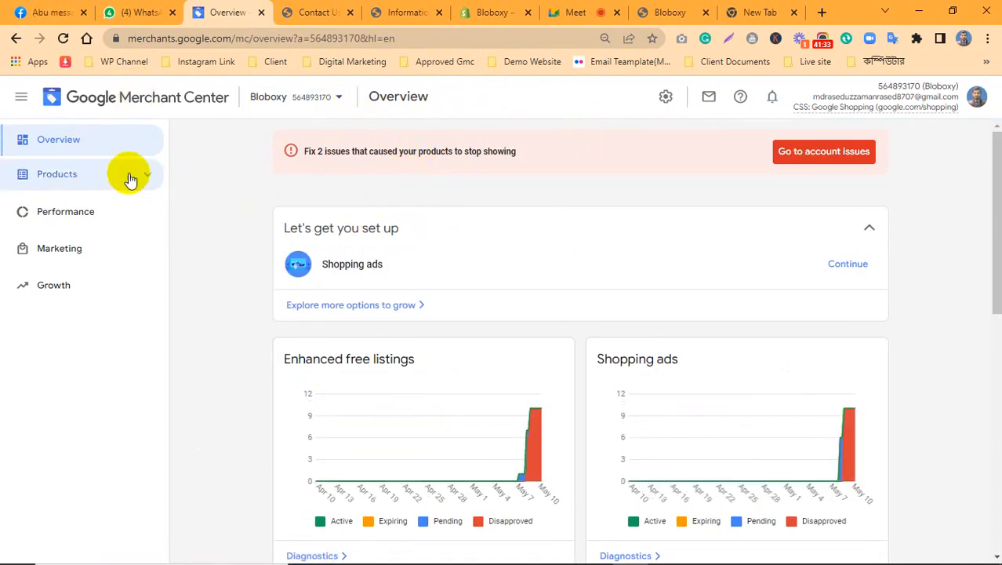
click(79, 175)
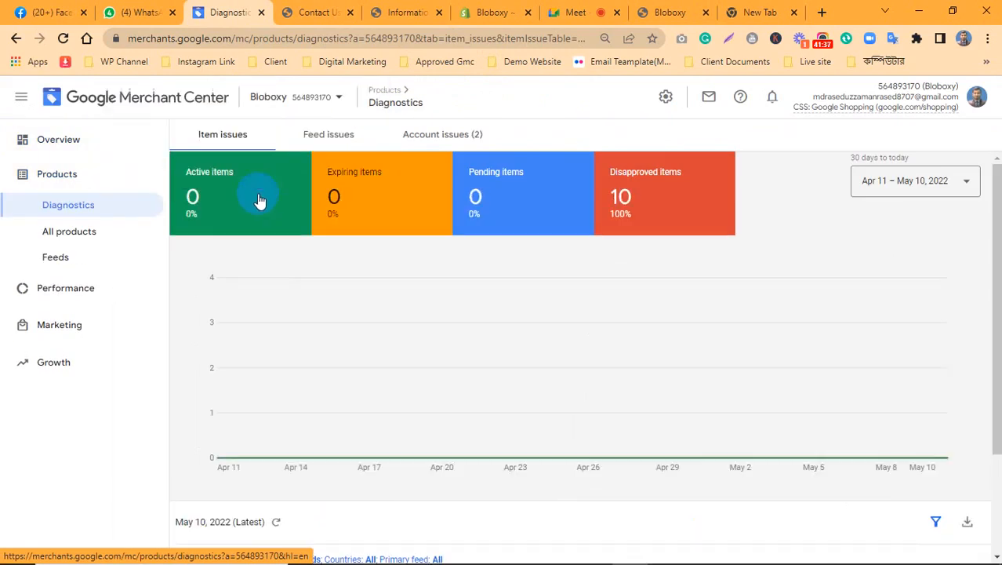
click(445, 140)
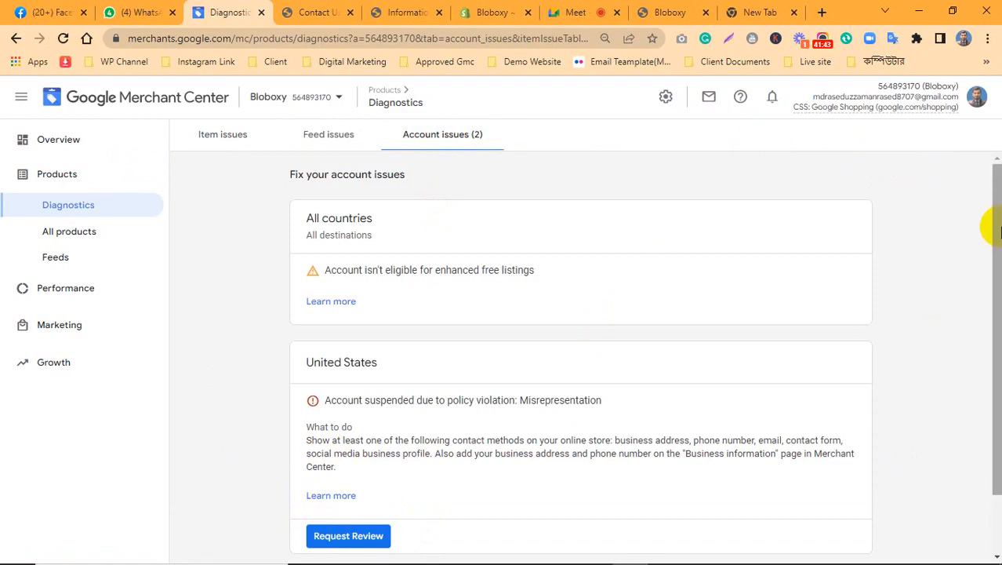
scroll(991, 224, down, 1)
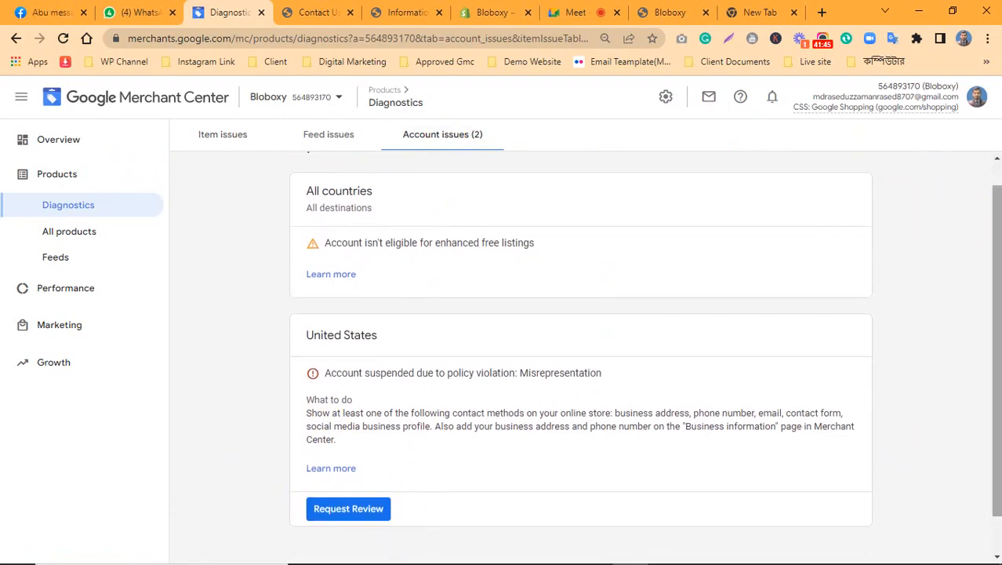
drag(547, 232, 479, 234)
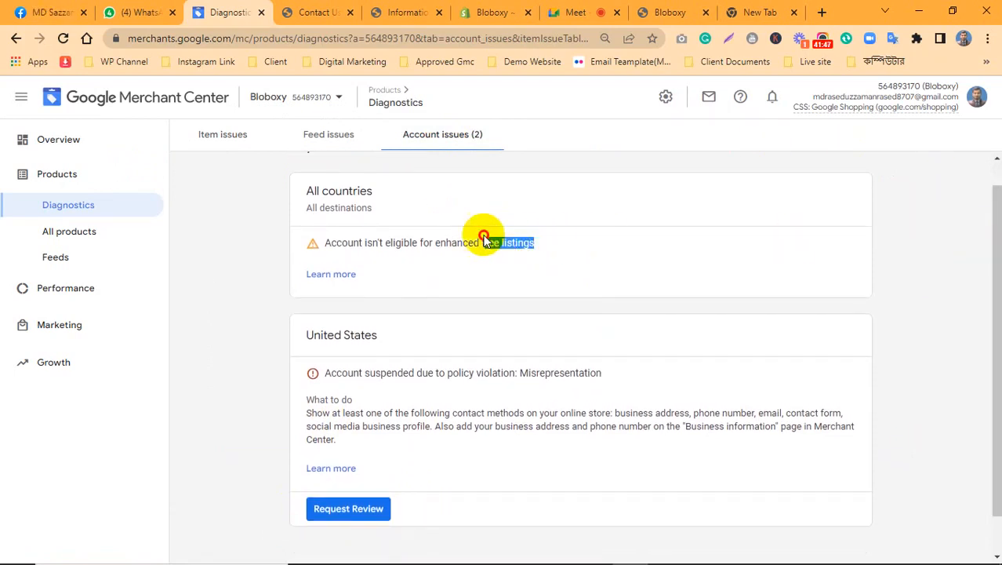
drag(601, 374, 538, 376)
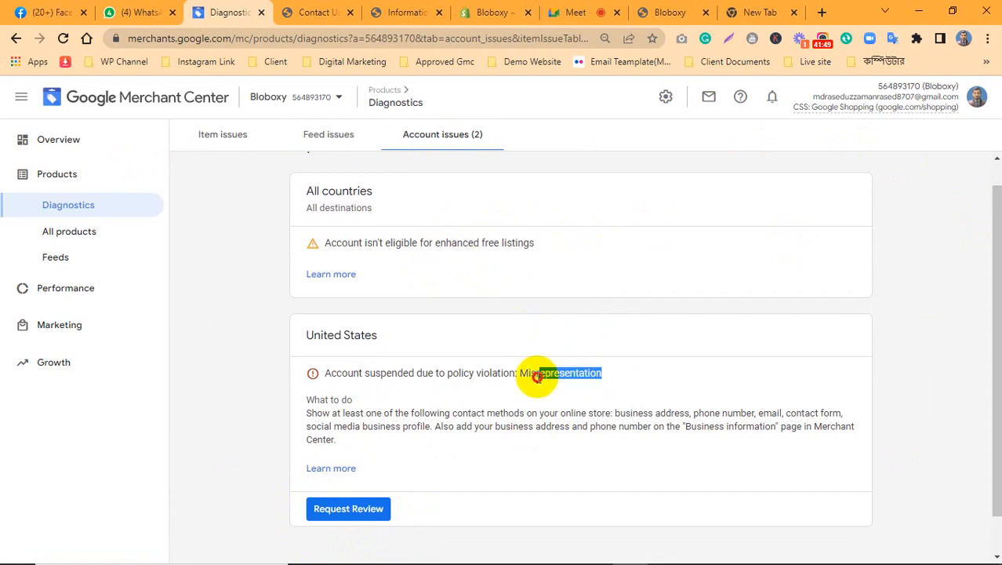
drag(541, 241, 296, 218)
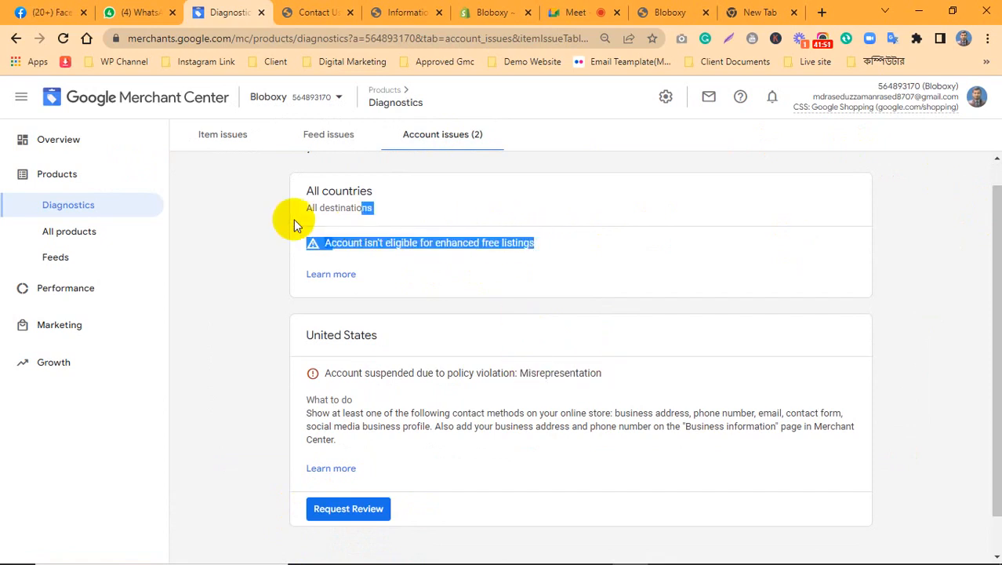
Check the available programs under Growth, and return to the account issues in the product diagnostics
click(47, 364)
click(75, 347)
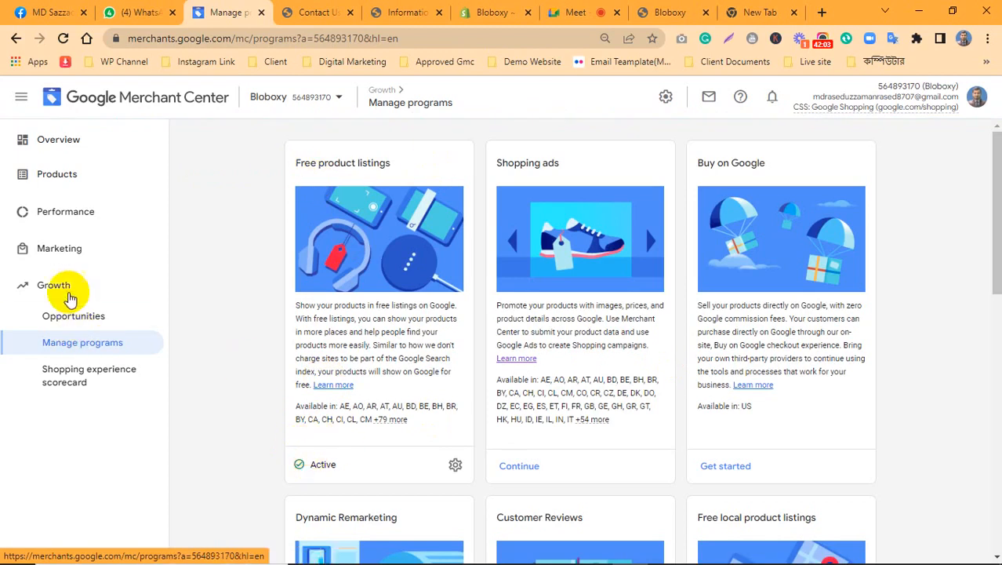
click(61, 170)
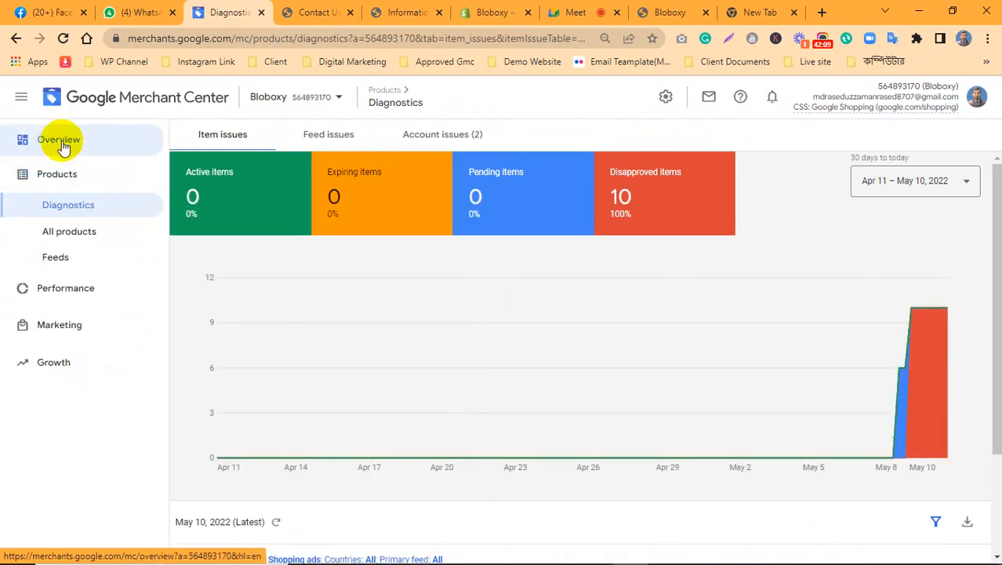
click(426, 134)
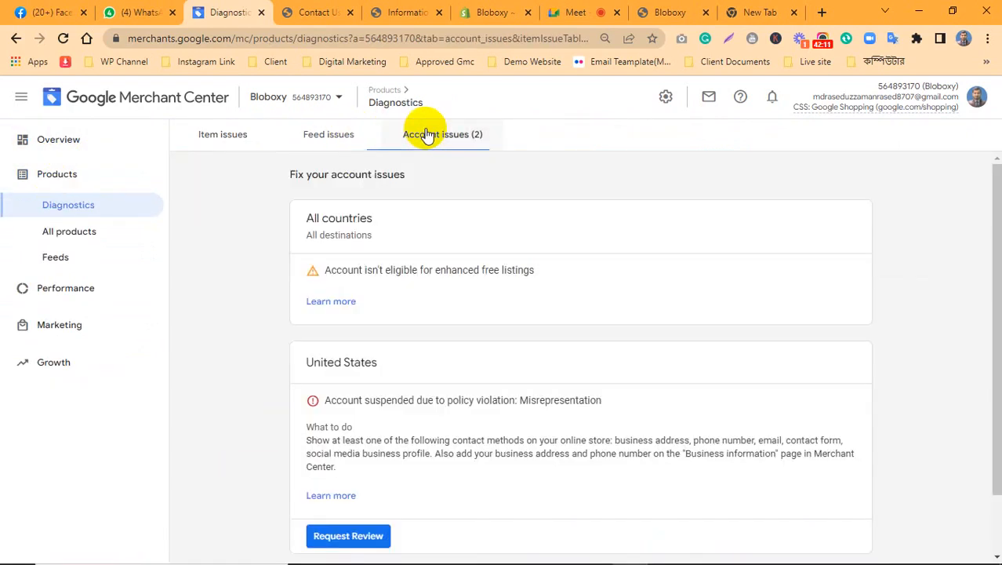
Return to the storefront's home page and check the phone number in the footer's contact section
click(493, 11)
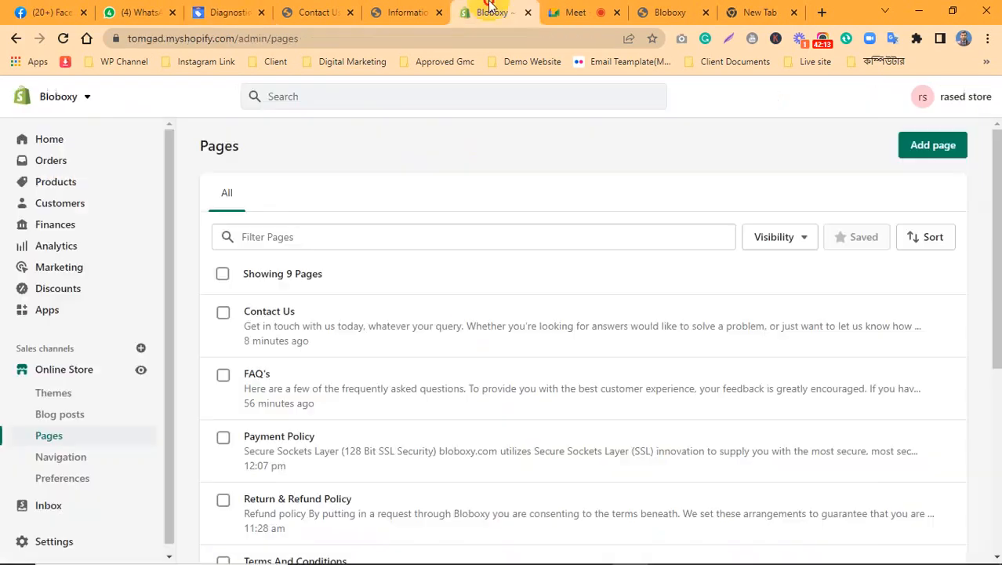
click(580, 11)
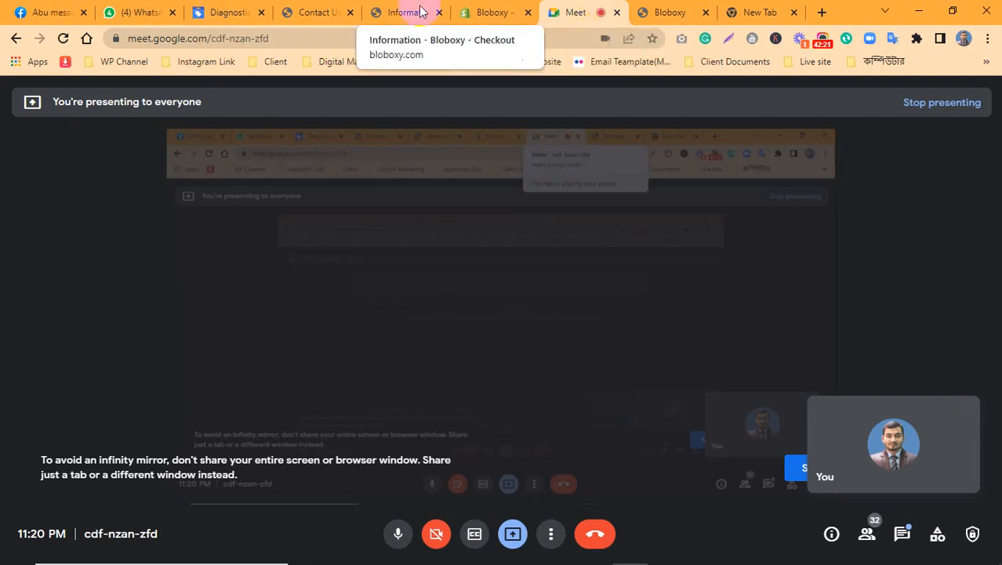
click(657, 9)
scroll(775, 271, down, 5)
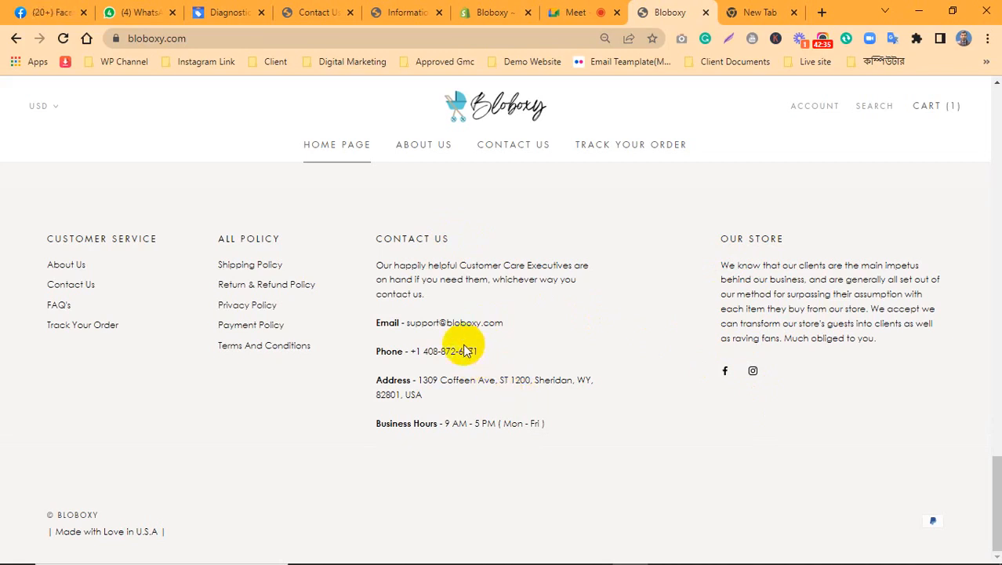
drag(477, 350, 417, 345)
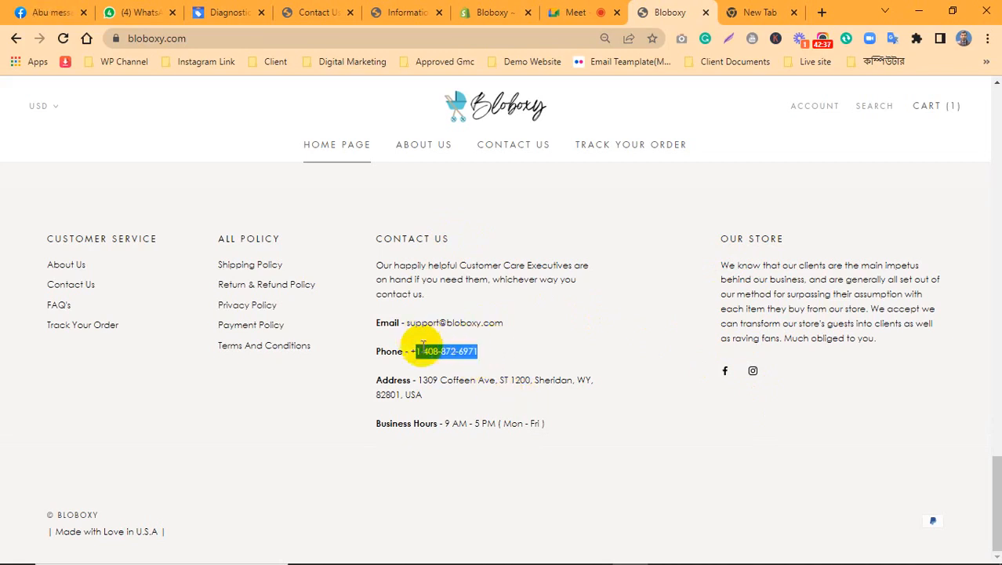
click(427, 348)
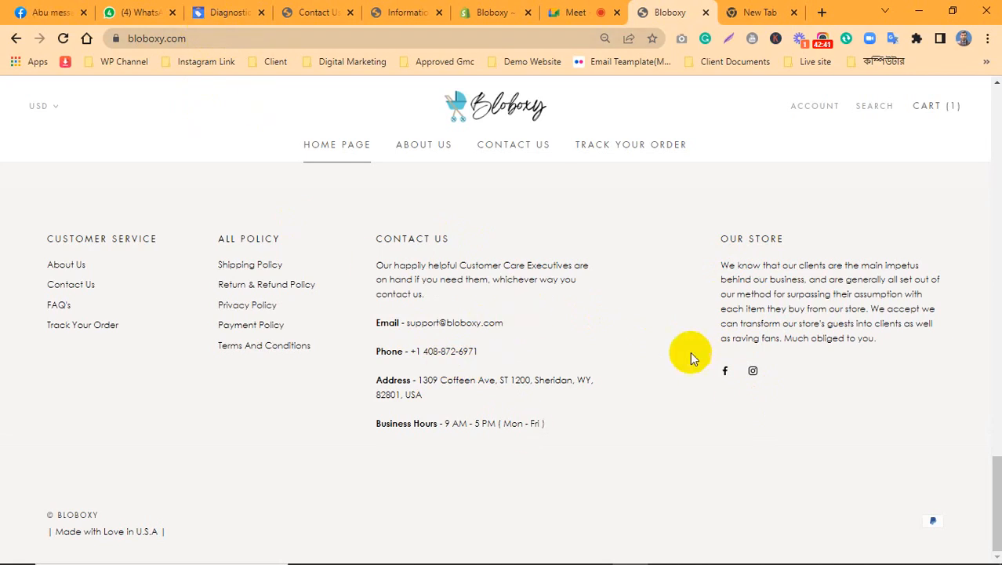
Examine the footer's phone and email entries and the whole Contact Us block
drag(478, 351, 403, 336)
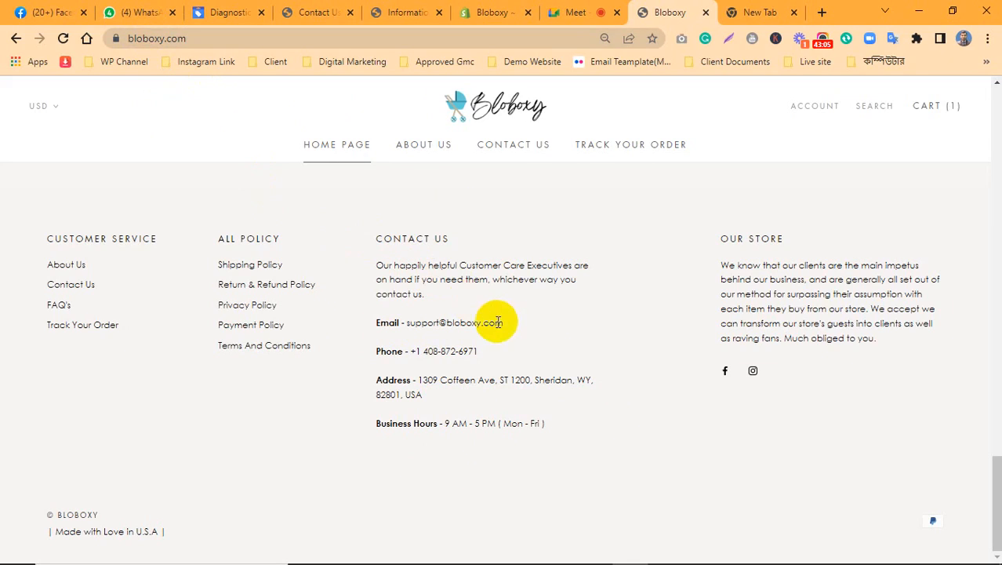
drag(503, 325, 422, 322)
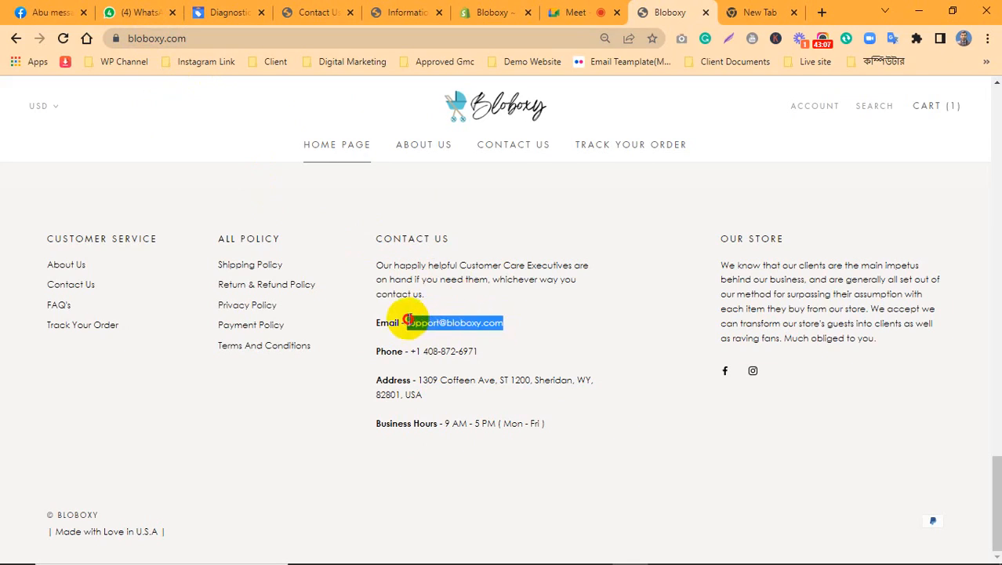
click(414, 287)
drag(362, 219, 480, 339)
drag(588, 429, 374, 226)
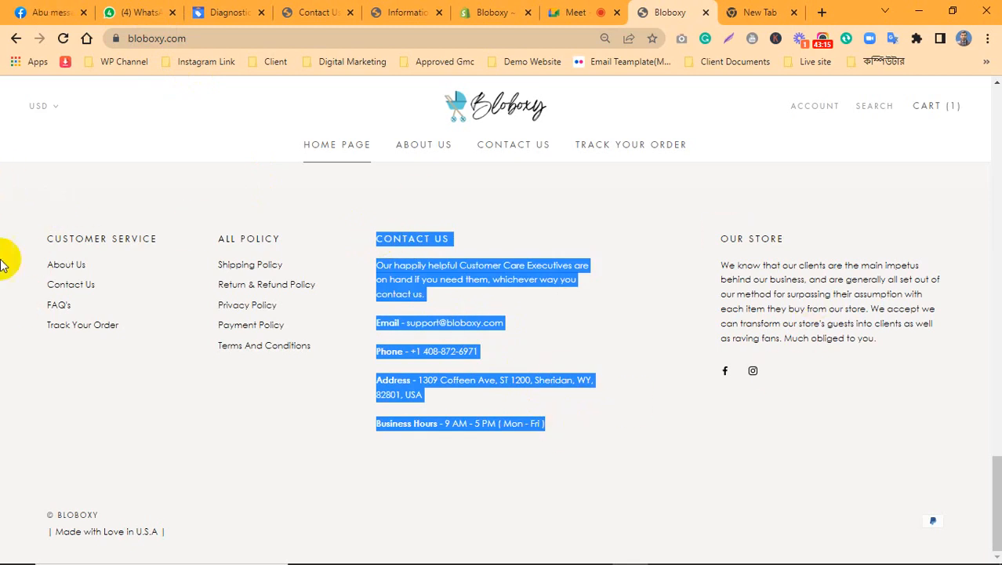
click(841, 382)
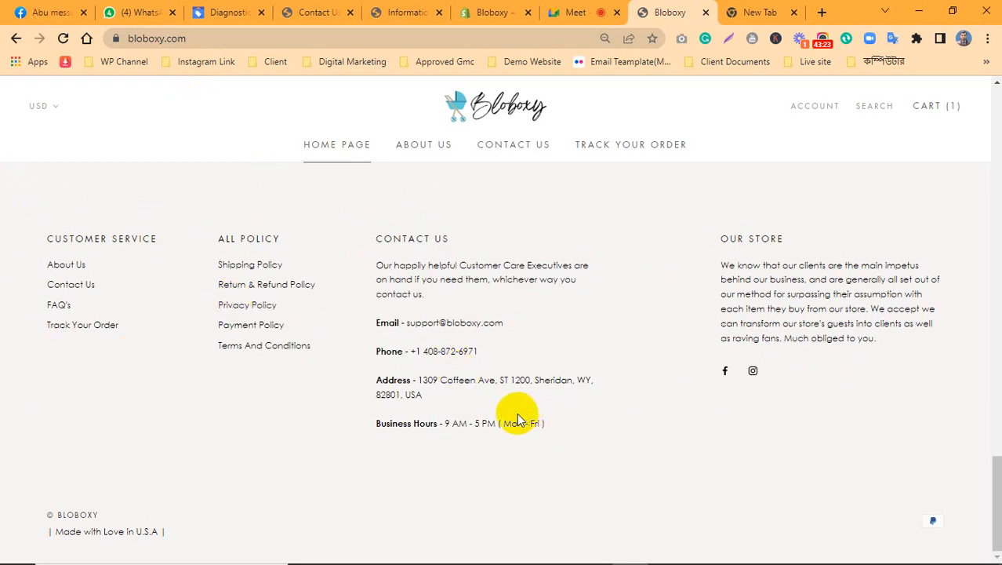
Check the footer's email, phone, address and business hours one by one
triple_click(447, 323)
click(449, 325)
click(449, 323)
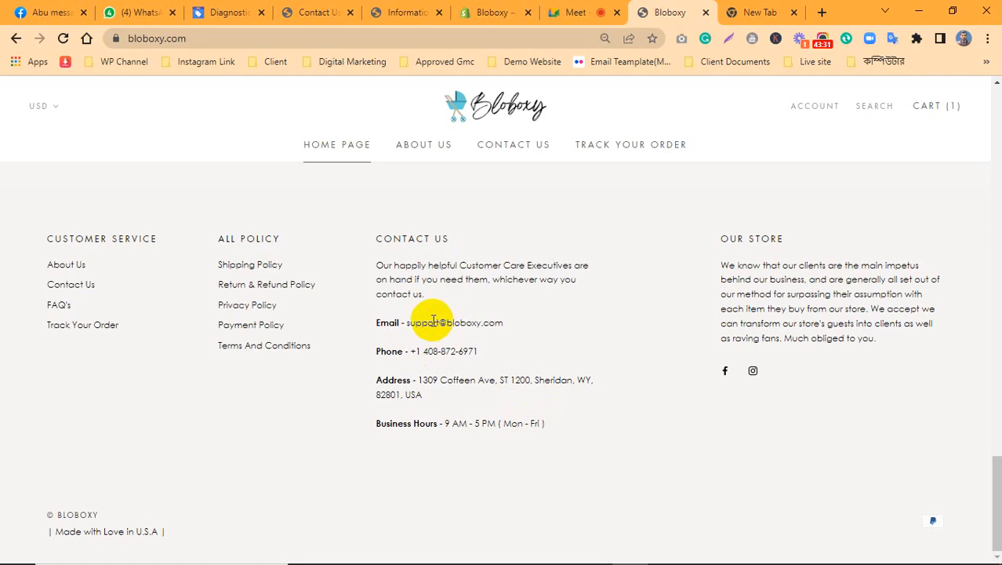
drag(477, 352, 410, 348)
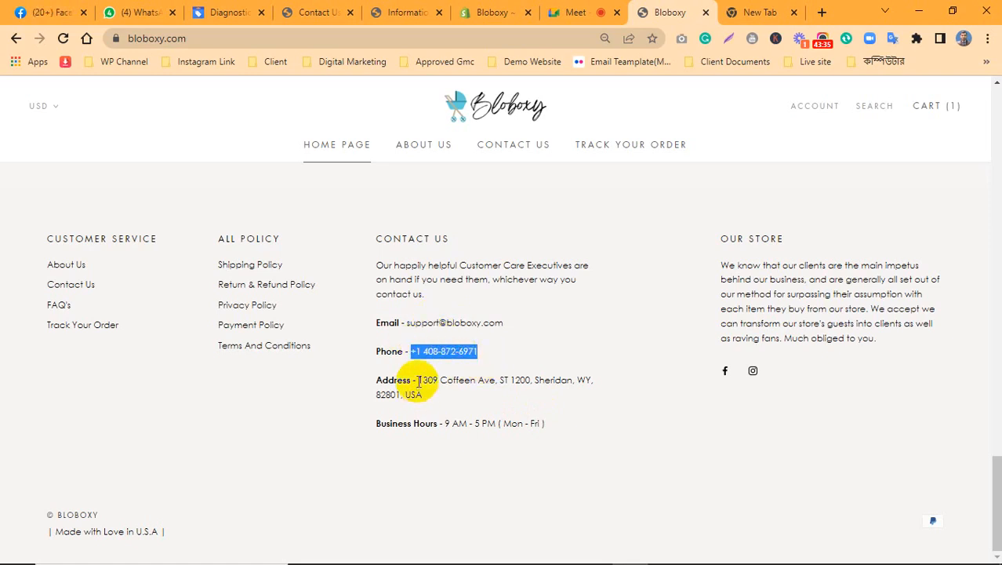
click(417, 381)
drag(428, 392, 429, 396)
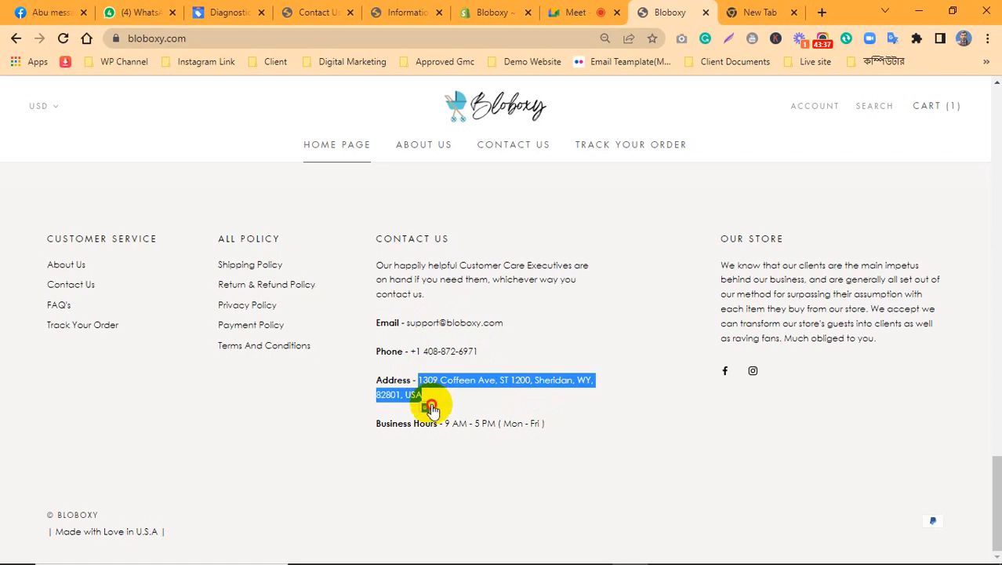
click(425, 399)
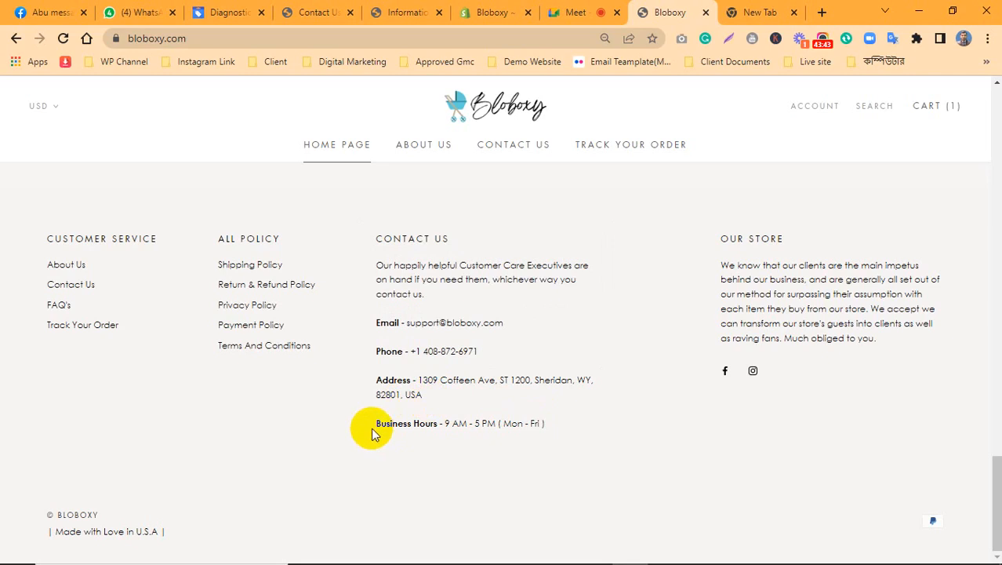
drag(380, 424, 451, 423)
click(463, 443)
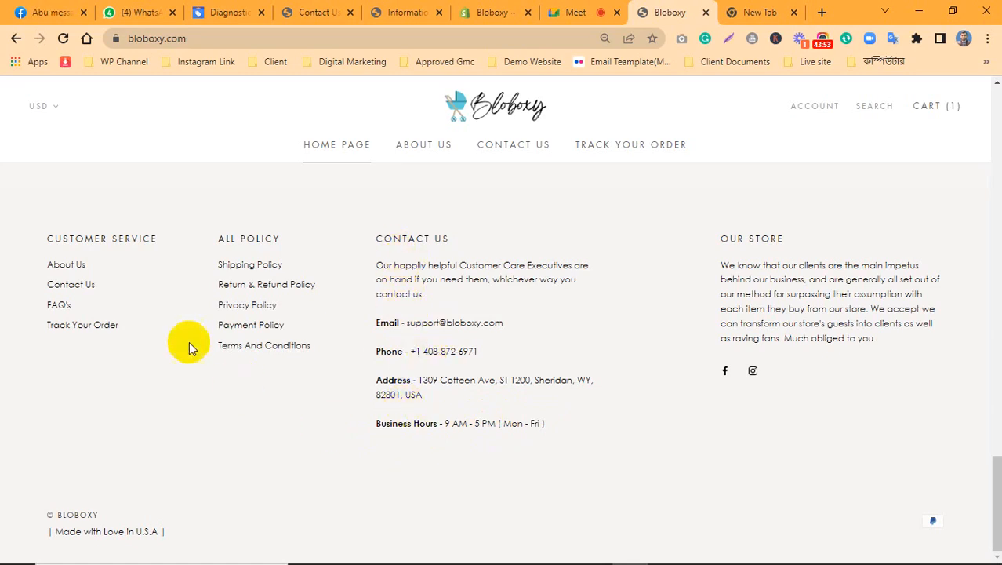
Open the footer's Contact Us page in a new tab and check its contact details and message form
right_click(71, 291)
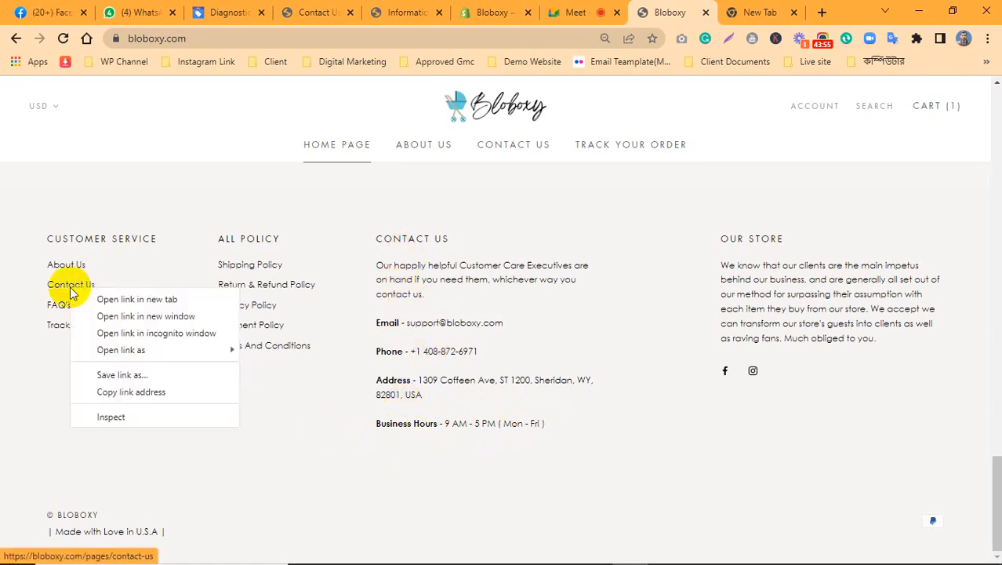
click(98, 297)
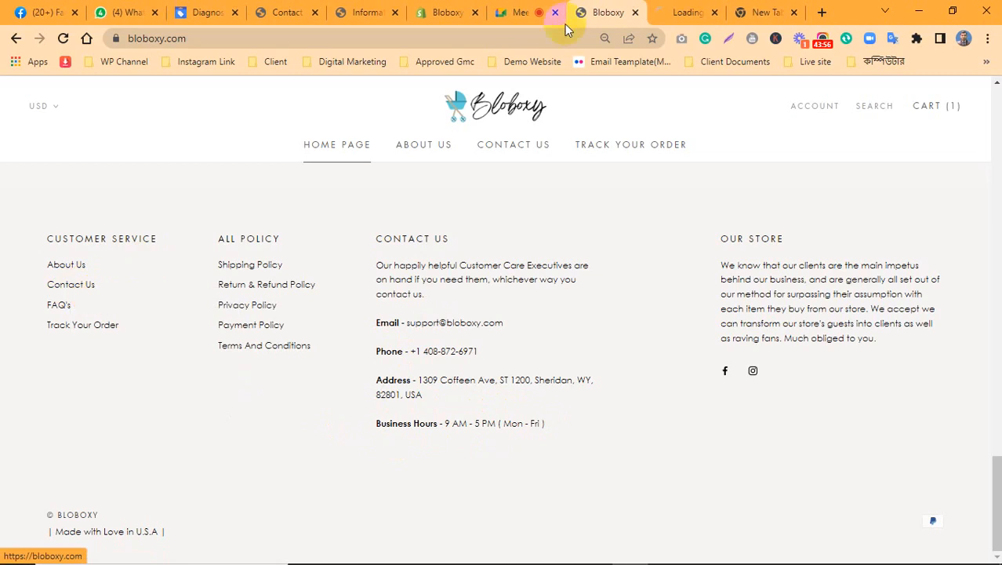
click(671, 10)
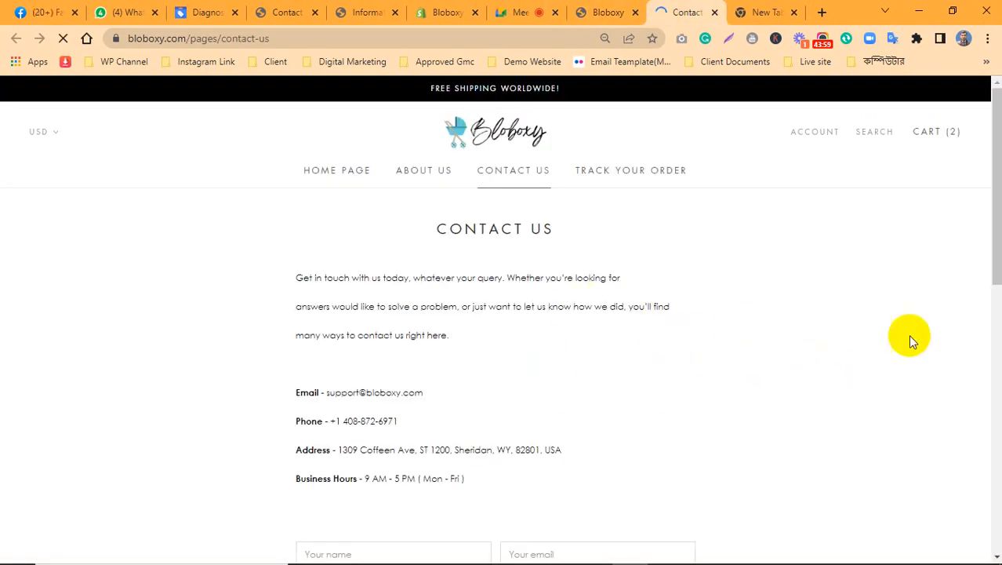
scroll(863, 339, down, 5)
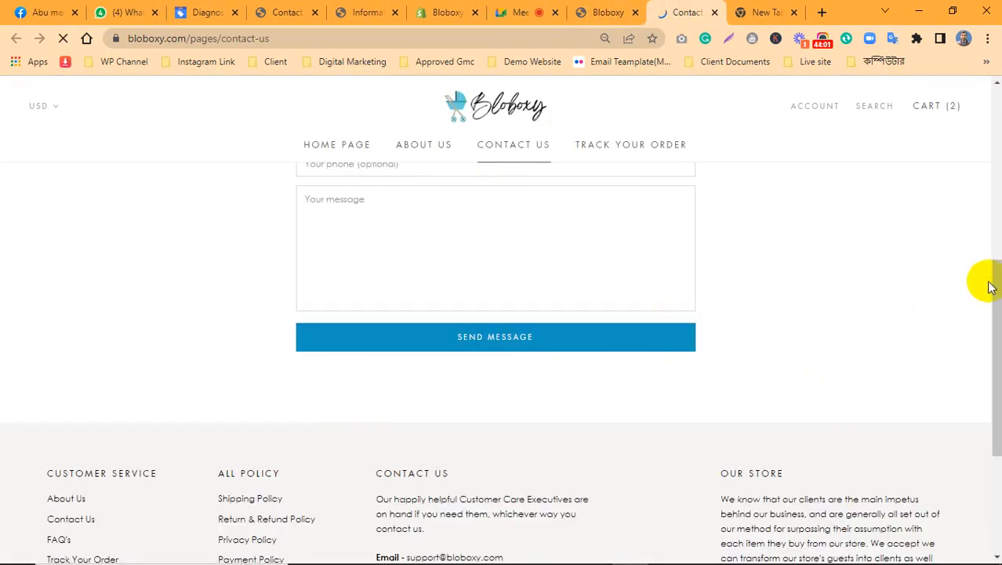
drag(988, 280, 922, 226)
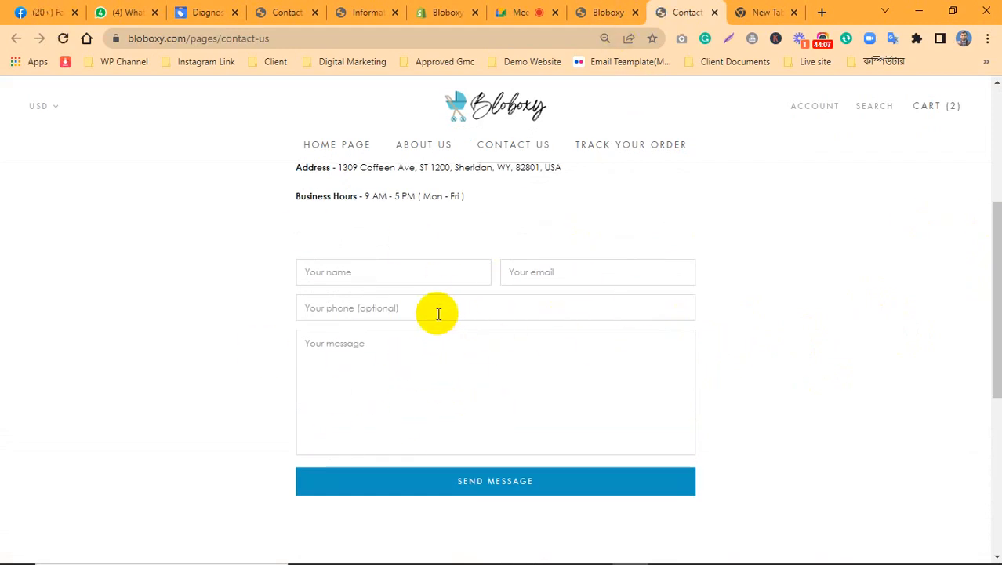
Open the Shipping Policy from the home page's footer in a new tab and check its free delivery statement
click(604, 7)
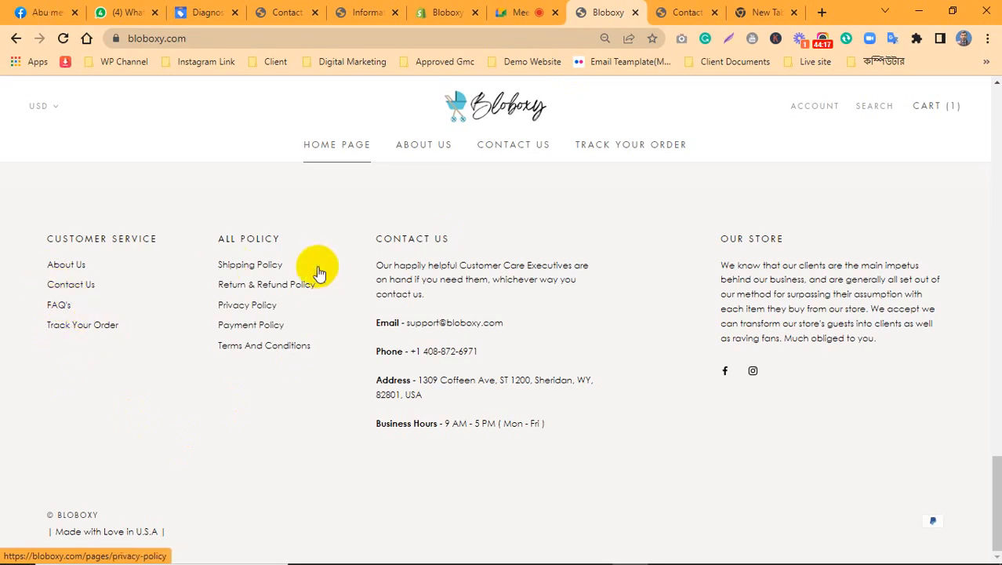
right_click(244, 267)
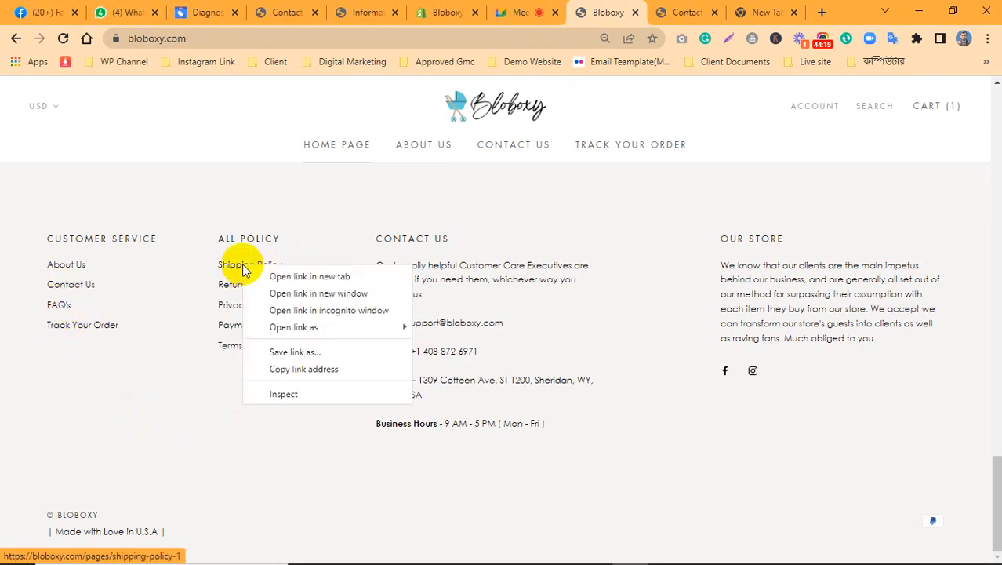
click(270, 276)
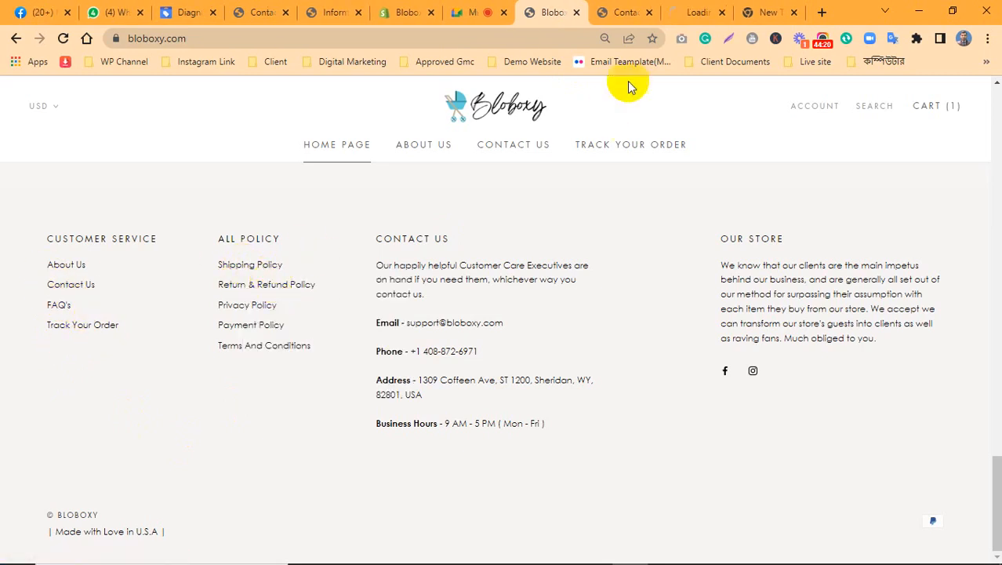
click(695, 20)
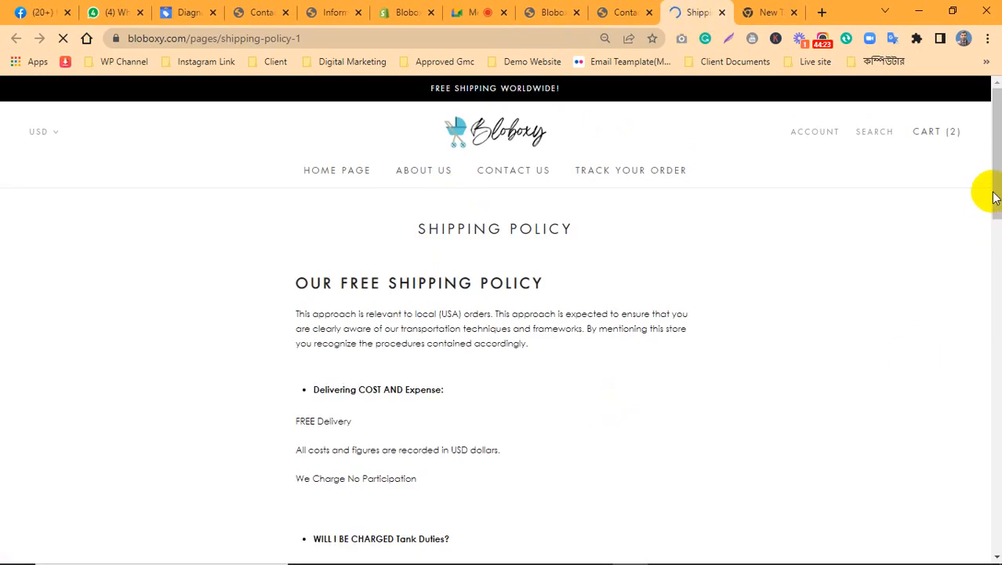
drag(995, 197, 962, 246)
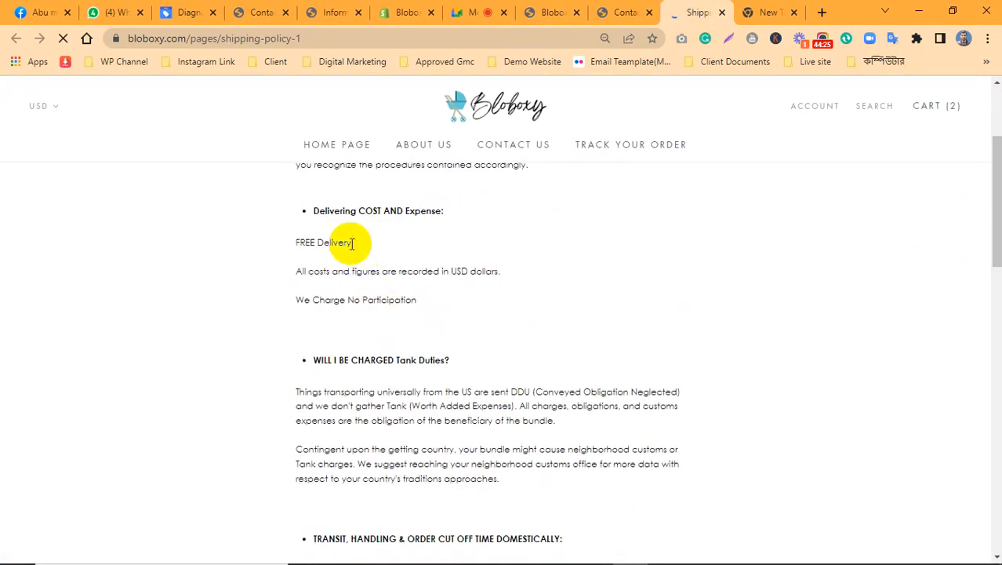
drag(352, 244, 306, 244)
click(351, 291)
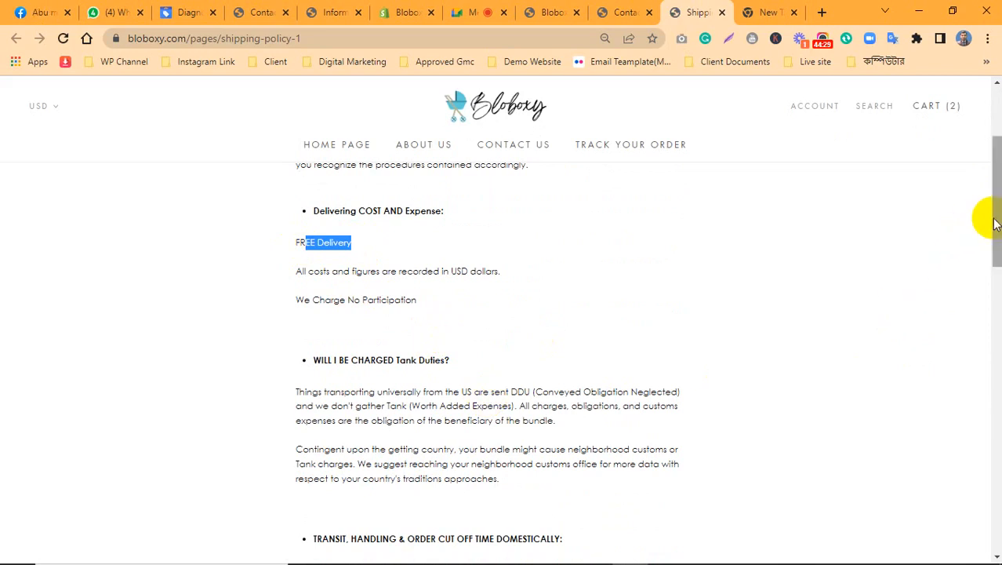
Review the shipping policy from its transit and handling times down to the Client Support contact details
scroll(993, 228, down, 2)
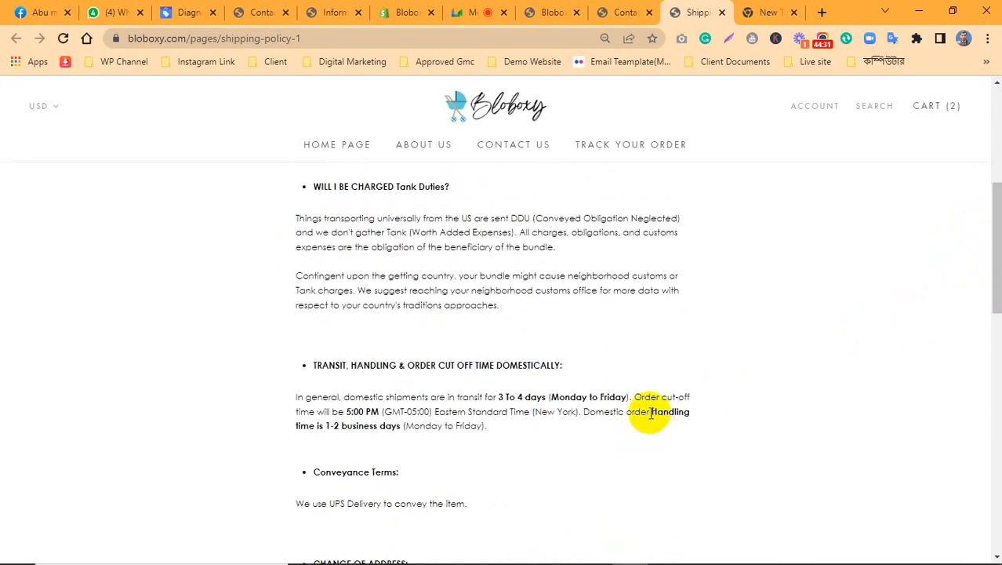
drag(650, 412, 662, 428)
click(668, 458)
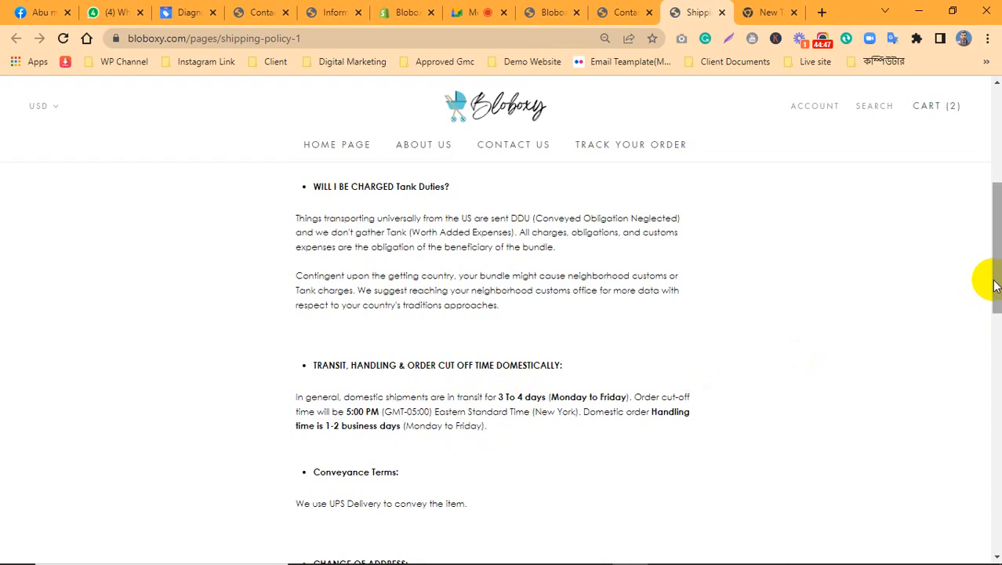
scroll(988, 281, down, 1)
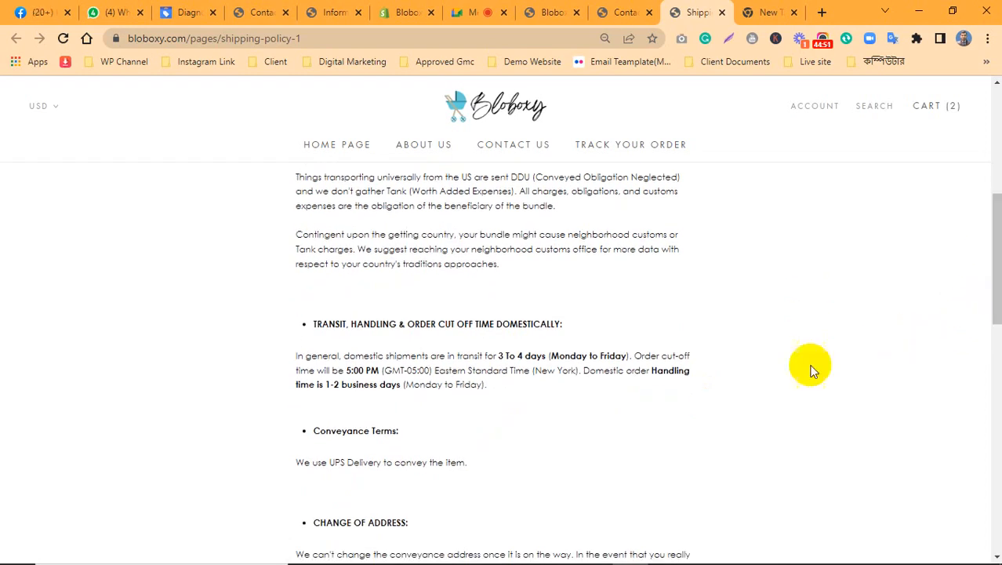
scroll(997, 264, down, 5)
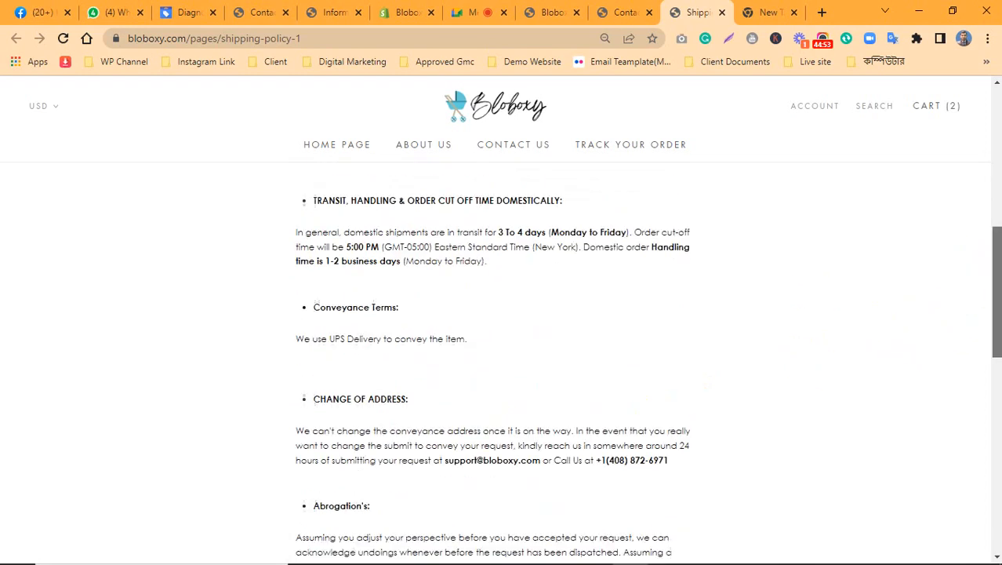
scroll(996, 361, down, 2)
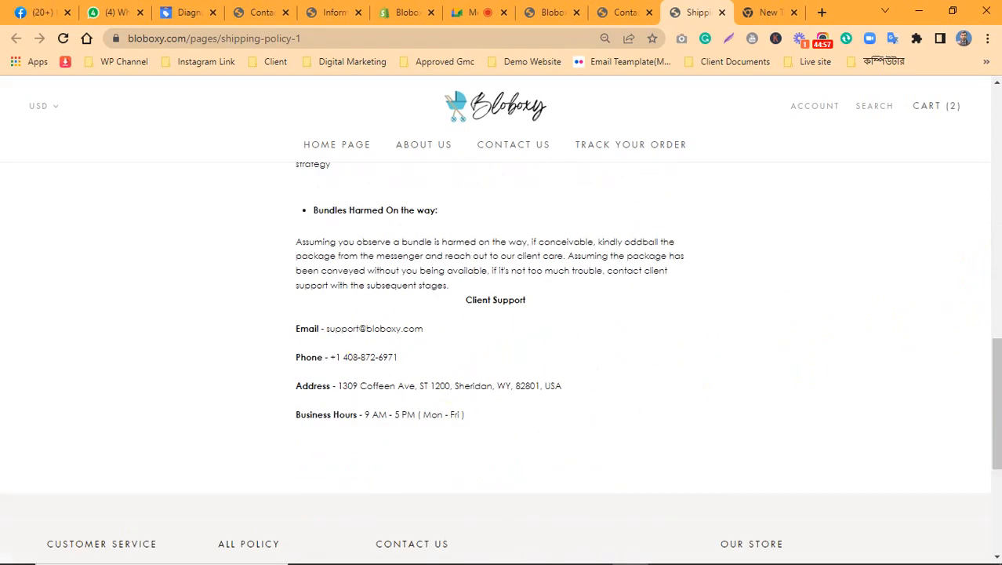
drag(995, 365, 991, 416)
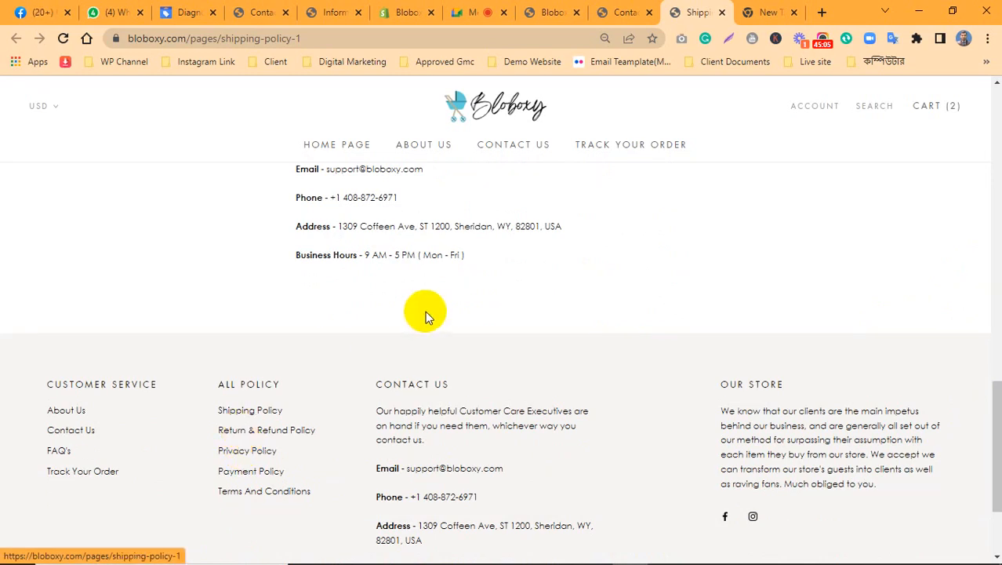
Go back over the shipping policy's duties, conveyance, change of address and cancellation sections
scroll(502, 361, up, 5)
scroll(584, 411, up, 5)
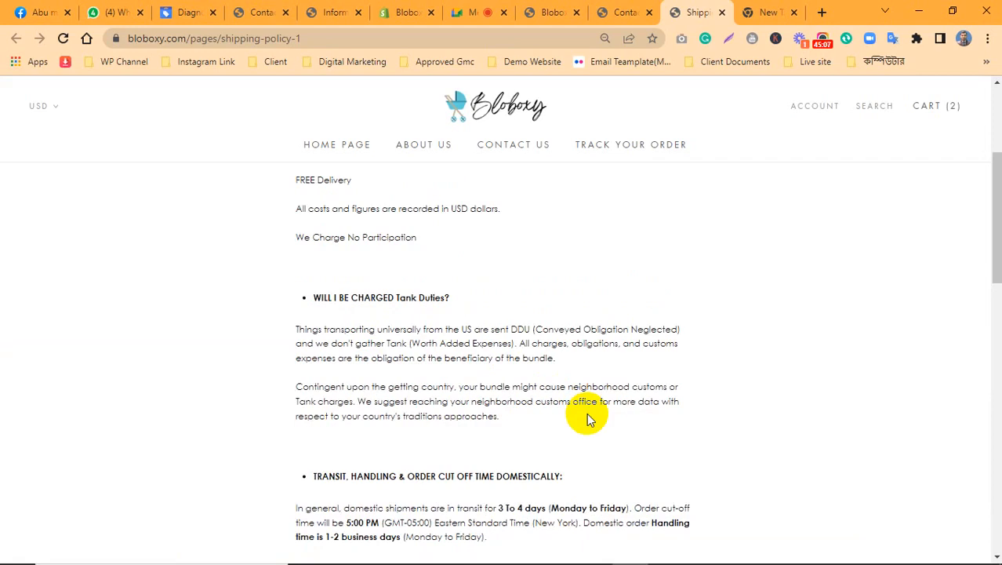
drag(997, 265, 995, 343)
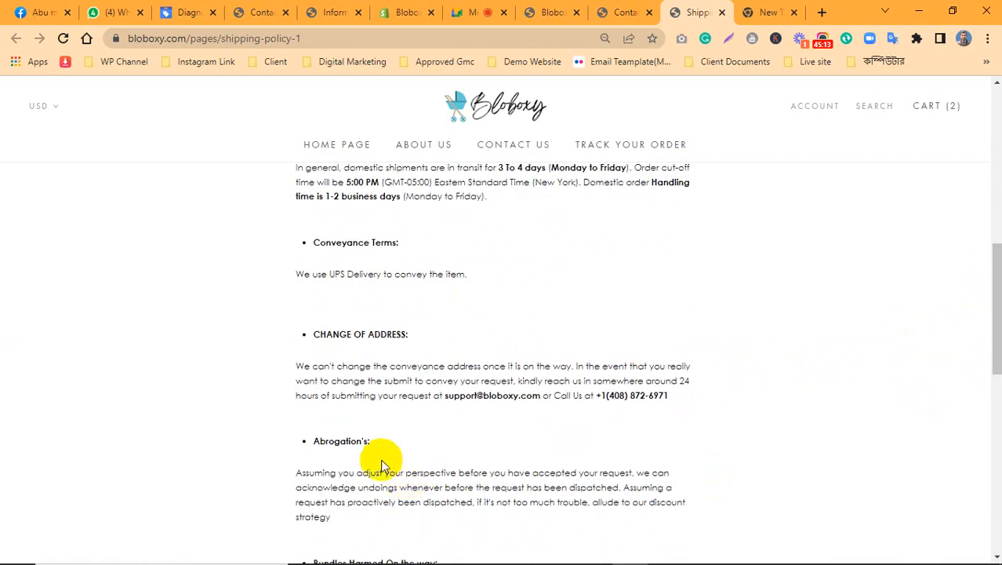
scroll(369, 459, down, 5)
Open the Return & Refund Policy and examine its return process and damaged or wrong products sections
click(266, 518)
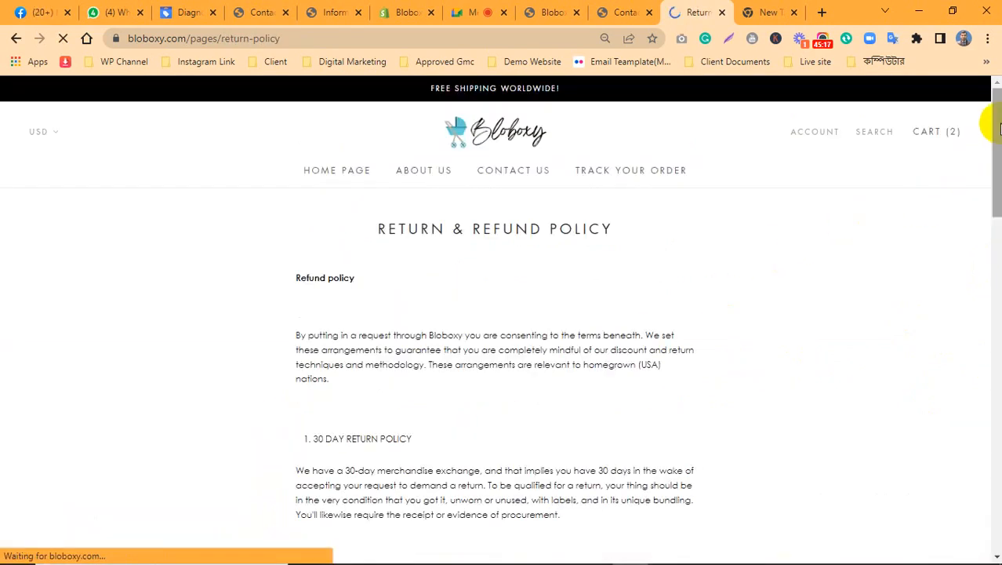
drag(995, 123, 996, 217)
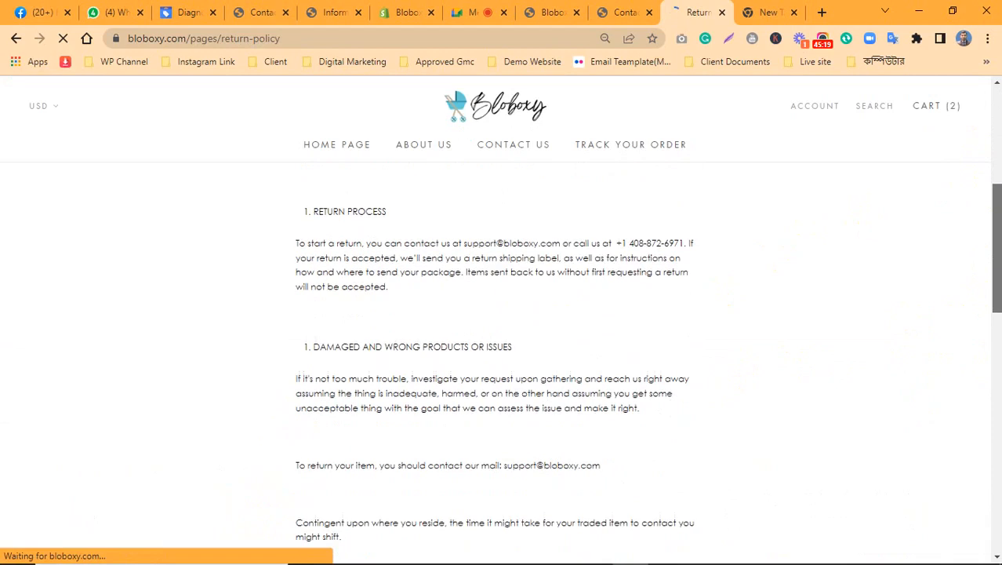
drag(329, 352, 475, 370)
click(523, 414)
drag(524, 415, 452, 377)
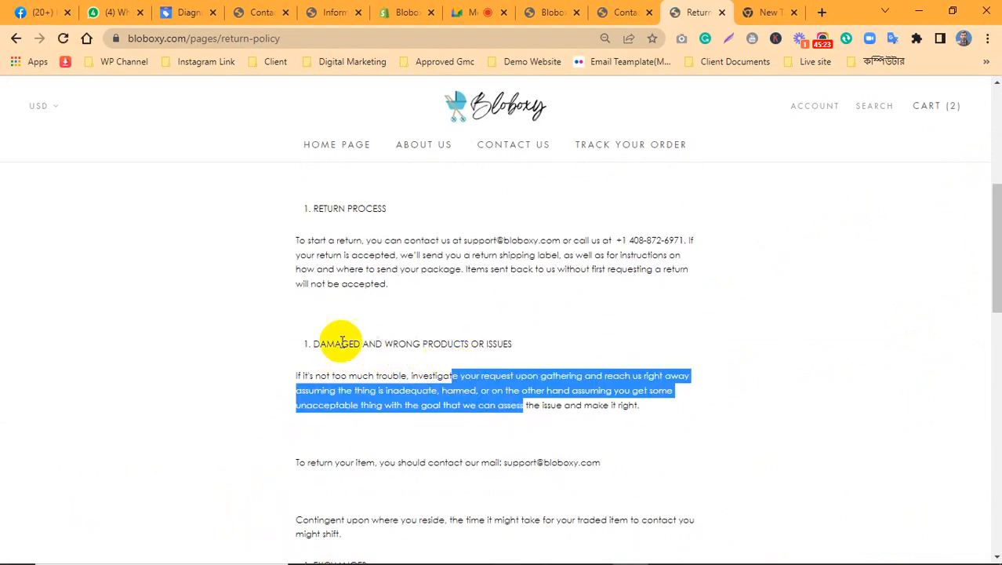
Check the email, business hours and social media links in the return policy page's footer
drag(991, 276, 992, 530)
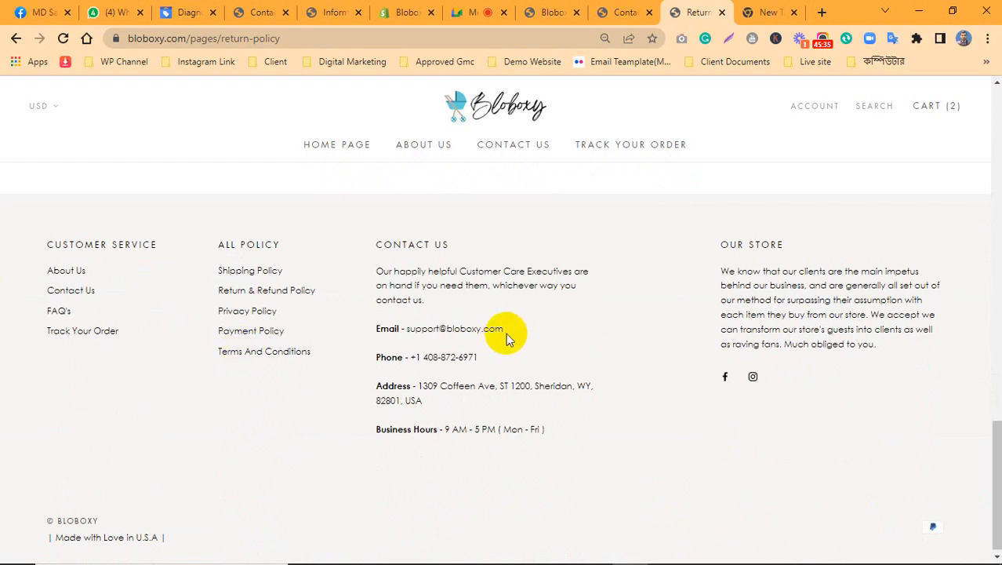
drag(506, 333, 425, 330)
click(496, 373)
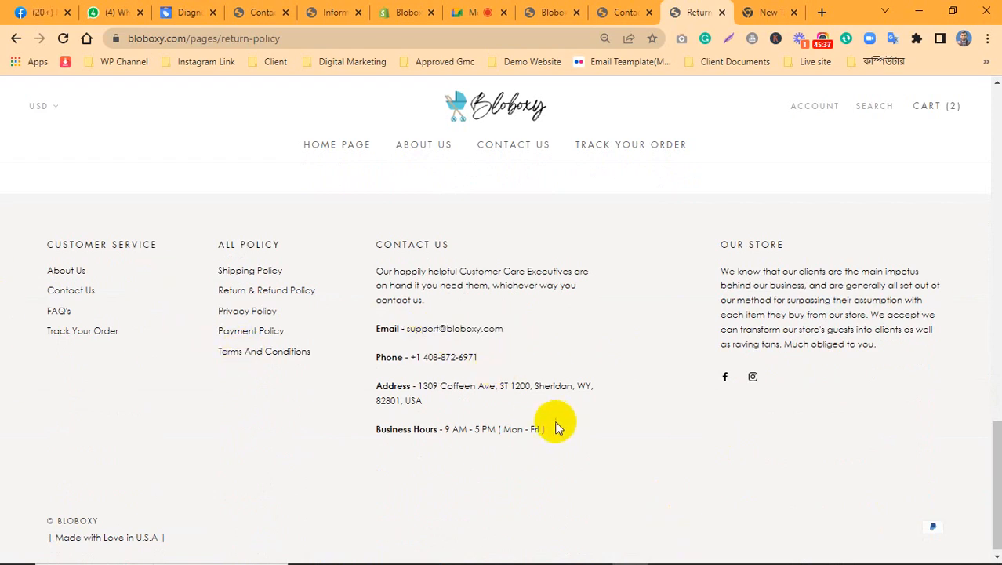
drag(527, 429, 522, 429)
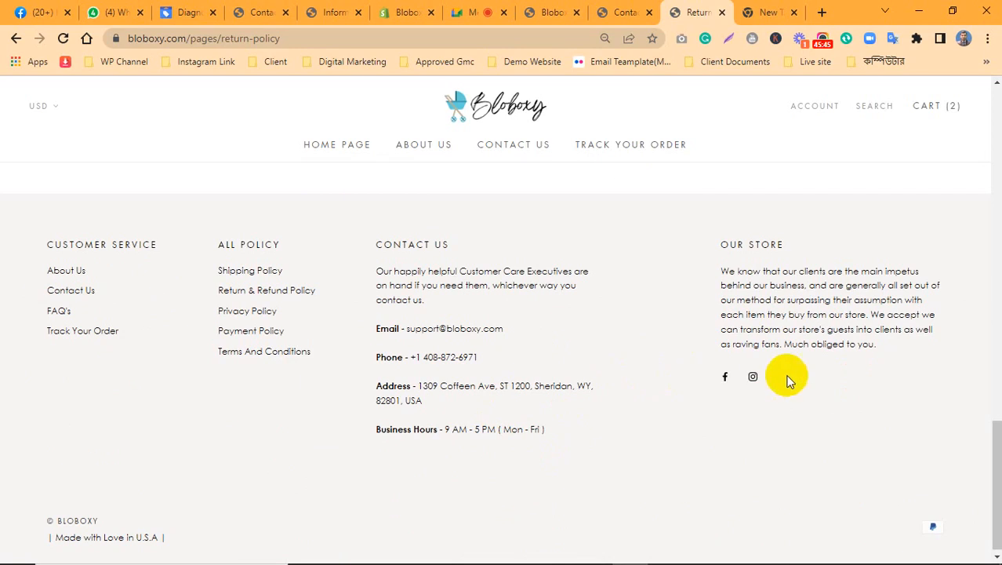
scroll(672, 434, down, 1)
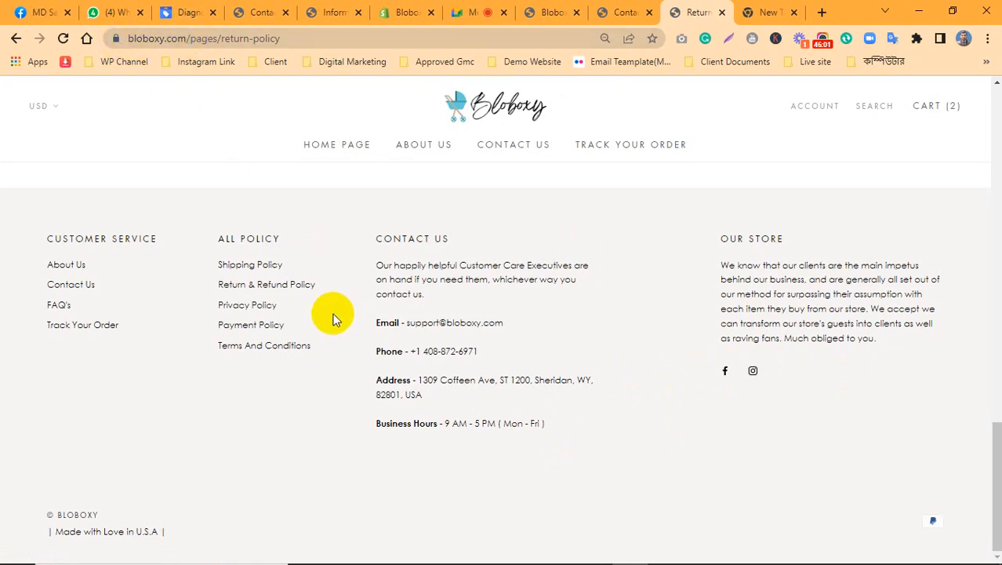
Look over the start of the return policy, and return to the Shipping Policy page to skim it from footer to heading
scroll(333, 322, up, 10)
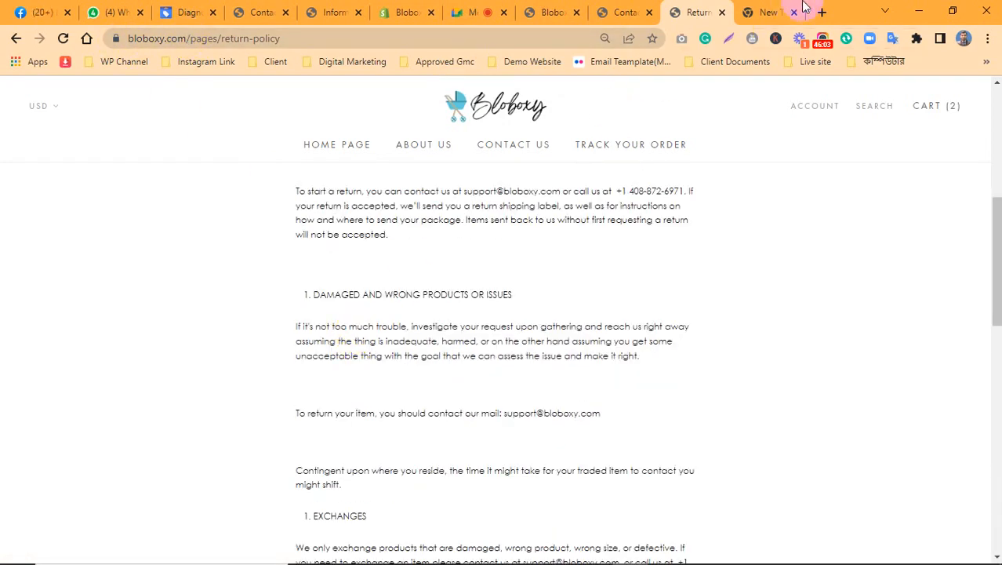
scroll(616, 282, up, 5)
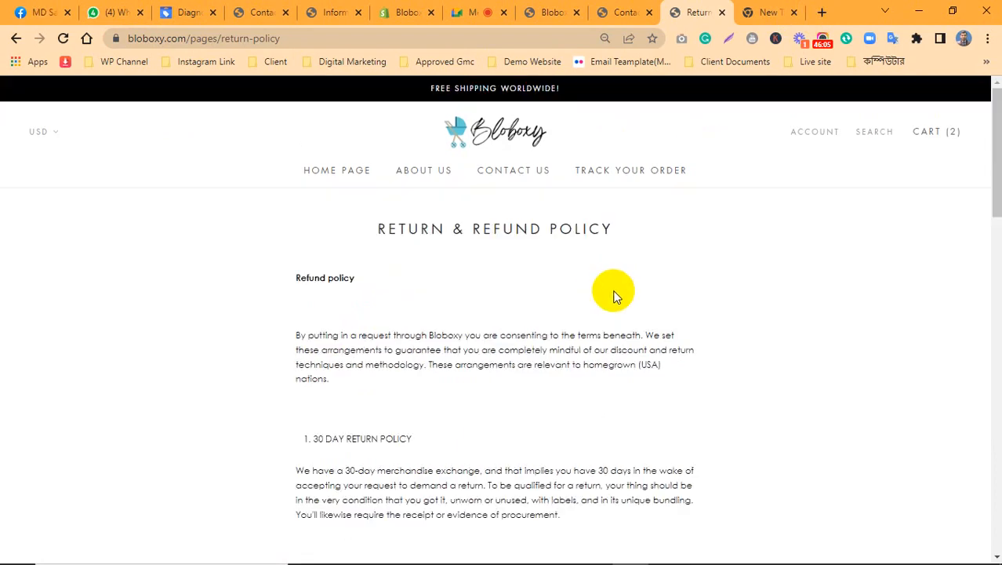
click(17, 38)
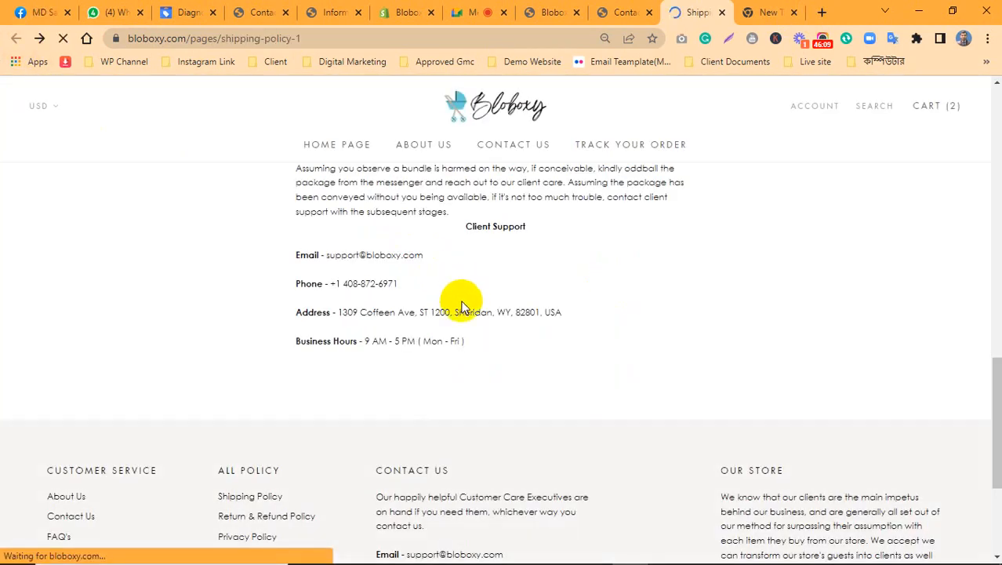
scroll(463, 306, down, 3)
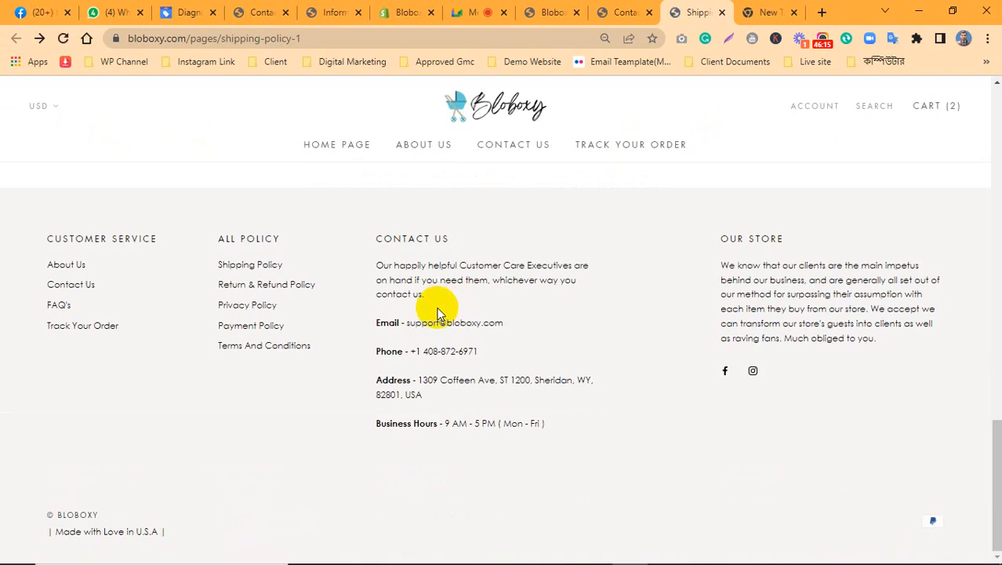
scroll(439, 312, up, 10)
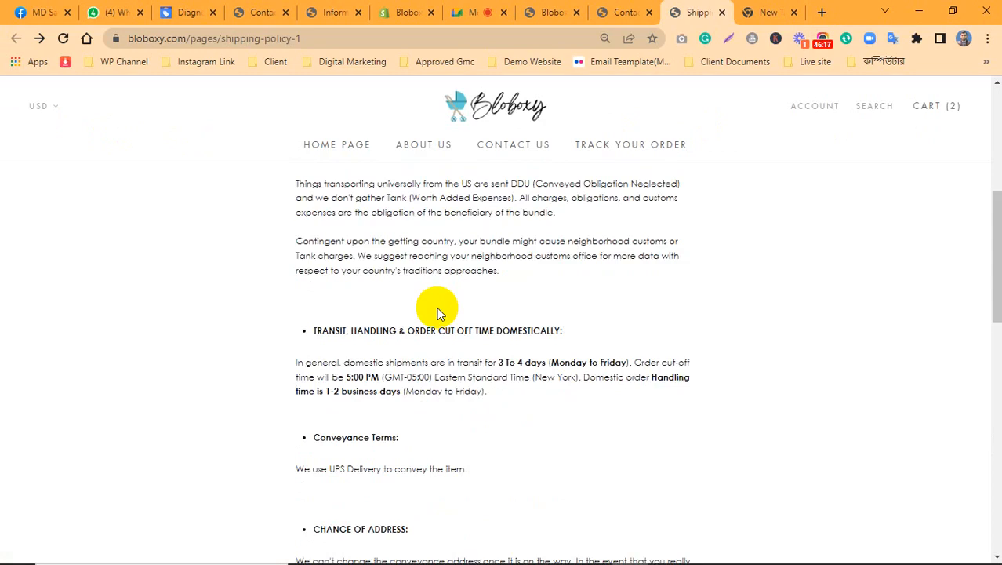
scroll(439, 312, up, 5)
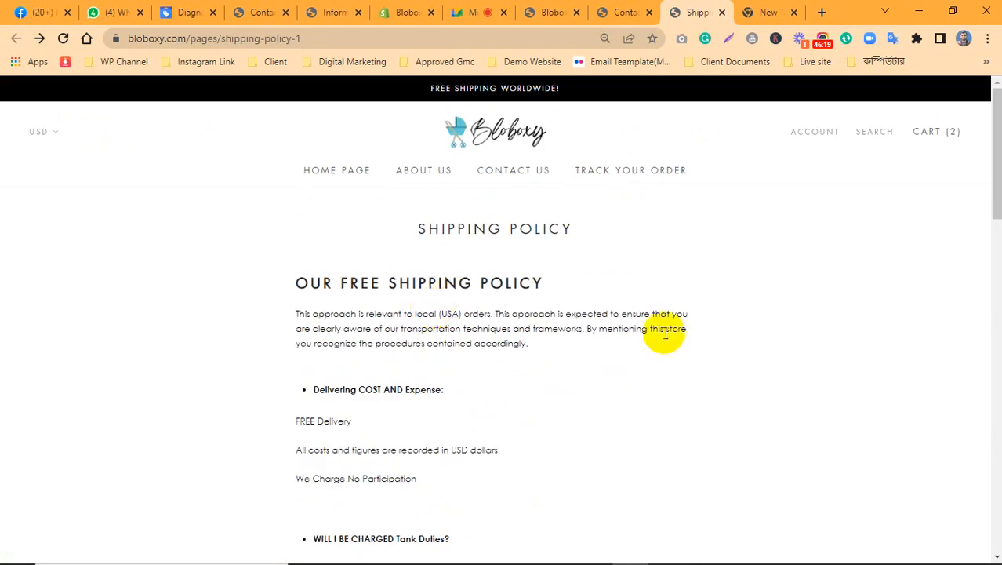
Open the storefront's home page and inspect the banner's "Trending products at best prices" text and the hoodie listings
click(323, 170)
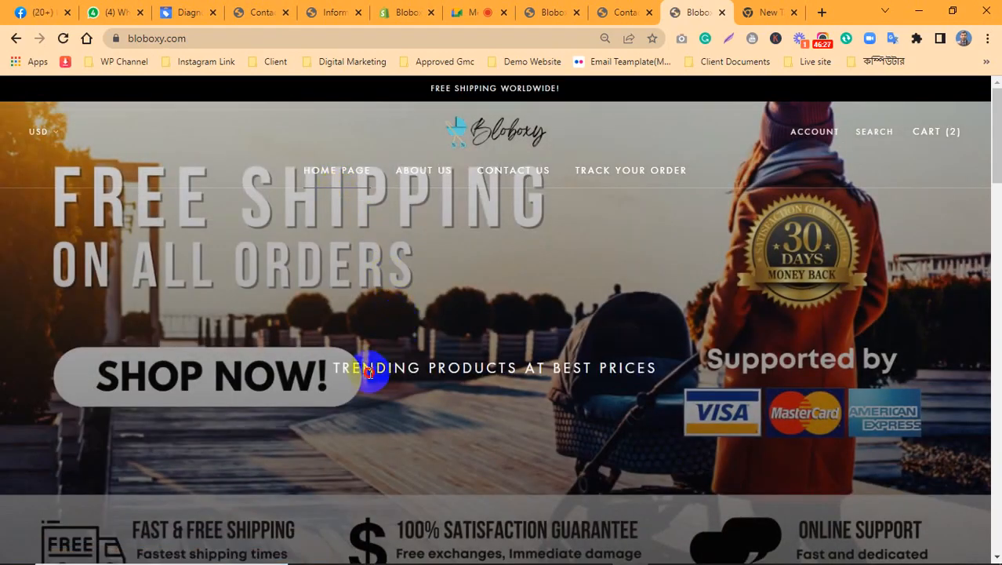
drag(370, 373, 518, 380)
drag(628, 363, 540, 388)
click(462, 432)
scroll(952, 220, down, 10)
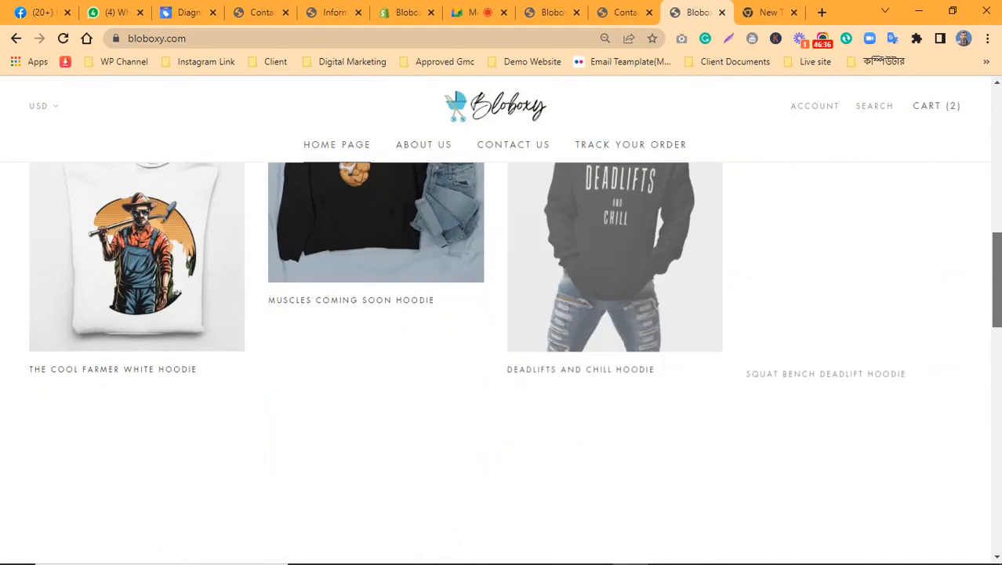
mouse_move(996, 288)
mouse_down()
mouse_move(992, 252)
mouse_move(996, 280)
mouse_up()
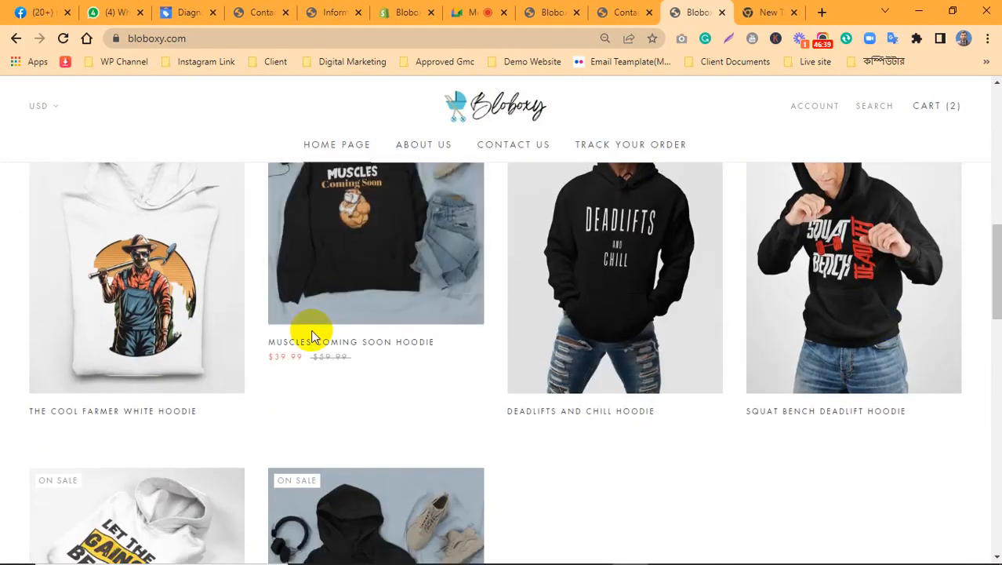
Open the Muscles Coming Soon Hoodie product page and examine its price, images, description and fabric details
click(313, 343)
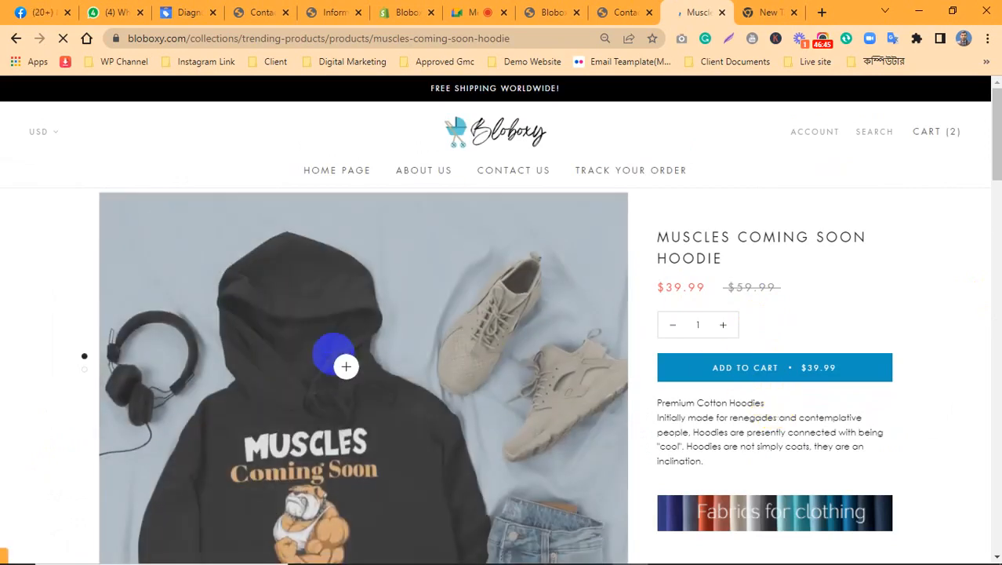
click(759, 370)
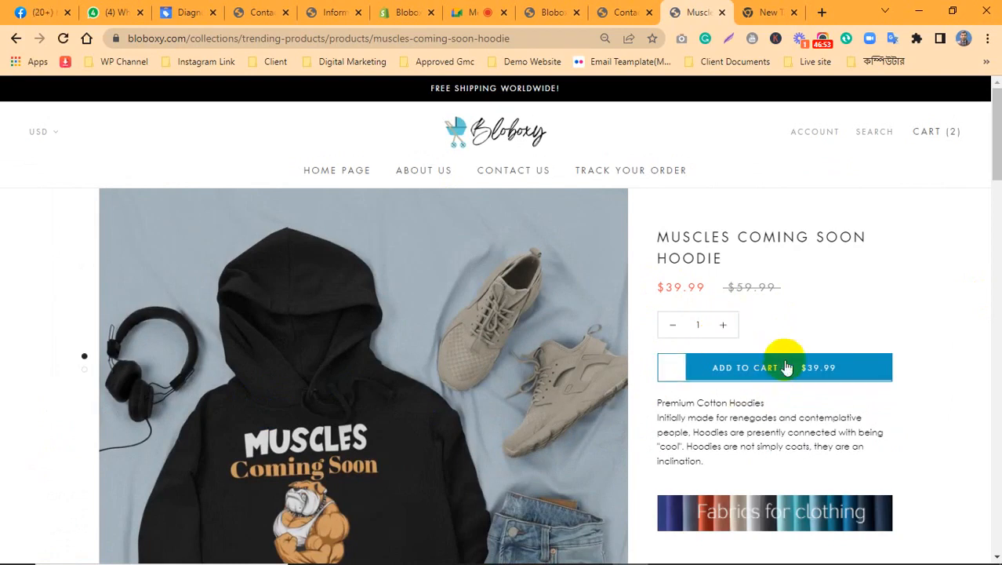
drag(992, 146, 994, 237)
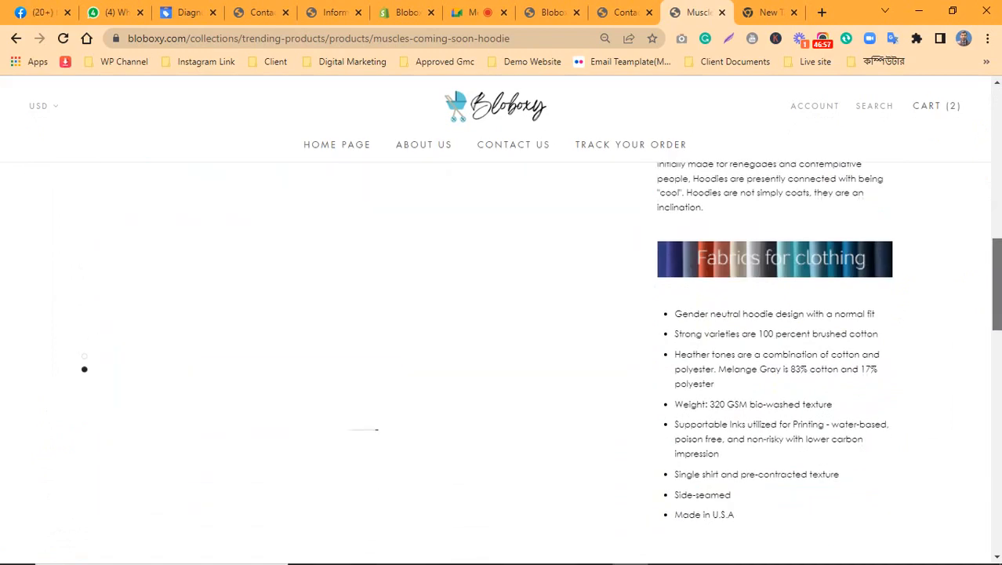
drag(993, 278, 998, 326)
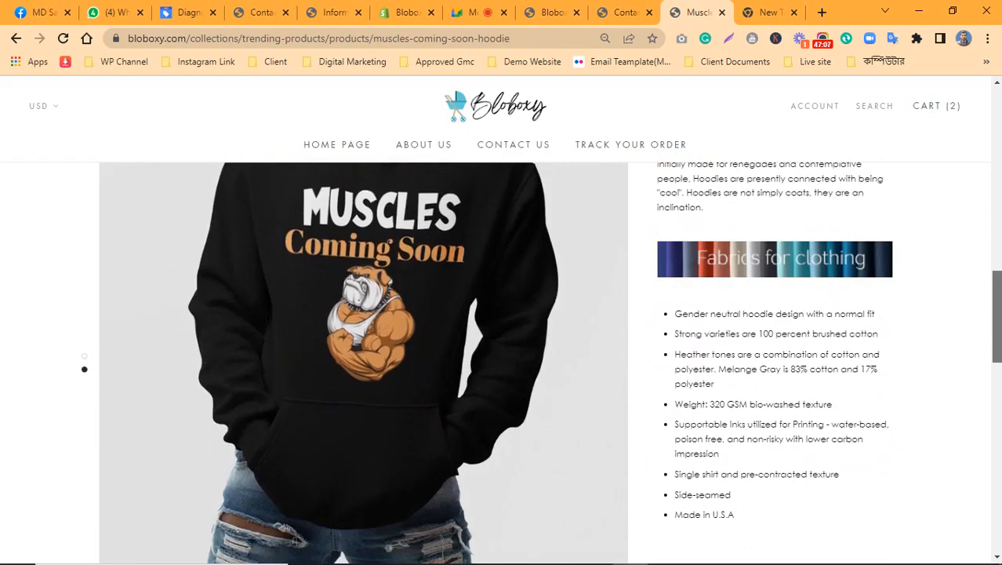
drag(996, 326, 978, 152)
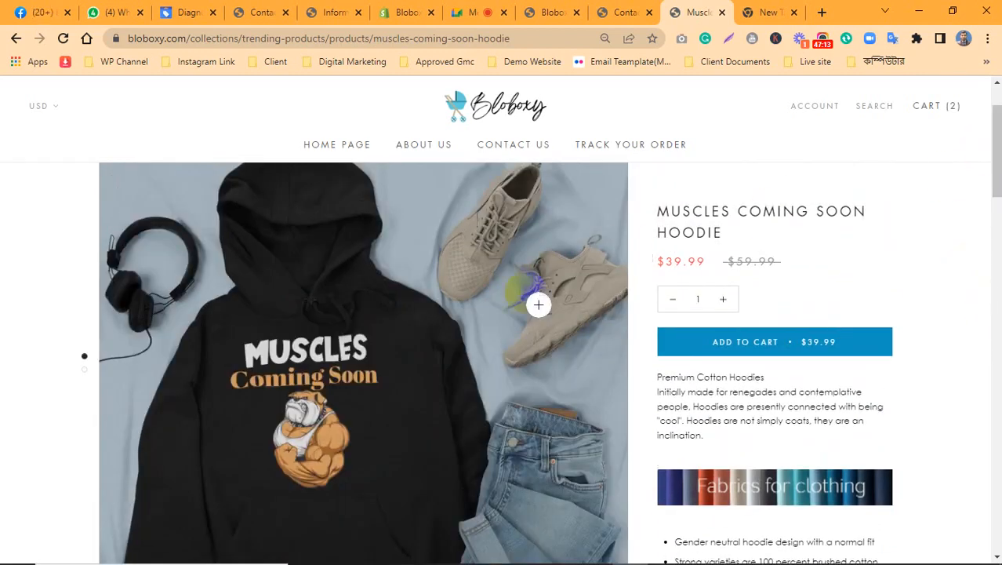
drag(720, 437, 689, 421)
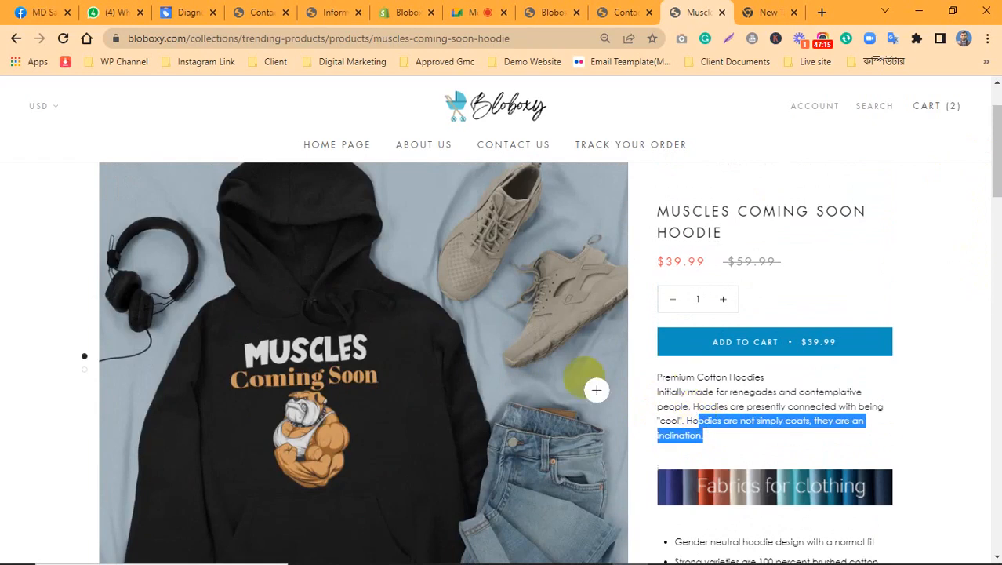
click(388, 329)
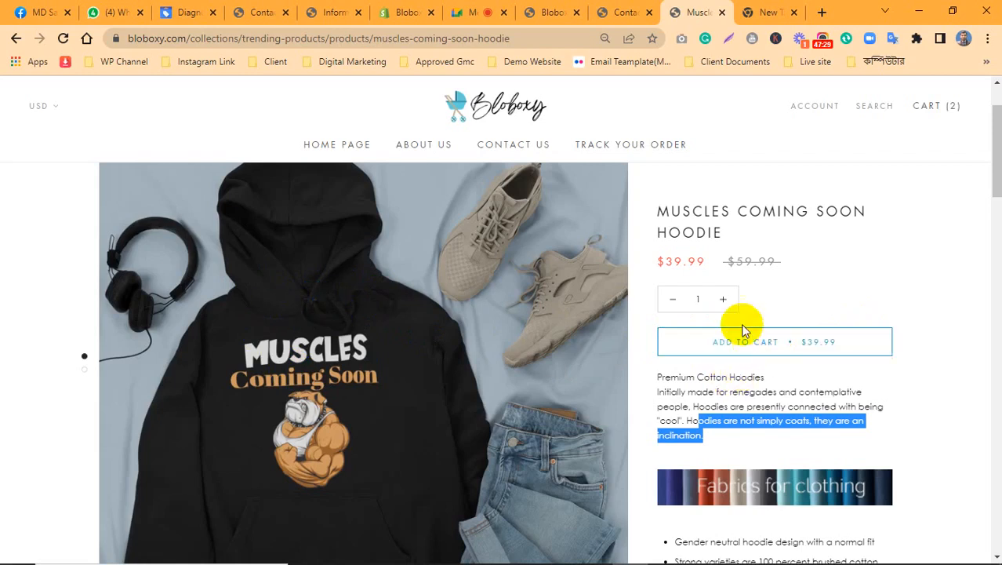
Check the related products and footer contact details on the hoodie page, and return to the product heading
scroll(776, 259, down, 10)
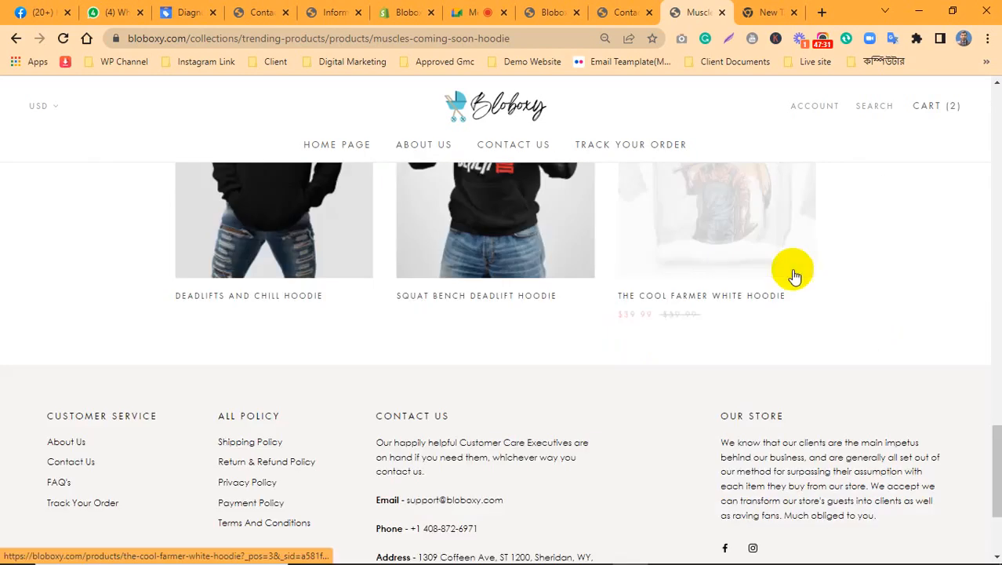
scroll(794, 275, down, 3)
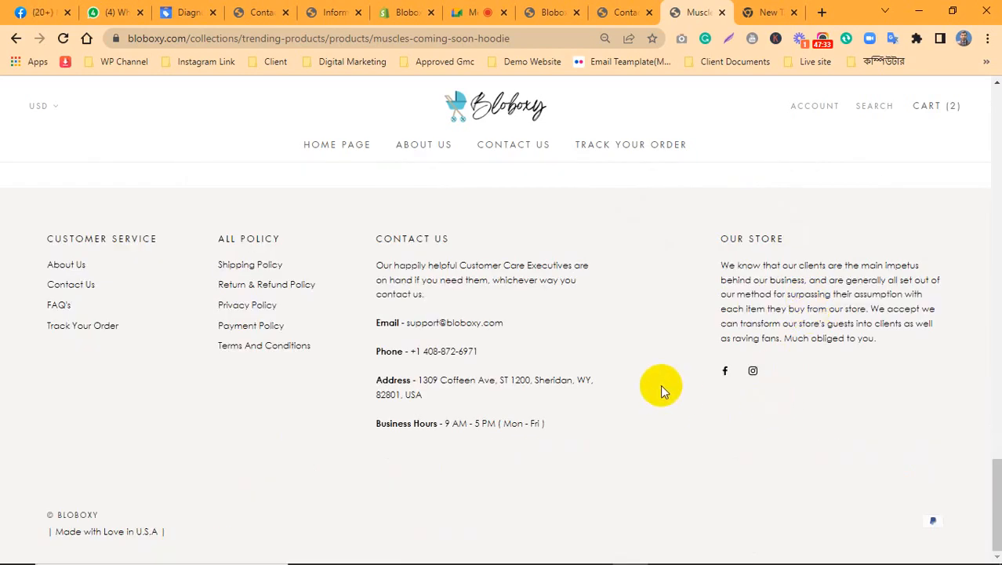
scroll(660, 384, up, 15)
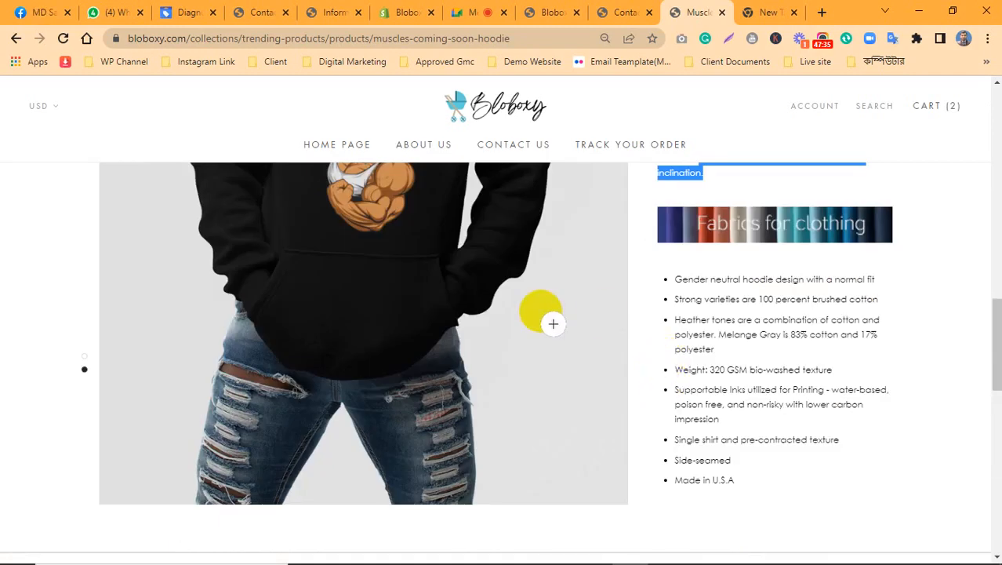
scroll(581, 337, up, 3)
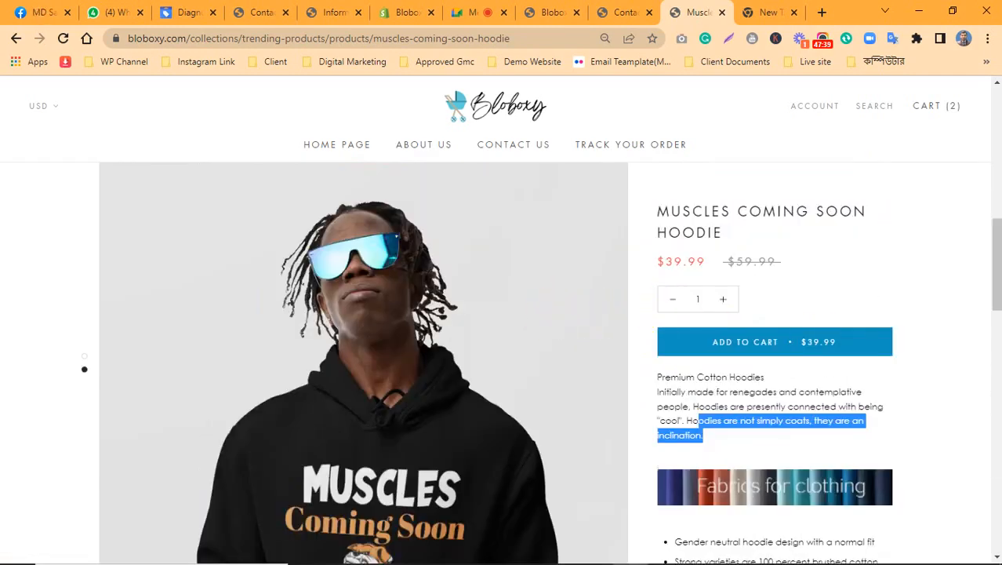
drag(997, 259, 978, 118)
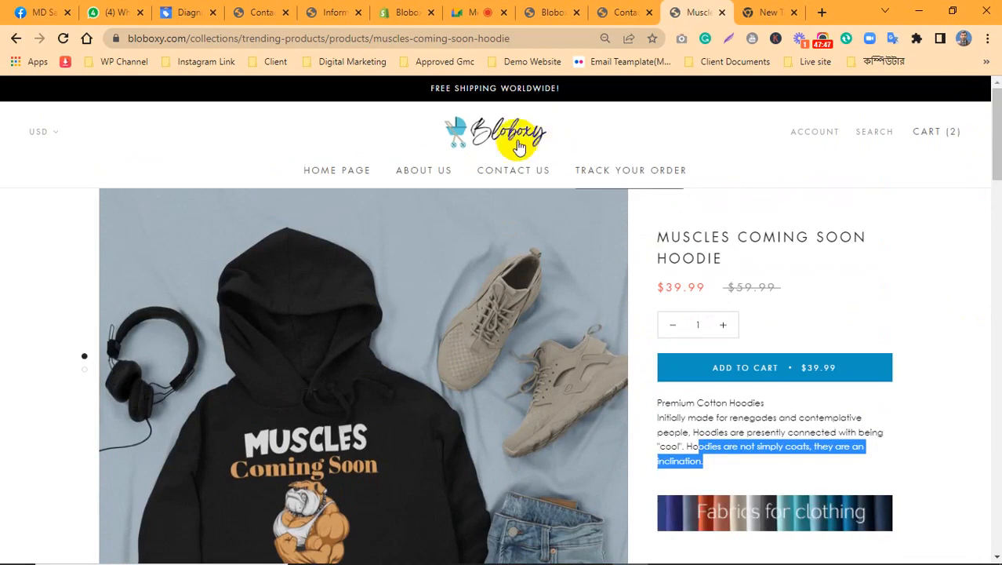
Review the hoodie's second photo, the "Premium Cotton Hoodies" description paragraph and the quantity and price area
scroll(381, 417, down, 5)
scroll(380, 417, down, 3)
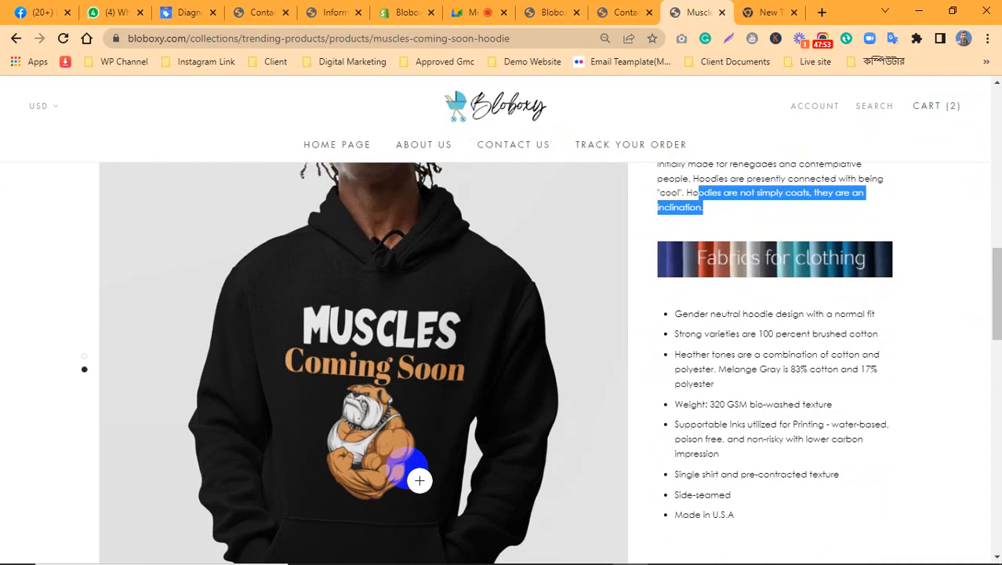
scroll(419, 480, up, 4)
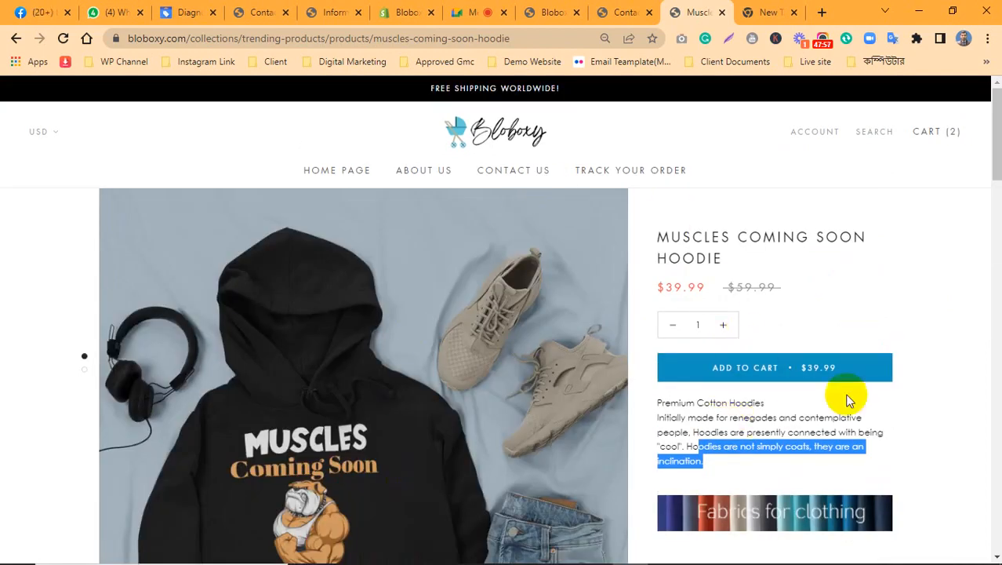
scroll(988, 181, down, 1)
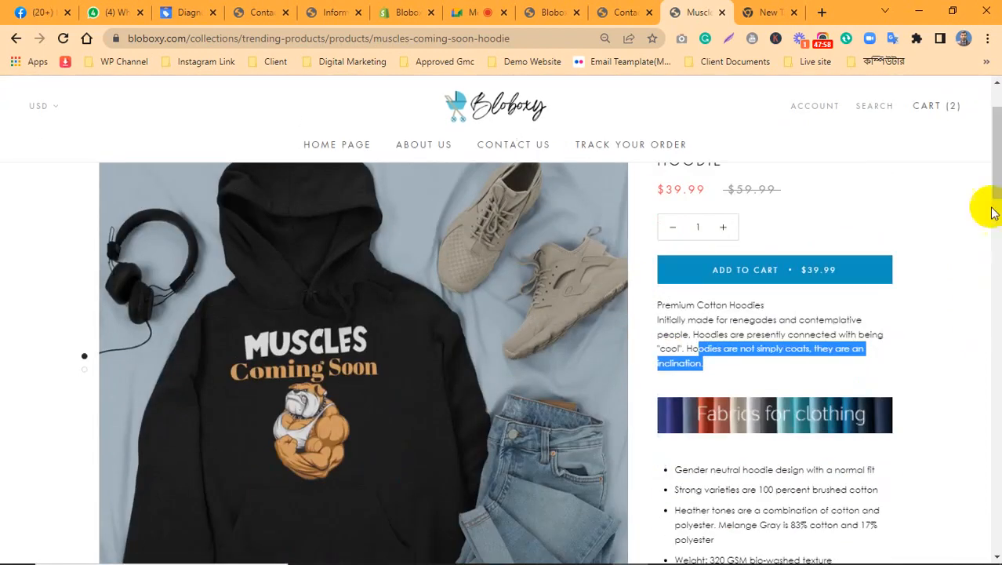
click(915, 320)
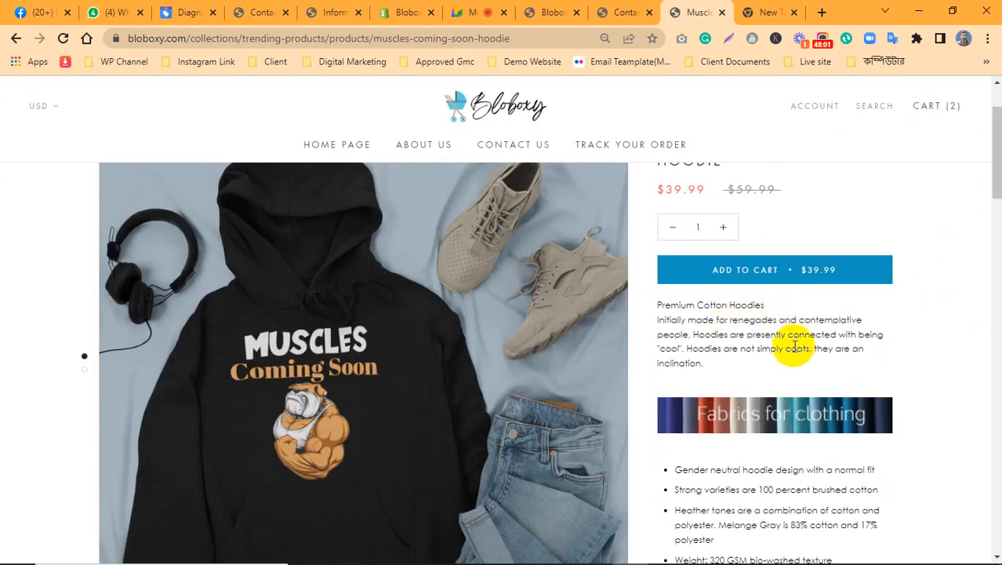
drag(791, 348, 755, 334)
click(753, 333)
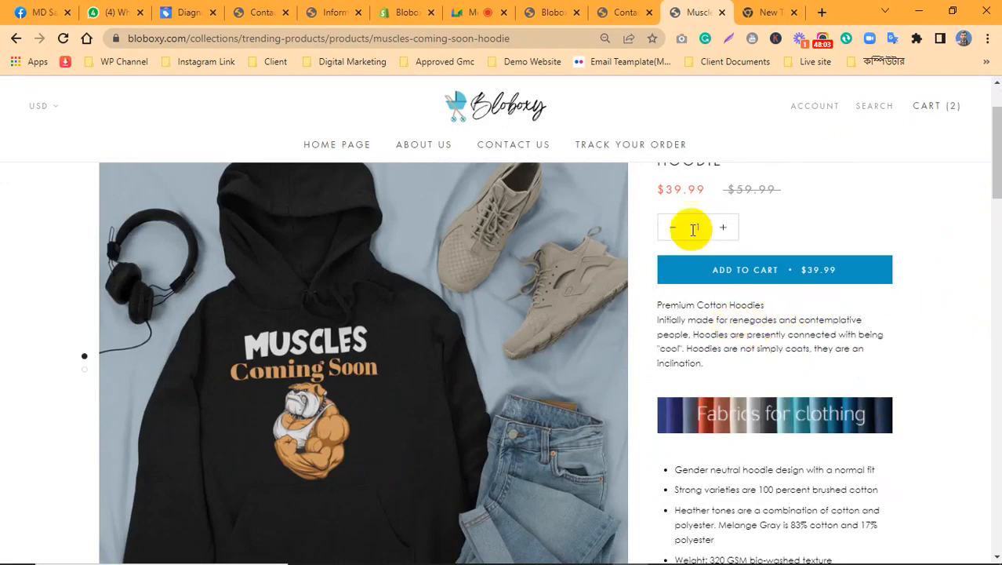
scroll(997, 185, up, 1)
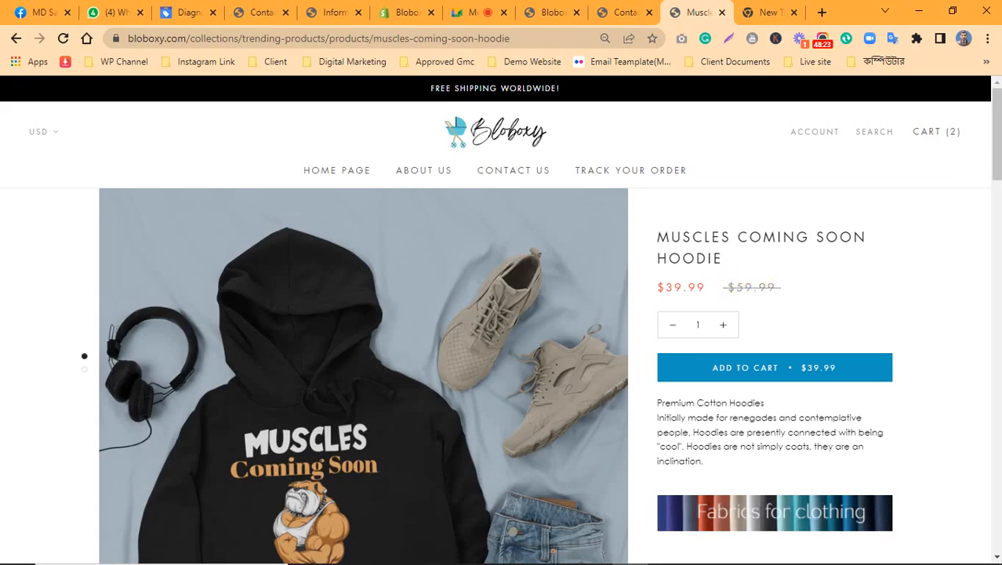
Read the hoodie's bulleted specifications under the "Fabrics for clothing" banner and compare them with both product photos
drag(995, 142, 995, 180)
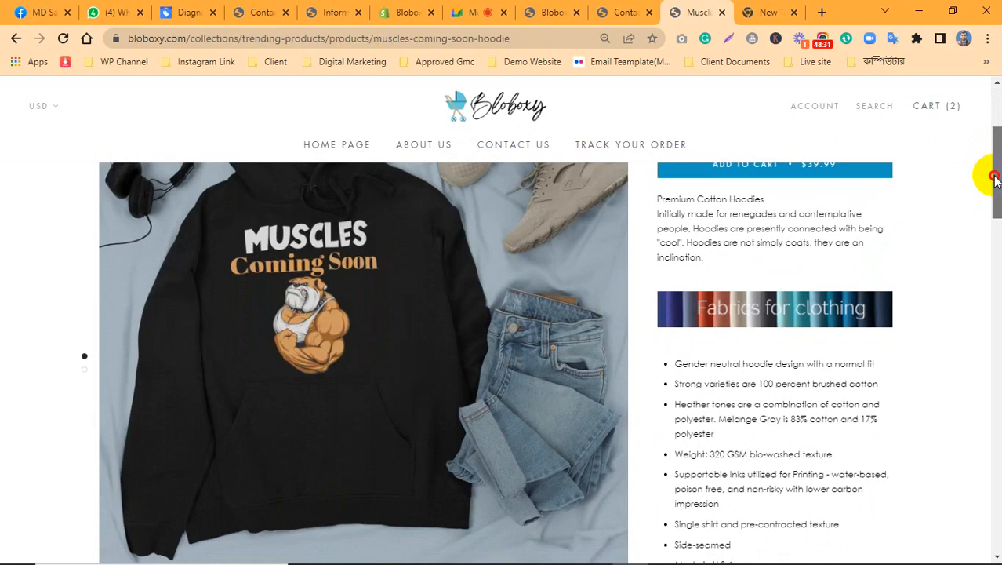
drag(993, 179, 993, 201)
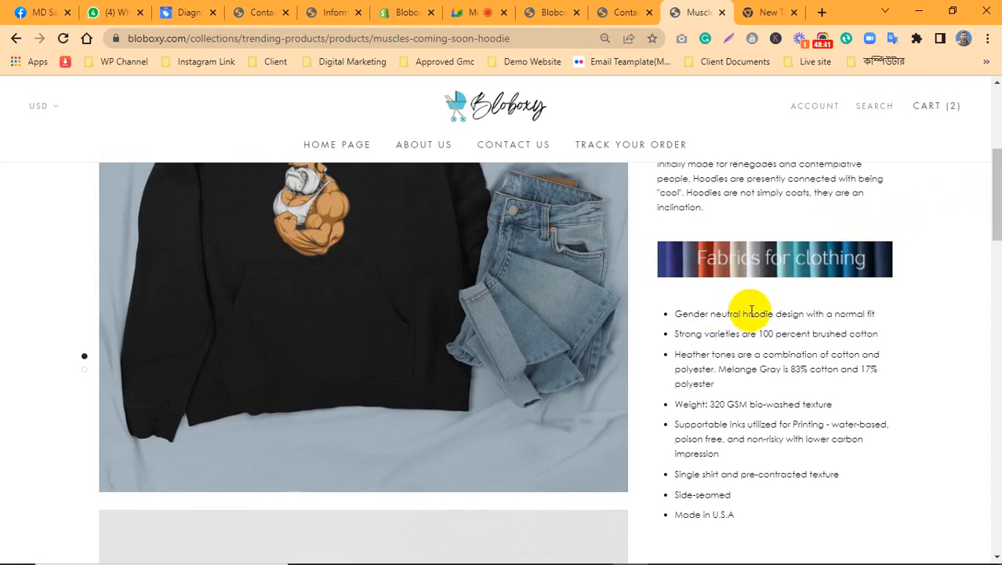
scroll(754, 311, up, 4)
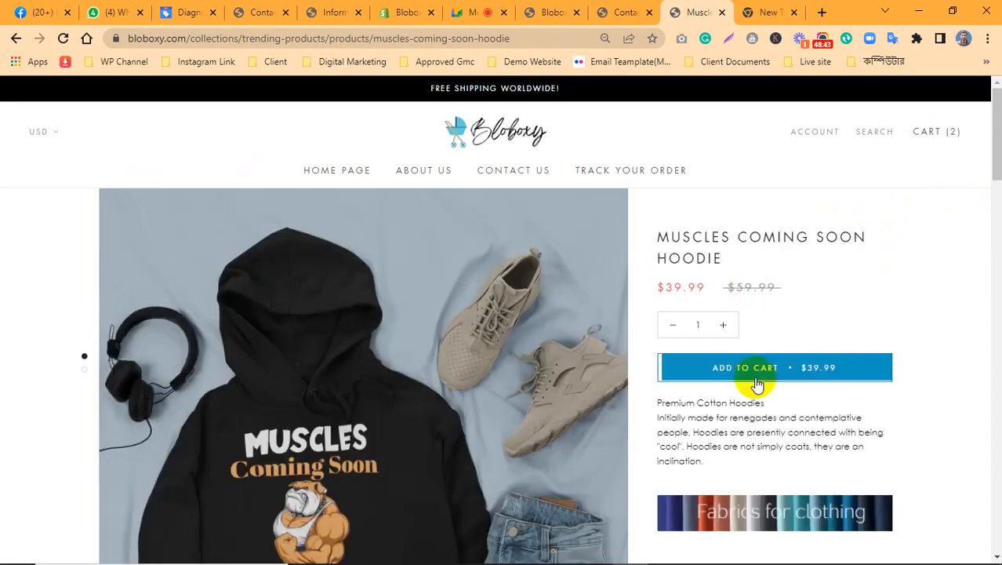
drag(997, 165, 999, 347)
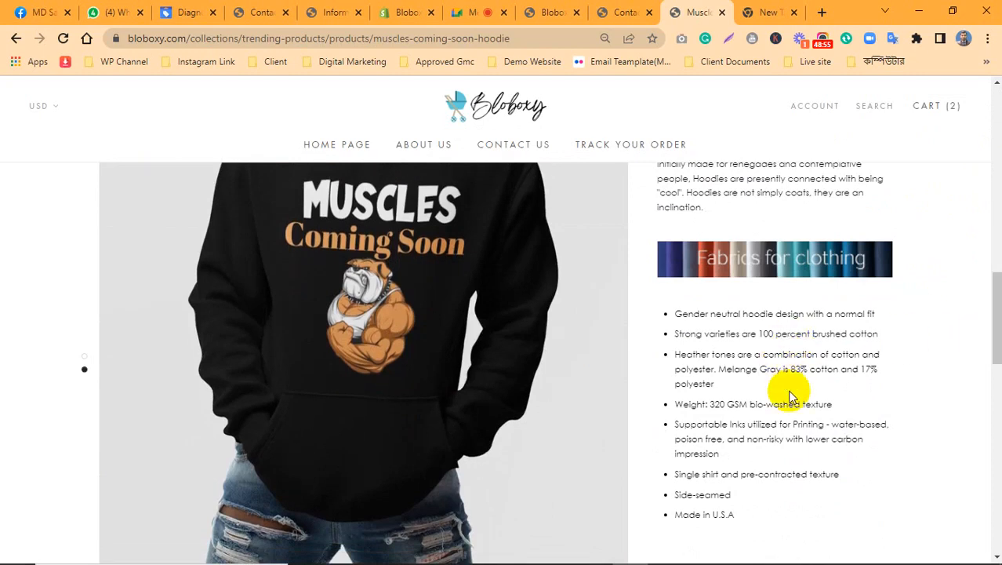
drag(997, 329, 997, 294)
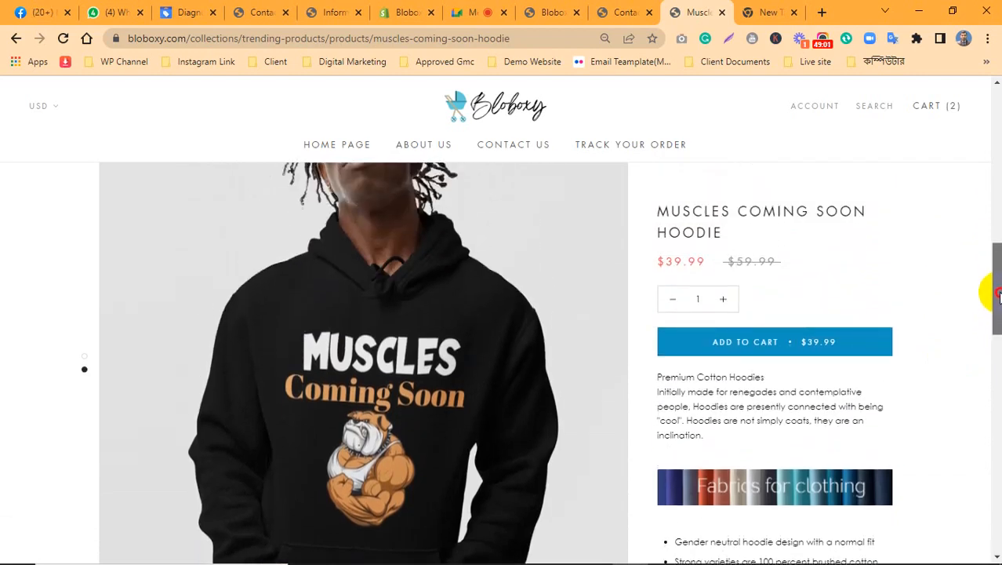
Switch from the product page to the storefront home page and check its footer with the payment icon
click(400, 13)
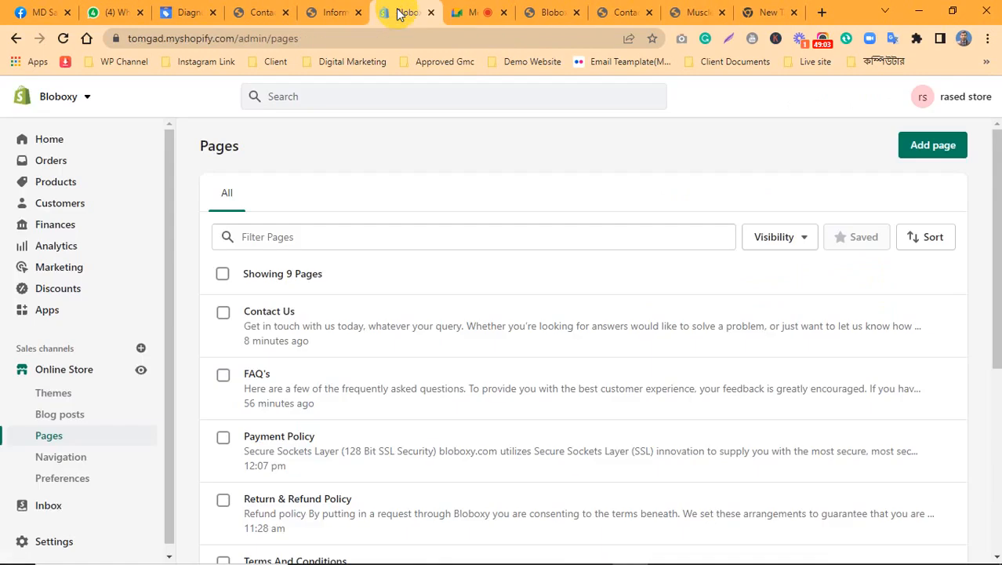
click(629, 12)
click(553, 12)
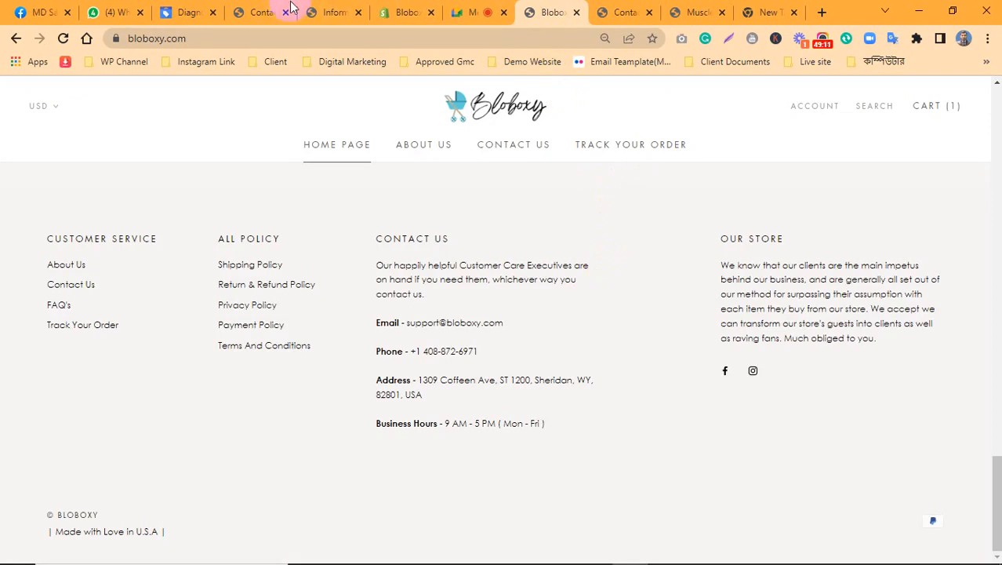
Return to the Shopify admin and open the live Prestige modified theme's code for editing
click(407, 11)
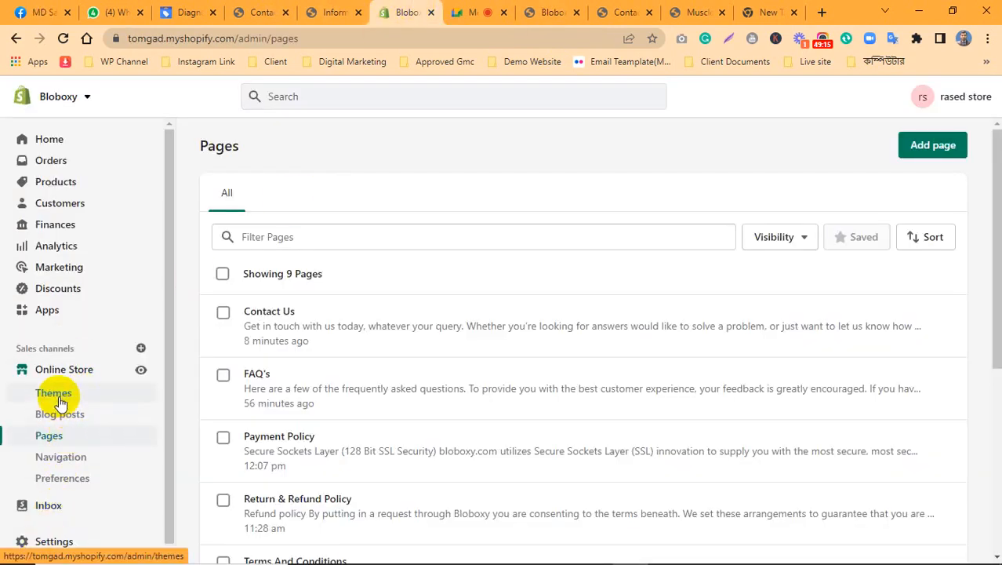
click(57, 399)
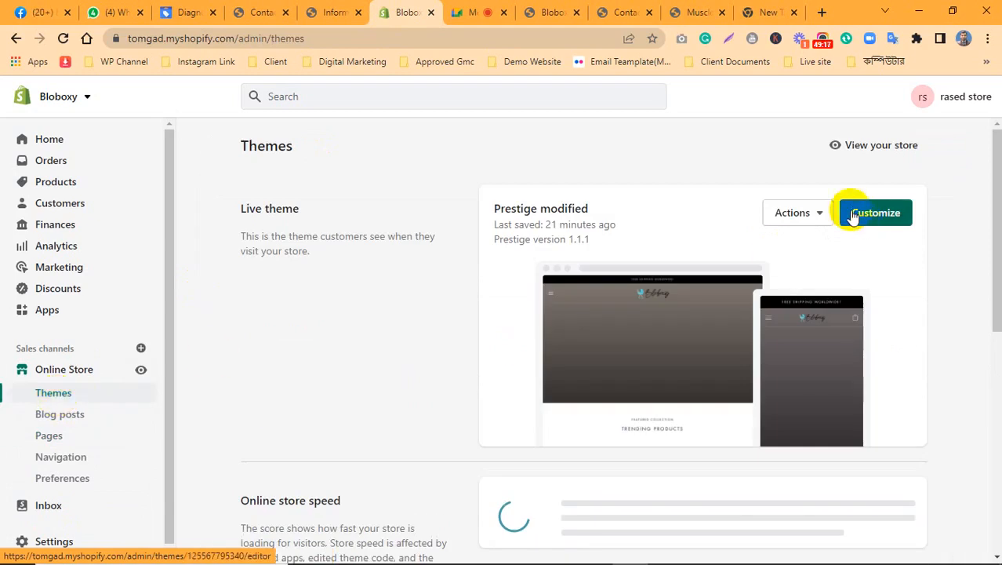
click(814, 216)
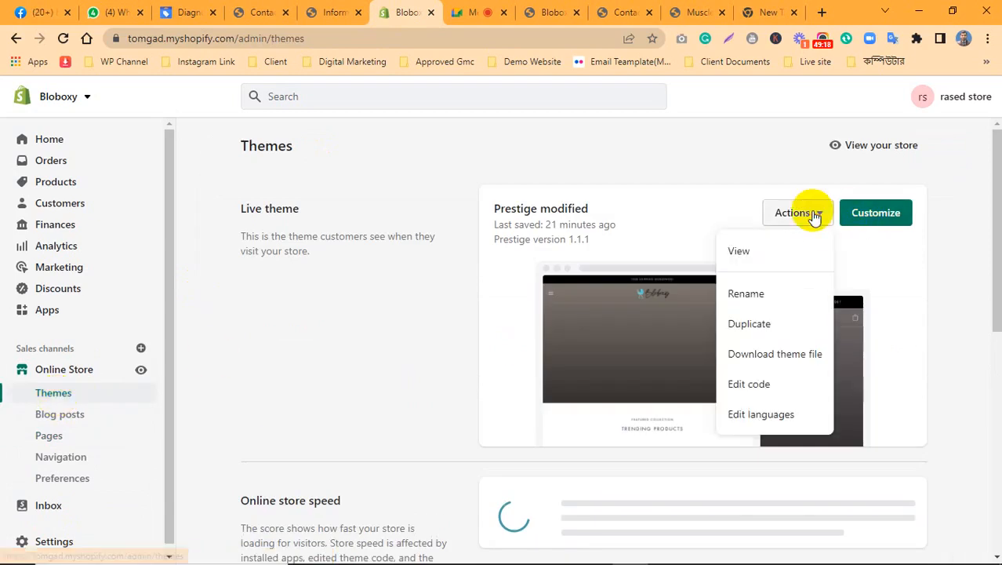
click(749, 384)
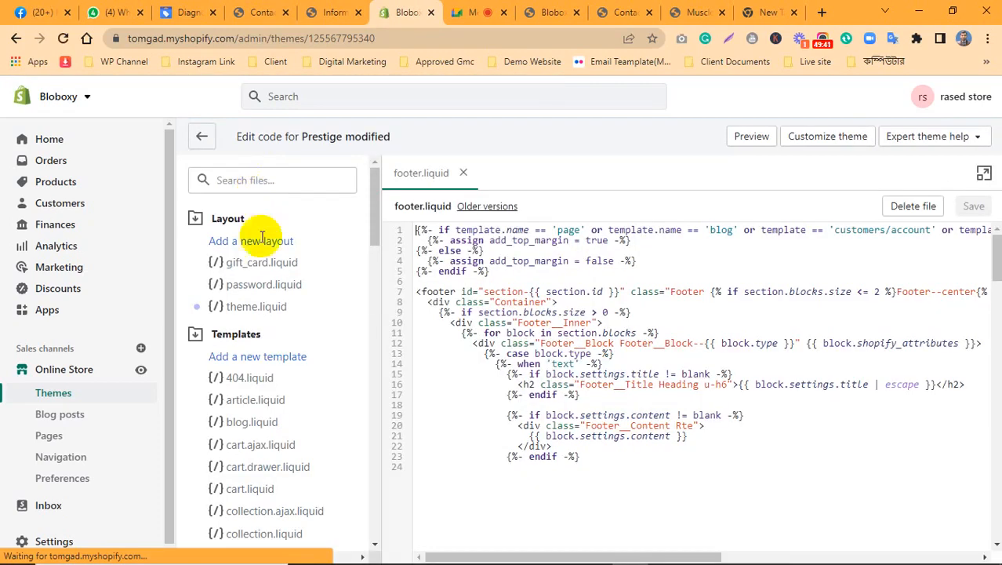
Search the theme files for "footer", open the footer.liquid section and find "payment" in its code
click(262, 176)
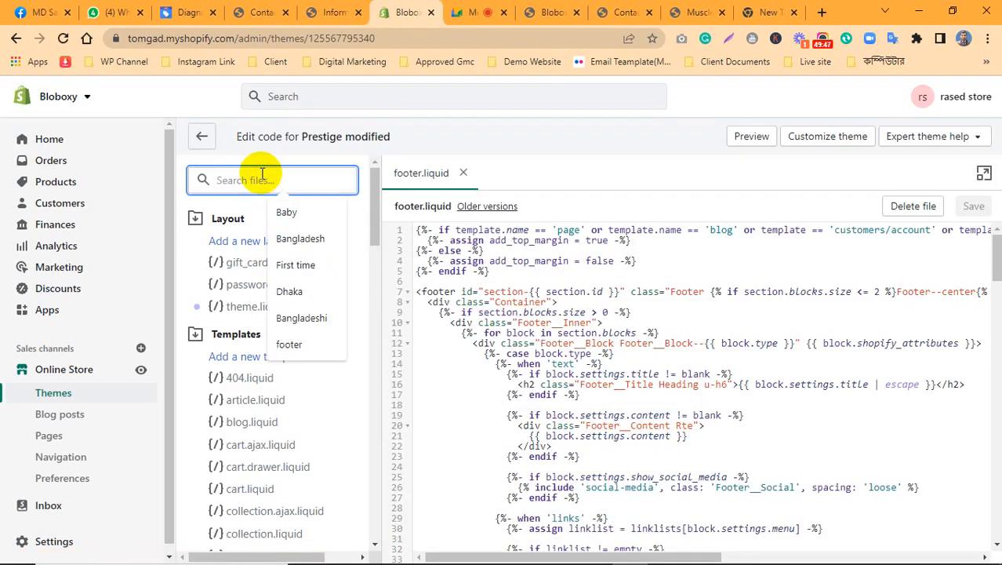
text(footer)
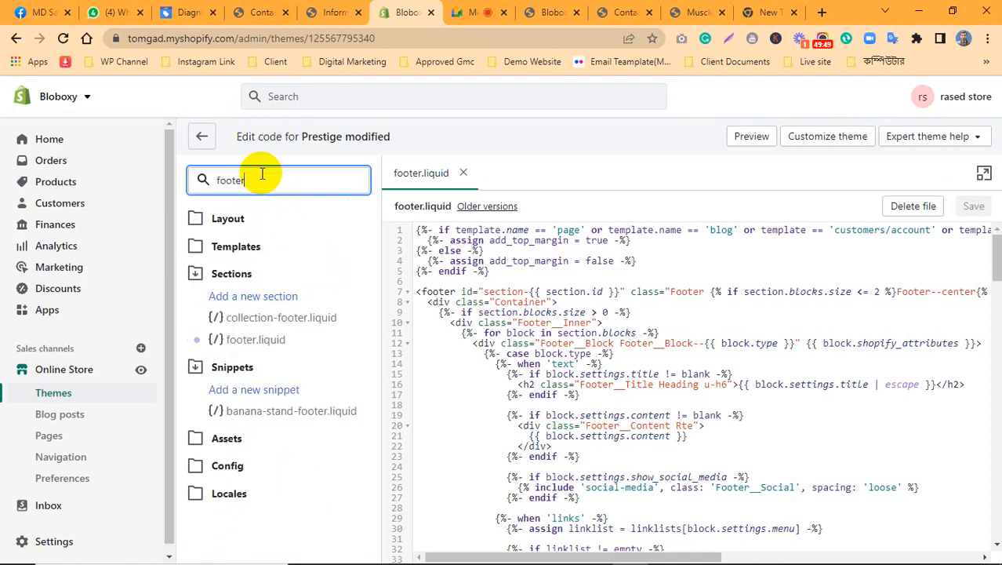
click(267, 346)
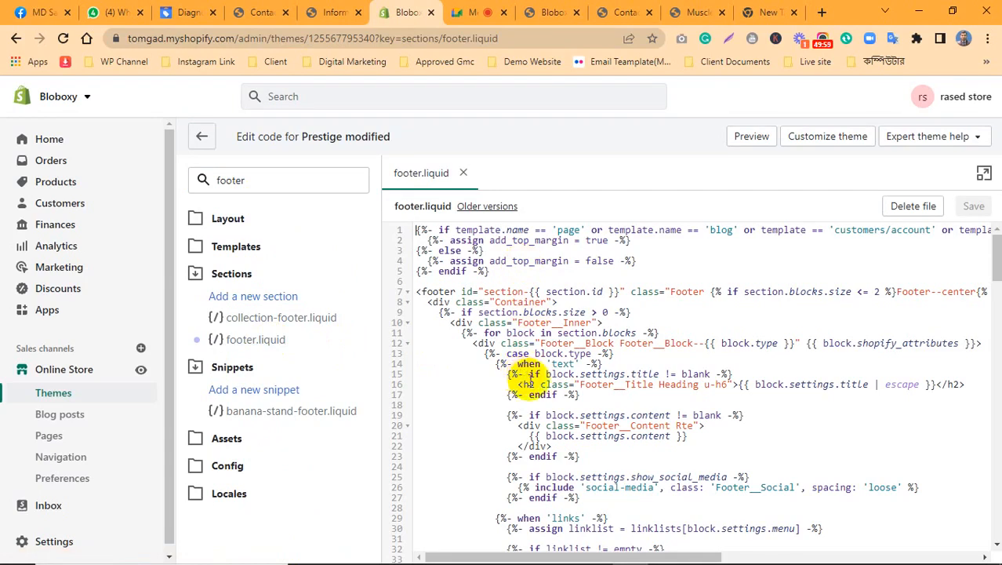
key(ctrl+f)
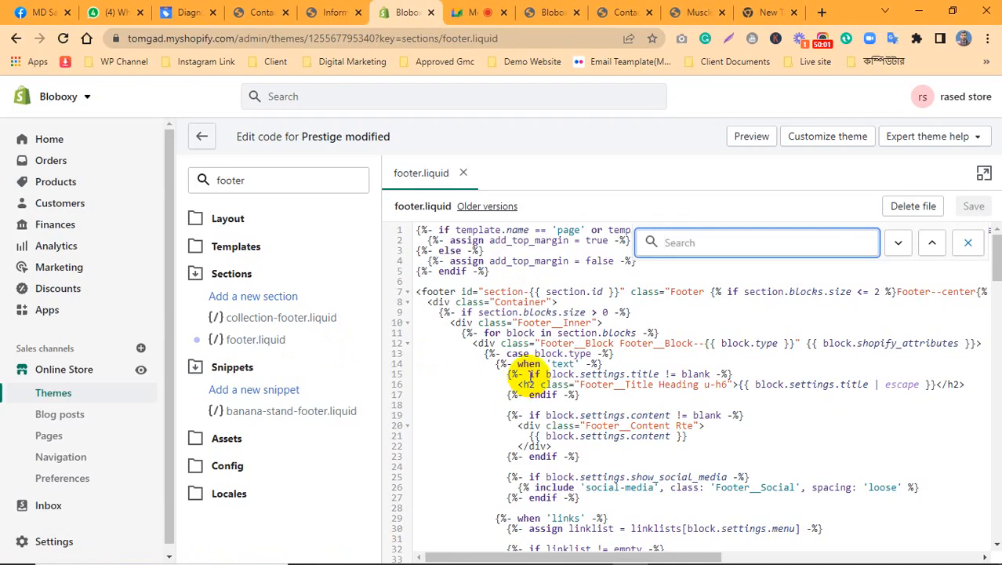
text(pay)
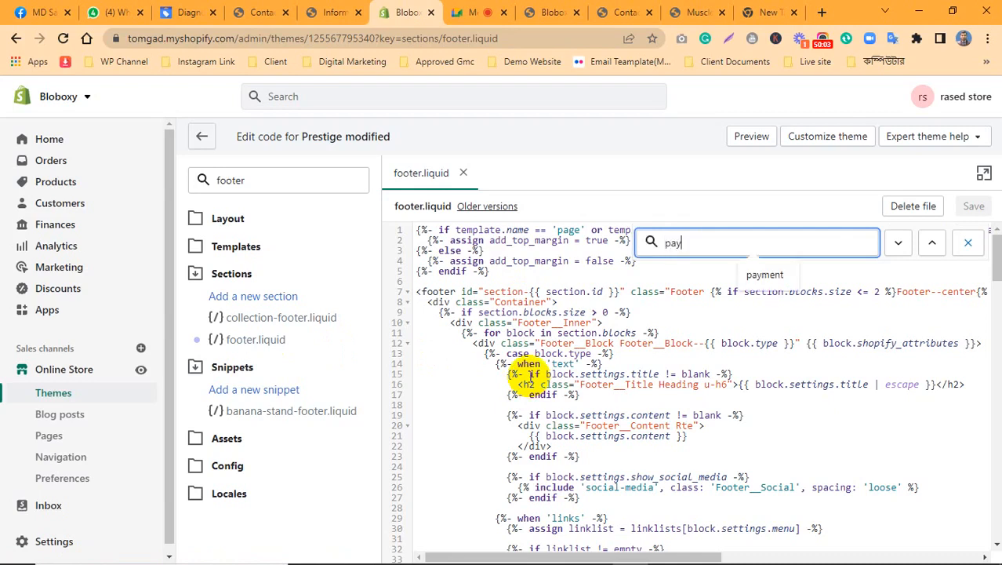
text(ment)
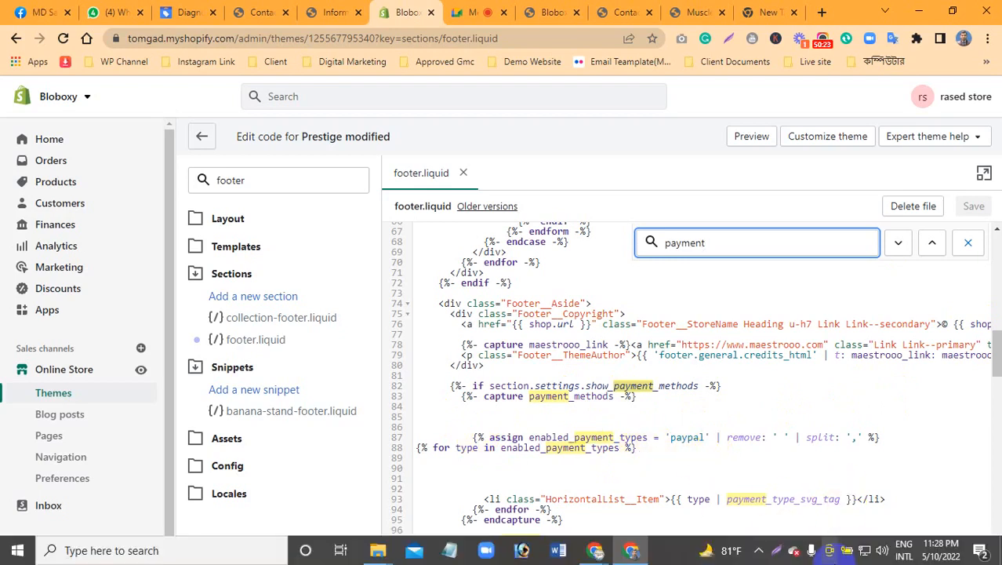
Locate the 'paypal' value assigned to enabled_payment_types in the footer.liquid code
click(687, 437)
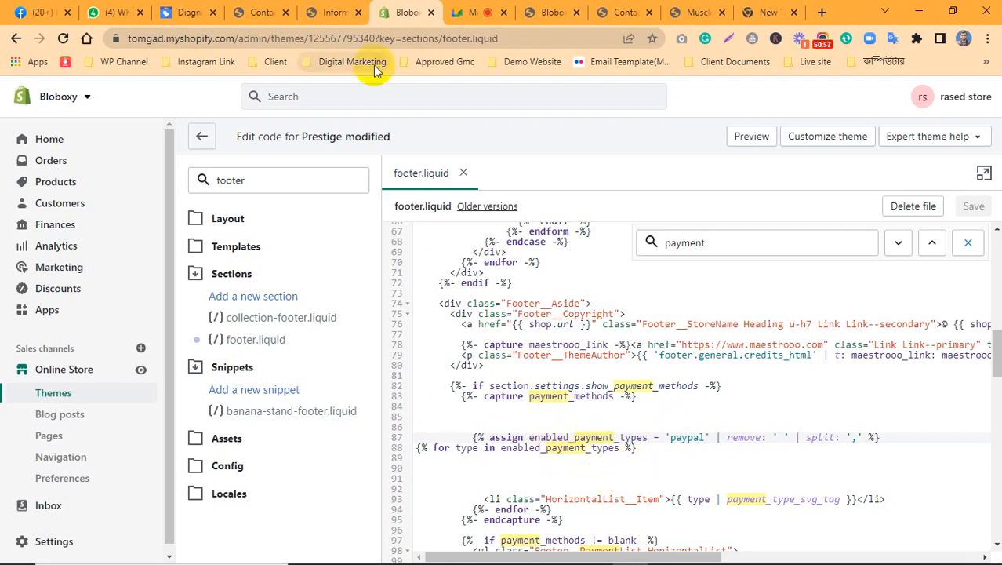
Switch to the Muscles Coming Soon Hoodie page and compare the store's domain in the address with the footer's contact email
click(467, 12)
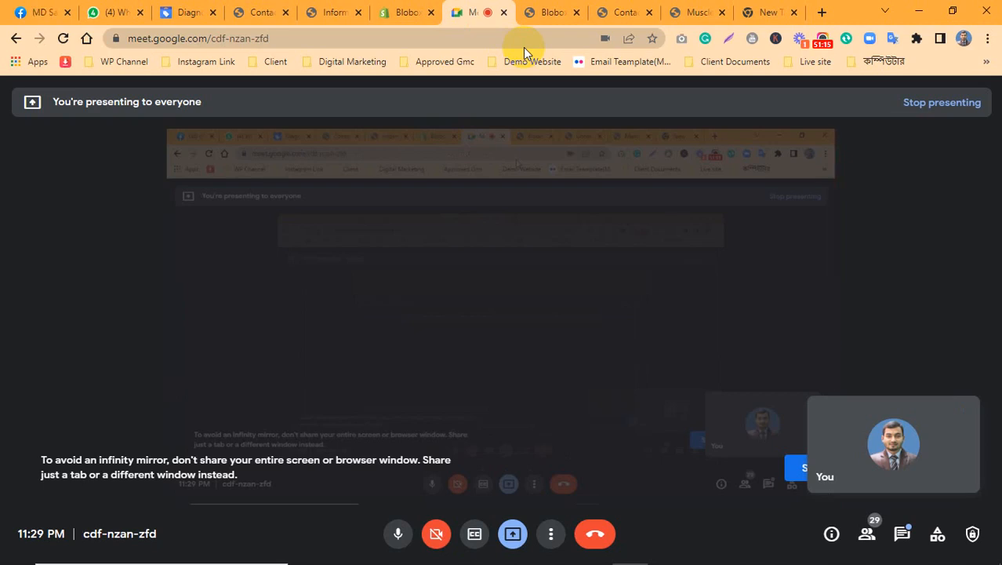
click(392, 9)
click(326, 11)
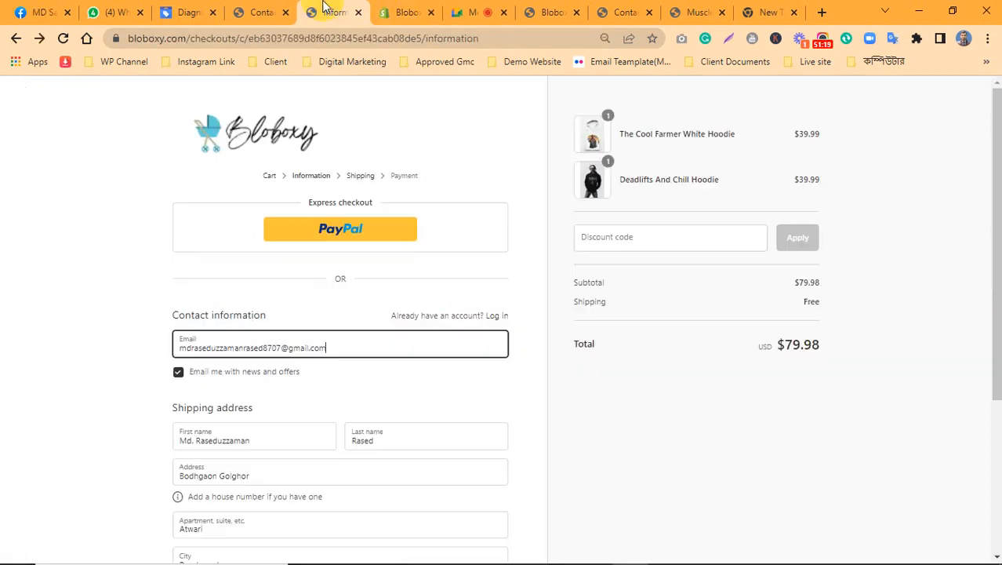
click(261, 11)
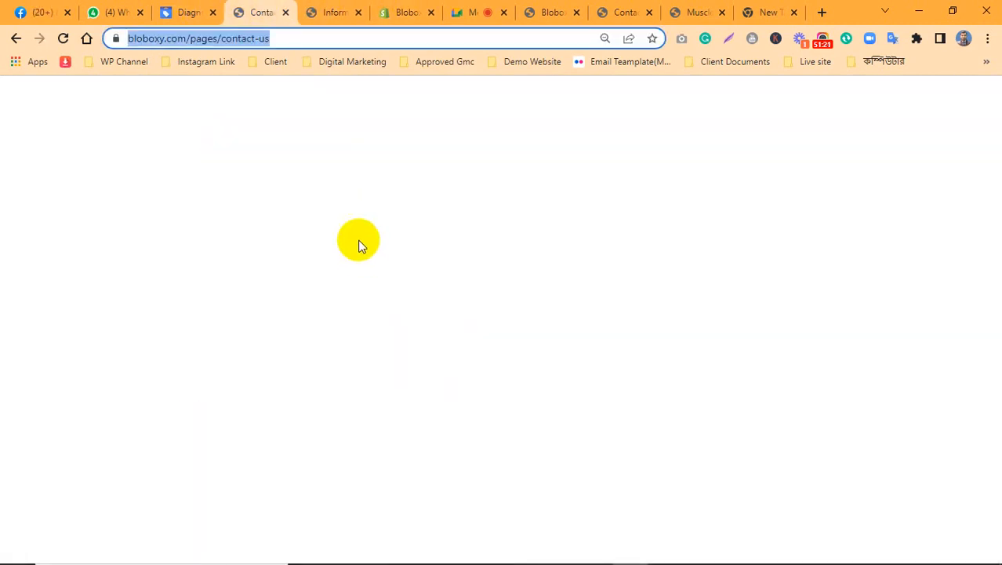
click(705, 9)
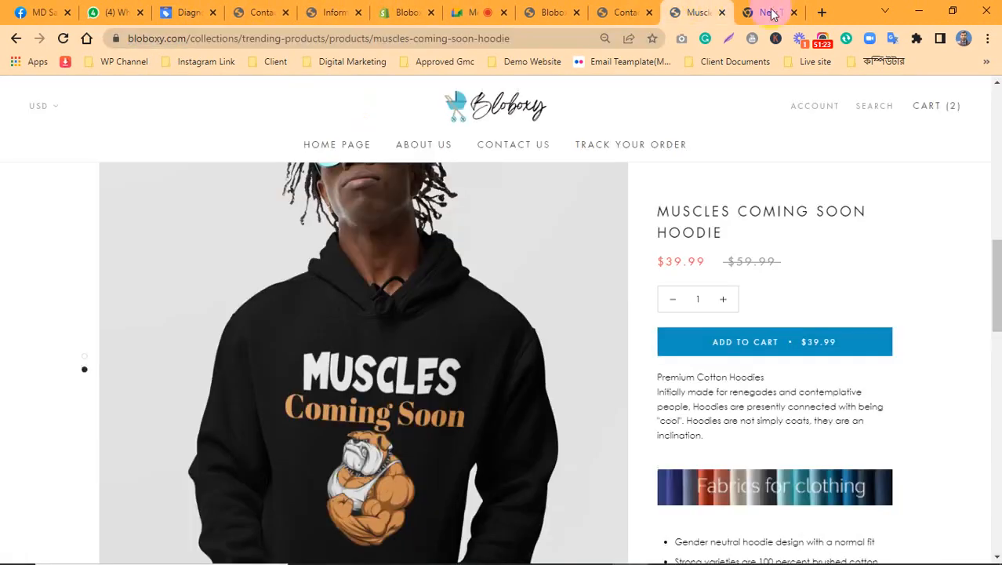
scroll(558, 294, down, 15)
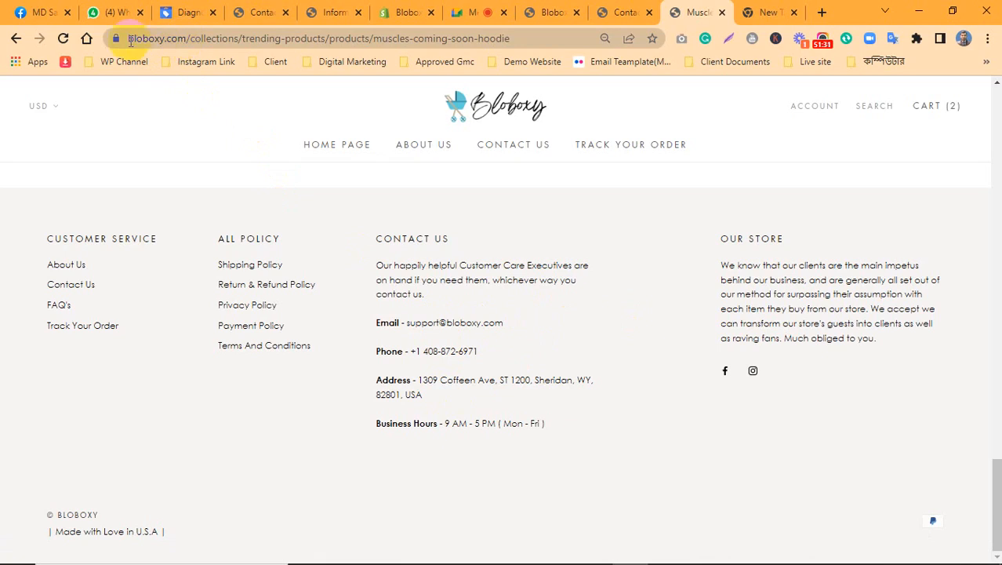
drag(131, 39, 222, 40)
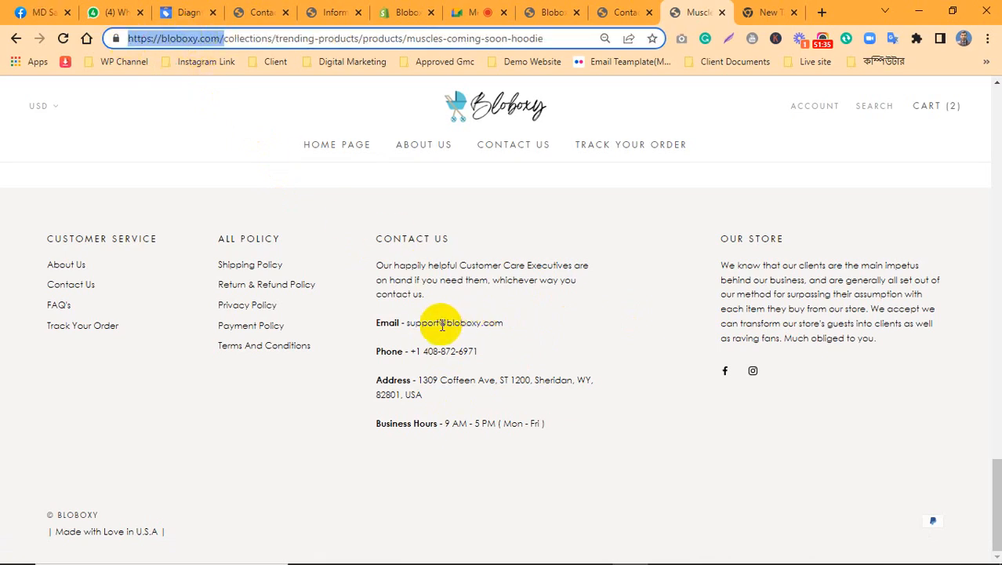
drag(443, 324, 538, 345)
click(538, 345)
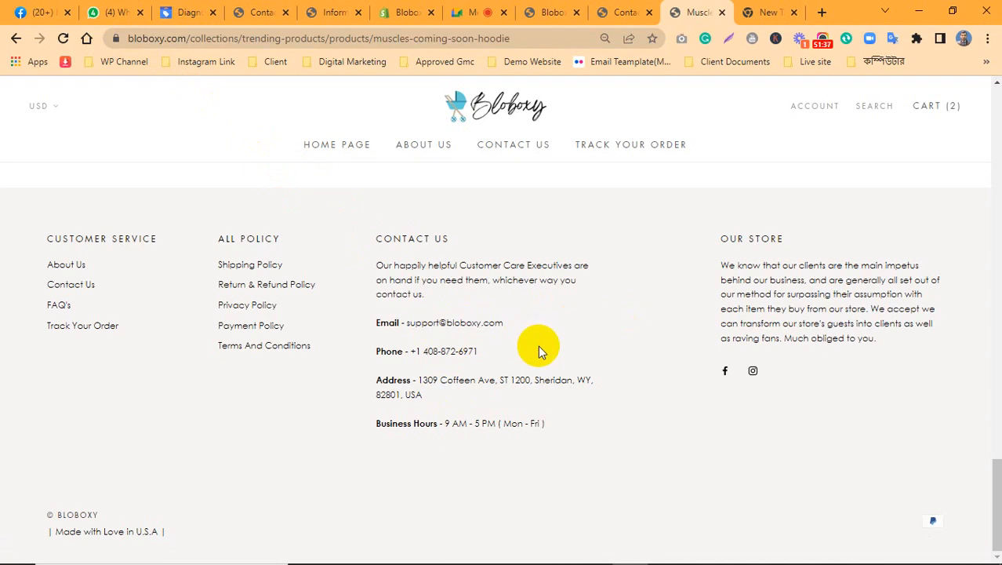
Open keylare.co.uk in a new browser tab and bring up the business details in its footer
click(822, 11)
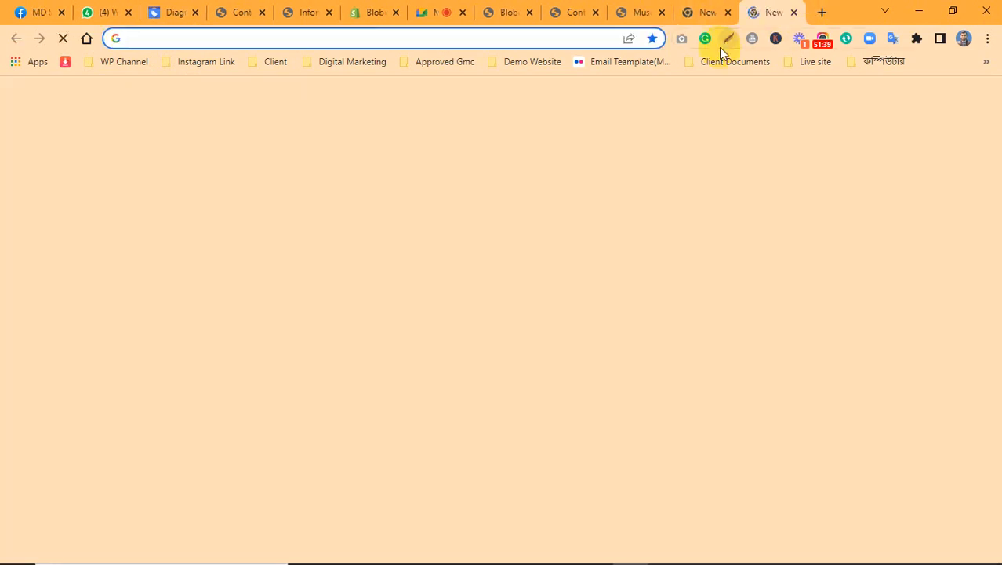
text(k)
key(Return)
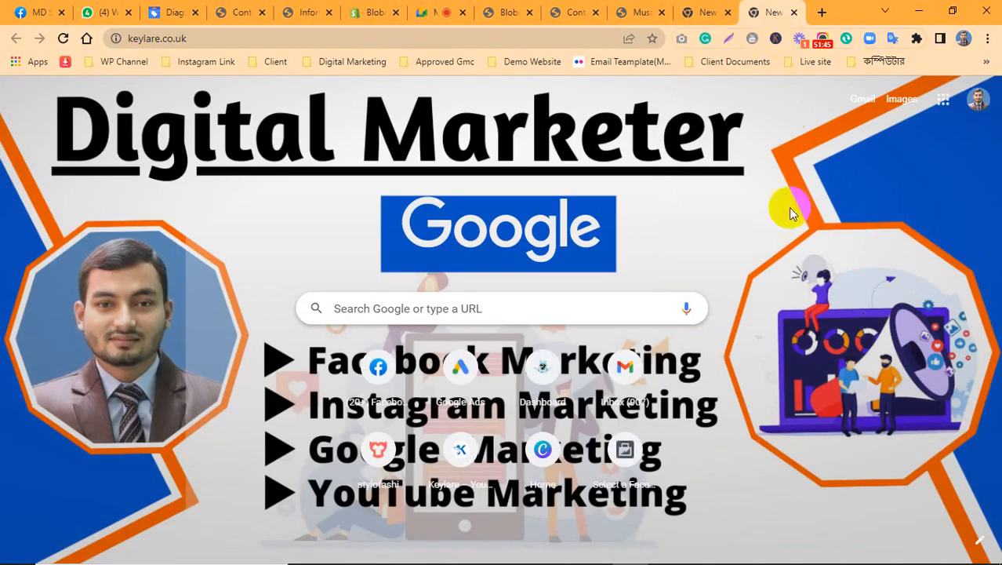
scroll(742, 304, down, 15)
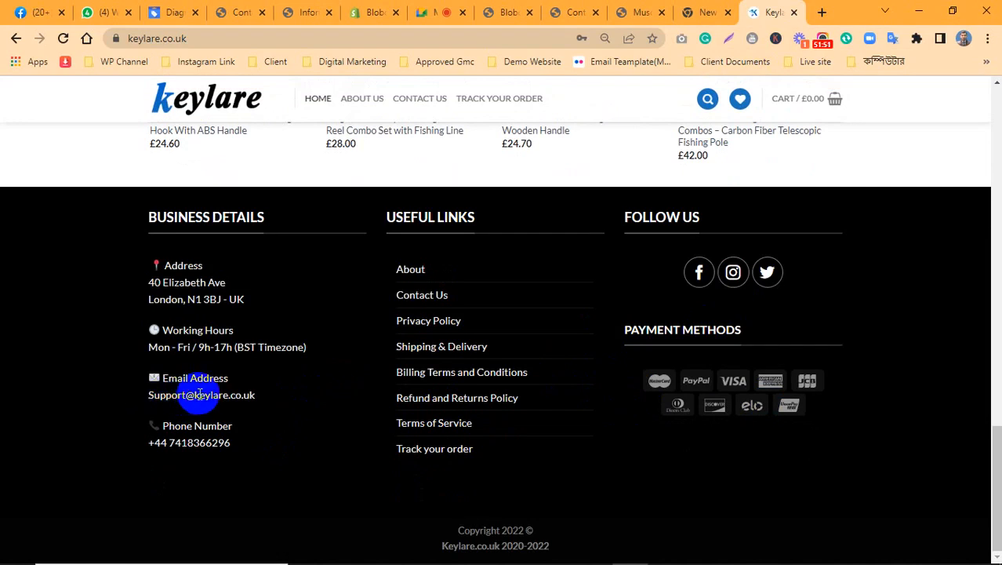
Compare the domain part of Keylare's footer email address with the website's own domain
drag(196, 395, 269, 396)
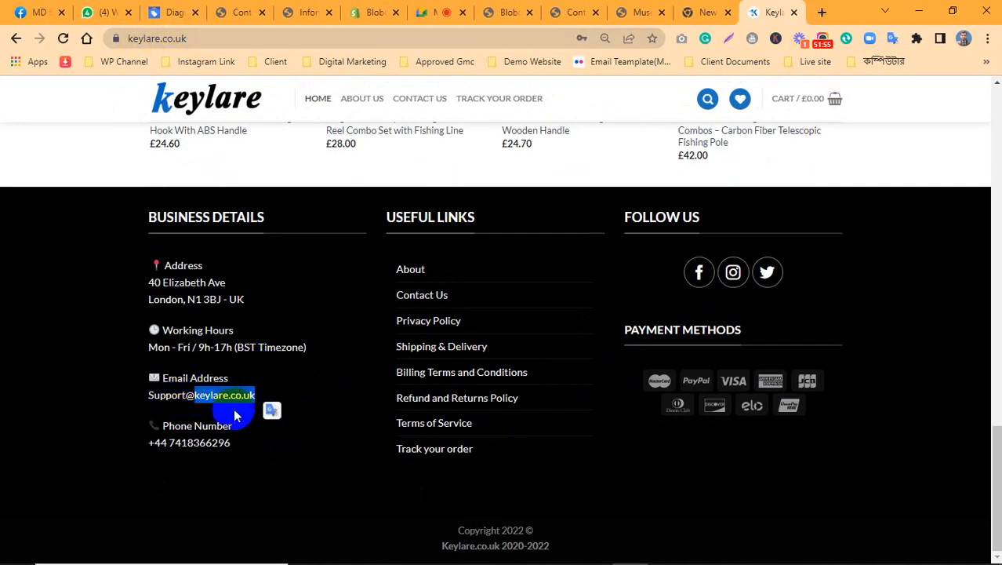
drag(148, 394, 240, 395)
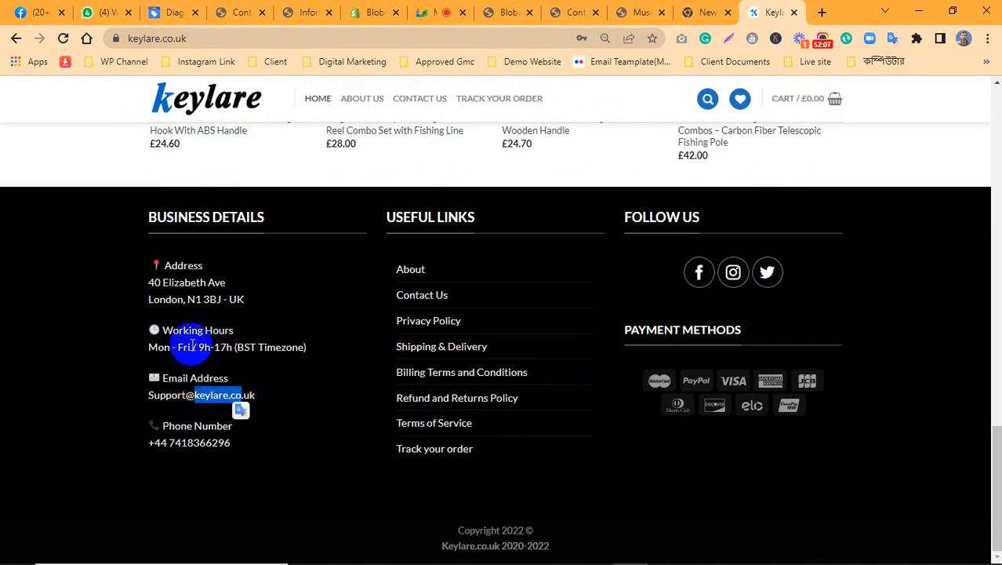
click(271, 396)
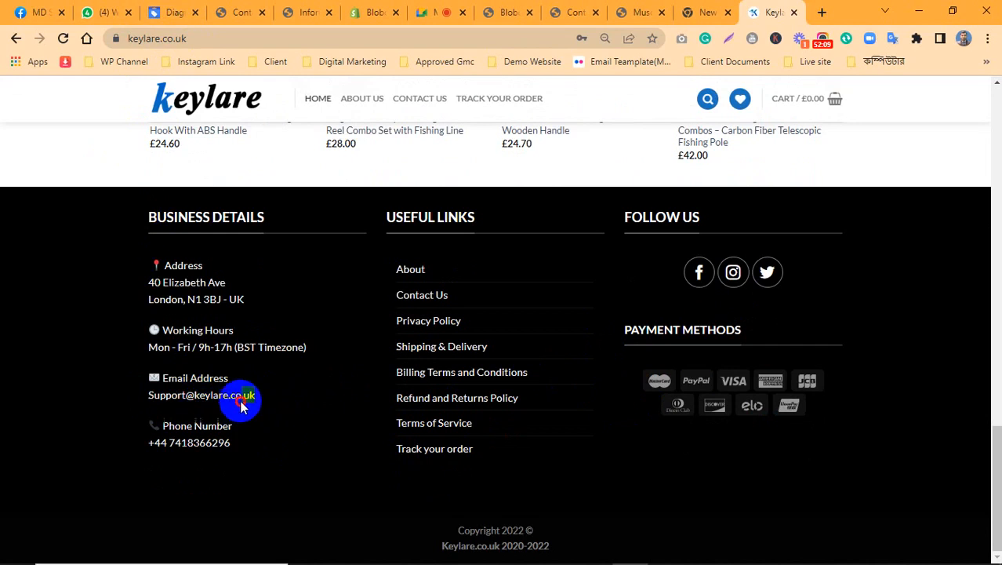
drag(241, 401, 237, 395)
drag(236, 396, 268, 401)
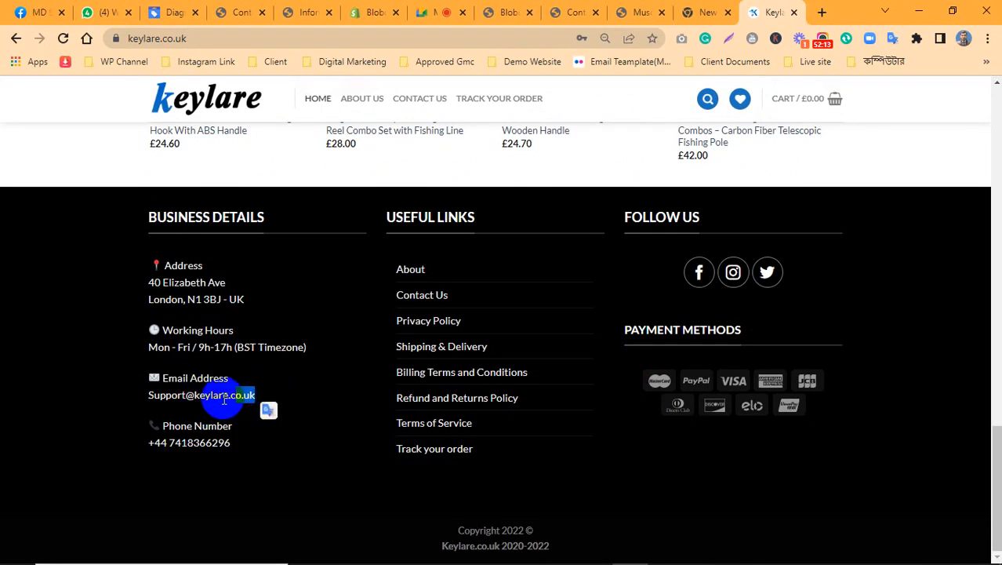
click(224, 400)
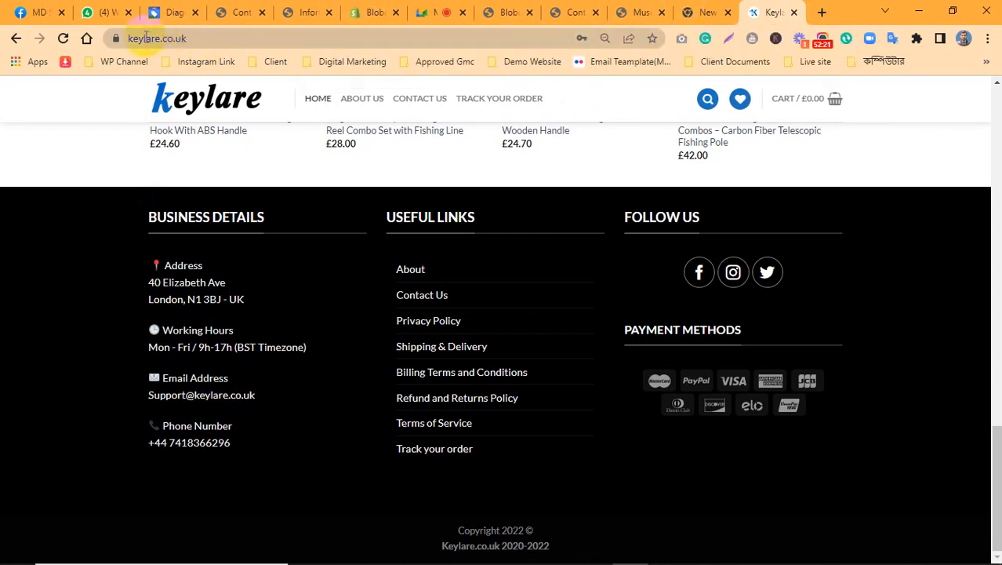
click(182, 370)
drag(263, 395, 195, 401)
click(268, 401)
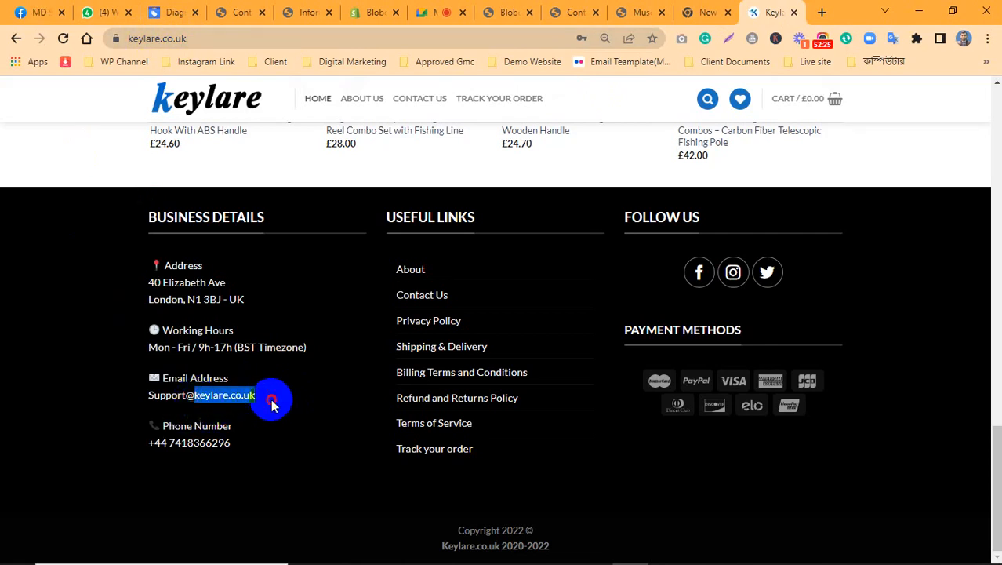
Check Bloboxy's home page footer against Keylare's footer email and the "keylare" name in its web address
click(508, 12)
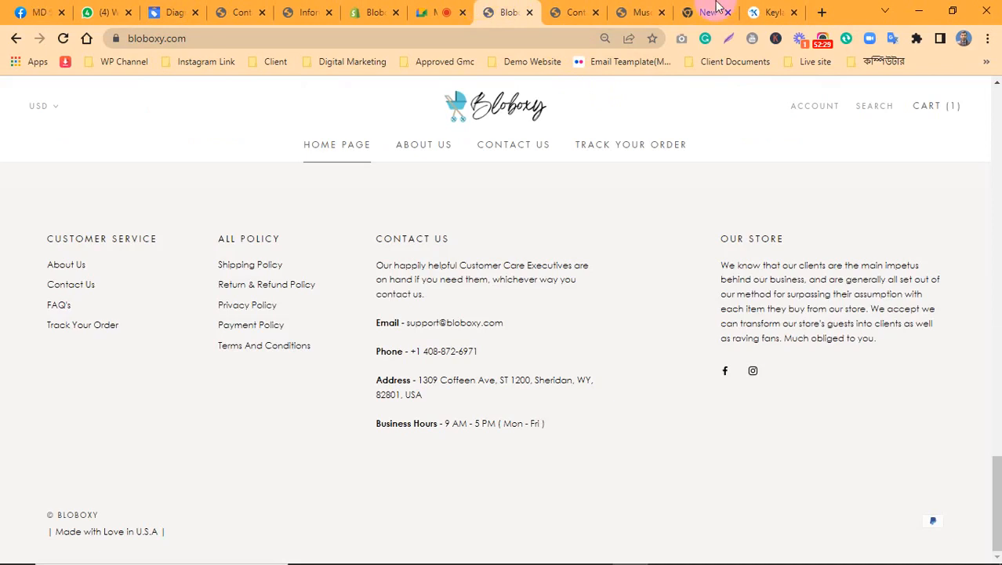
click(772, 12)
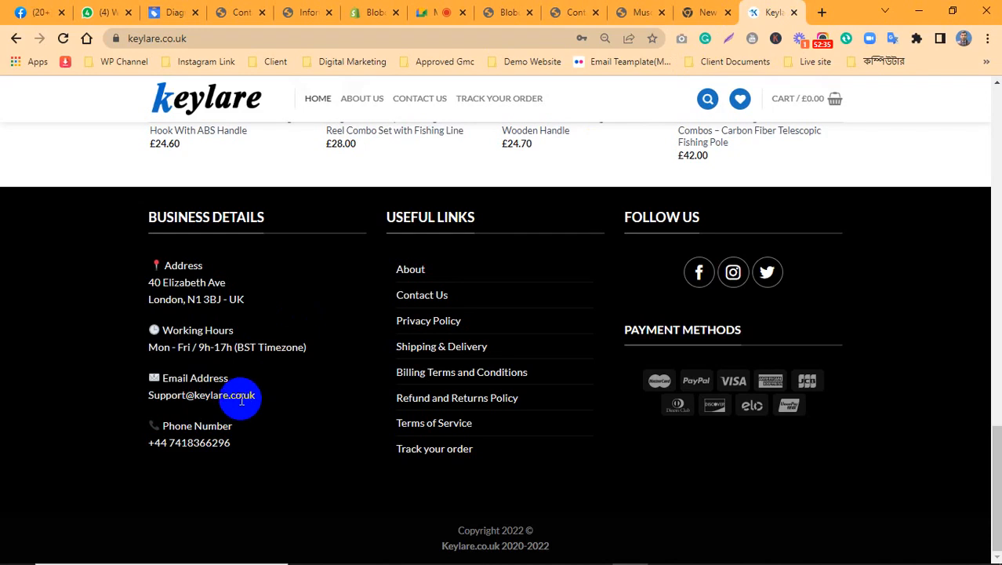
drag(259, 400, 229, 412)
click(275, 417)
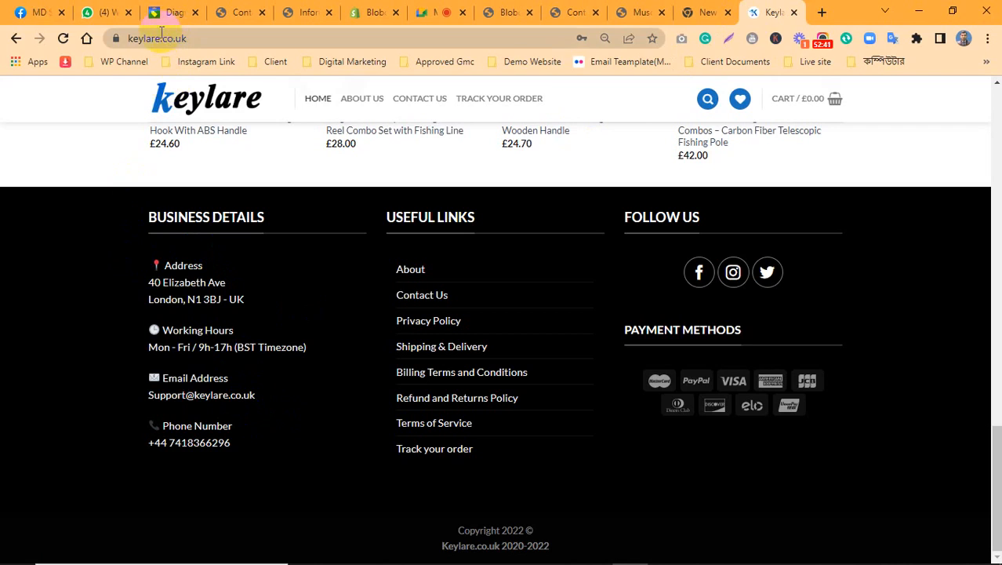
click(130, 38)
drag(161, 38, 205, 38)
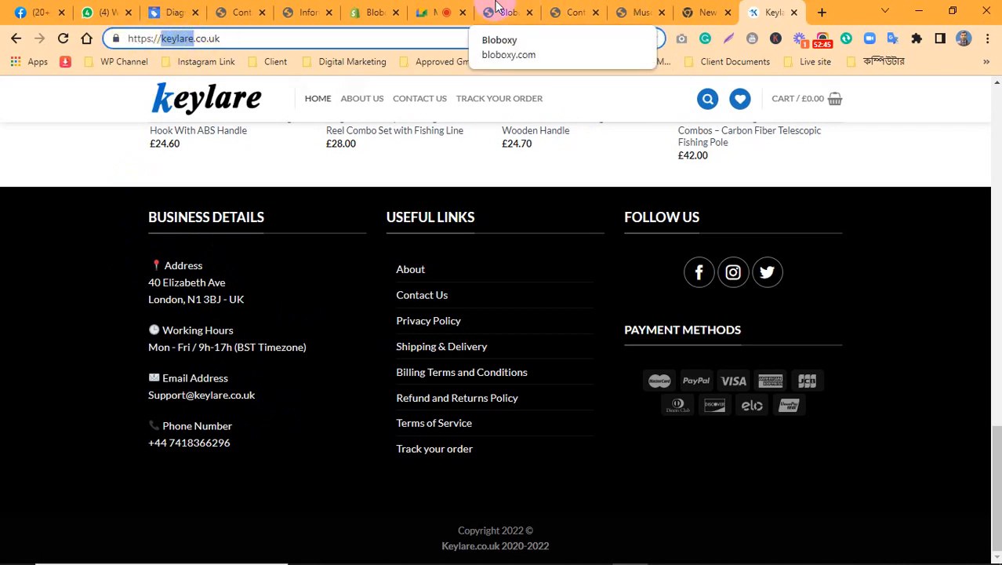
Return to the Bloboxy home page and check whether the footer's contact email uses the bloboxy.com domain
click(498, 7)
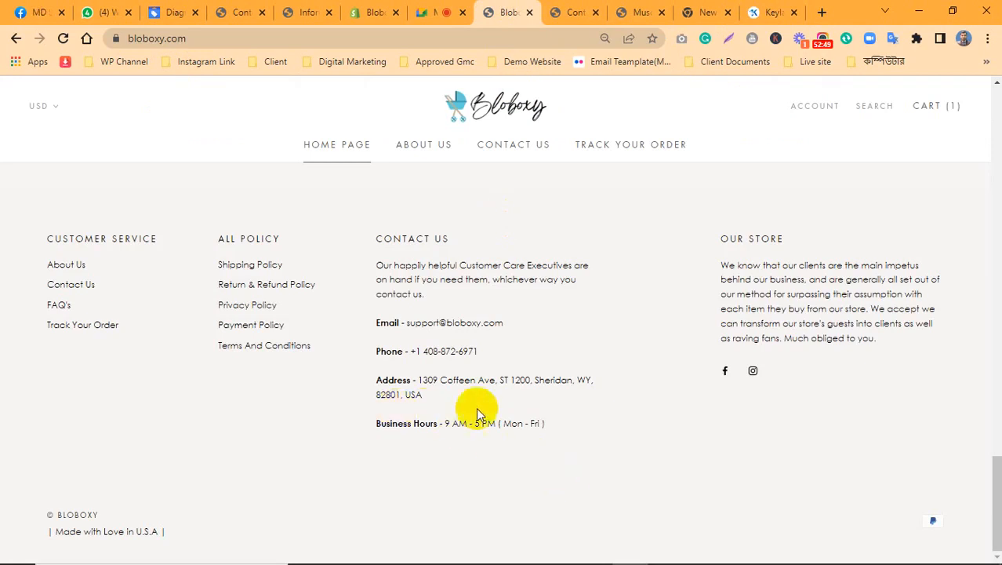
drag(505, 319, 482, 320)
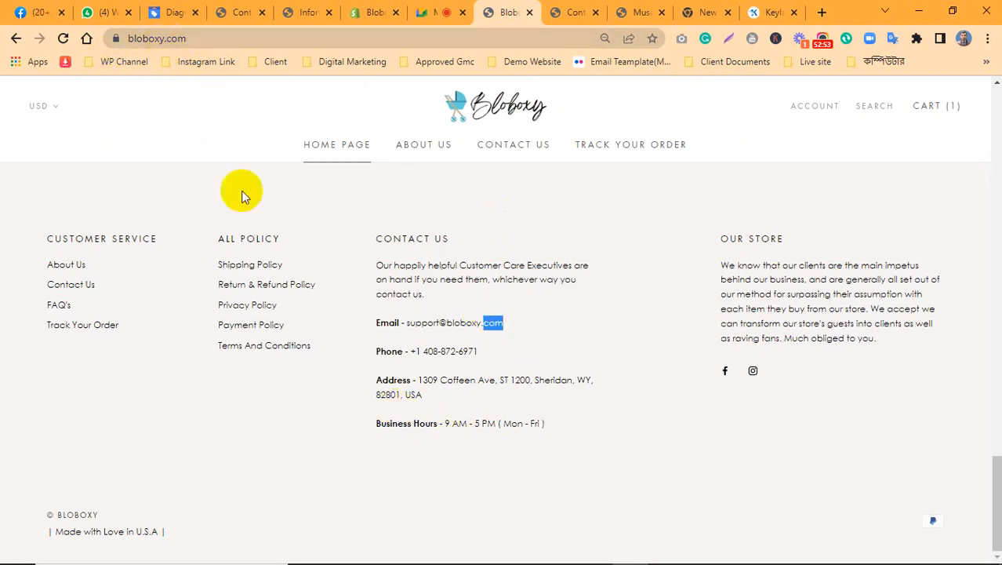
drag(487, 321, 437, 318)
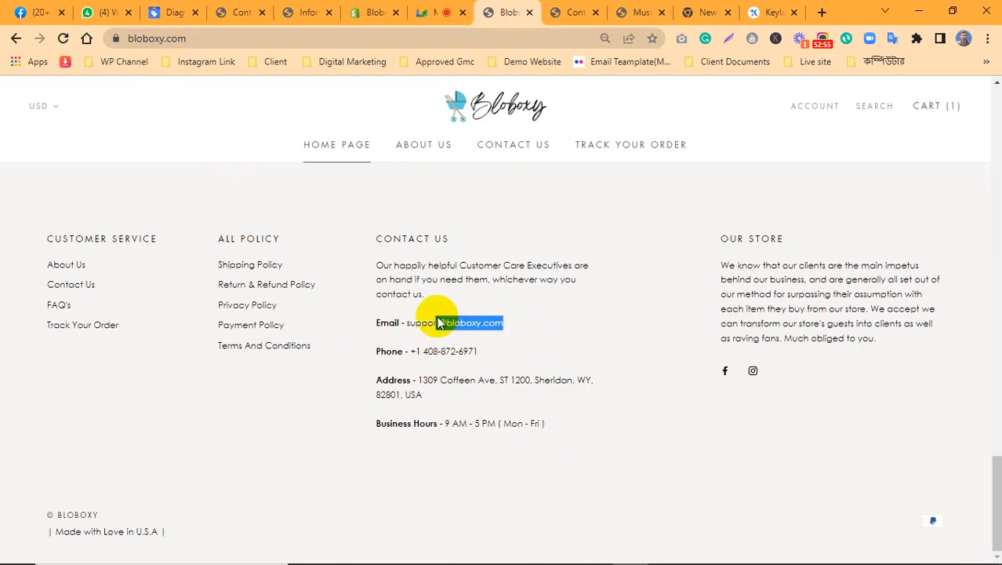
click(509, 340)
drag(514, 323, 404, 320)
click(483, 348)
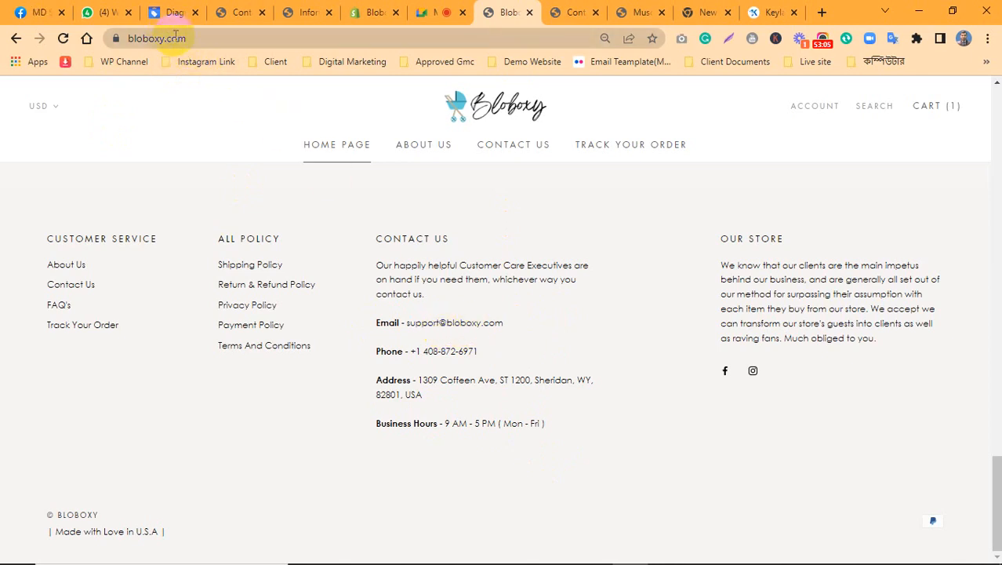
double_click(453, 323)
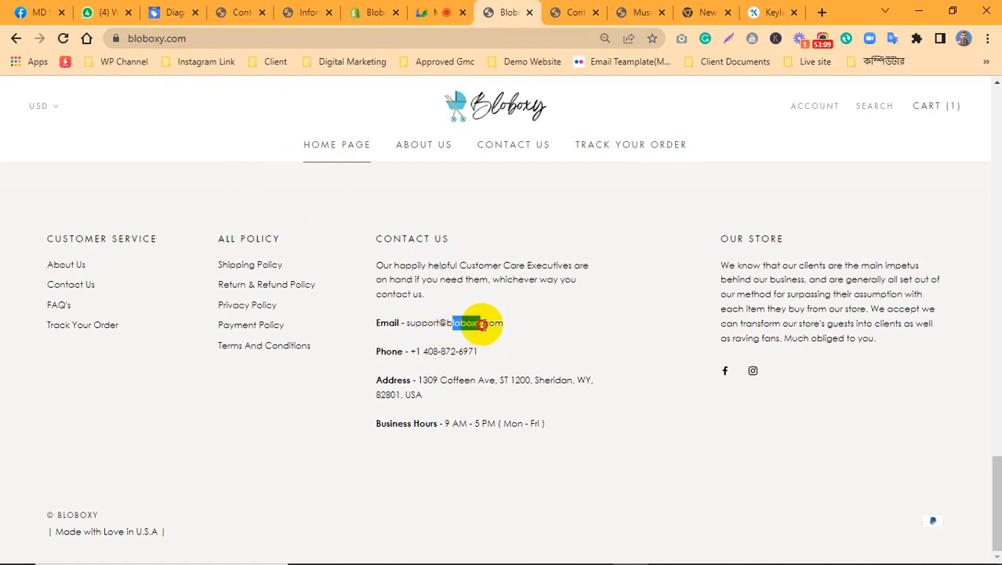
click(424, 249)
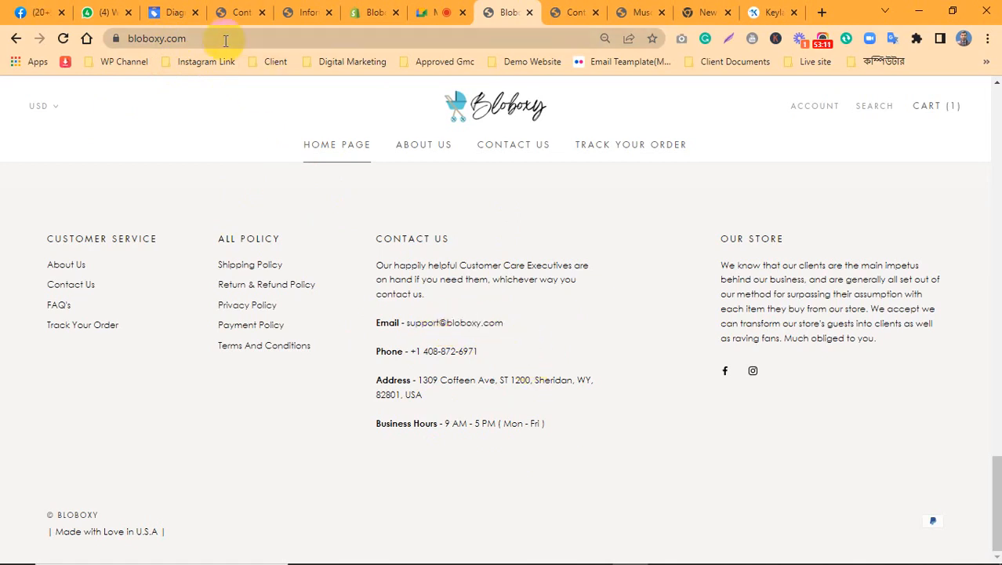
Examine the prefix, @ sign and domain of the contact email in Bloboxy's footer piece by piece
drag(509, 328, 471, 322)
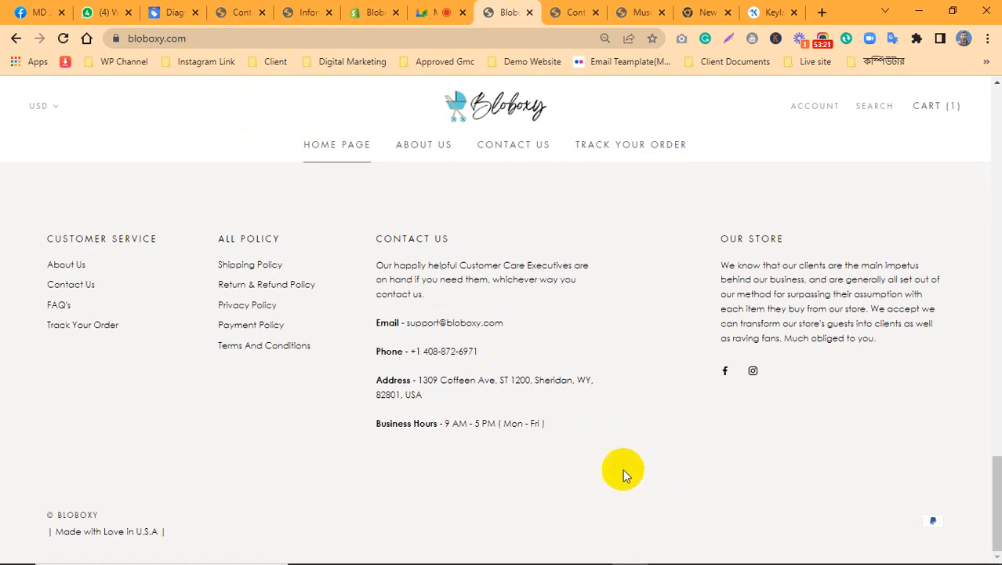
drag(469, 319, 442, 326)
click(523, 337)
click(518, 355)
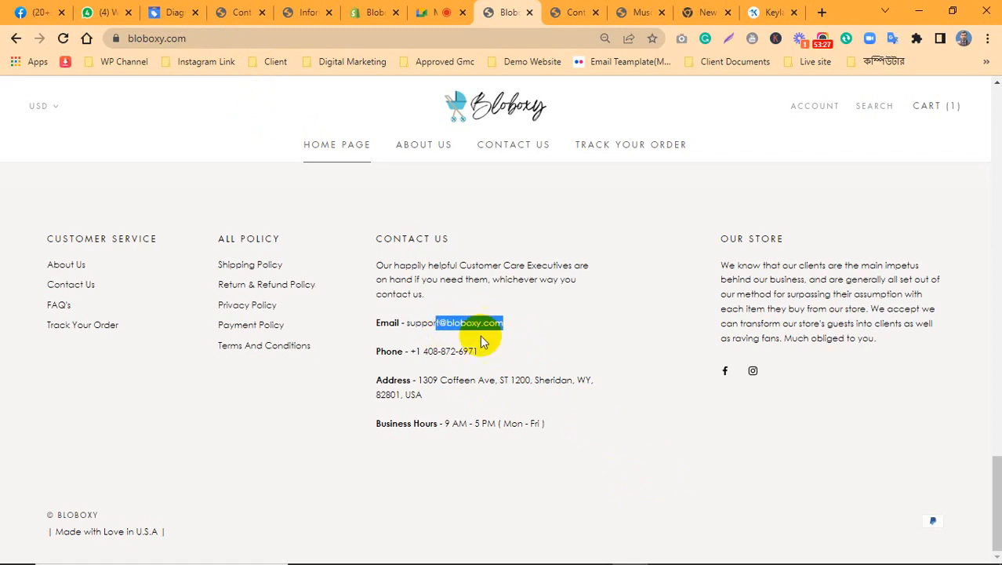
click(511, 340)
drag(442, 322, 455, 324)
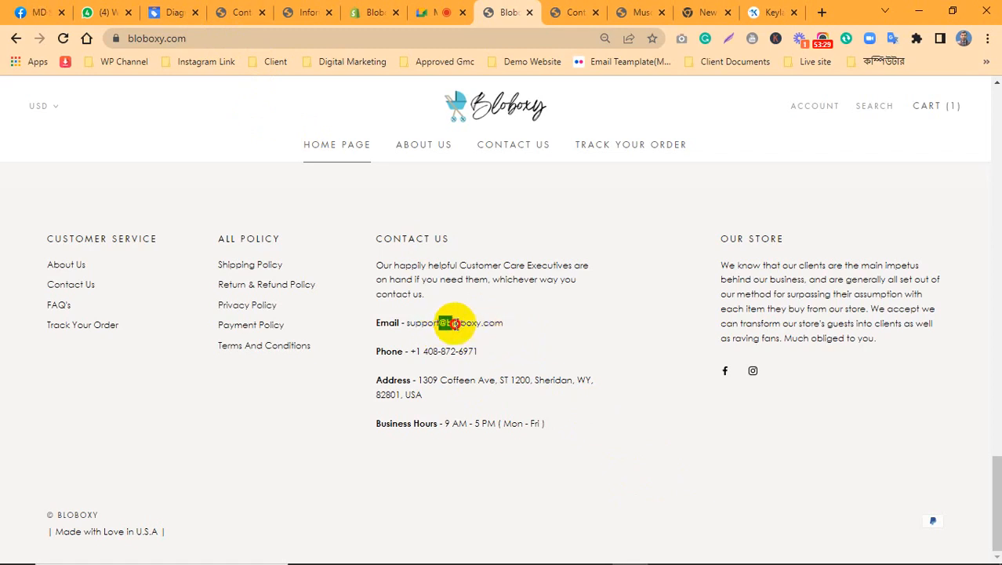
click(506, 342)
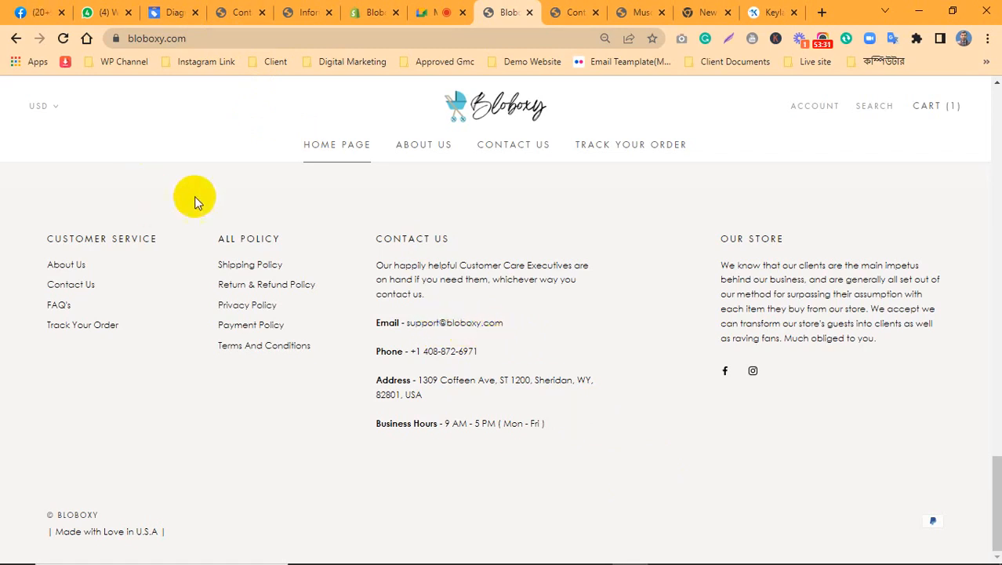
drag(506, 324, 420, 324)
click(432, 328)
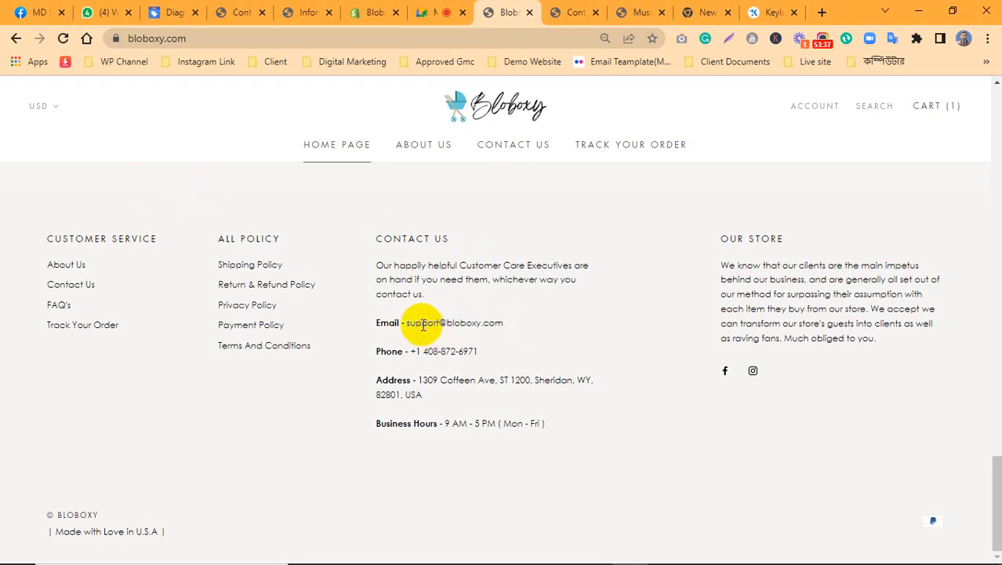
mouse_move(422, 325)
mouse_down()
mouse_move(444, 320)
mouse_move(435, 318)
mouse_up()
click(444, 320)
click(476, 331)
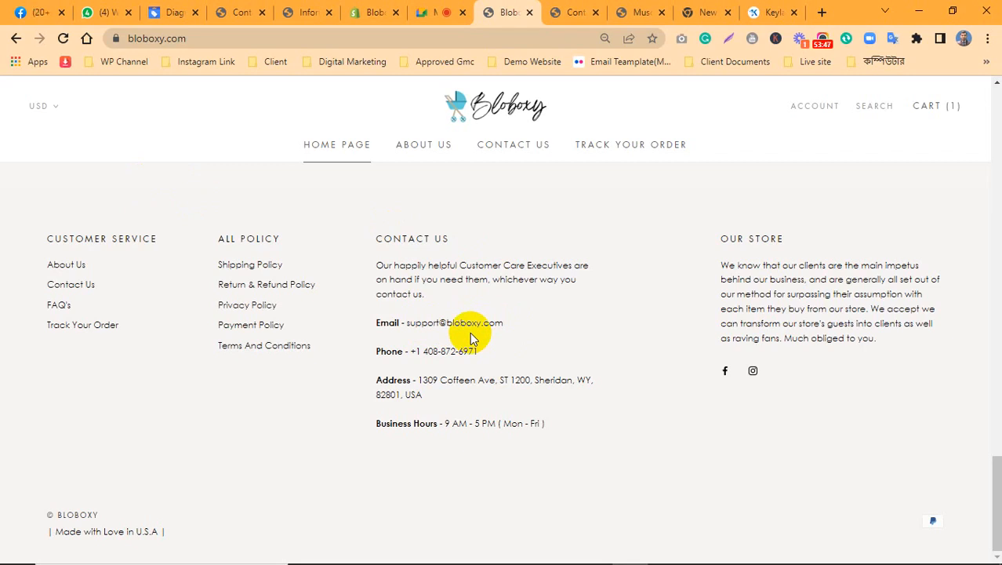
drag(508, 321, 407, 321)
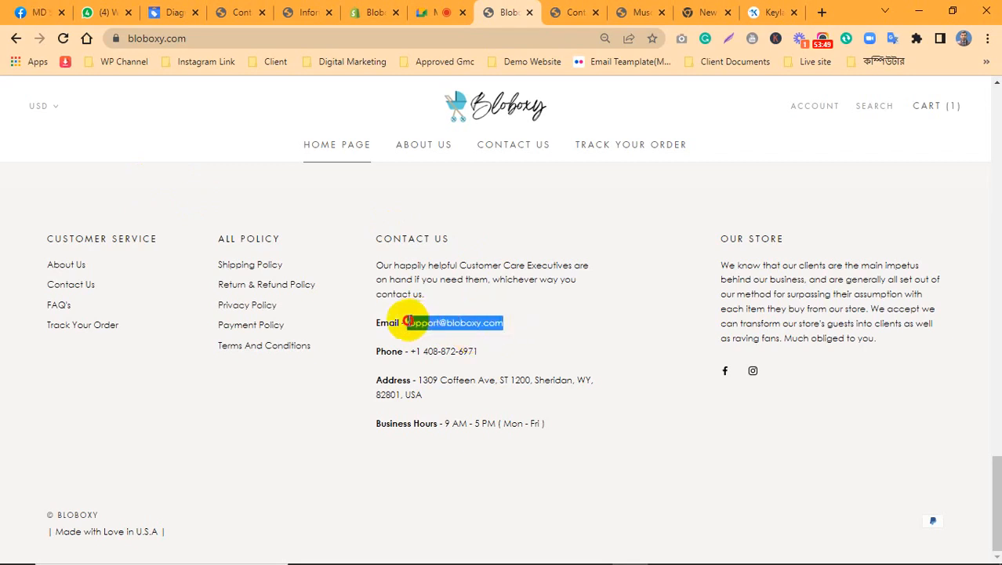
click(536, 343)
drag(504, 322, 428, 325)
click(469, 331)
click(502, 340)
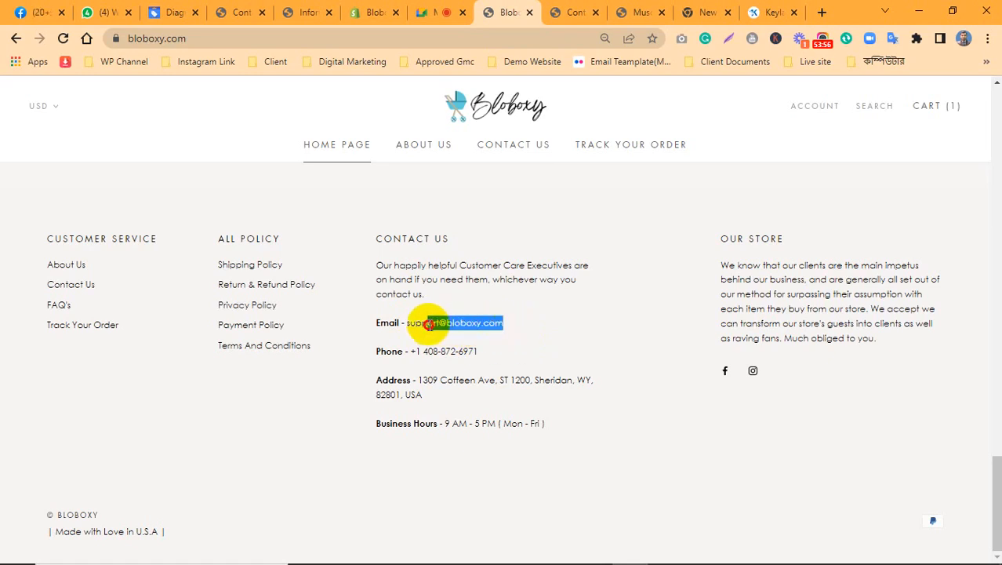
Examine the policy links in Bloboxy's footer, focusing on Return & Refund Policy, Shipping Policy and Payment Policy
click(555, 362)
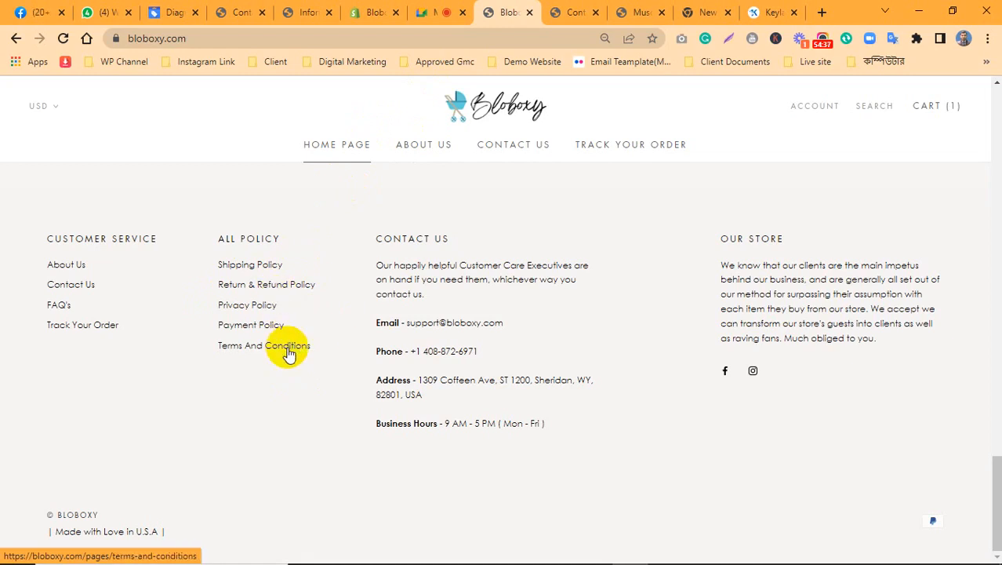
drag(321, 286, 215, 282)
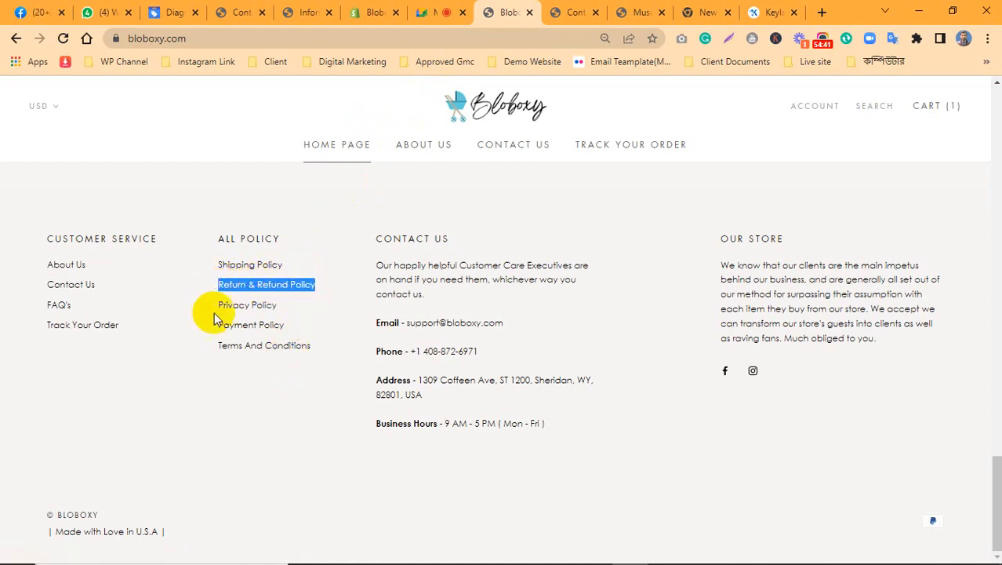
click(234, 387)
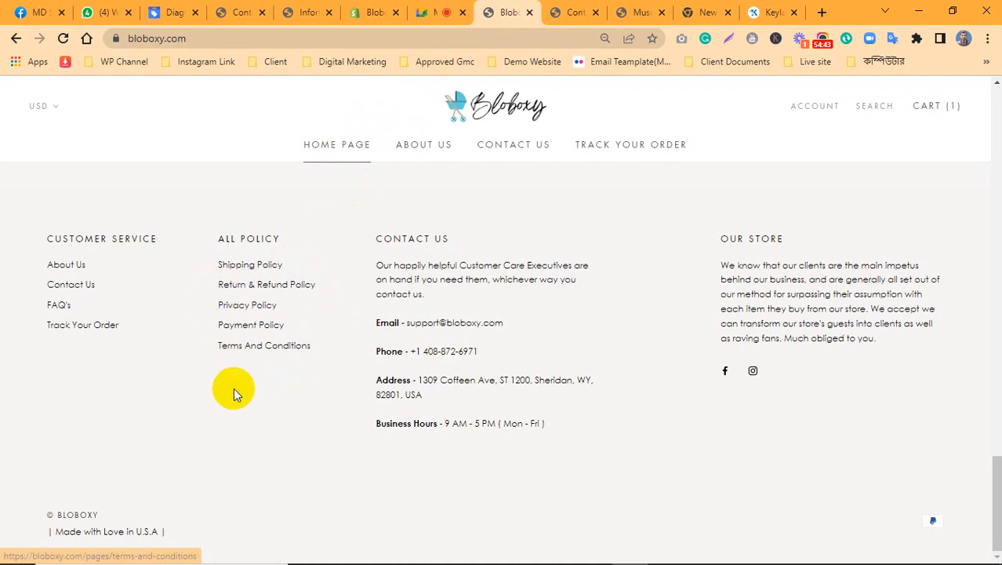
click(207, 287)
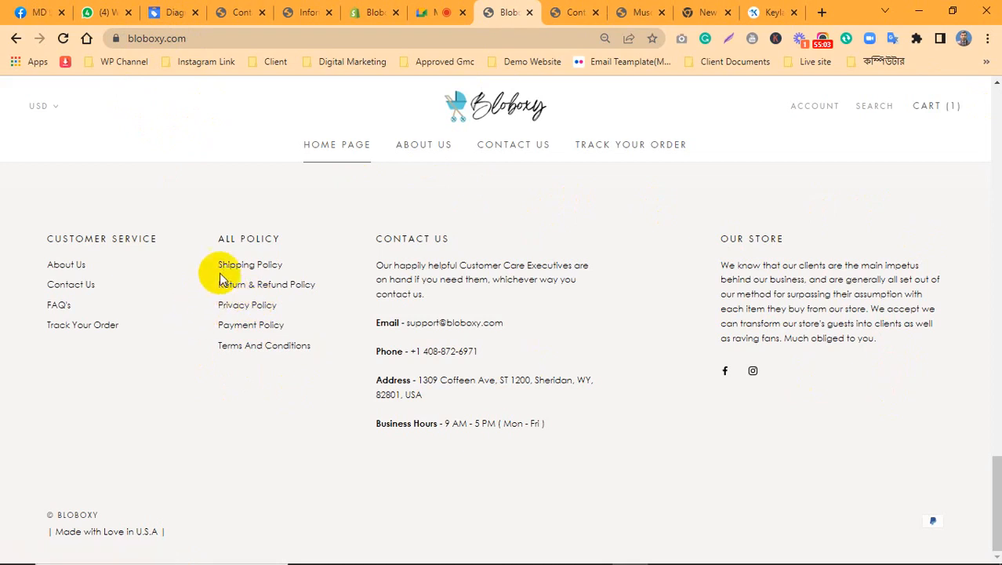
drag(214, 265, 285, 266)
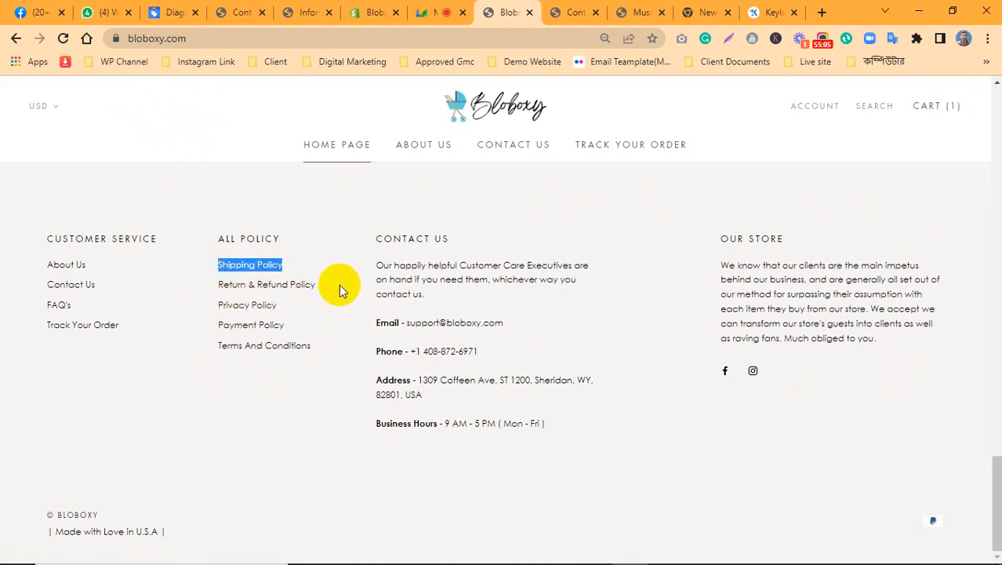
drag(339, 286, 276, 264)
click(346, 470)
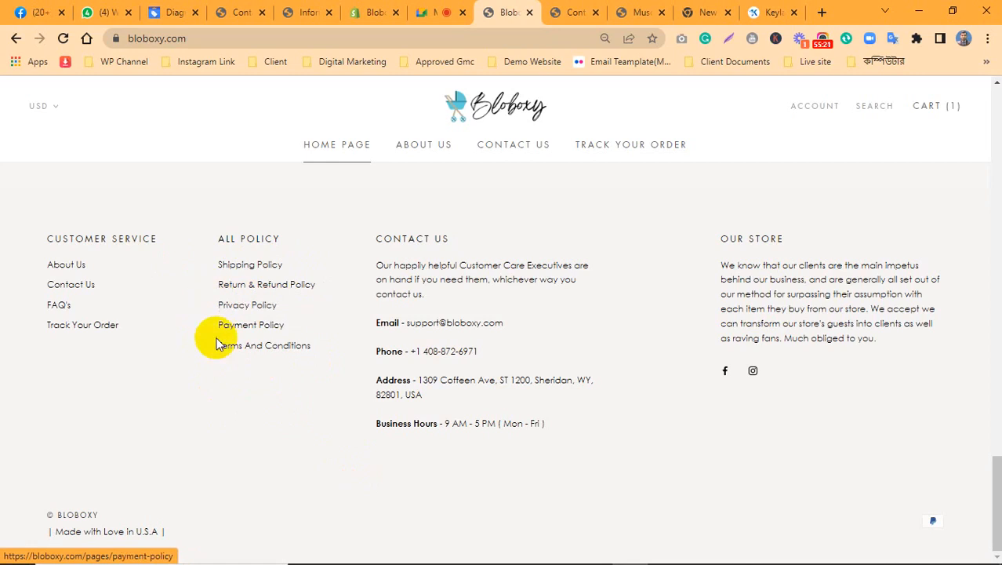
drag(208, 325, 293, 332)
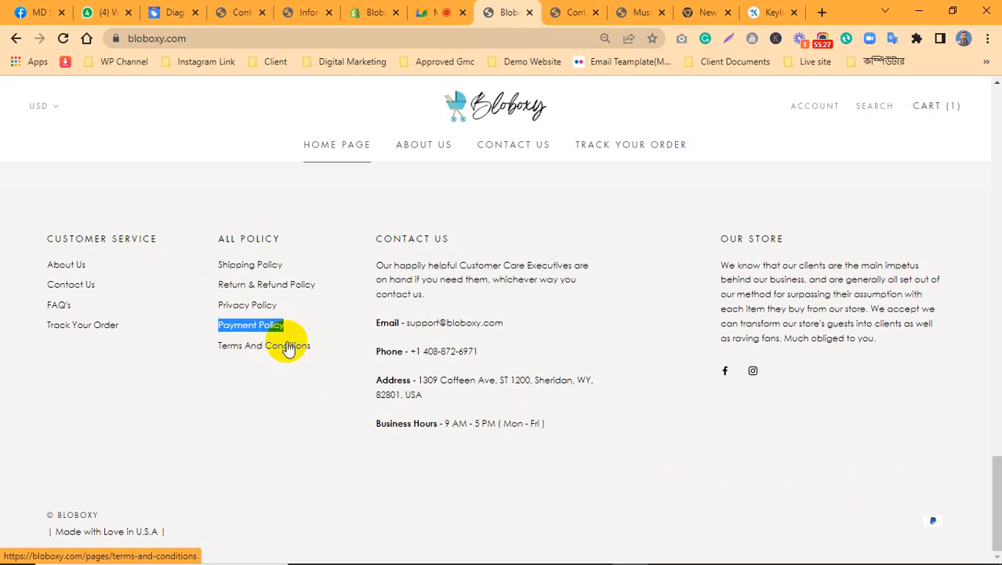
click(201, 386)
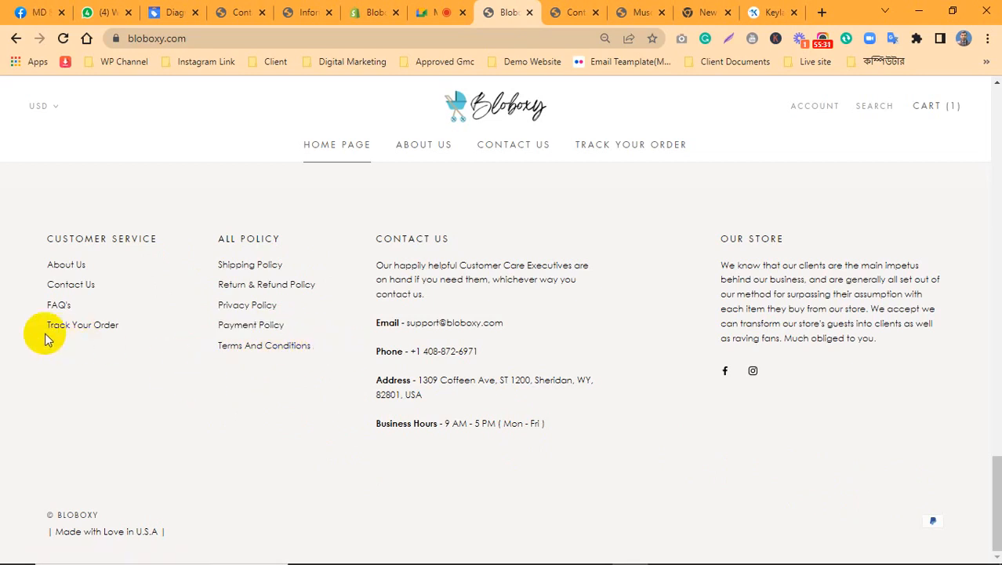
Open the Track Your Order page from the footer, check its tracking number form, and return to the home page
drag(39, 324, 123, 335)
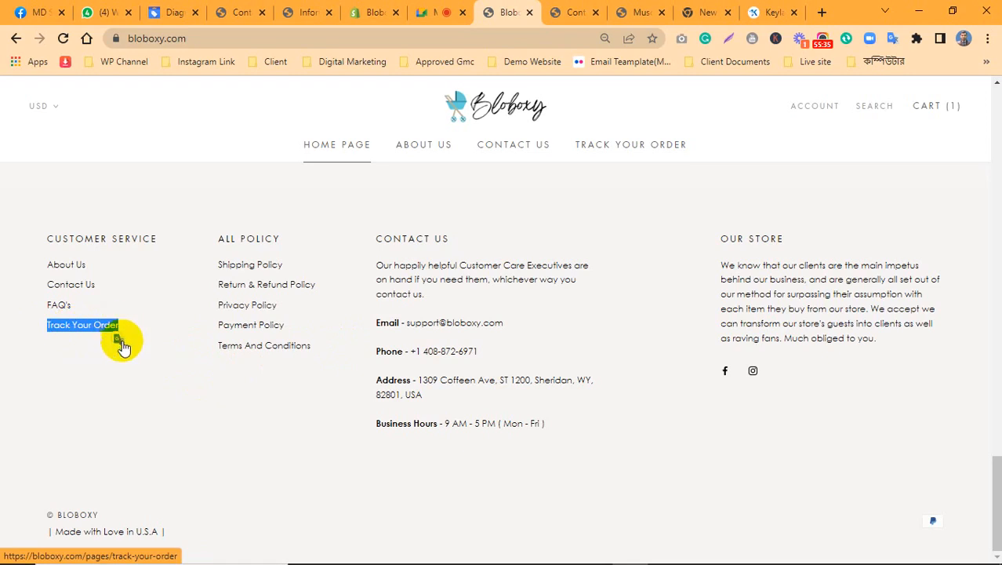
click(129, 346)
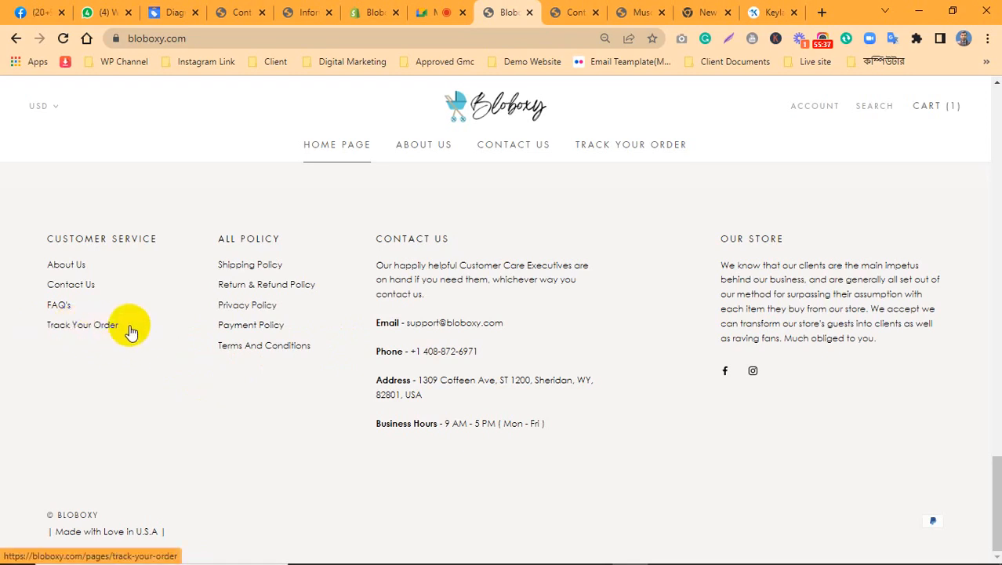
click(63, 330)
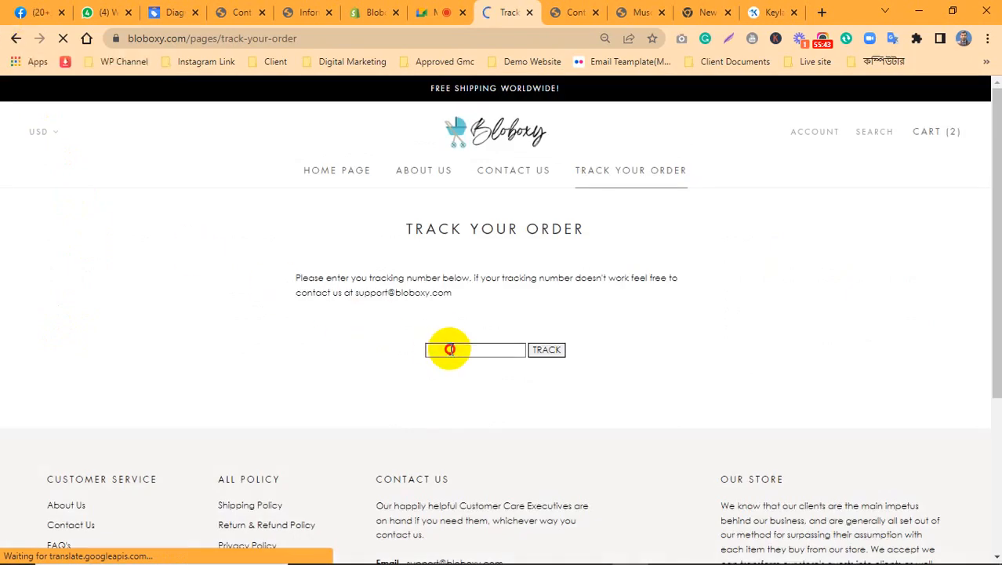
click(558, 360)
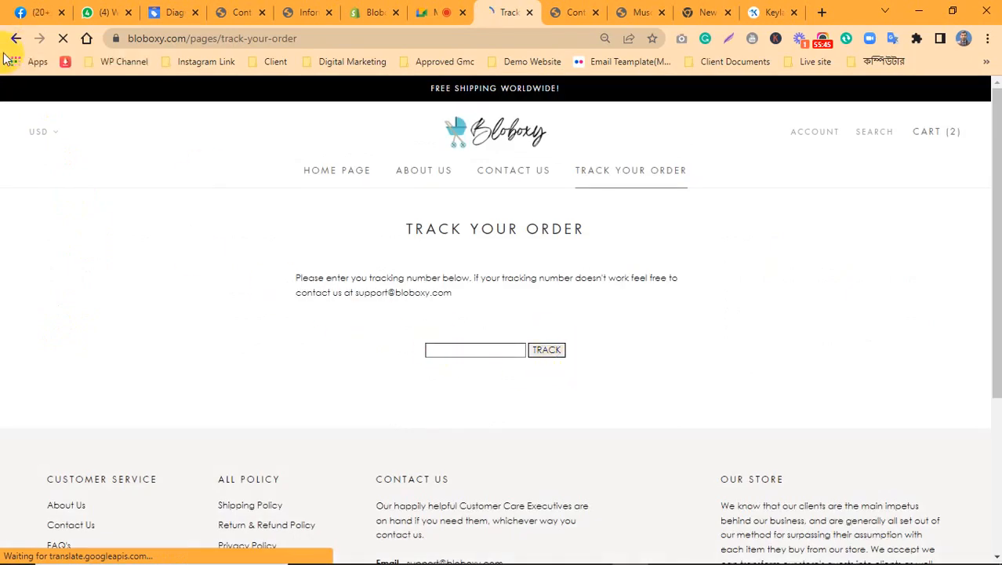
click(14, 39)
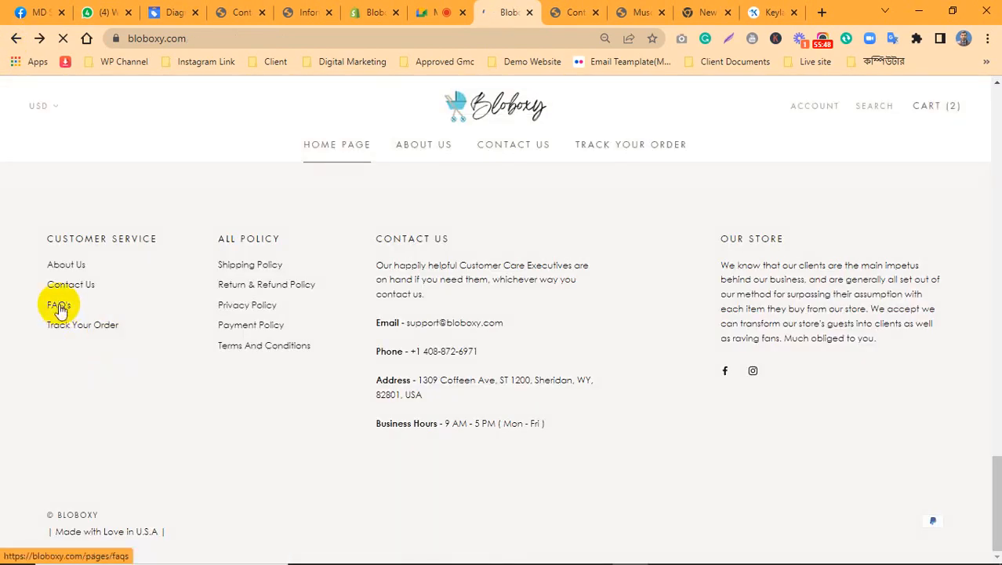
Open the FAQ's page from the footer and skim its questions and answers down to the customer support details
click(55, 306)
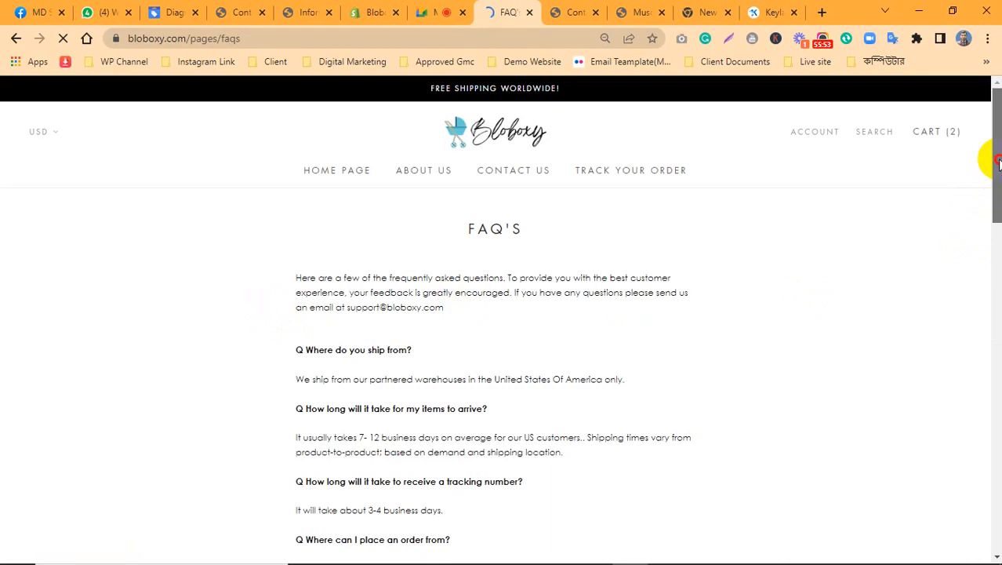
drag(997, 161, 996, 185)
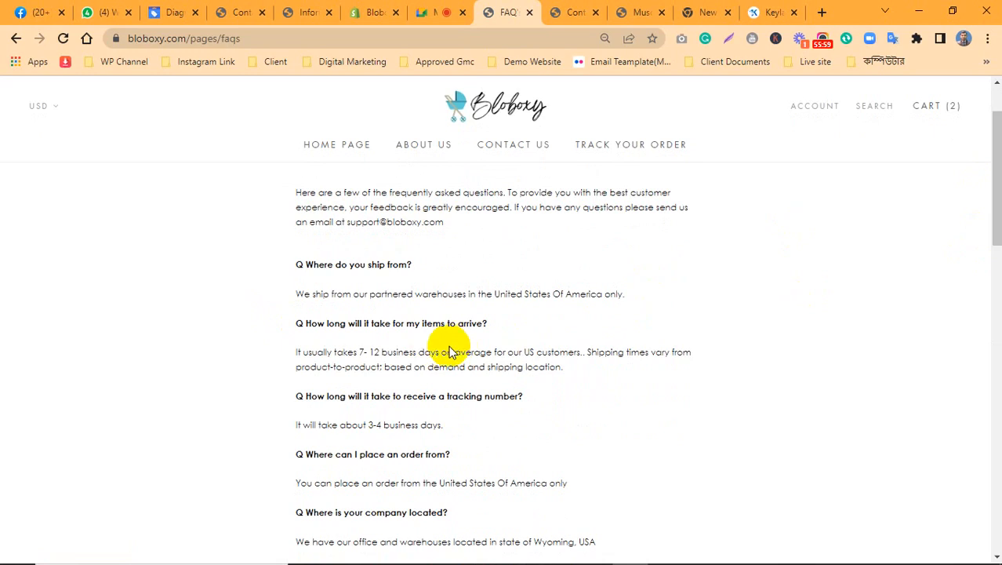
scroll(470, 510, down, 10)
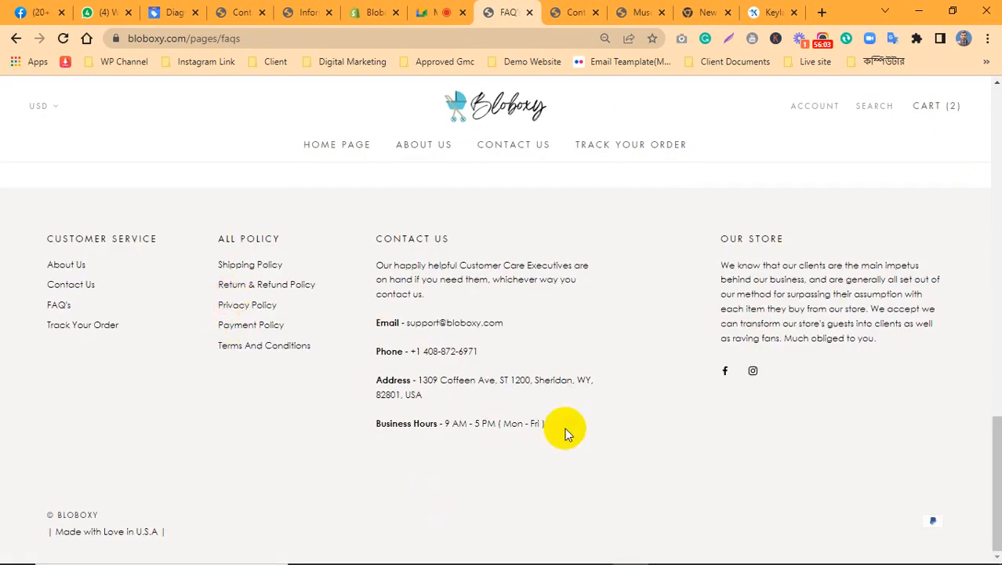
scroll(808, 504, up, 5)
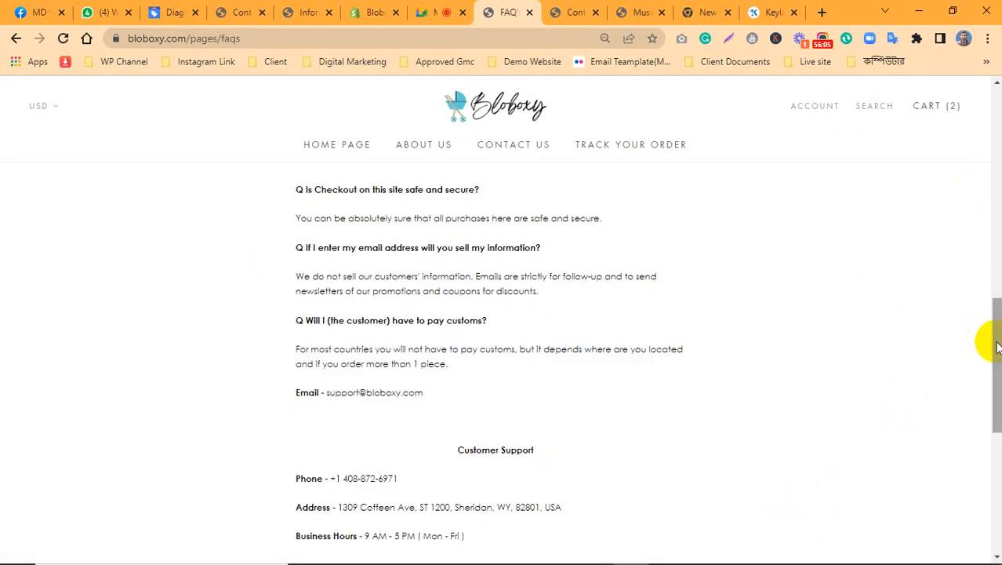
drag(998, 345, 992, 329)
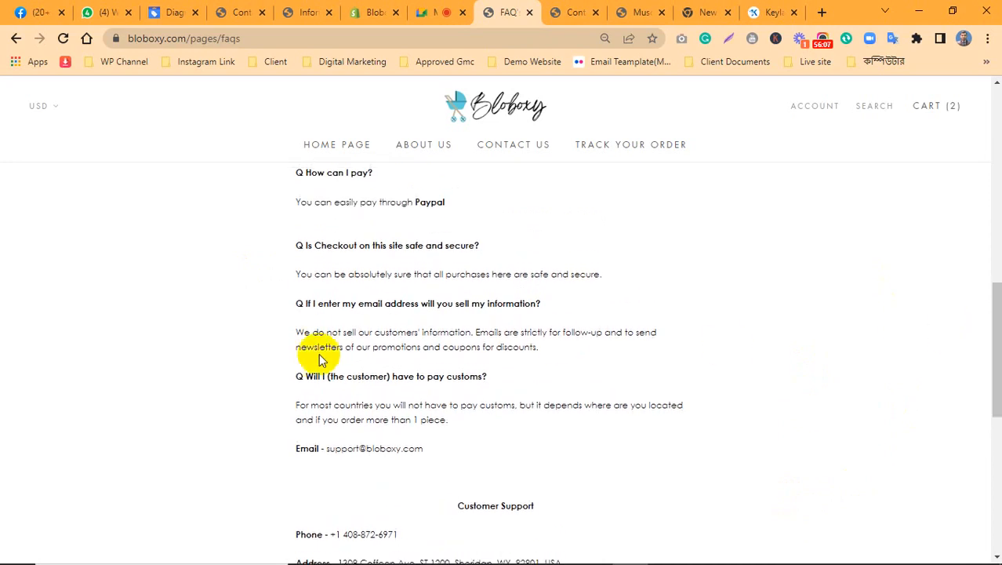
Examine the FAQ answers on selling customer information, order confirmation, the contact email for order problems and the charged currency
drag(296, 332, 538, 347)
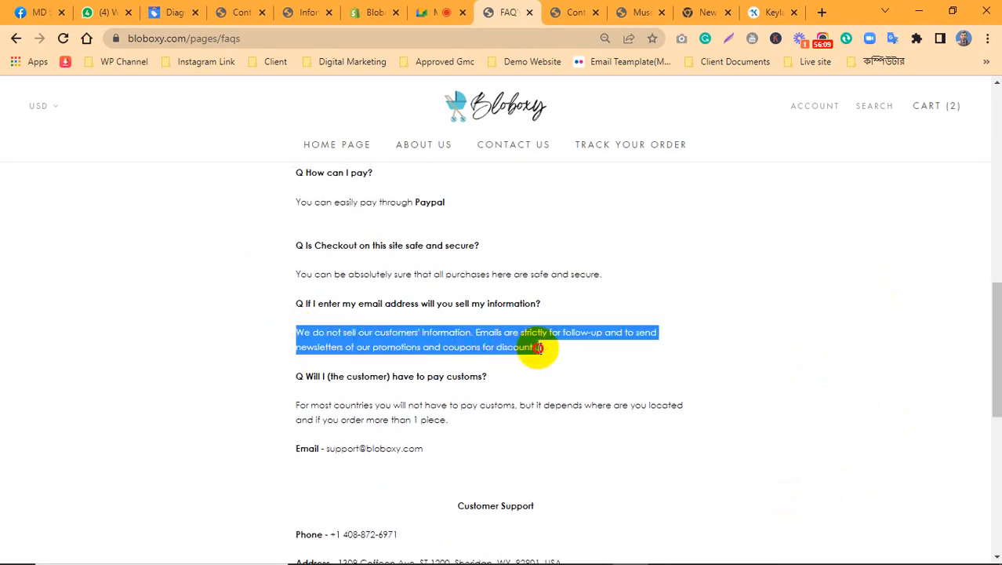
click(573, 390)
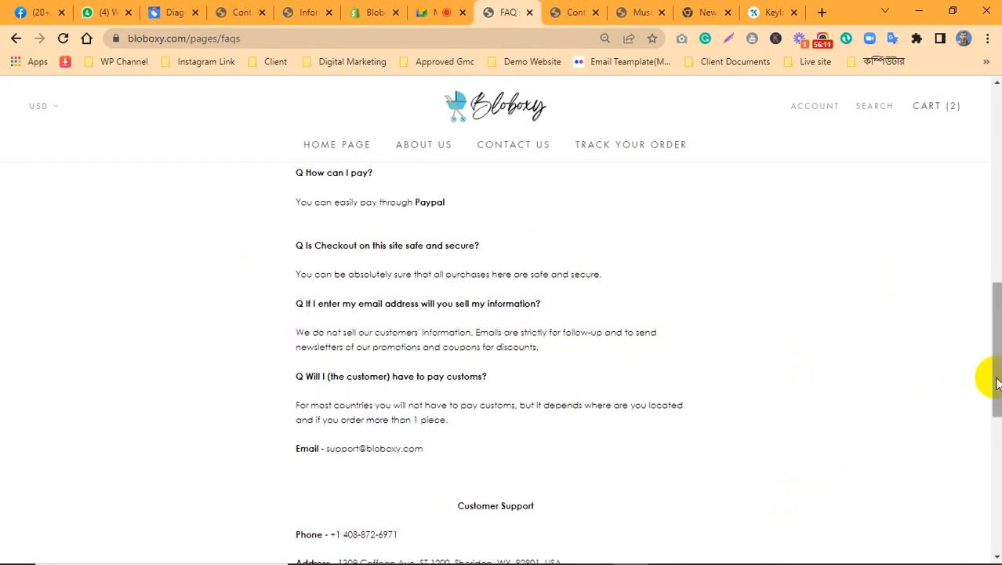
drag(997, 380, 996, 332)
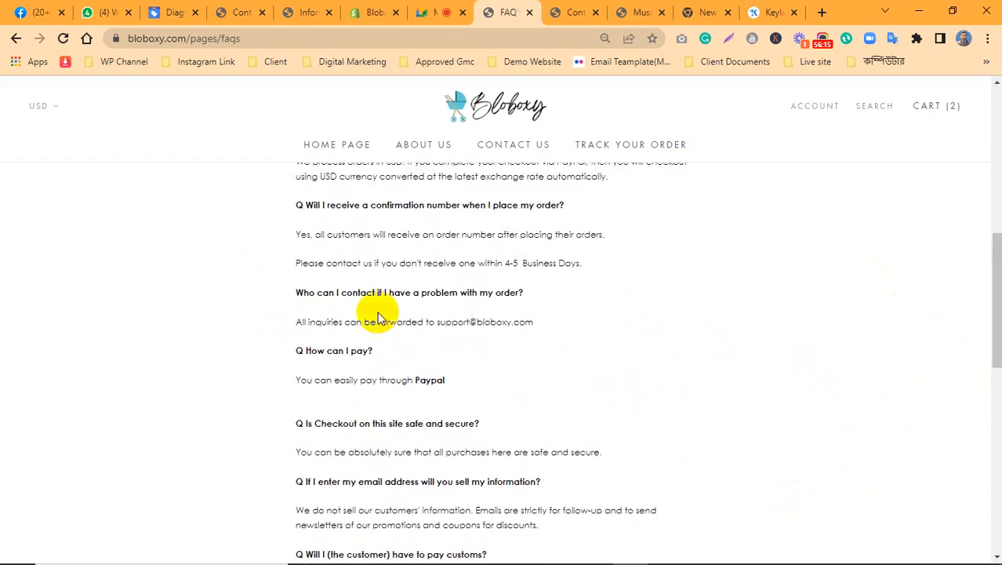
drag(309, 264, 348, 273)
click(349, 273)
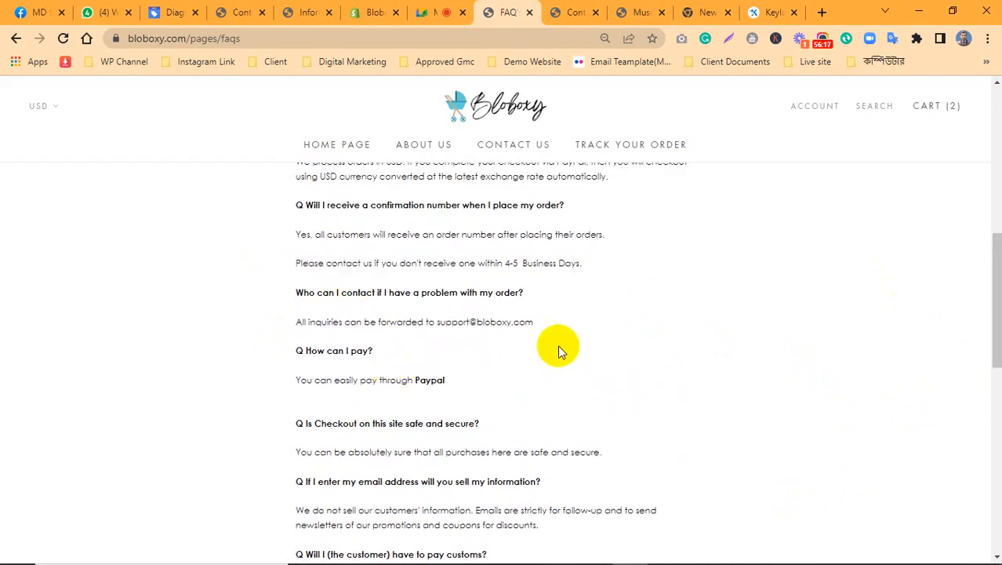
drag(536, 321, 458, 321)
click(498, 370)
drag(996, 332, 982, 275)
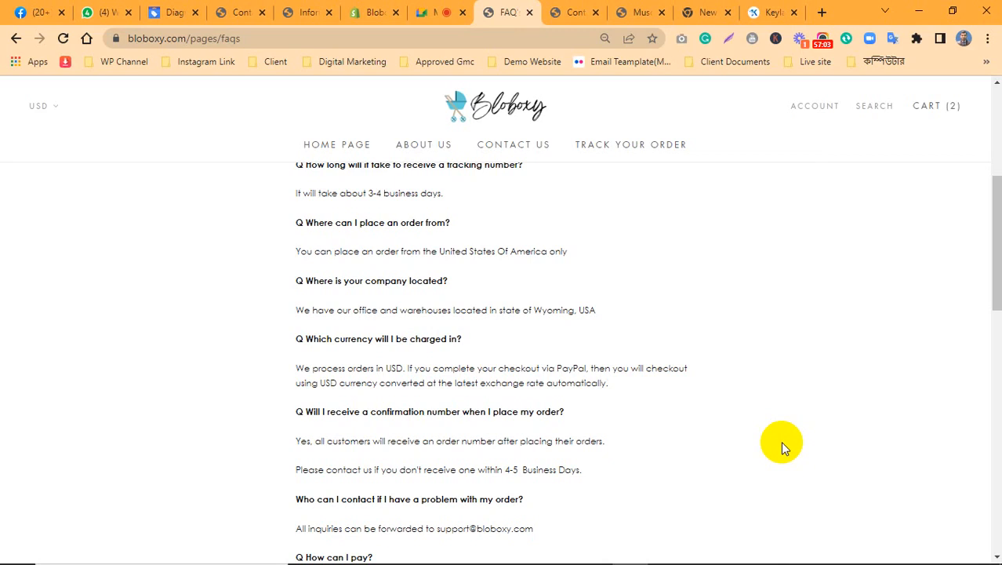
scroll(745, 417, down, 5)
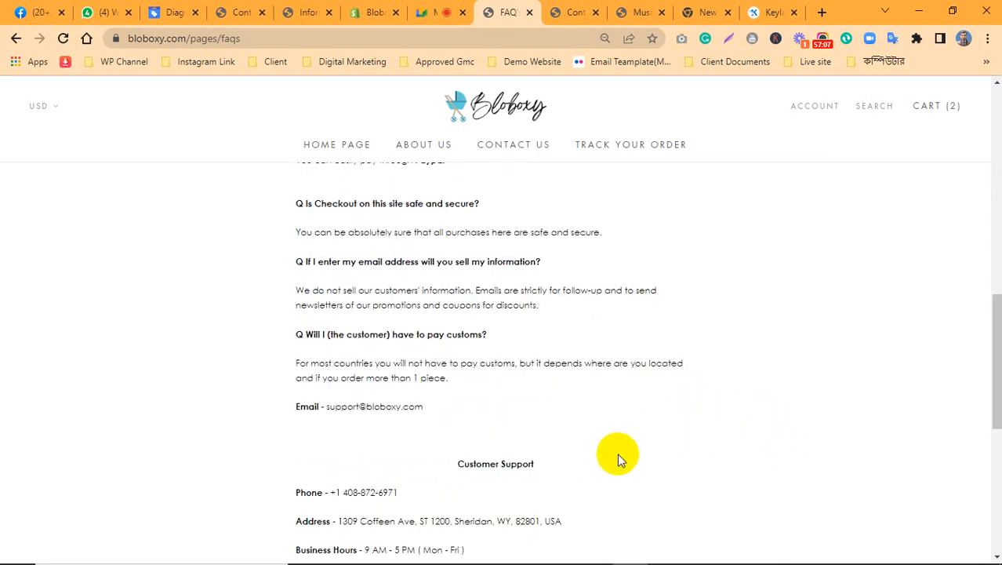
scroll(997, 388, up, 1)
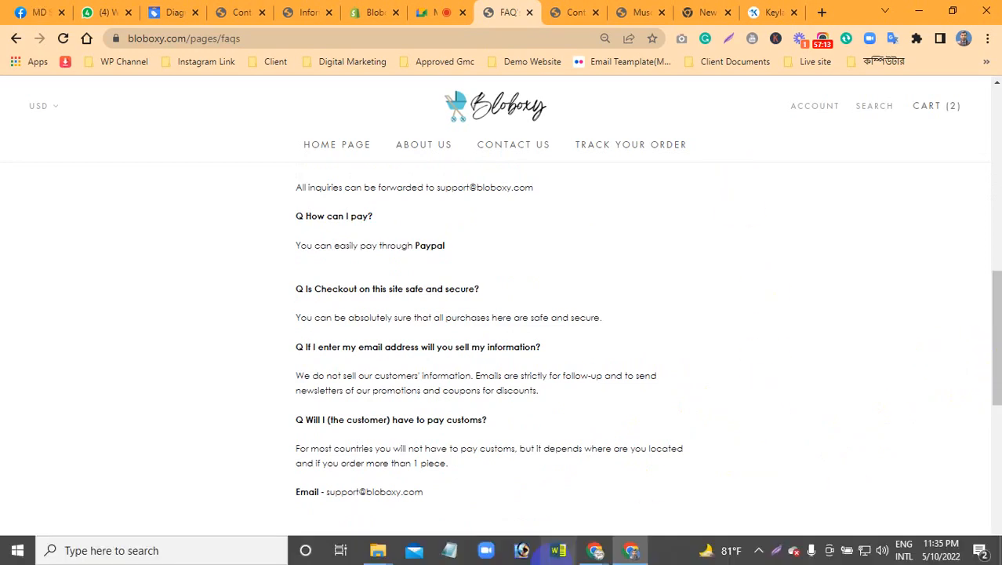
Switch to the Fiverr window, reload the Buyer Requests page, and return to Bloboxy's FAQ's page
mouse_move(608, 555)
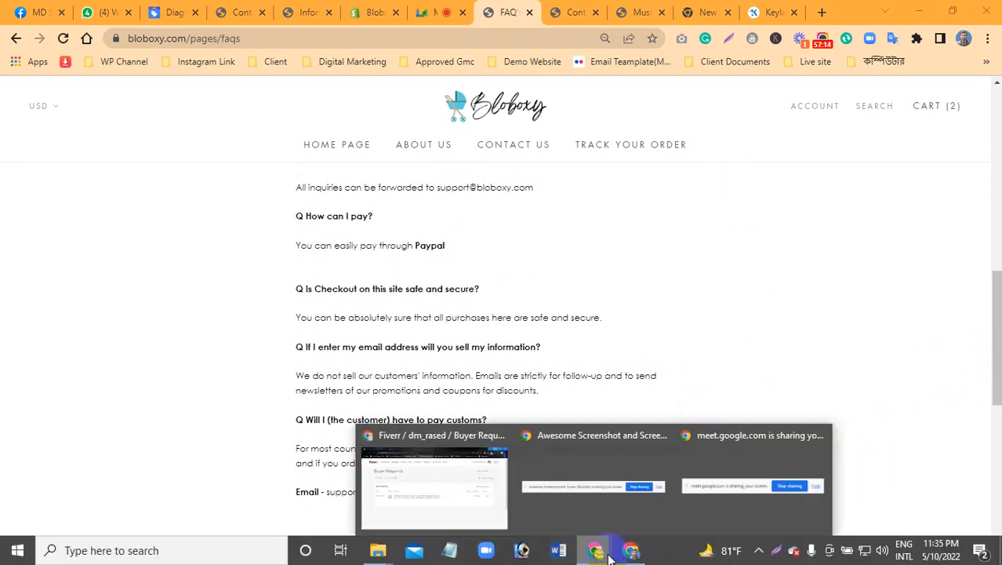
click(469, 500)
click(62, 37)
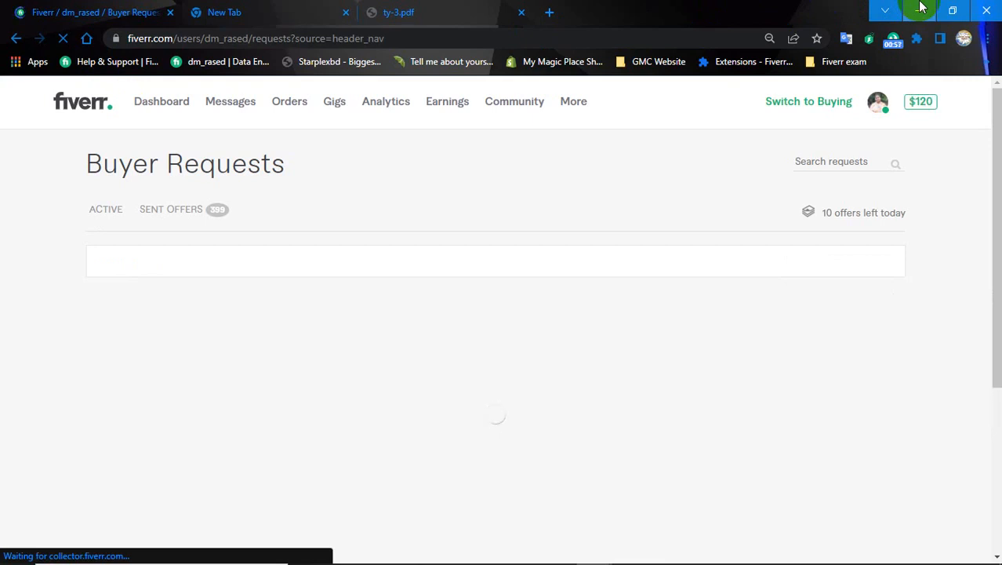
click(919, 9)
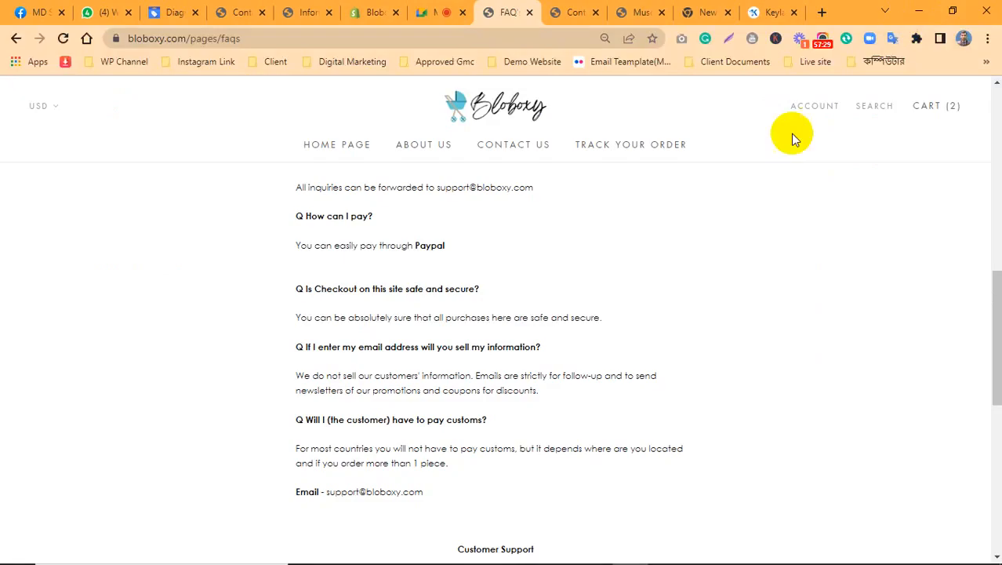
Reread the FAQ question about selling customer information and the question and answer about checkout safety
drag(542, 351, 458, 373)
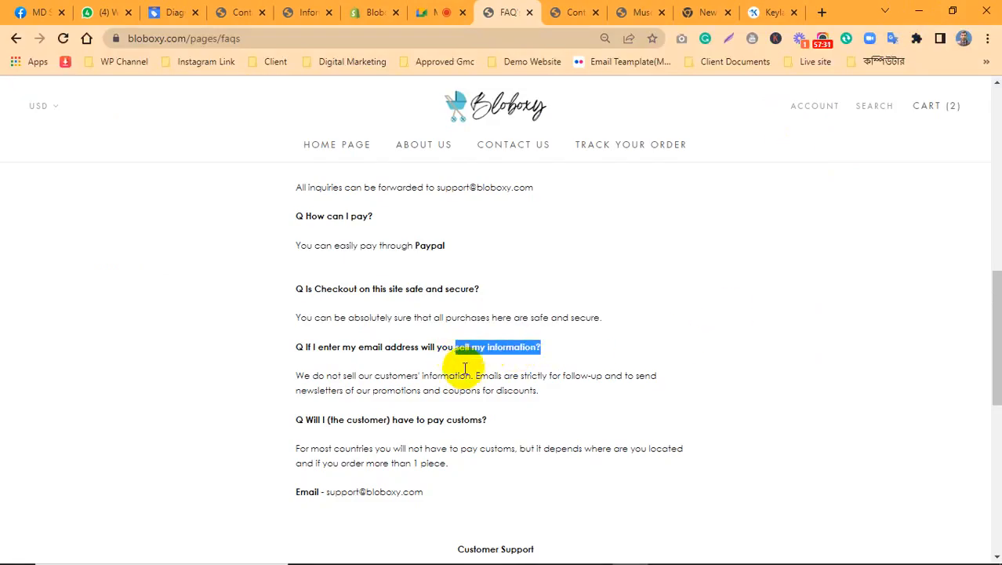
click(462, 372)
drag(480, 290, 315, 289)
click(361, 344)
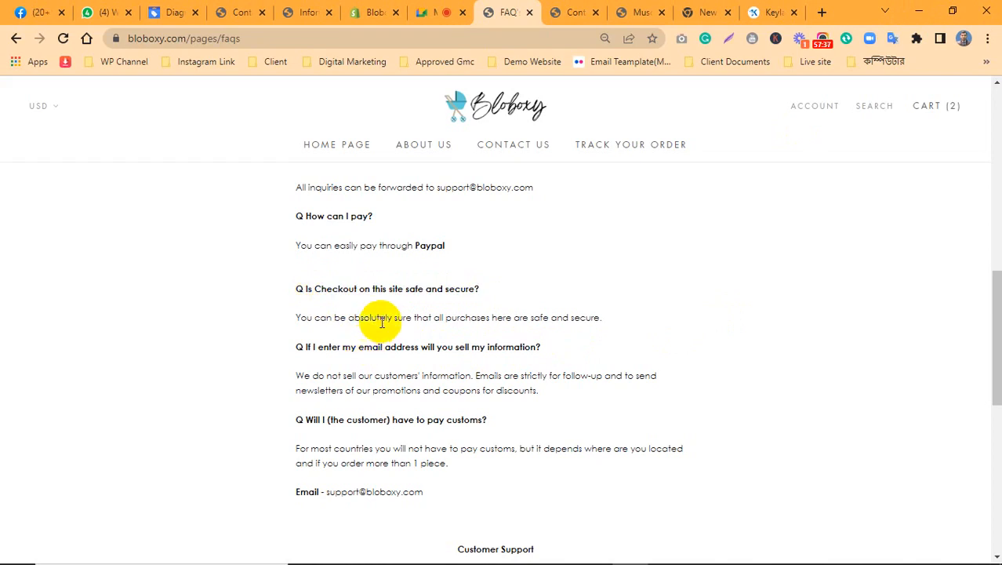
triple_click(381, 320)
click(381, 320)
triple_click(381, 321)
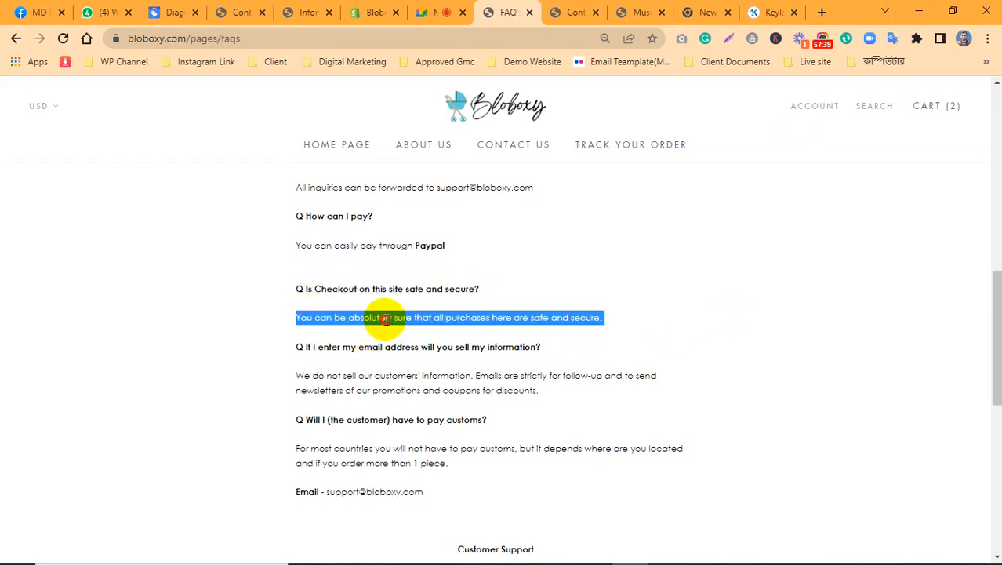
click(394, 320)
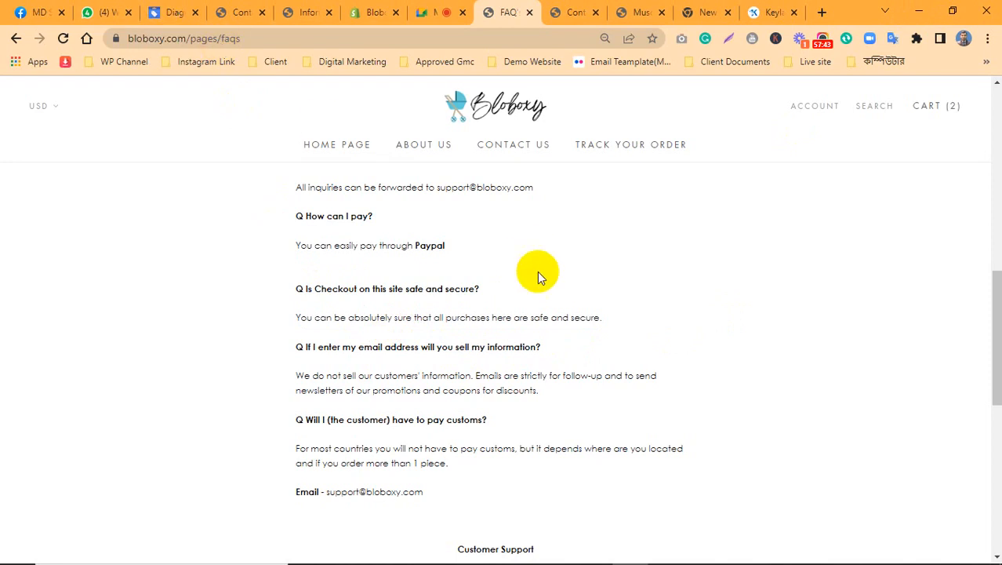
Check the PayPal payment answer against the "Is Checkout on this site safe and secure?" question and its answer
triple_click(430, 244)
click(476, 289)
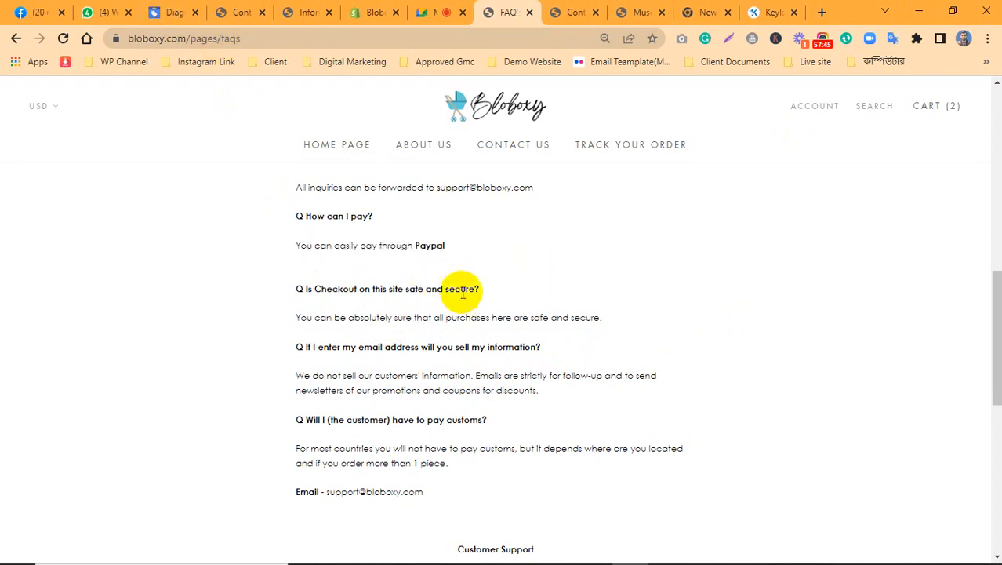
drag(276, 307, 268, 287)
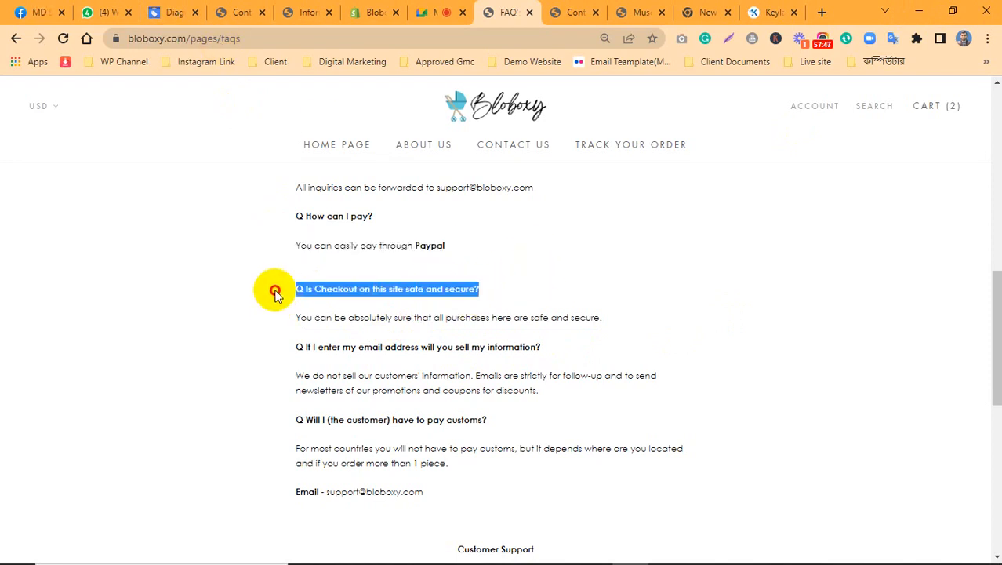
click(396, 324)
drag(635, 324, 527, 317)
Switch to Bloboxy's diagnostics in Google Merchant Center and review the item issues and account issues
click(174, 12)
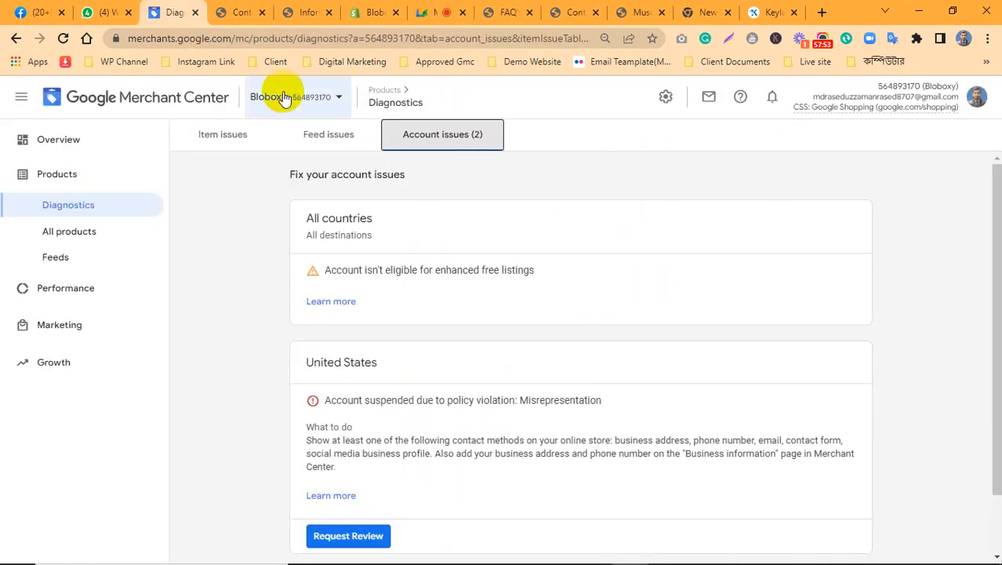
click(235, 145)
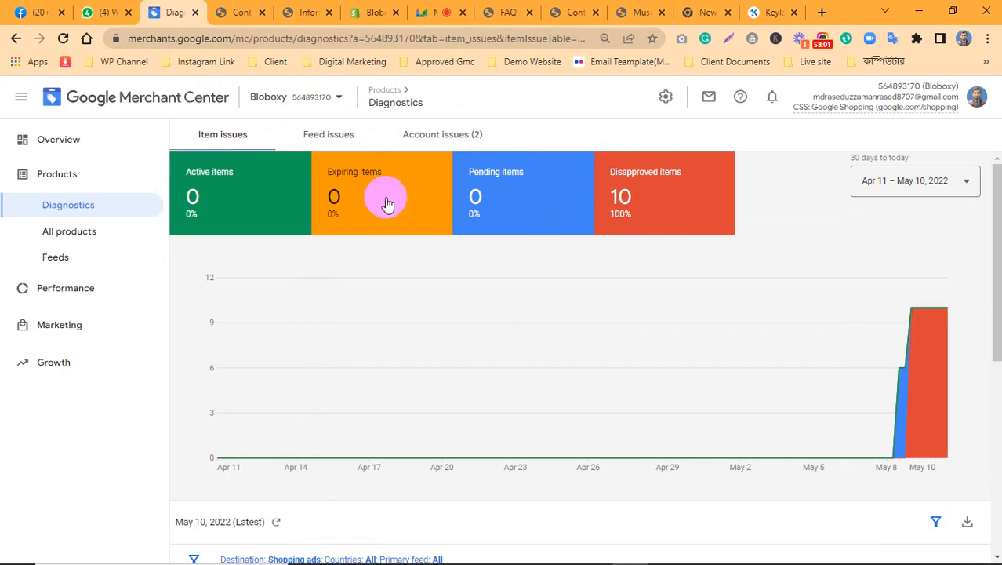
mouse_move(380, 176)
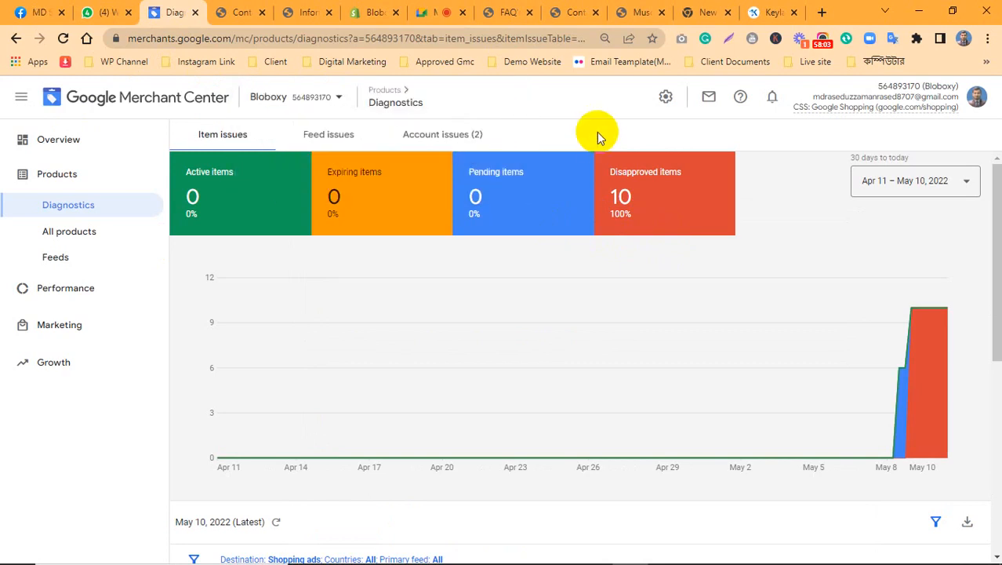
click(433, 148)
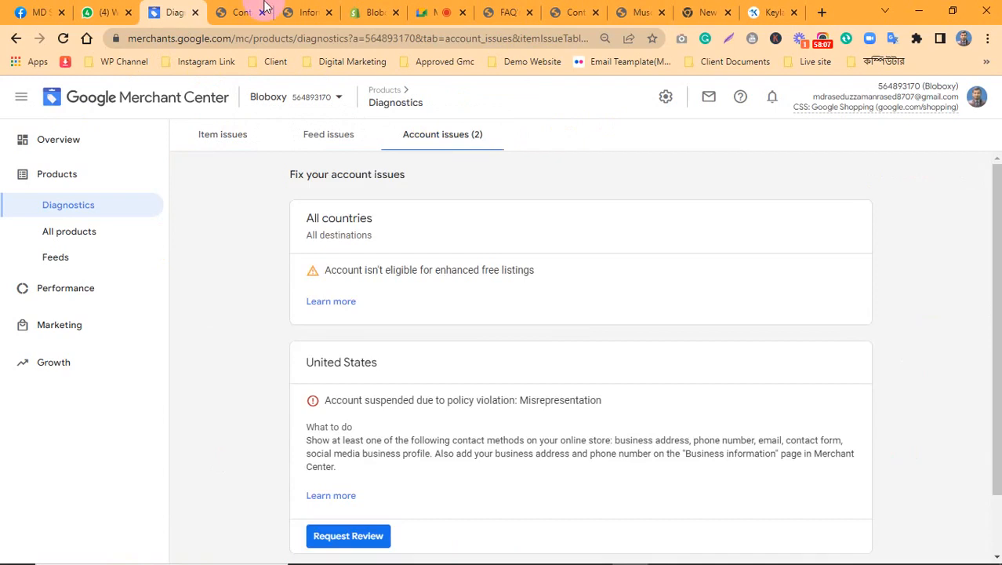
click(232, 8)
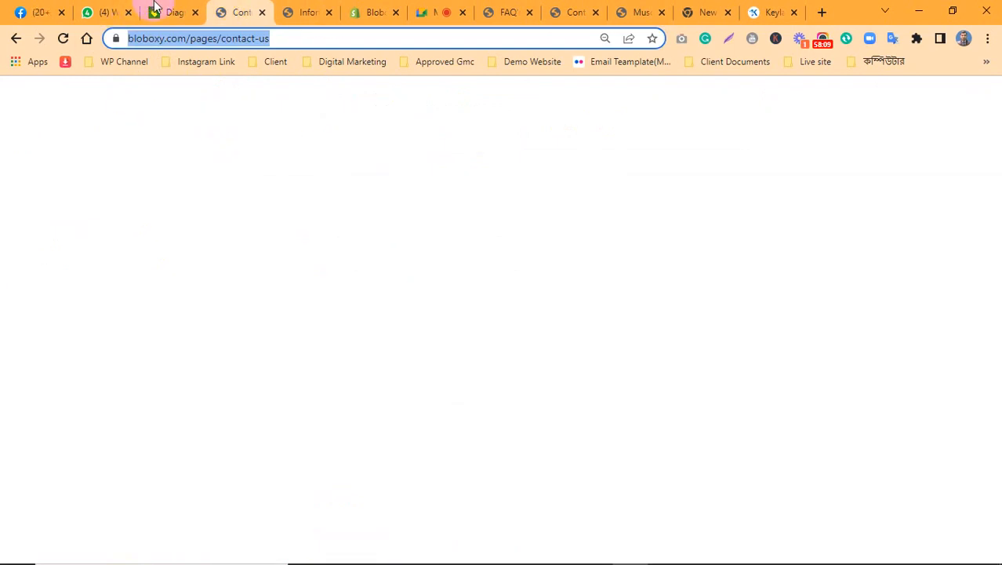
click(157, 12)
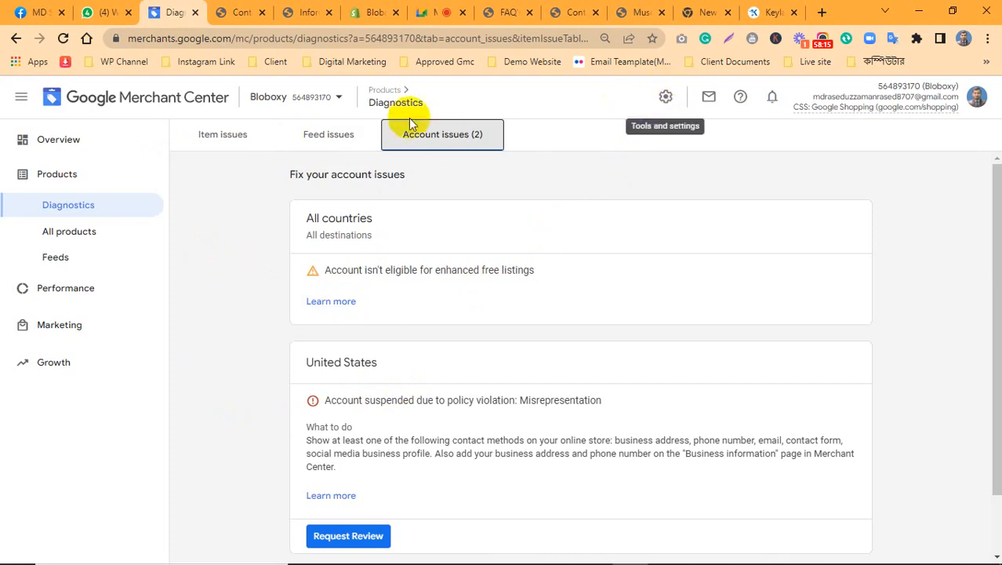
Check the feed issues in Bloboxy's Merchant Center diagnostics
click(232, 135)
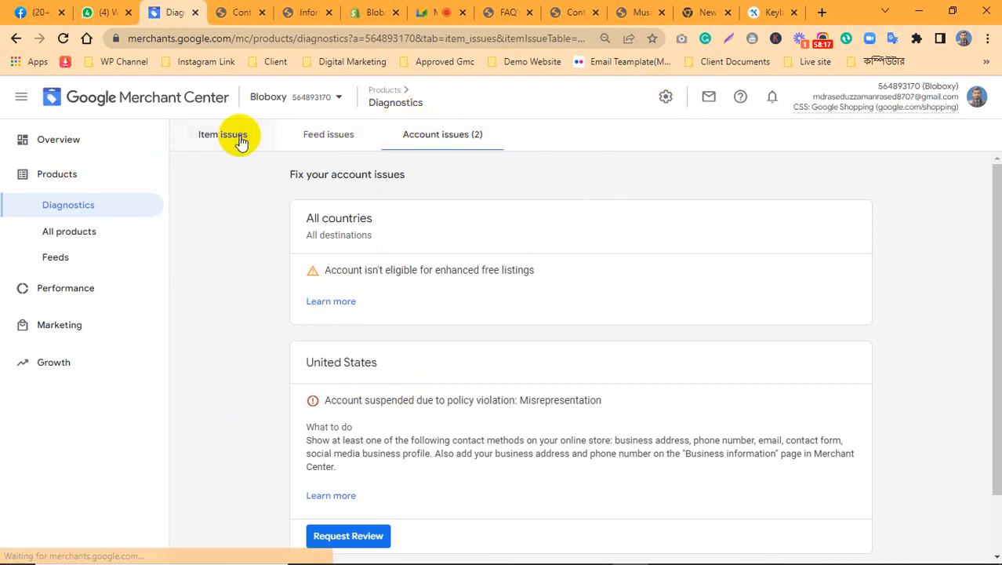
click(330, 140)
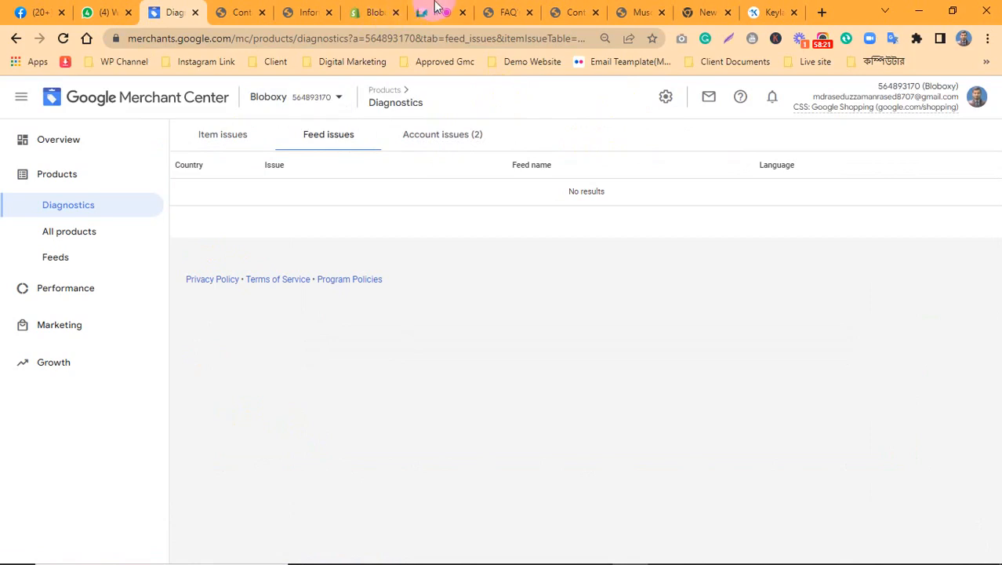
click(697, 12)
click(154, 8)
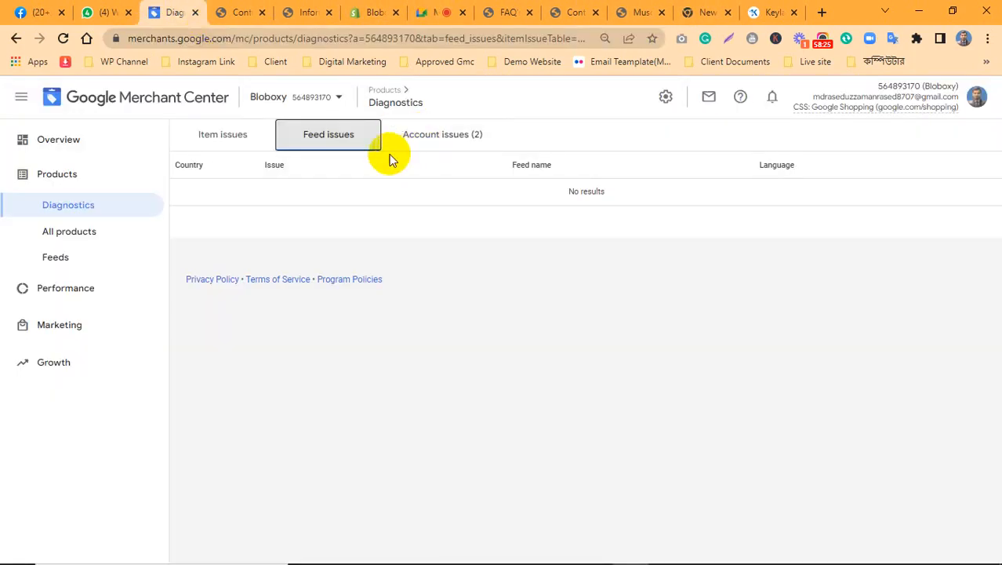
Open Bloboxy's Business information in Merchant Center and examine the verification phone number and customer service contact
click(665, 100)
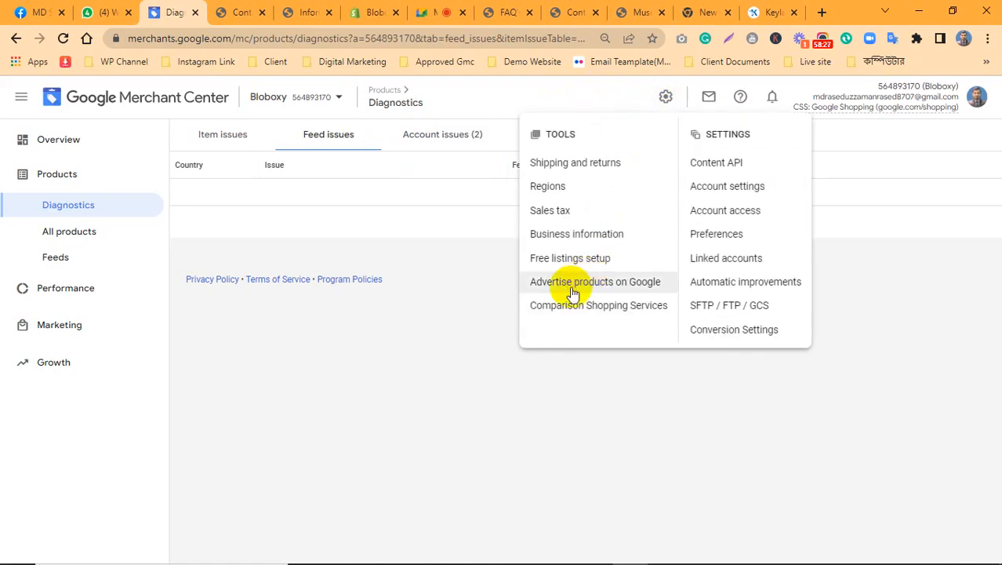
click(573, 240)
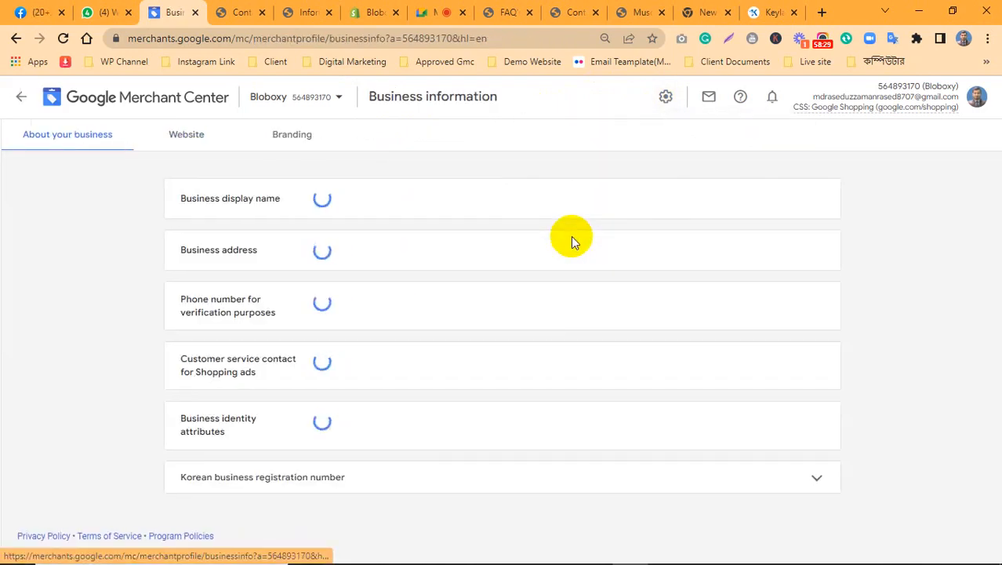
scroll(991, 228, down, 5)
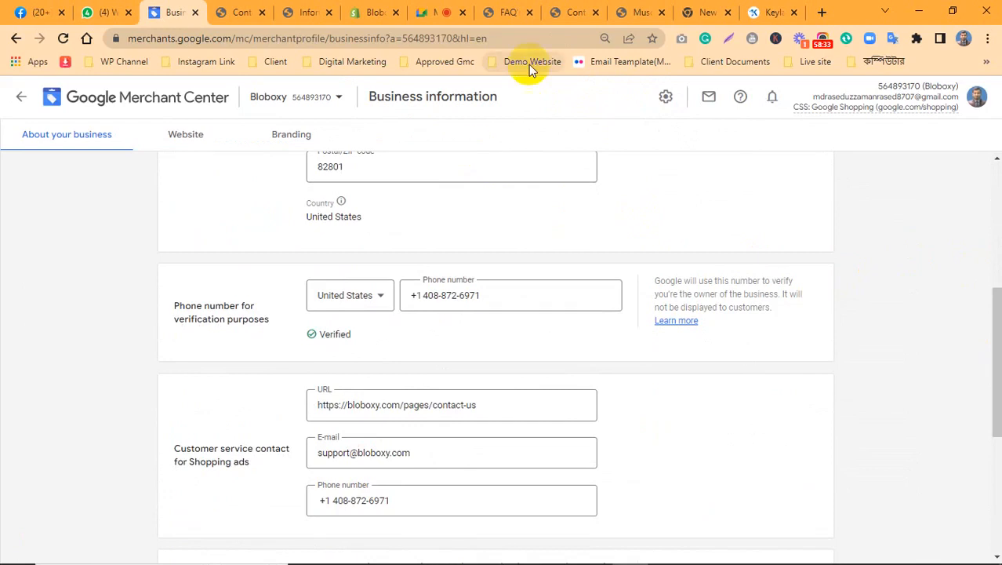
Compare the phone number in the Keylare website's footer with Bloboxy's customer service contact details in Merchant Center
click(704, 12)
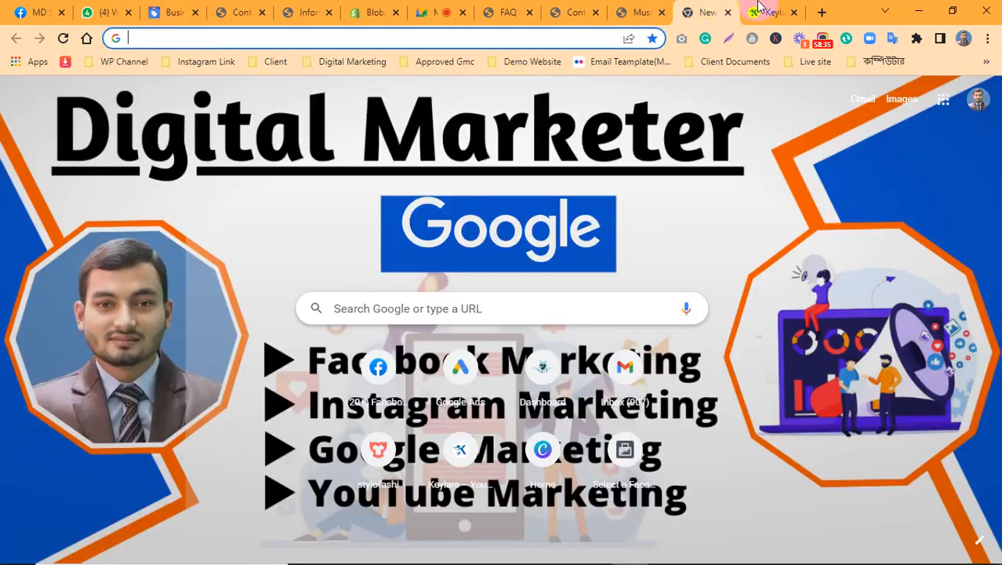
click(758, 7)
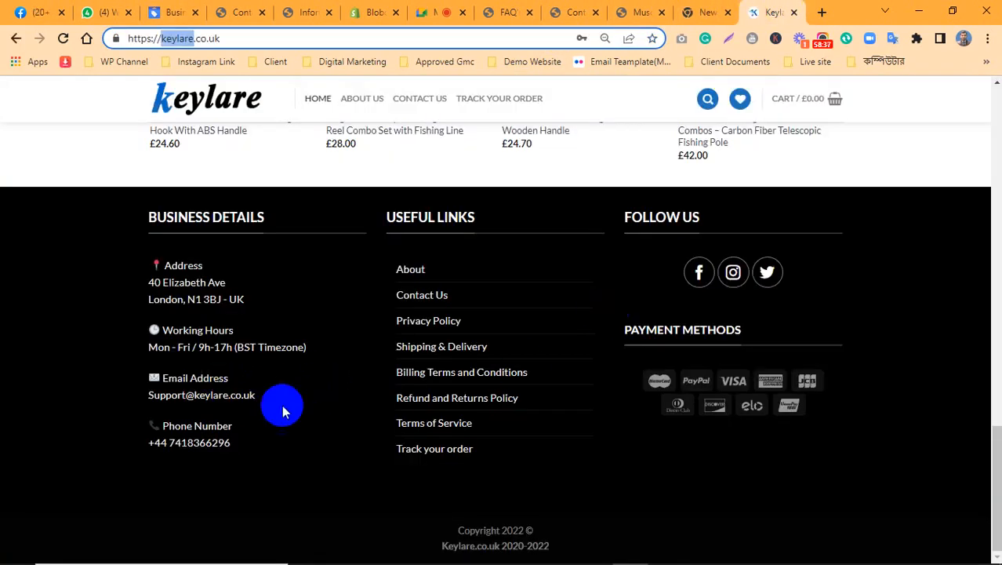
drag(234, 444, 152, 459)
click(172, 12)
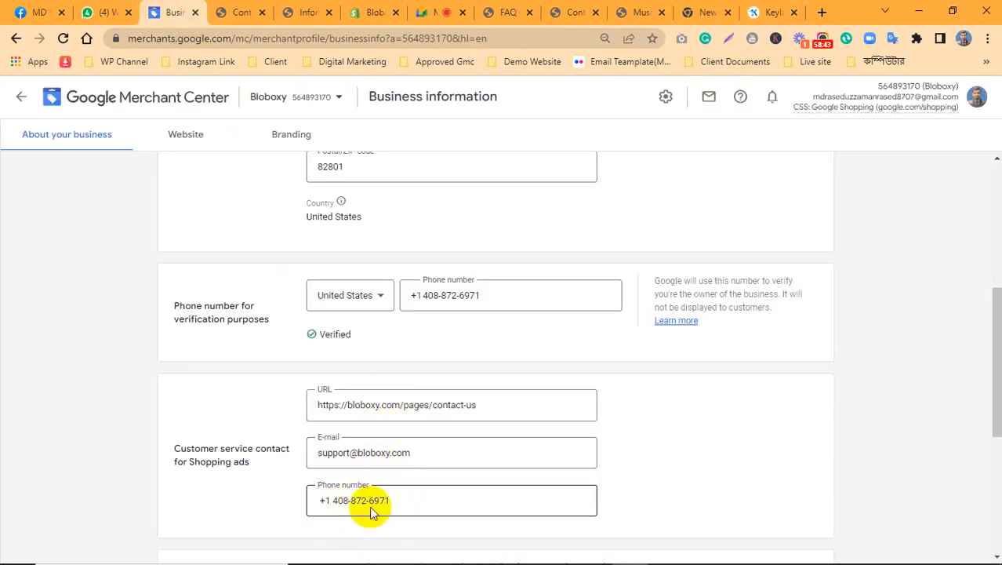
drag(991, 320, 997, 387)
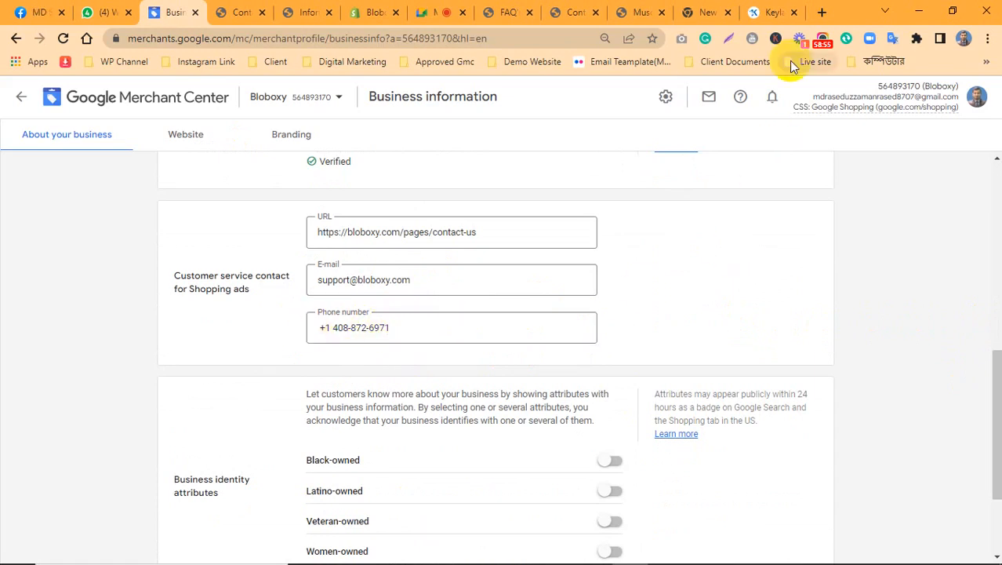
Return to the Keylare website and recheck the phone number under Business Details in the footer
click(775, 14)
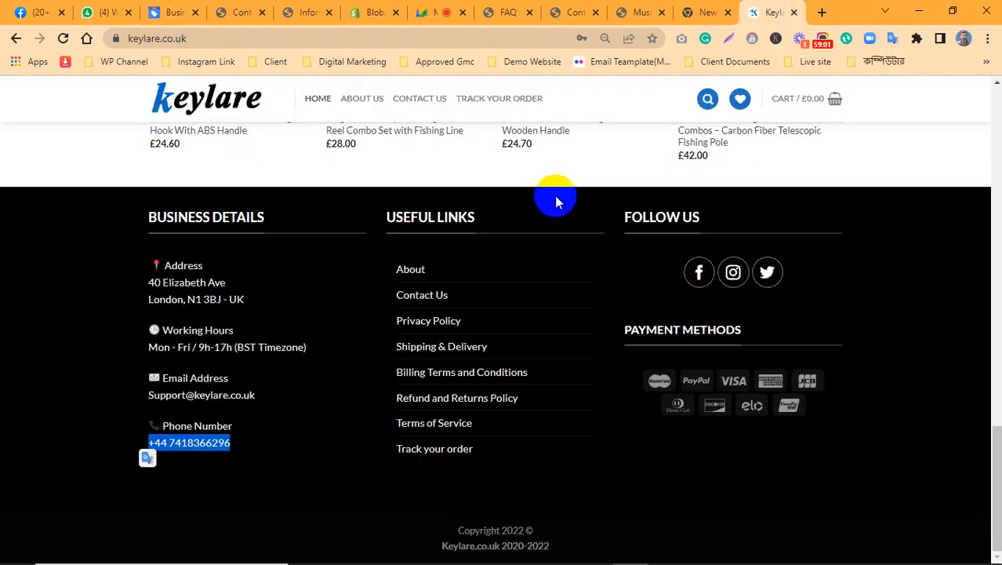
click(264, 448)
drag(263, 448, 152, 456)
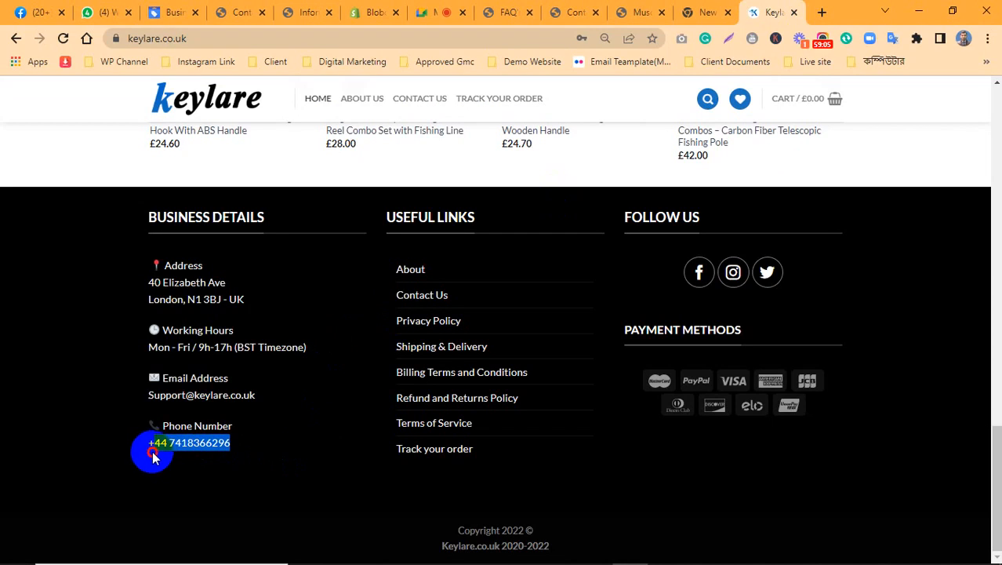
click(184, 465)
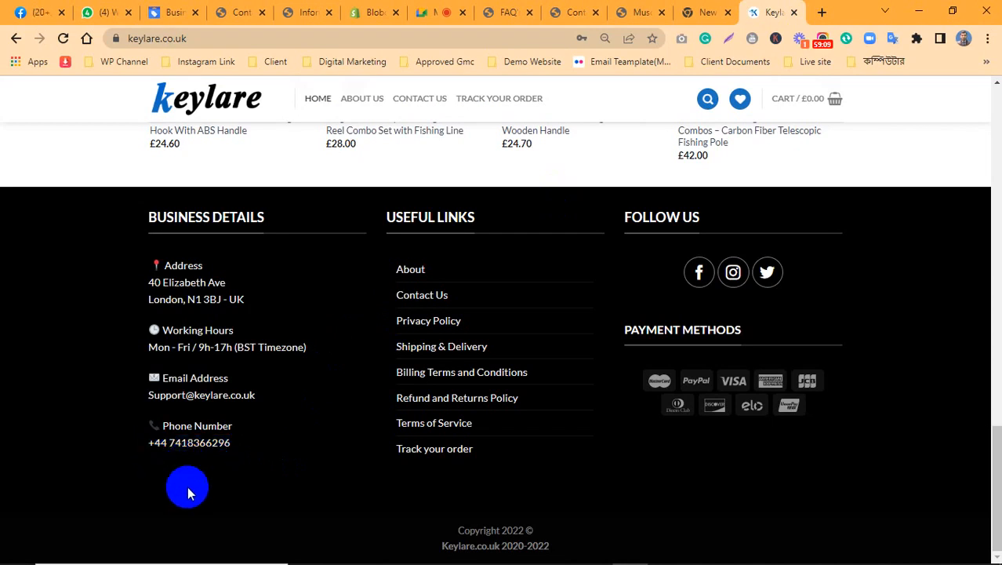
Check the customer service phone number against the verification phone number in Bloboxy's Business information, and return to the Keylare website
click(169, 12)
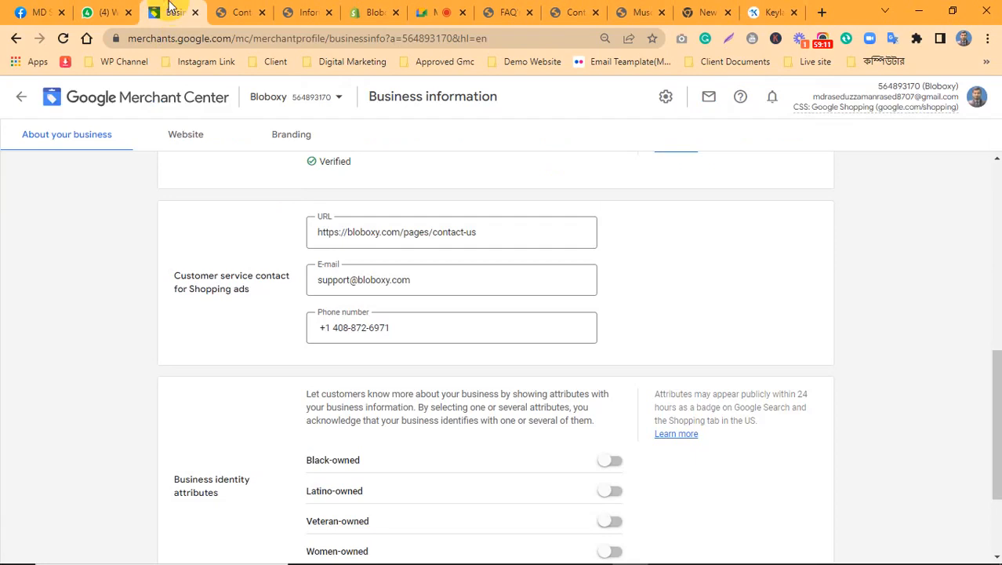
double_click(369, 329)
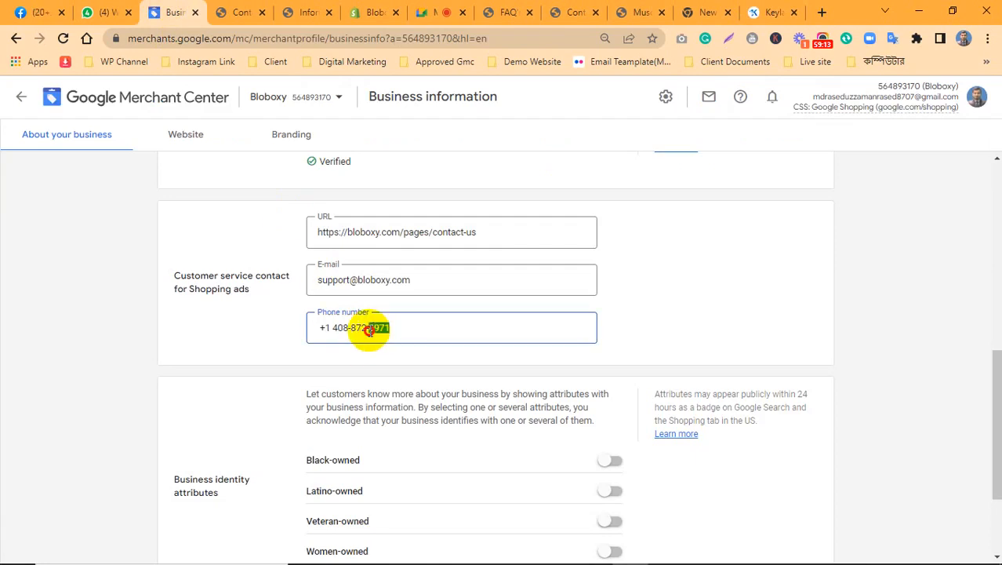
click(408, 327)
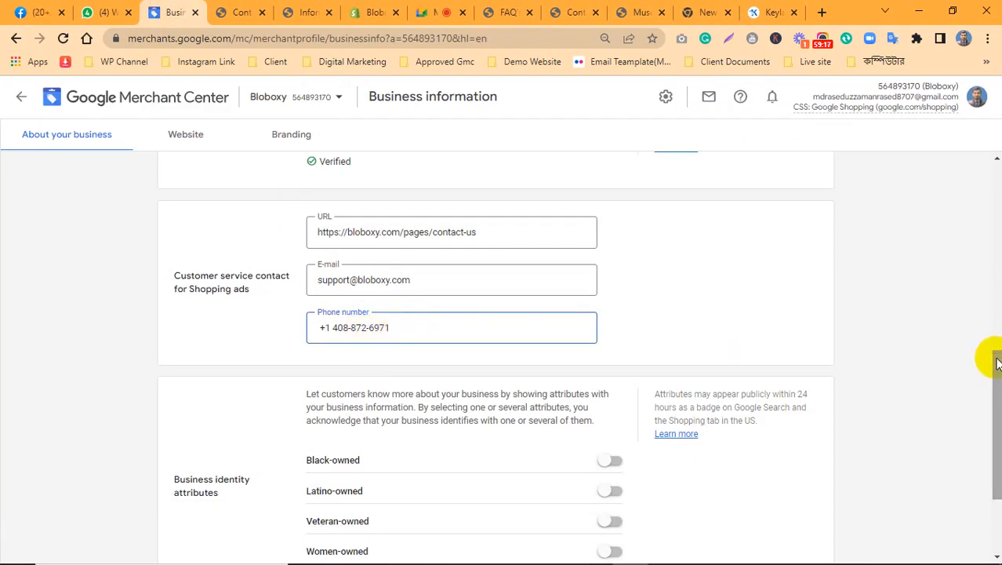
drag(987, 348, 986, 298)
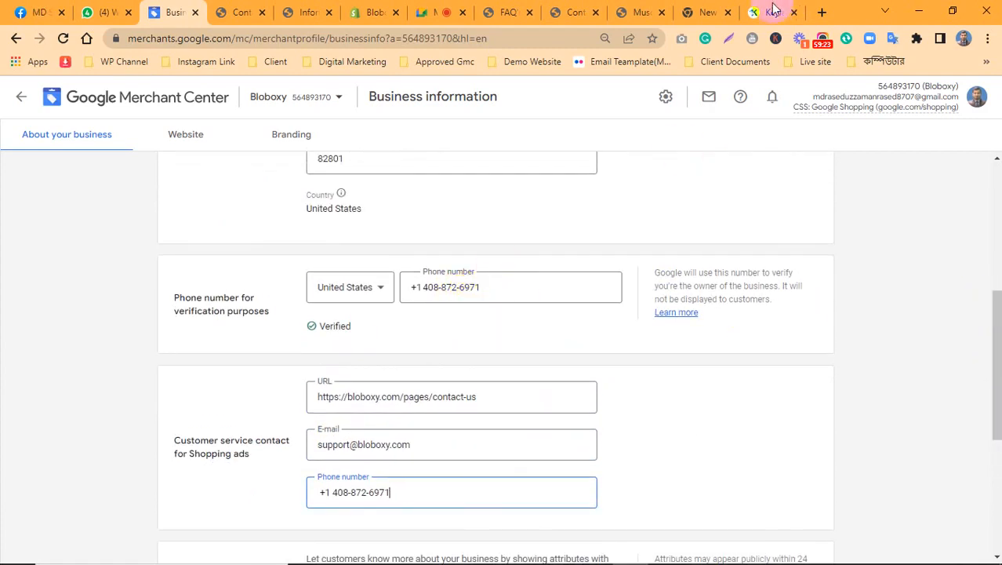
click(772, 12)
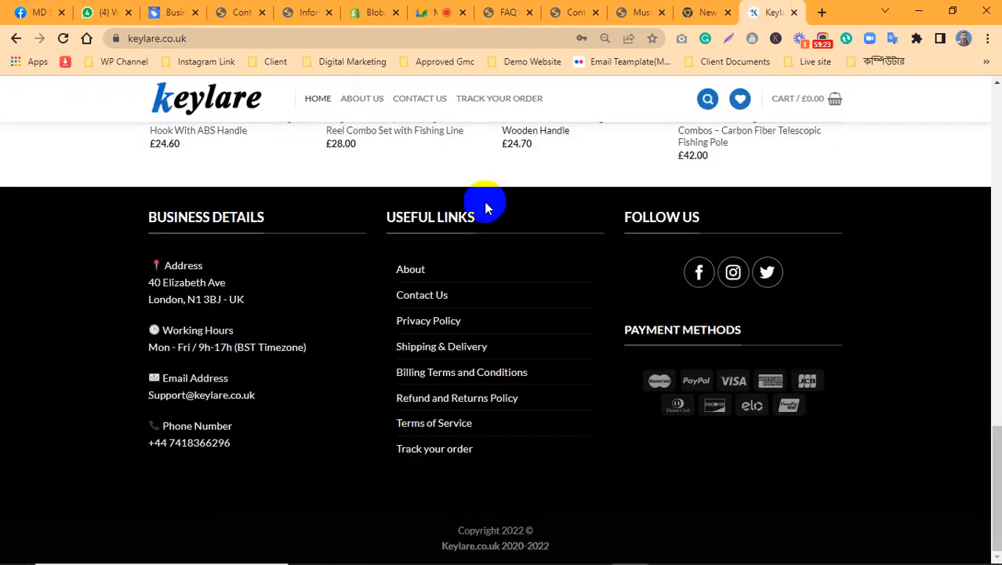
Examine the phone number under Business Details in the Keylare website footer by highlighting it
click(234, 455)
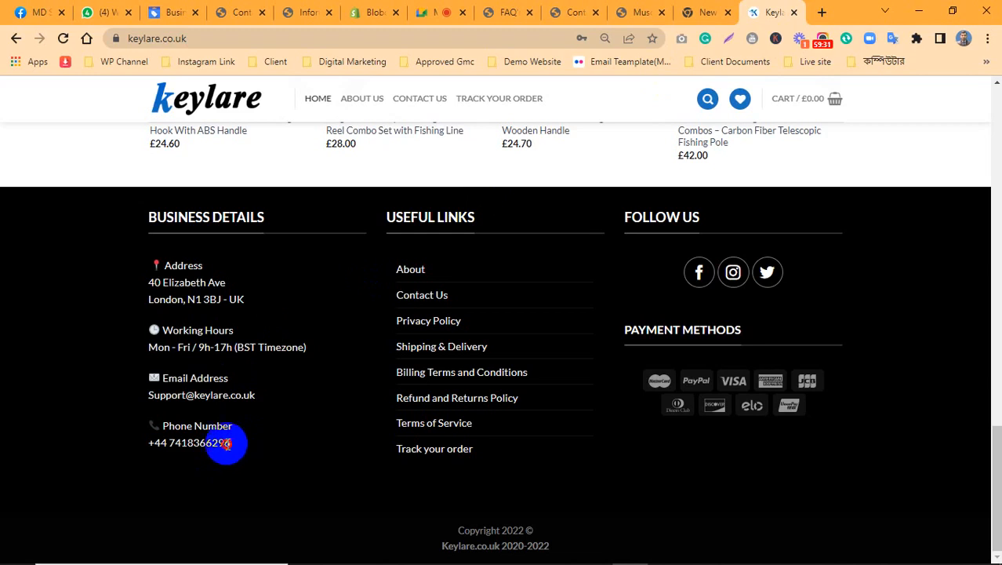
drag(227, 443, 168, 447)
drag(239, 452, 151, 459)
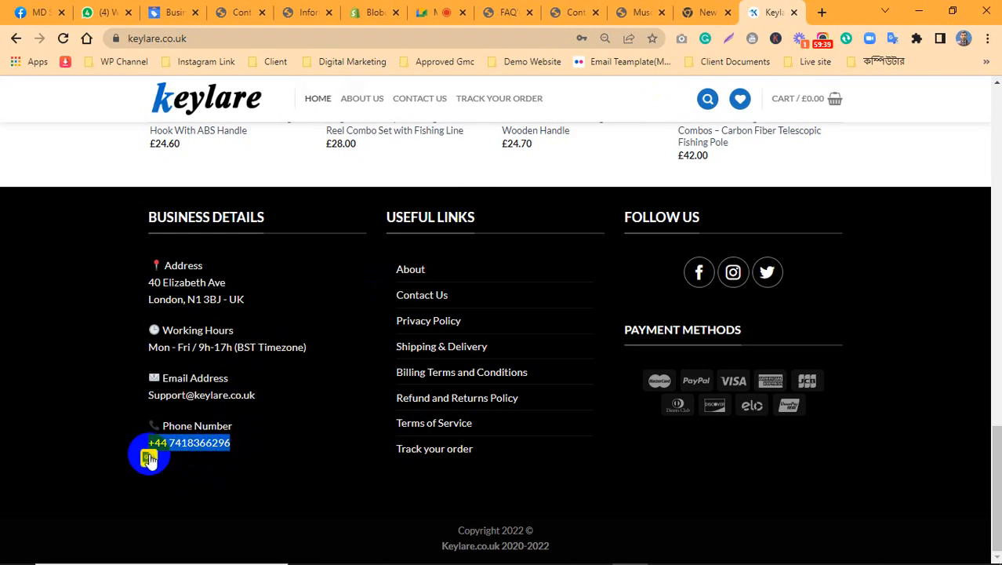
click(156, 459)
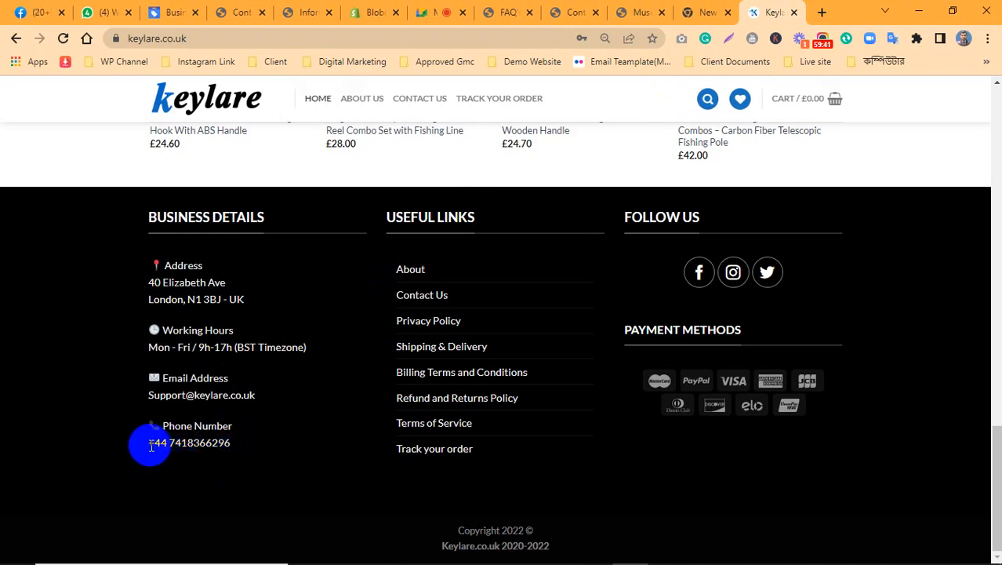
drag(151, 444, 227, 461)
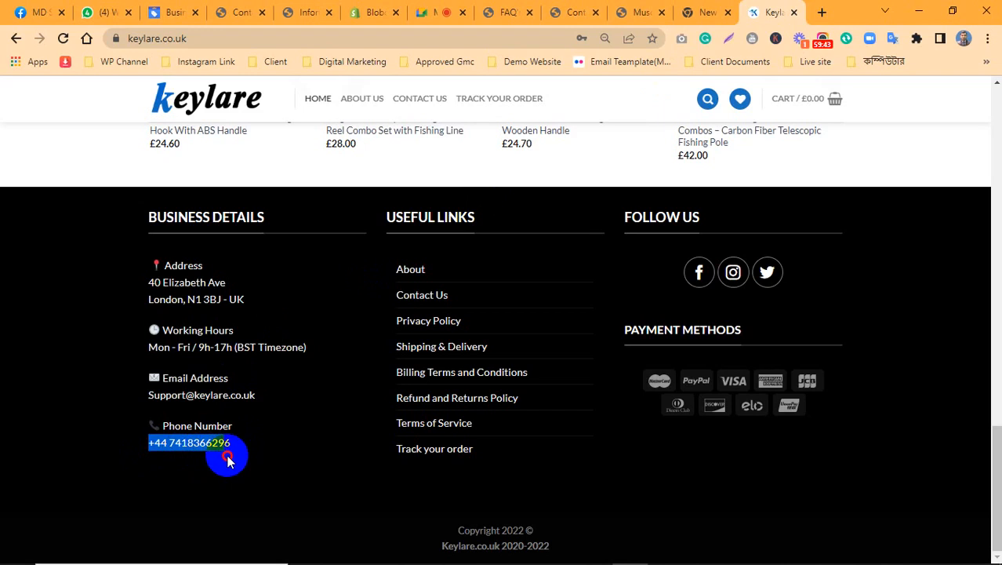
click(188, 474)
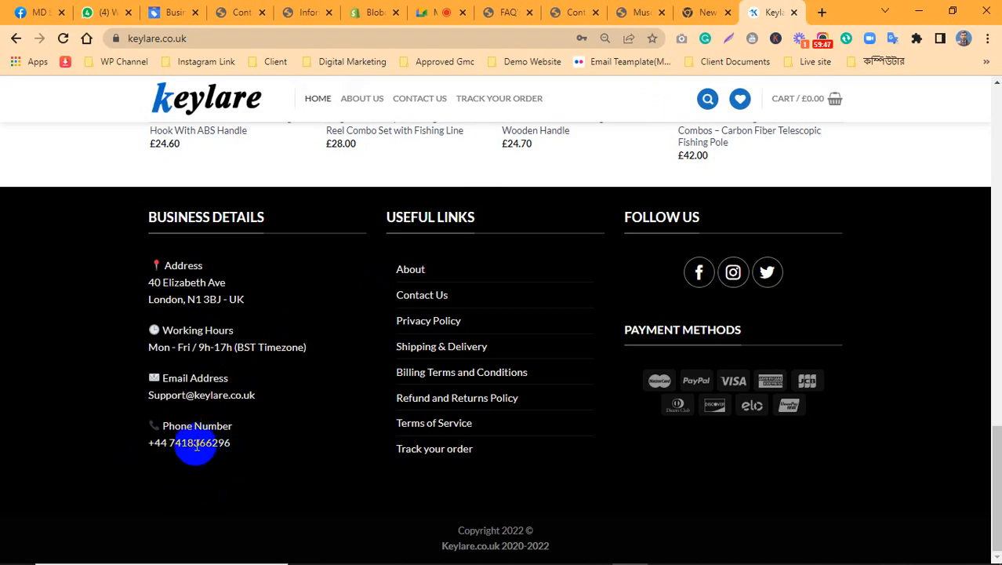
double_click(196, 444)
click(196, 445)
drag(238, 445, 221, 442)
drag(188, 444, 149, 444)
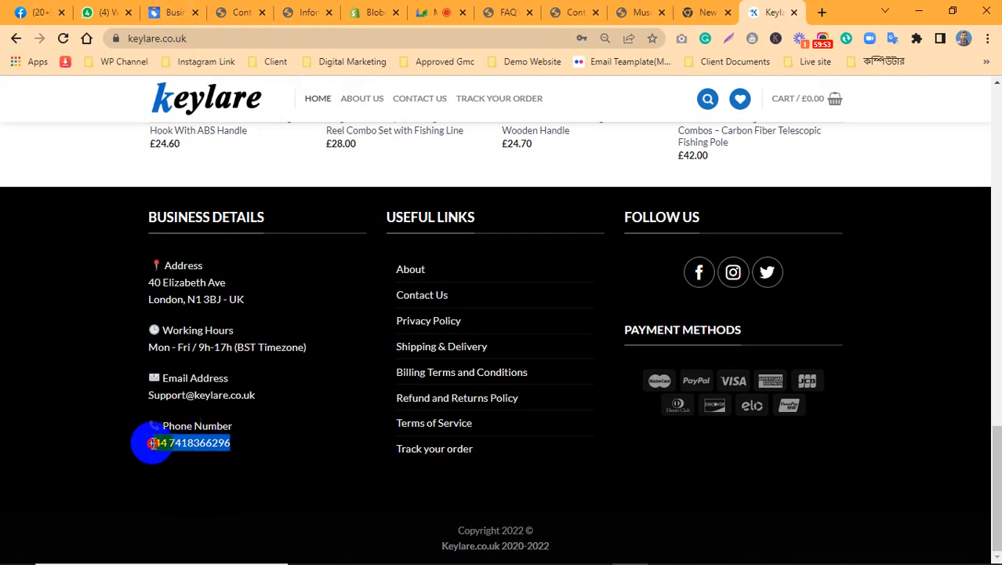
click(213, 463)
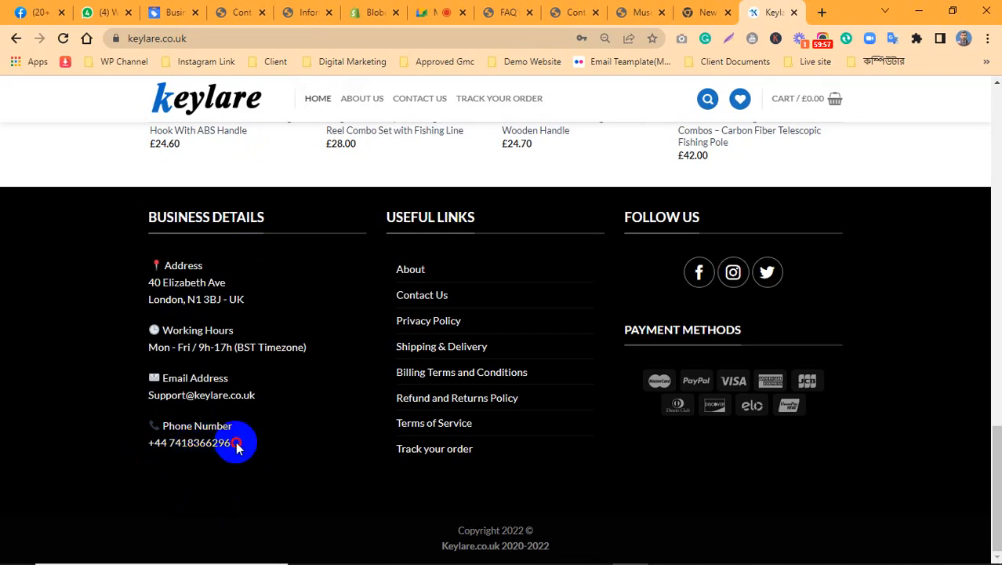
drag(236, 445, 149, 444)
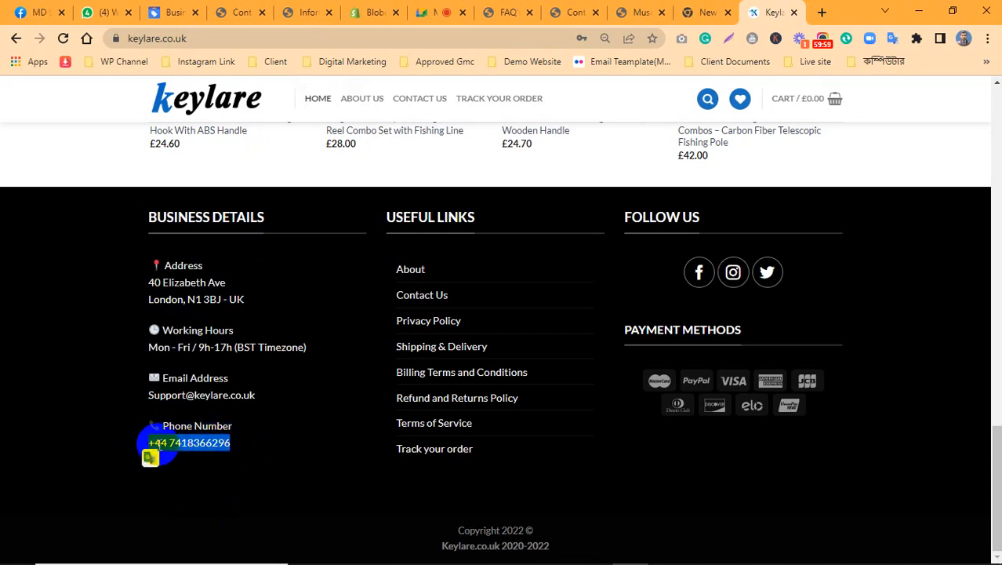
Switch to Bloboxy's business information in Google Merchant Center and highlight the phone number used for verification
click(168, 12)
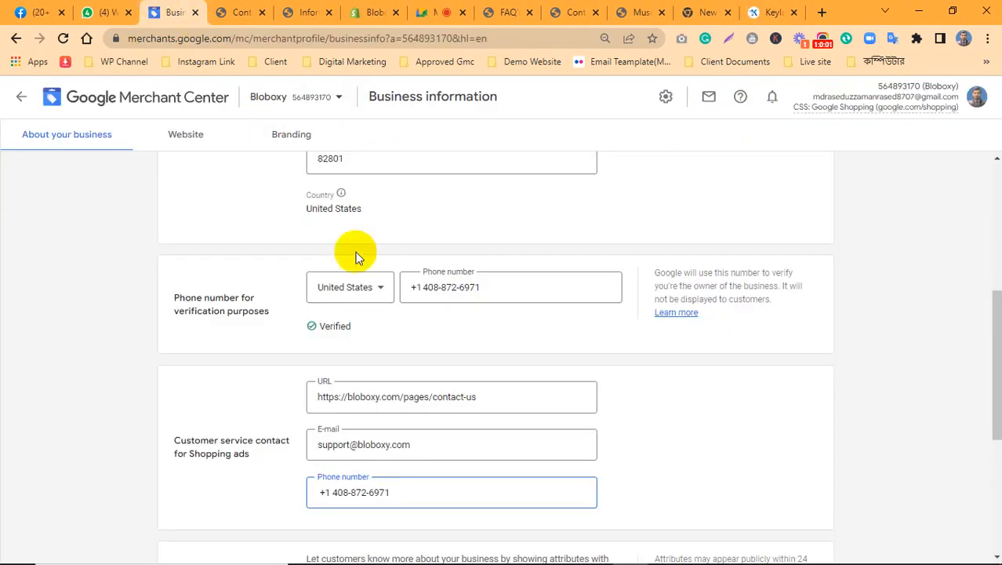
click(495, 290)
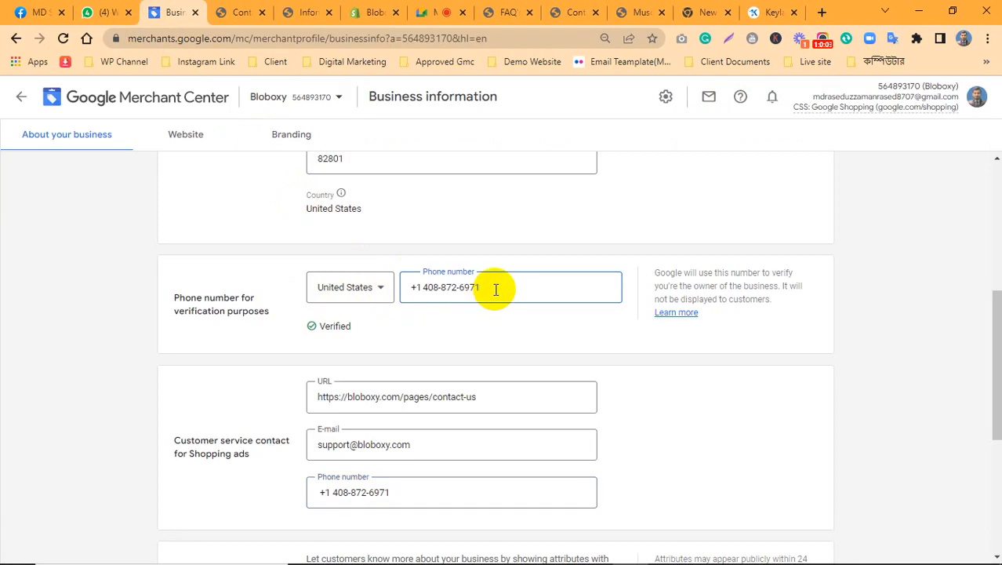
drag(479, 288, 394, 291)
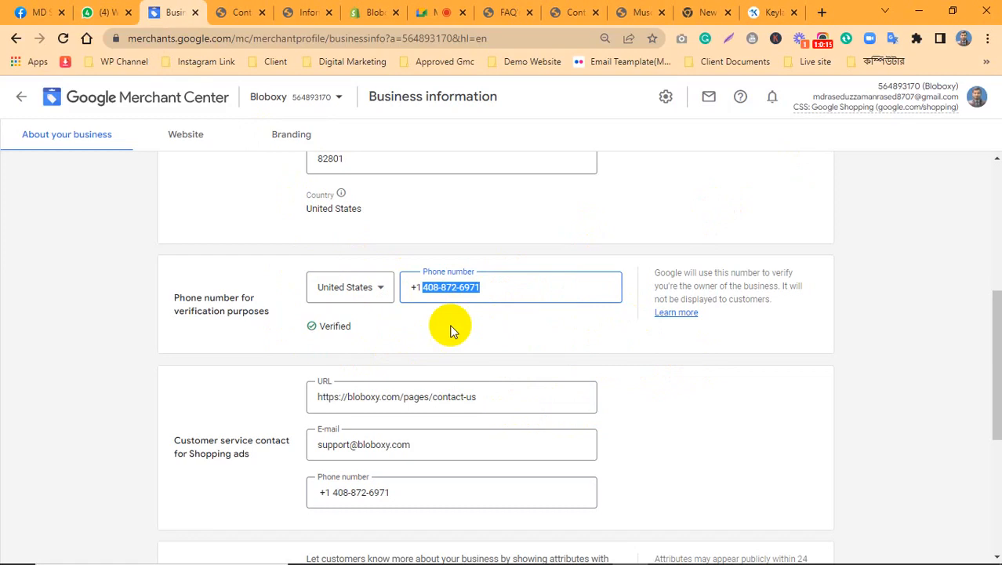
Close the blank Bloboxy contact-us page in the browser
click(306, 12)
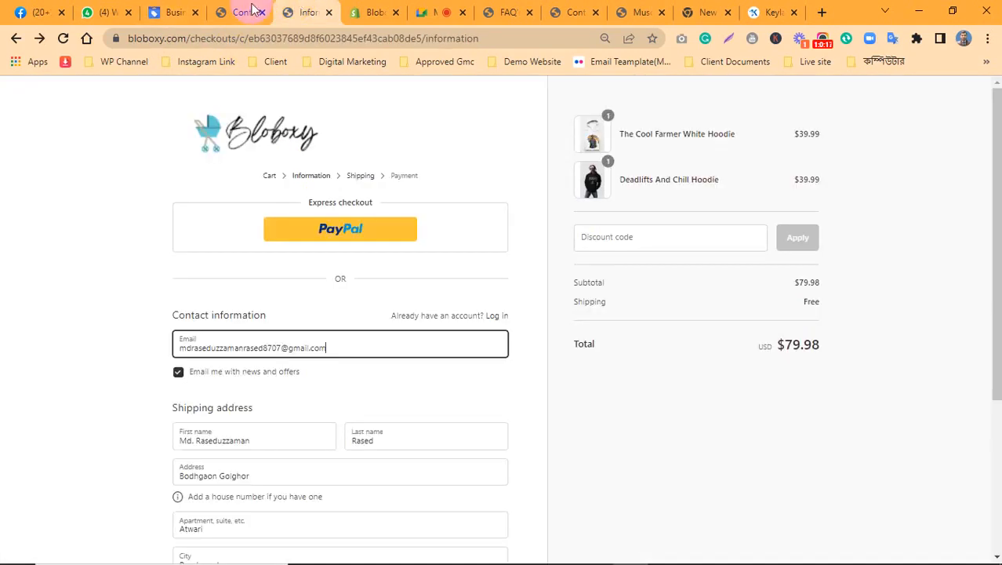
click(249, 11)
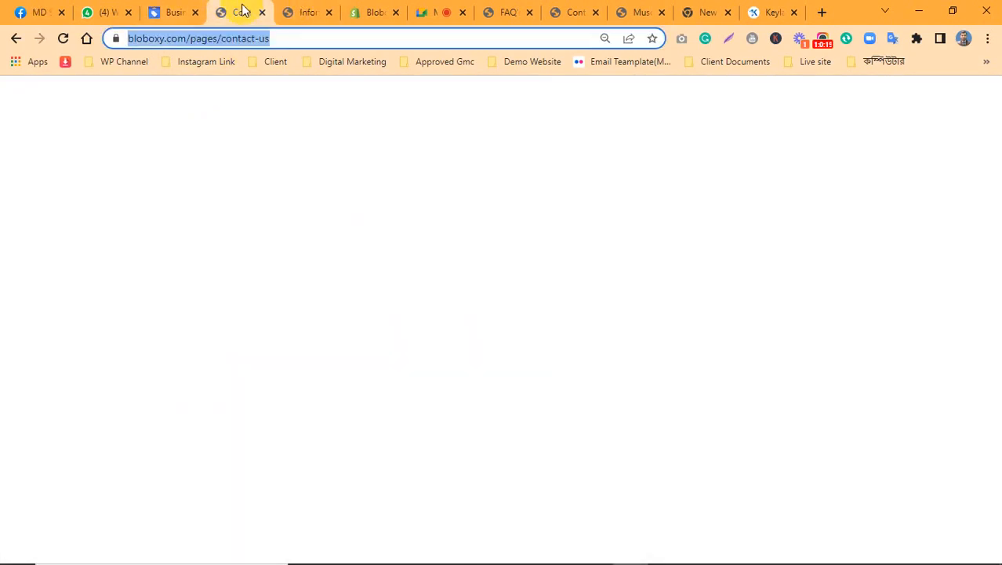
click(262, 12)
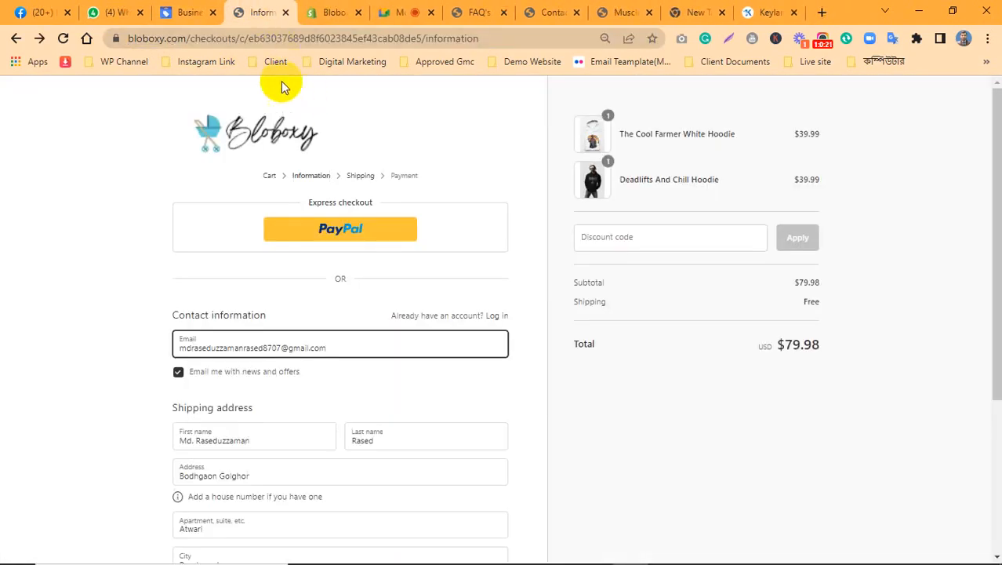
Return to Merchant Center's business information and examine the signed-in account's e-mail in the page header by highlighting it
click(182, 12)
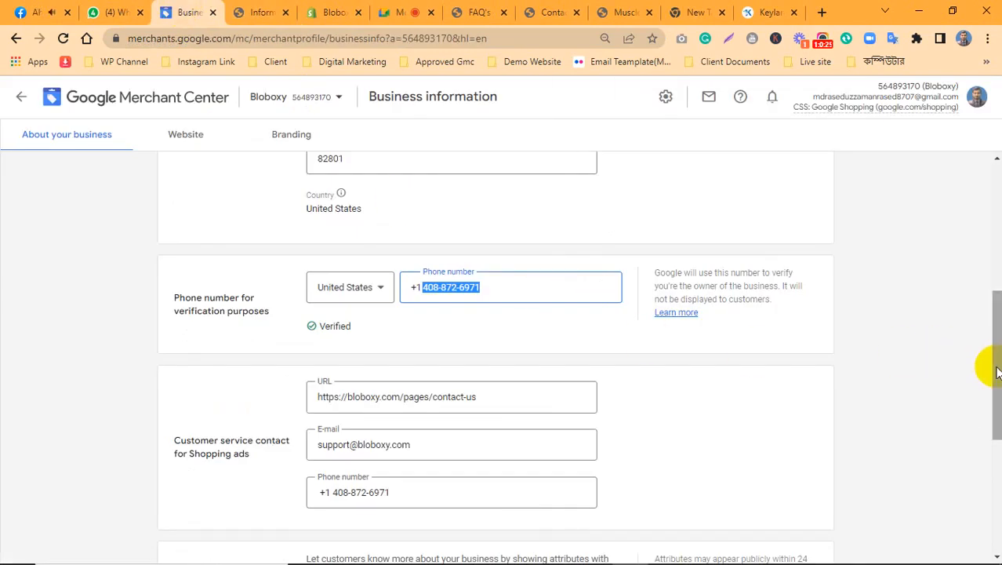
drag(996, 370, 998, 365)
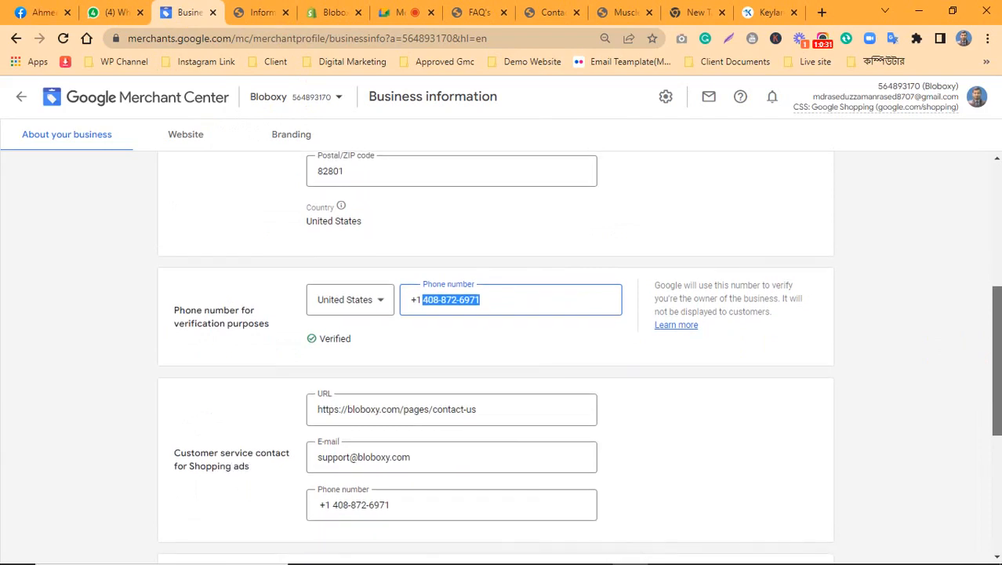
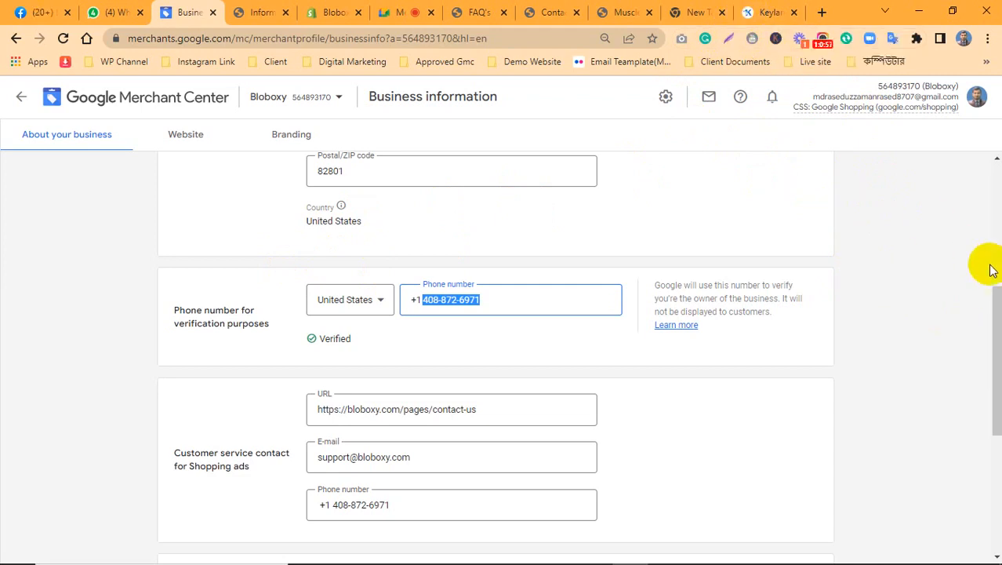
drag(996, 296, 968, 168)
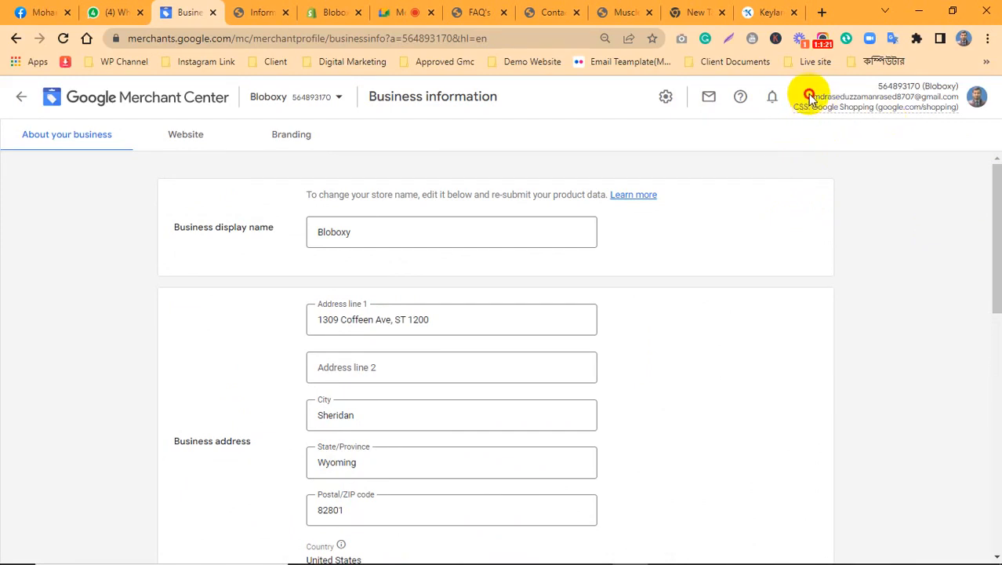
drag(807, 92, 955, 89)
click(936, 166)
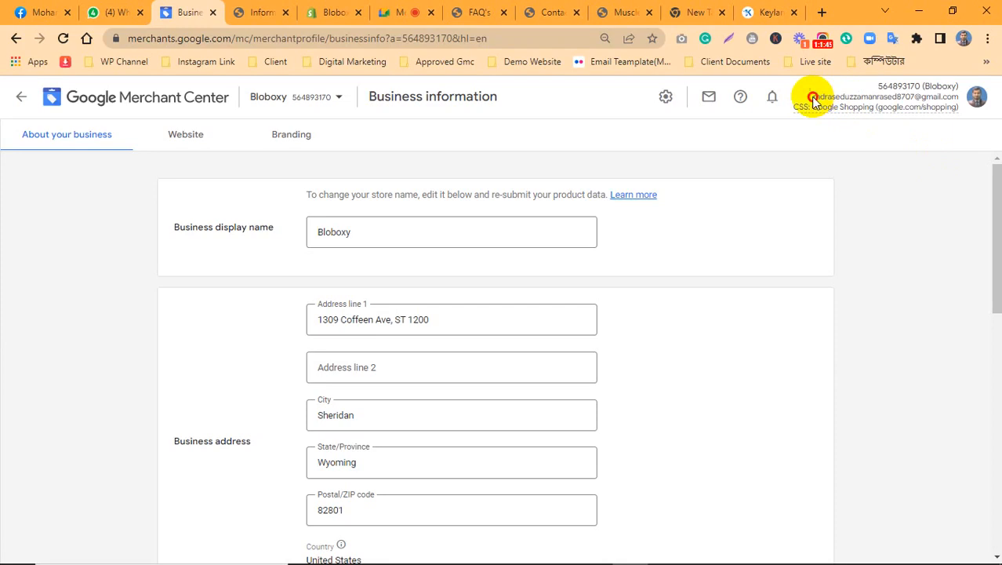
drag(812, 97, 950, 113)
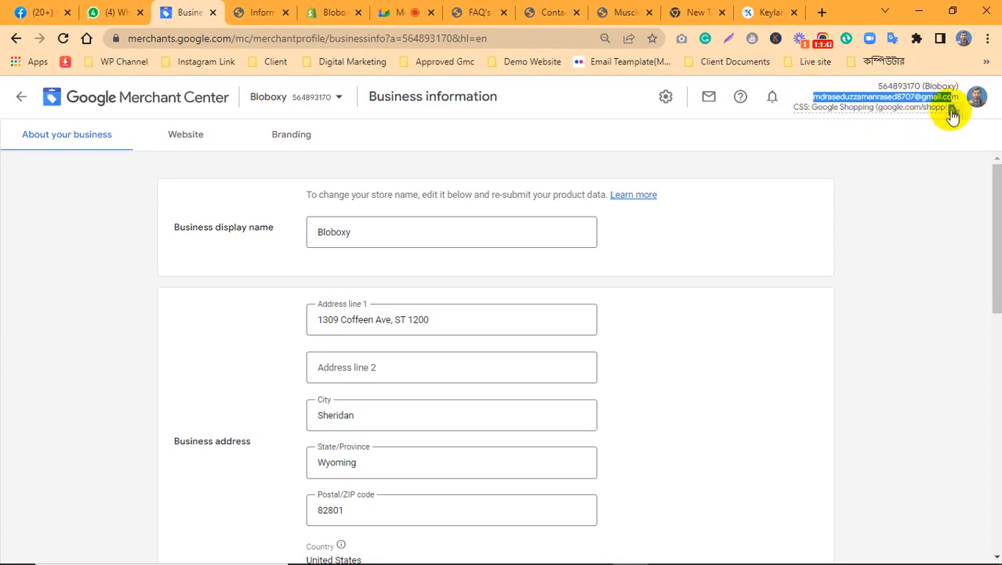
click(931, 161)
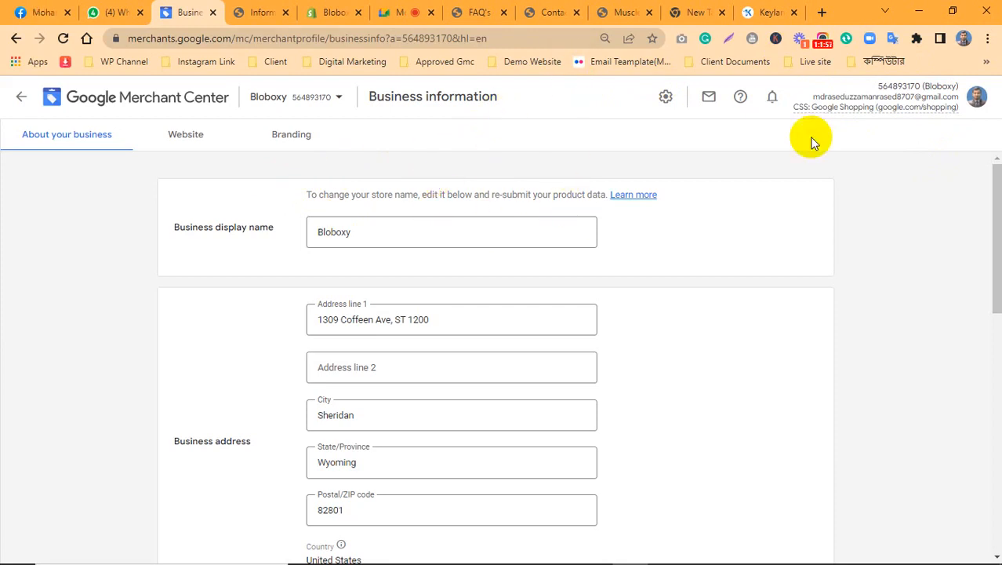
drag(813, 96, 951, 157)
click(895, 152)
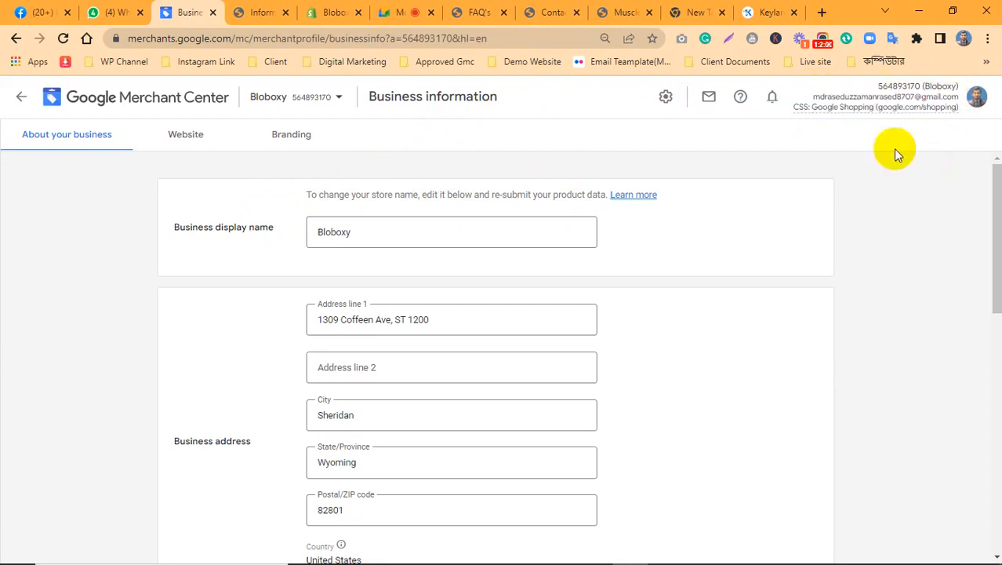
Switch to the Google Meet call and admit the person waiting to join
click(402, 11)
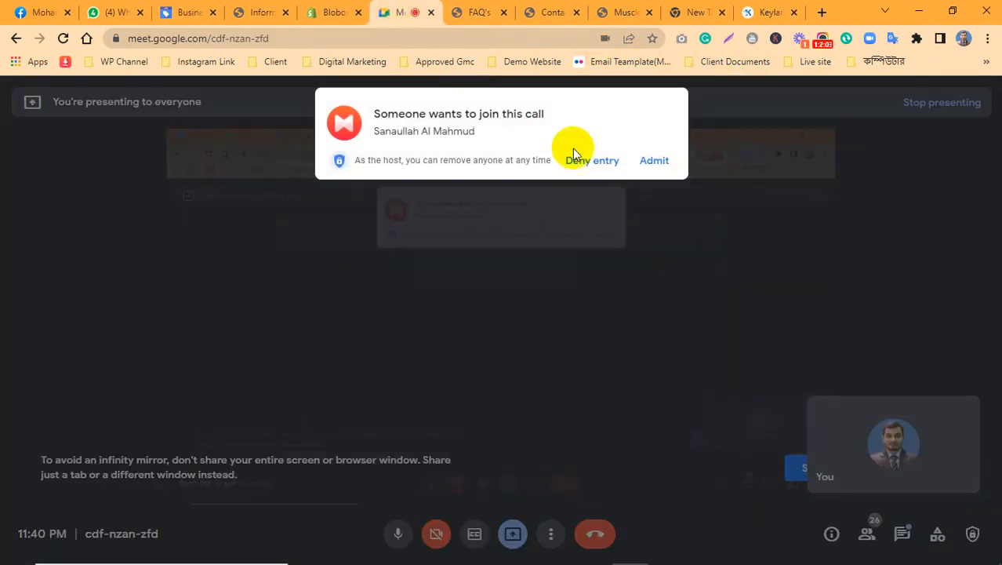
click(650, 168)
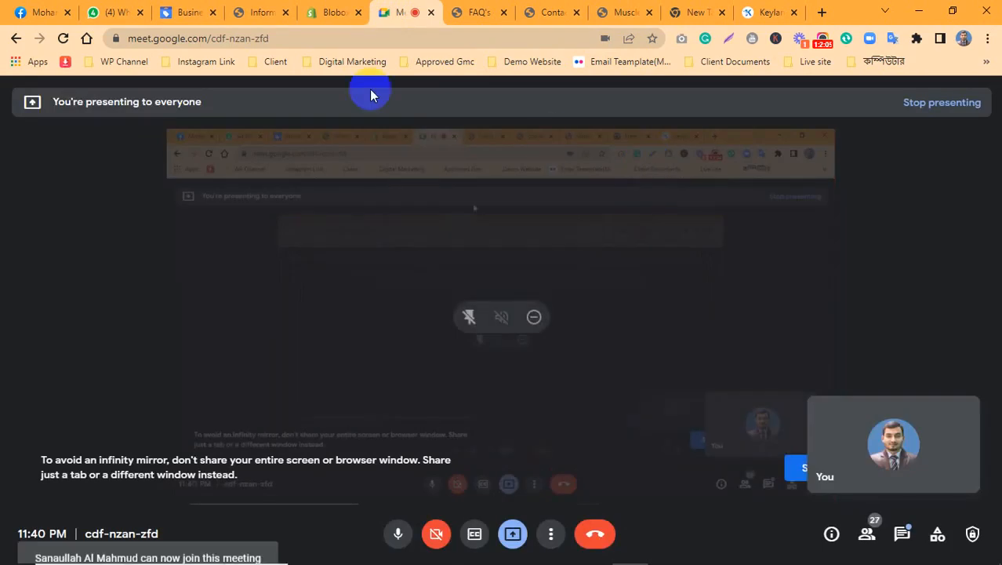
click(262, 11)
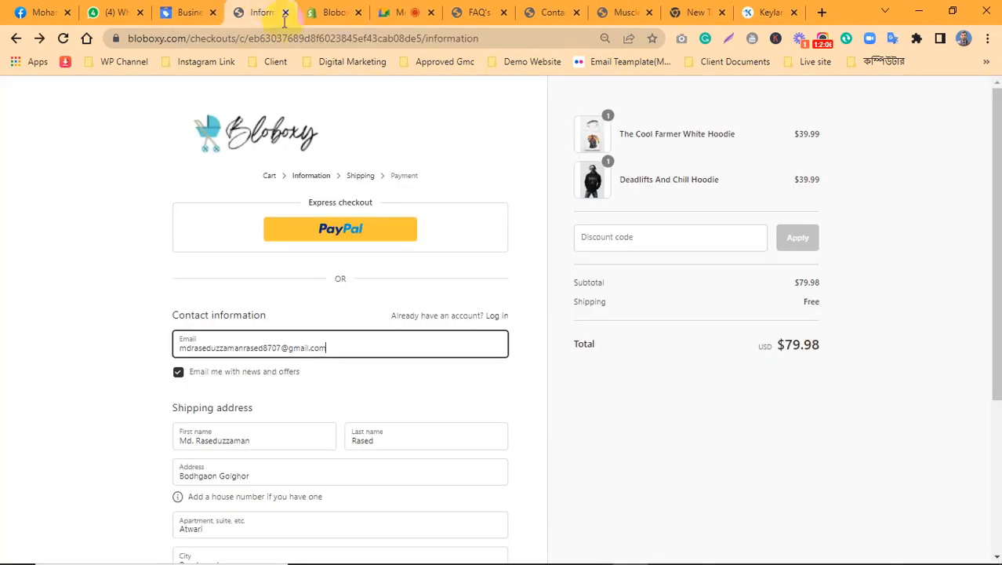
Go back to Google Merchant Center and view the list of accounts without switching away from Bloboxy
click(188, 12)
click(256, 96)
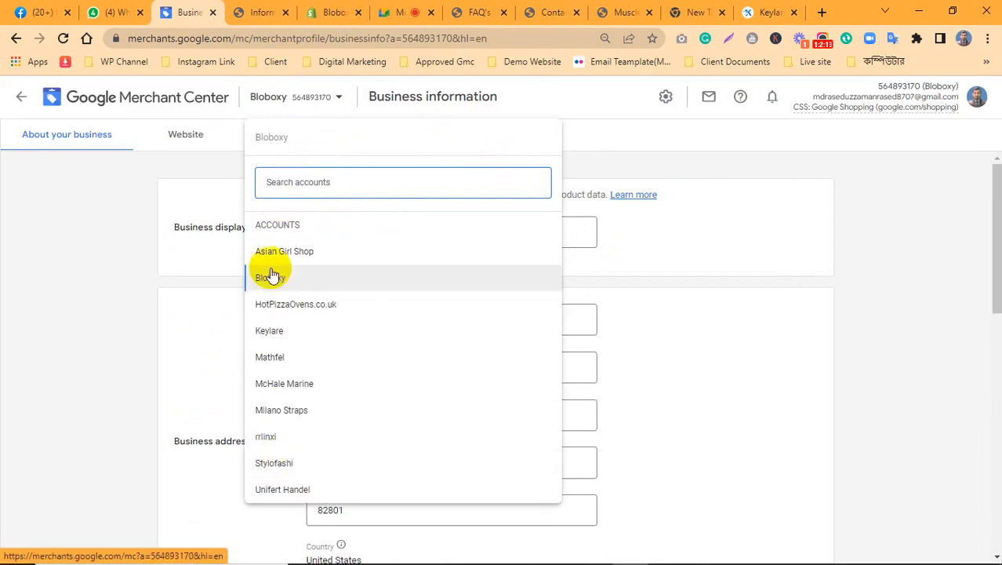
click(116, 320)
click(853, 216)
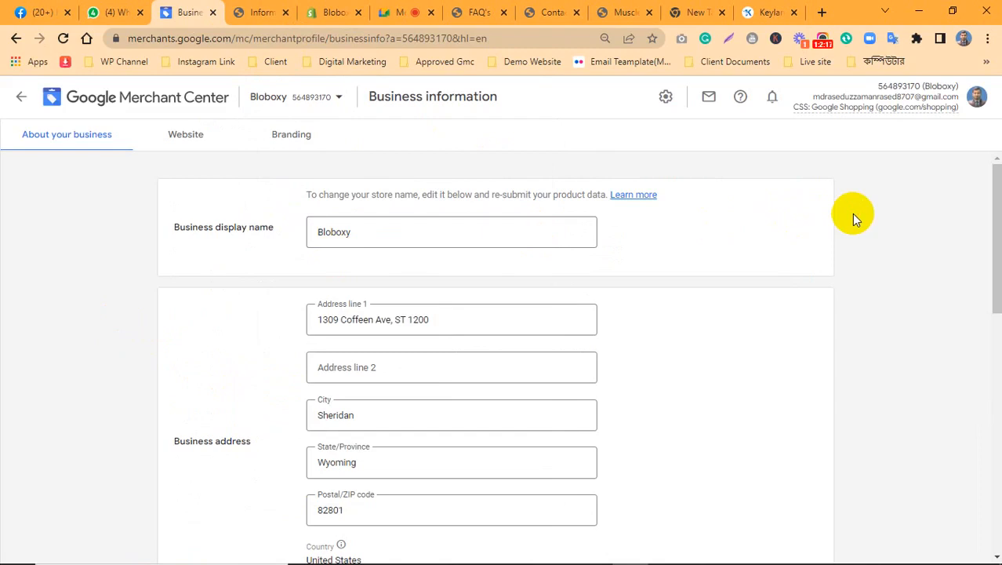
Open Bloboxy's Merchant Center overview and look over the account issues notice, setup section and listing status charts
click(151, 97)
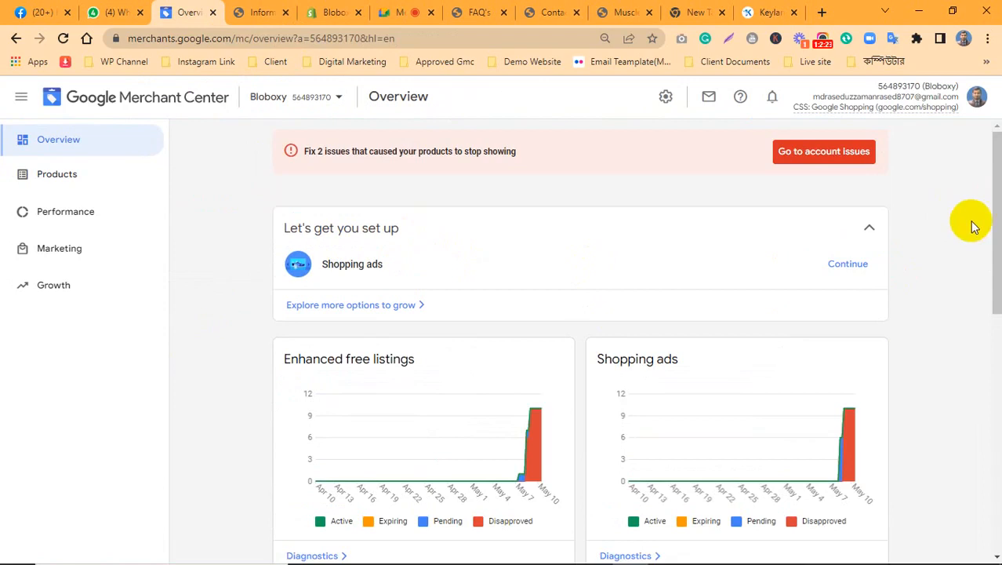
scroll(995, 220, down, 1)
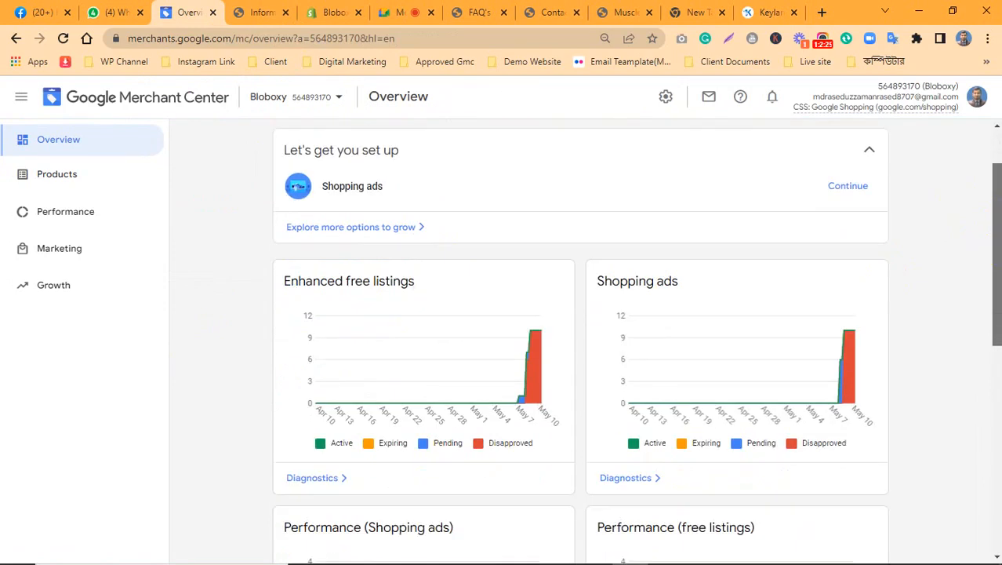
scroll(984, 291, up, 1)
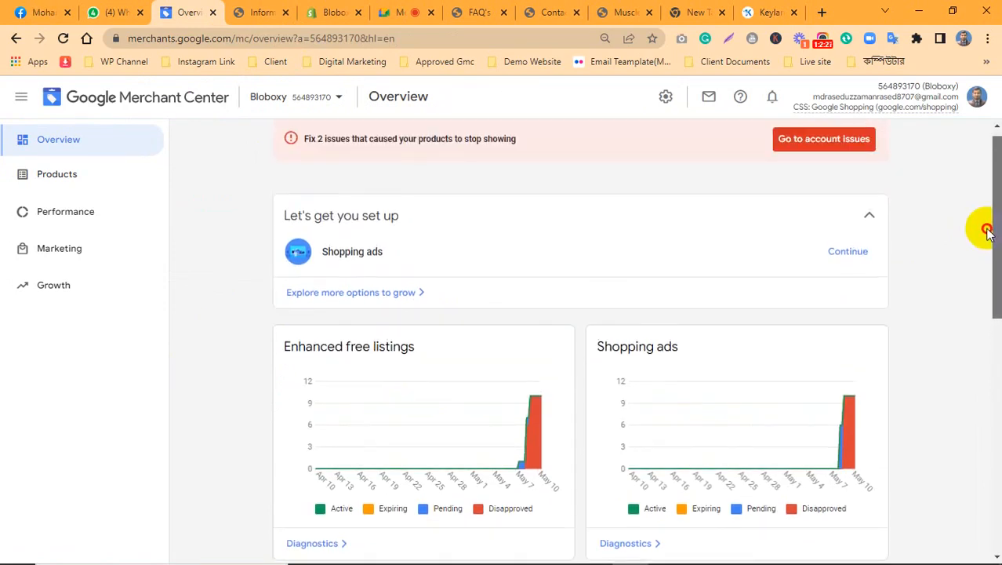
scroll(953, 239, up, 1)
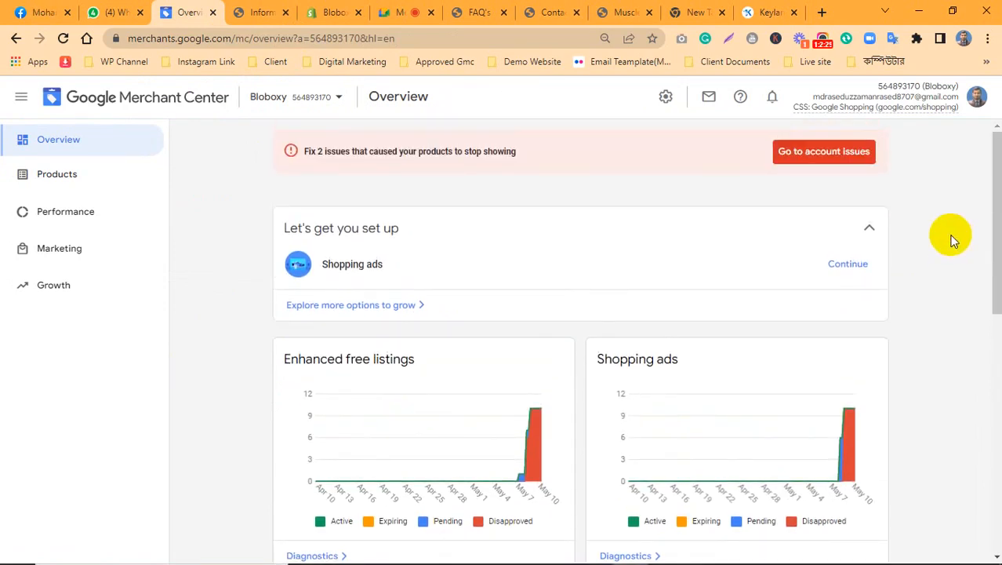
View the account list once more and look through the overview page's charts down to the announcements
click(306, 105)
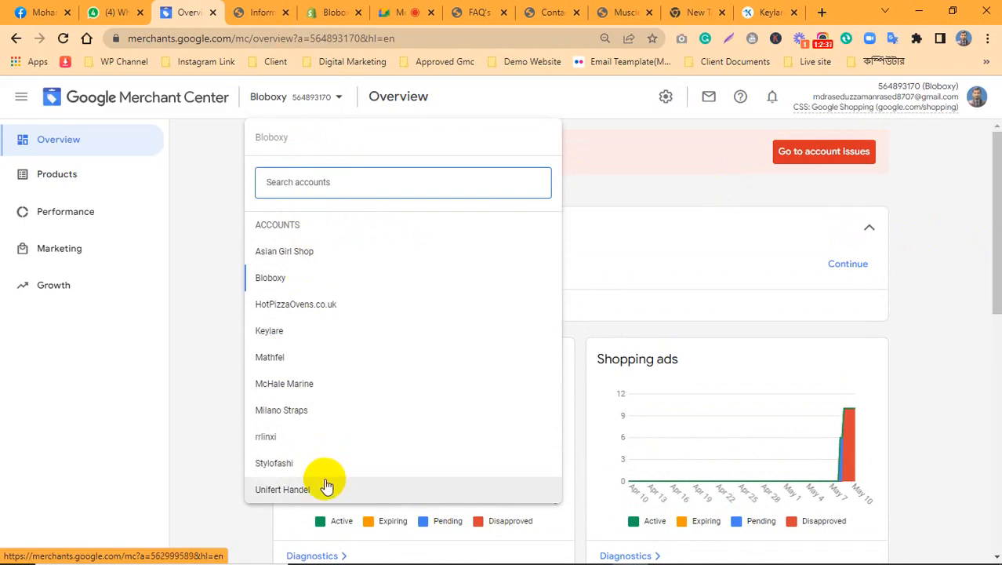
click(212, 214)
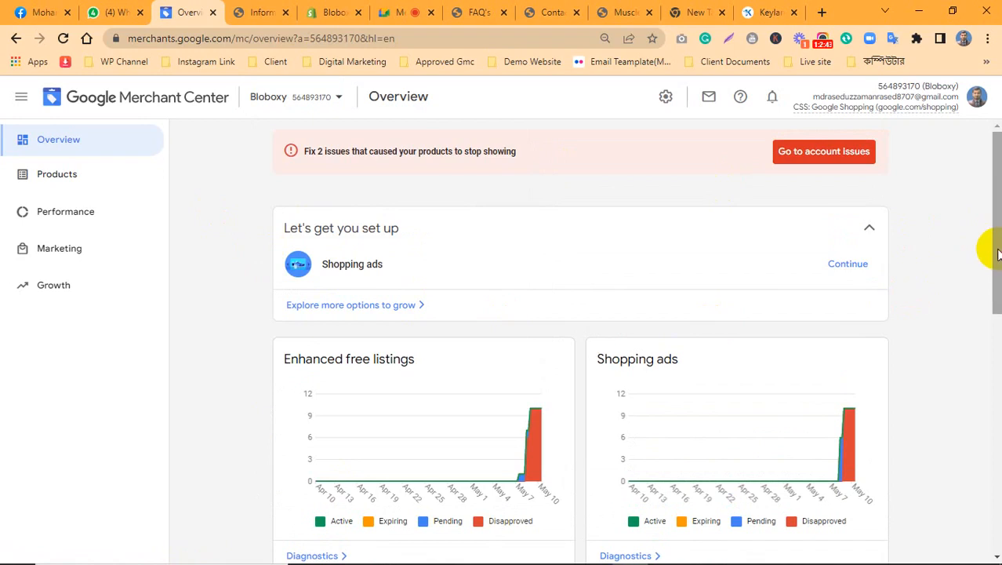
drag(997, 249, 996, 290)
scroll(816, 276, down, 6)
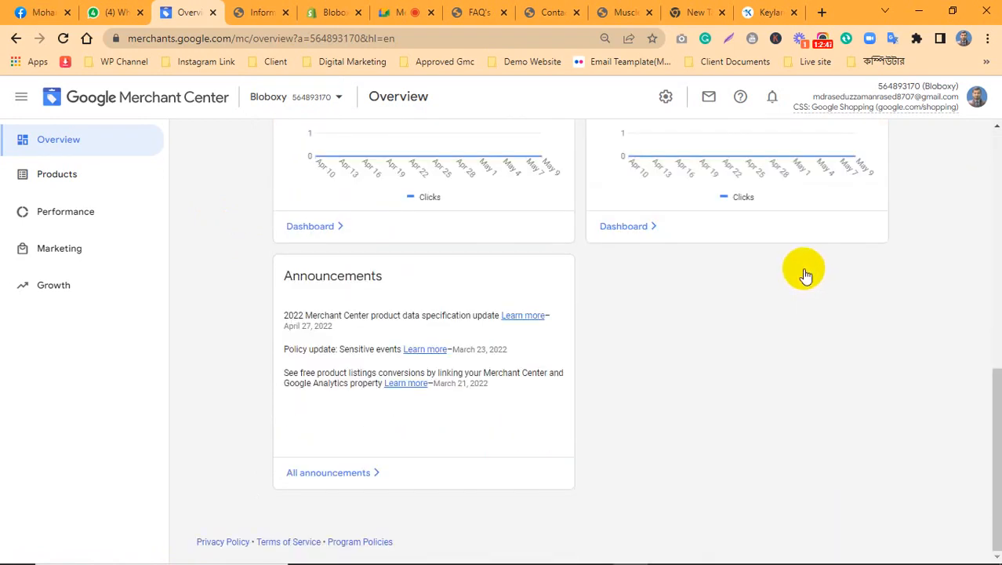
scroll(801, 271, up, 5)
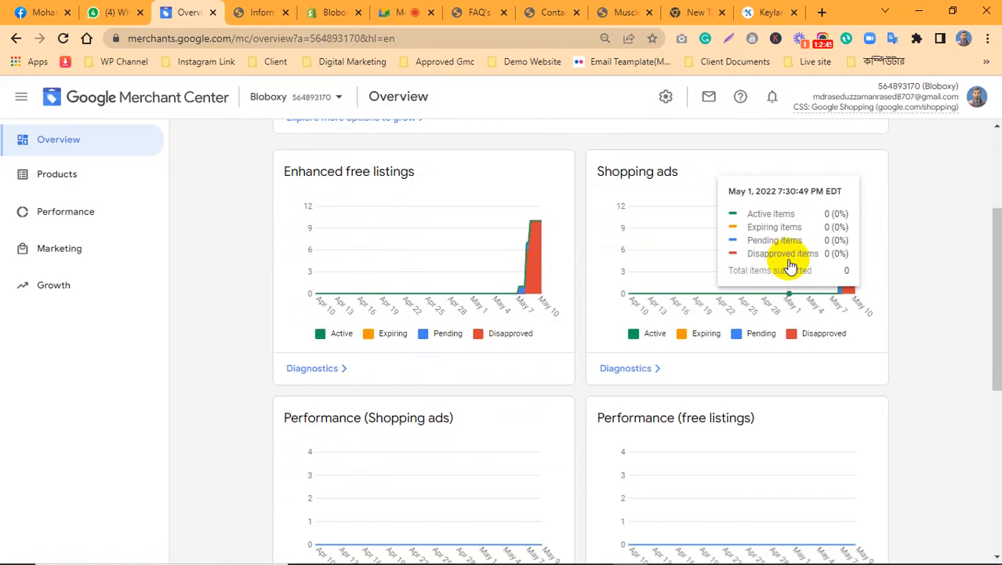
Return to the start of Bloboxy's overview and look through the account list again without switching to another account
scroll(789, 267, up, 3)
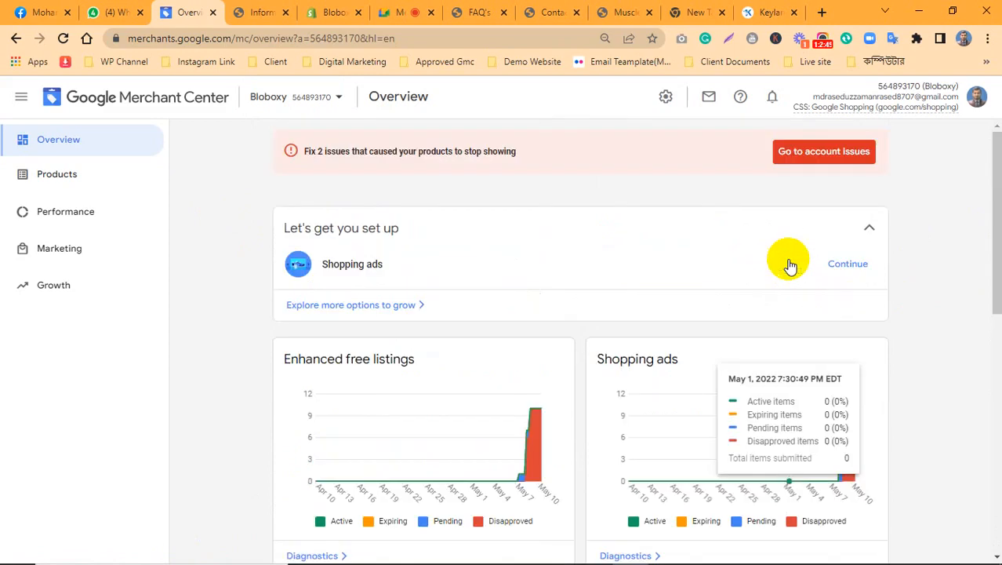
click(341, 101)
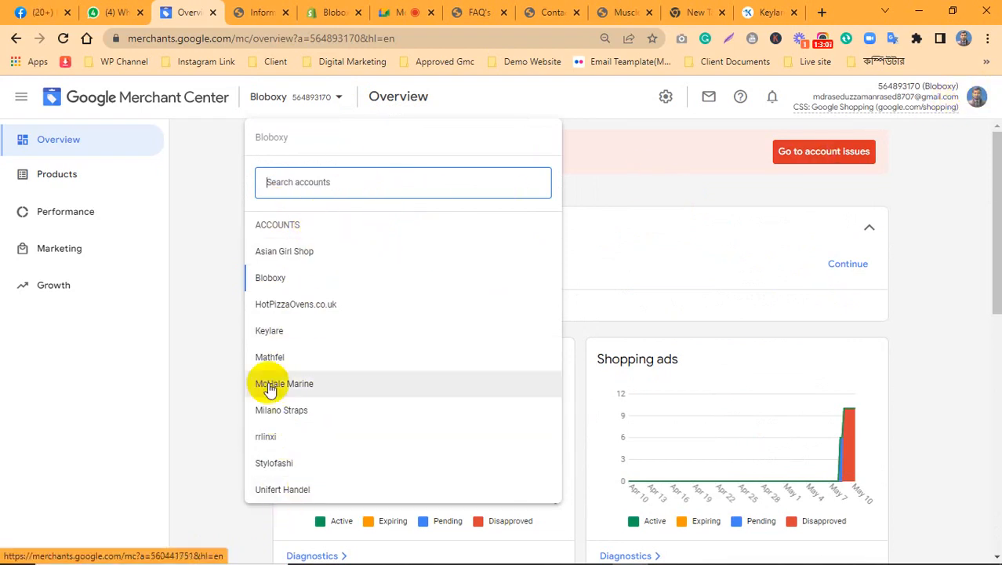
click(218, 291)
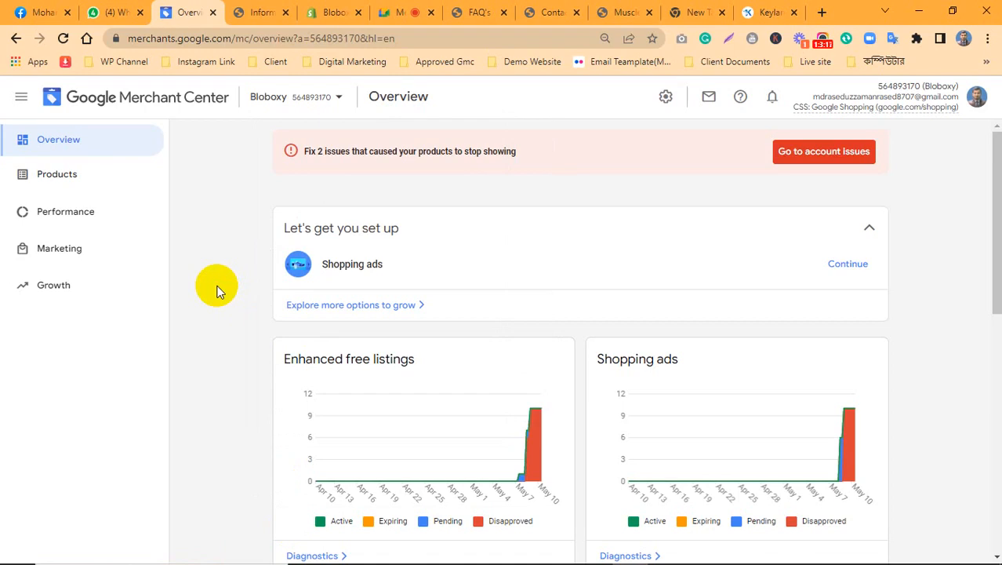
Open Bloboxy's product feeds page and look over the primary and supplemental feeds
click(67, 184)
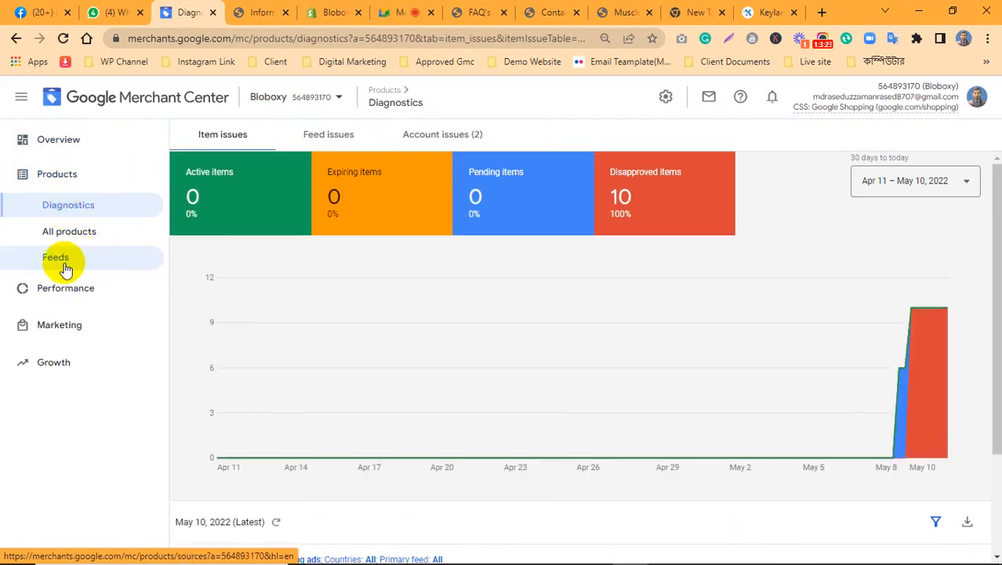
click(66, 268)
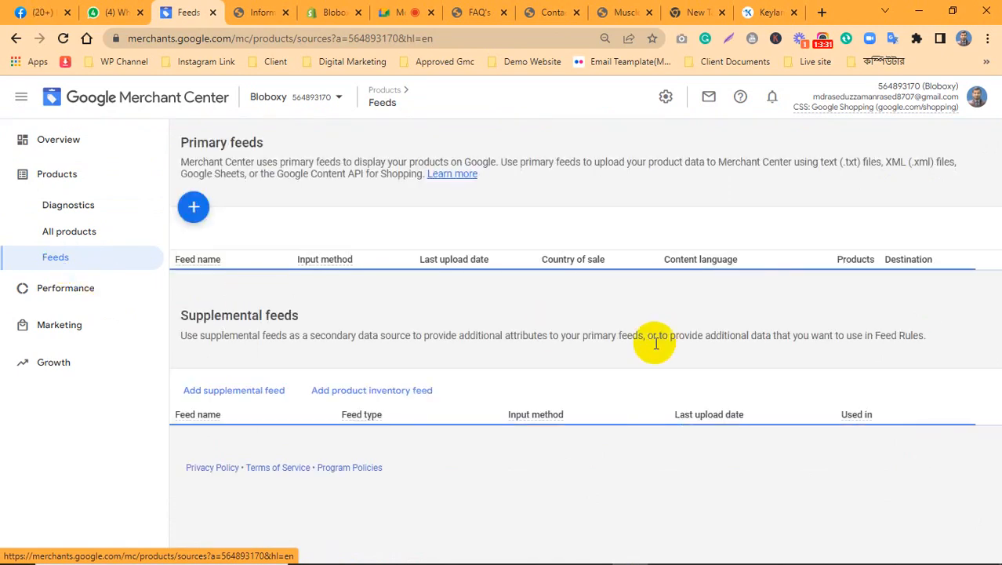
scroll(608, 337, down, 1)
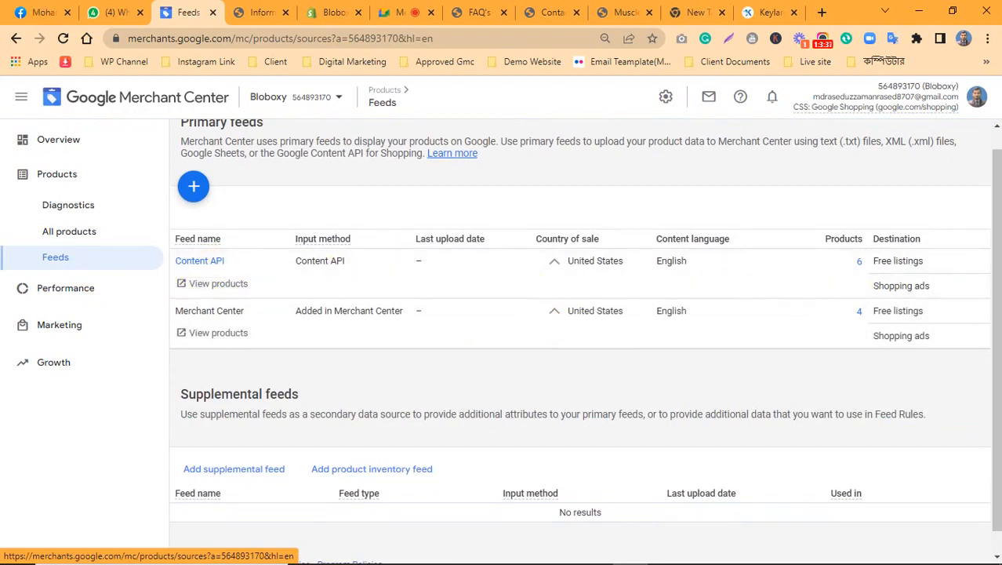
scroll(985, 306, up, 1)
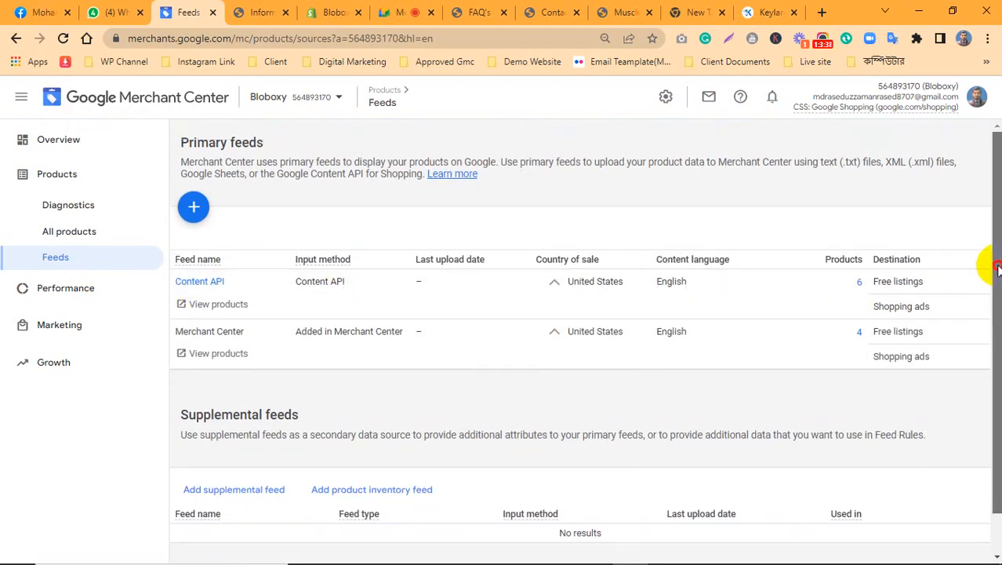
Open the product diagnostics page and view the item issues overview
click(53, 192)
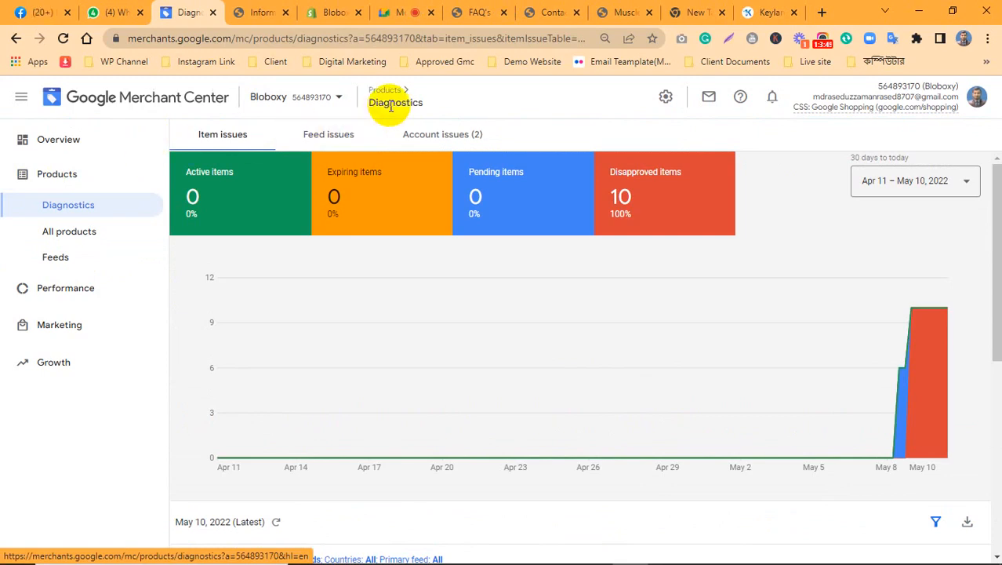
click(458, 147)
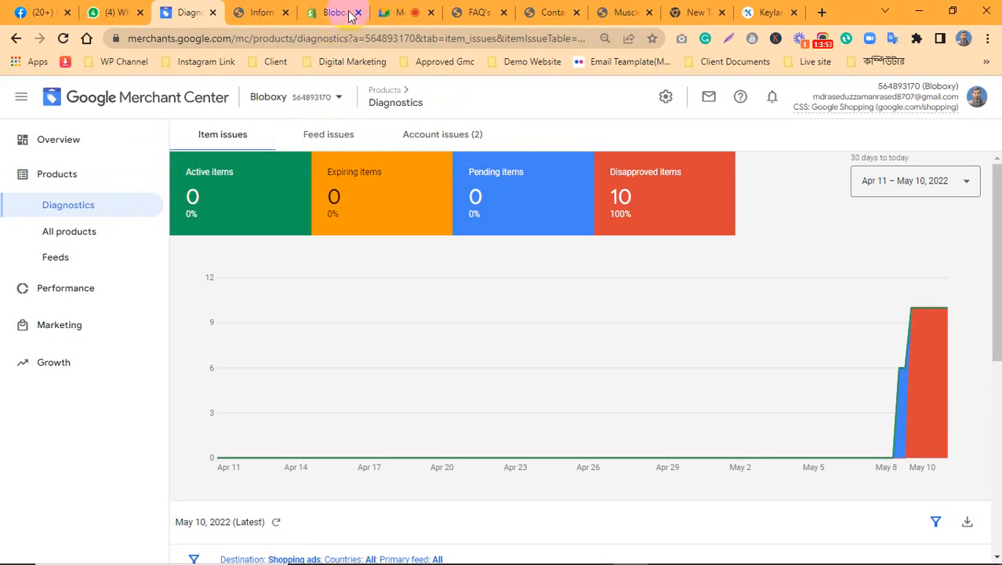
click(73, 209)
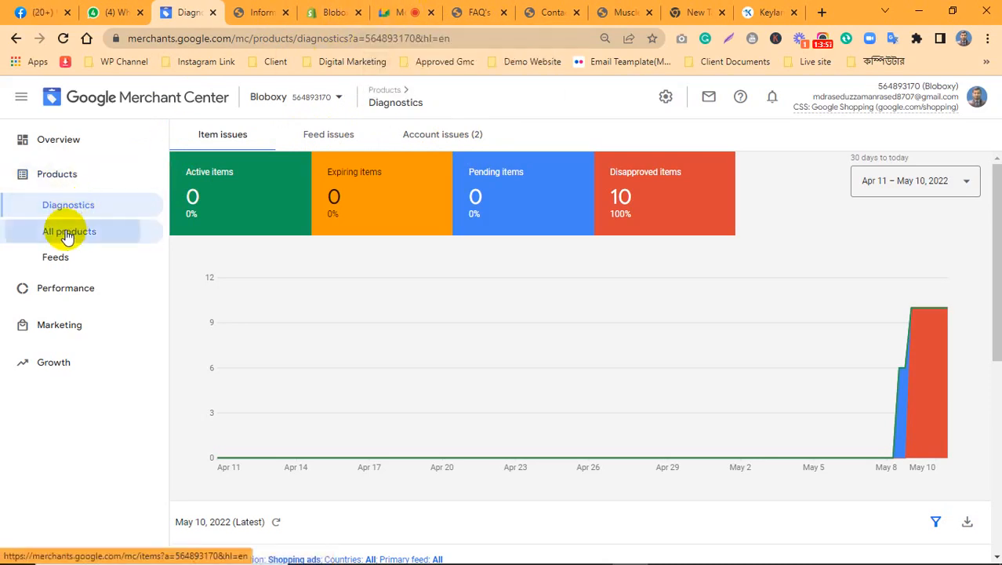
View the list of all products and examine the summary cards, including products with eligible badges
click(67, 233)
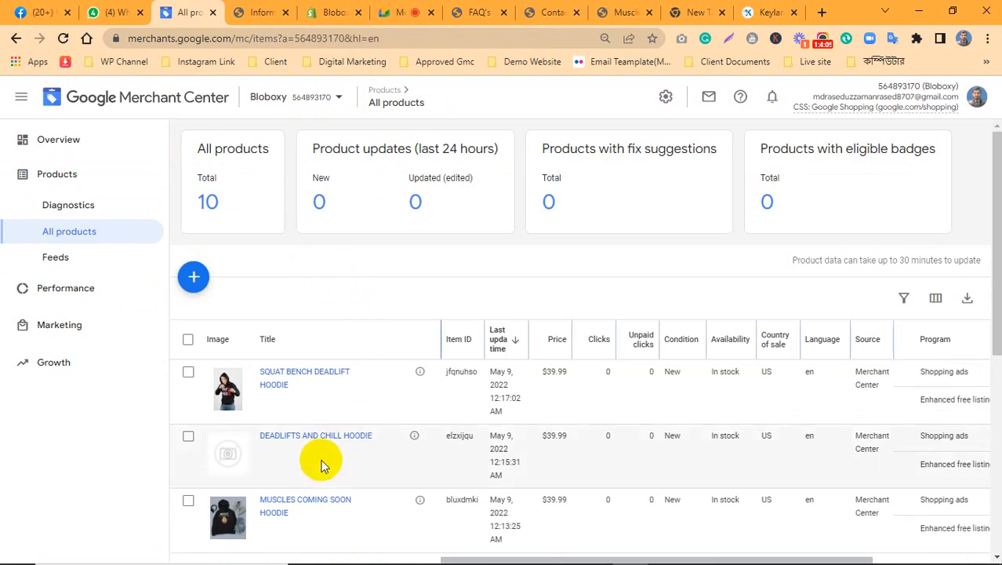
scroll(543, 425, down, 1)
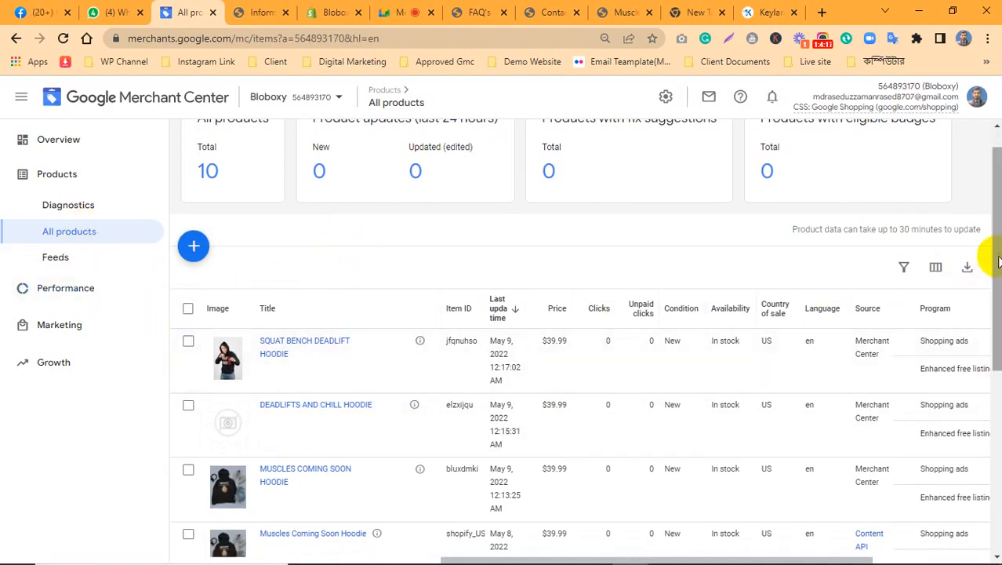
scroll(646, 204, up, 1)
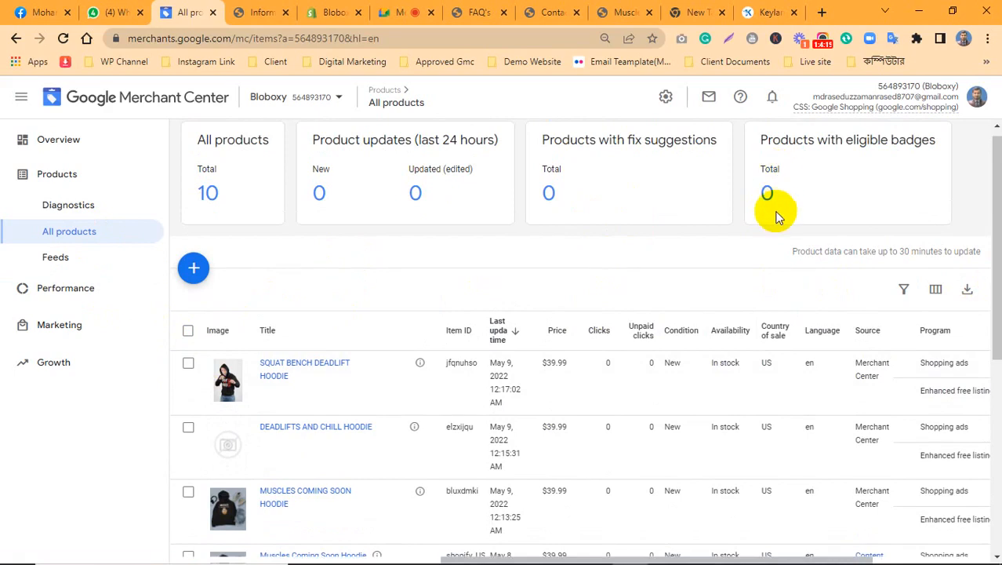
double_click(773, 197)
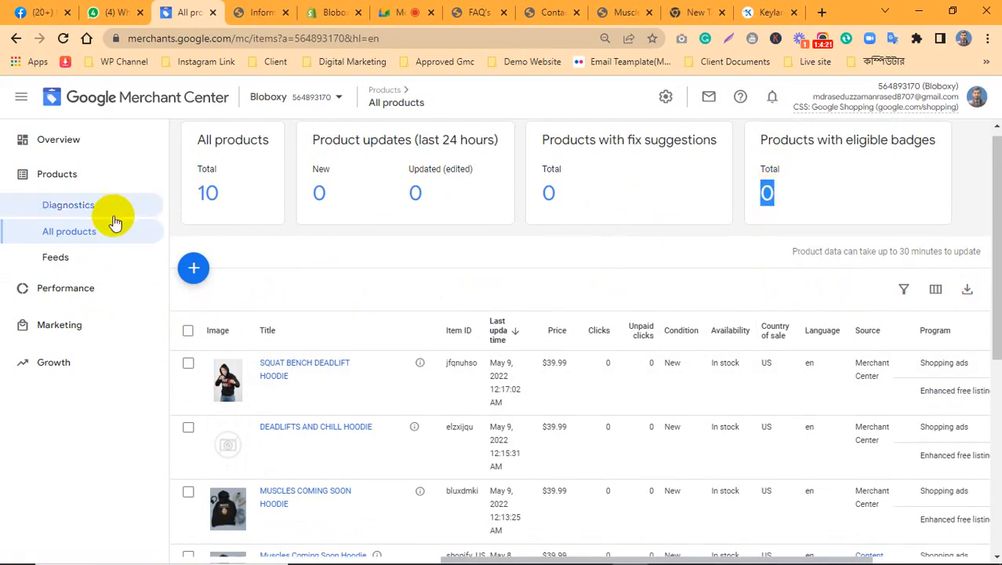
mouse_move(823, 189)
mouse_down()
mouse_move(725, 168)
mouse_move(823, 182)
mouse_up()
click(826, 182)
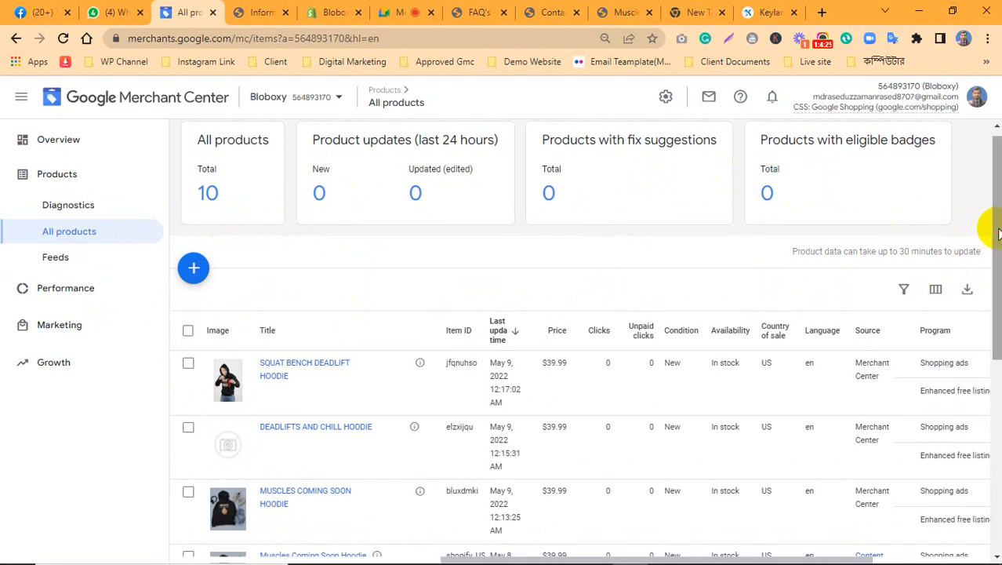
drag(995, 231, 995, 217)
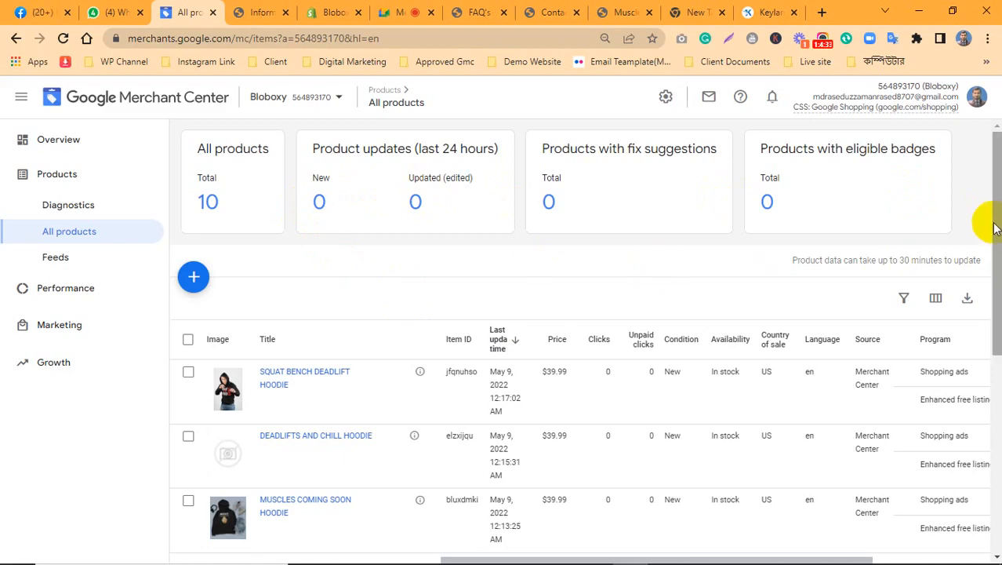
mouse_move(994, 229)
mouse_down()
mouse_move(999, 245)
mouse_move(996, 210)
mouse_up()
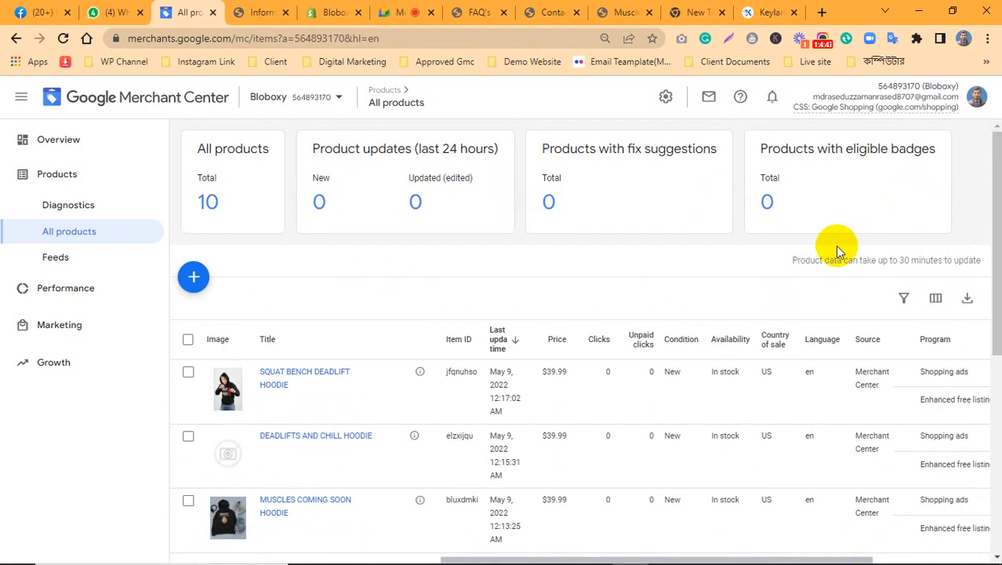
Look over the Muscles Coming Soon Hoodie page on the Bloboxy store and glance at the Shopify theme code editor
click(531, 9)
click(611, 9)
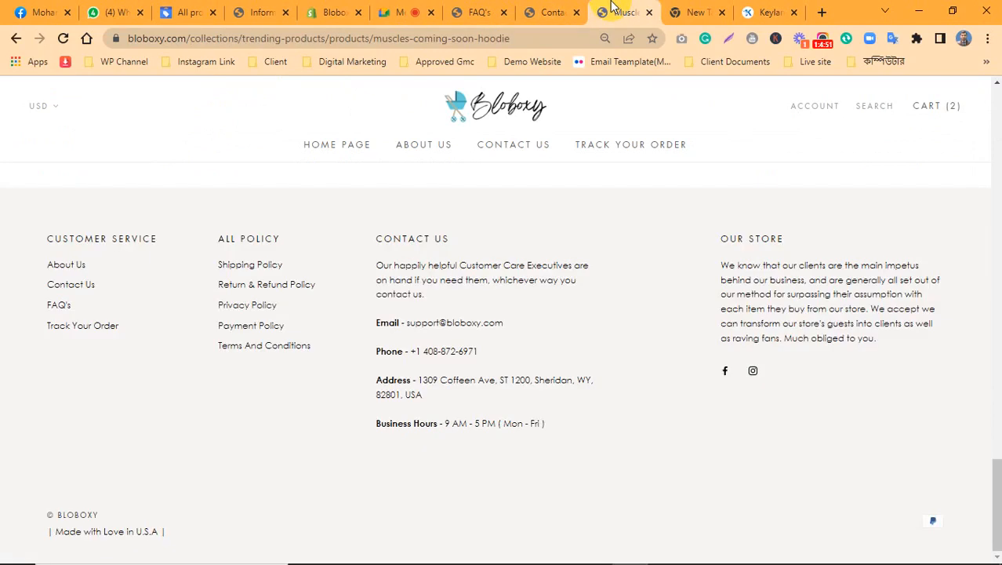
scroll(496, 181, up, 10)
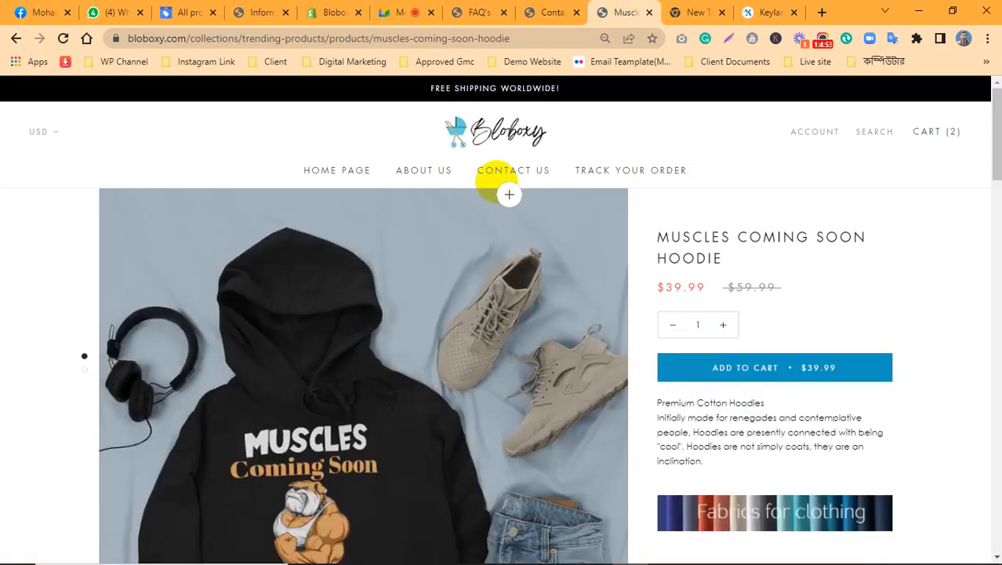
scroll(539, 259, down, 3)
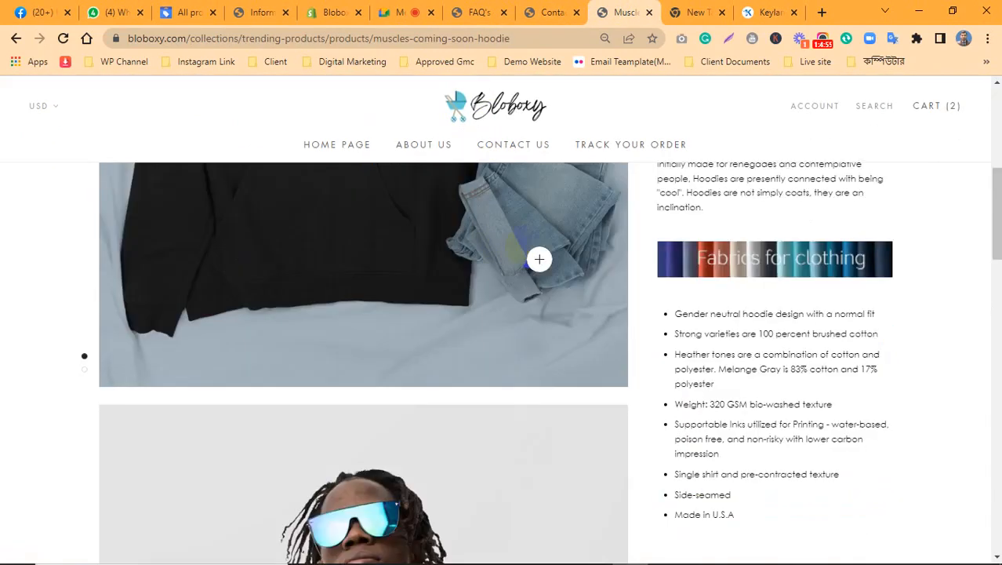
scroll(539, 259, up, 3)
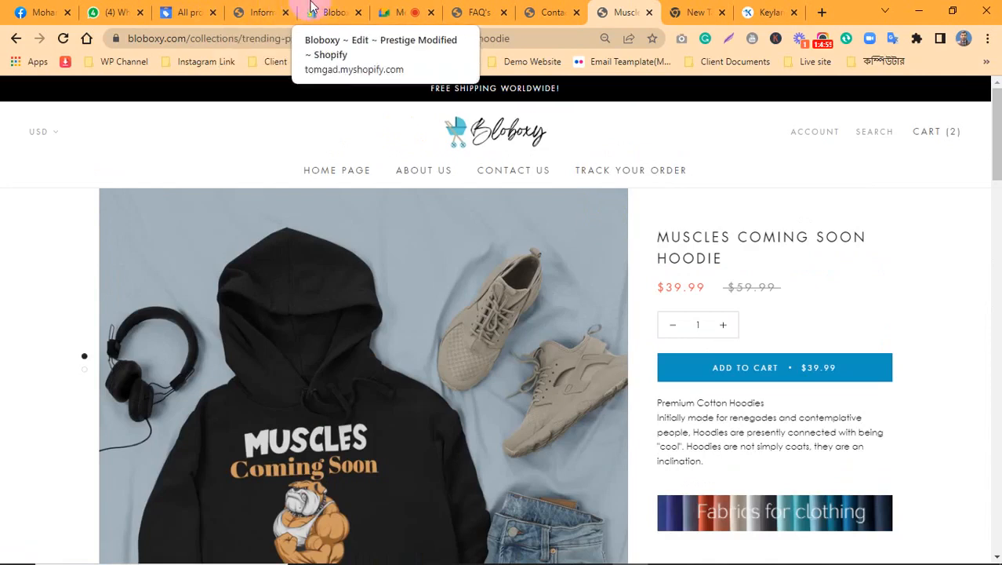
click(326, 8)
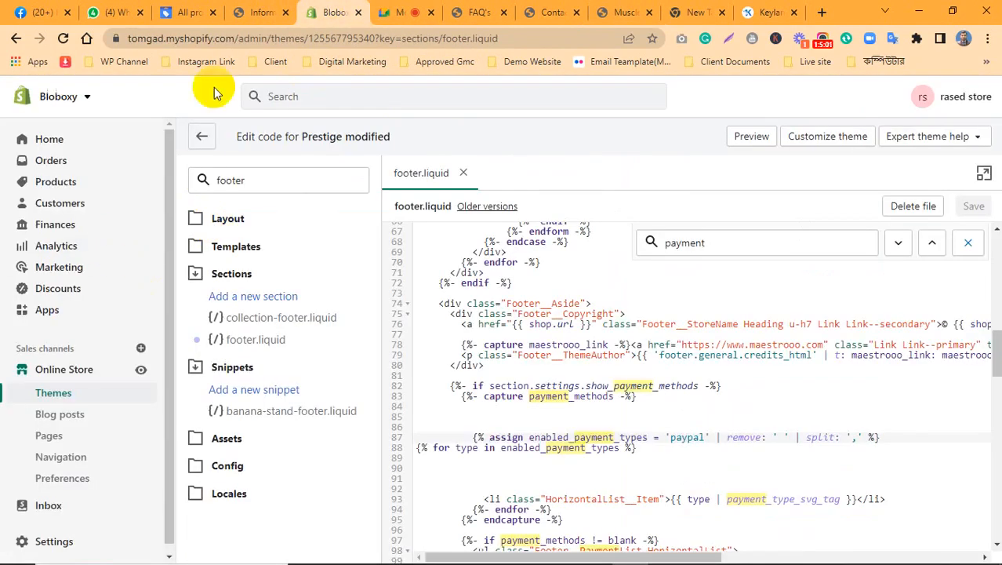
Go back to Google Merchant Center, start adding a new product and mark it as having no identifier
click(174, 8)
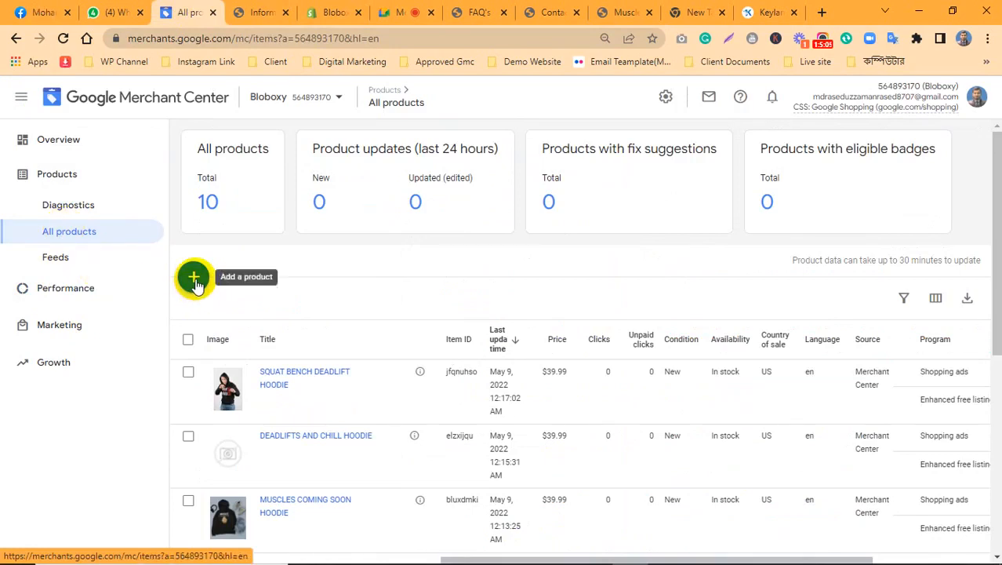
click(194, 280)
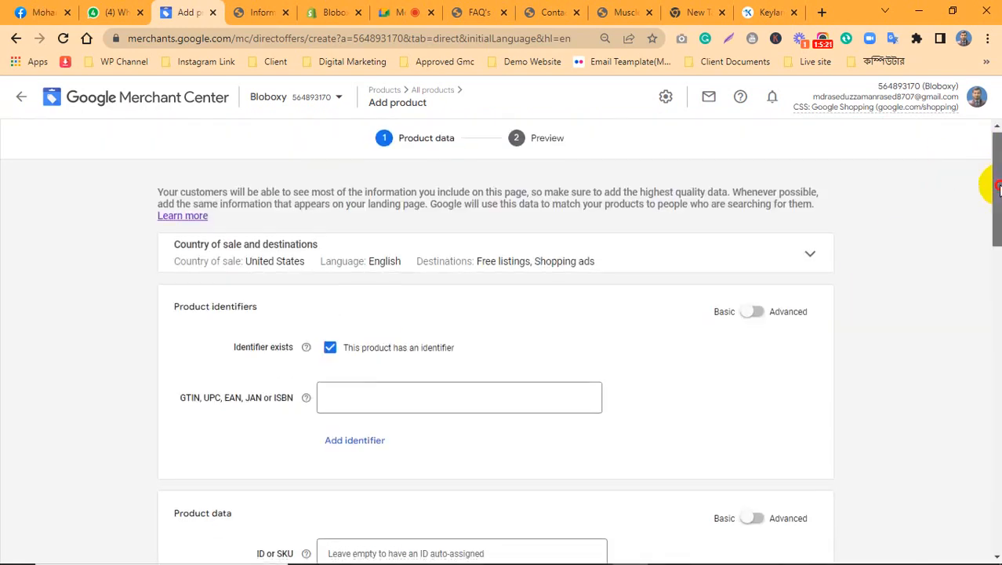
scroll(997, 183, down, 2)
scroll(997, 183, up, 1)
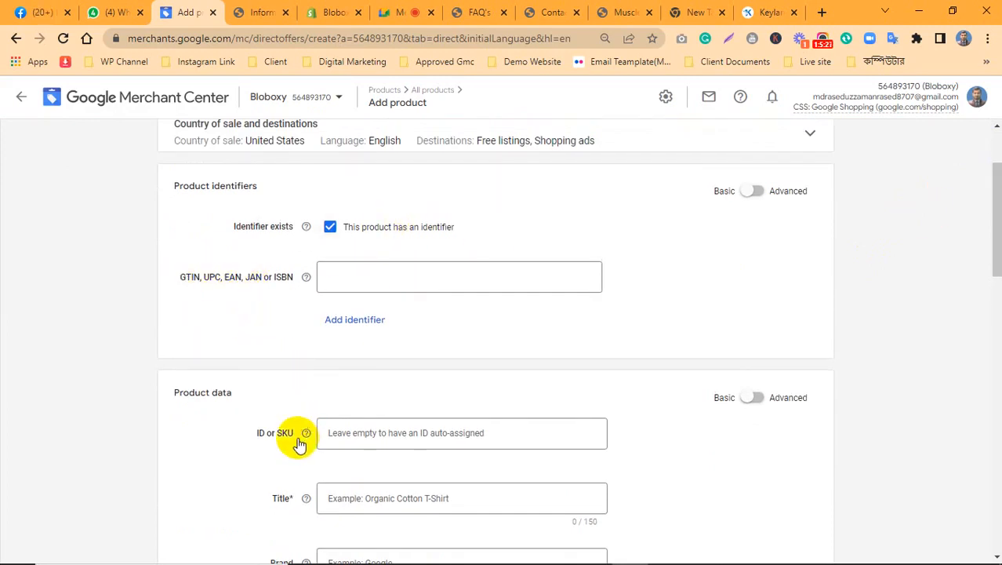
click(328, 229)
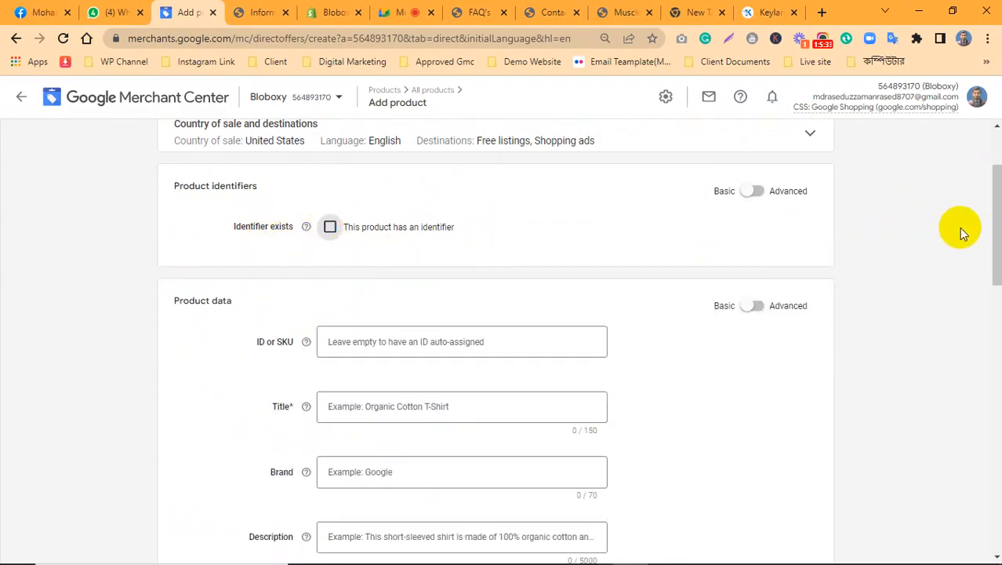
Copy the hoodie's name from its store page and enter it once as the product title, MUSCLES COMING SOON HOODIE
drag(993, 240, 988, 267)
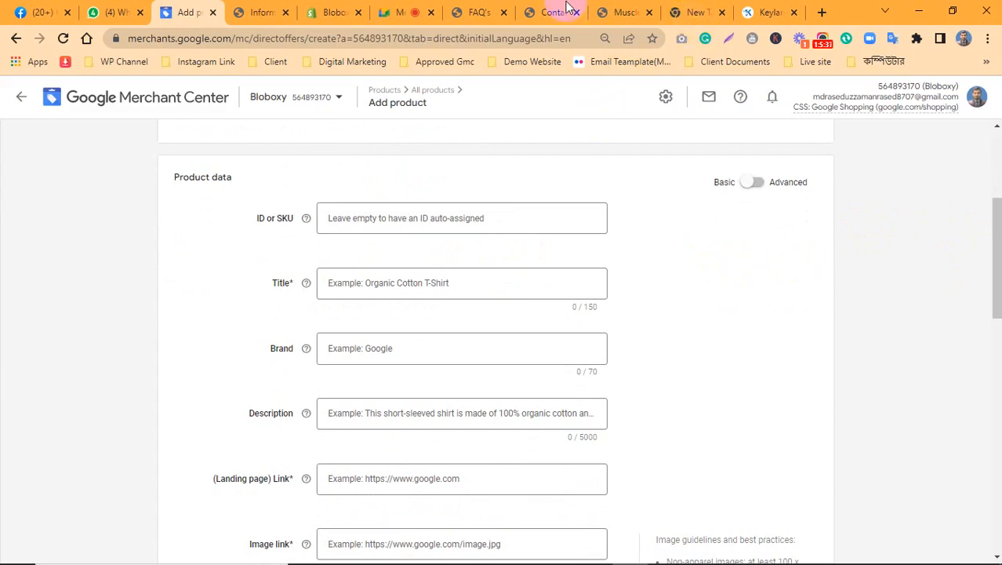
click(619, 12)
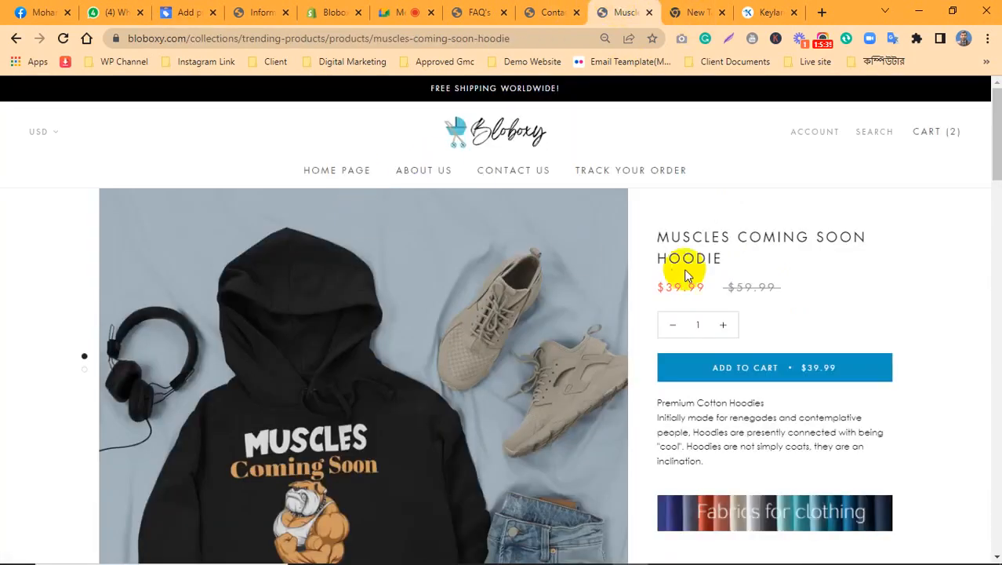
drag(730, 276, 661, 240)
key(ctrl+c)
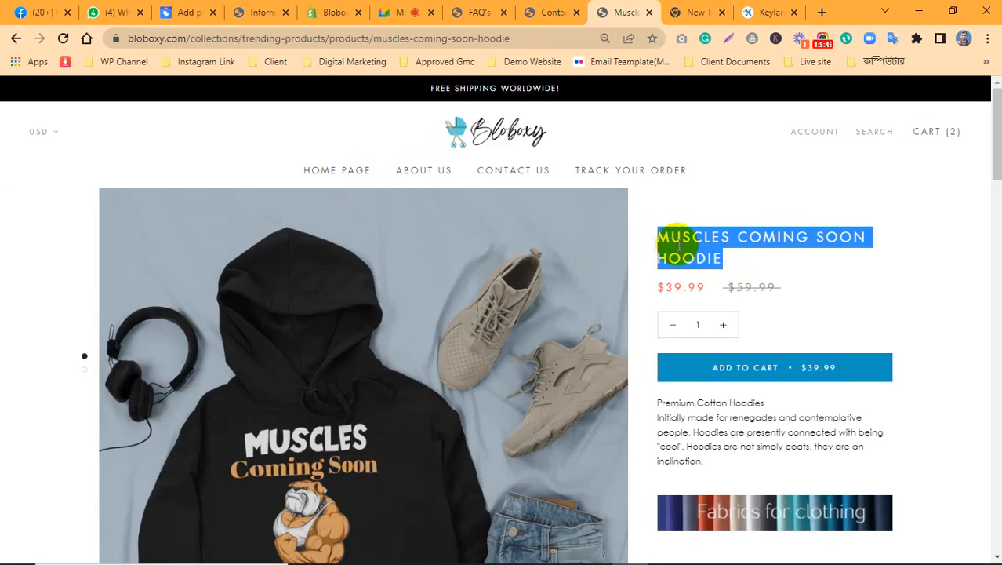
click(185, 11)
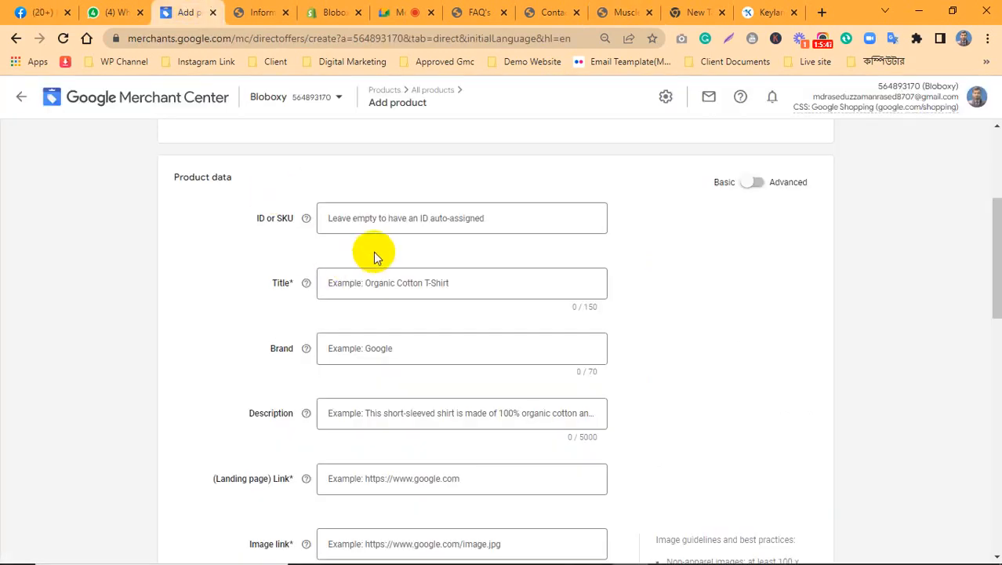
click(363, 284)
click(355, 283)
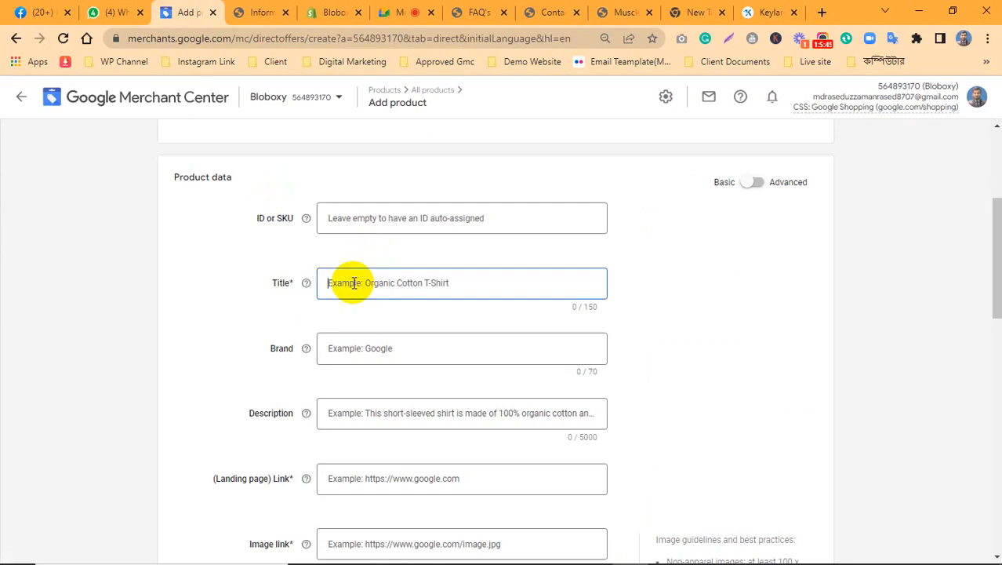
key(ctrl+v)
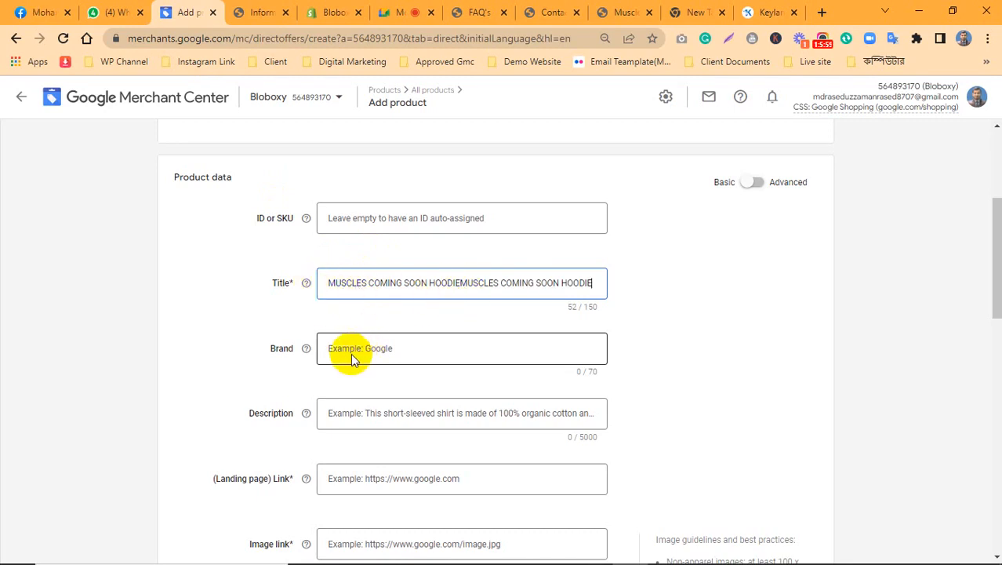
key(ctrl+z)
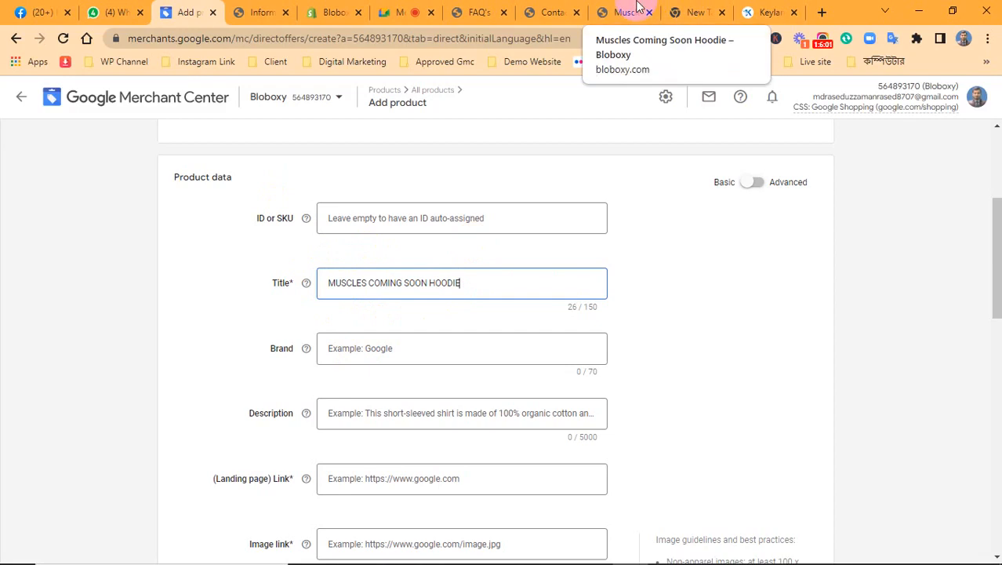
Look at the web address of the Muscles Coming Soon Hoodie page on the Bloboxy store
click(606, 11)
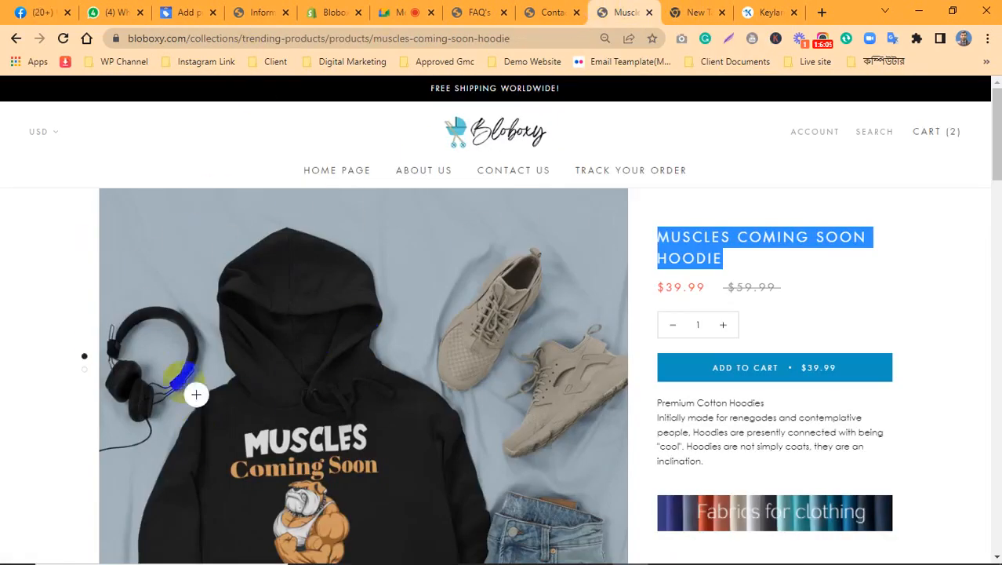
click(153, 39)
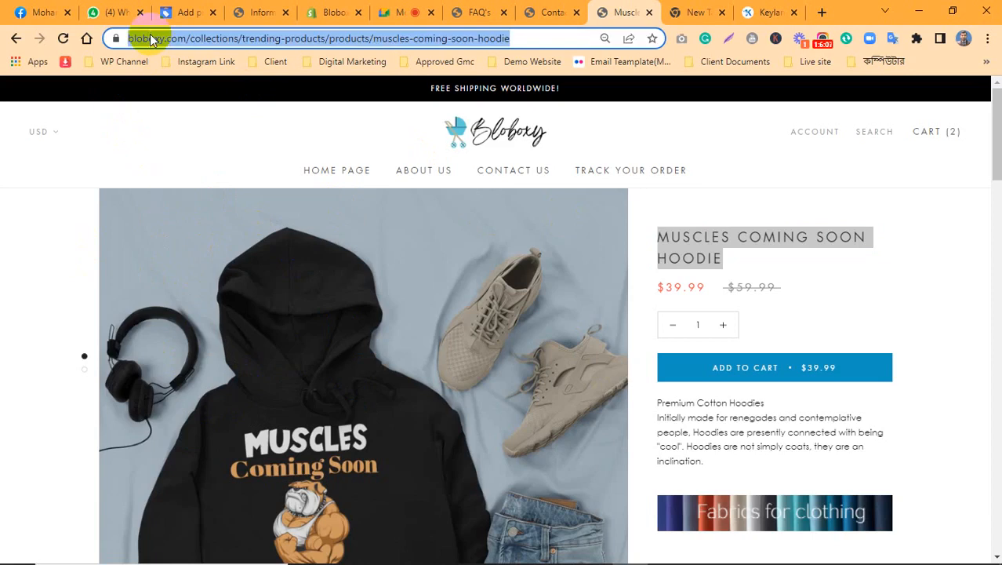
click(155, 42)
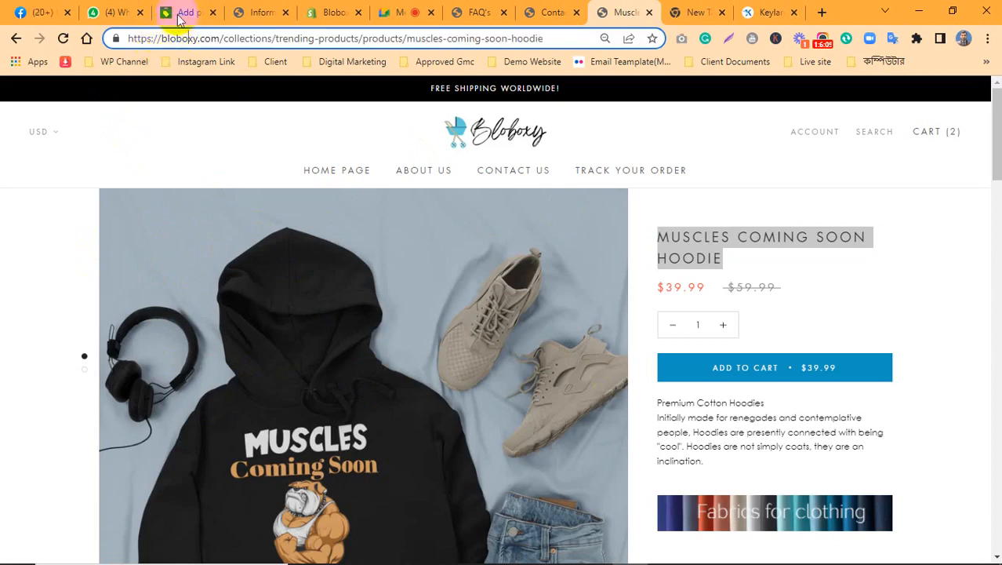
Go back to Google Merchant Center and leave the hoodie's product form, discarding its unsaved changes
click(179, 12)
scroll(428, 246, up, 3)
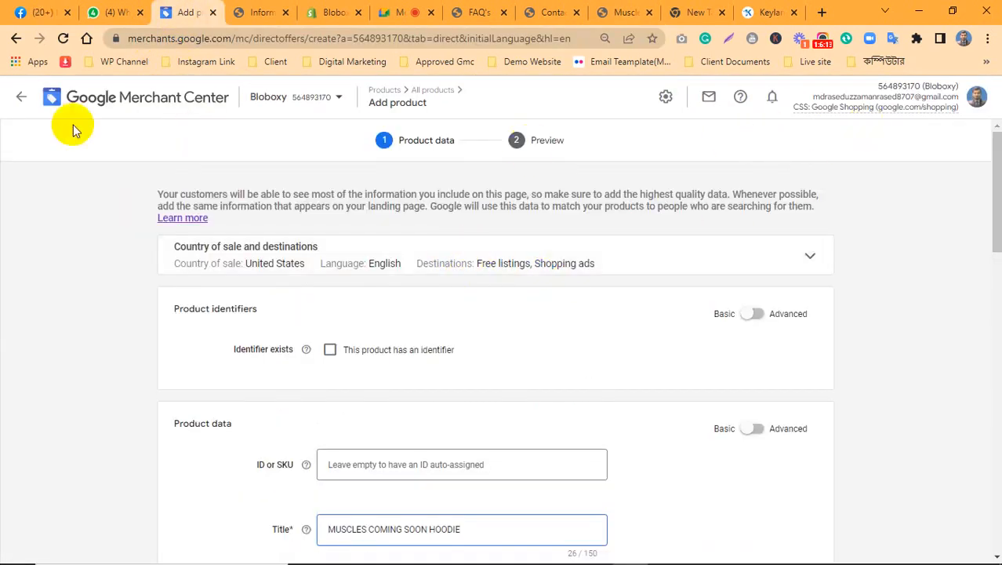
click(19, 100)
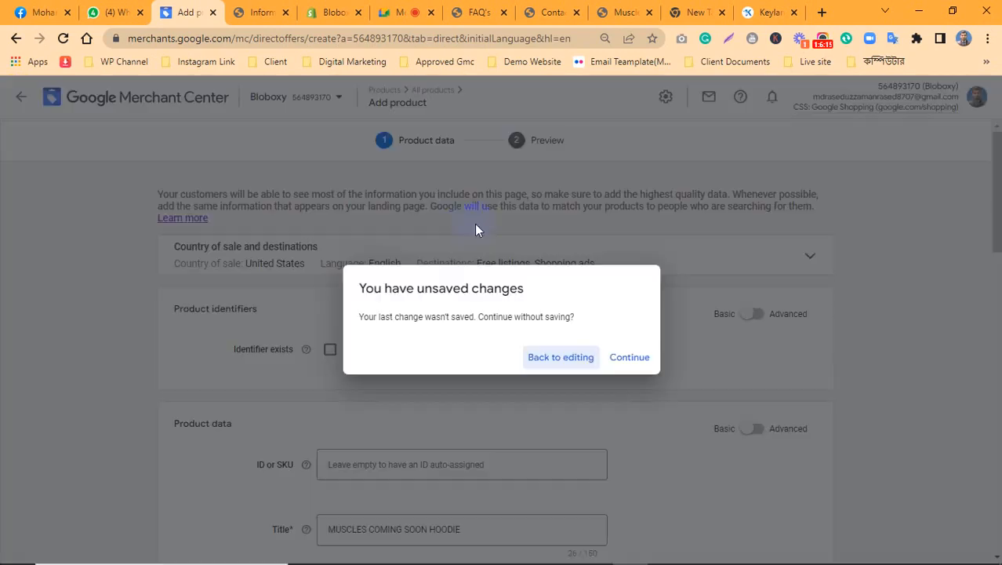
click(628, 358)
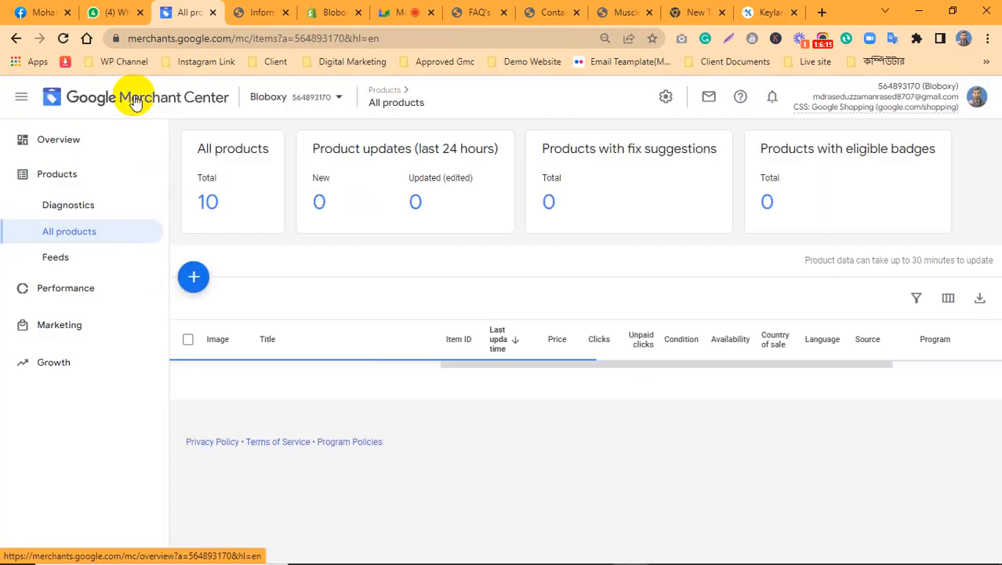
Start adding a new product from the list of all products, reached by way of the overview, and mark it as having no identifier
click(133, 101)
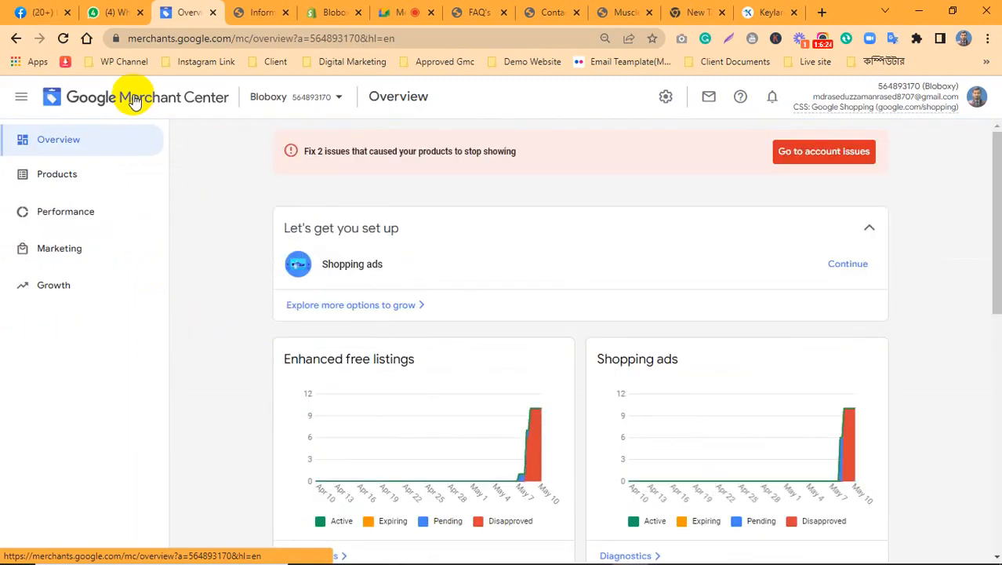
click(63, 180)
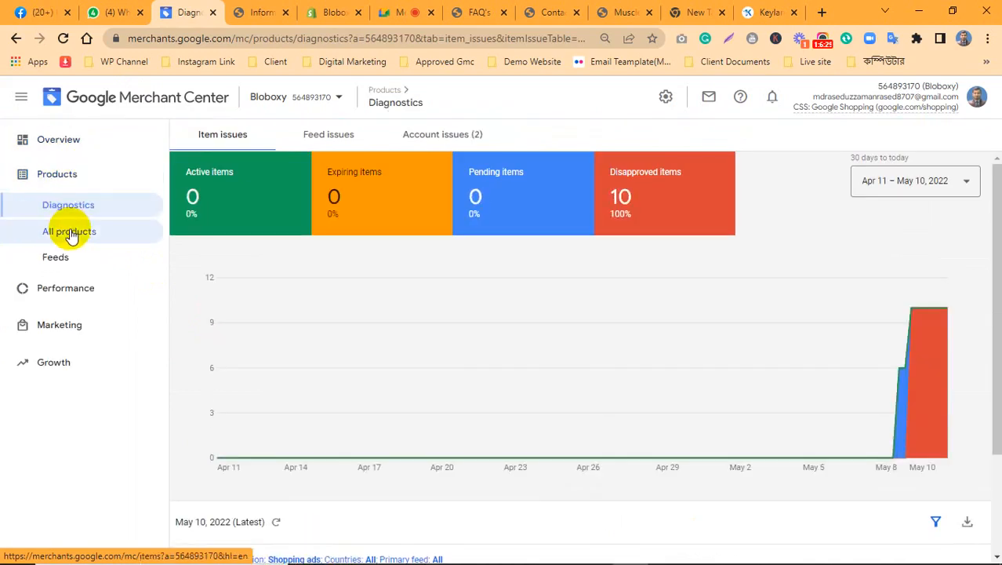
click(70, 233)
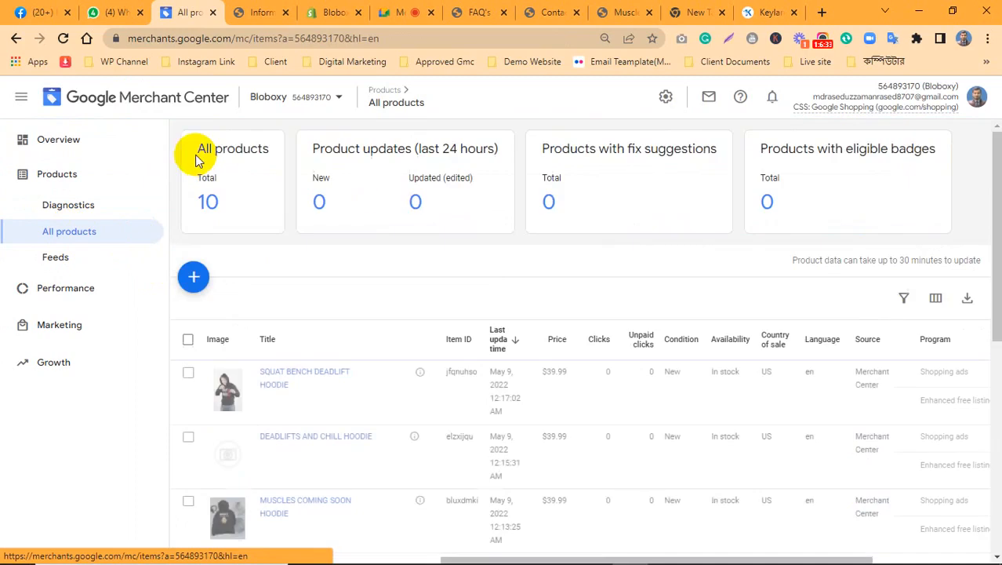
click(193, 276)
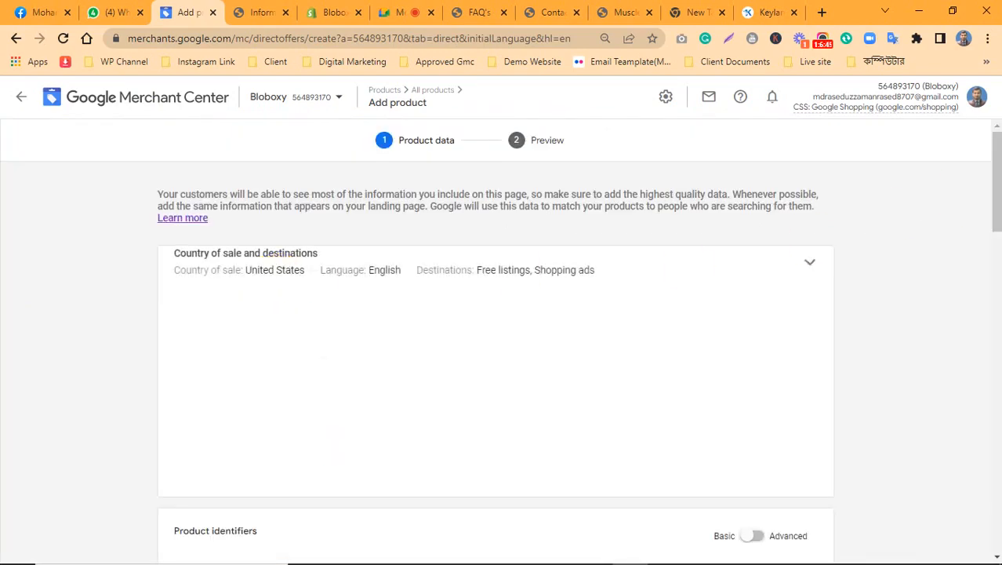
drag(996, 206, 992, 226)
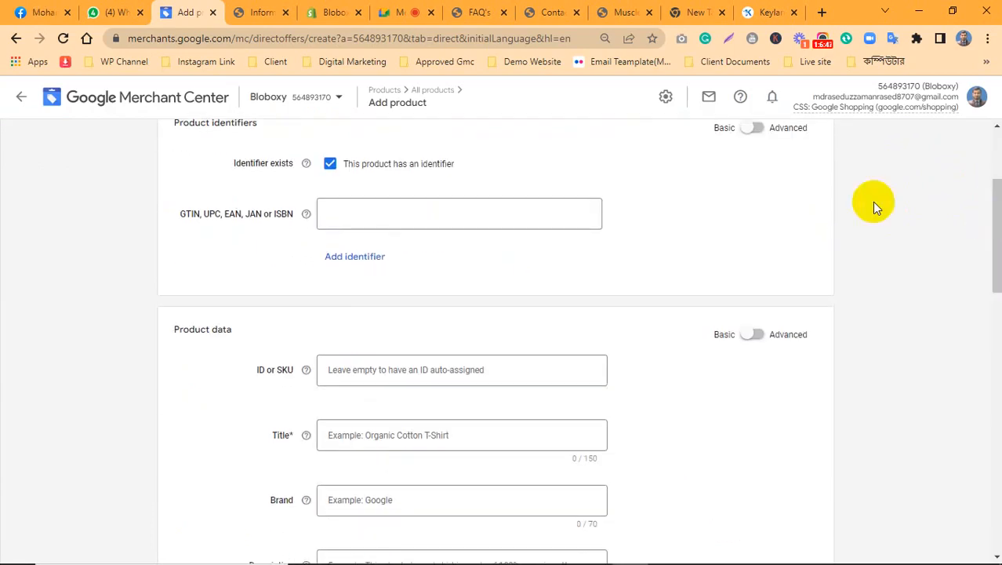
drag(226, 163, 283, 163)
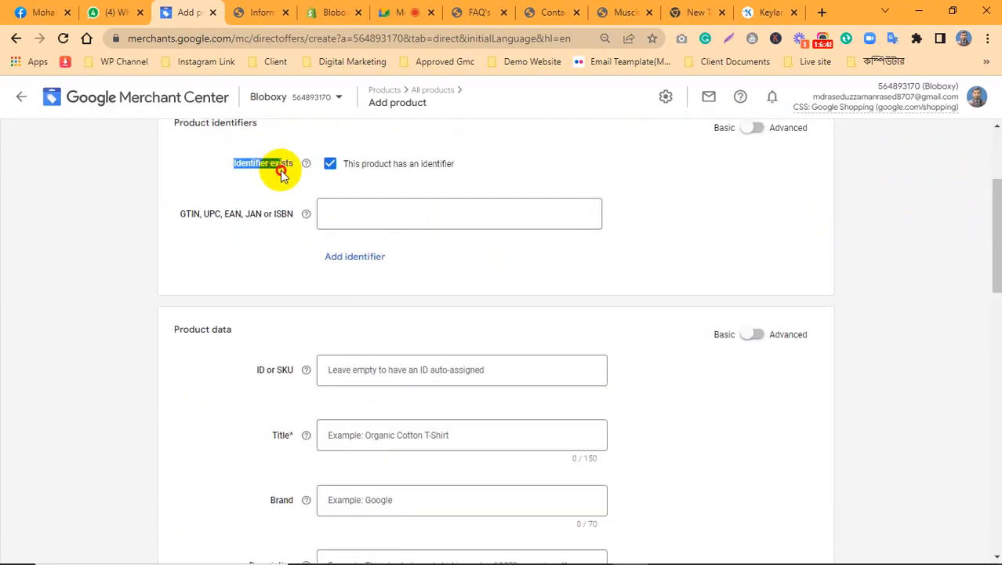
click(329, 165)
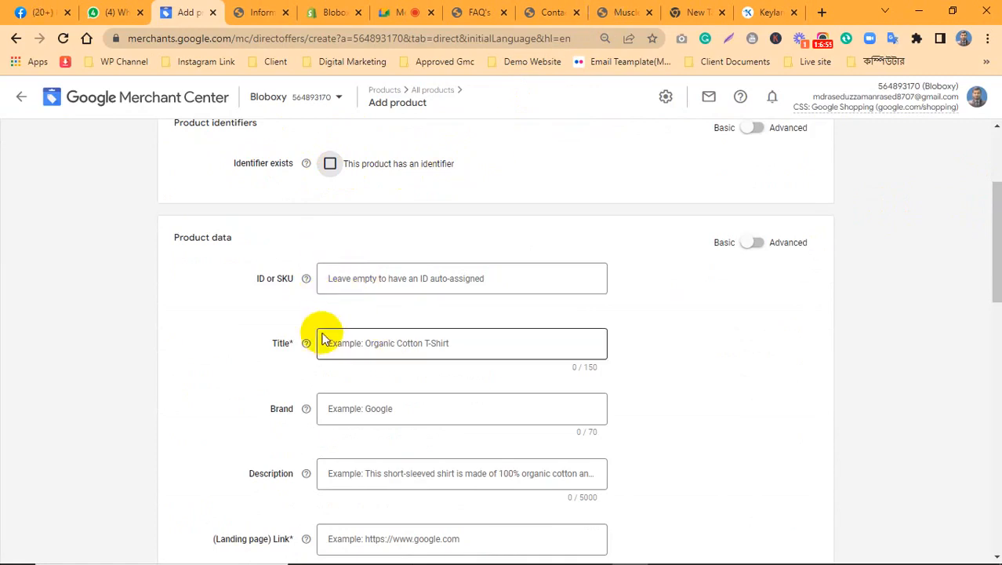
Copy the hoodie's name from its store page into the new product's title, MUSCLES COMING SOON HOODIE
click(621, 13)
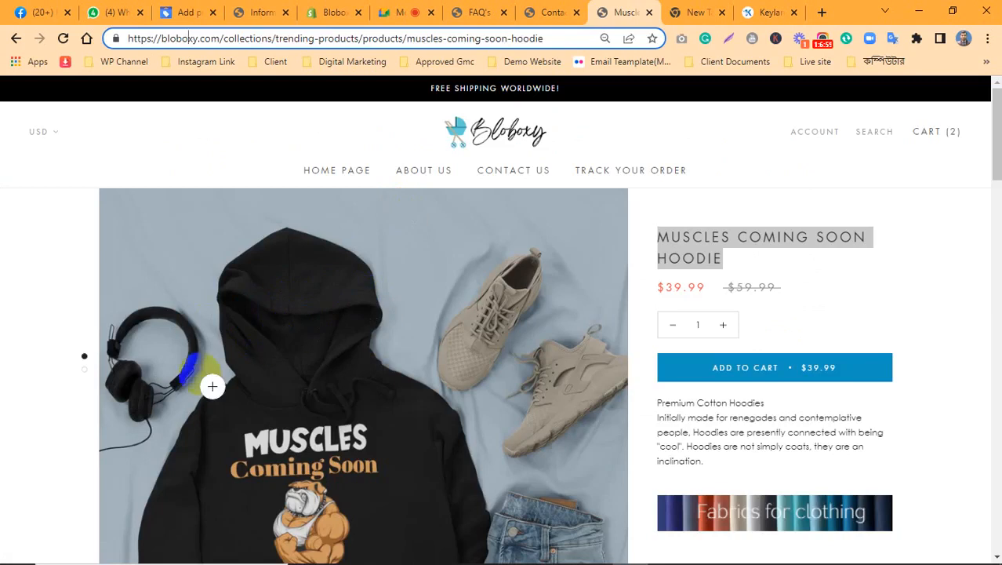
right_click(708, 257)
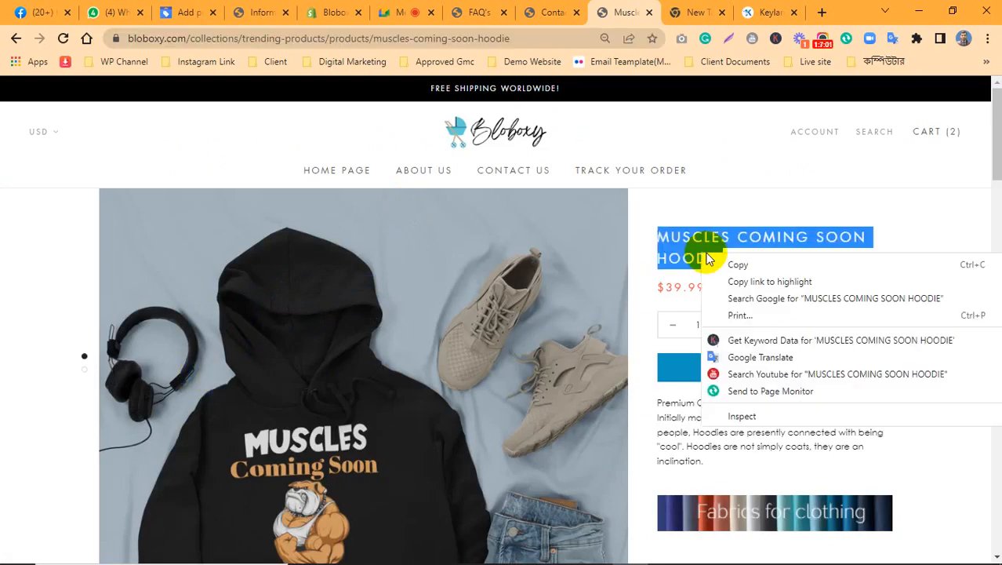
click(735, 264)
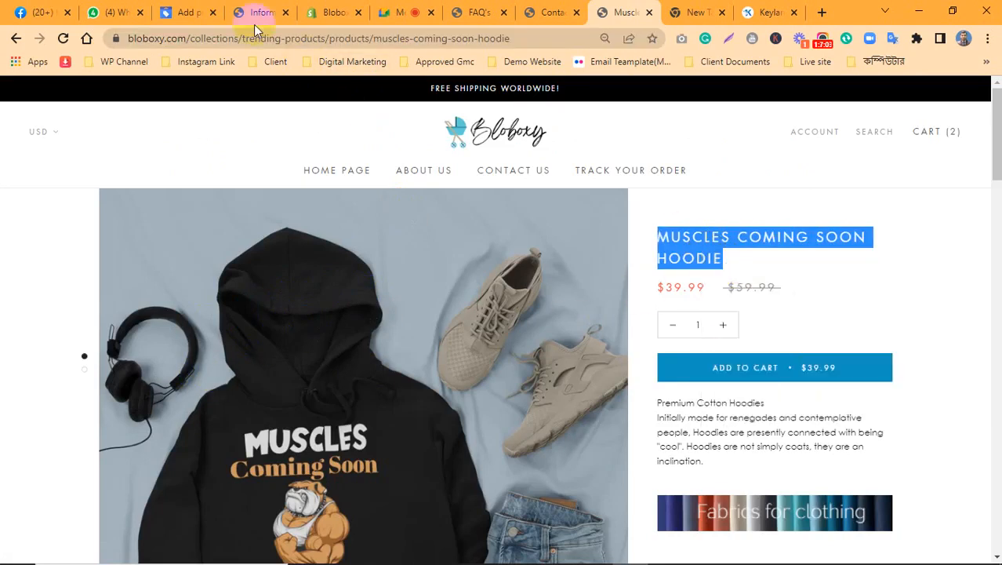
click(196, 8)
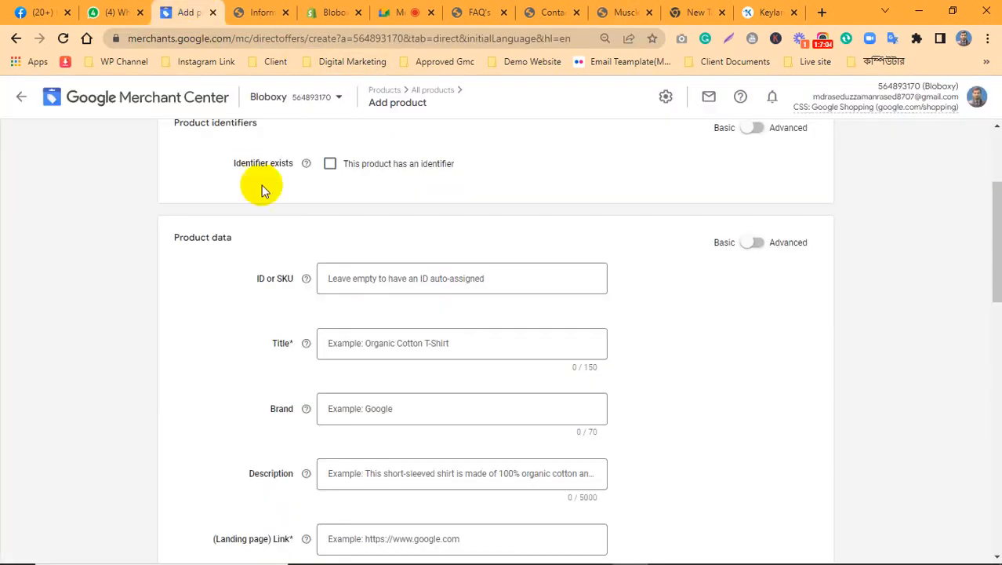
click(355, 346)
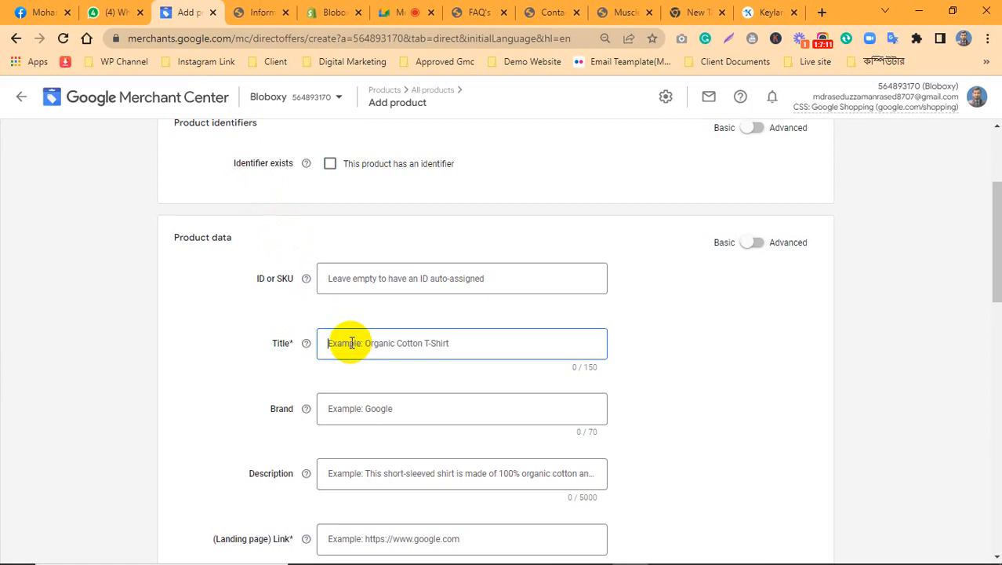
text(MUSCLES COMING SOON HOODIE)
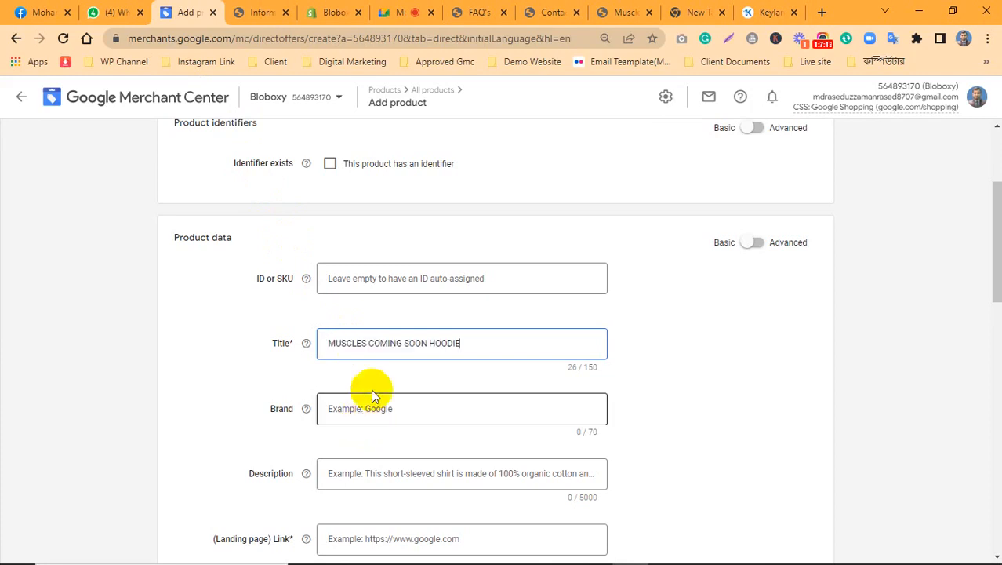
Copy the store name from the hoodie page's web address and enter it as the product's brand, bloboxy
click(373, 398)
click(626, 12)
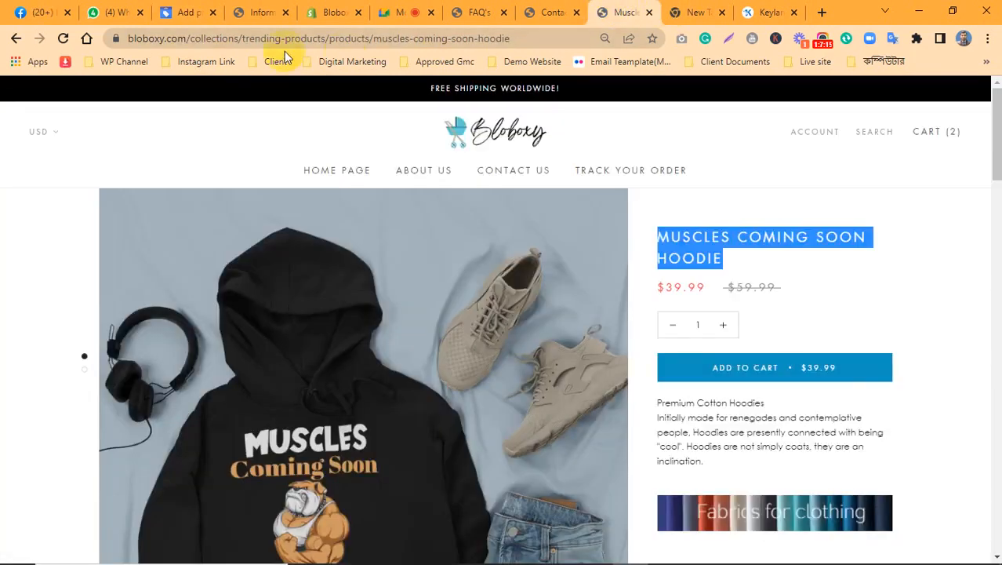
double_click(147, 38)
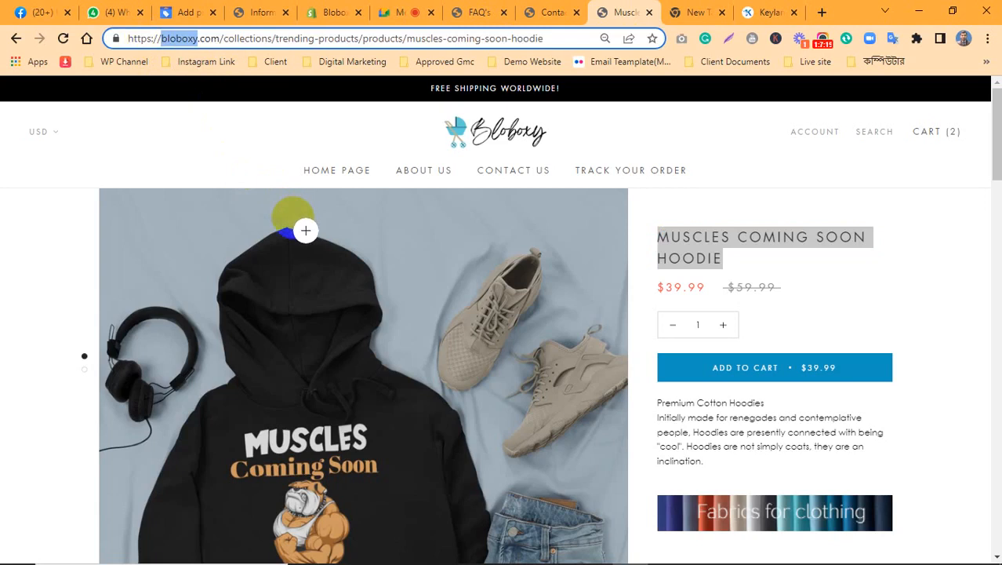
click(185, 12)
click(384, 420)
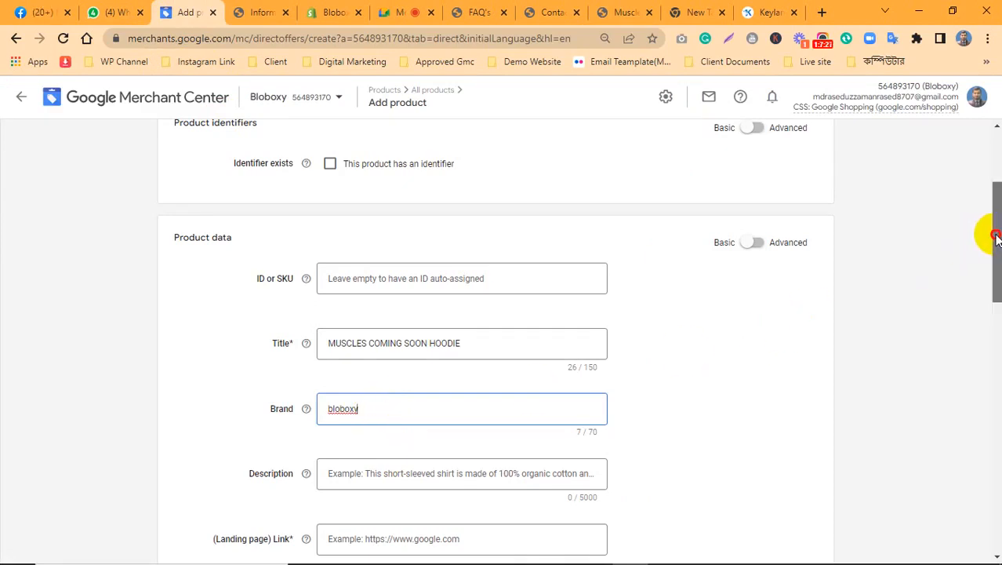
Copy the hoodie's full description from its store page, from Premium Cotton Hoodies to Made in U.S.A, into the product description
drag(996, 247, 991, 280)
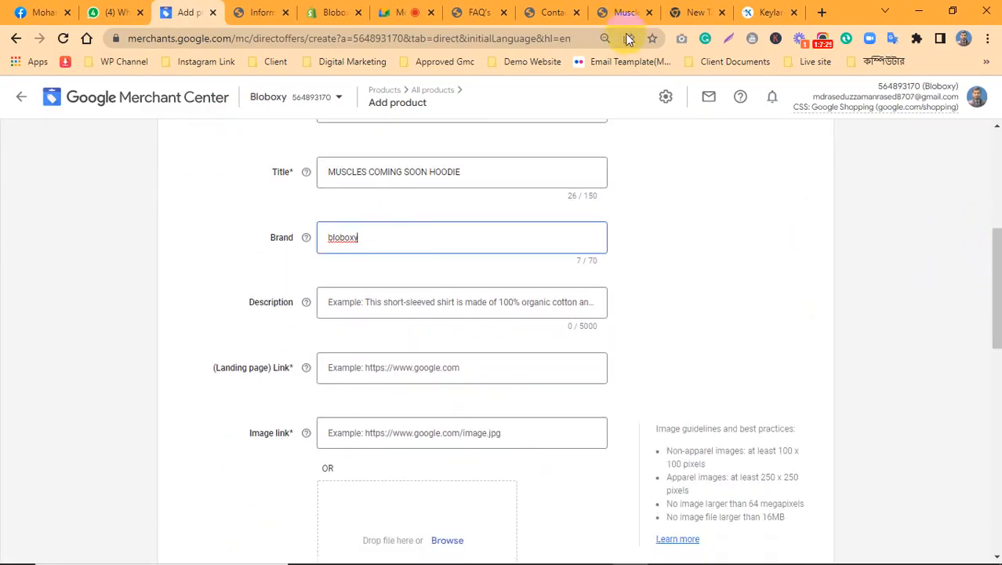
click(639, 10)
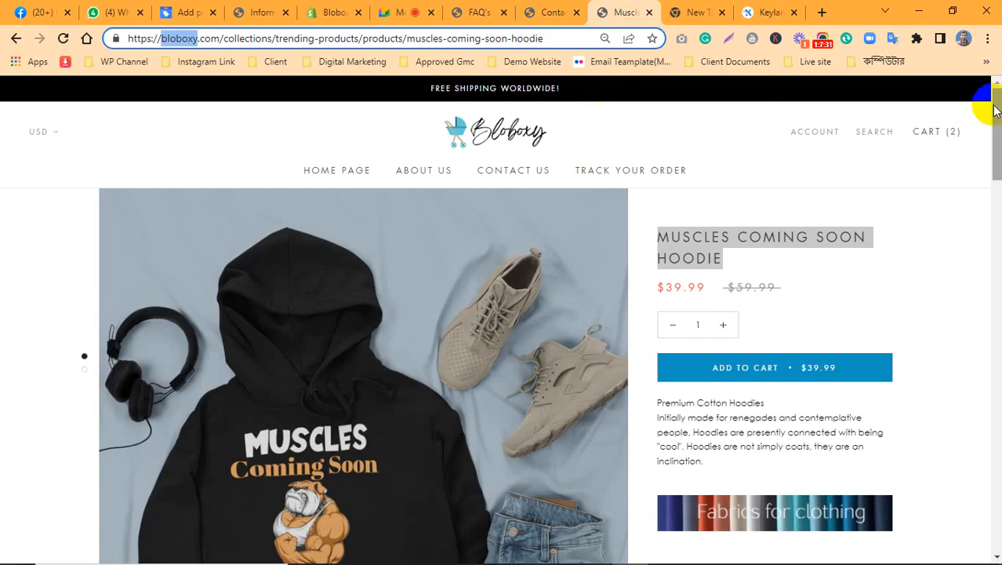
drag(988, 108, 989, 146)
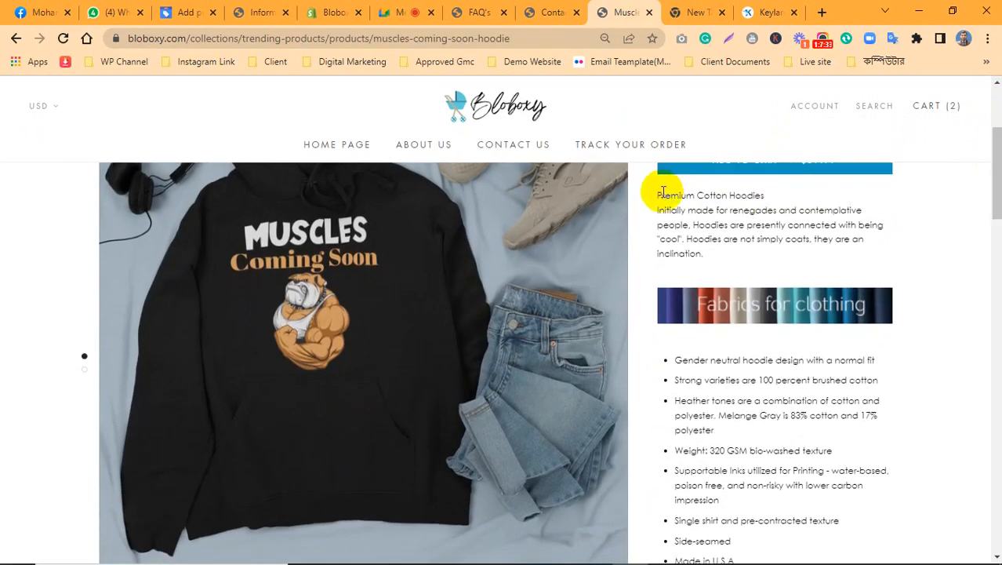
drag(654, 196, 741, 512)
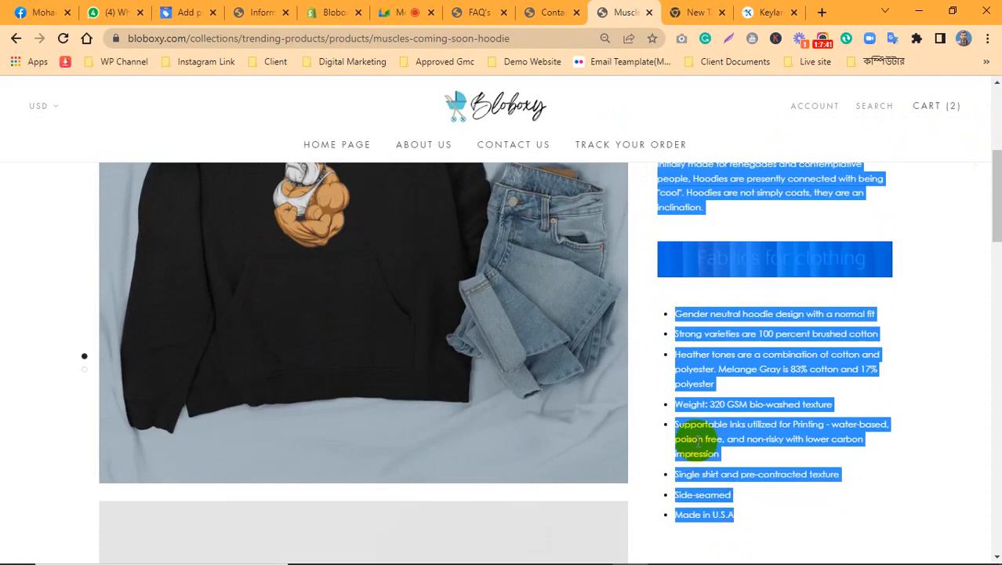
click(185, 12)
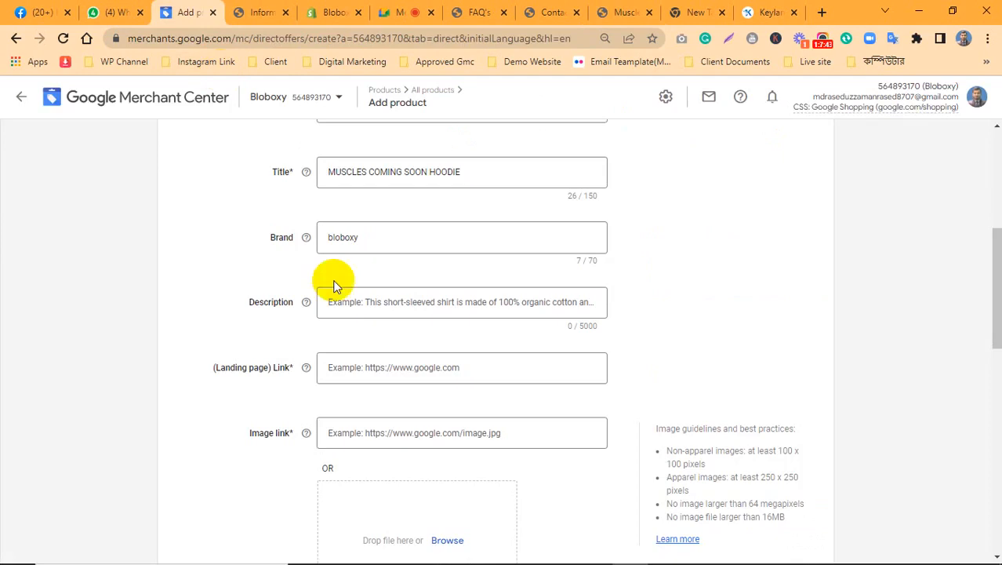
click(370, 303)
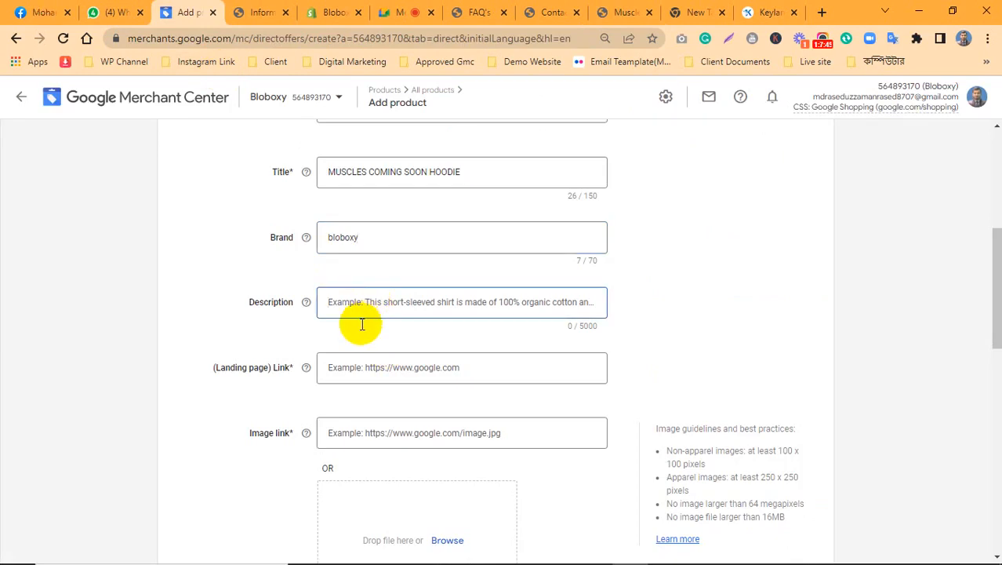
text(Premium Cotton Hoodies Initially made for renegades and contemplative people, Hoodies are presently connected with being "cool". Hoodies are not simply coats, they are an inclination.    Gender neutral hoodie design with a normal fit Strong varieties are 100 percent brushed cotton Heather tones are a combination of cotton and polyester. Melange Gray is 83% cotton and 17% polyester Weight: 320 GSM bio-washed texture Supportable Inks utilized for Printing - water-based, poison free, and non-risky with lower carbon impression Single shirt and pre-contracted texture Side-seamed Made in U.S.A)
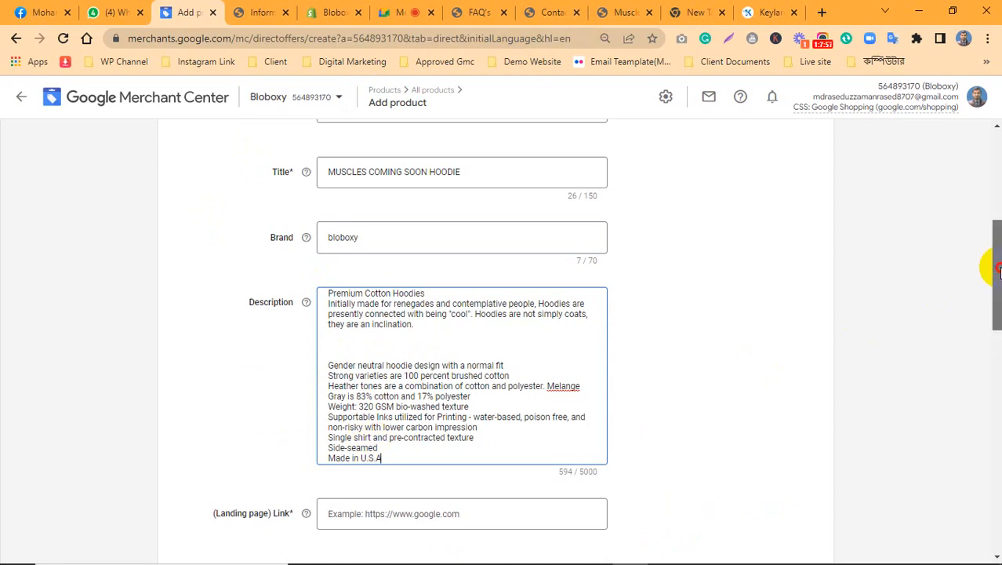
Copy the full web address of the hoodie's store page and enter it as the product's landing page link
drag(998, 271, 989, 316)
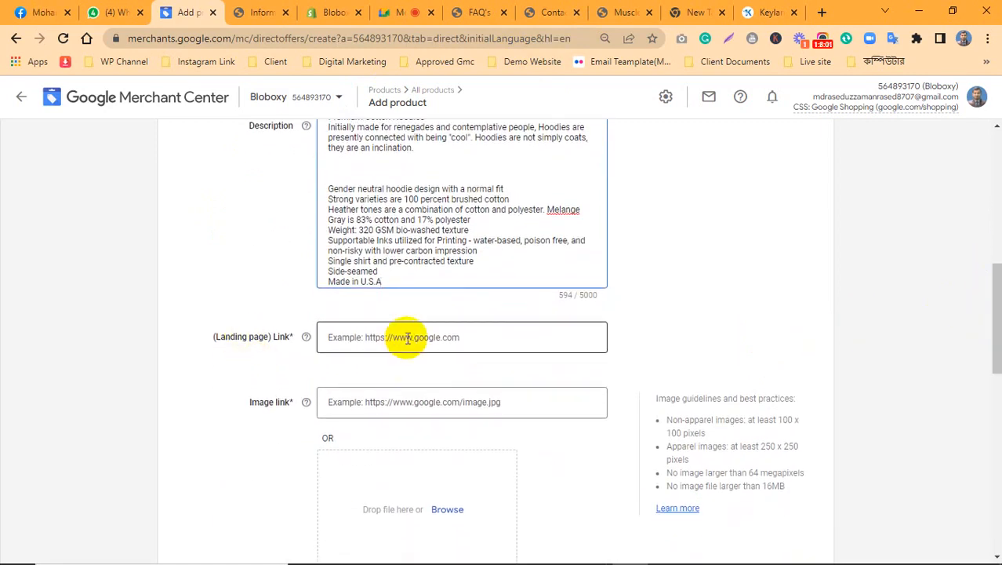
click(628, 12)
scroll(437, 247, up, 3)
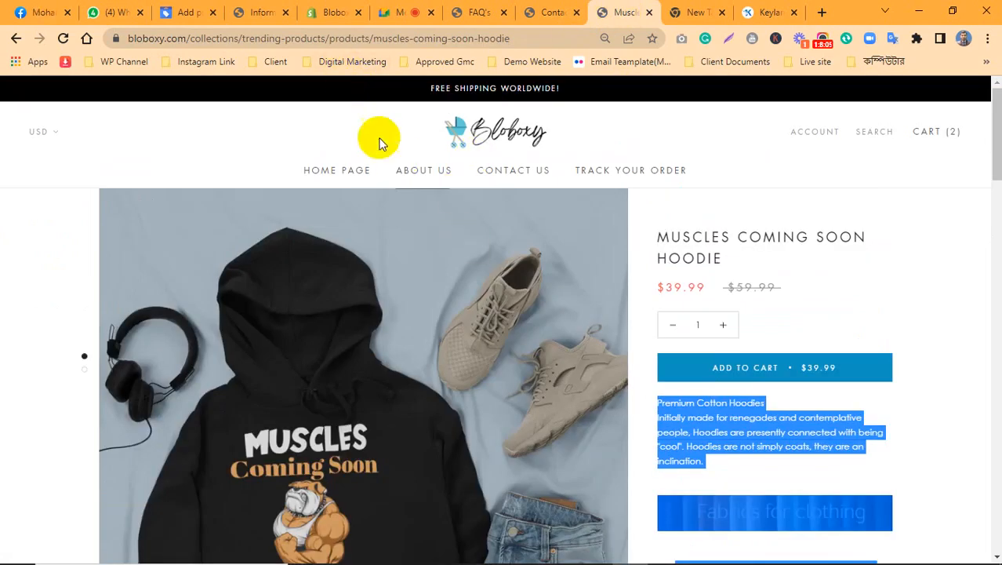
click(325, 39)
key(ctrl+c)
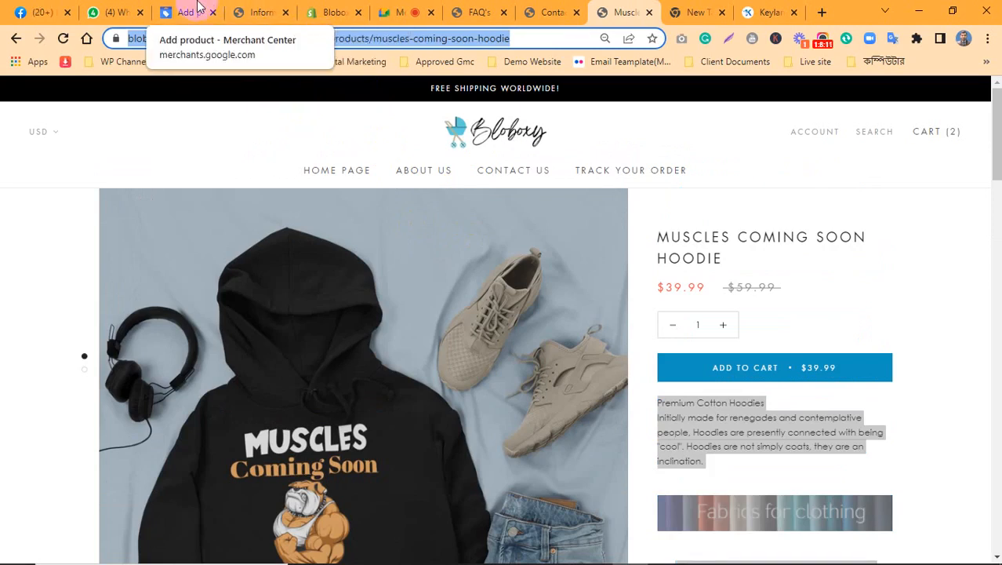
click(198, 7)
click(371, 344)
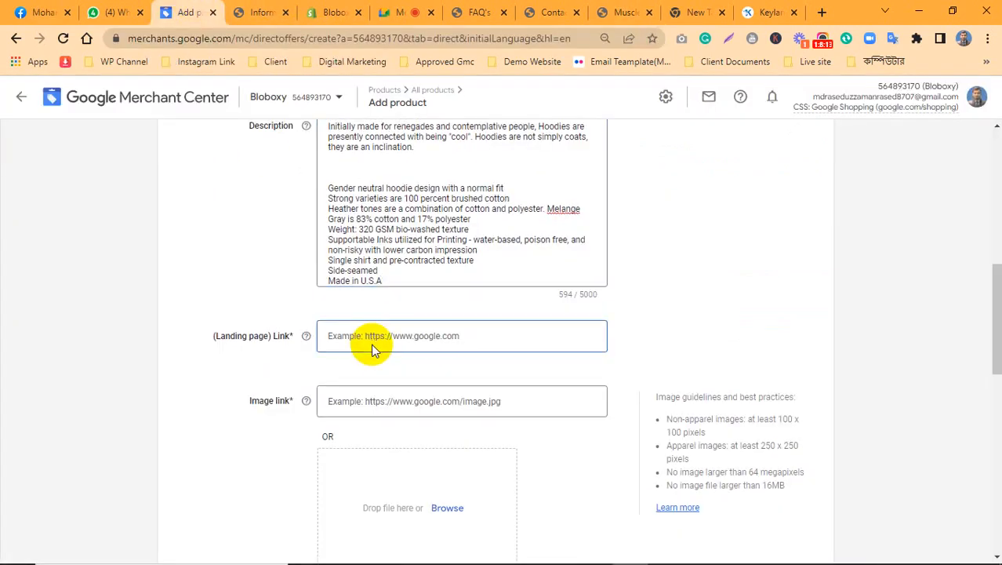
key(ctrl+v)
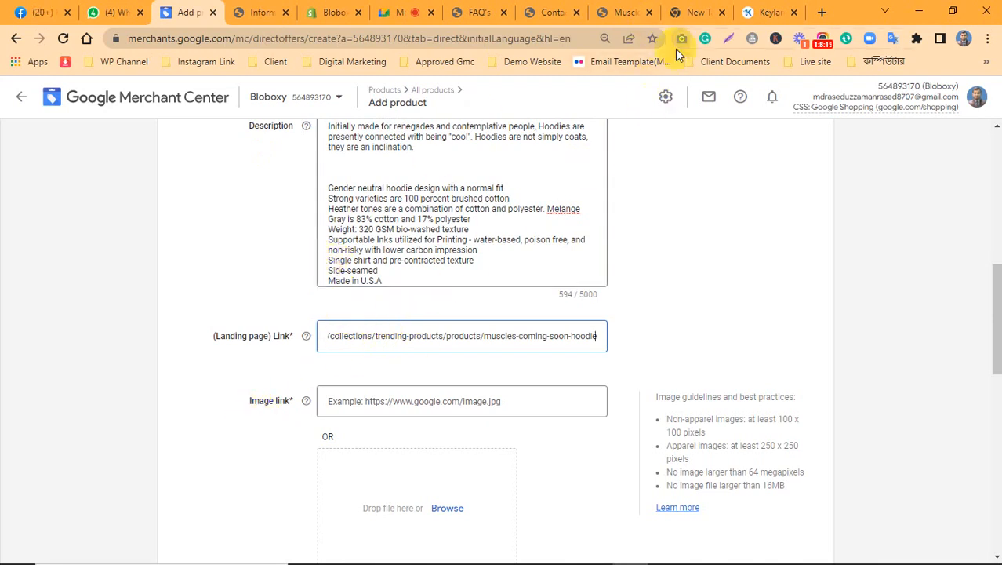
Copy the address of the hoodie's main image from its store page and enter it as the new product's image link
click(635, 12)
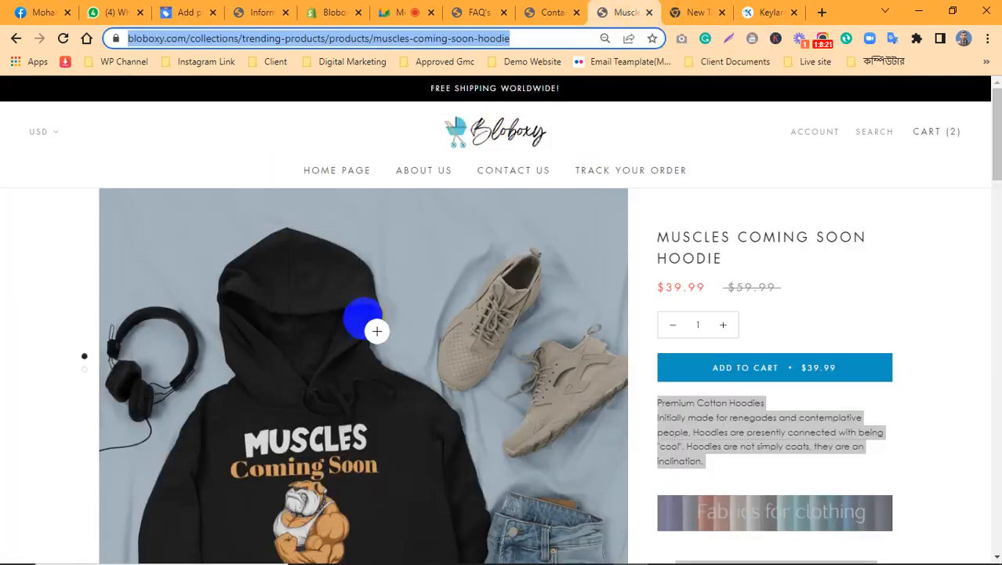
right_click(339, 290)
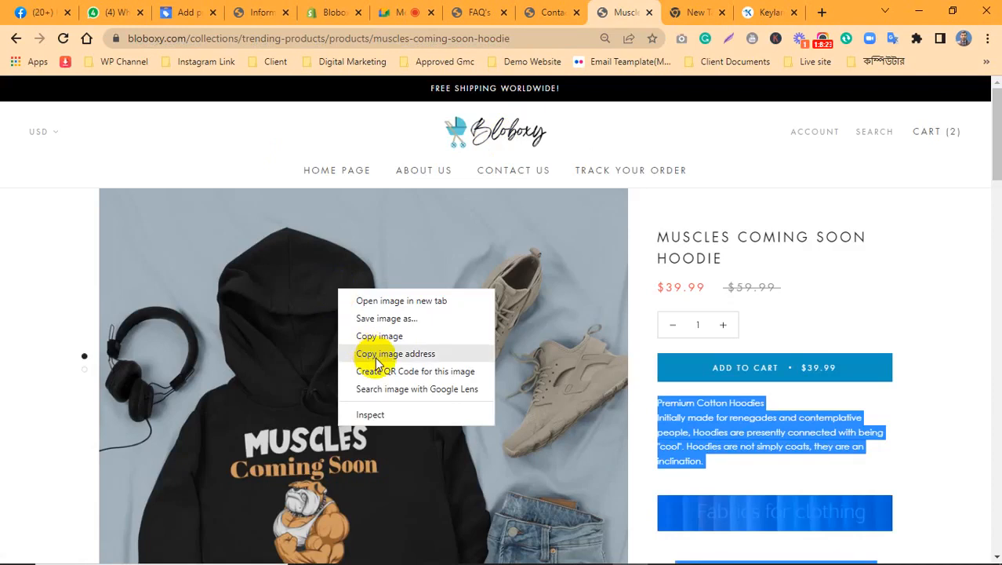
click(376, 358)
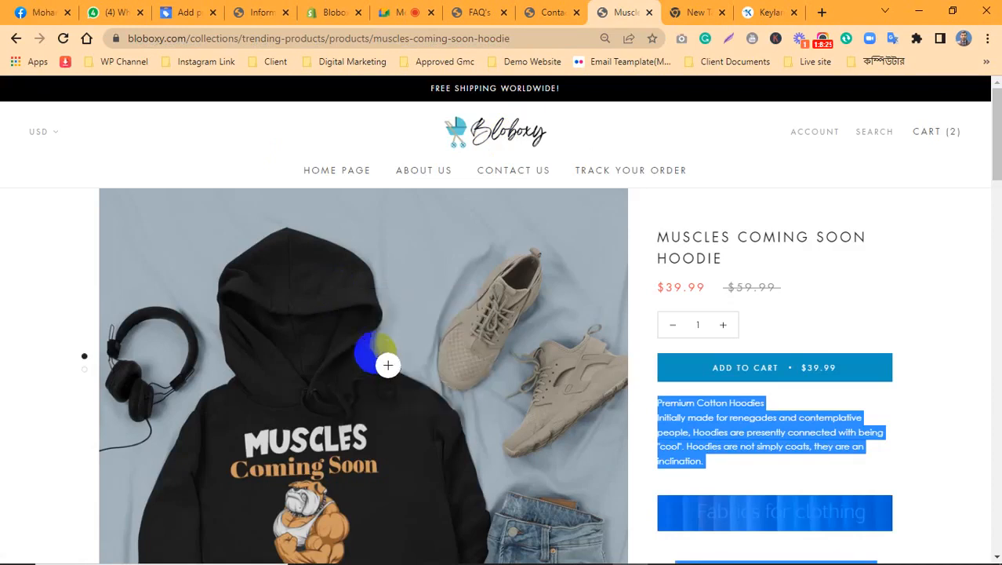
click(329, 12)
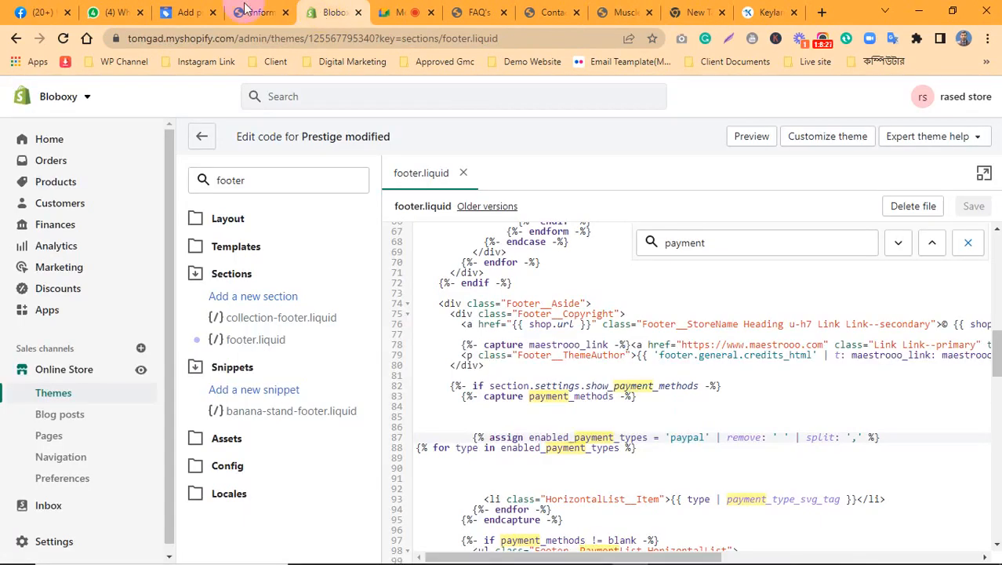
click(188, 11)
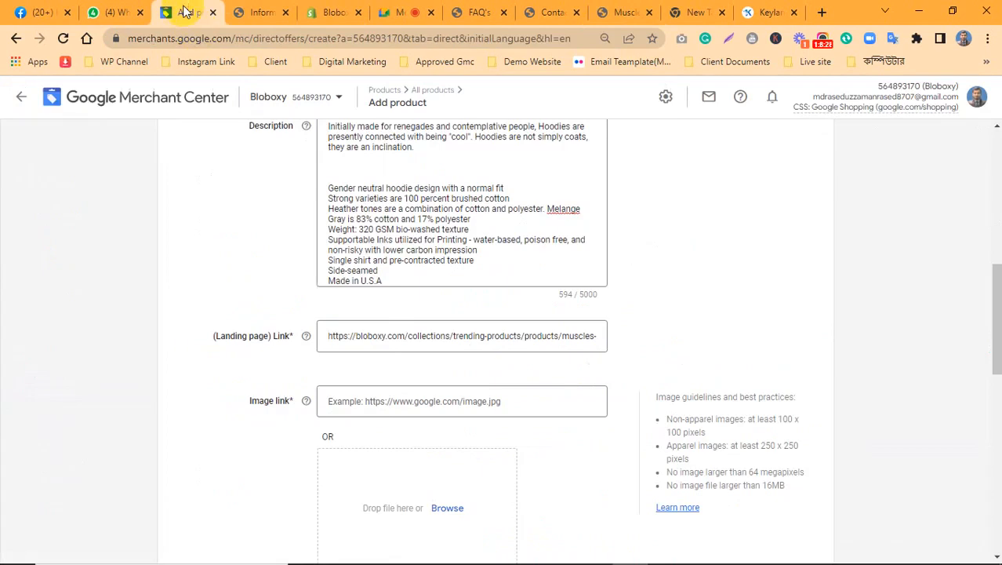
click(363, 400)
click(366, 402)
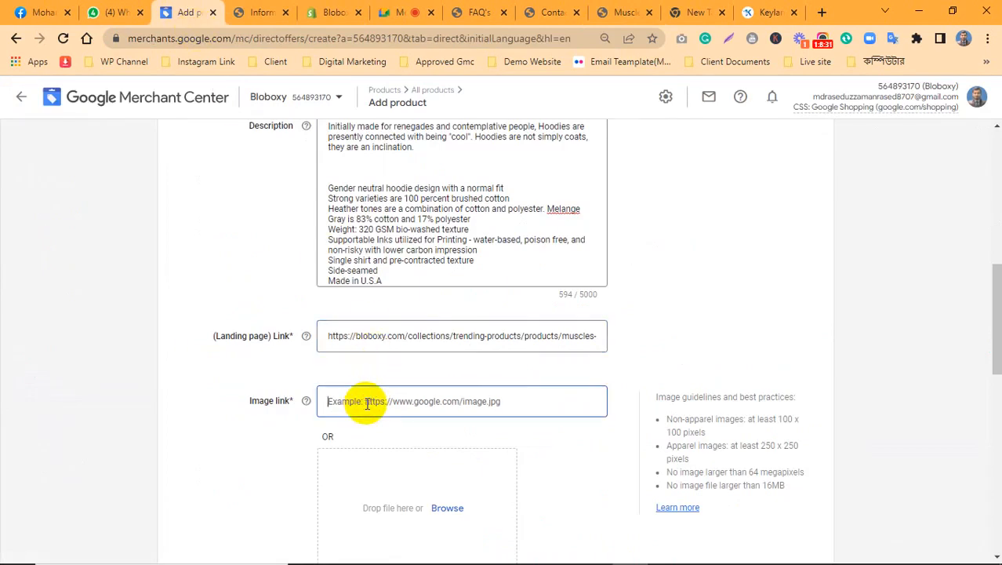
key(ctrl+v)
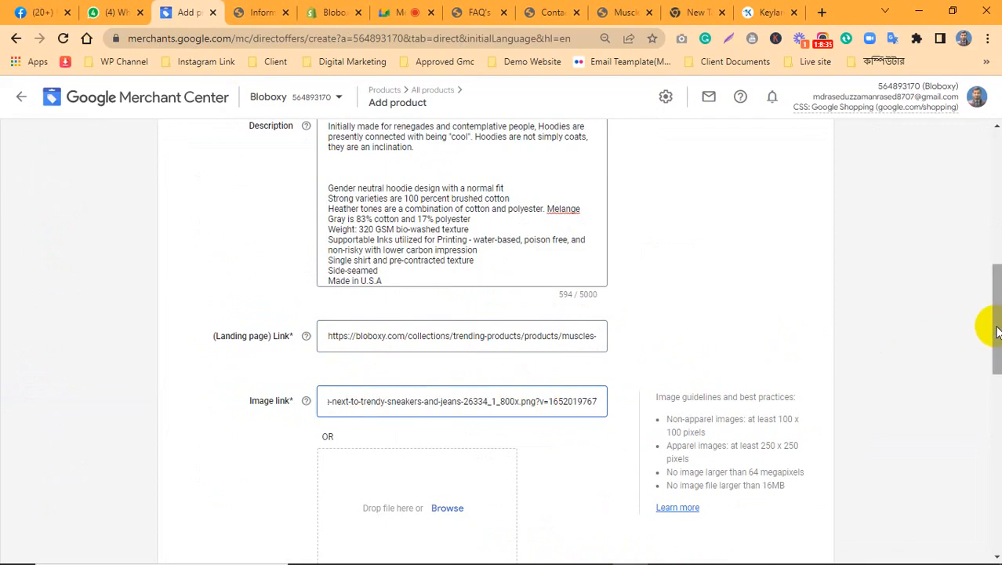
Copy the hoodie's sale price from its store page and enter it as the new product's price, 39.99 USD
drag(994, 330, 963, 400)
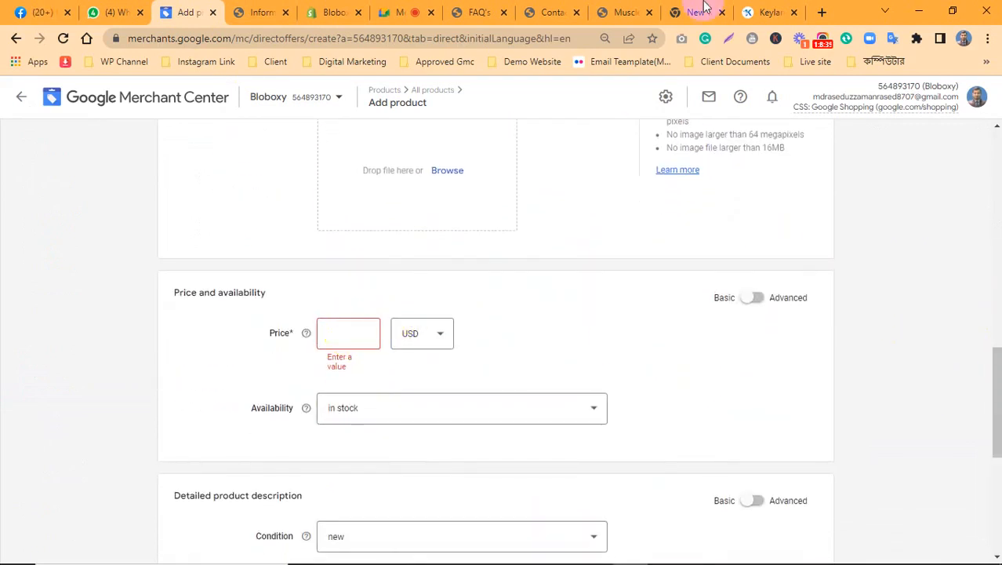
click(628, 12)
drag(710, 287, 670, 291)
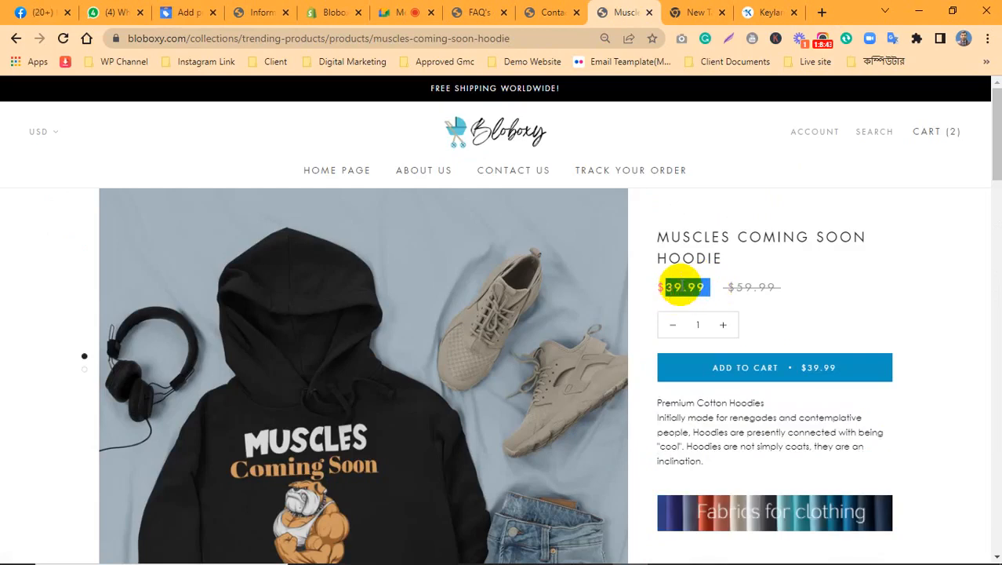
right_click(684, 287)
click(700, 292)
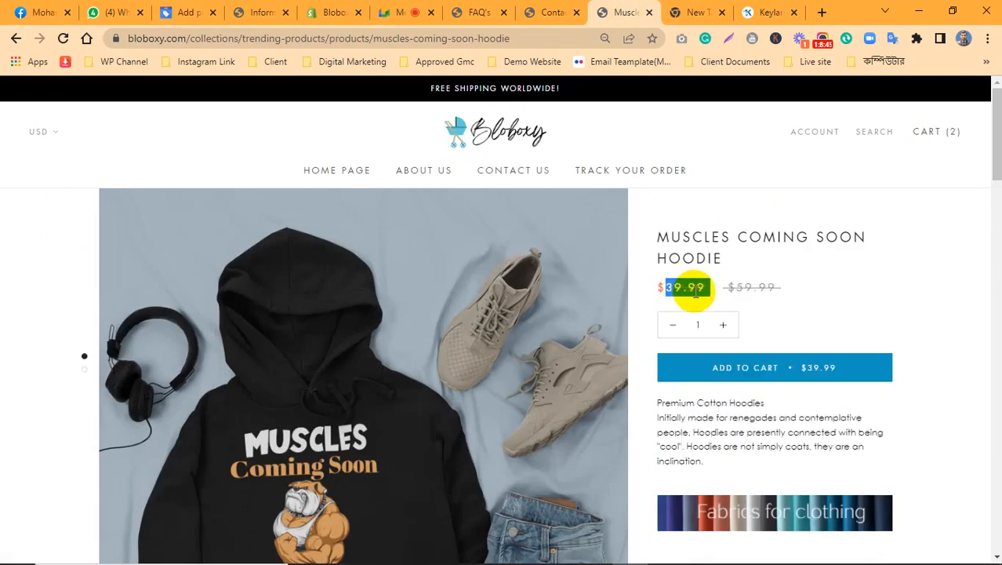
click(180, 9)
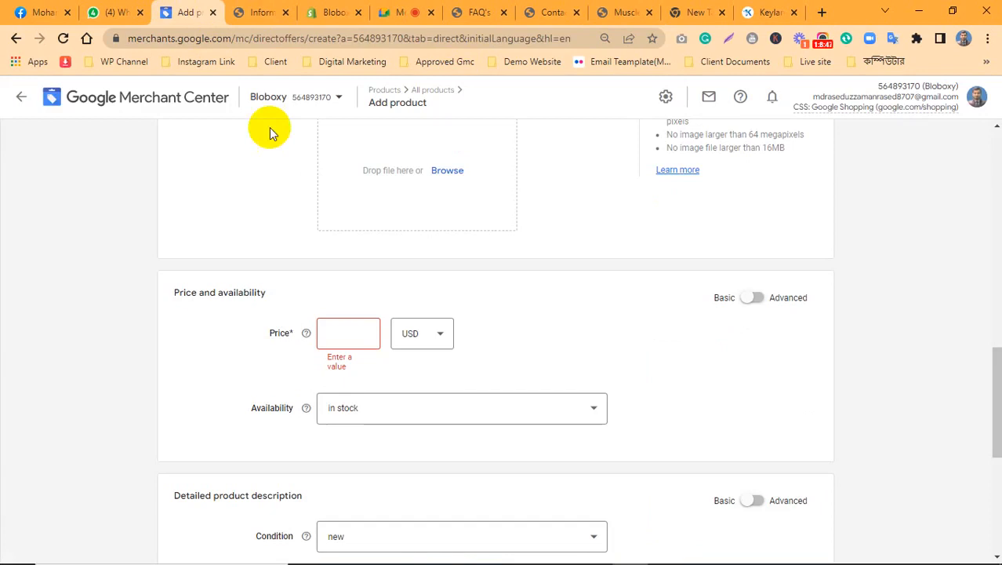
click(347, 335)
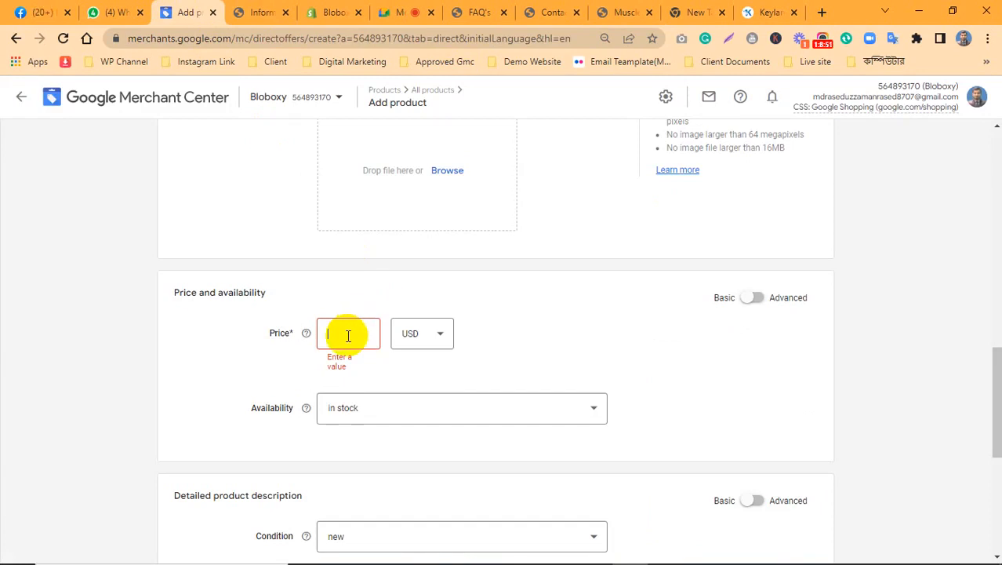
key(ctrl+v)
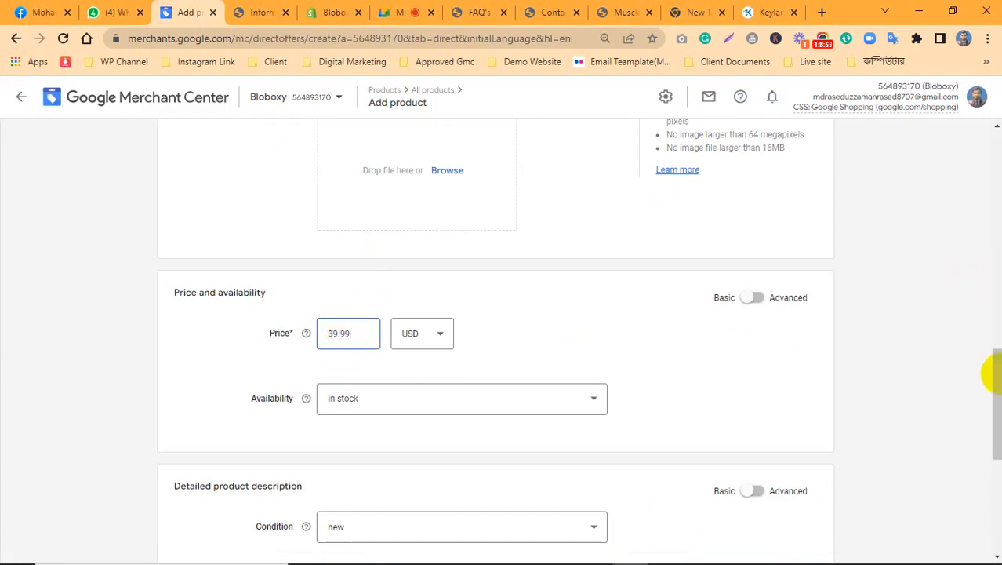
Look over the rest of the product form, then leave it and discard the unsaved product
drag(994, 369, 984, 456)
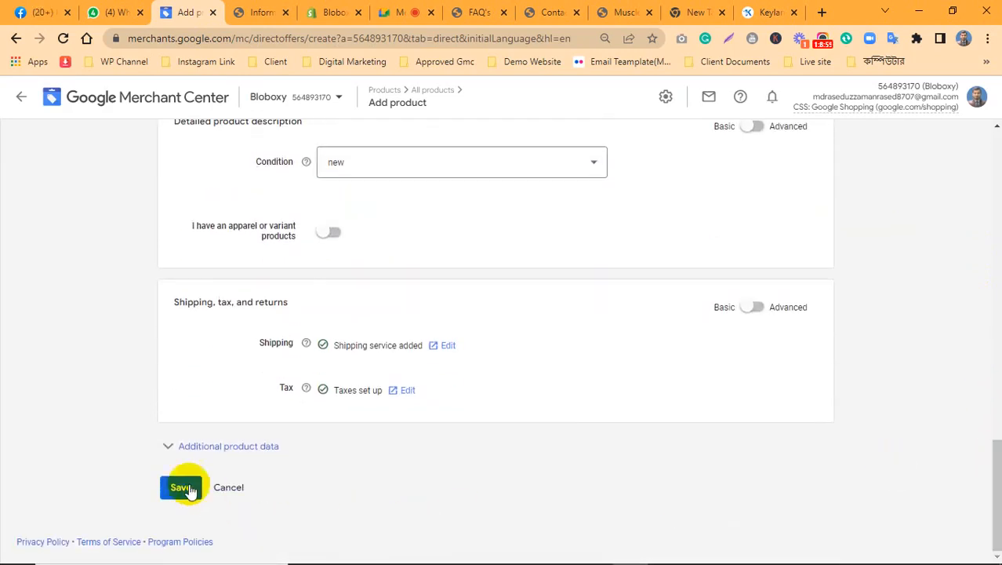
scroll(473, 393, up, 15)
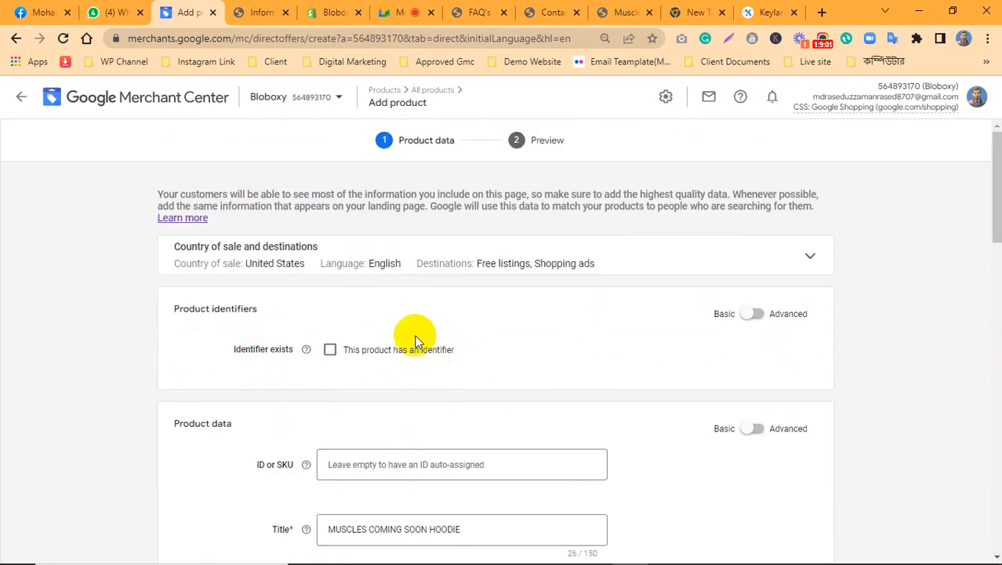
click(20, 97)
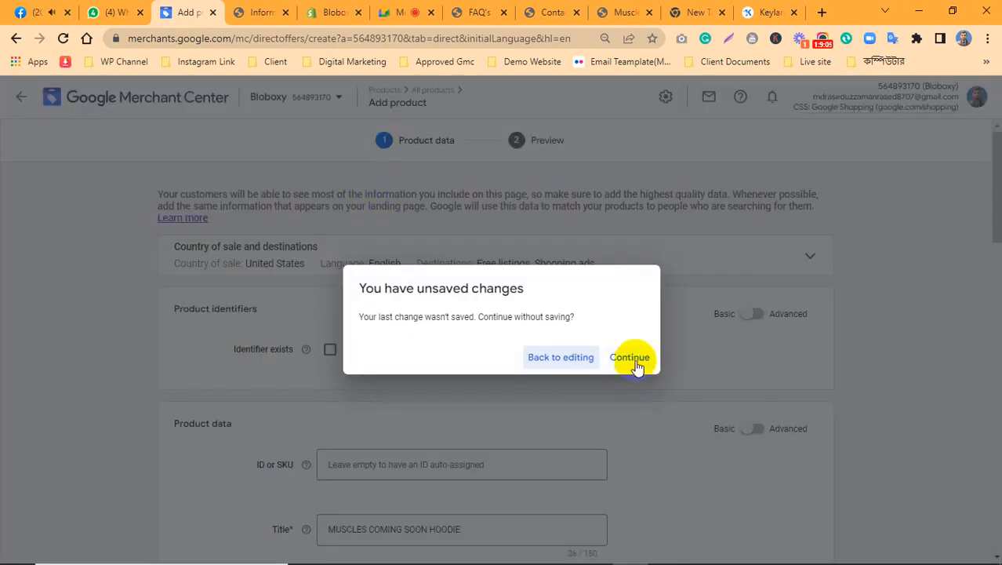
click(633, 358)
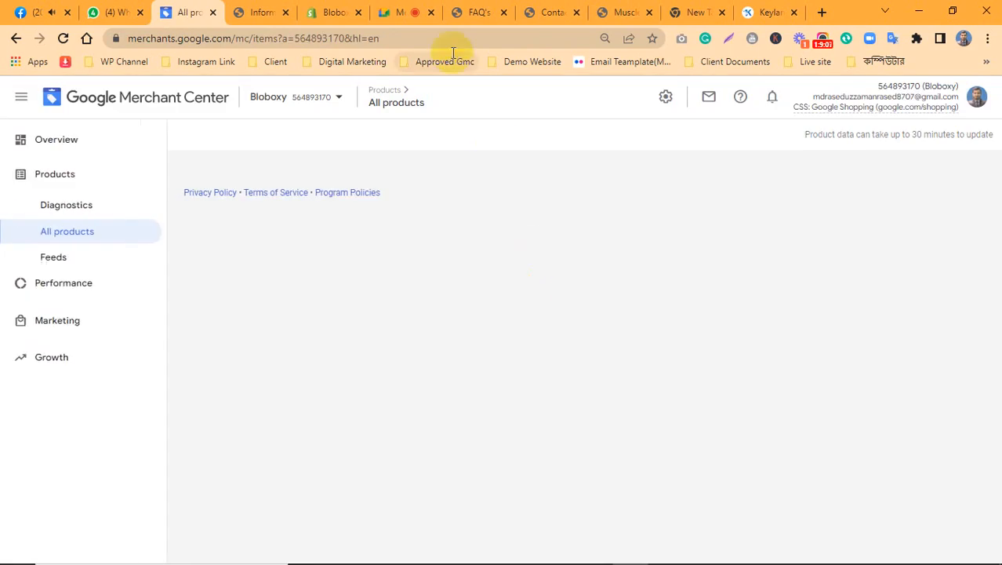
Switch to the Fiverr window and check the active Buyer Requests
click(397, 12)
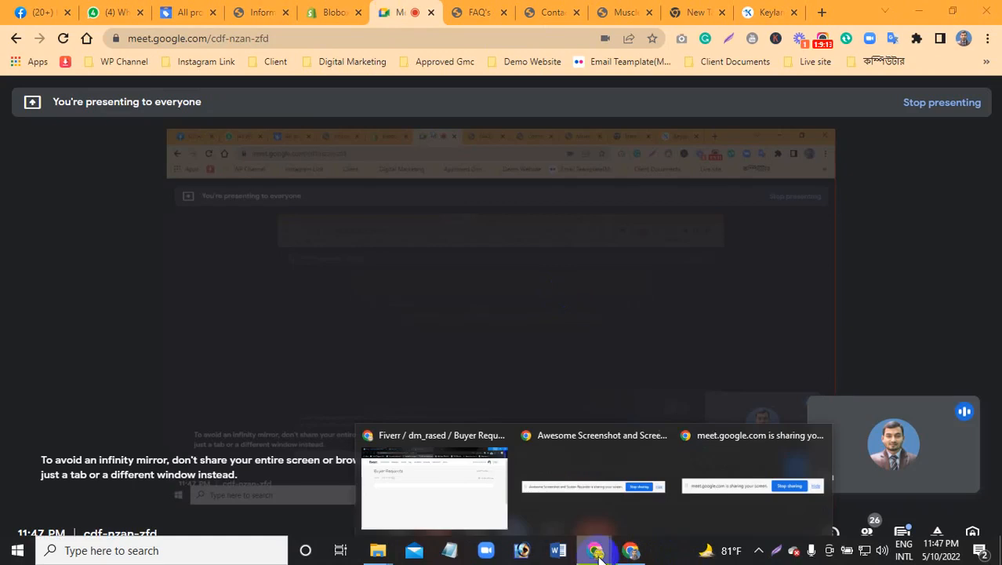
click(417, 453)
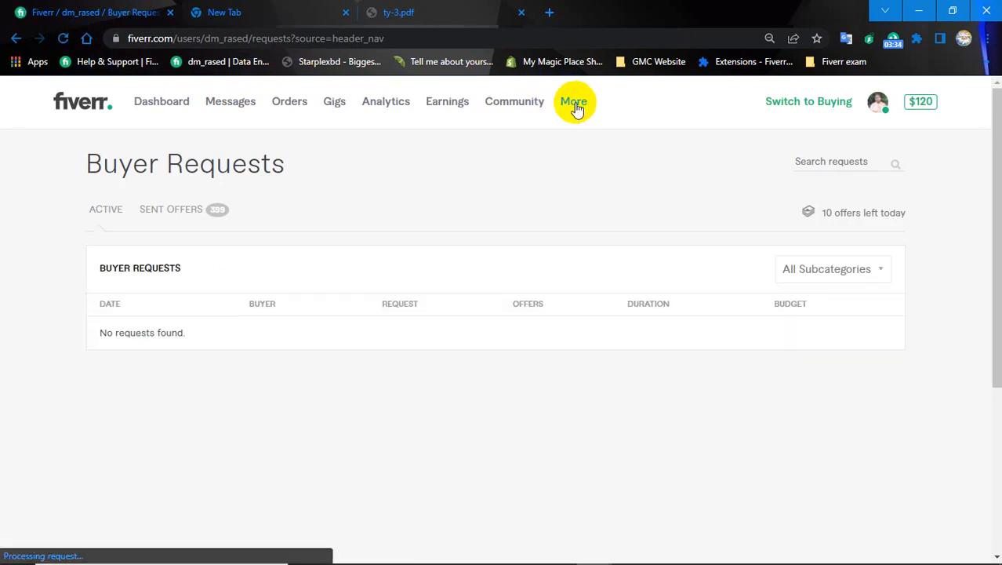
mouse_move(574, 105)
click(575, 148)
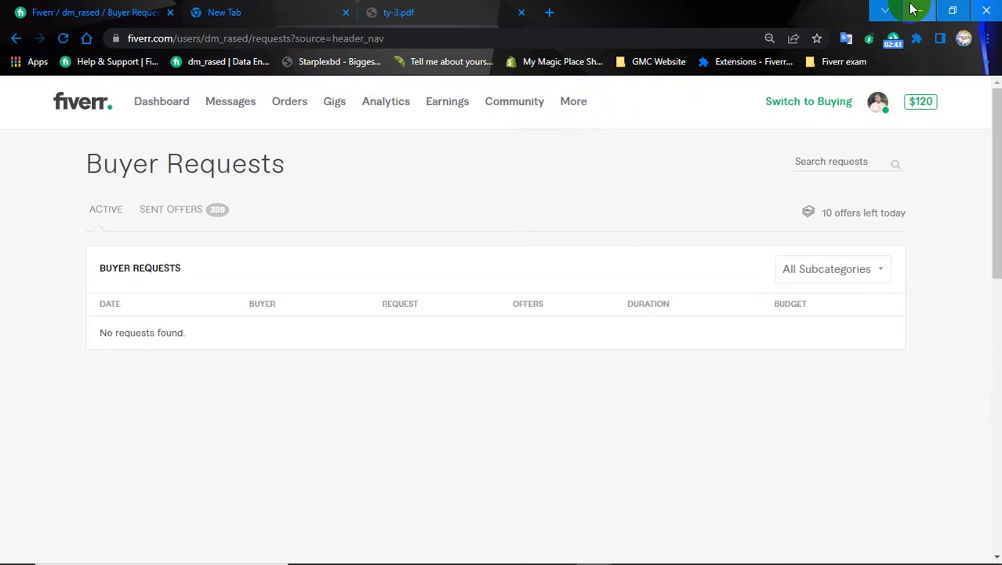
click(918, 9)
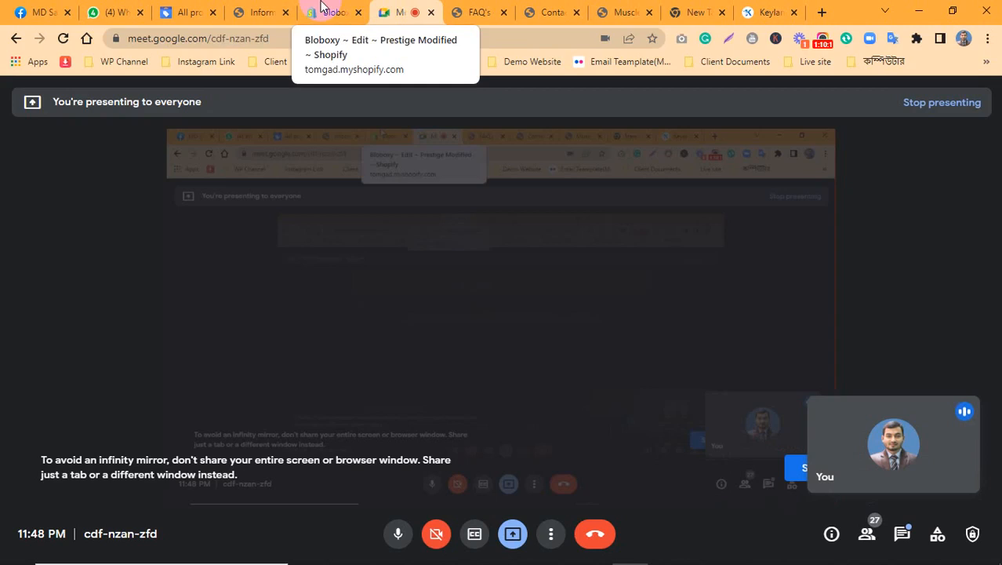
Return to Google Merchant Center, examine the source, program and status of the listed products, and open the account overview
click(241, 9)
click(187, 12)
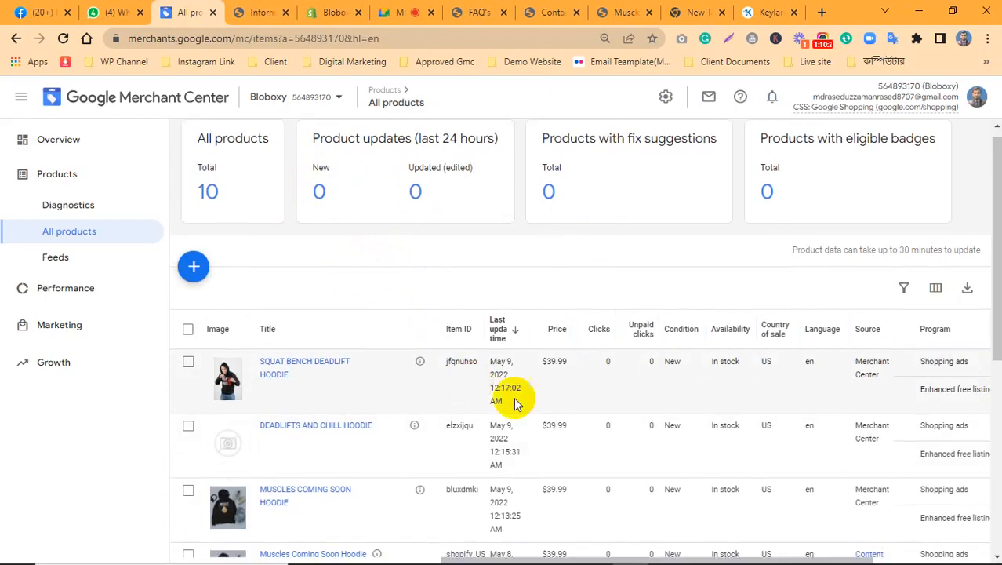
scroll(694, 486, down, 1)
scroll(627, 510, down, 3)
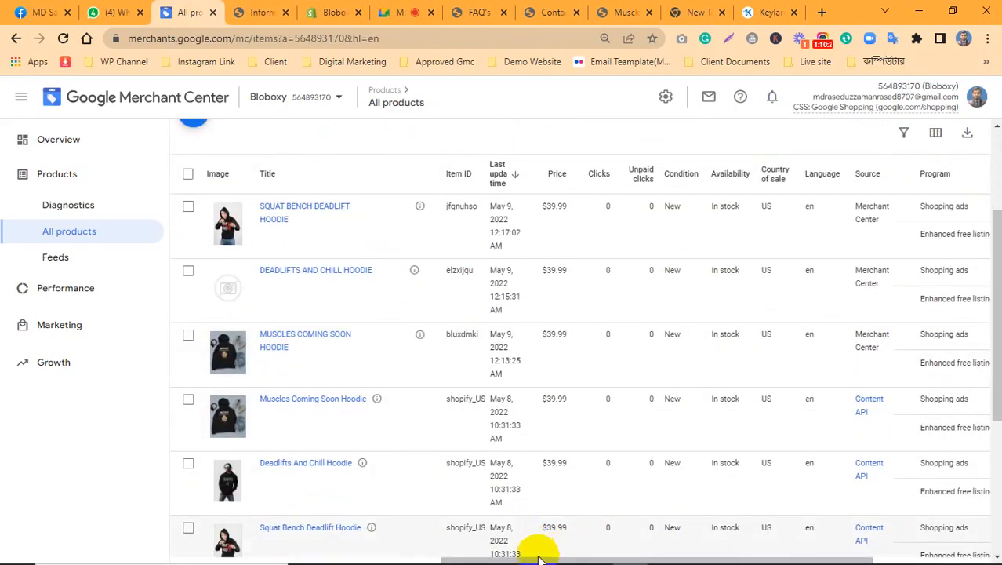
mouse_move(533, 553)
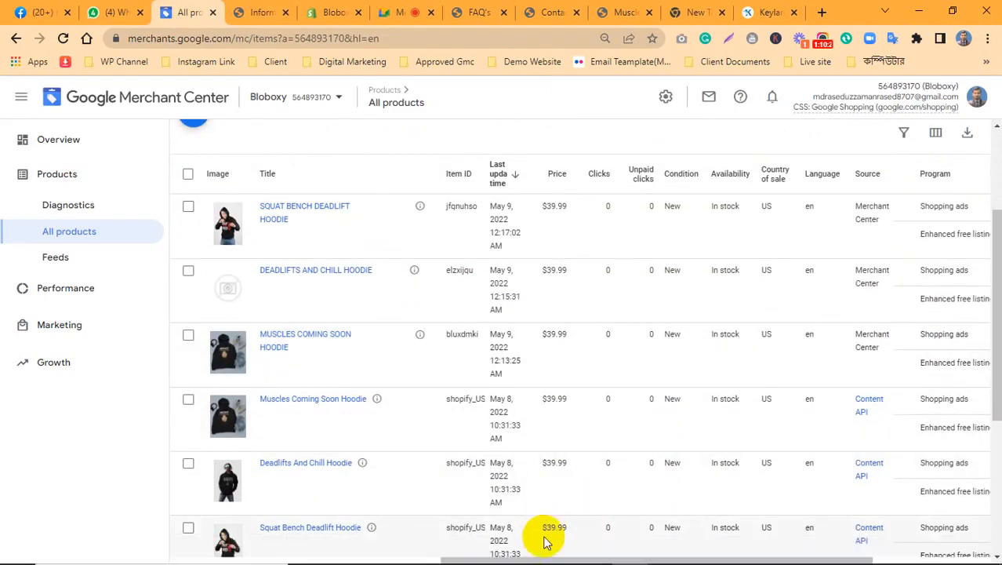
drag(559, 555, 671, 541)
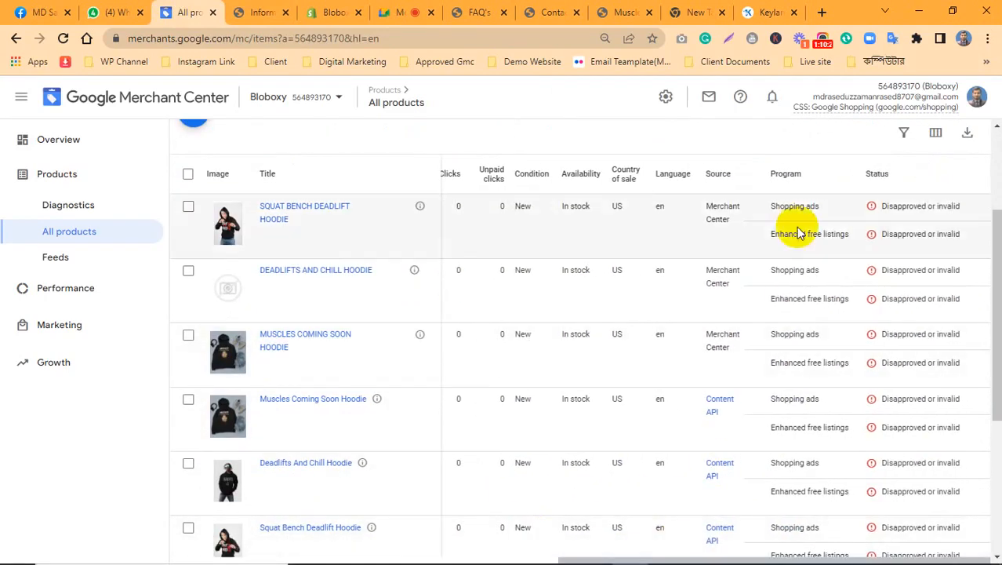
scroll(897, 329, up, 1)
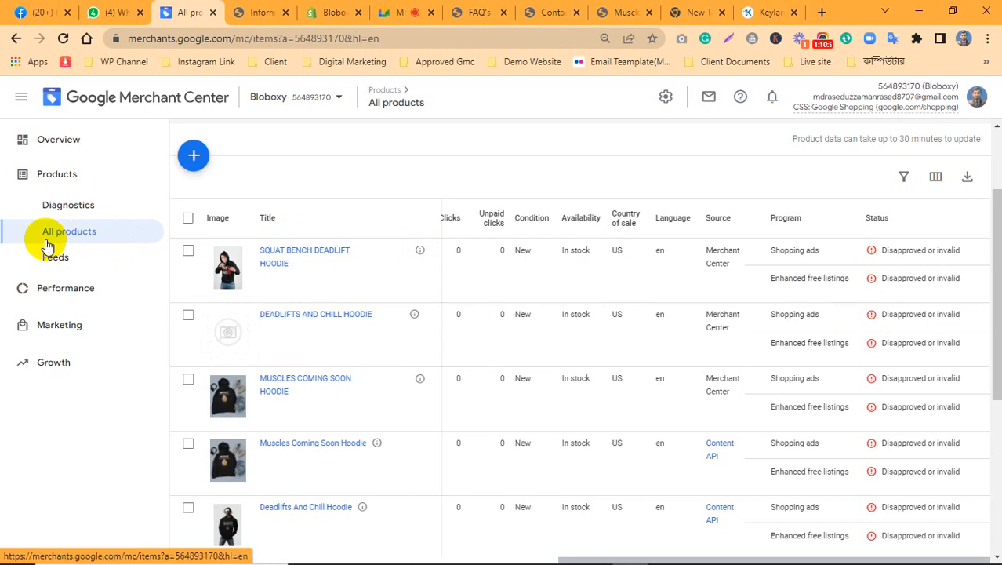
scroll(546, 290, up, 1)
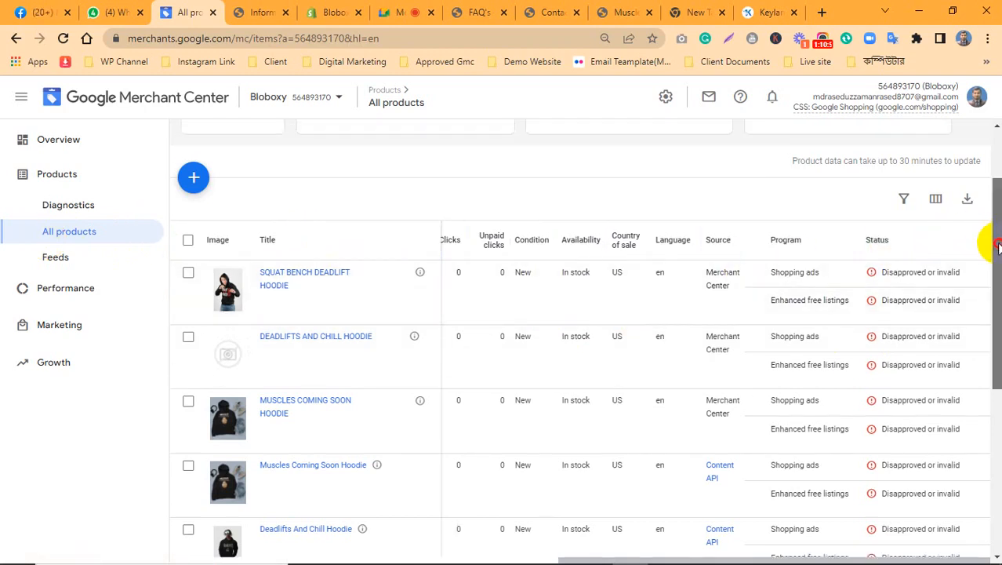
scroll(993, 248, down, 1)
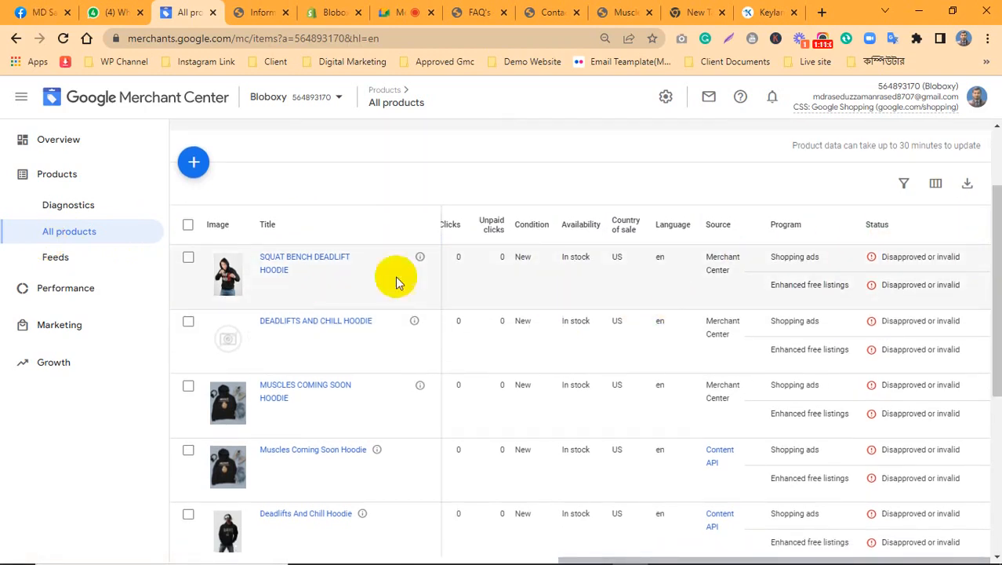
scroll(995, 282, up, 6)
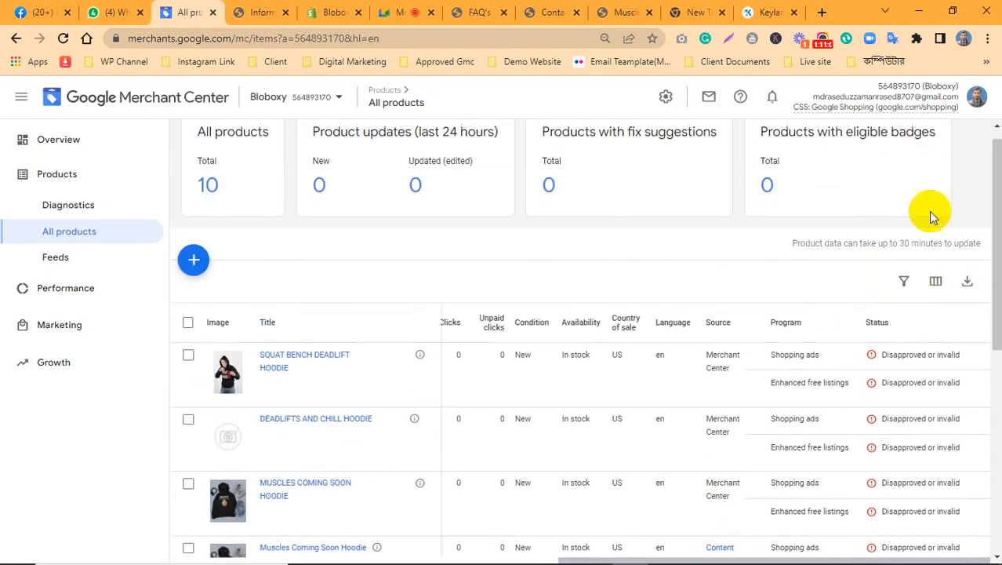
scroll(361, 219, up, 1)
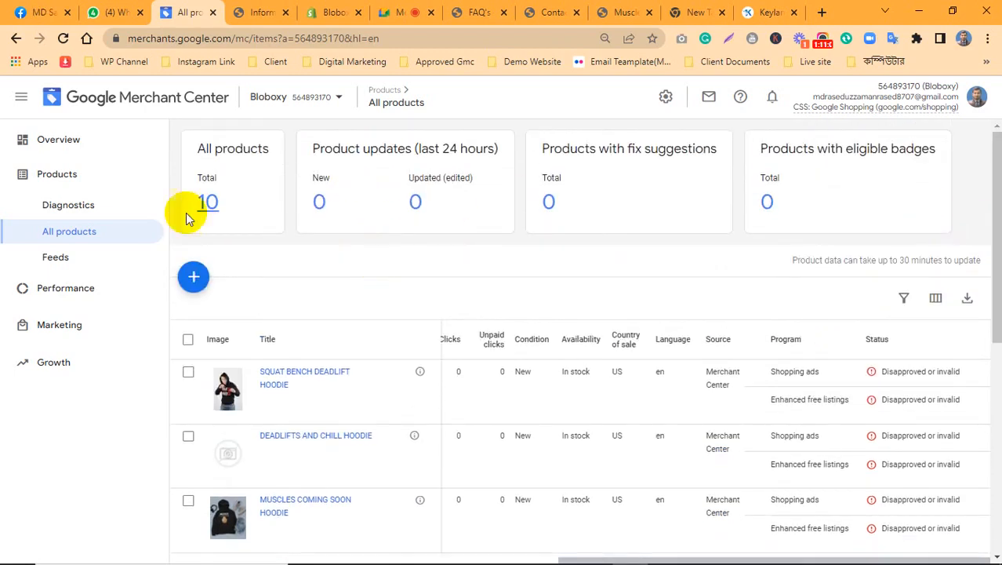
click(85, 106)
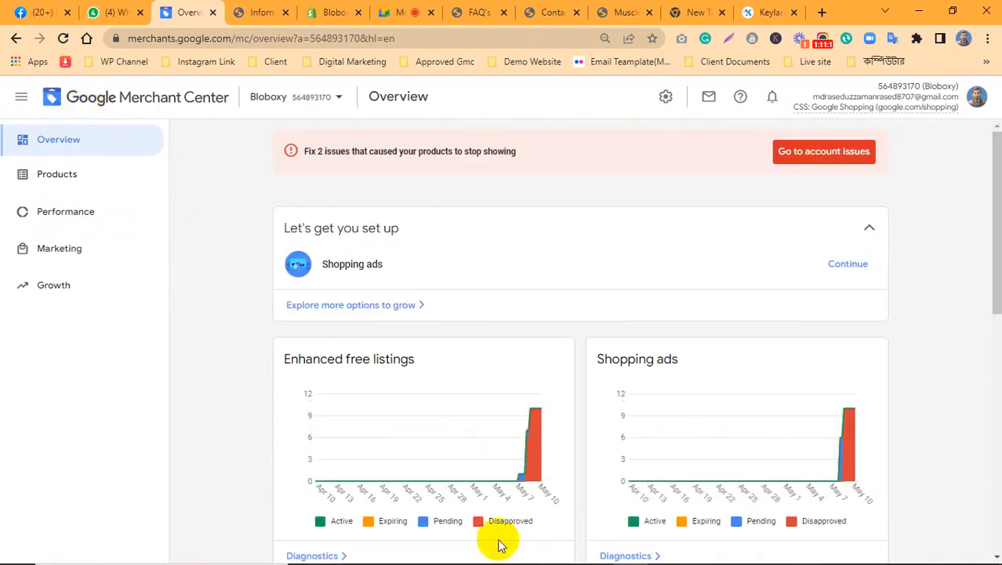
Switch to Fiverr again, reload the Buyer Requests page, and return to the Merchant Center overview
mouse_move(549, 558)
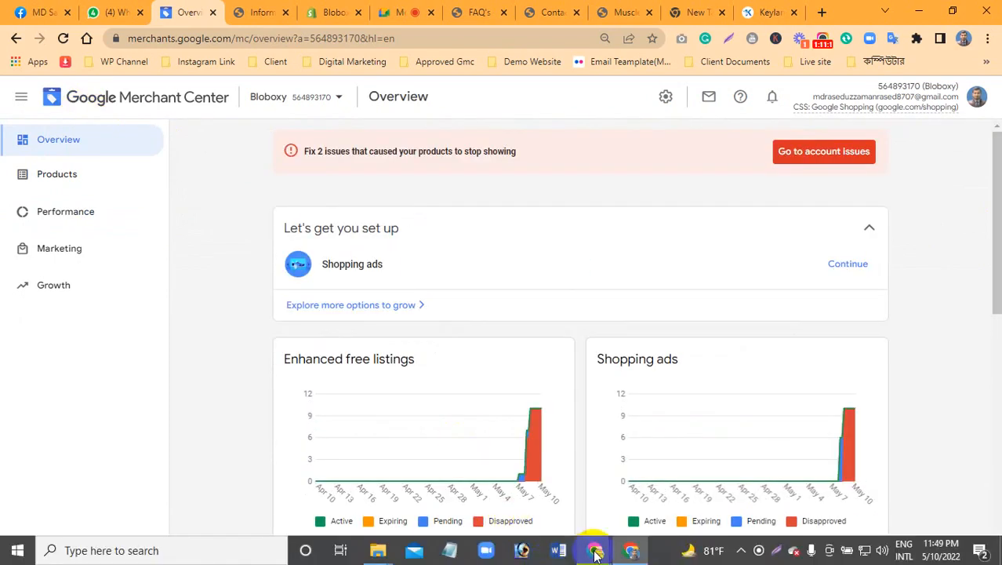
mouse_move(593, 548)
click(479, 484)
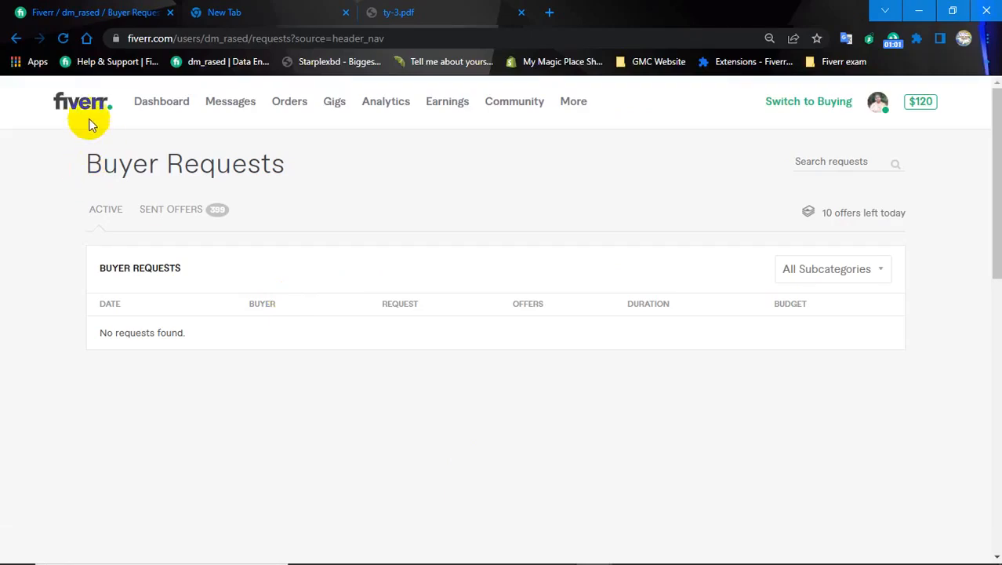
click(63, 39)
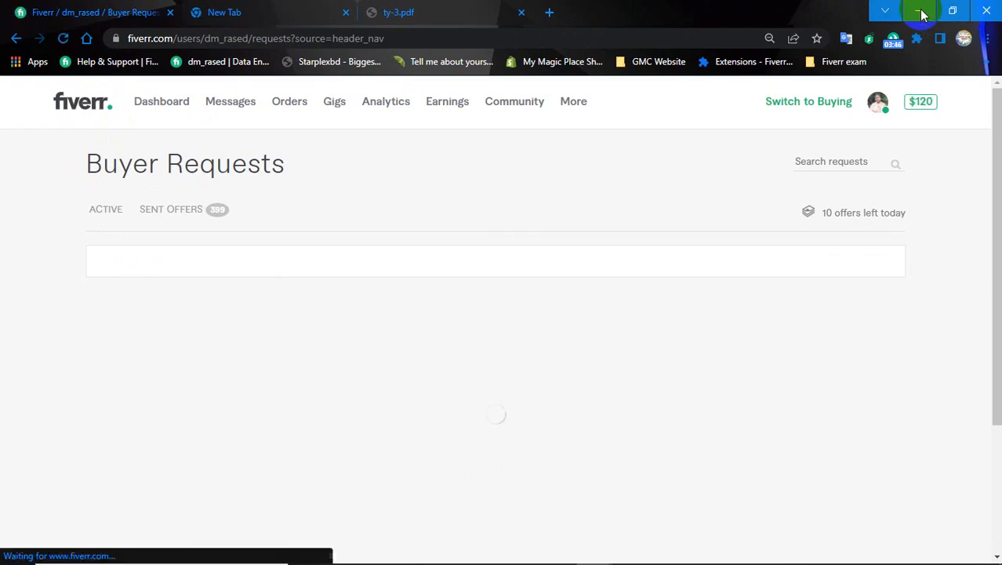
click(922, 14)
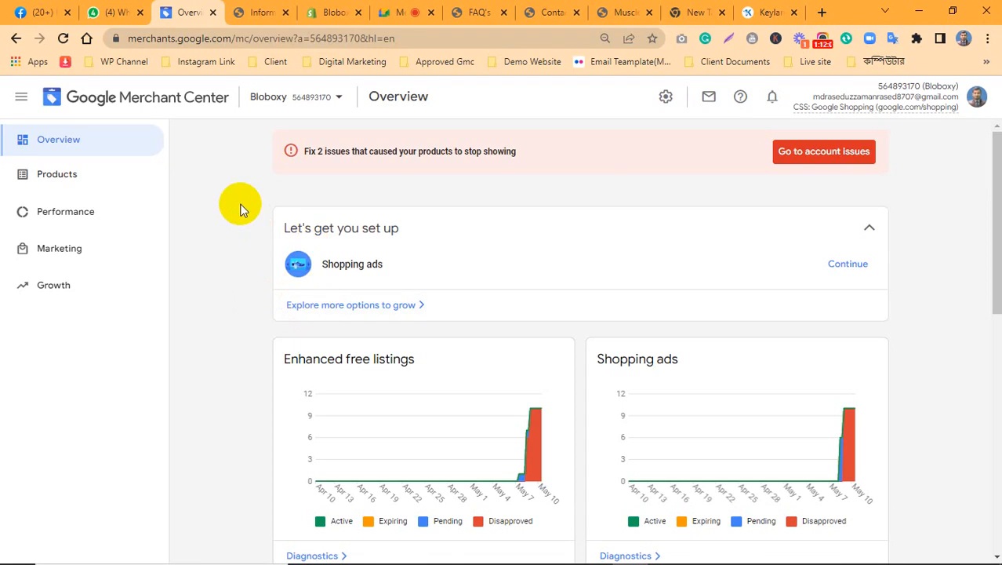
Switch to the Bloboxy Shopify admin, leave the footer.liquid code editor and look over the Themes page
click(328, 11)
scroll(71, 377, down, 1)
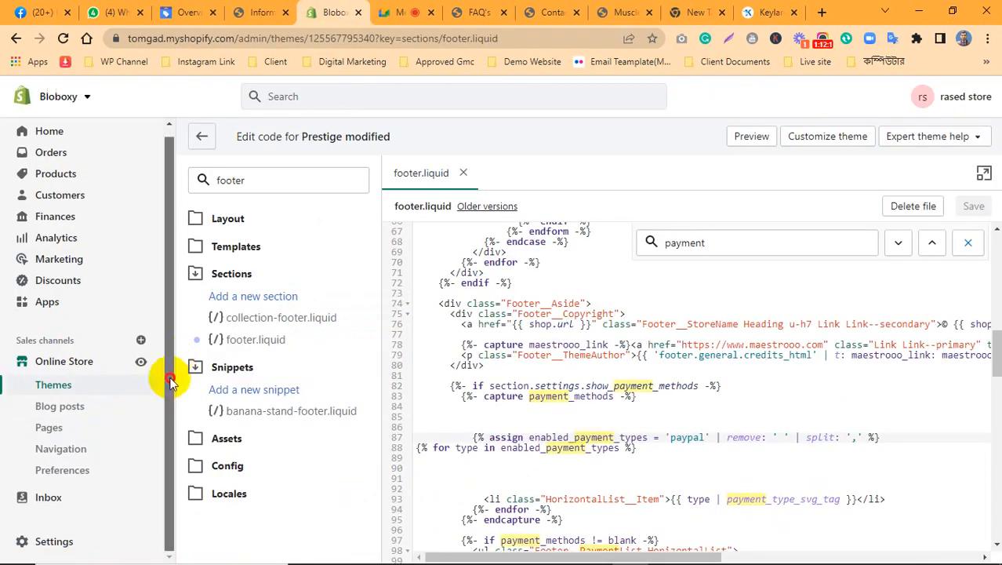
click(189, 147)
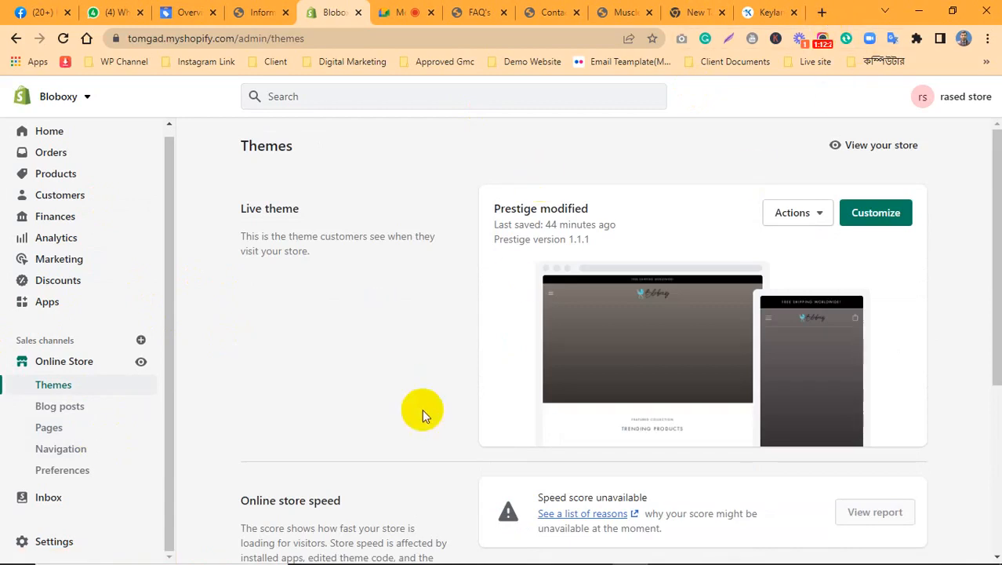
scroll(497, 412, down, 4)
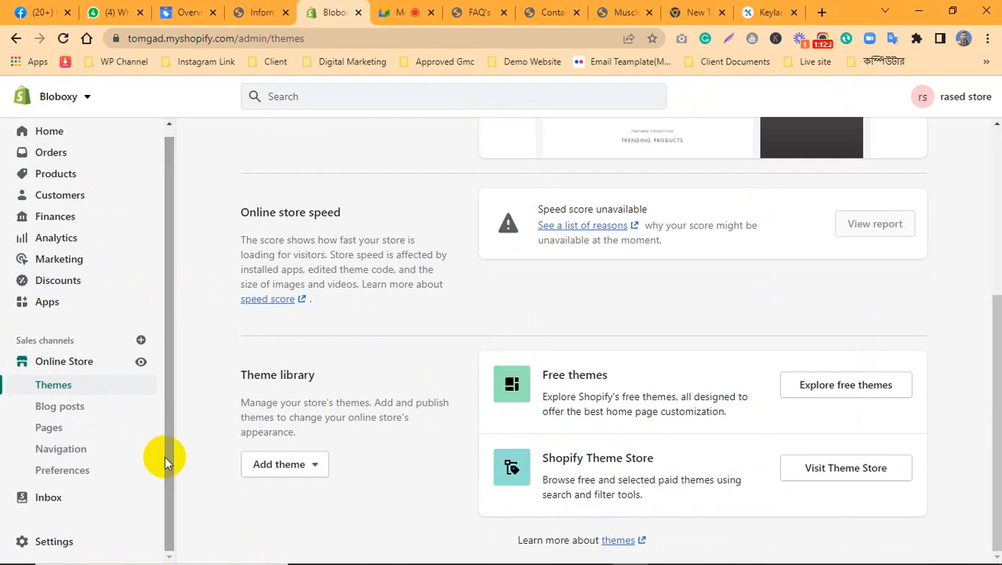
Open the store settings, look over the store details and the list of settings categories, and close the settings
click(51, 545)
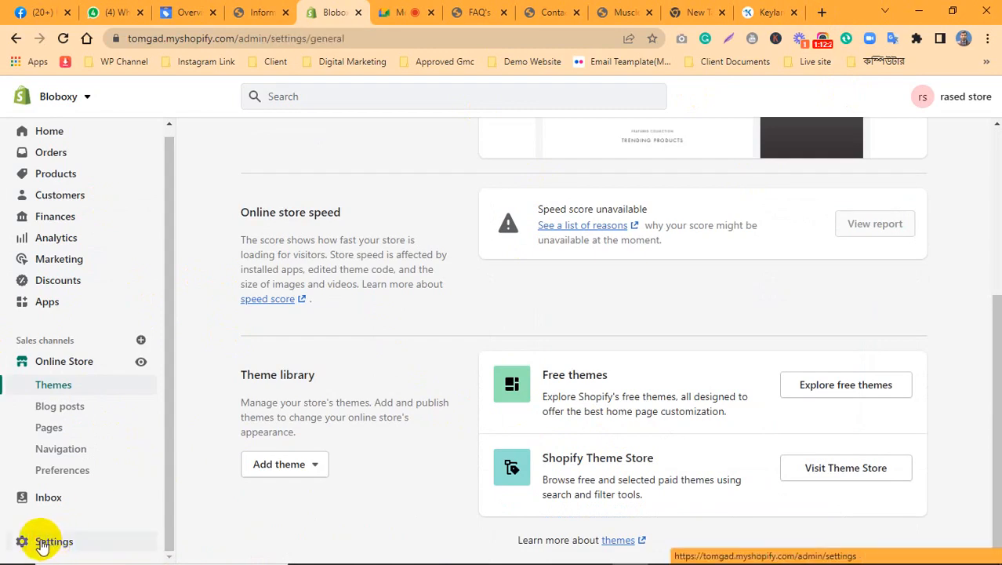
scroll(178, 420, down, 10)
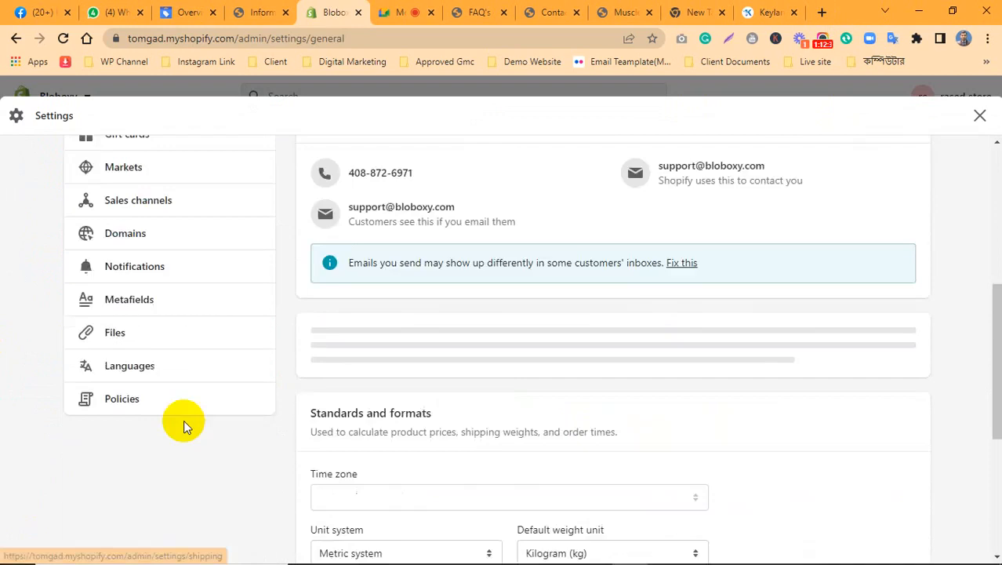
scroll(185, 421, up, 5)
scroll(235, 427, up, 4)
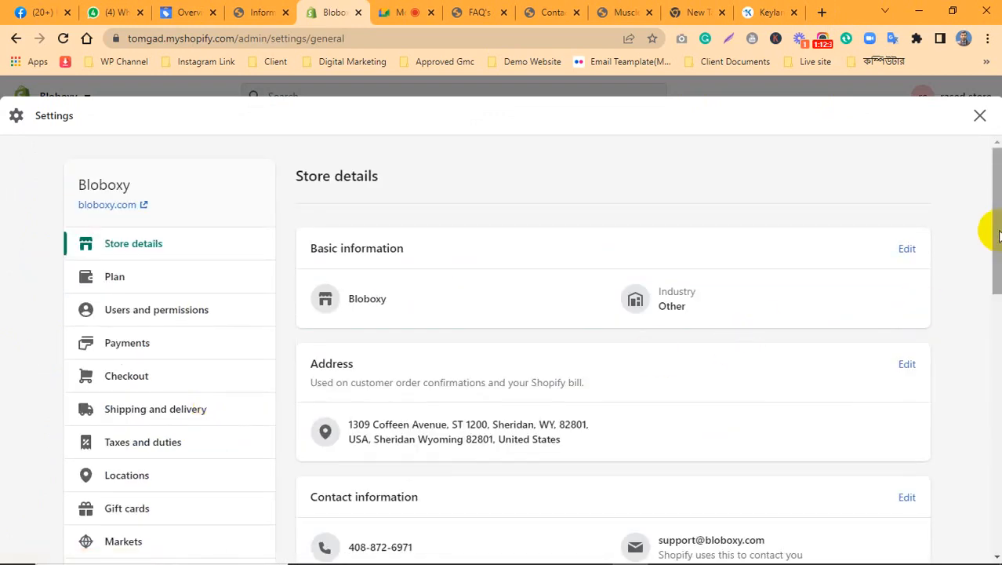
mouse_move(995, 235)
mouse_down()
mouse_move(992, 253)
mouse_move(991, 215)
mouse_up()
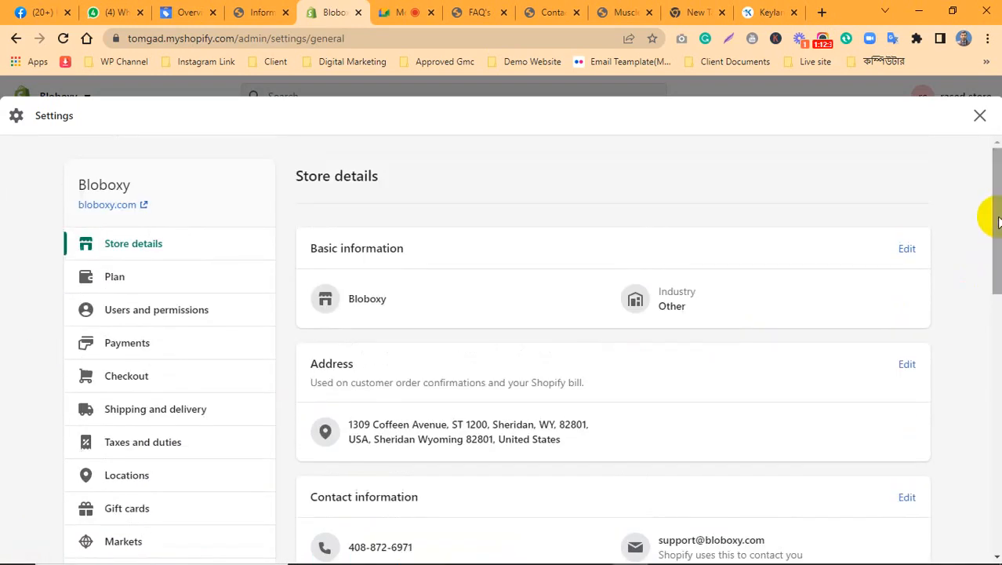
click(980, 116)
Open the live Prestige modified theme for customization and expand the theme settings of its Footer section
click(57, 374)
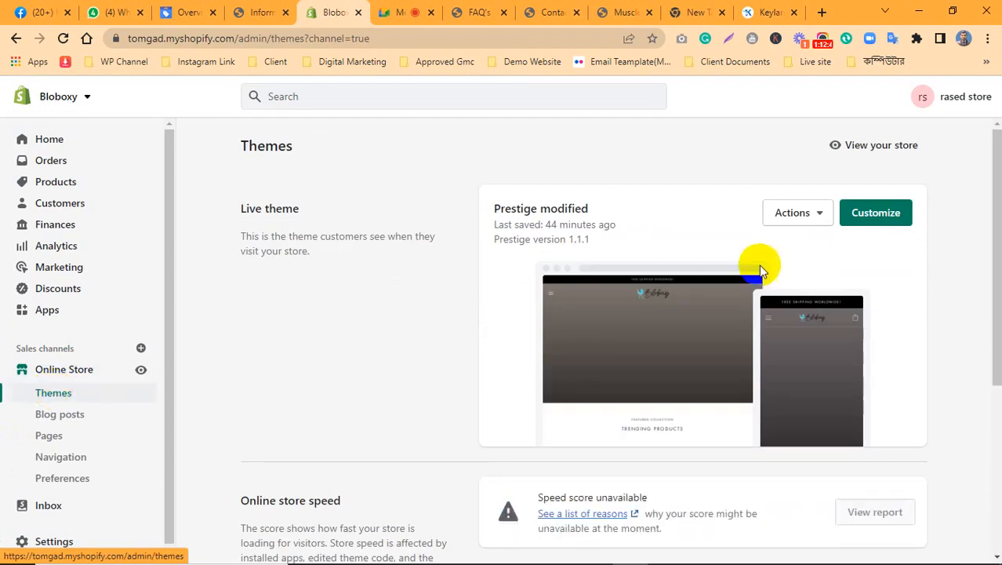
click(871, 221)
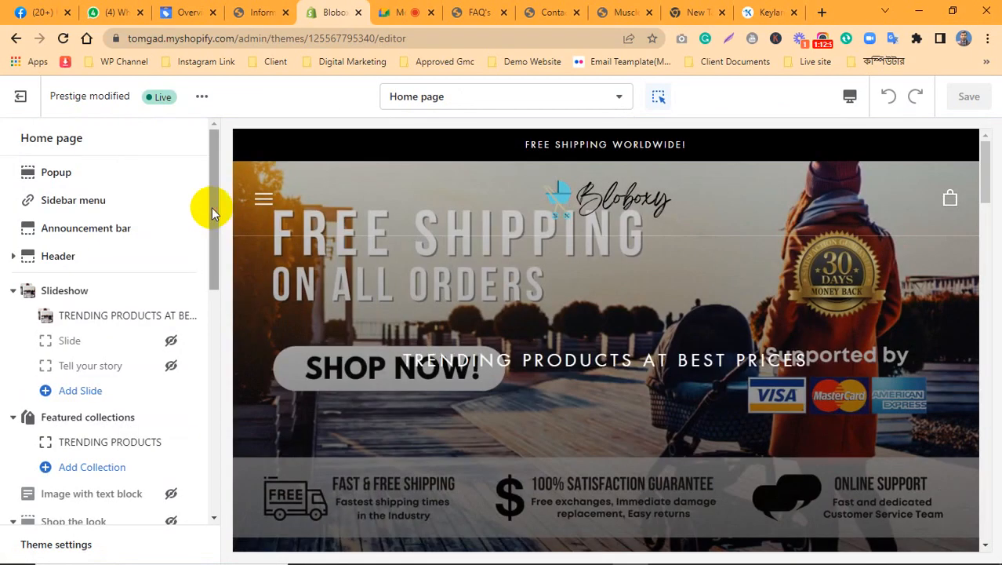
drag(211, 209, 204, 448)
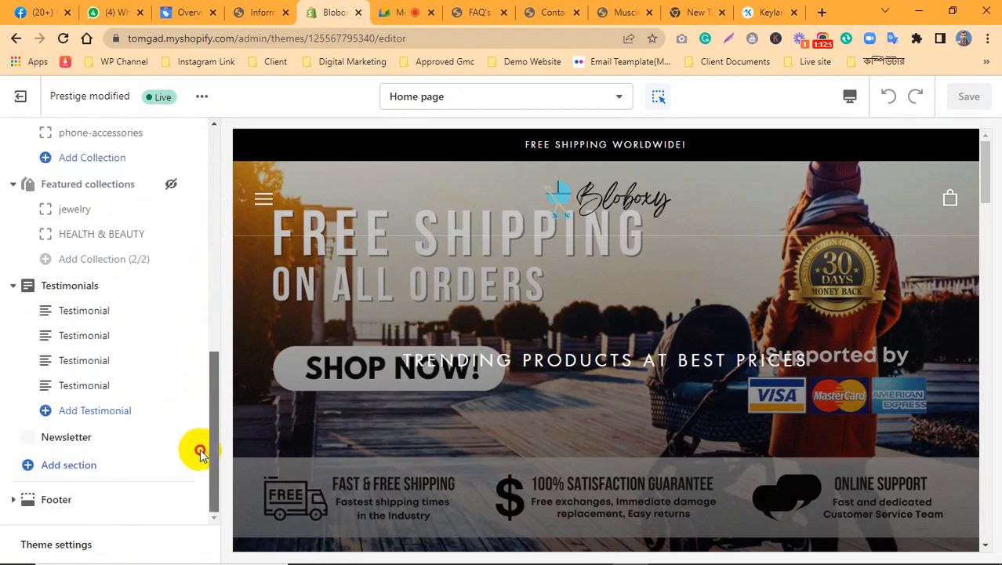
click(51, 502)
click(52, 501)
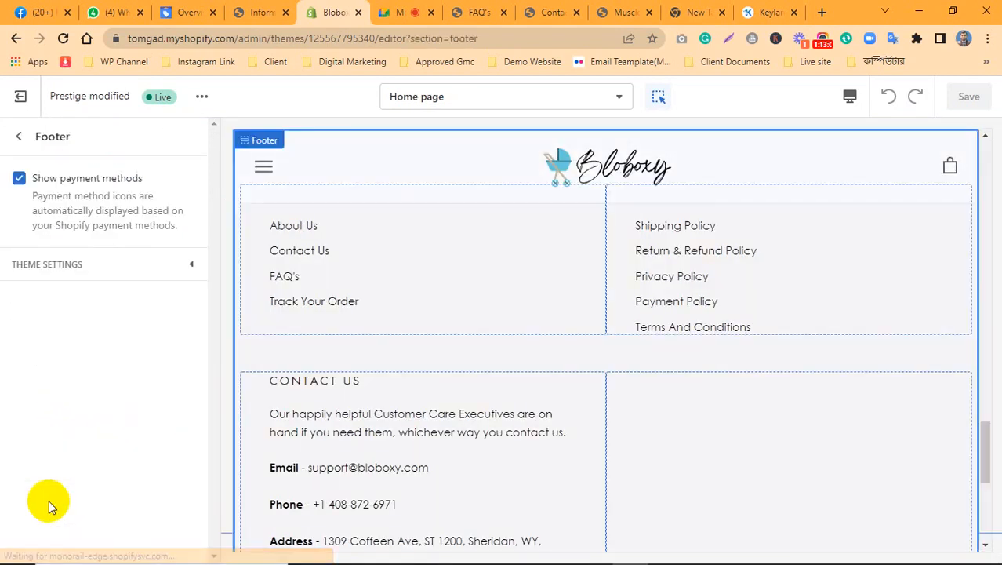
click(68, 272)
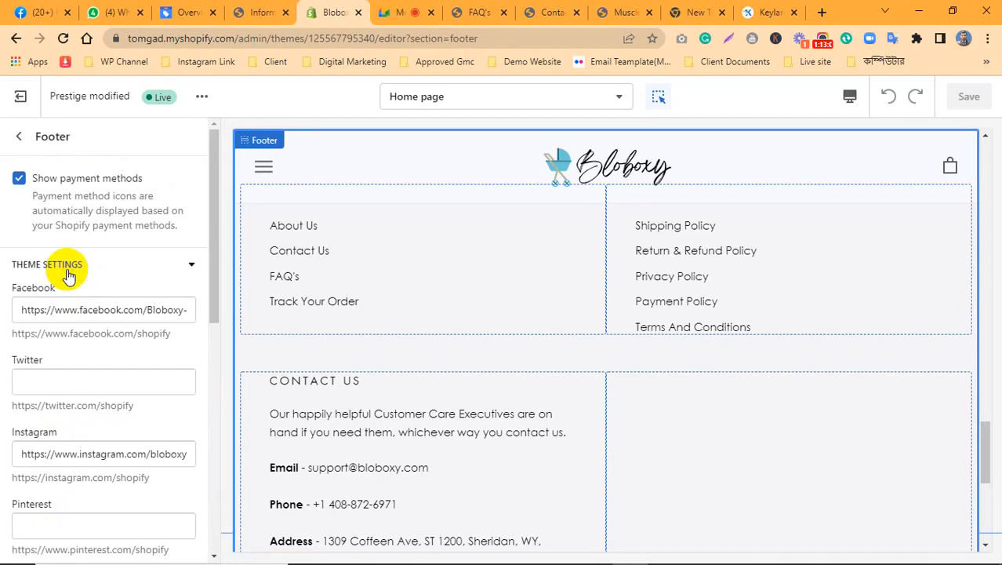
Examine the footer's social media link fields and the matching social and payment icons in the home page preview
drag(208, 251, 209, 272)
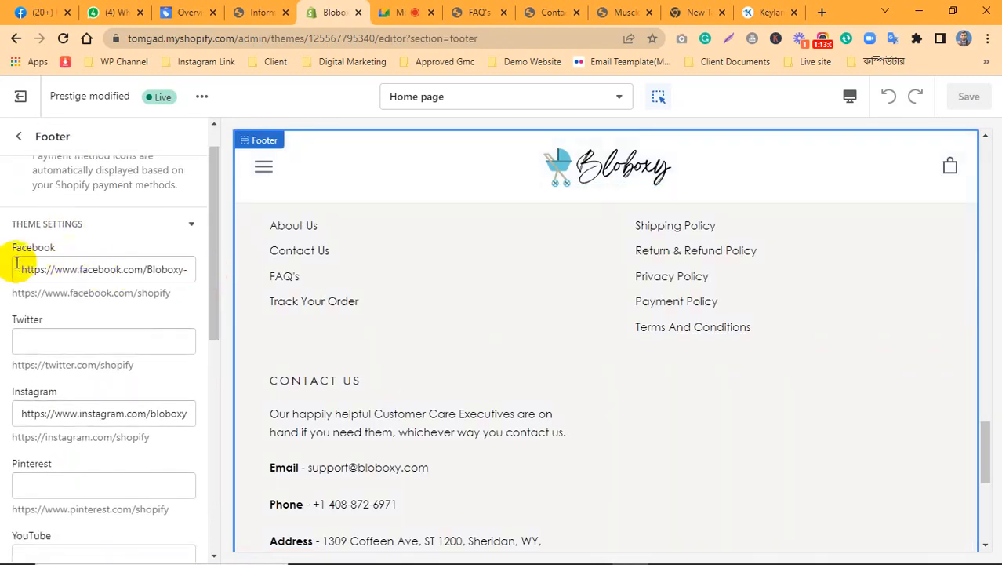
drag(208, 270, 174, 297)
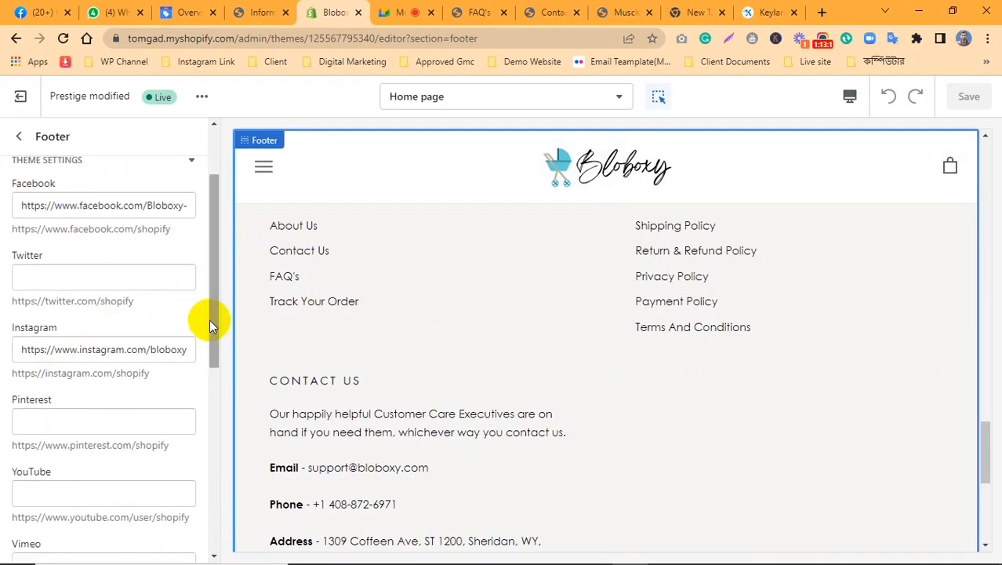
drag(216, 308, 224, 265)
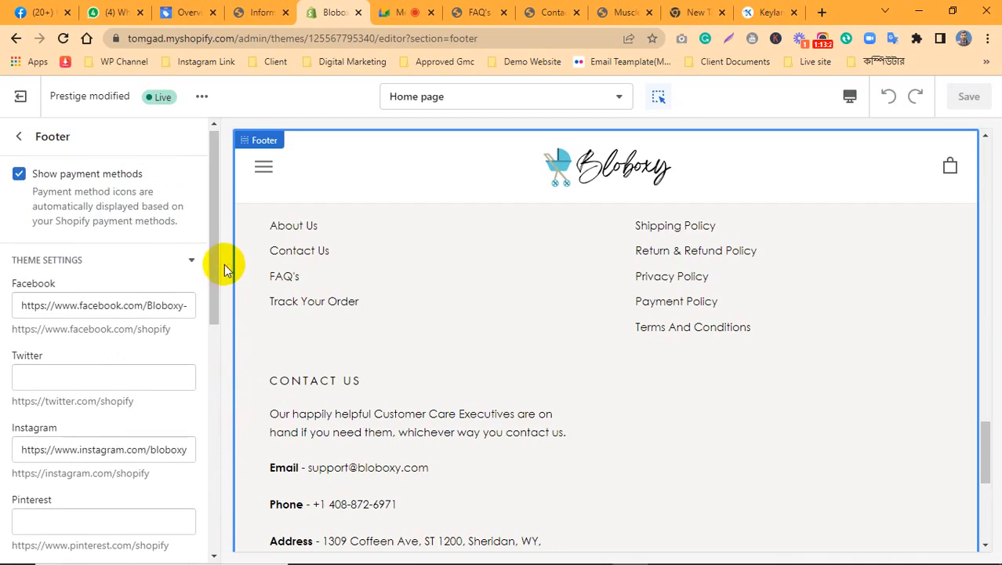
scroll(964, 495, down, 5)
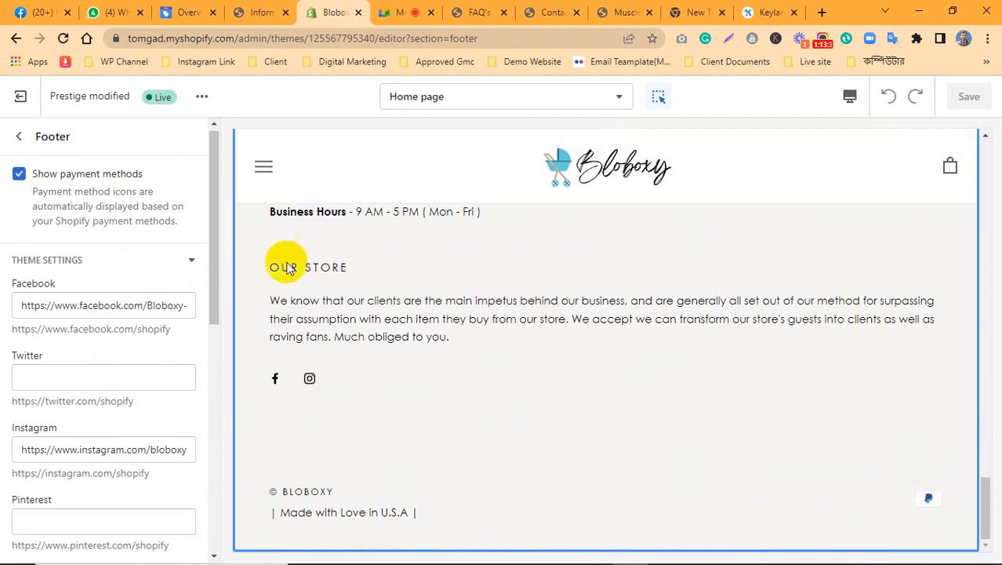
drag(219, 232, 221, 227)
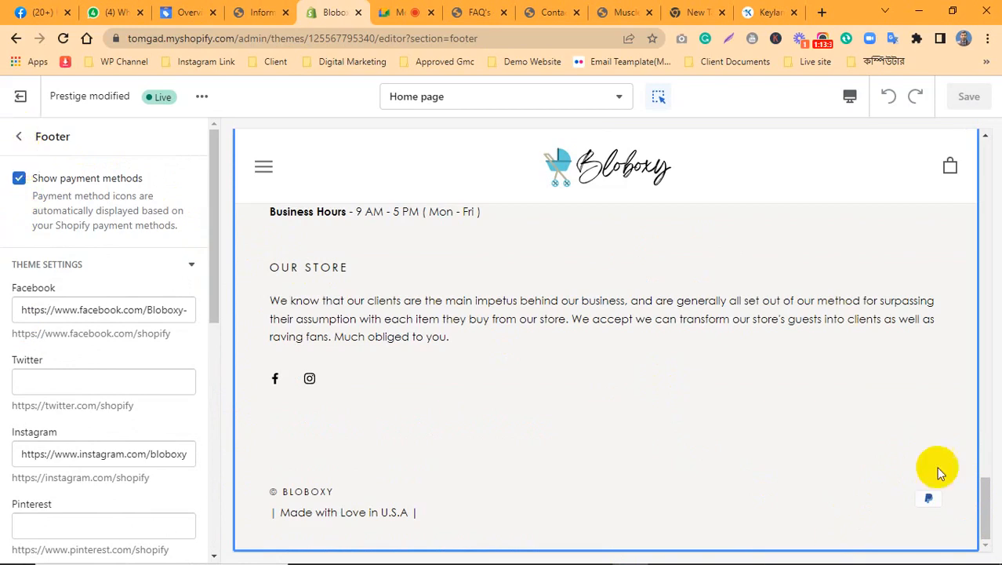
Go back to the section list and examine the footer's blocks in the preview, including the Customer Service menu block
click(21, 138)
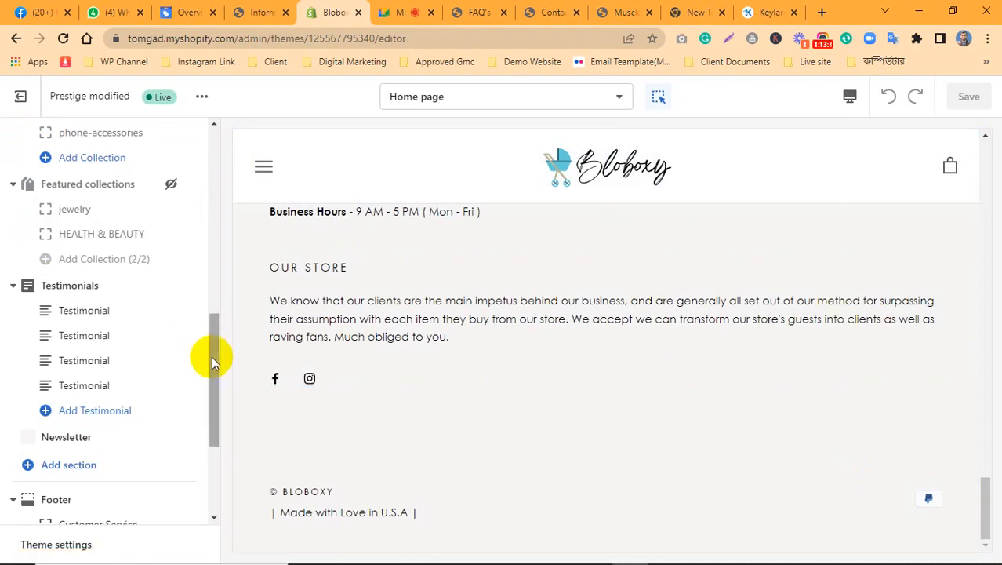
drag(215, 352, 222, 439)
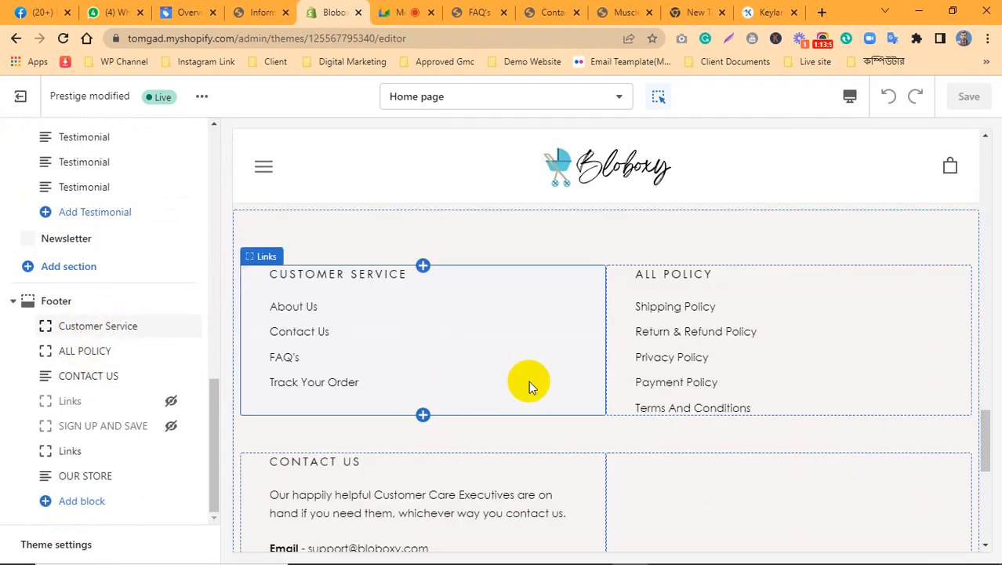
click(985, 408)
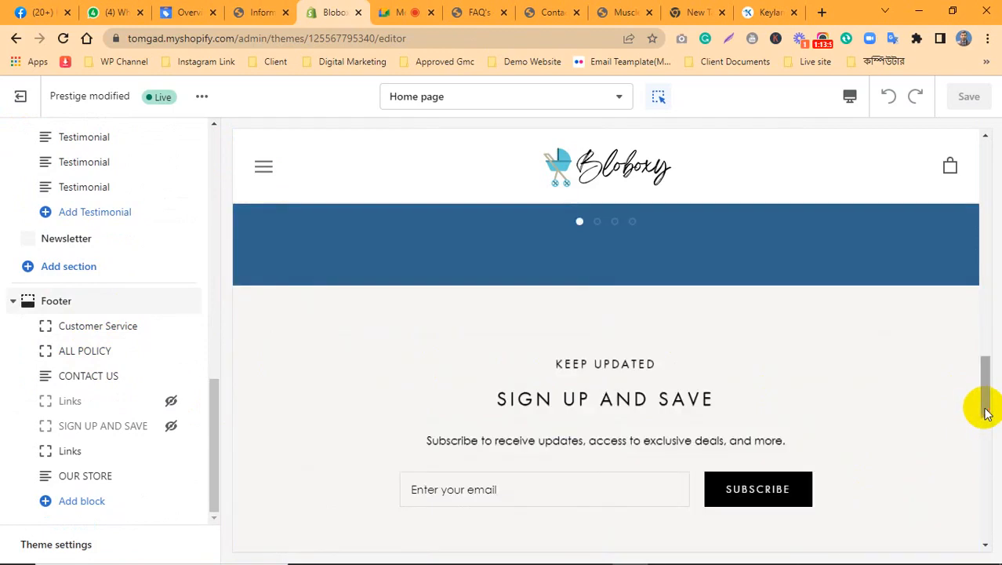
drag(986, 413, 976, 498)
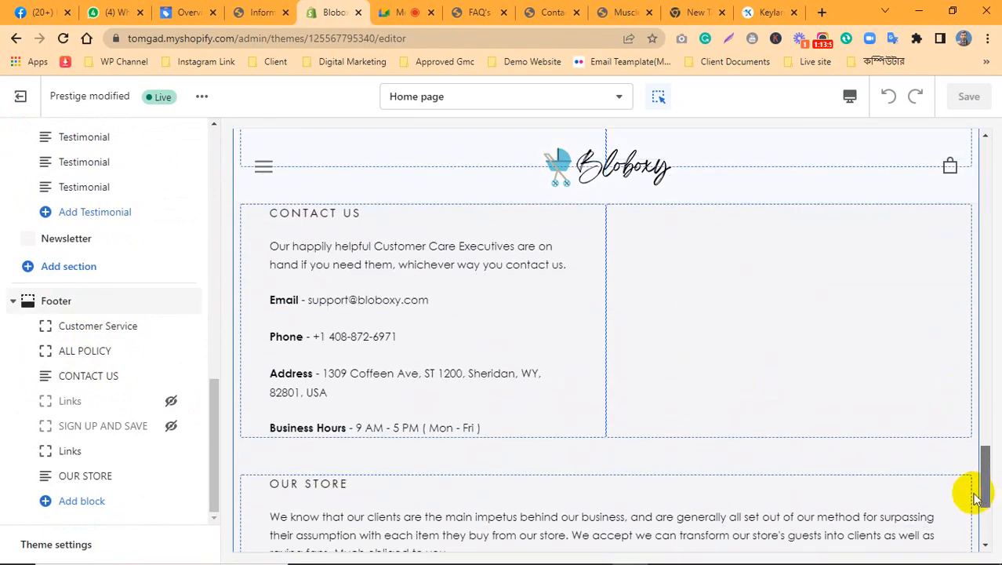
click(84, 327)
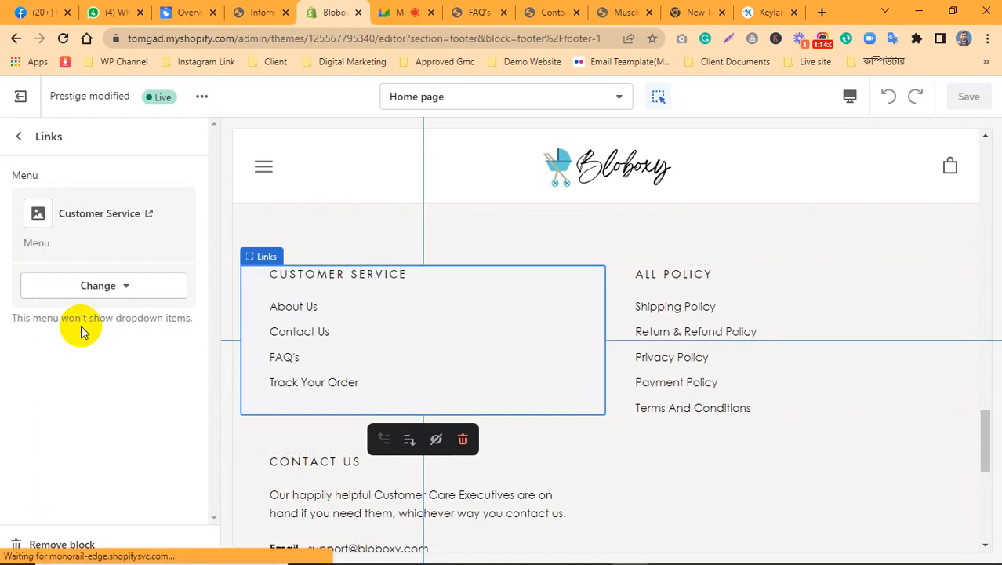
click(21, 137)
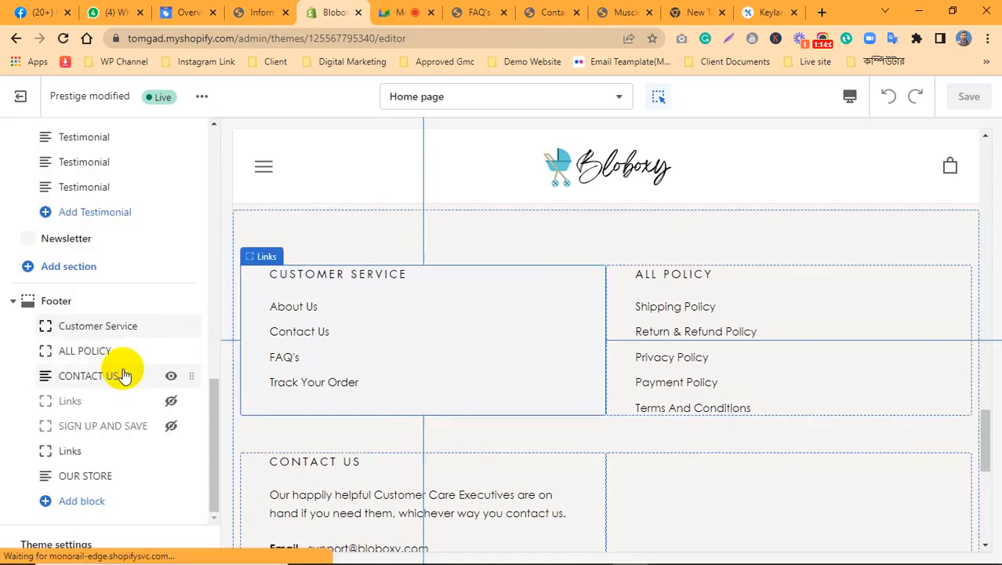
mouse_move(112, 370)
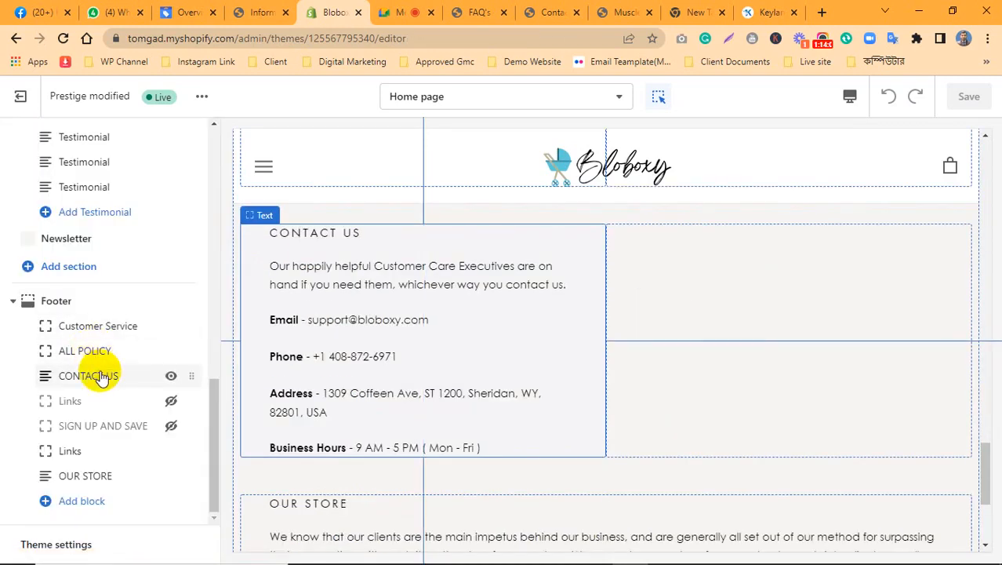
Open the footer's OUR STORE text block, check its text and Show social media option, and return to the section list
click(95, 475)
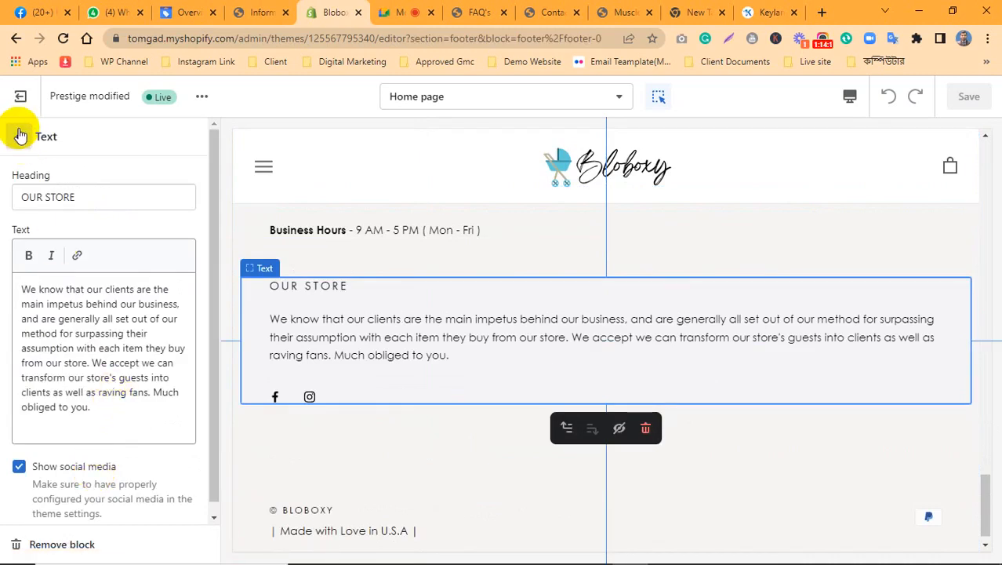
scroll(80, 313, down, 1)
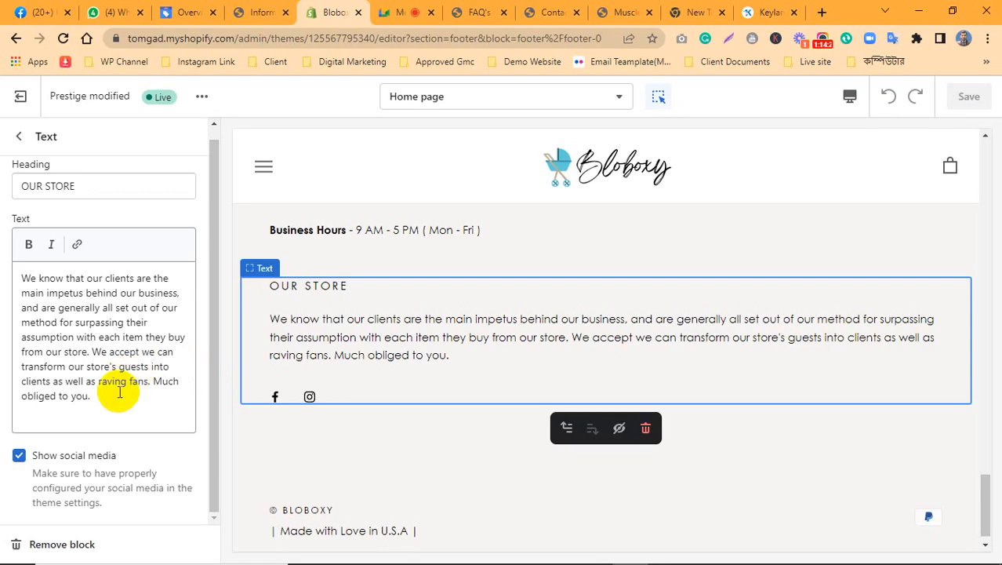
click(19, 135)
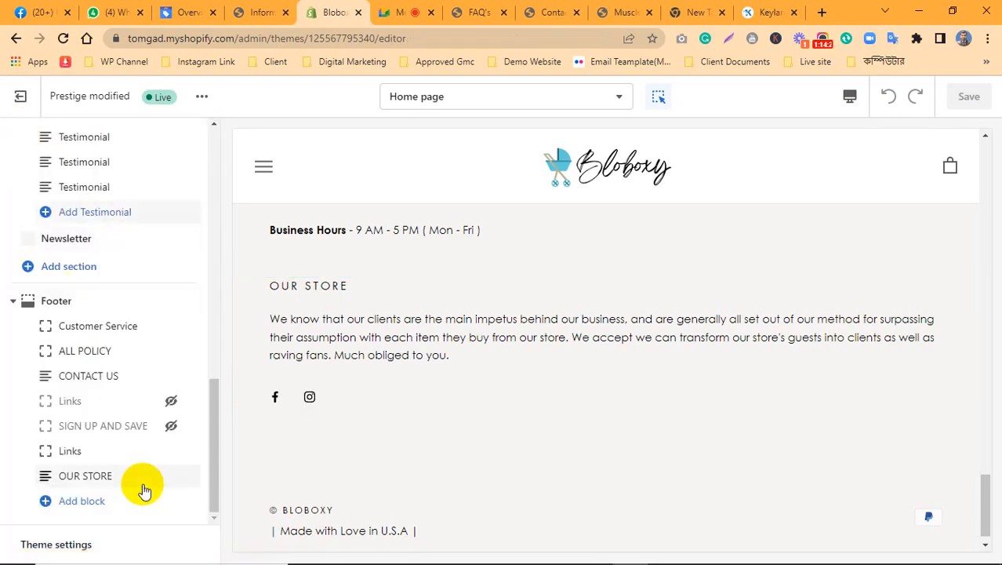
Look over the home page preview from banner to footer, then exit the theme editor and review the Themes page
scroll(415, 422, down, 1)
scroll(416, 423, up, 20)
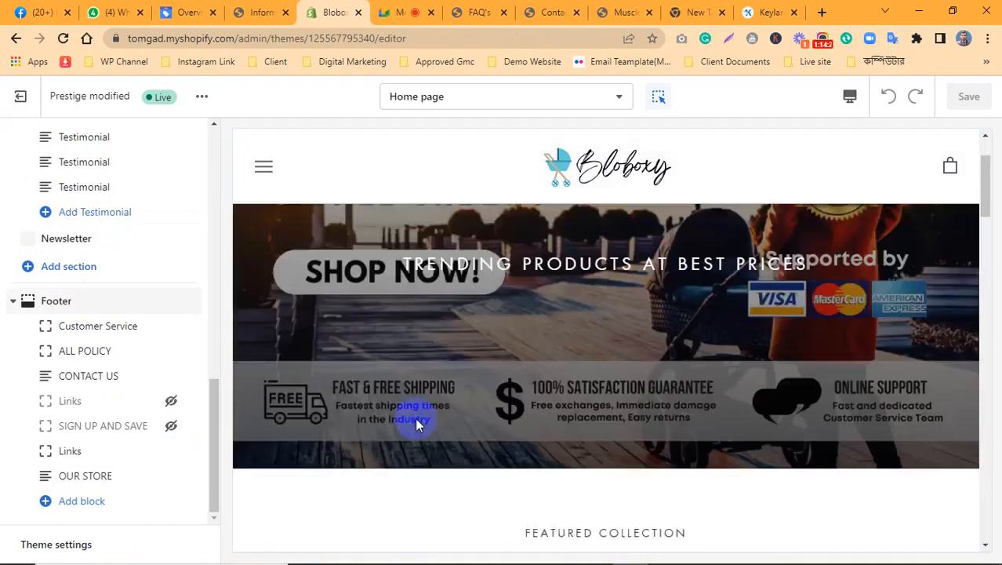
scroll(415, 418, up, 3)
scroll(415, 417, down, 20)
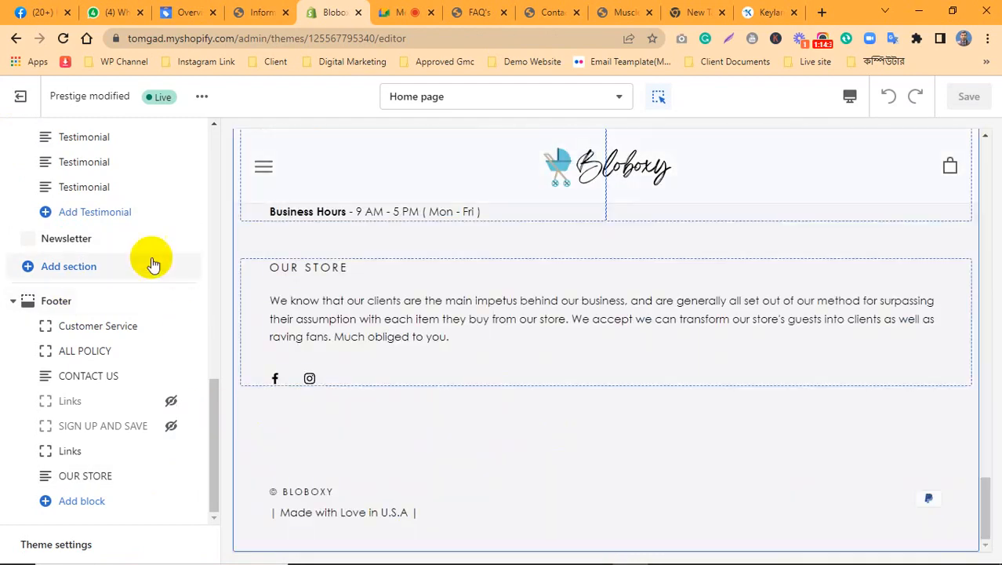
click(17, 98)
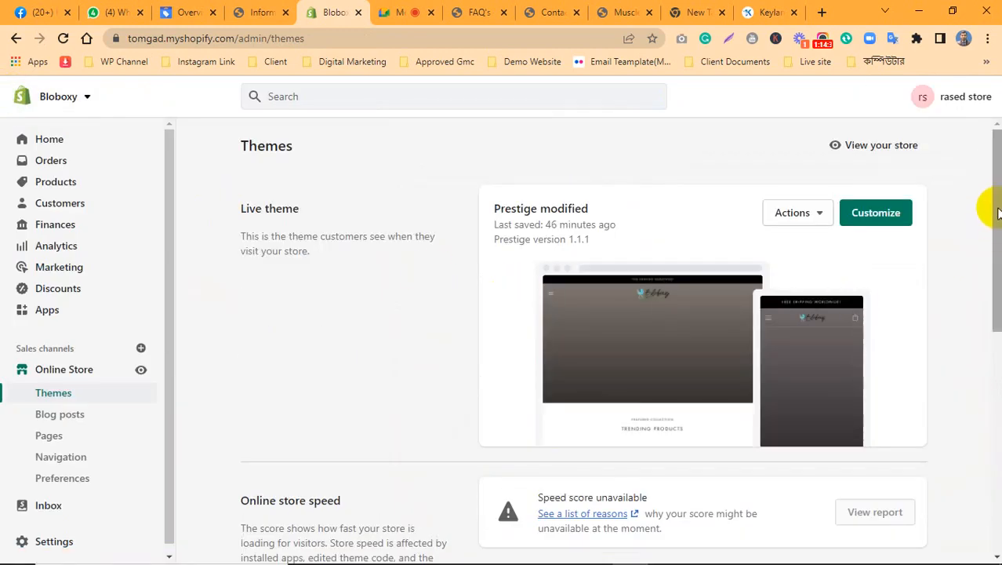
drag(997, 211, 987, 298)
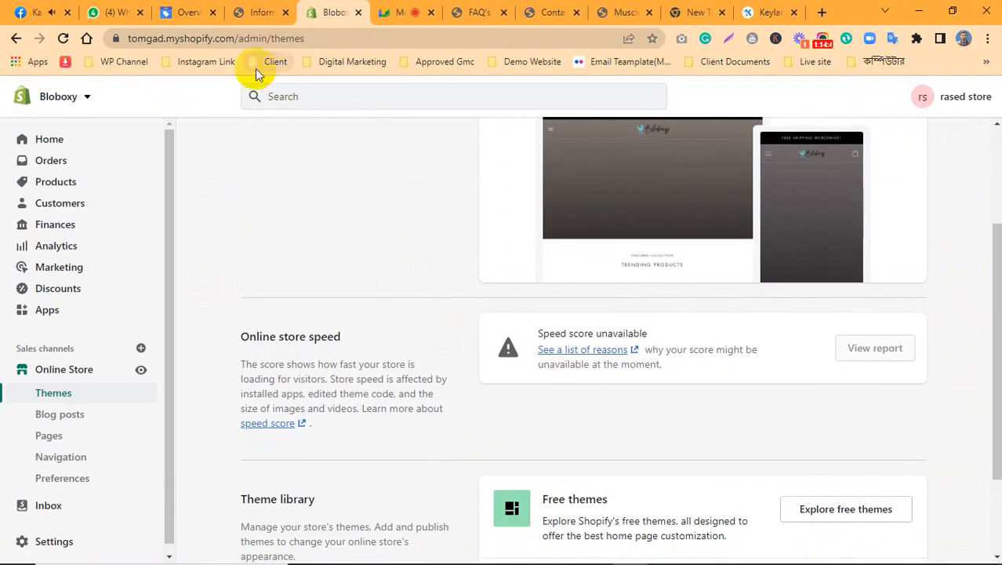
scroll(282, 294, up, 3)
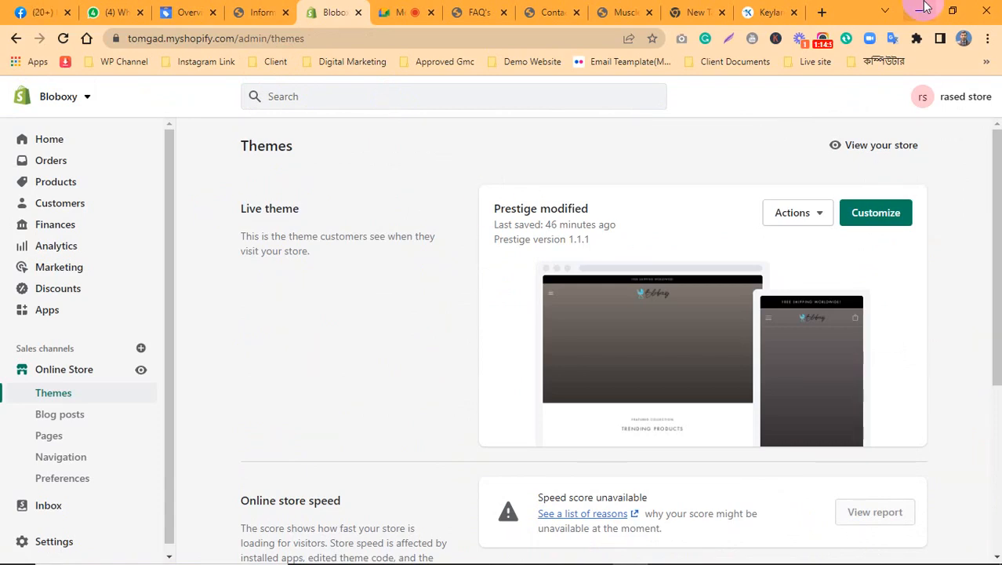
click(822, 11)
click(329, 40)
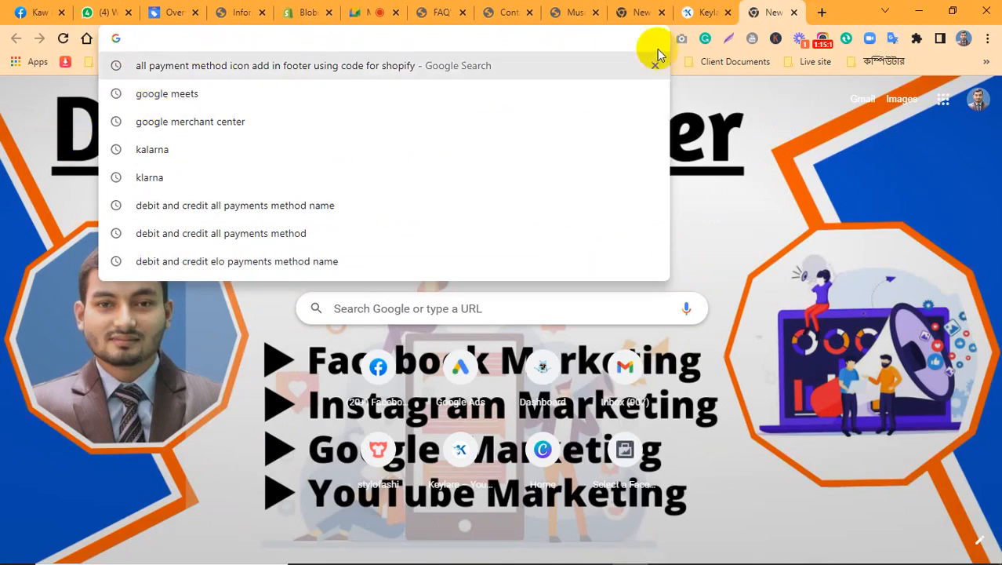
click(793, 12)
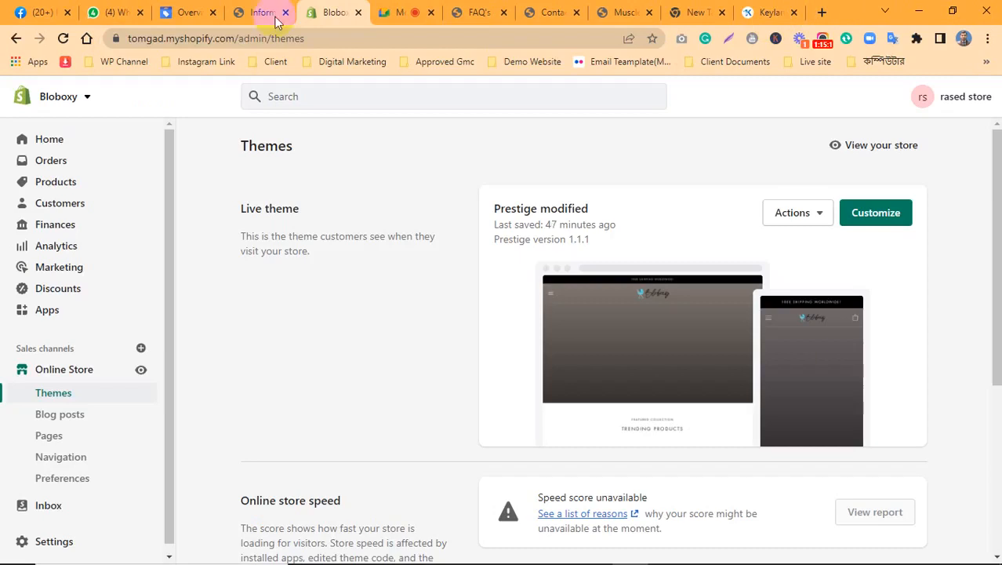
Return to the Google Merchant Center overview of the Bloboxy account
click(182, 11)
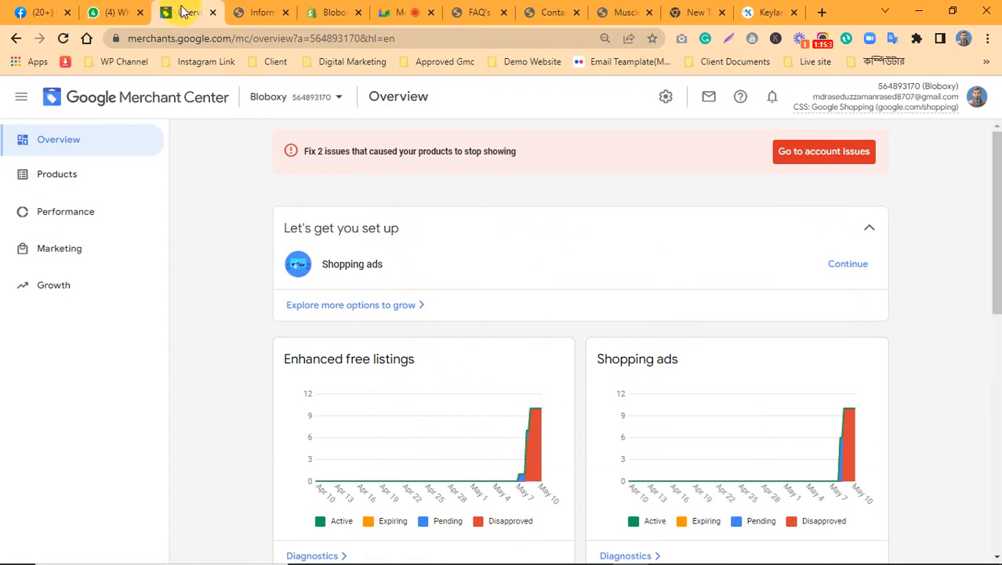
Review the Bloboxy account overview from the setup card and listing charts down to the performance charts and announcements
scroll(527, 308, down, 5)
scroll(527, 307, up, 3)
scroll(526, 309, up, 2)
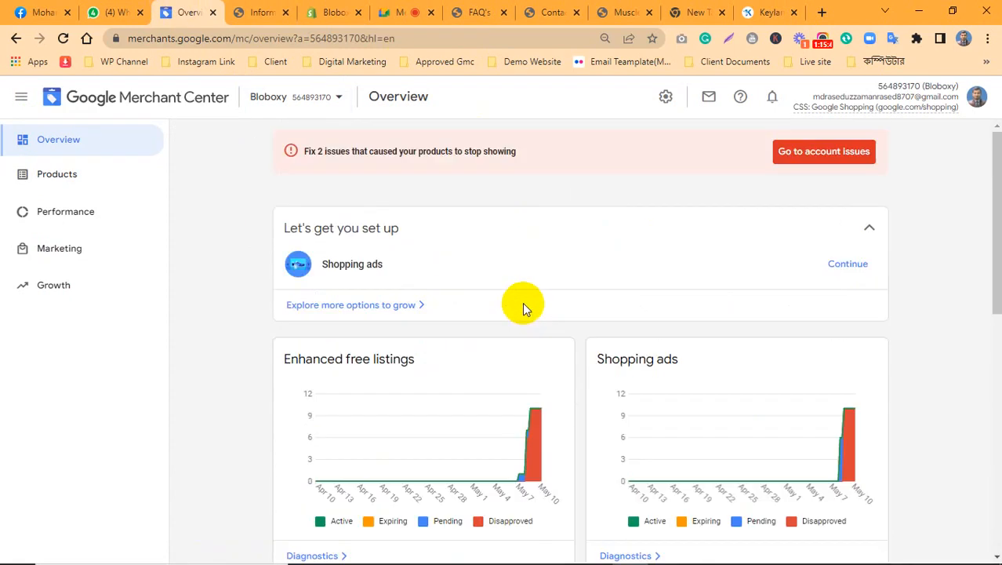
scroll(522, 301, down, 5)
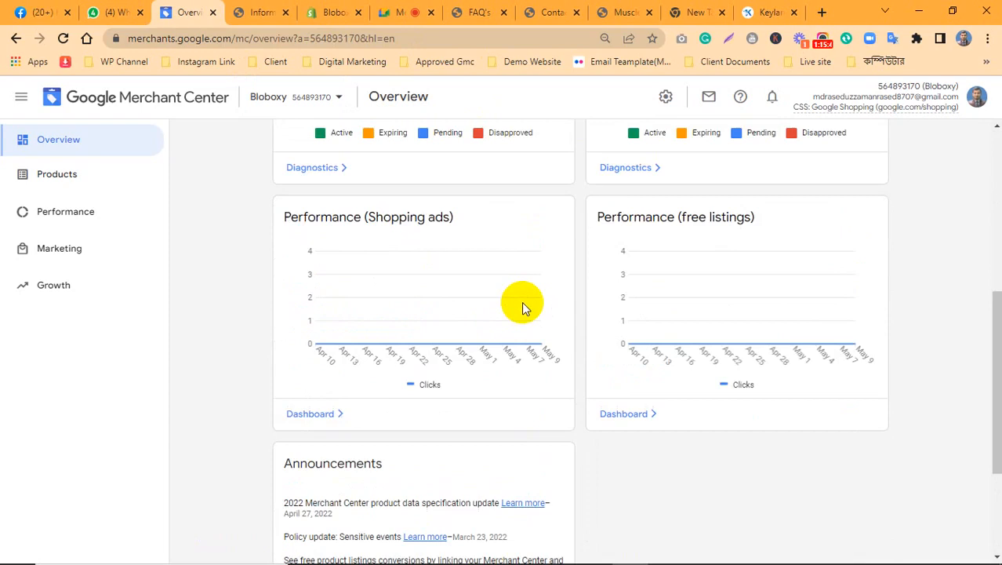
scroll(521, 301, down, 2)
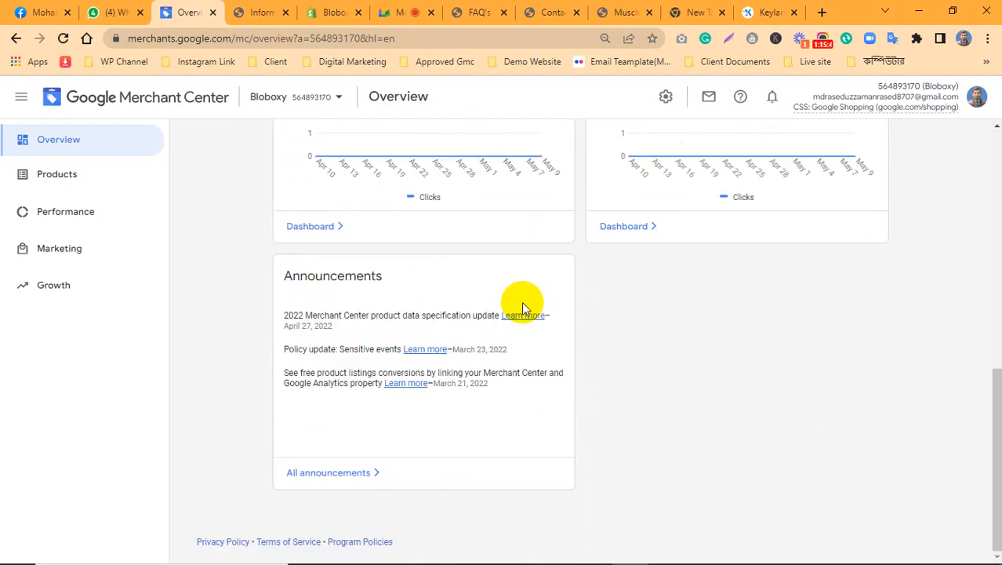
scroll(523, 306, up, 6)
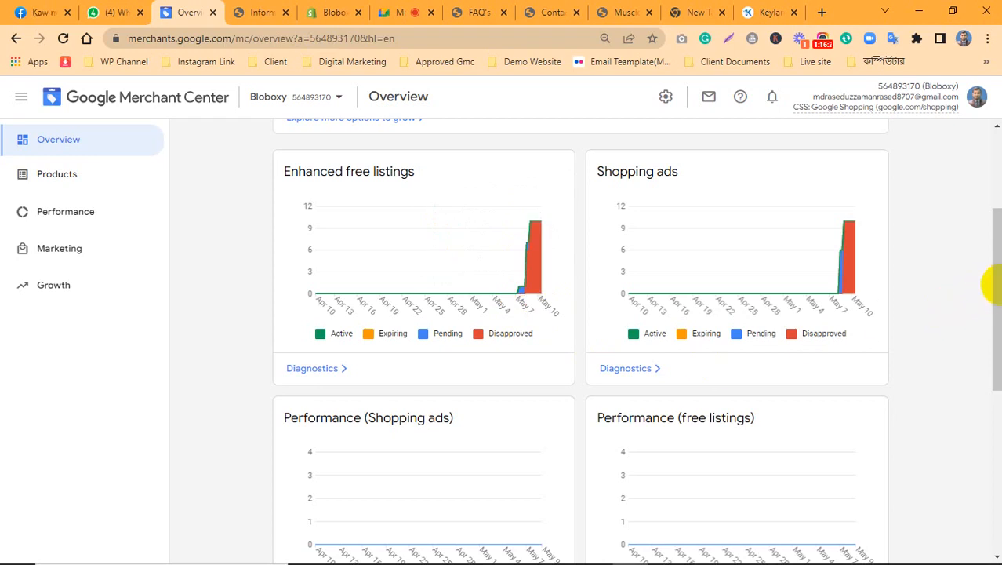
drag(992, 280, 896, 357)
scroll(887, 344, up, 10)
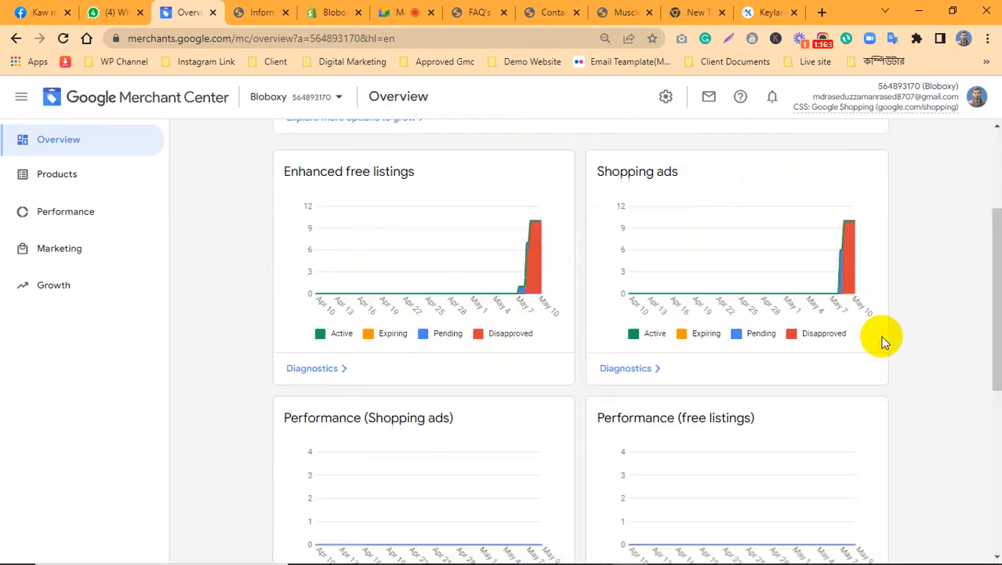
Open the products diagnostics and examine the item issues summary, history chart and issue list
click(47, 174)
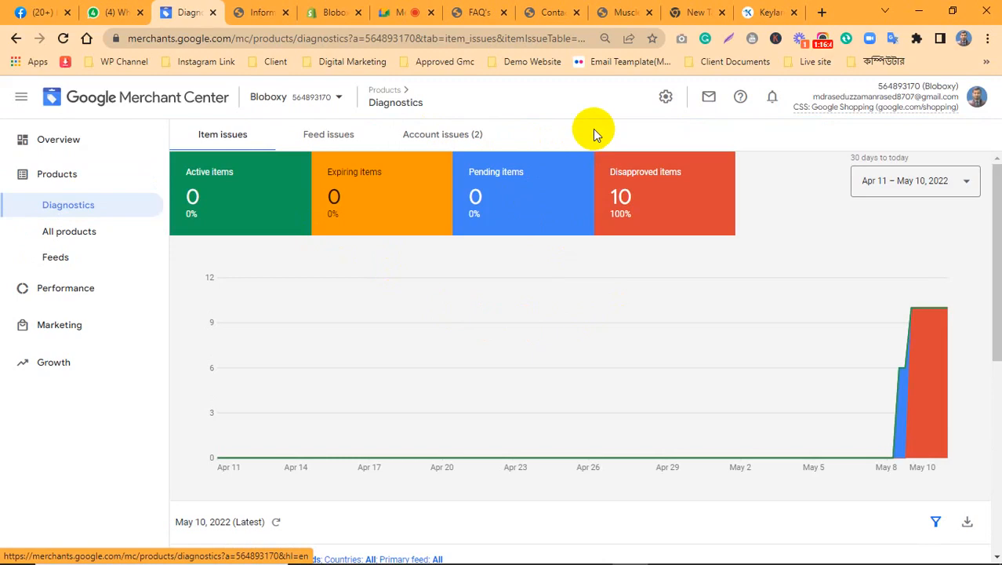
scroll(491, 257, down, 1)
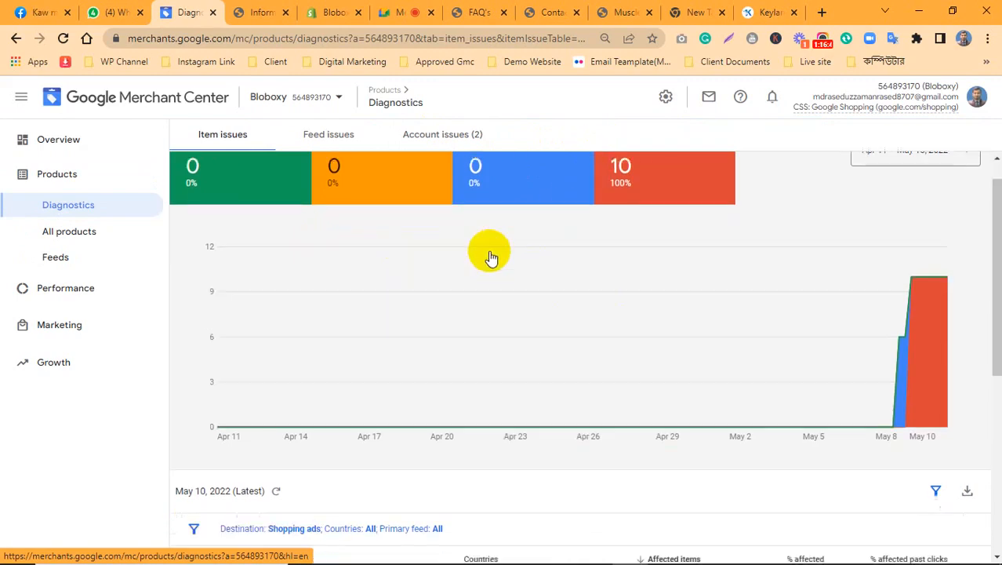
scroll(491, 257, down, 1)
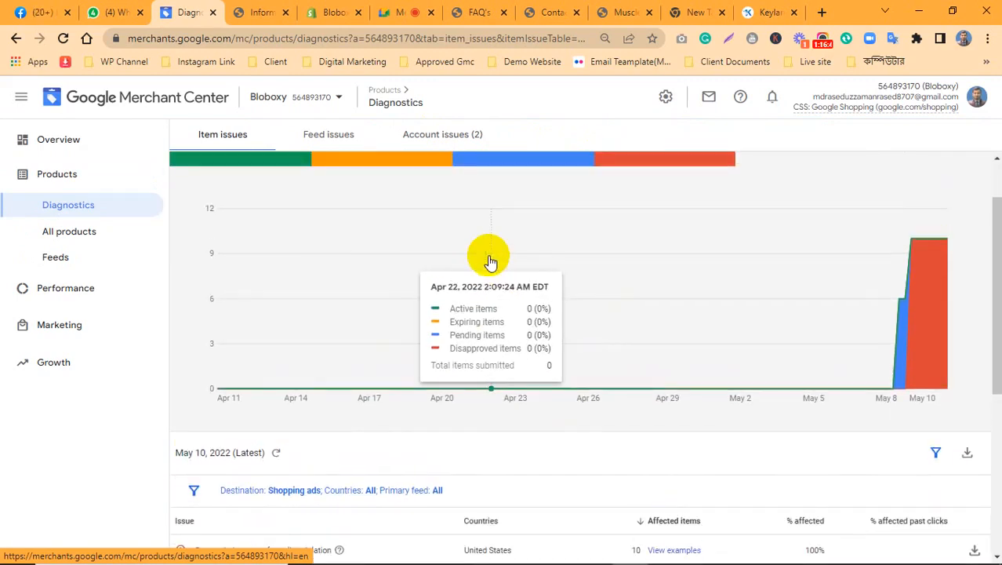
scroll(490, 259, up, 2)
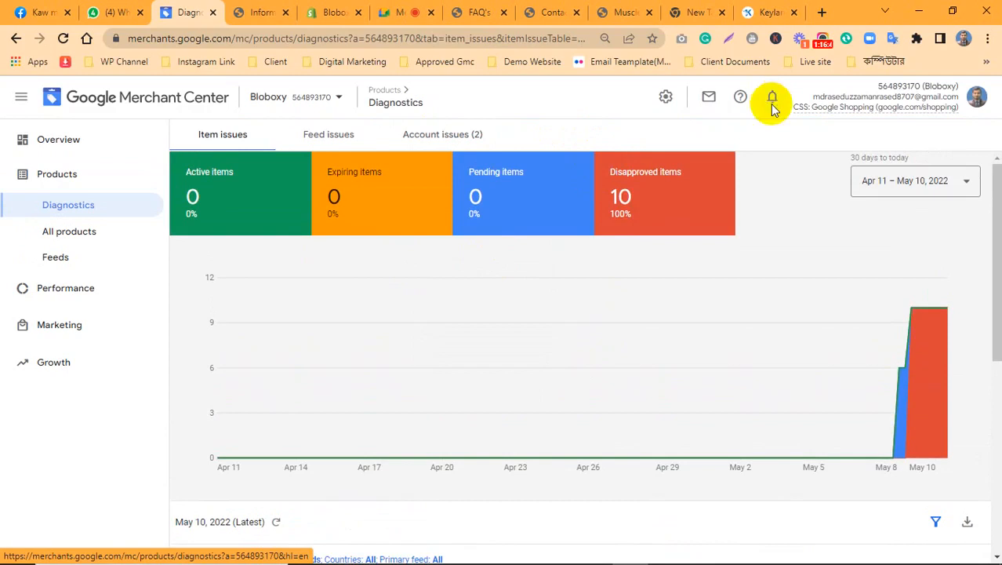
Switch to the Fiverr browser window, reload the Buyer Requests page, and return to the Merchant Center diagnostics
mouse_move(590, 545)
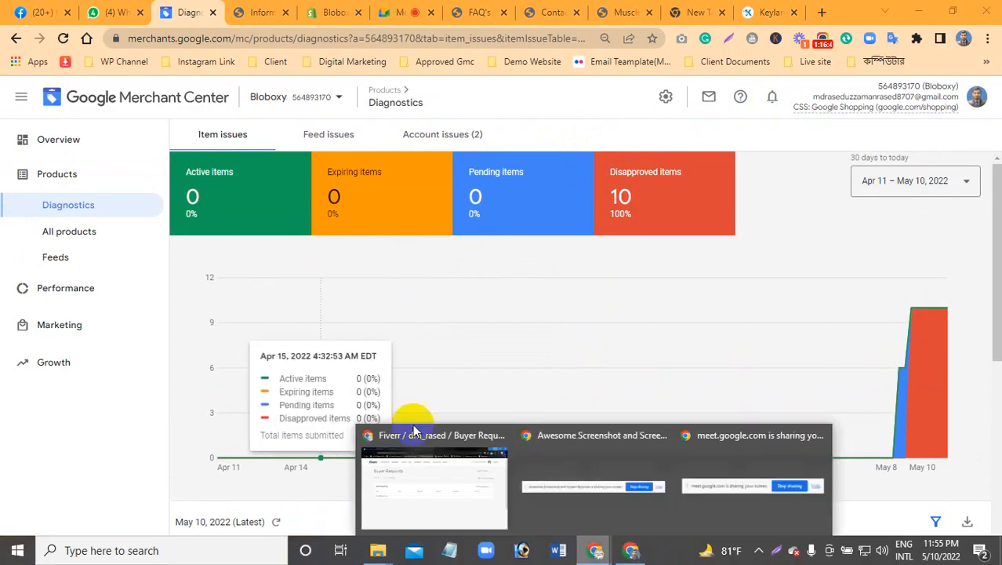
click(398, 476)
click(64, 39)
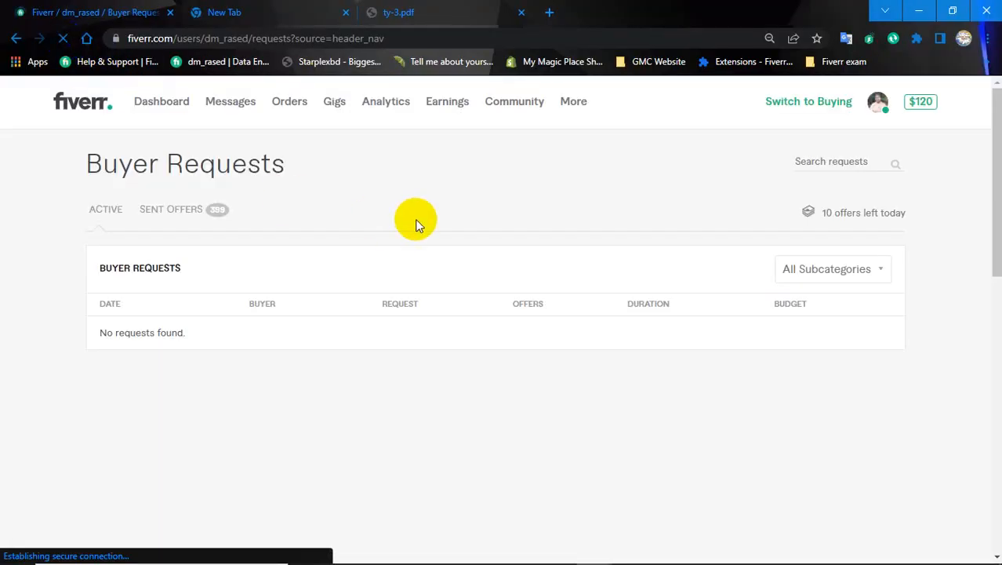
click(916, 14)
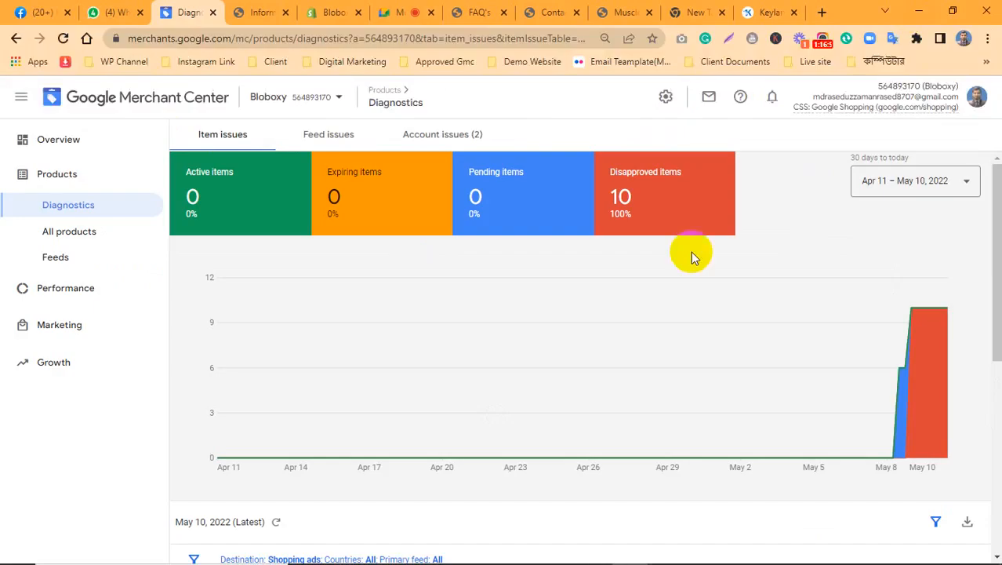
Switch to the Google Meet call and check the list of meeting participants
click(400, 9)
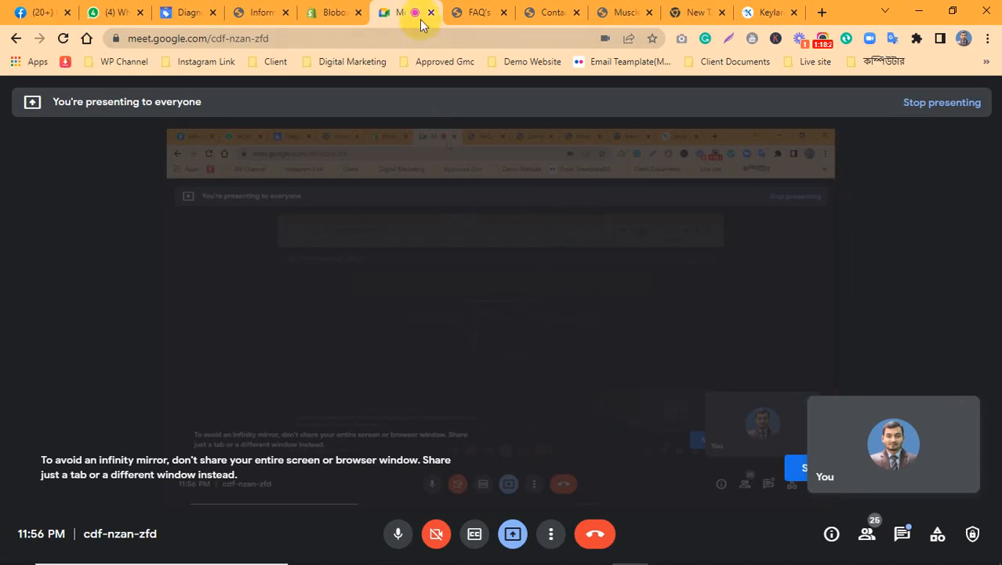
click(875, 539)
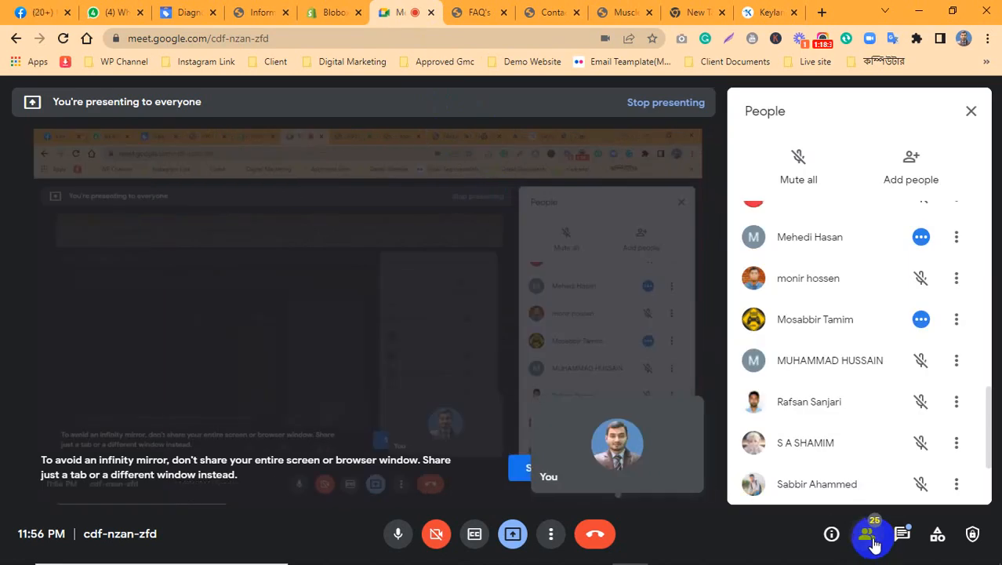
click(875, 539)
click(875, 540)
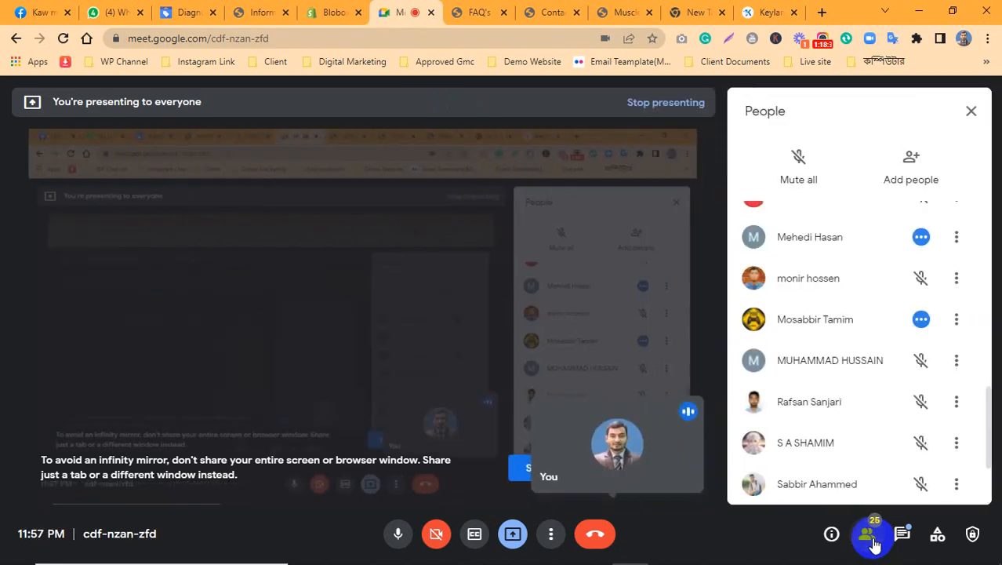
click(875, 540)
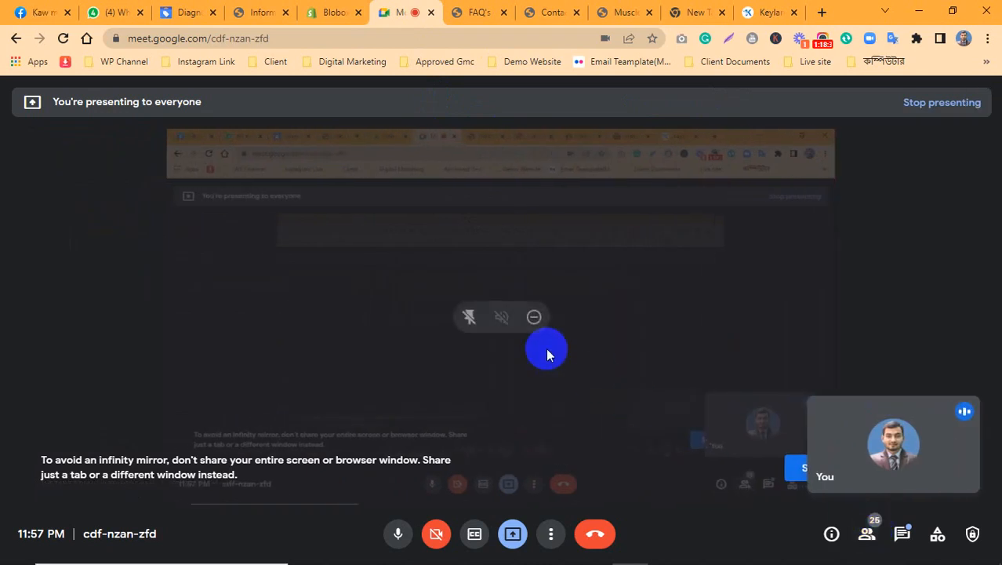
click(867, 538)
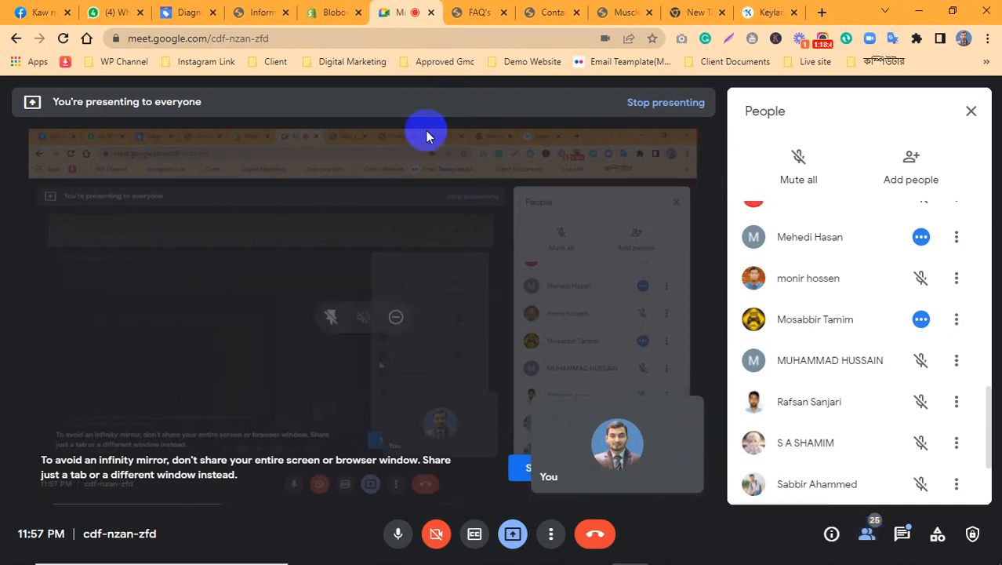
Return to the Bloboxy Shopify admin and look over the Themes page, including store speed and the theme library
click(314, 11)
scroll(882, 232, down, 5)
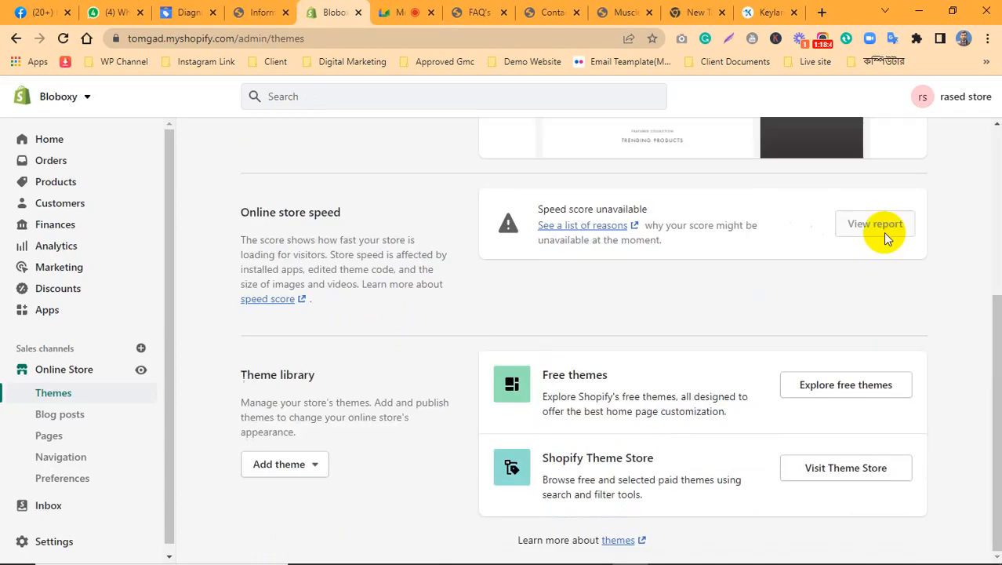
scroll(458, 280, up, 5)
scroll(59, 384, down, 1)
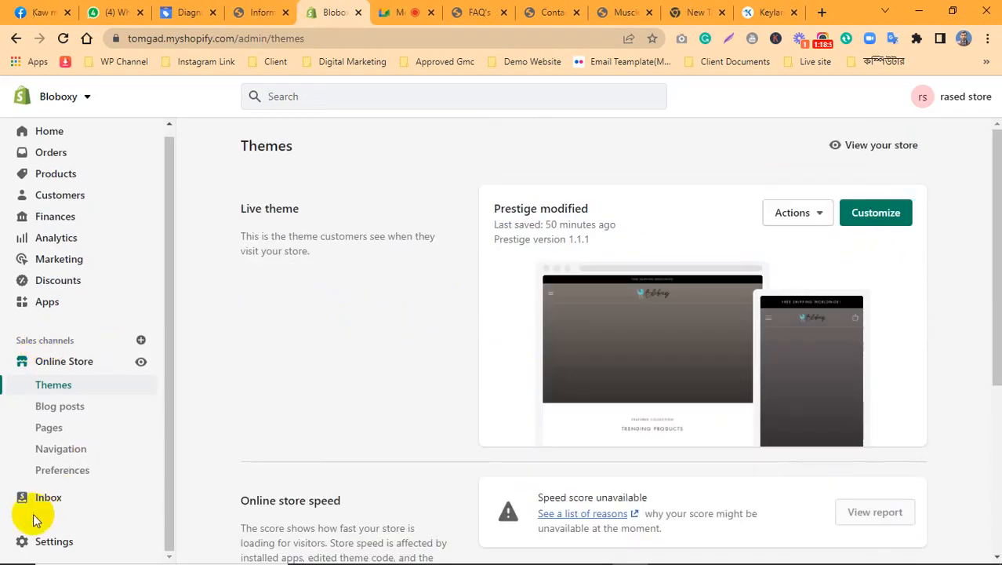
Review the Payments settings of the Bloboxy store, including the Shopify Payments section, and close the settings
click(51, 552)
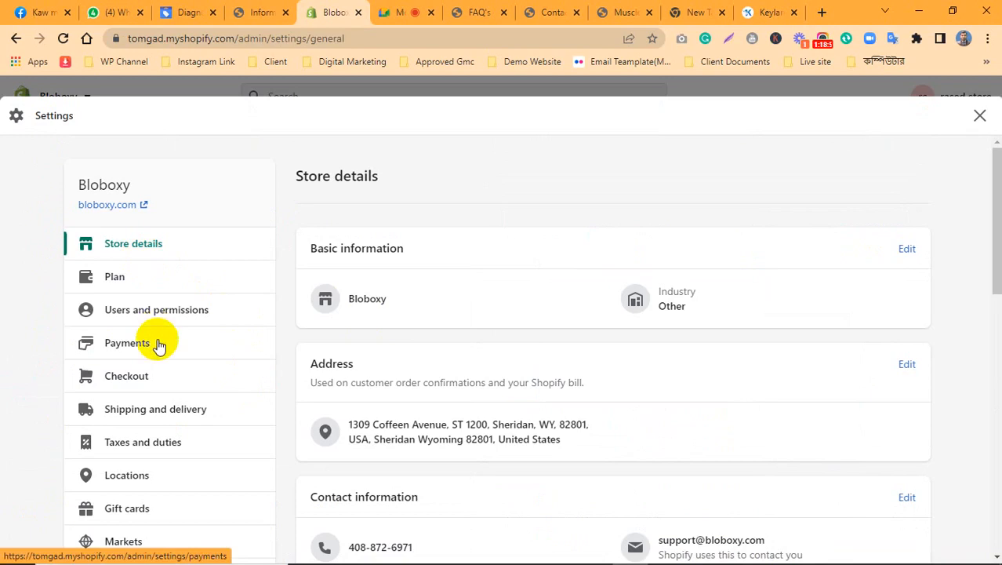
click(123, 354)
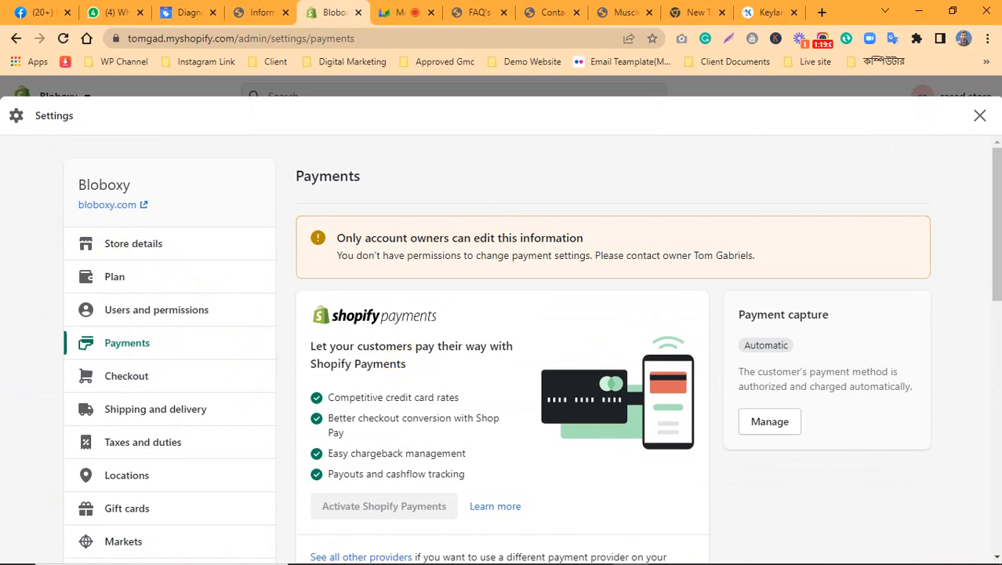
drag(984, 231, 986, 264)
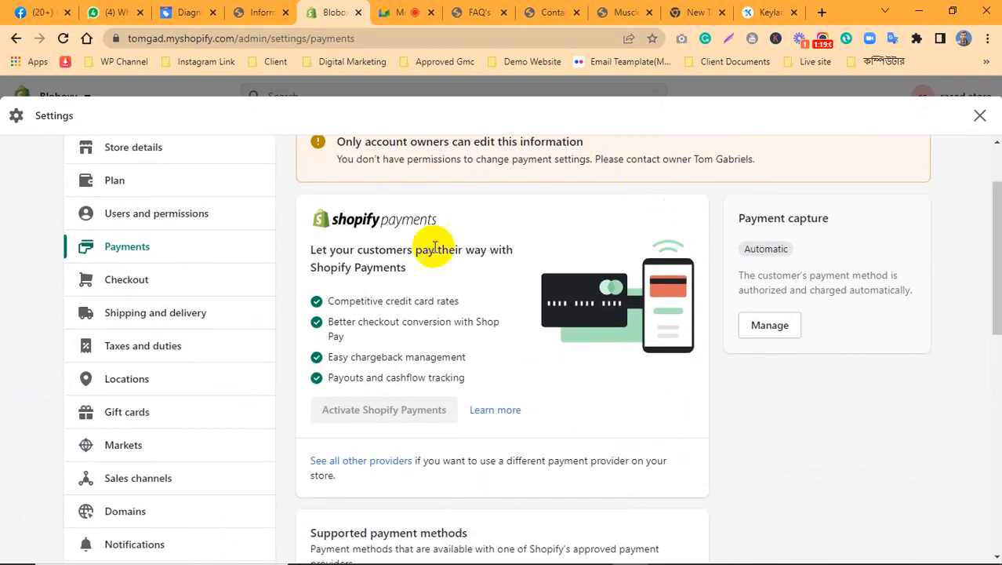
scroll(425, 246, up, 2)
click(980, 118)
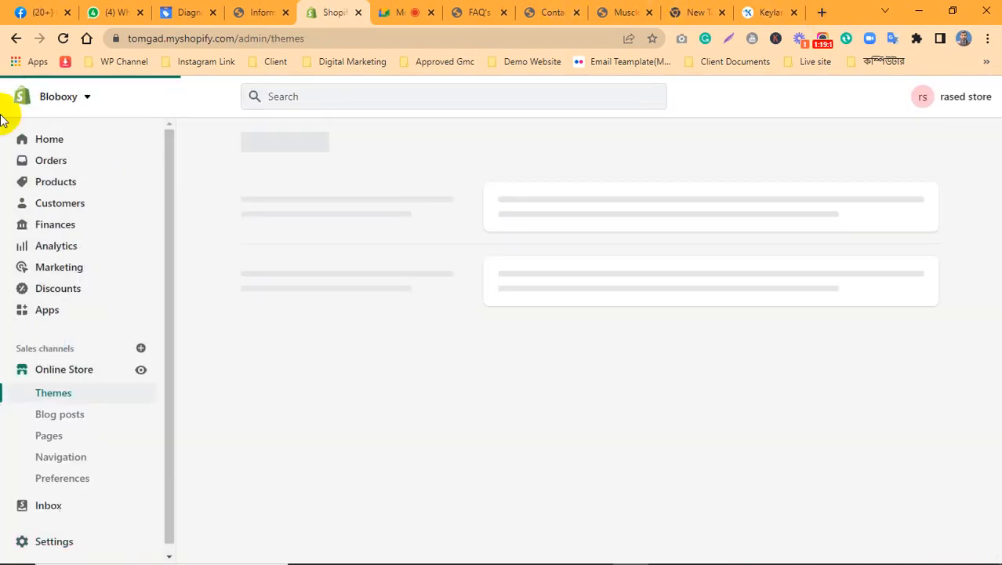
Switch to the stylofashi store and open its Payments settings to view the Shopify Payments section
click(93, 100)
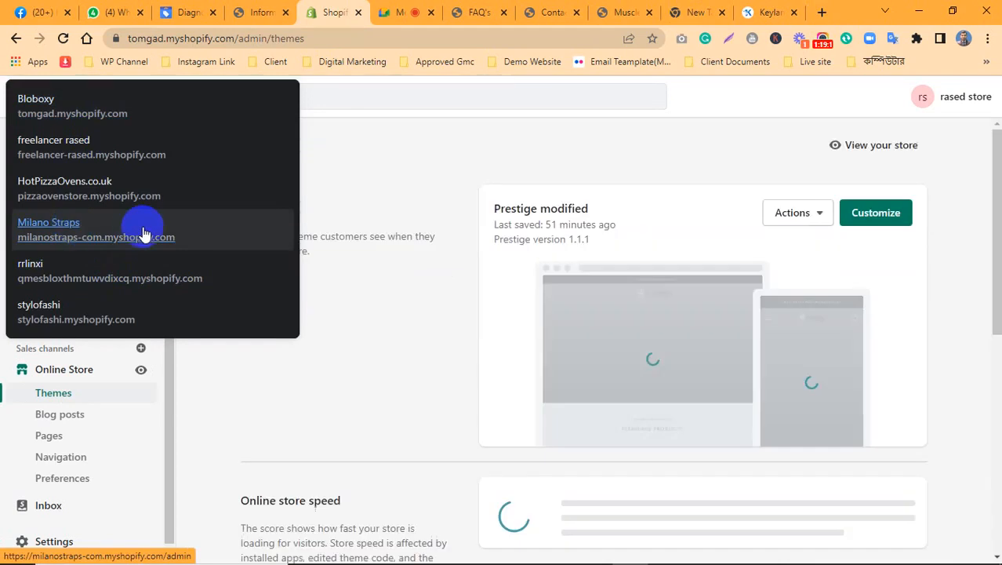
click(86, 308)
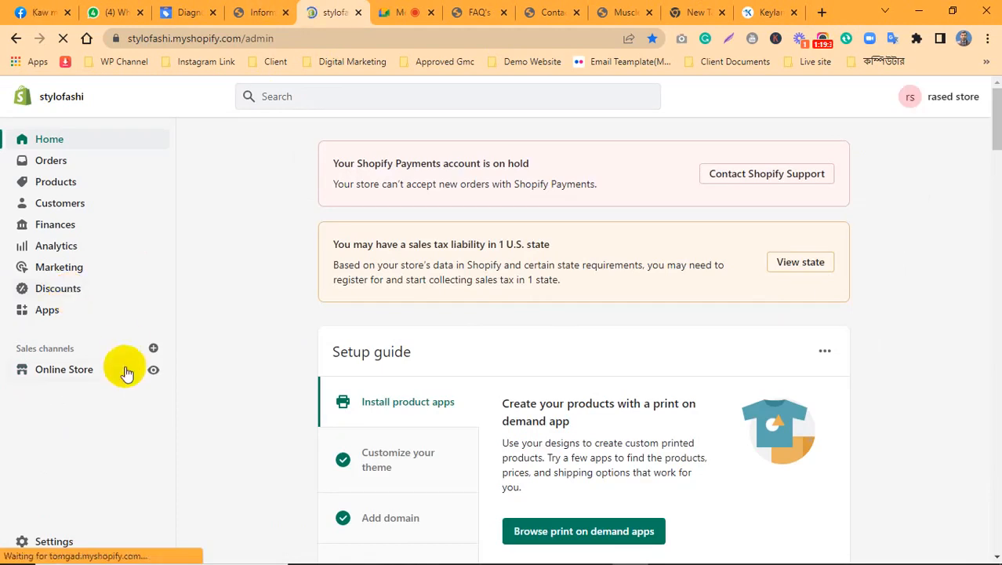
click(43, 541)
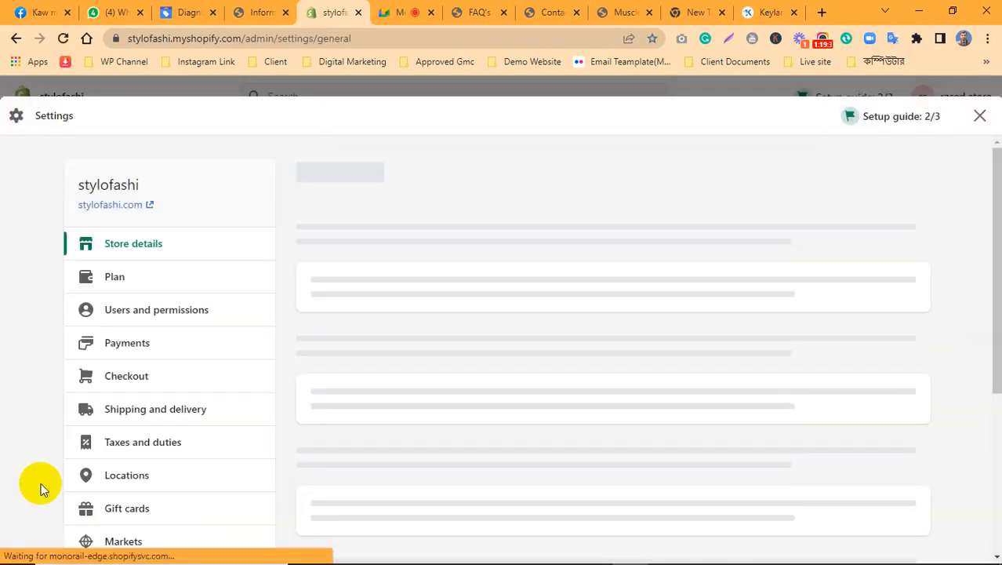
click(123, 345)
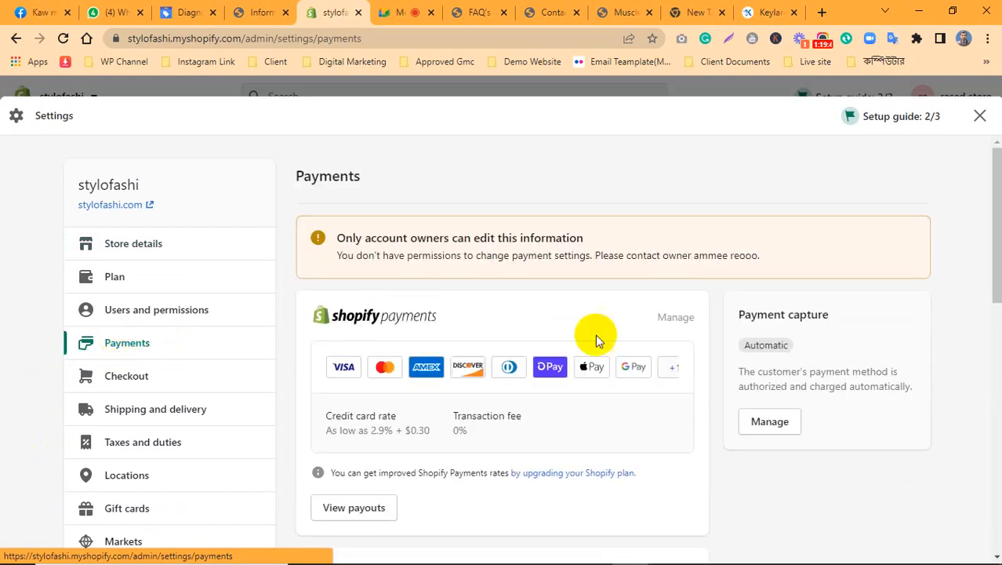
drag(986, 215, 987, 246)
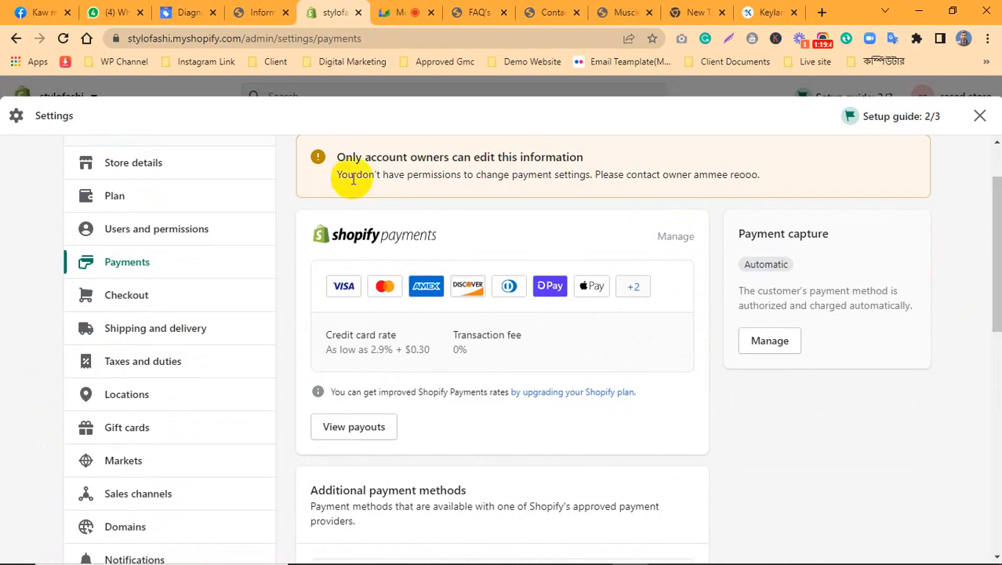
Point out the account owner notice and the Shopify Payments heading, and look on to the additional payment methods
drag(330, 157, 453, 161)
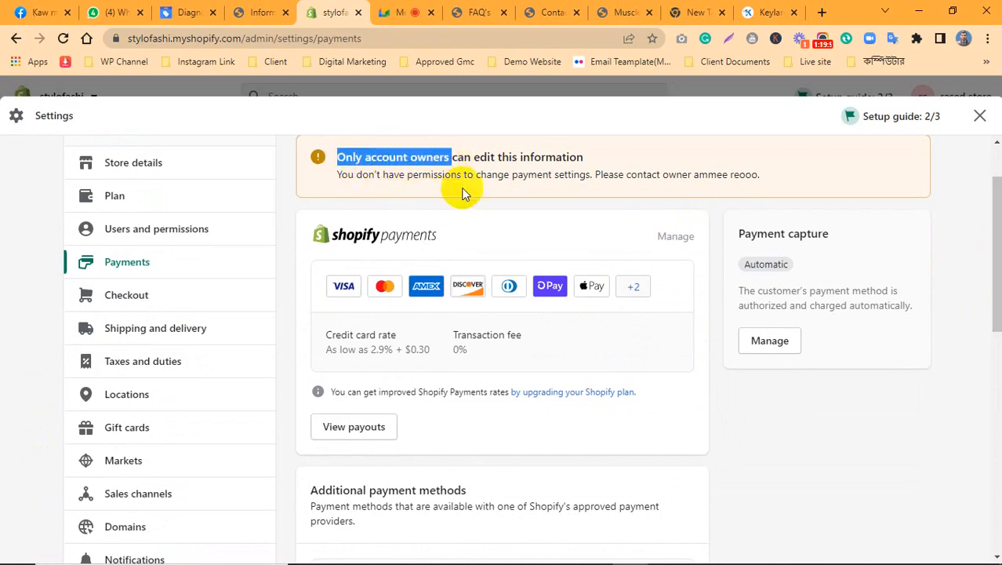
click(667, 238)
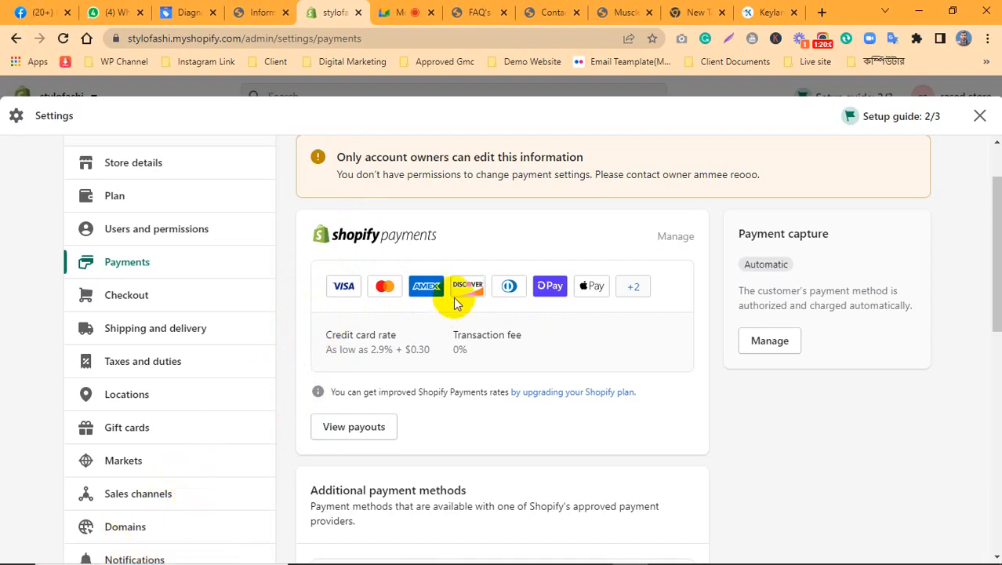
click(333, 232)
drag(416, 233, 371, 235)
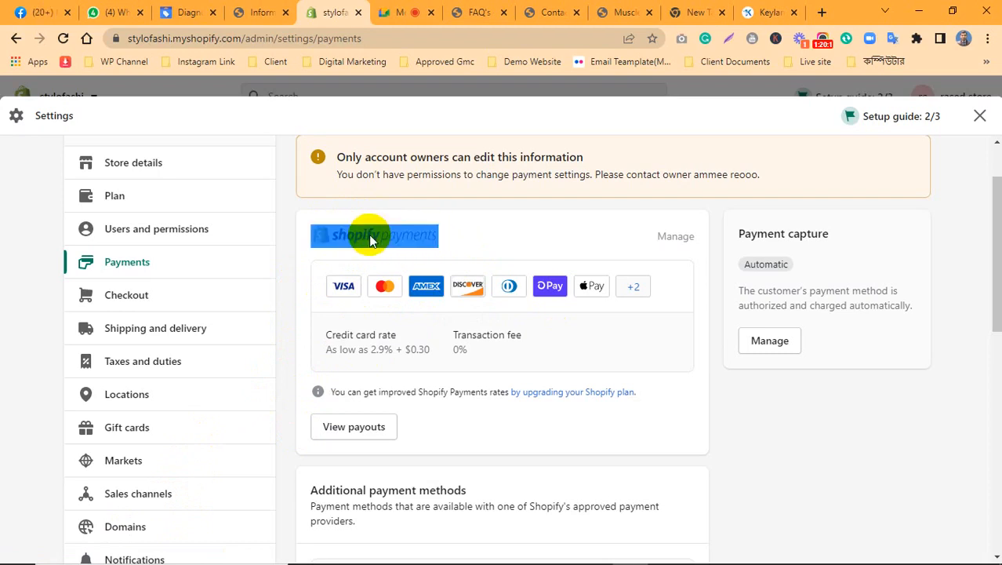
click(458, 235)
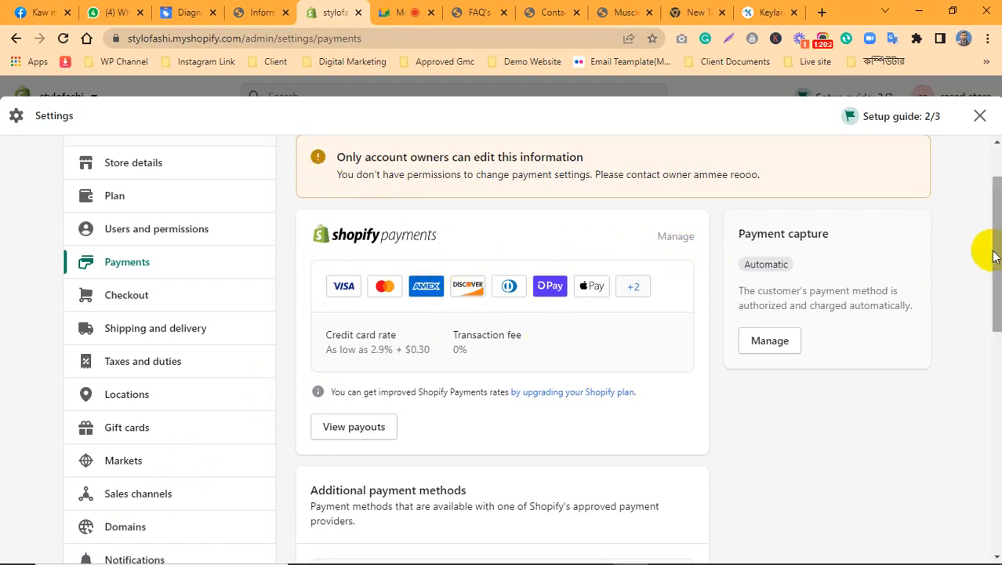
drag(995, 251, 998, 269)
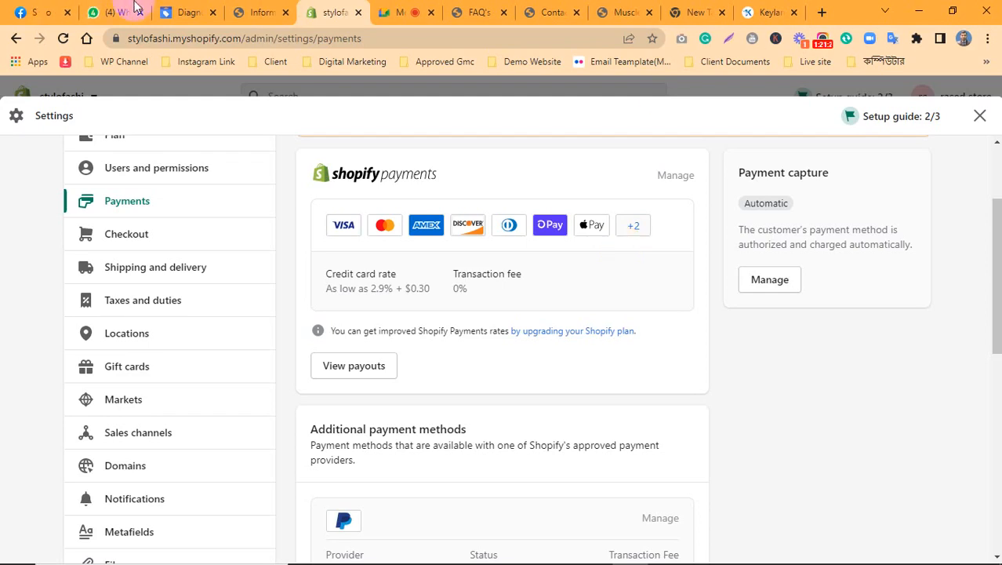
Switch to WhatsApp Web, glance back through the open client chat, and return to the stylofashi Payments settings
click(112, 10)
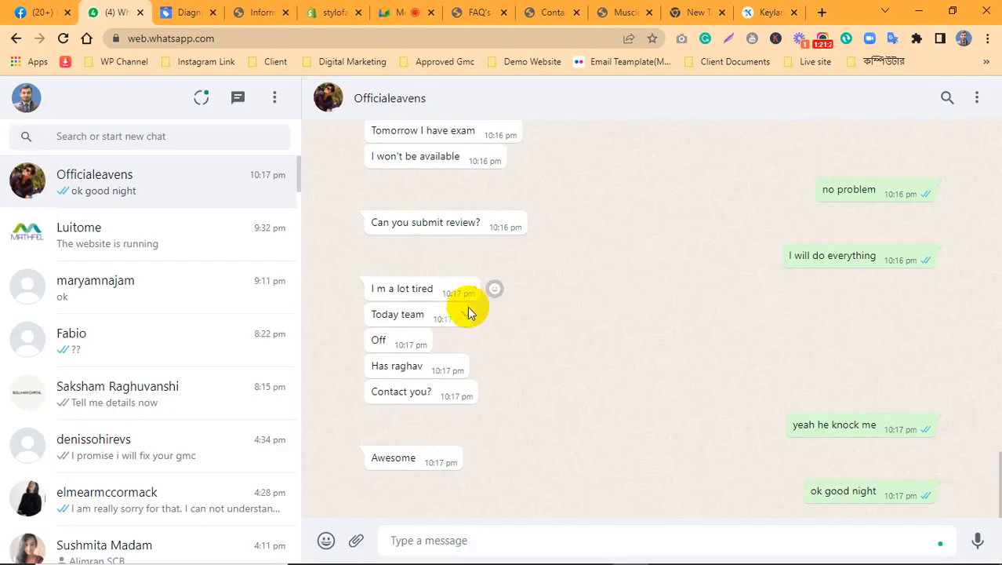
scroll(401, 163, up, 5)
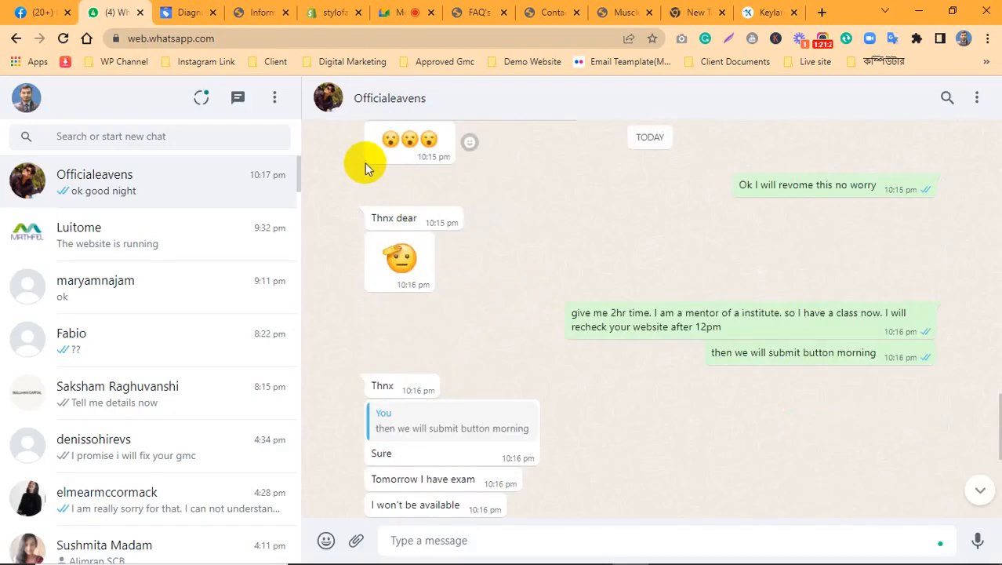
scroll(368, 179, down, 5)
click(345, 11)
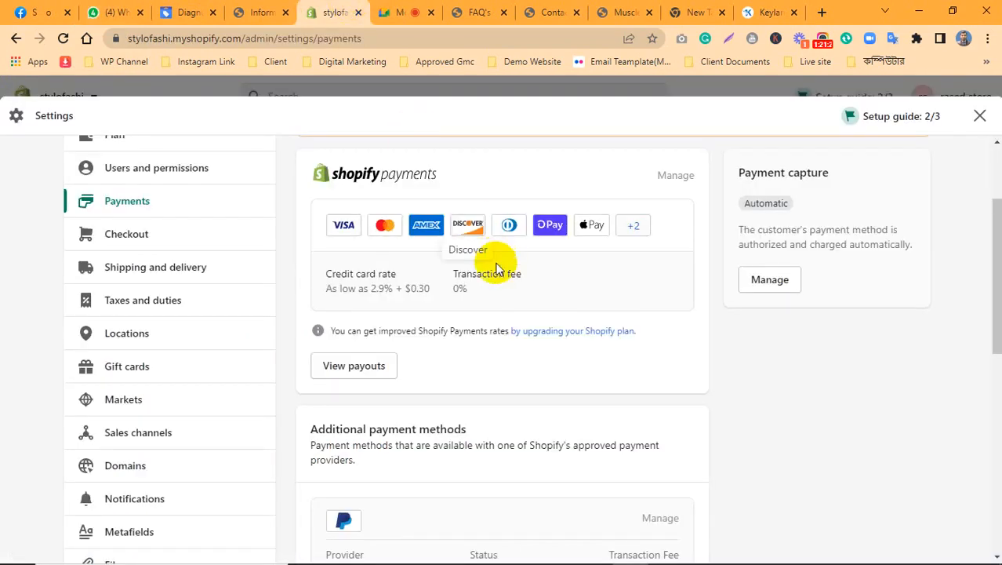
Look over the stylofashi store's additional and manual payment methods and close the settings
scroll(598, 323, down, 5)
scroll(766, 313, down, 3)
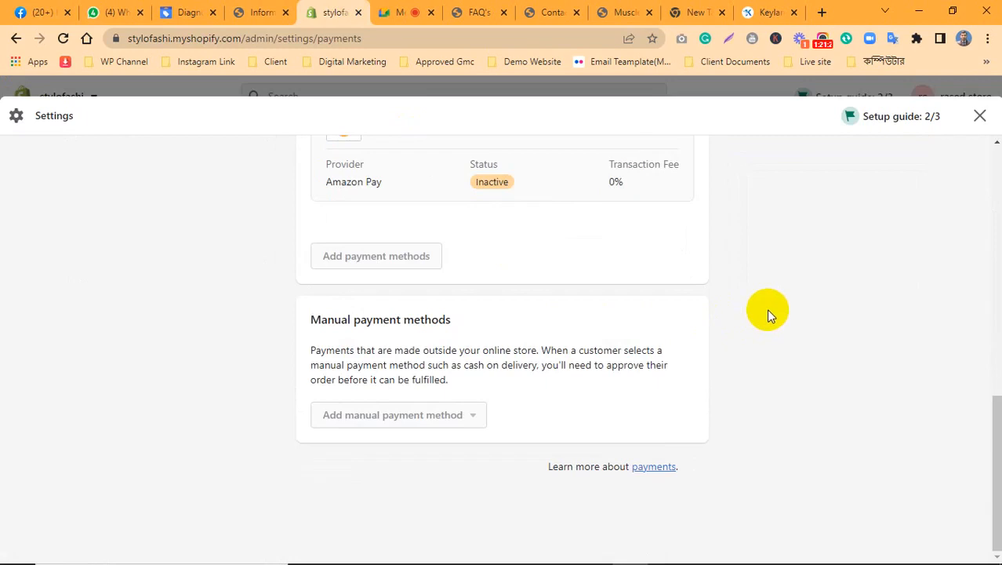
scroll(142, 221, up, 10)
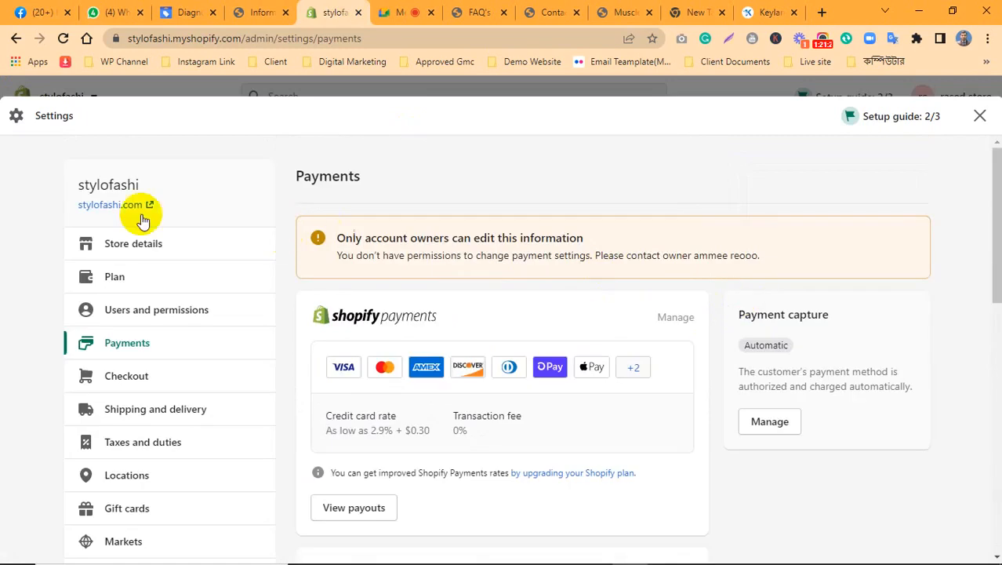
click(972, 113)
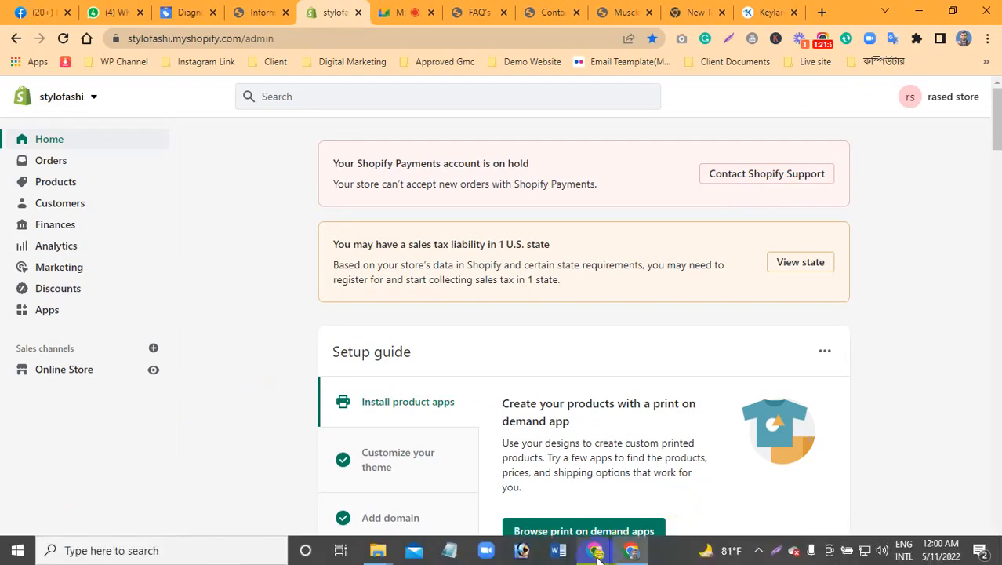
Switch to the Fiverr window, reload the Buyer Requests page, and return to the stylofashi admin window
mouse_move(596, 550)
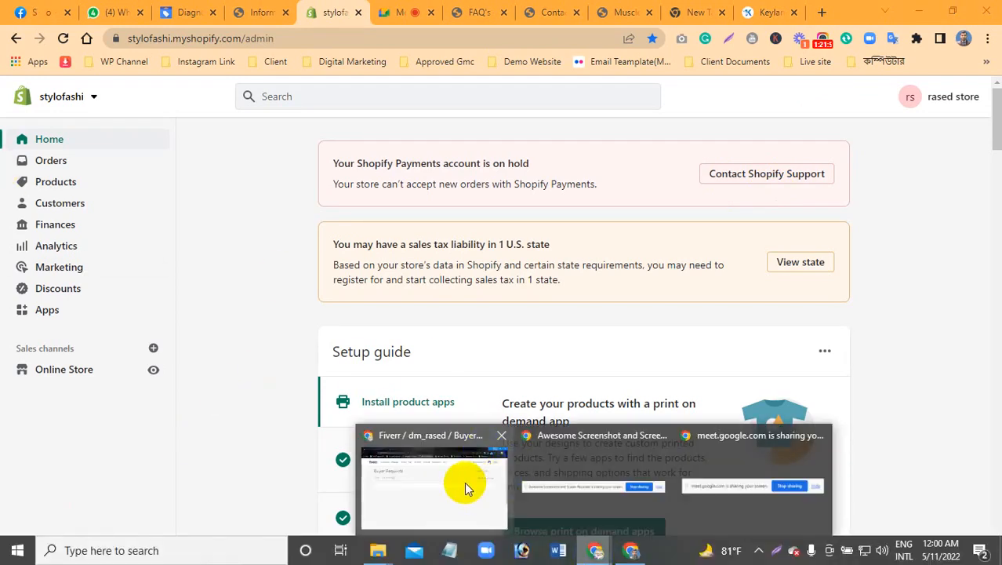
click(429, 463)
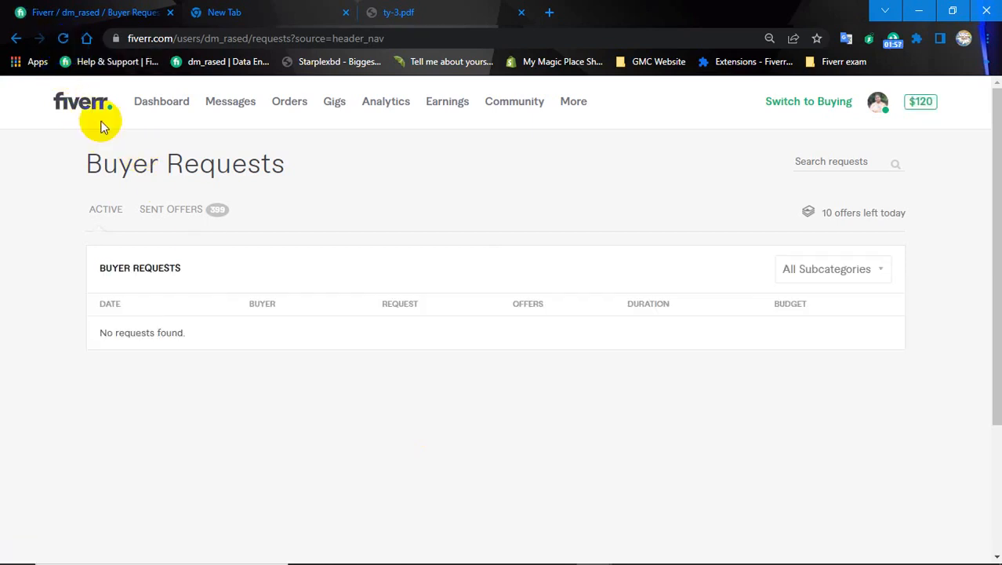
click(63, 39)
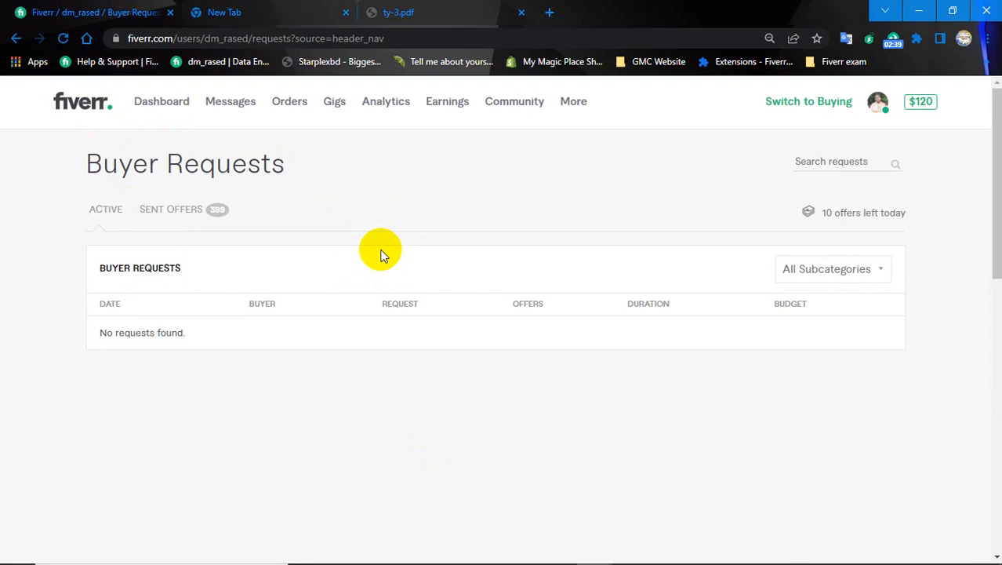
key(alt+Tab)
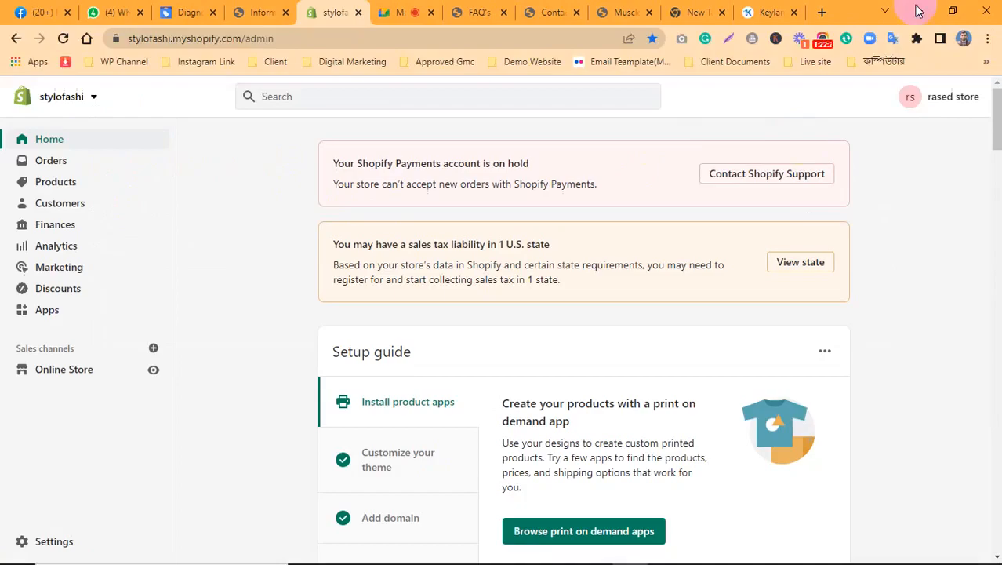
Open the bookmarked Mathfel WordPress dashboard from the Client Documents bookmarks in a new browser tab
click(821, 12)
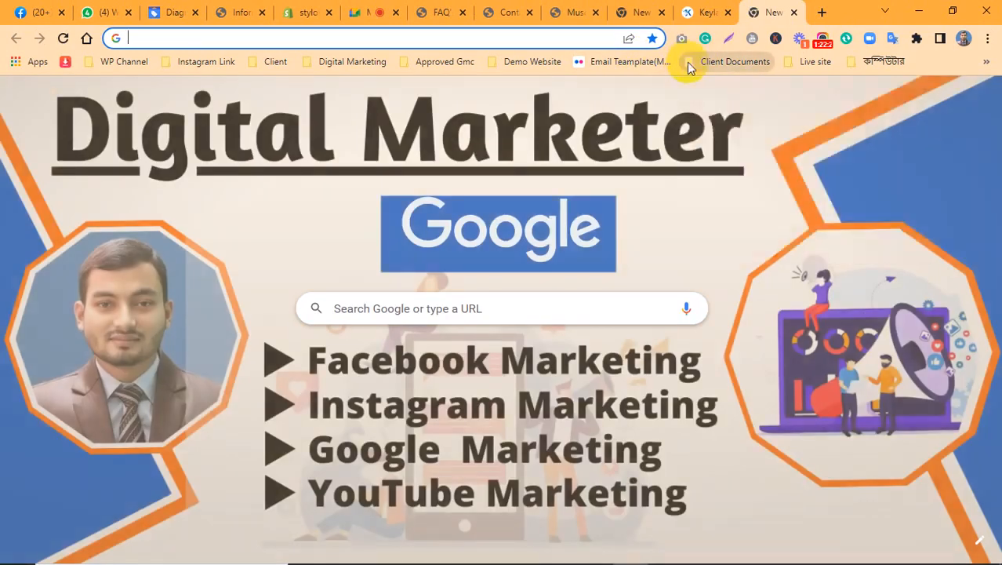
click(693, 62)
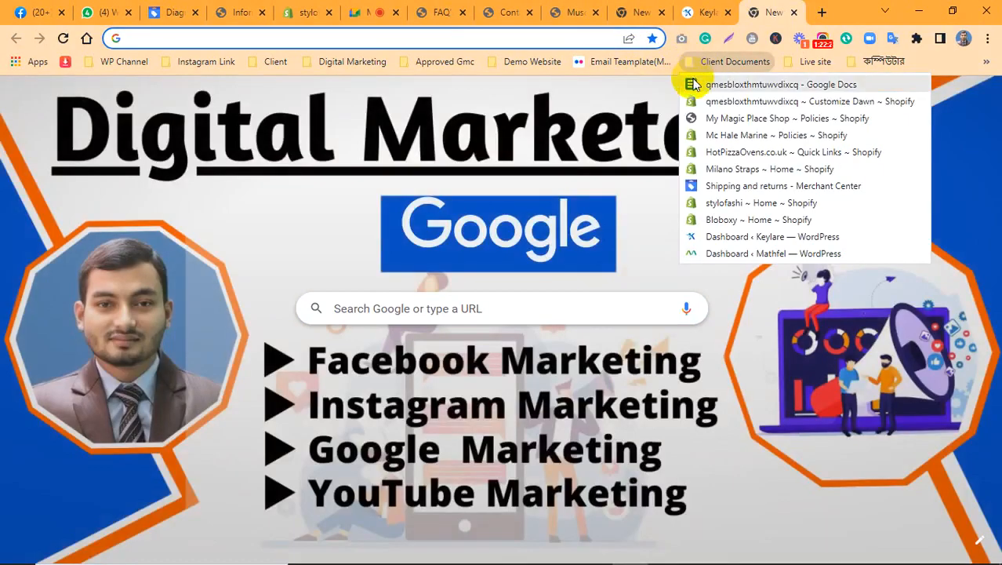
click(723, 255)
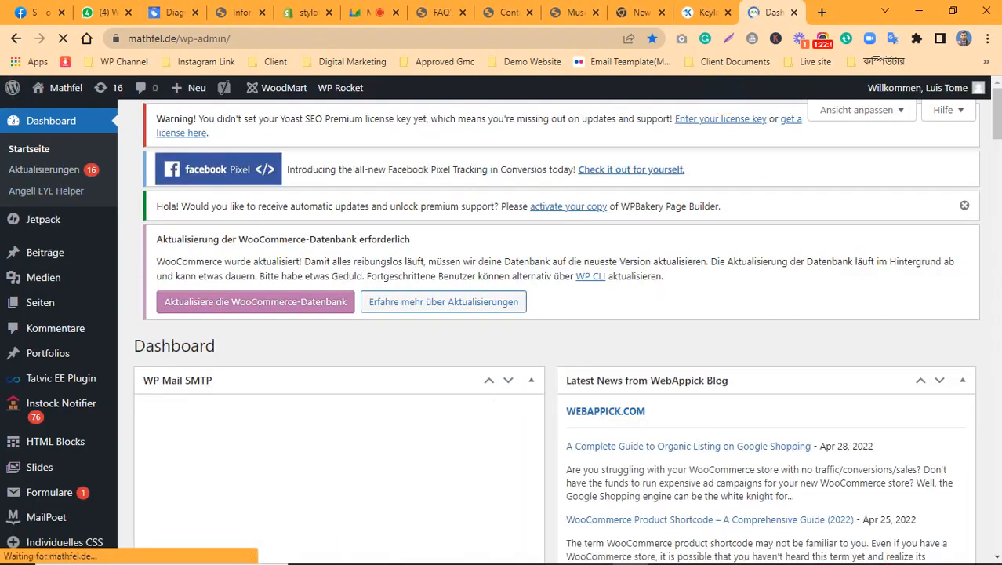
Go through the Mathfel WordPress admin navigation from Seiten and HTML Blocks to Events and the WooCommerce entries
scroll(990, 157, down, 2)
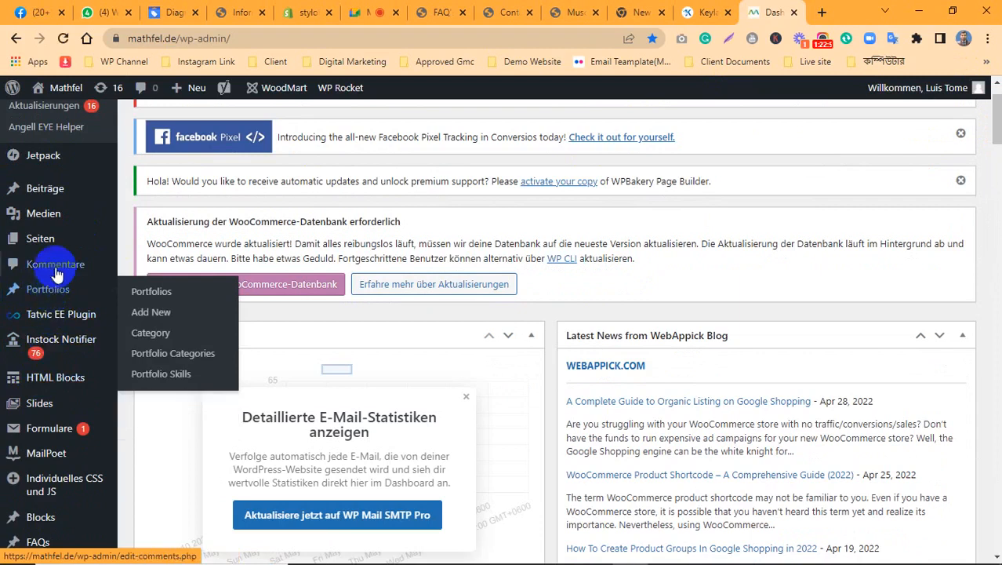
mouse_move(57, 239)
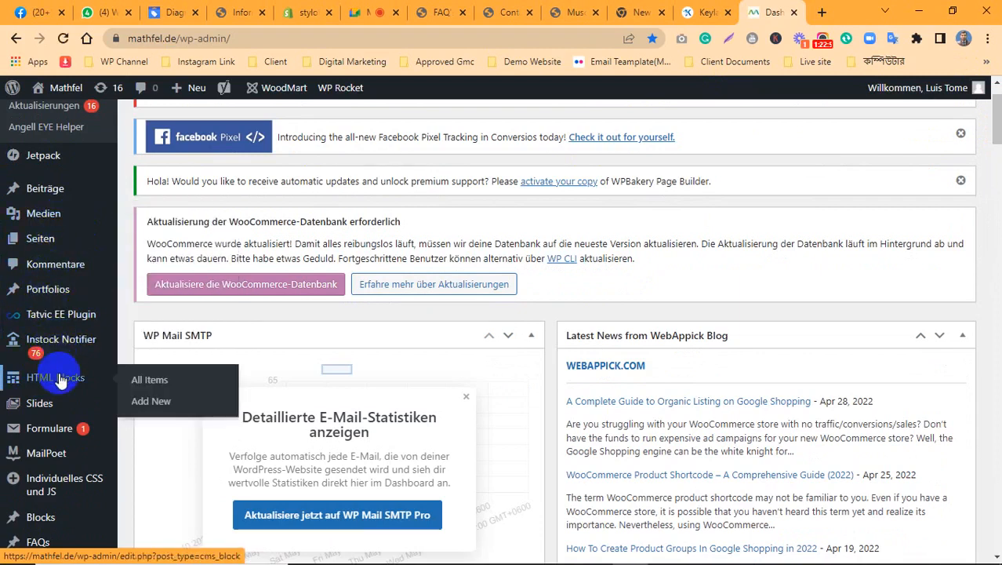
mouse_move(112, 369)
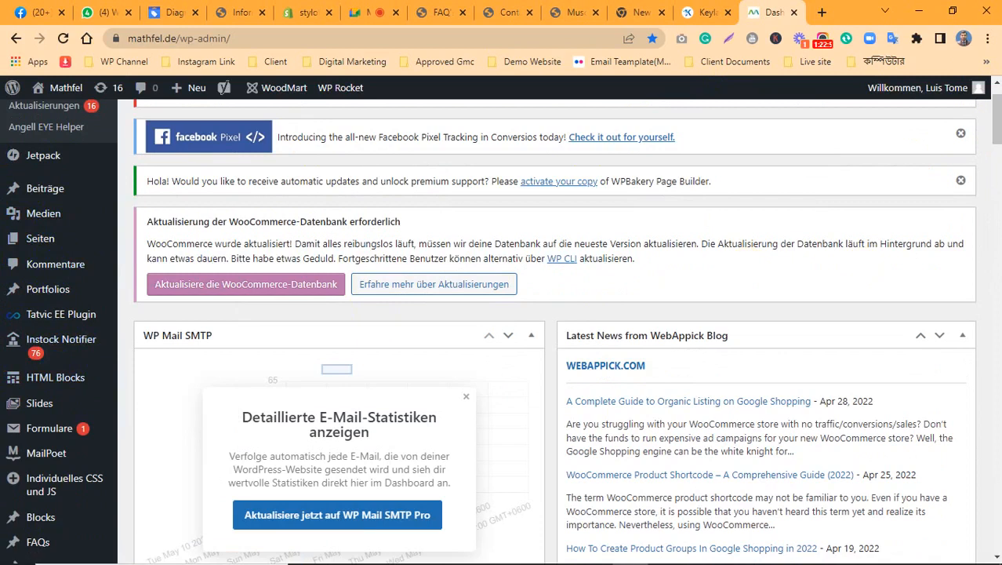
scroll(980, 134, down, 3)
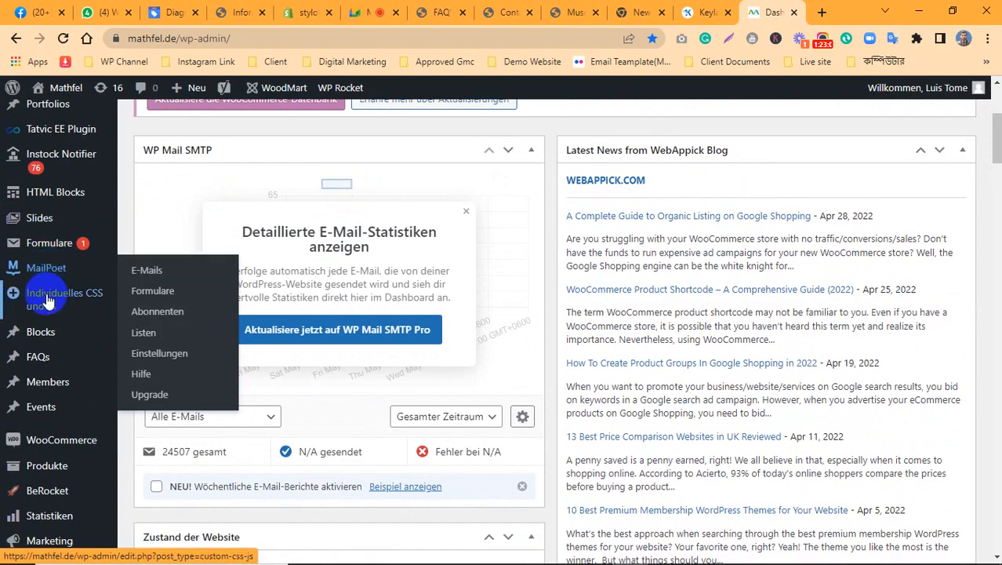
mouse_move(43, 330)
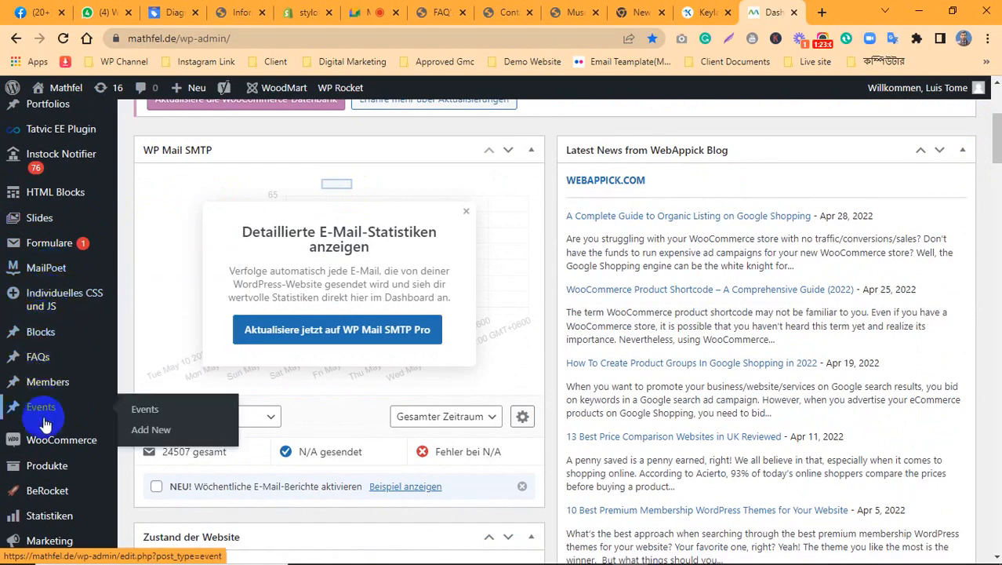
mouse_move(45, 441)
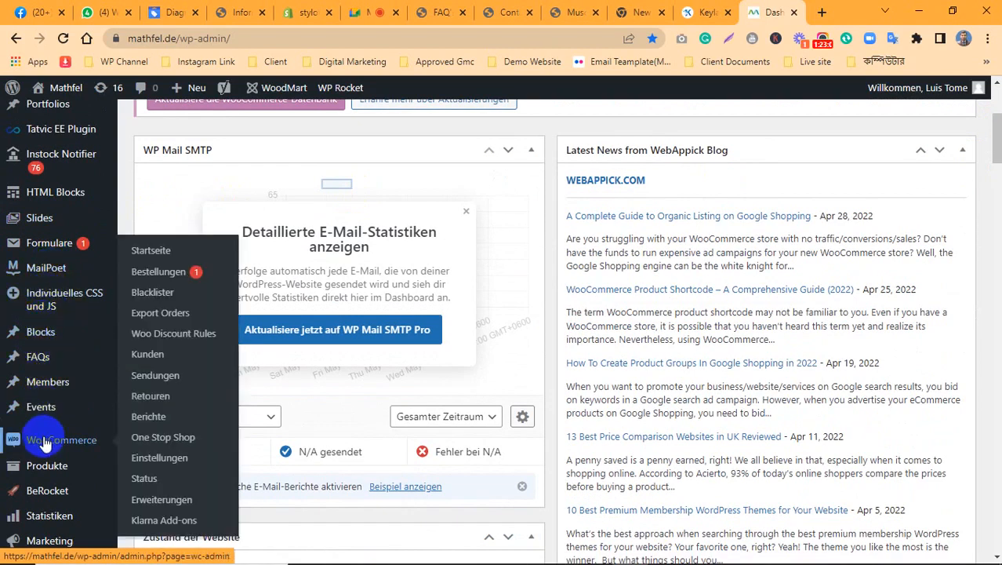
Examine the WordPress admin entries from WPBakery Page Builder and Einstellungen to WP Mail SMTP and Product Feed Pro
scroll(45, 441, down, 5)
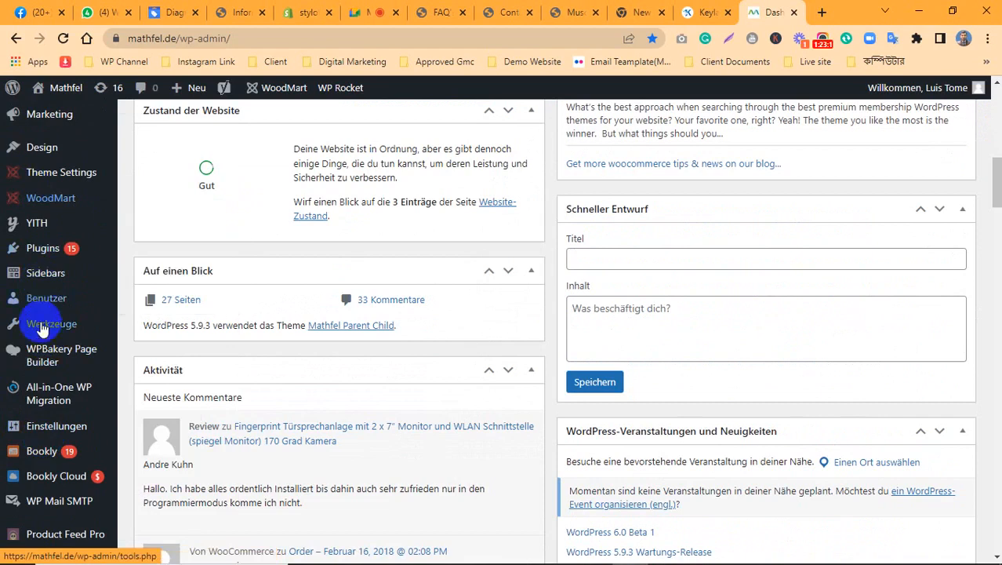
mouse_move(47, 356)
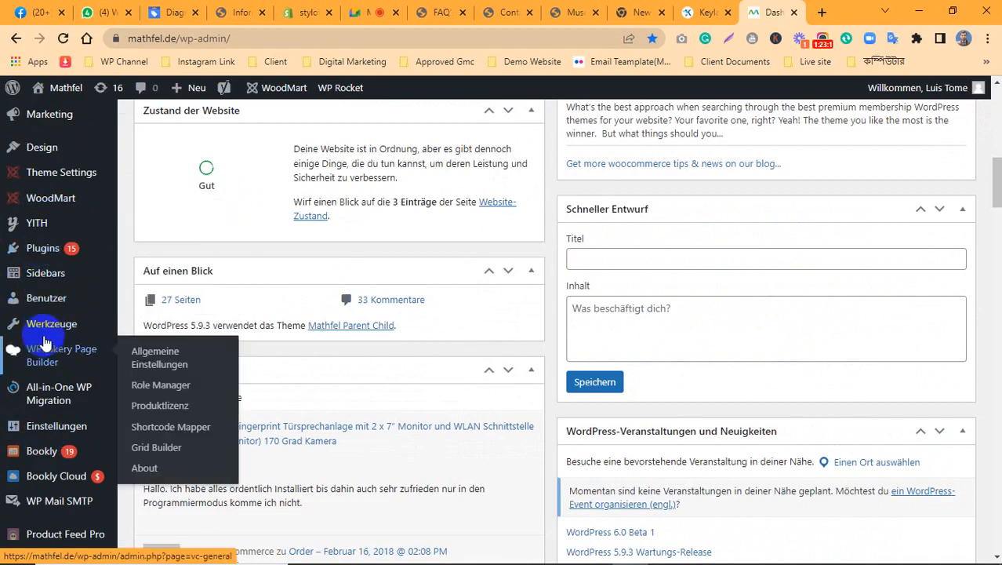
mouse_move(54, 396)
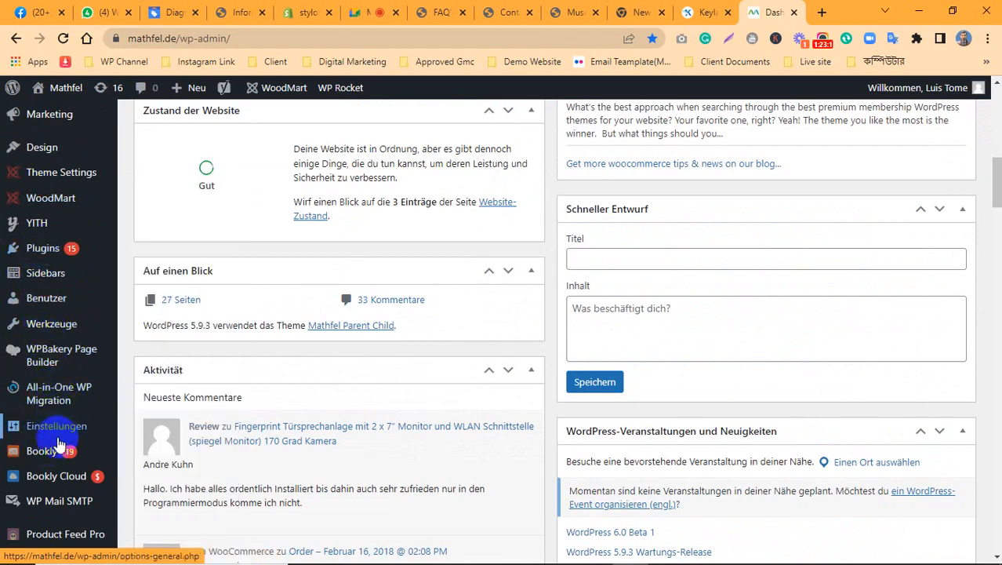
mouse_move(49, 475)
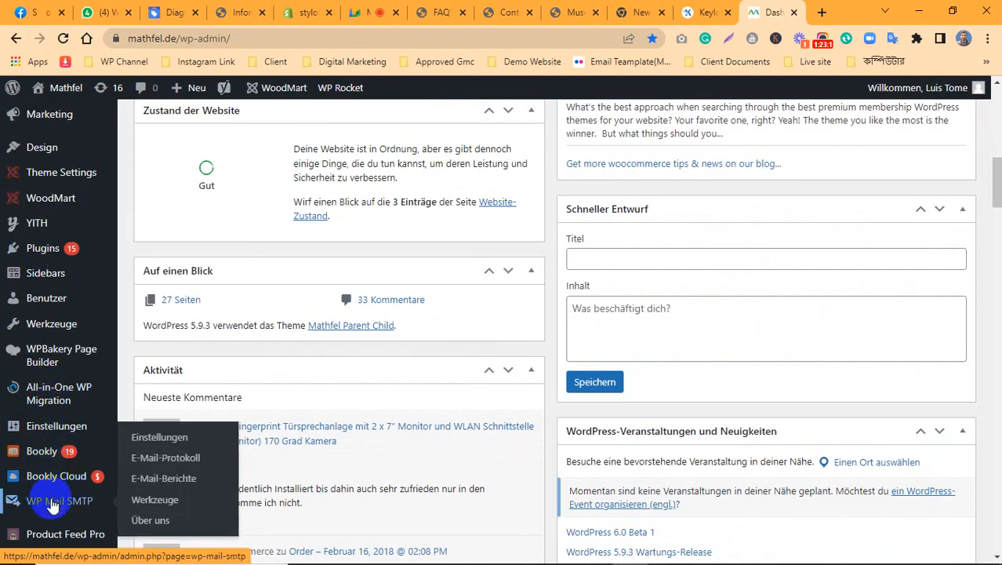
scroll(48, 502, down, 4)
mouse_move(55, 502)
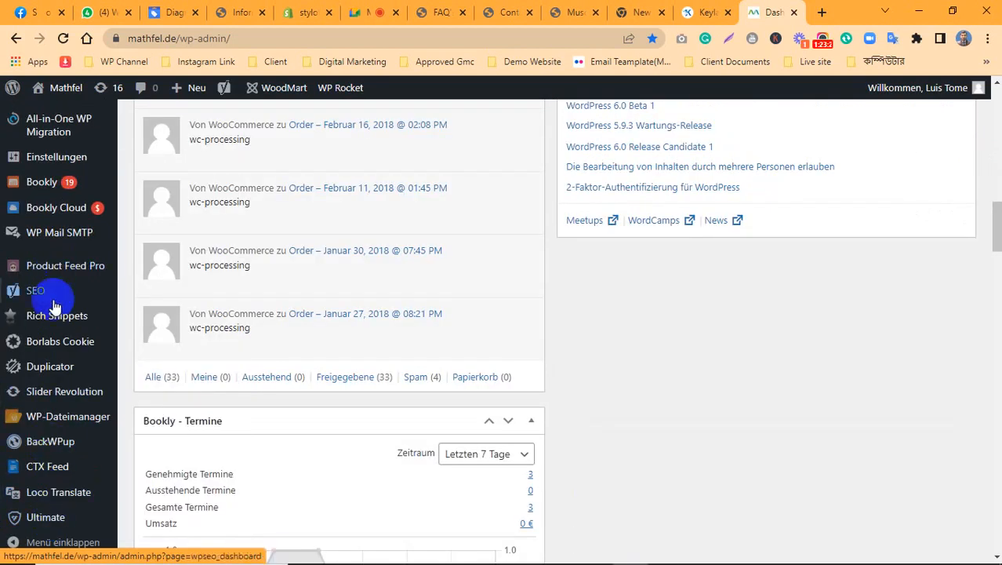
Look over the Mathfel dashboard widgets, WooCommerce Status and the remaining plugin entries such as CTX Feed, and close the site
scroll(78, 353, down, 8)
scroll(525, 388, up, 5)
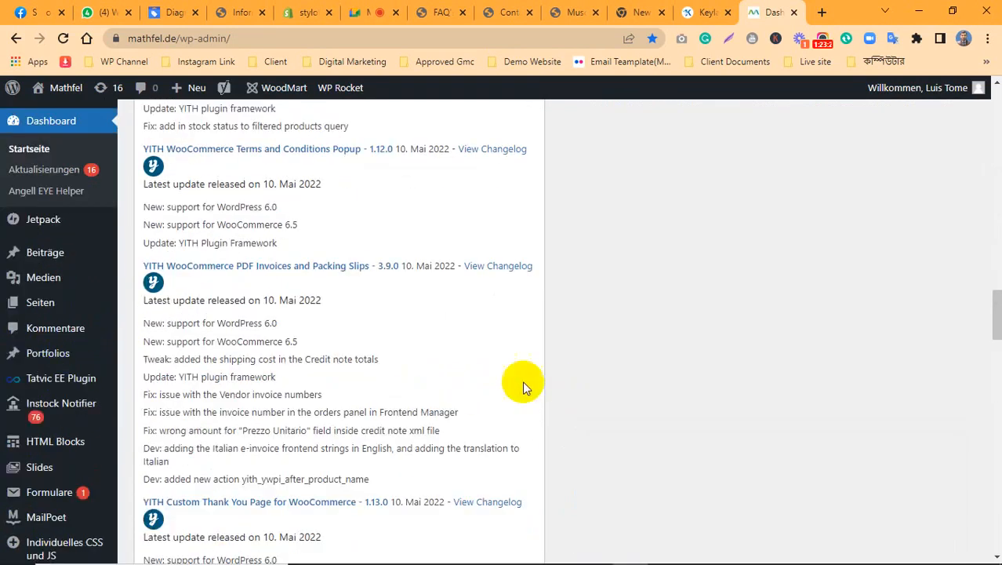
scroll(26, 356, up, 5)
scroll(26, 356, down, 10)
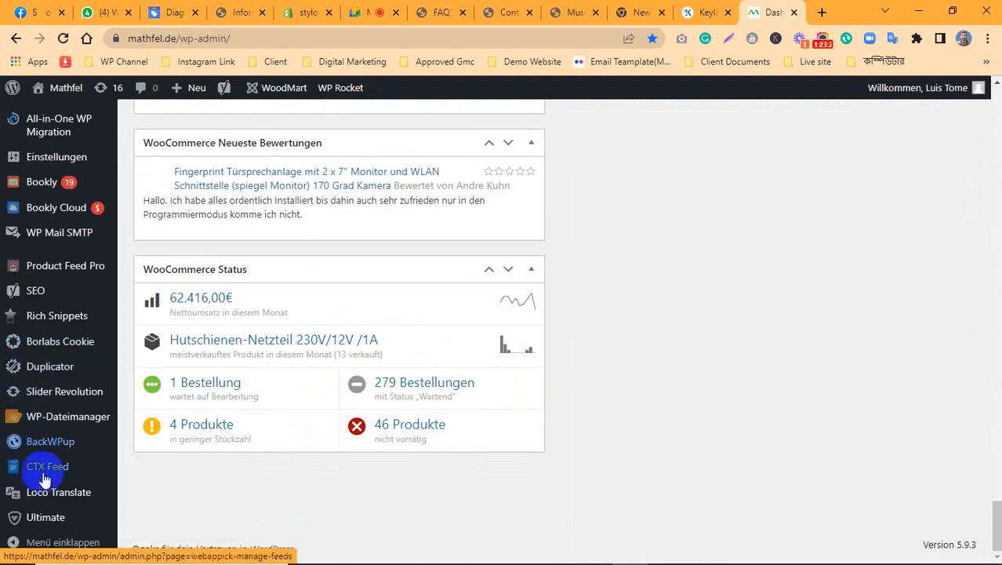
mouse_move(46, 519)
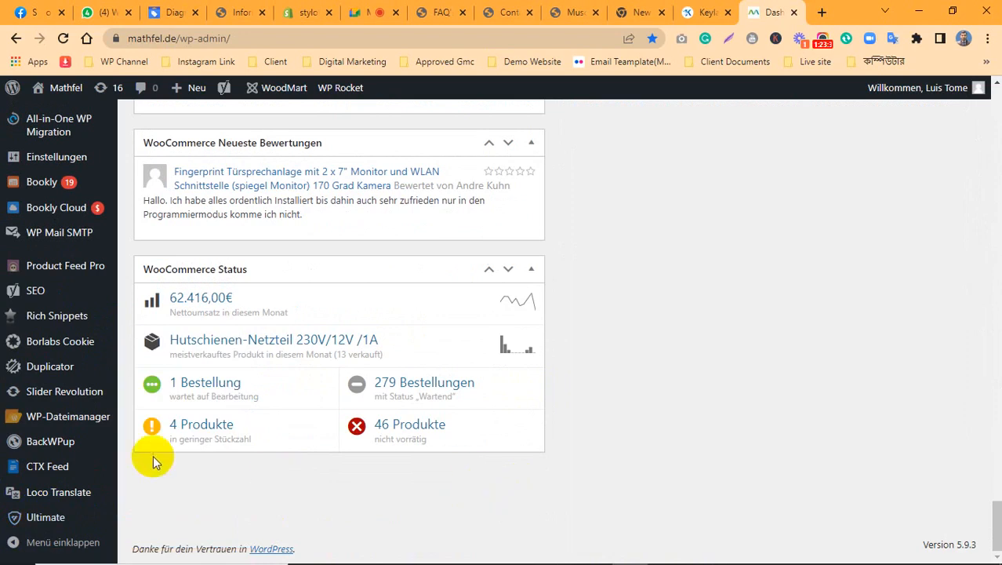
mouse_move(68, 445)
scroll(65, 443, up, 5)
scroll(65, 443, up, 15)
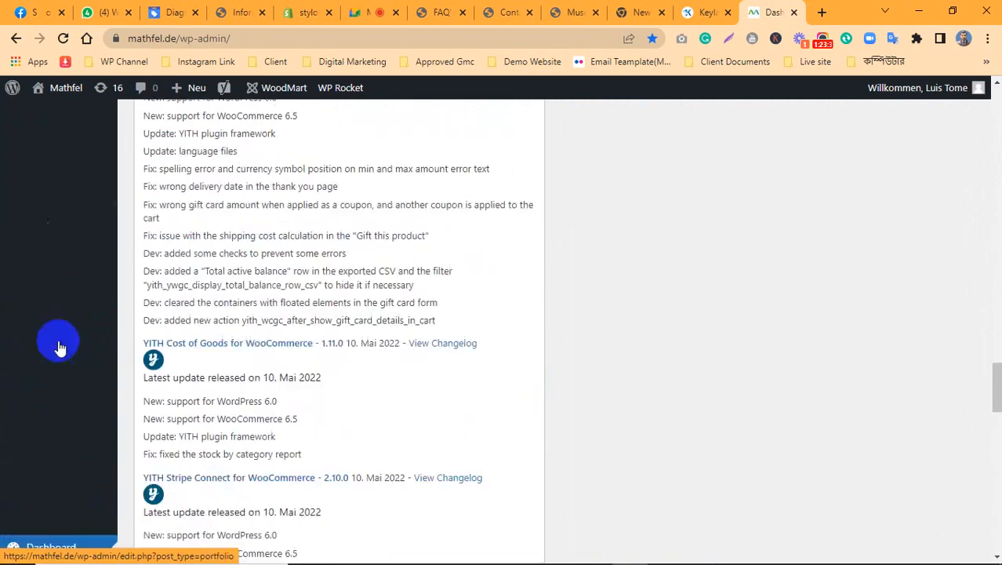
scroll(78, 265, up, 5)
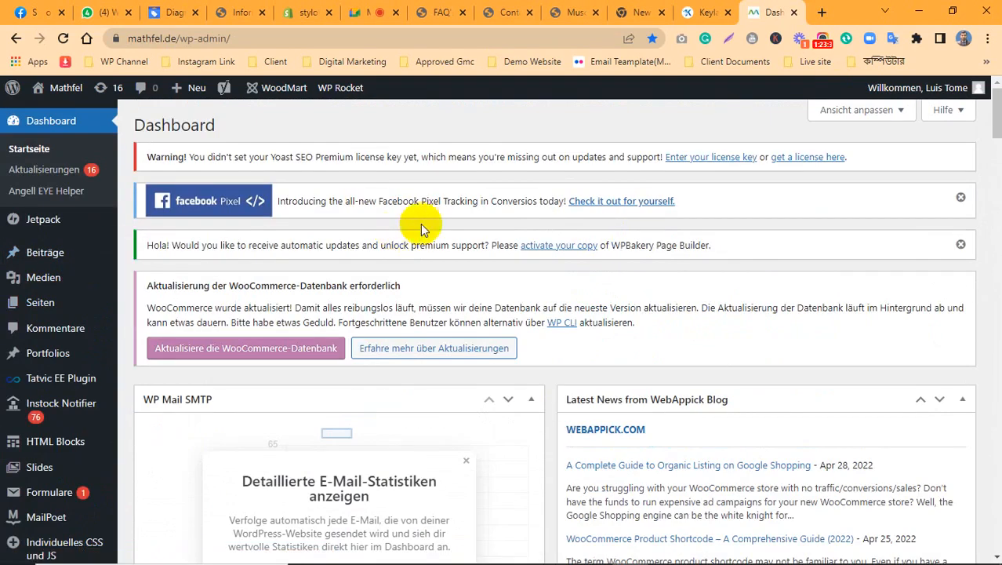
scroll(8, 337, down, 20)
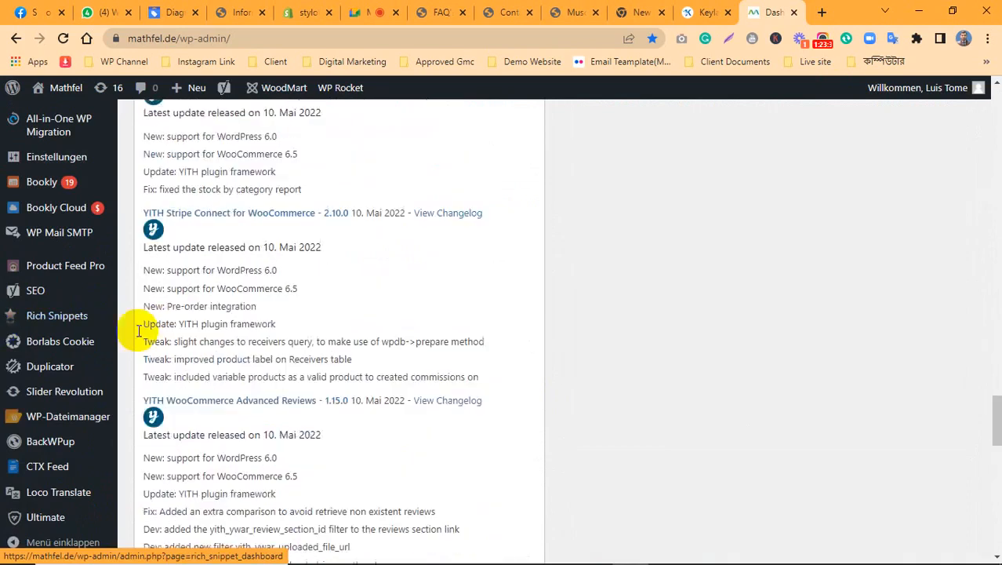
scroll(141, 320, up, 15)
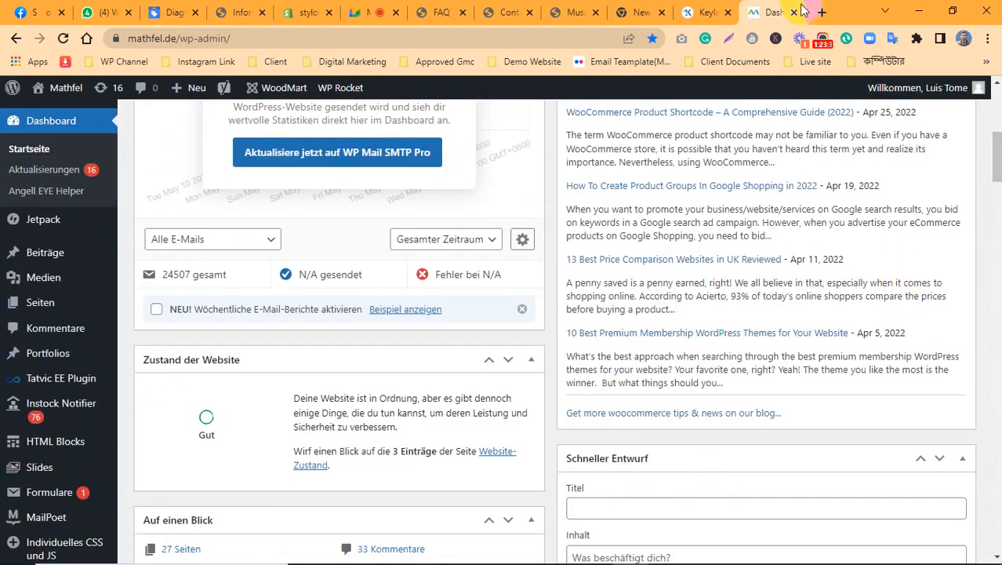
click(793, 13)
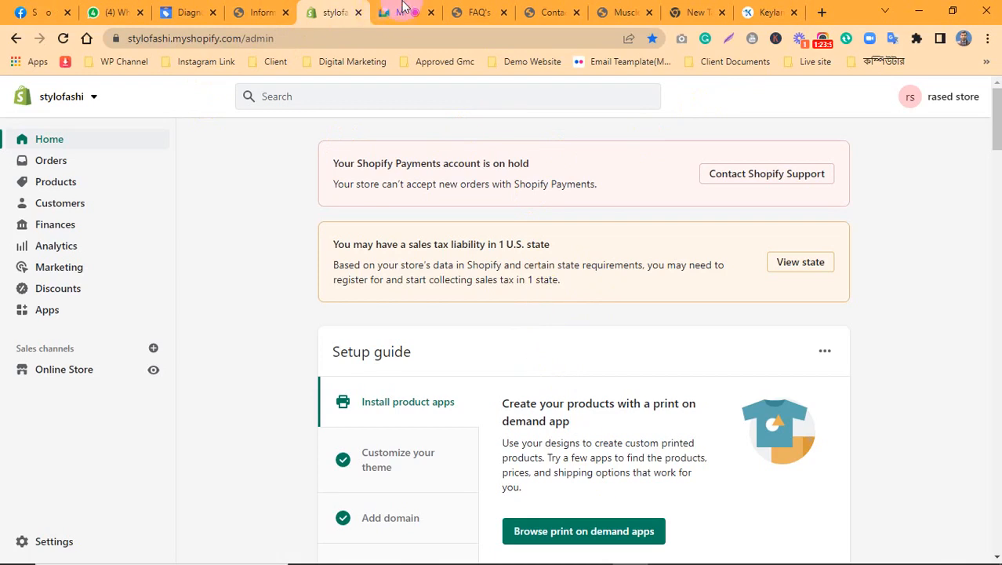
Switch to the Google Meet call and look through the list of participants
click(402, 12)
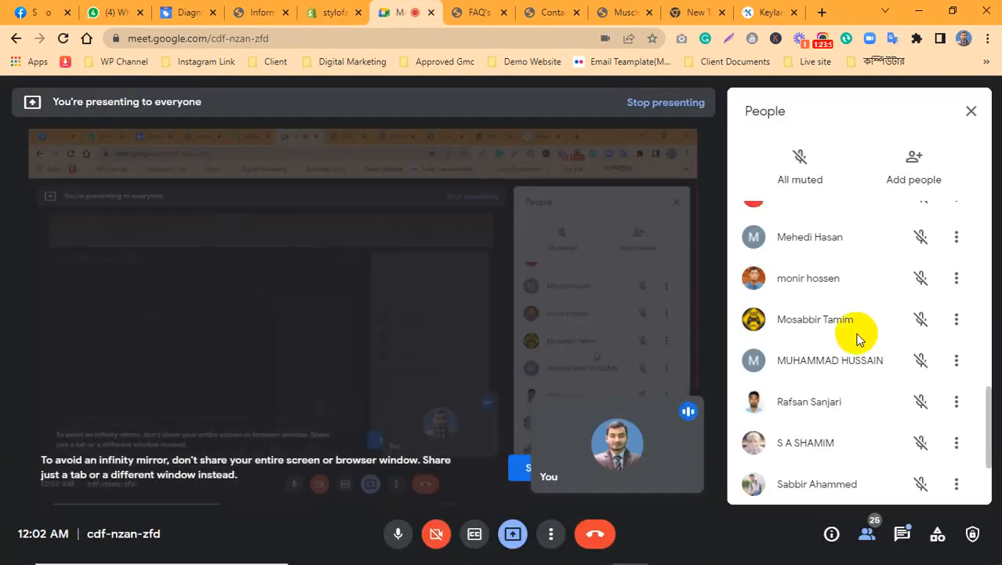
scroll(858, 333, down, 3)
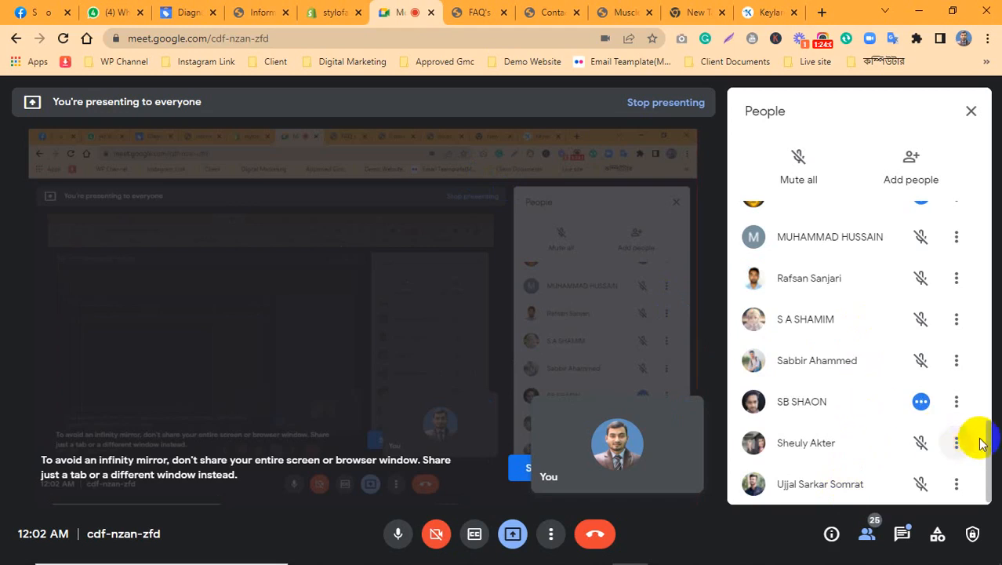
scroll(830, 372, up, 10)
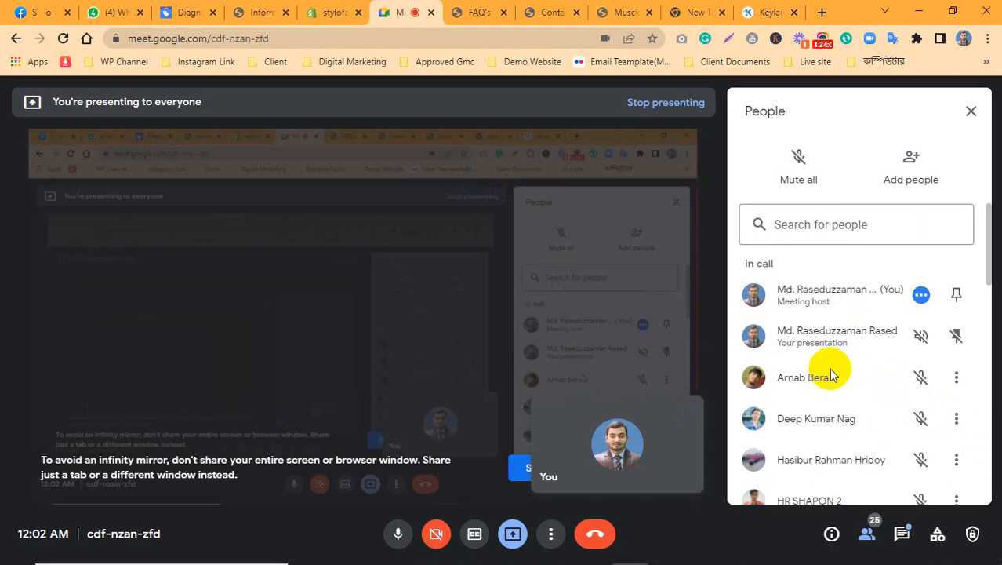
Look through the call participants and review the Customer Service and All Policy links in the Bloboxy FAQ page's footer
scroll(831, 375, down, 10)
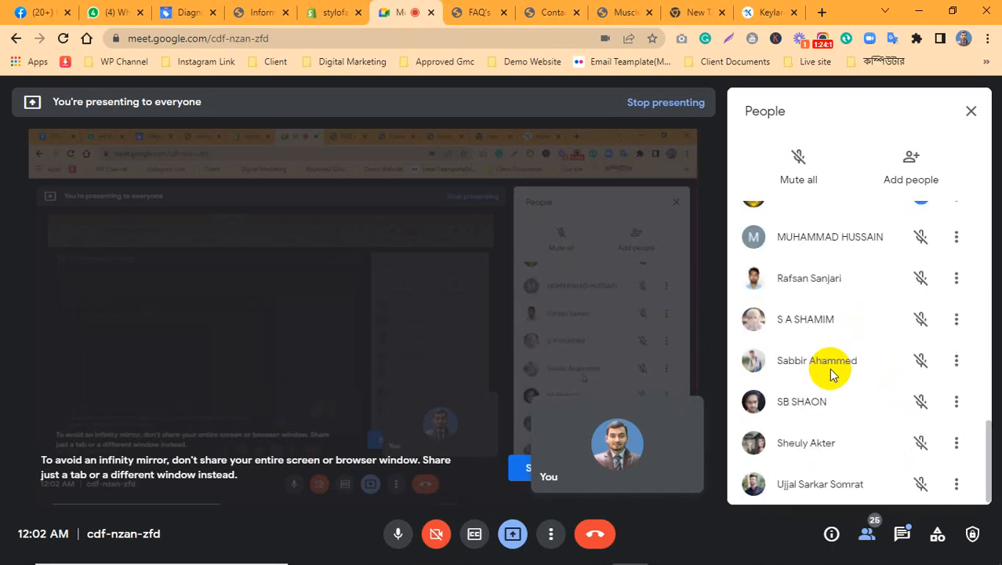
scroll(831, 375, up, 10)
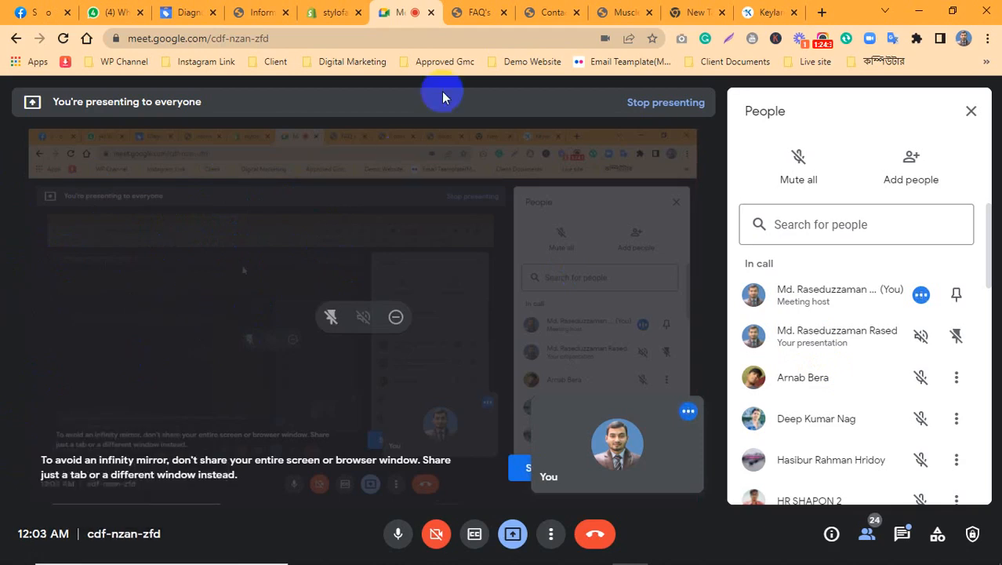
click(470, 11)
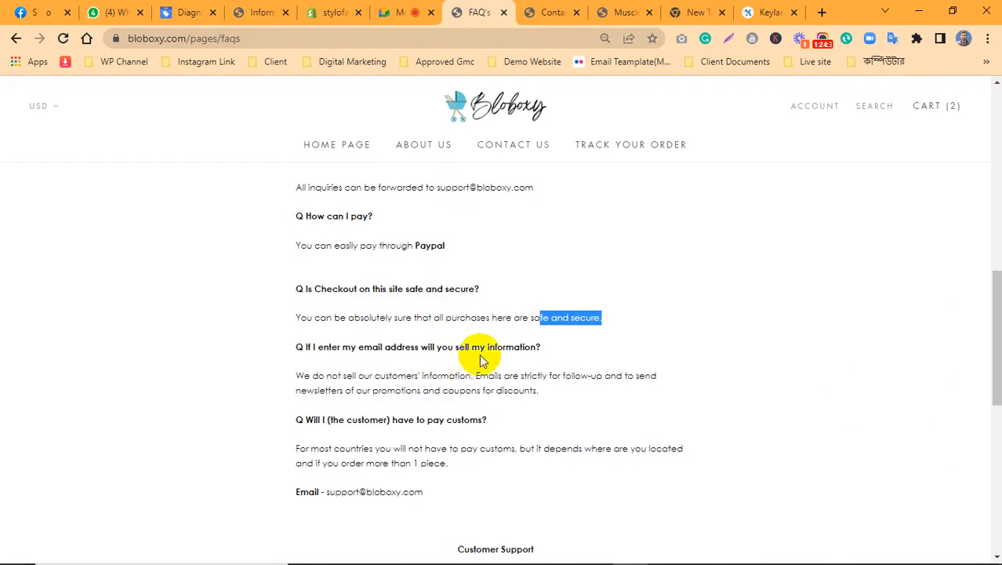
scroll(469, 358, down, 5)
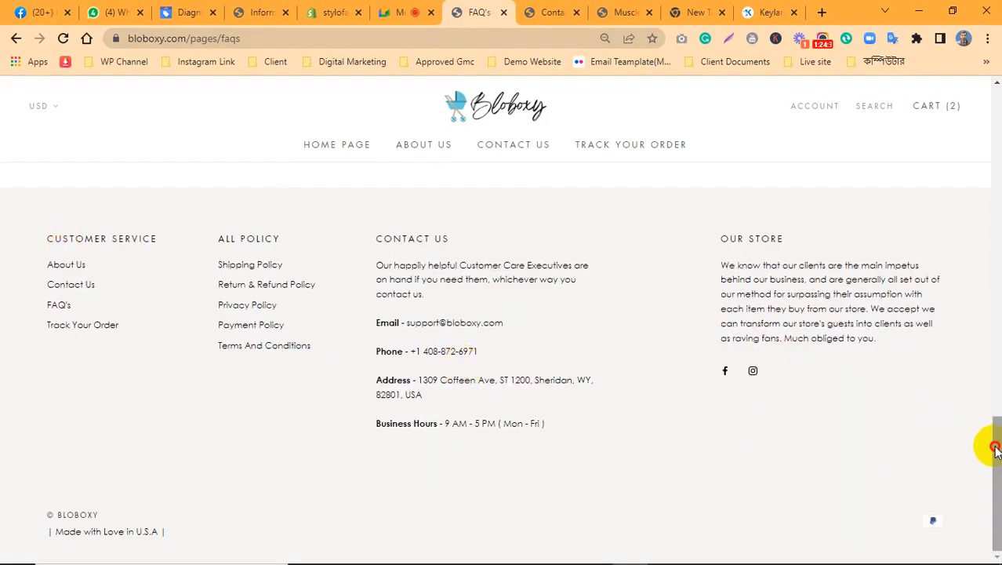
mouse_move(995, 448)
mouse_down()
mouse_move(994, 424)
mouse_move(998, 453)
mouse_up()
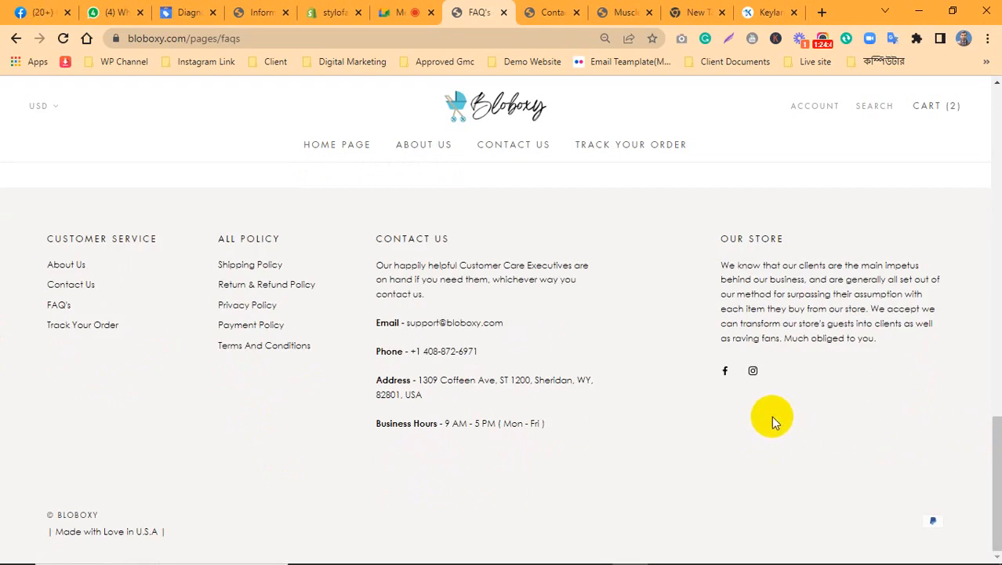
drag(46, 239, 76, 239)
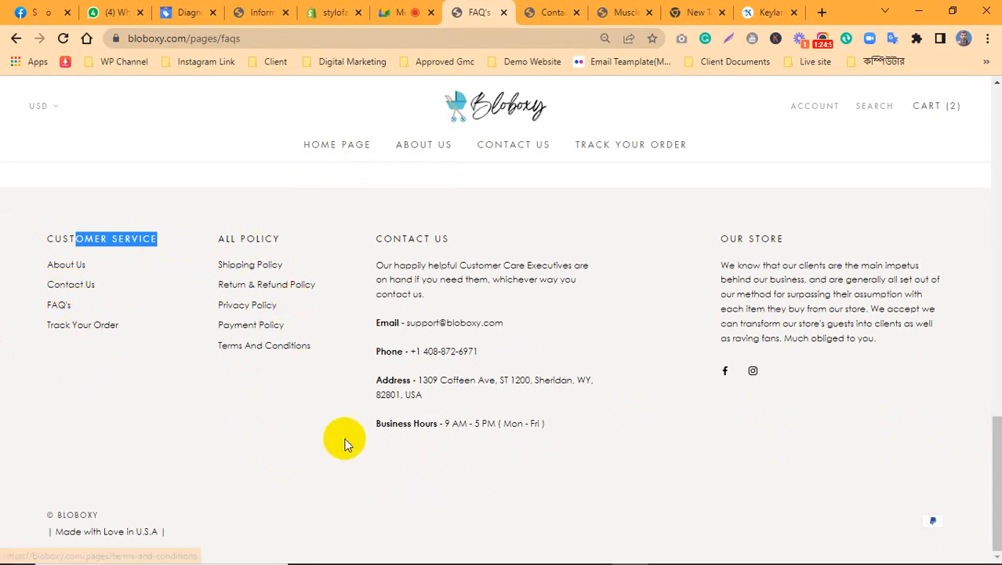
drag(348, 445, 49, 306)
click(227, 459)
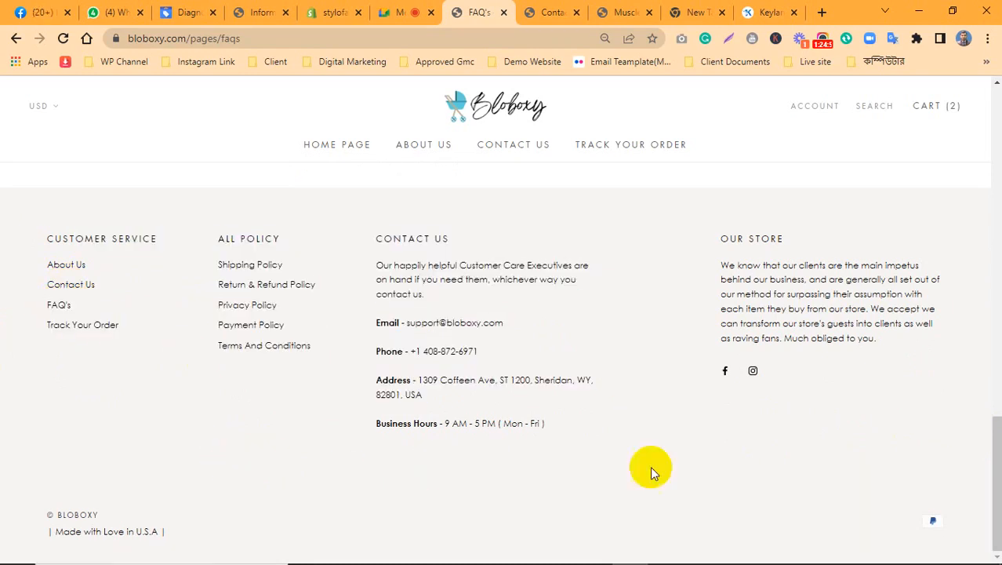
Examine the Contact Us details in the Bloboxy footer, highlighting the address and business hours
key(Home)
key(End)
scroll(821, 448, up, 5)
scroll(821, 449, down, 5)
drag(610, 357, 432, 309)
triple_click(593, 392)
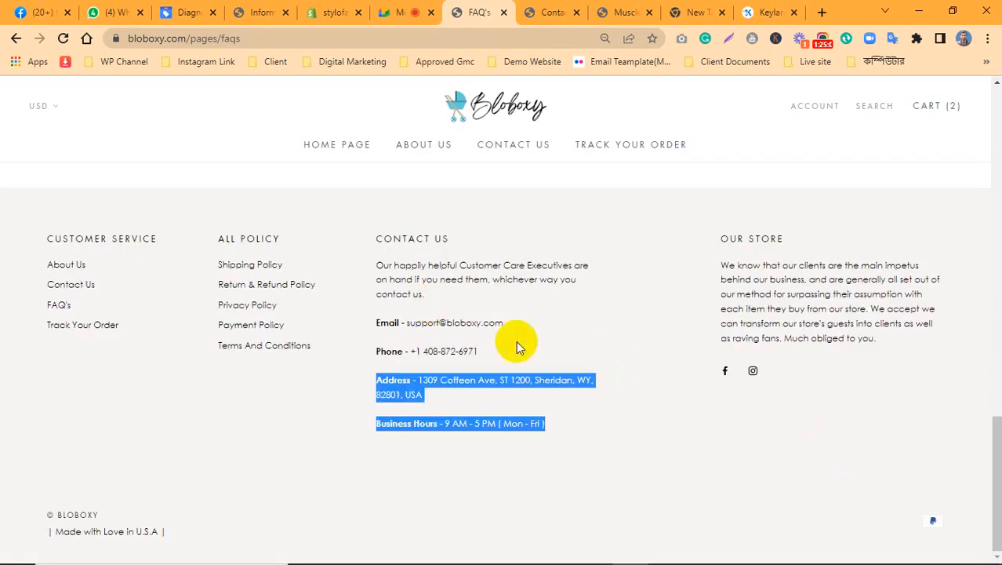
click(642, 415)
drag(642, 409, 608, 381)
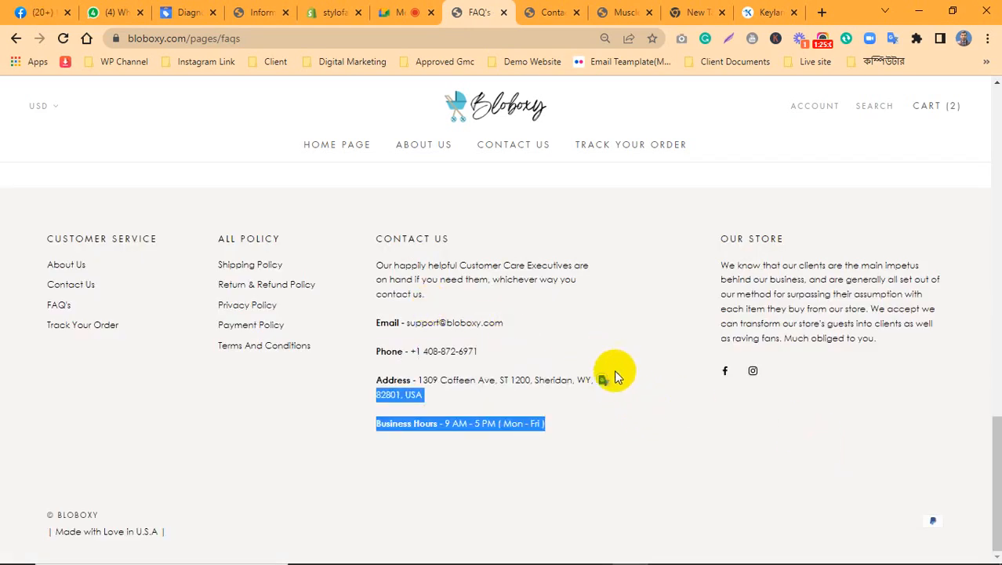
click(614, 369)
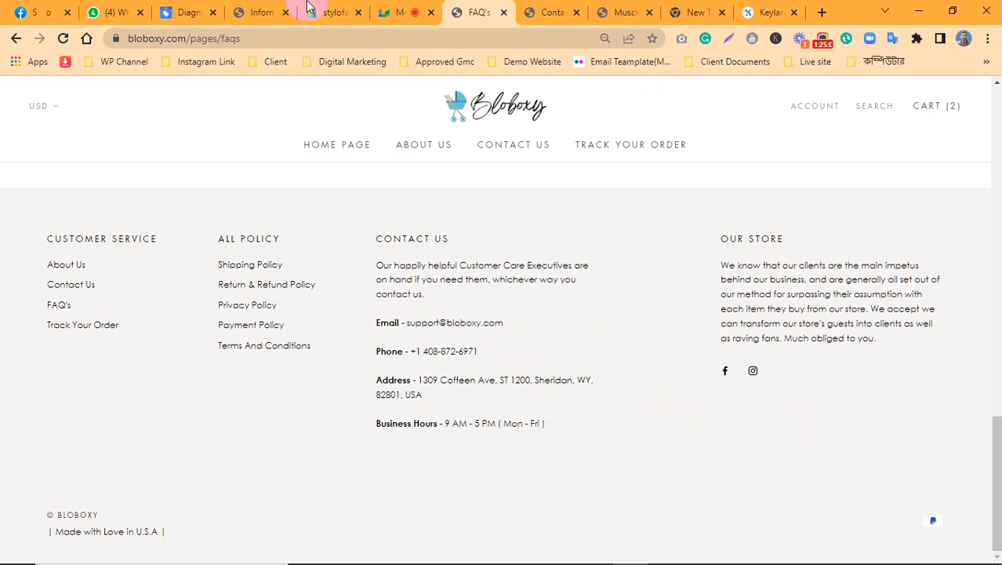
Return to the Google Meet call by way of the stylofashi Shopify admin
click(333, 12)
click(385, 9)
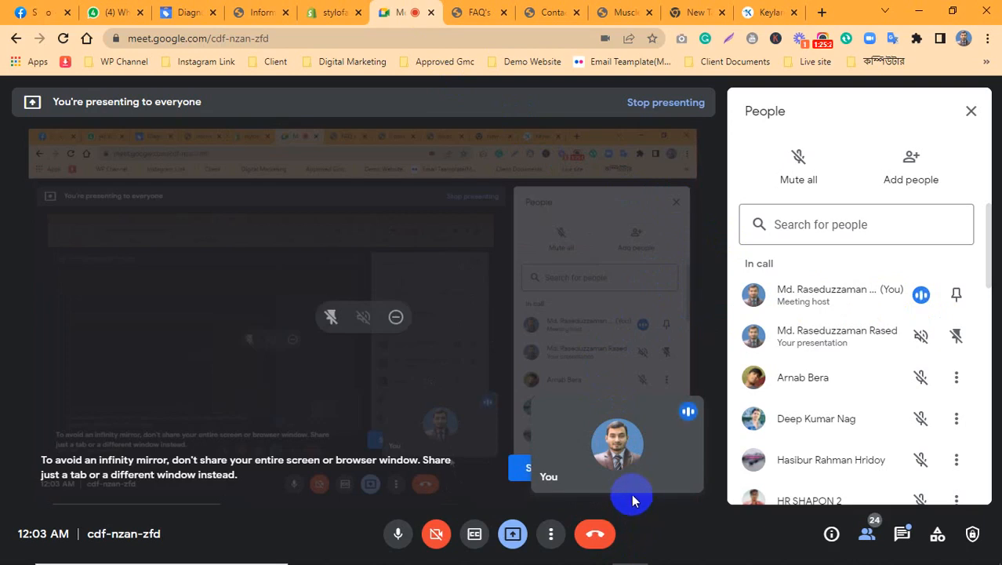
mouse_move(630, 492)
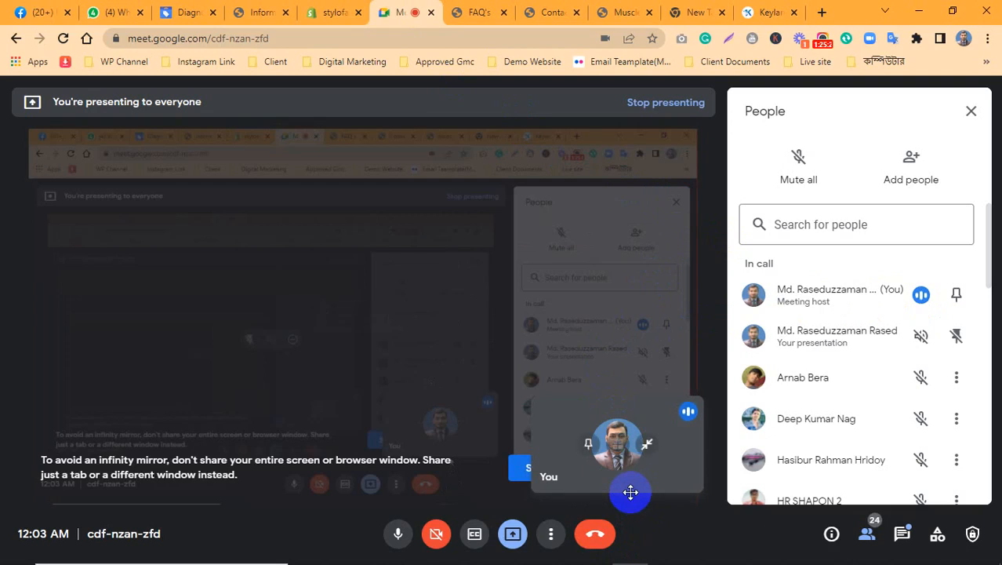
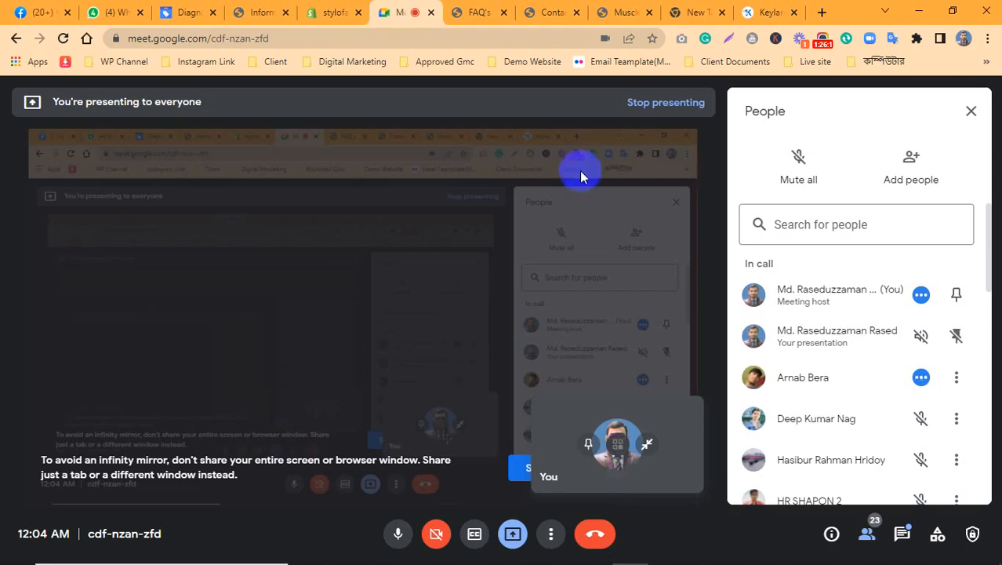
Switch to Google Merchant Center, look over the list of accounts, and return to Bloboxy's item diagnostics
click(169, 8)
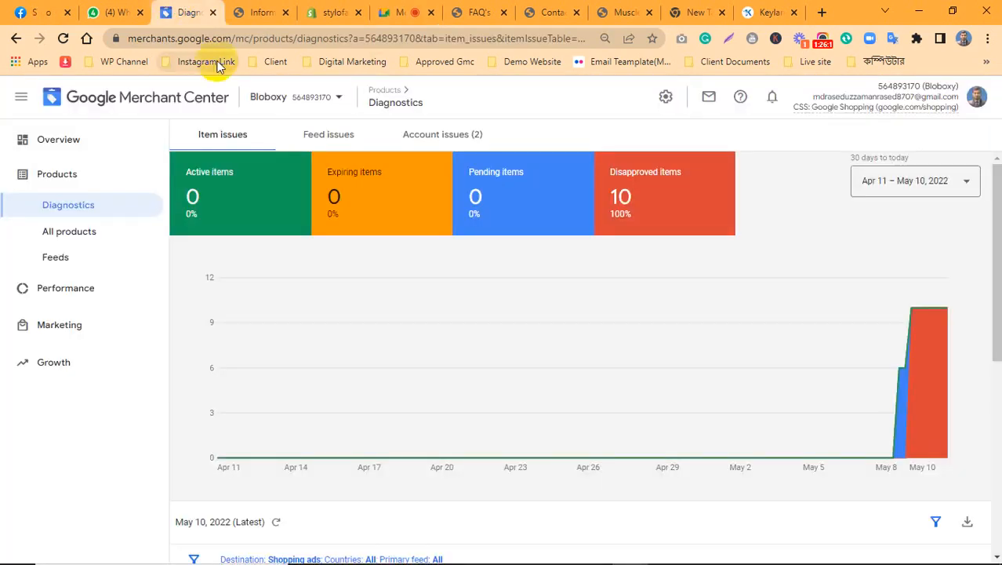
click(312, 100)
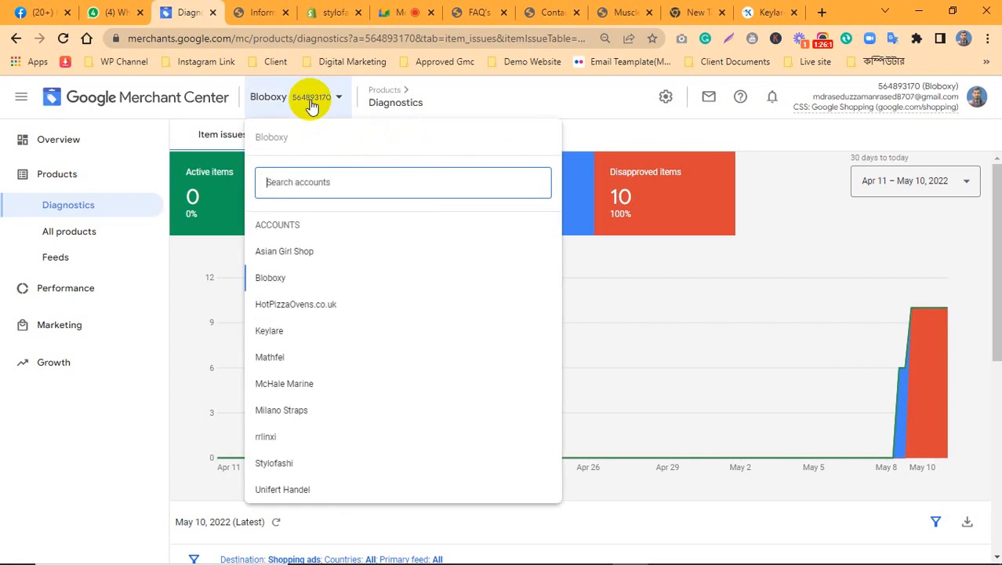
click(594, 108)
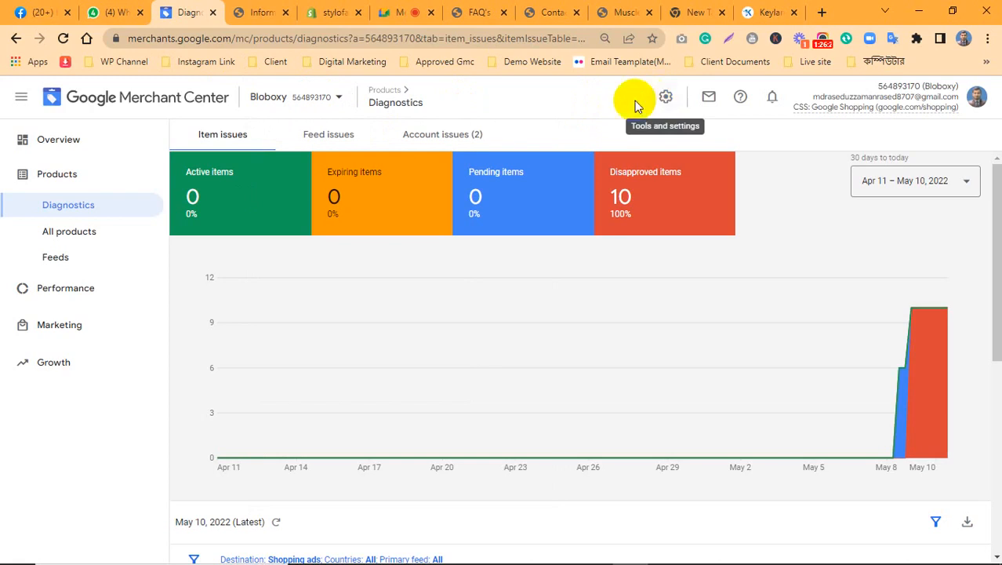
mouse_move(291, 183)
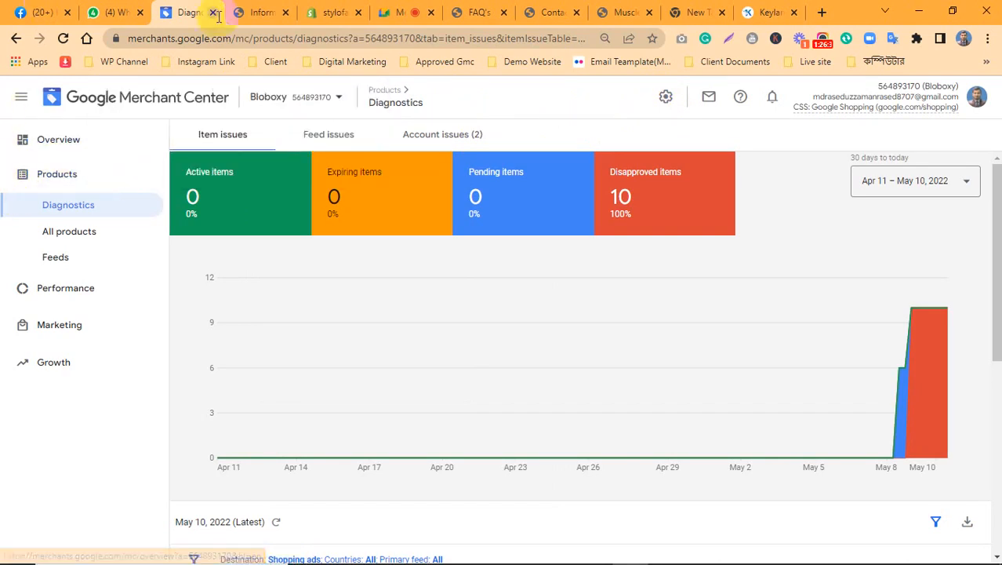
click(714, 218)
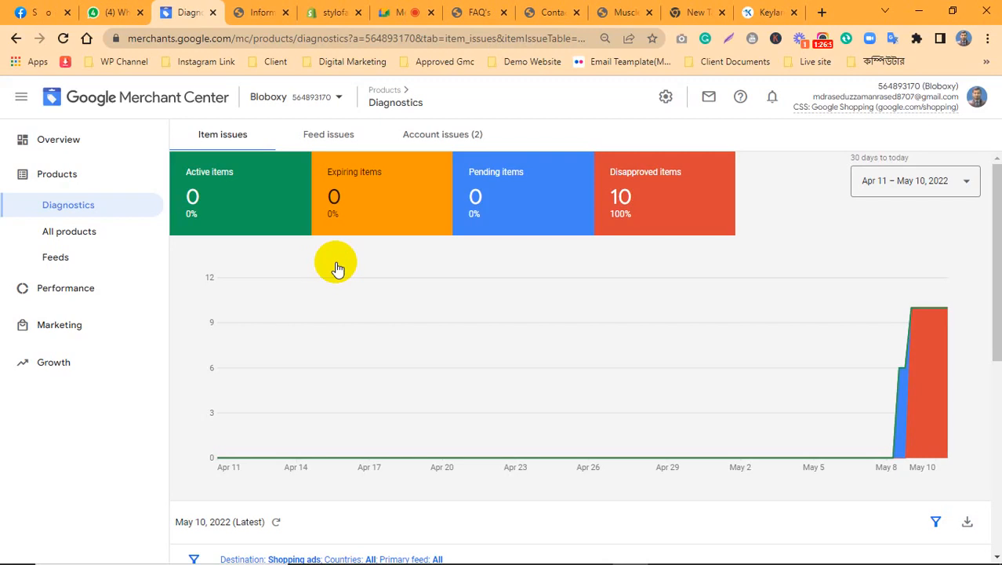
Switch to the Fiverr browser window, reload the Buyer Requests page, and return to Merchant Center
mouse_move(975, 563)
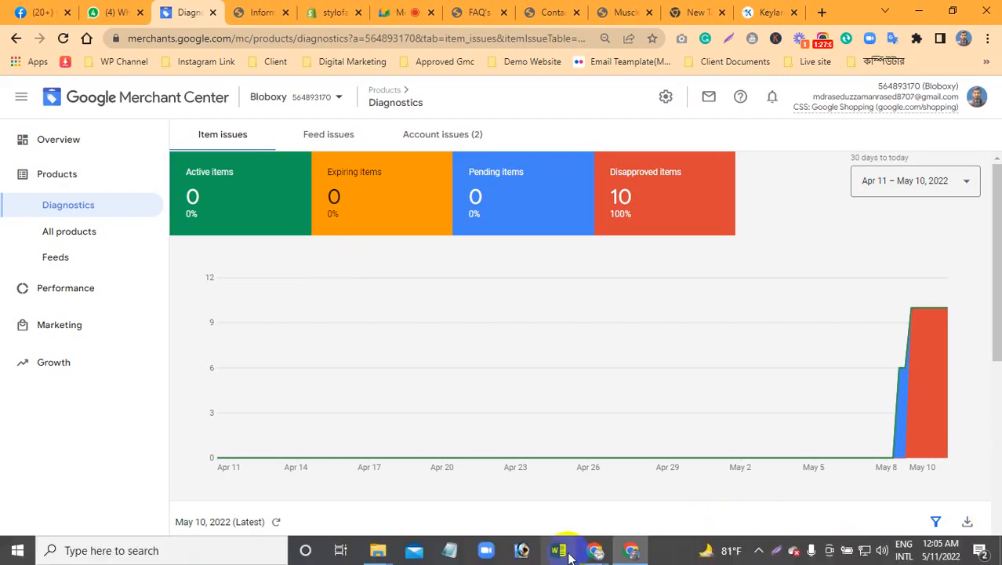
mouse_move(597, 553)
click(441, 464)
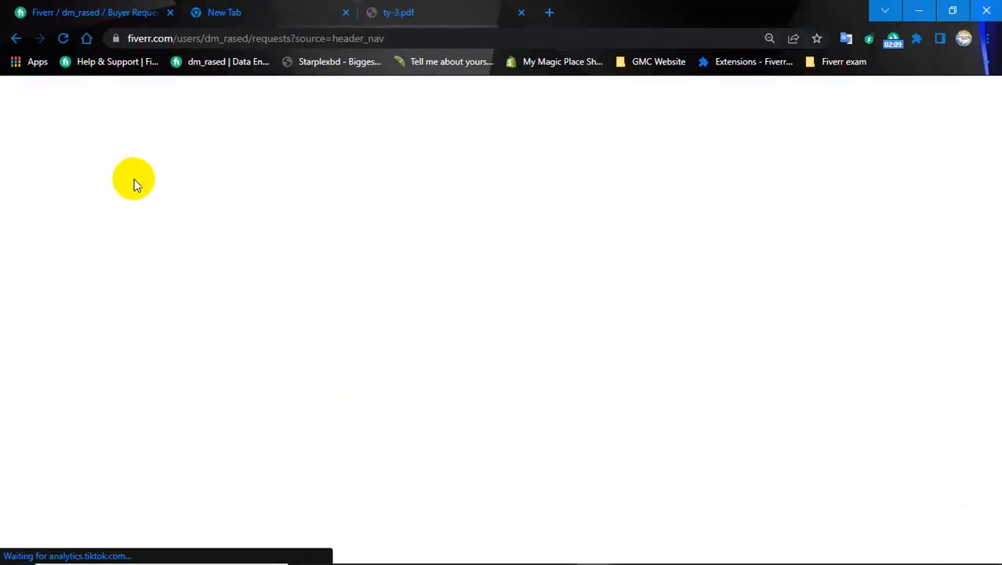
click(64, 41)
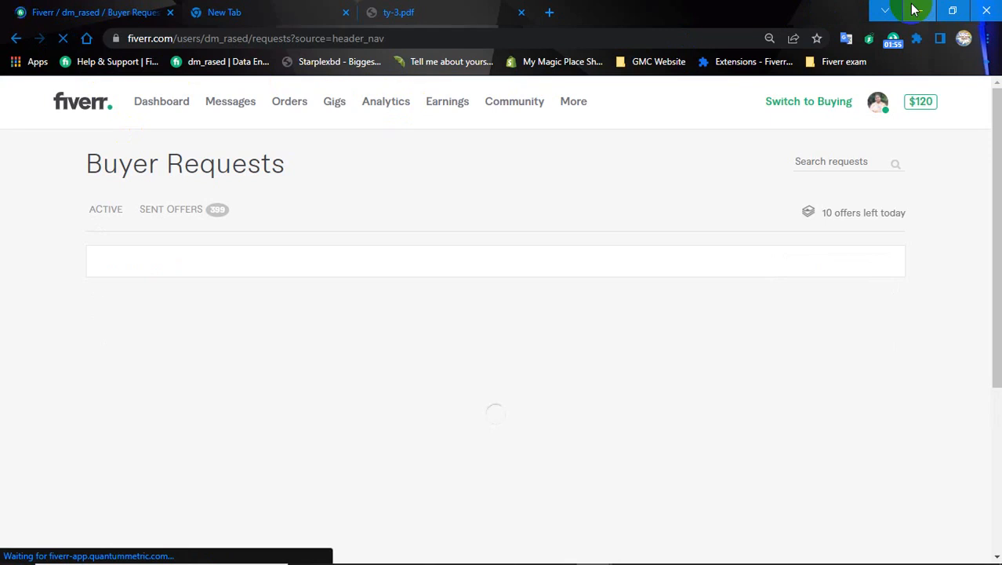
click(913, 10)
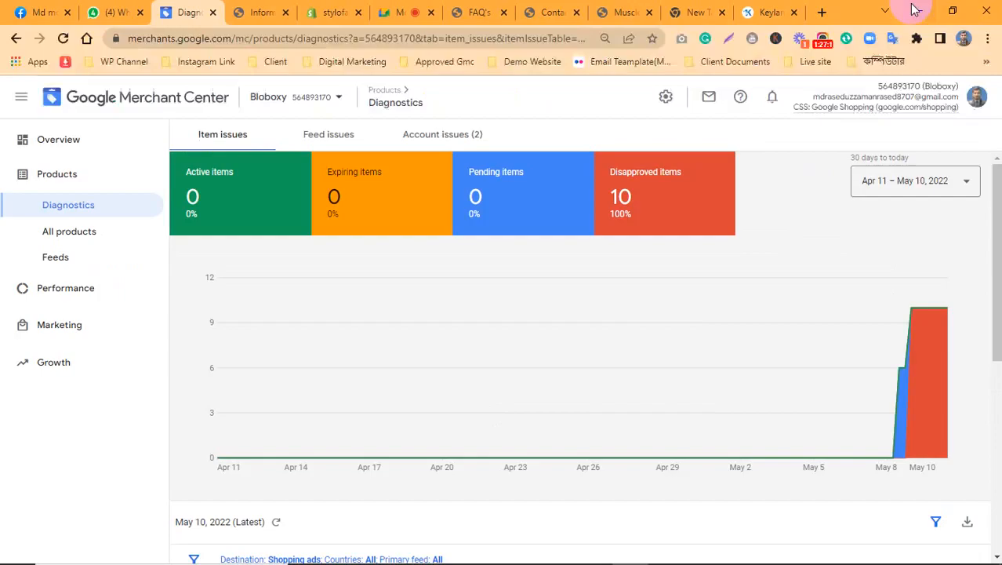
mouse_move(677, 324)
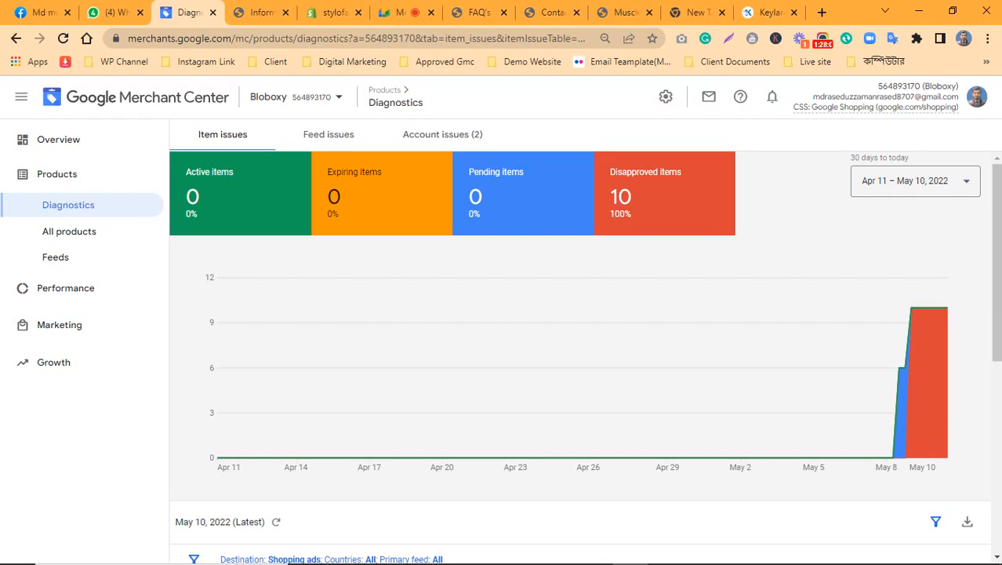
Check the Google Meet call, reload Fiverr's Buyer Requests page to look for active requests, and return to the call
click(405, 11)
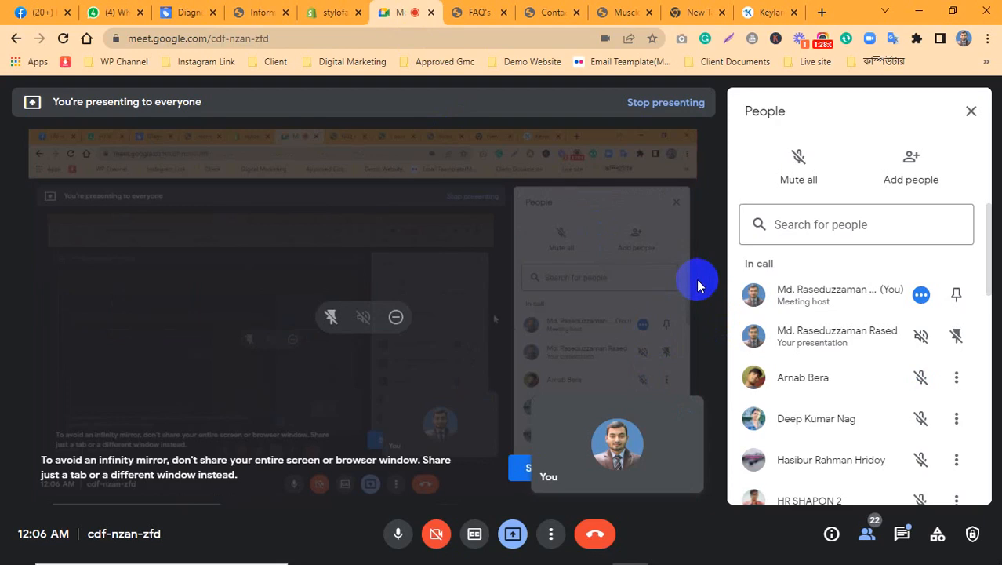
mouse_move(620, 556)
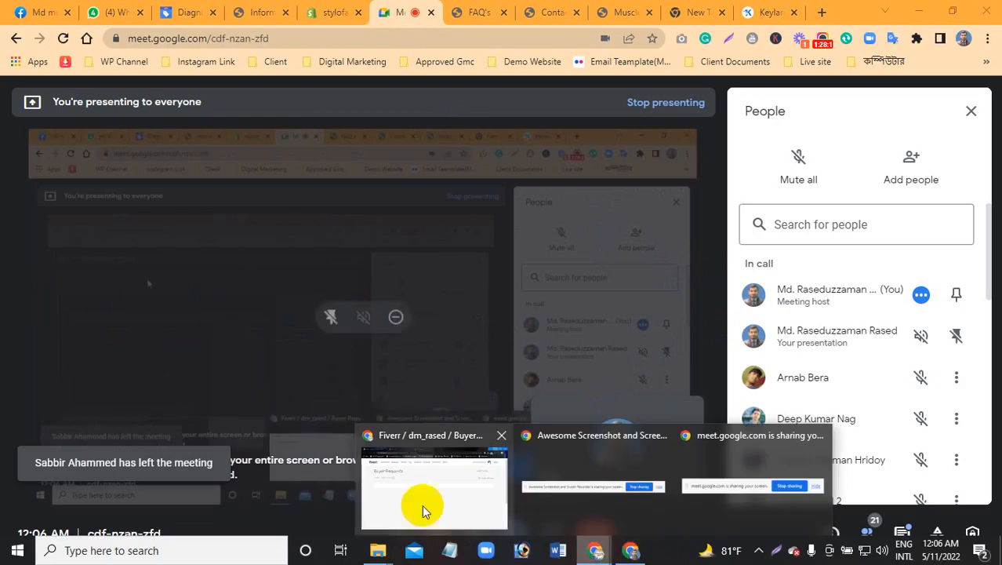
click(439, 489)
click(54, 39)
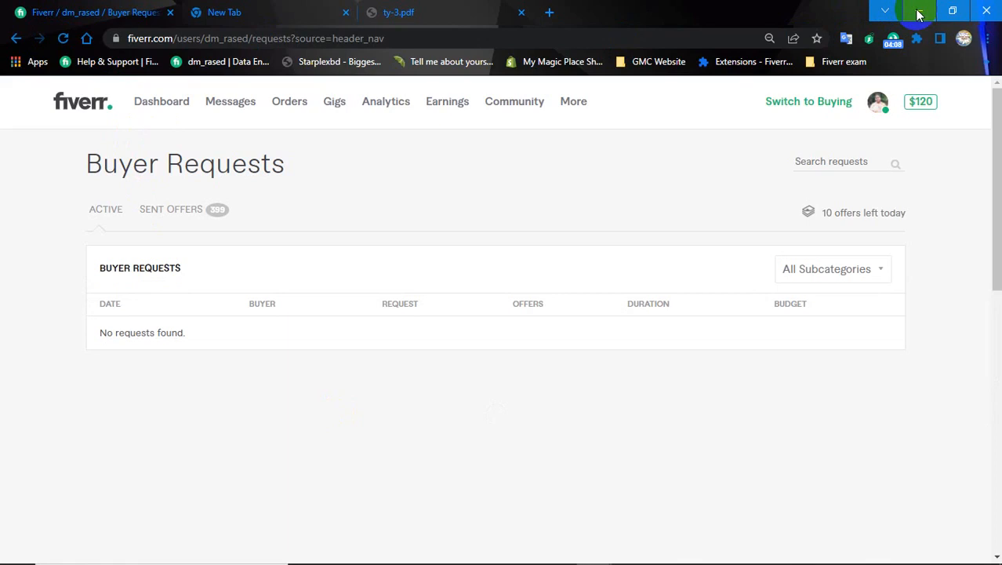
click(919, 14)
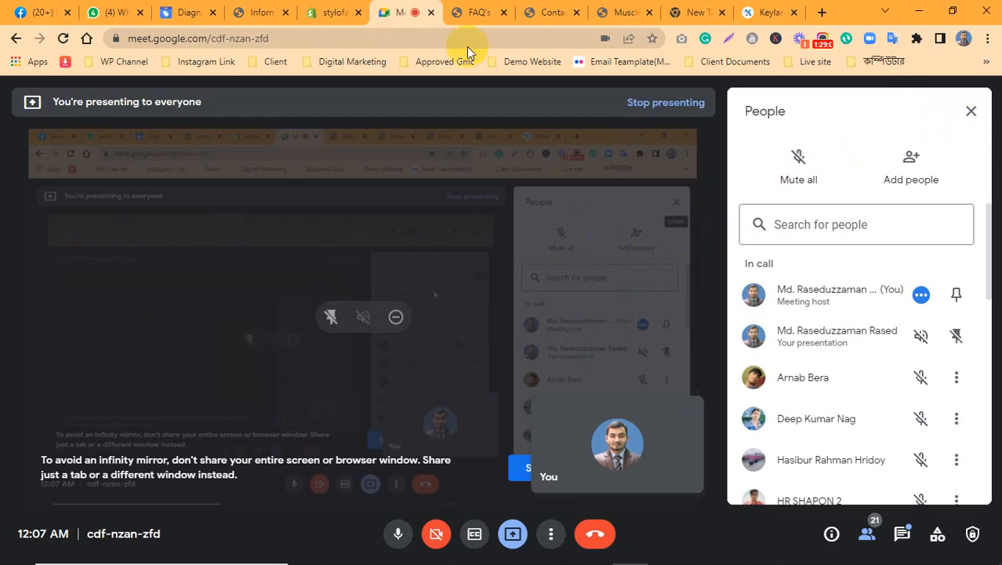
Go through the open Bloboxy Contact Us, FAQ and Muscles Coming Soon Hoodie pages and the new tab
click(558, 10)
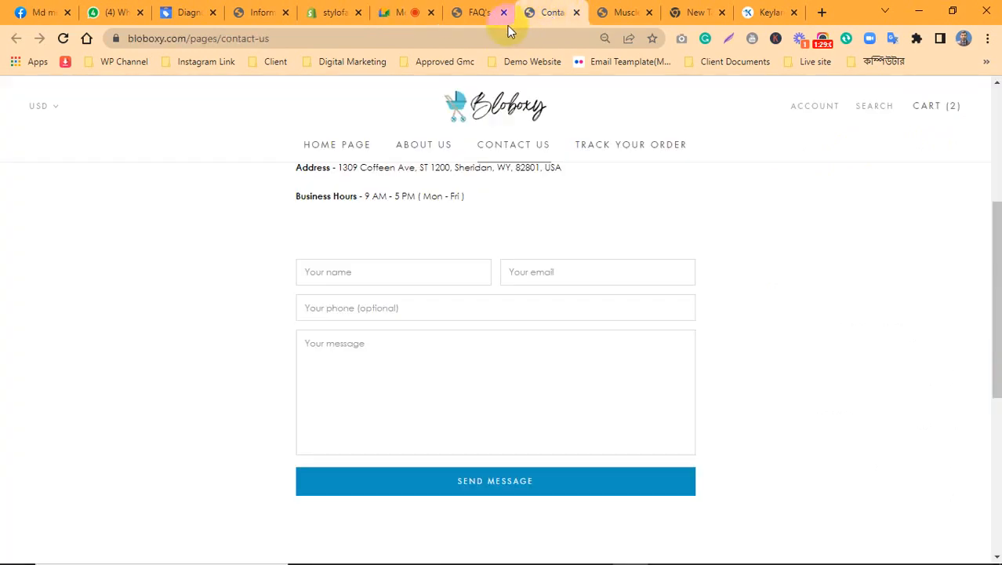
click(474, 9)
click(620, 11)
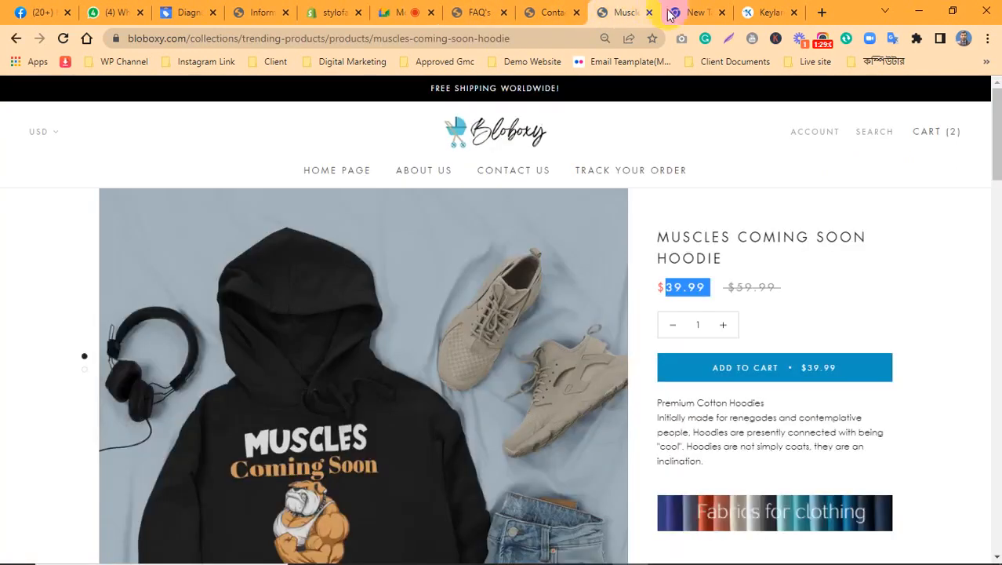
click(679, 13)
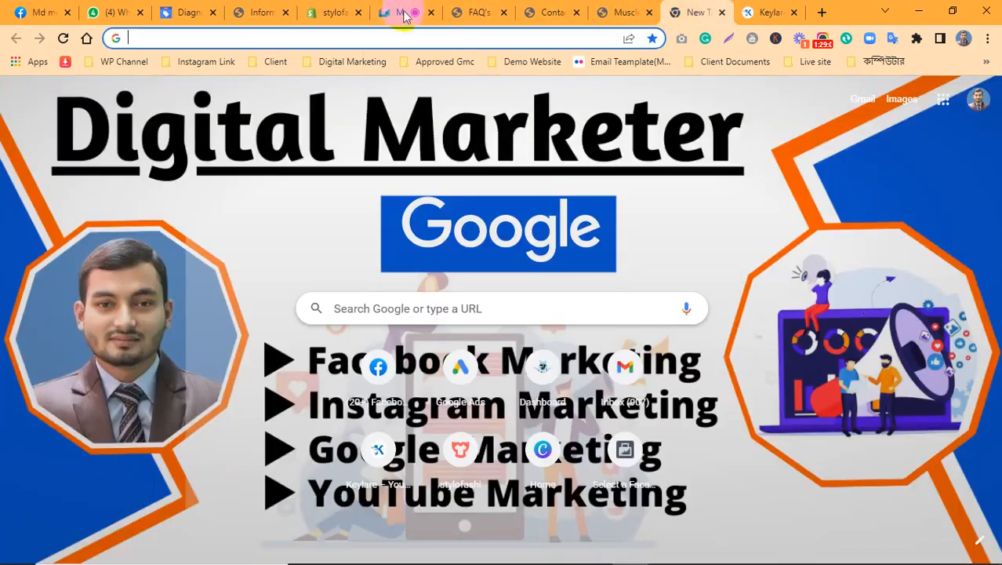
Look over the stylofashi Shopify admin home page, view its Store details settings, and close the settings
click(346, 6)
scroll(272, 306, down, 6)
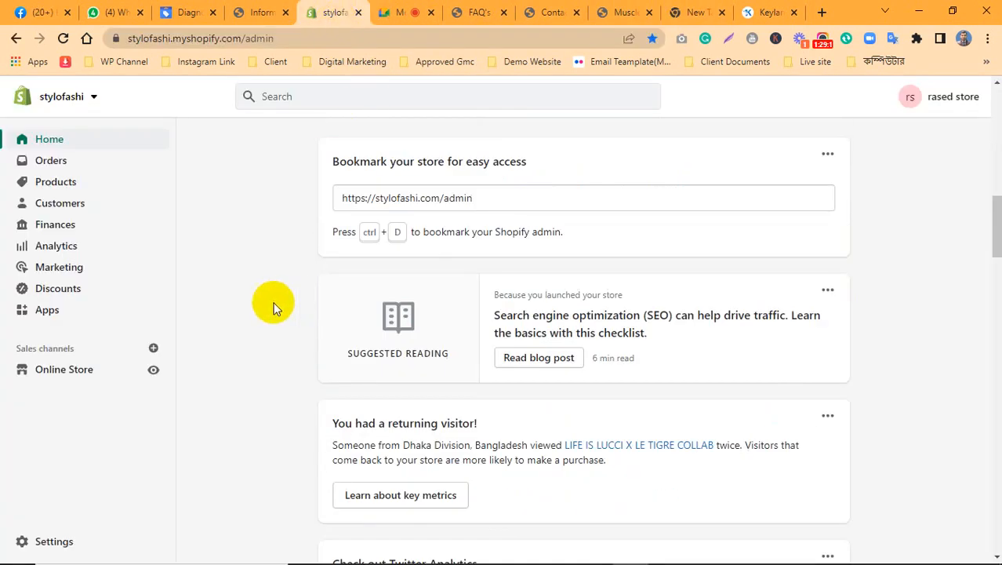
scroll(735, 267, up, 6)
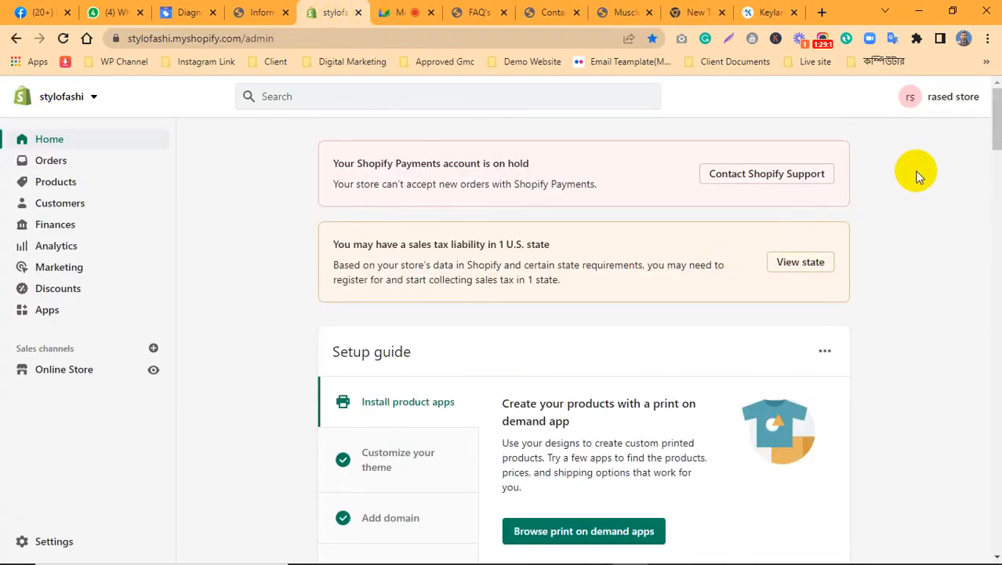
scroll(440, 236, down, 10)
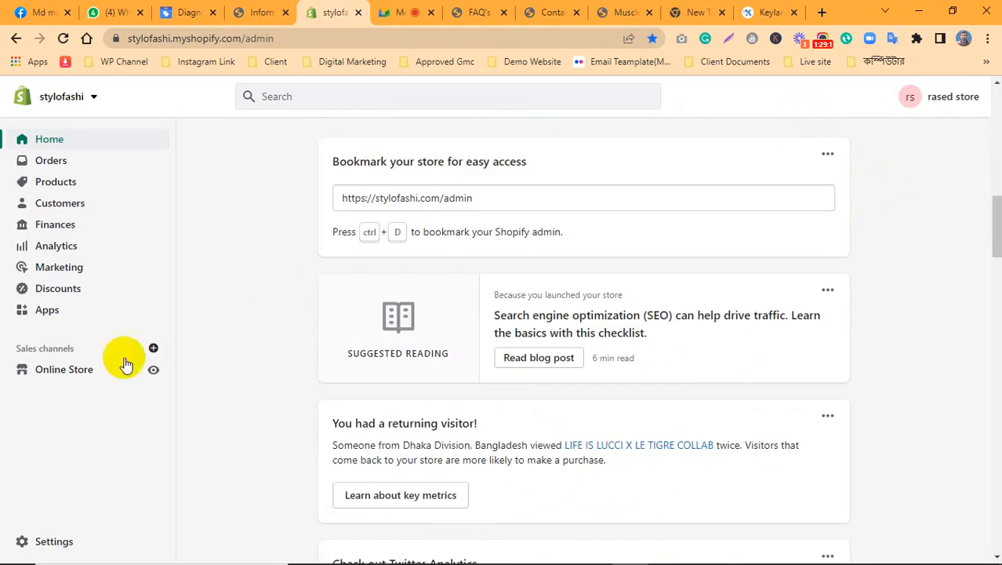
click(22, 540)
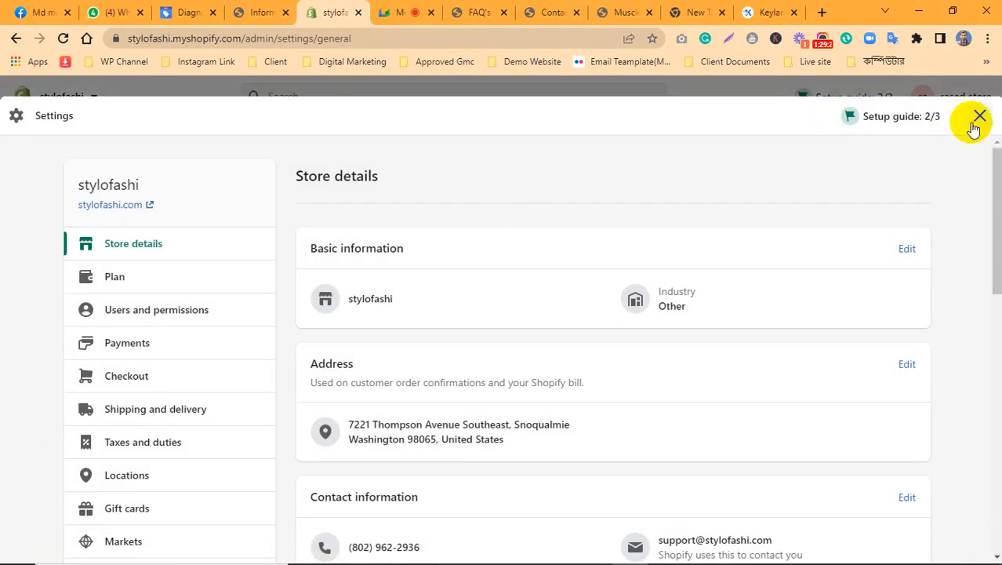
click(979, 116)
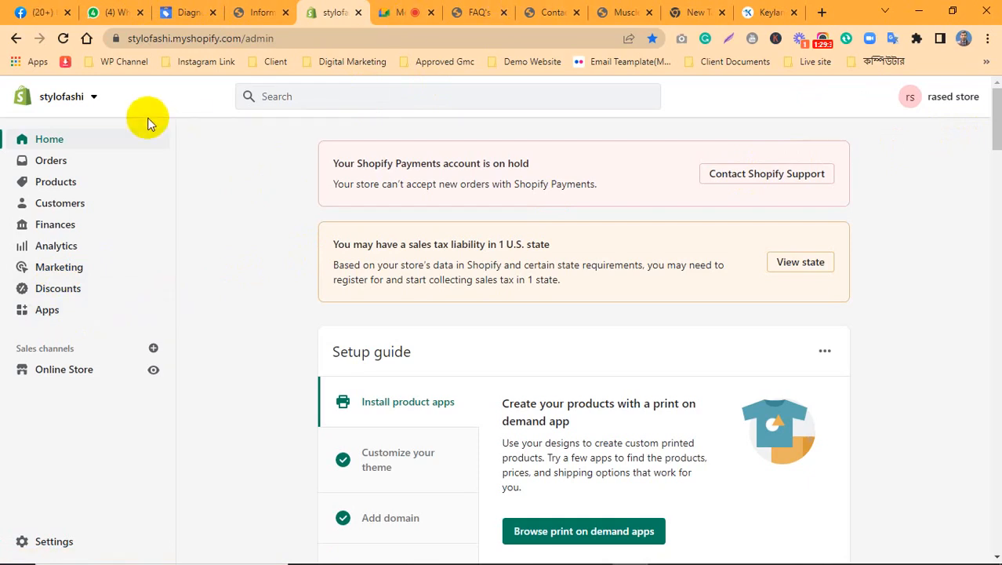
Switch the Shopify admin to the Bloboxy store, and reload the Contact Us page on Bloboxy's website
click(80, 96)
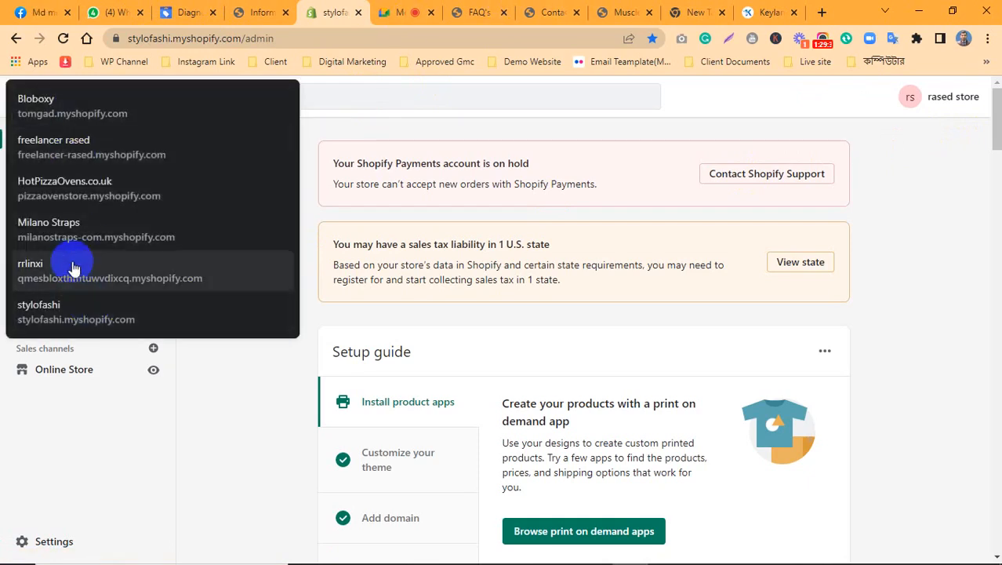
click(63, 119)
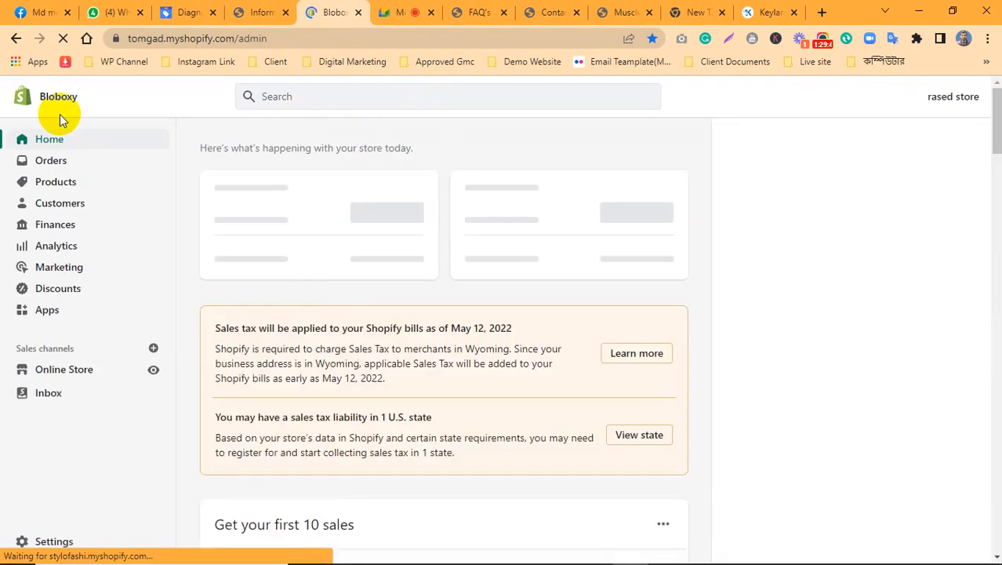
click(552, 9)
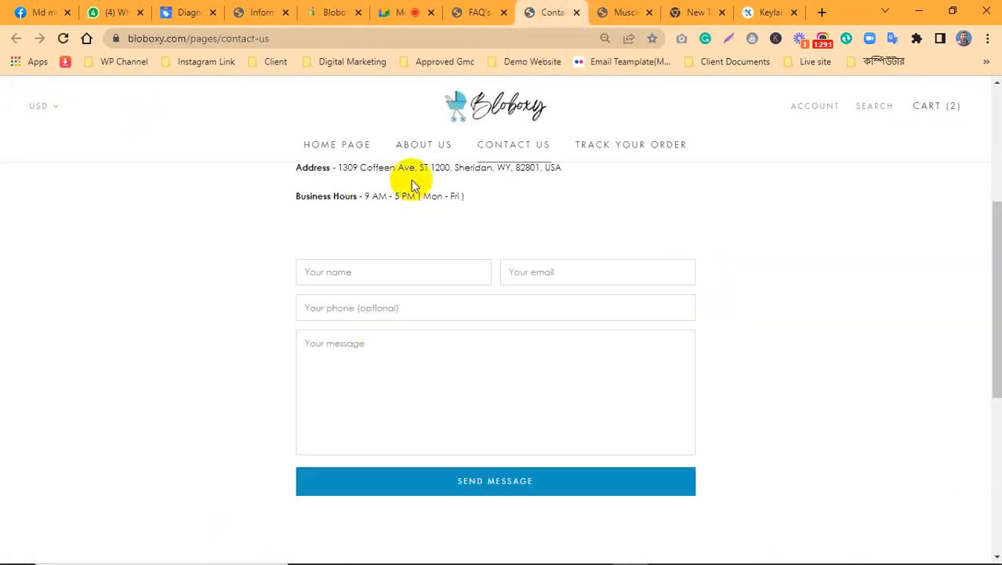
scroll(86, 98, up, 5)
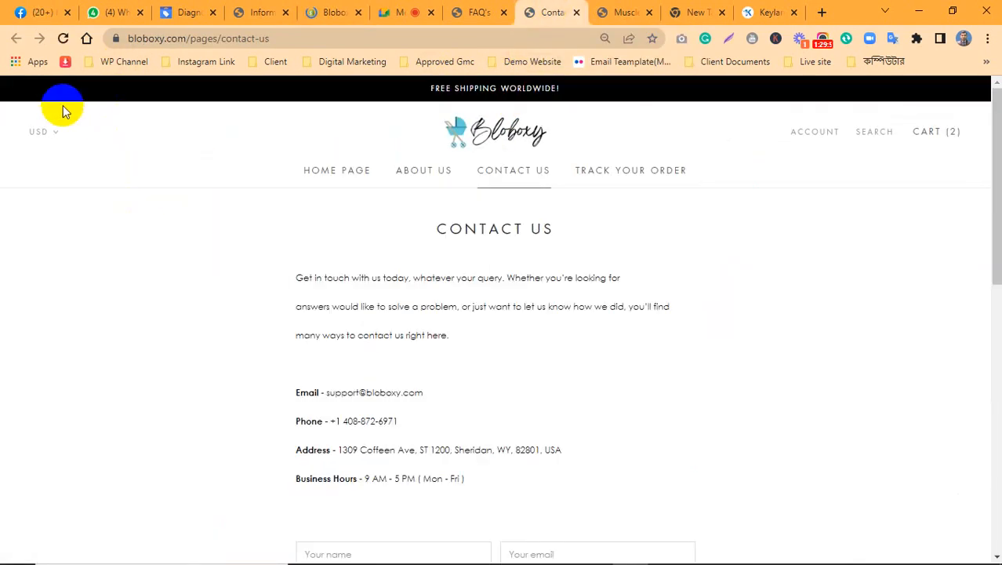
click(56, 39)
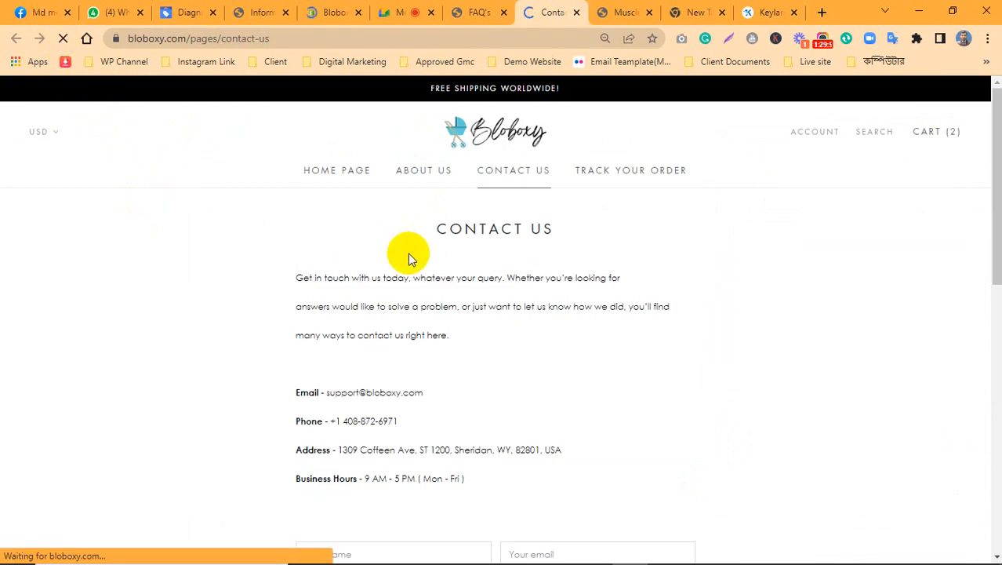
Go to Bloboxy's home page and look over its footer with the customer service, policy and contact sections
click(347, 174)
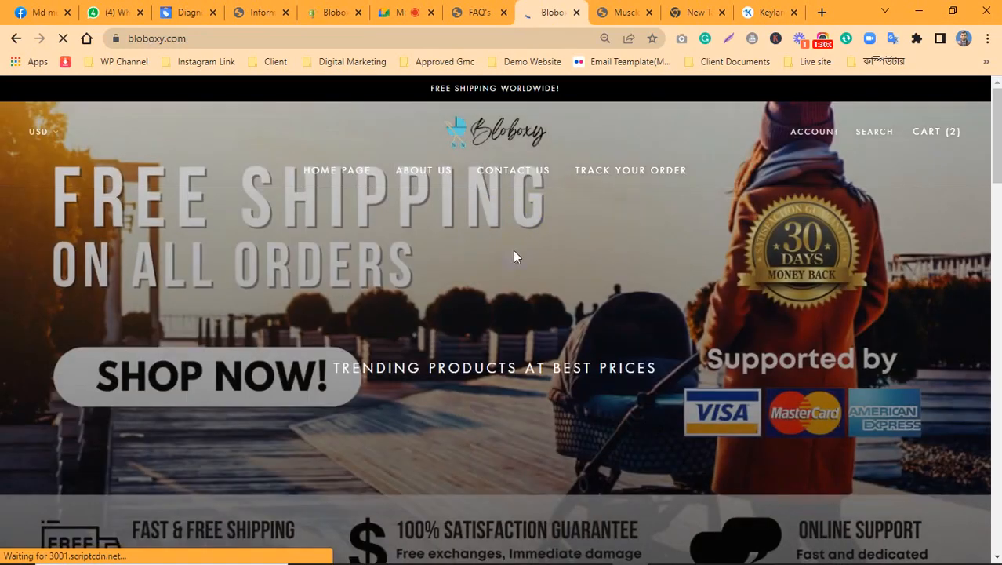
click(277, 341)
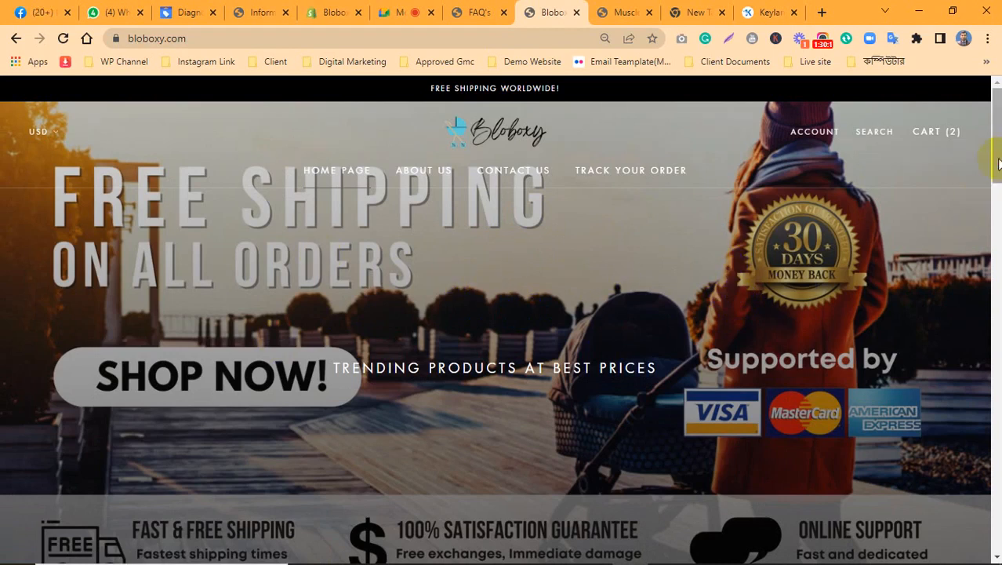
drag(996, 157, 994, 410)
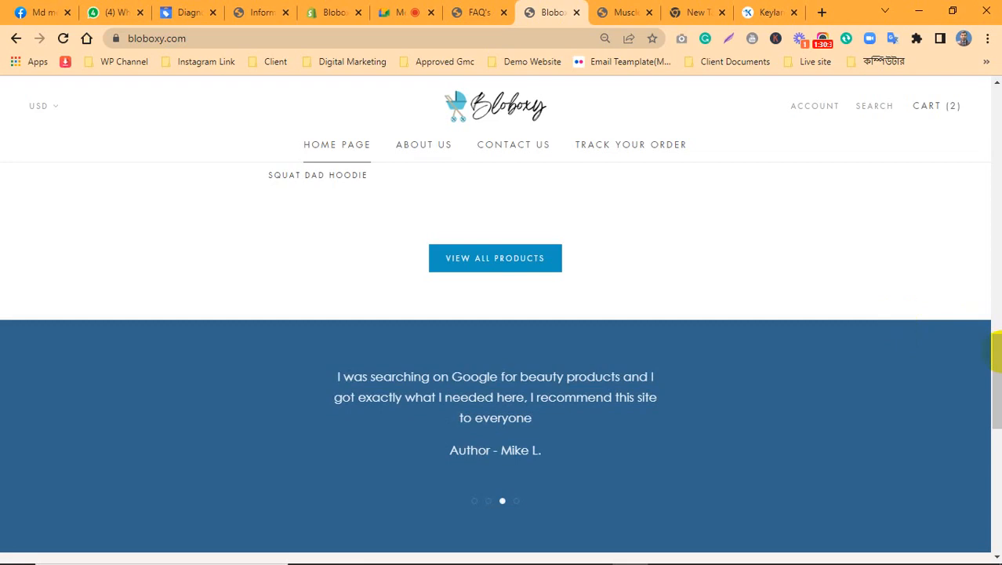
drag(1000, 358, 992, 443)
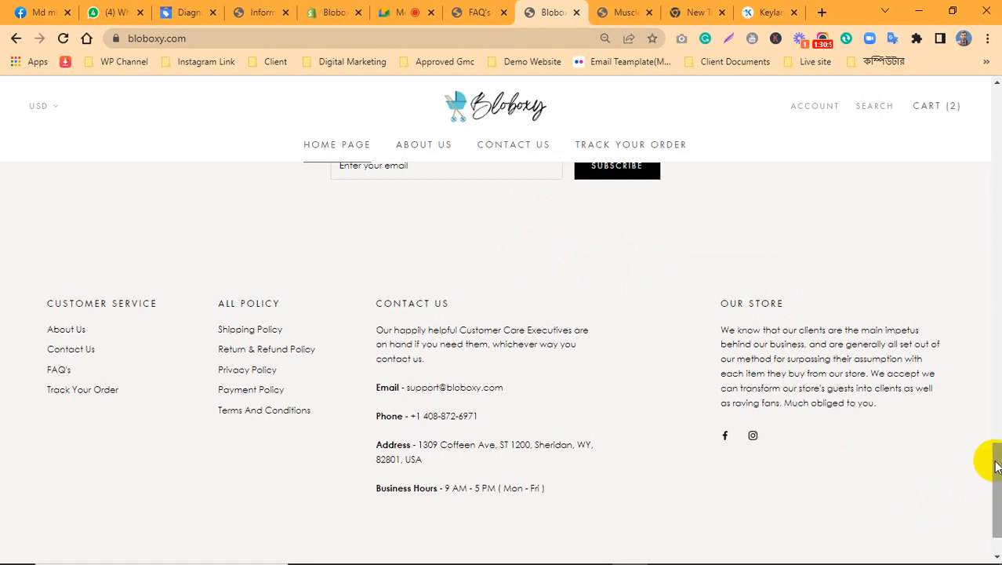
scroll(996, 466, down, 1)
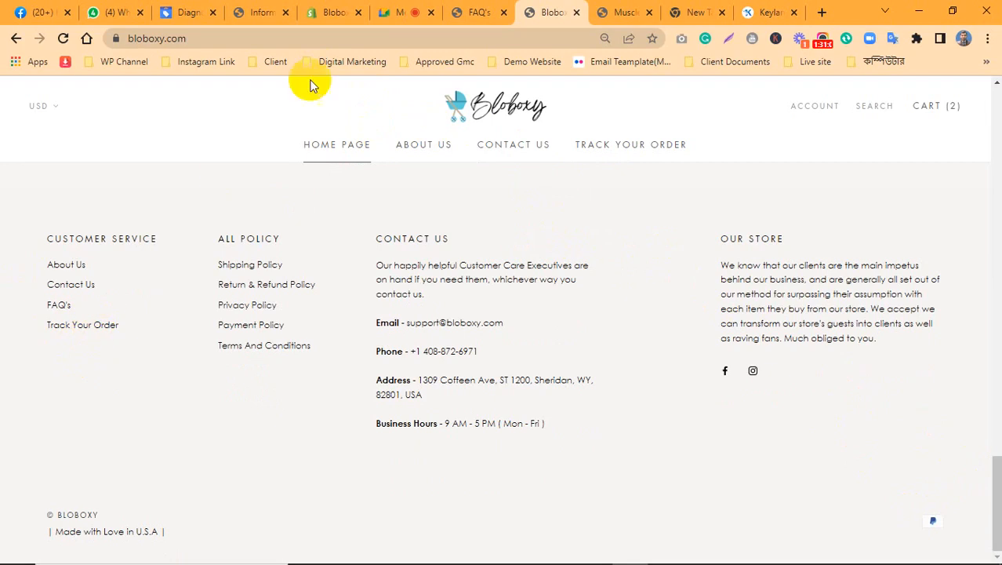
Return to the Bloboxy Shopify admin and look through the online store's list of pages
click(332, 12)
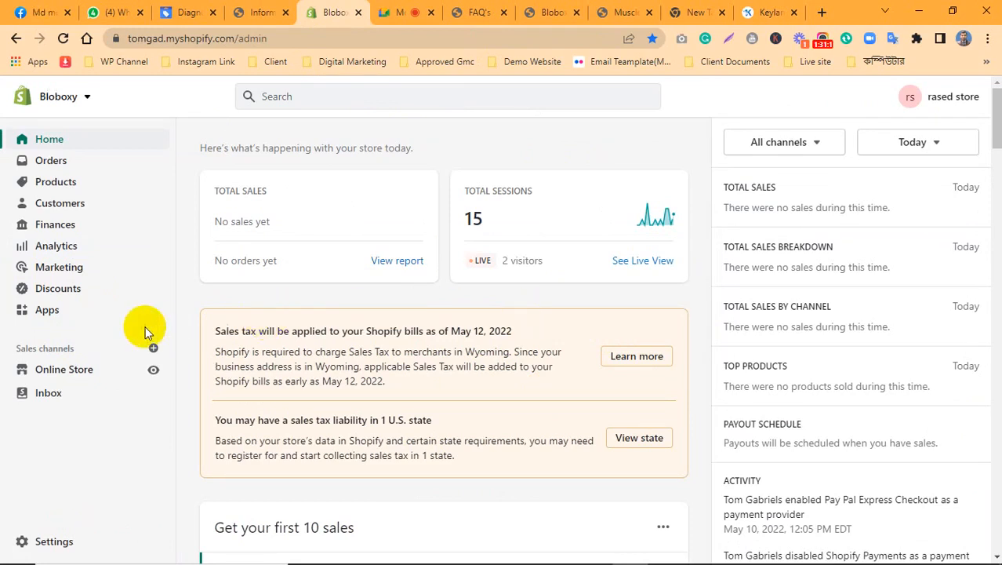
click(83, 374)
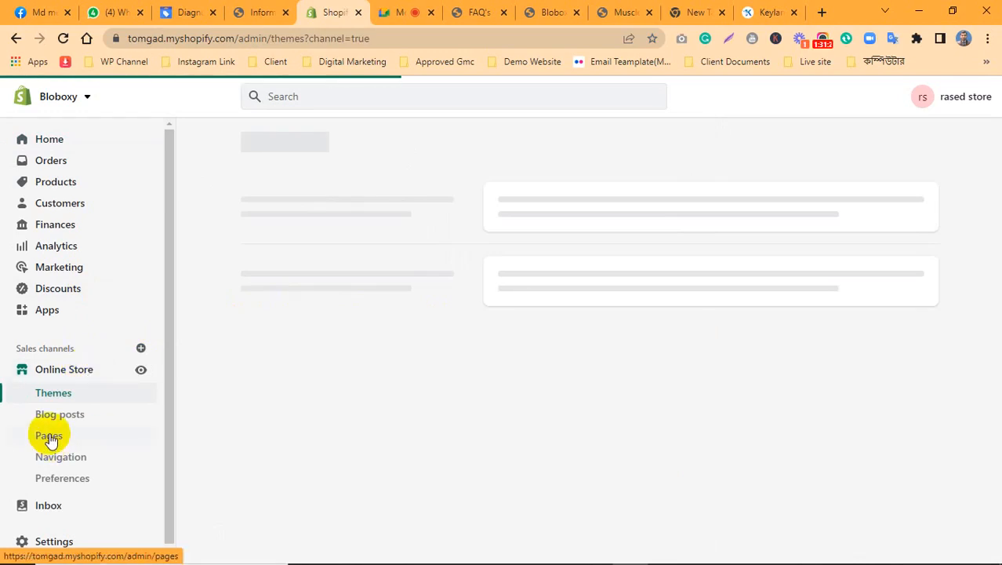
click(49, 437)
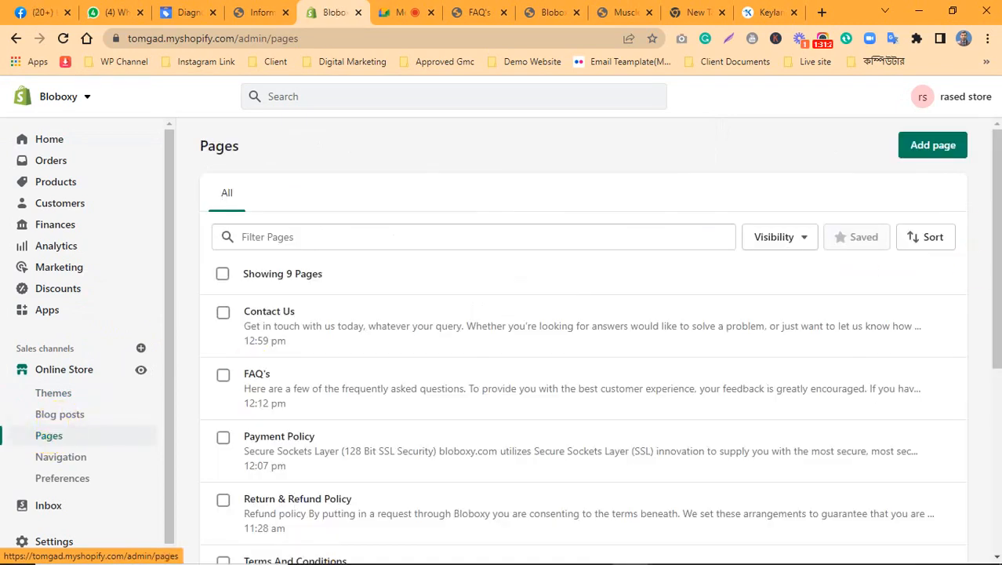
drag(996, 234, 997, 341)
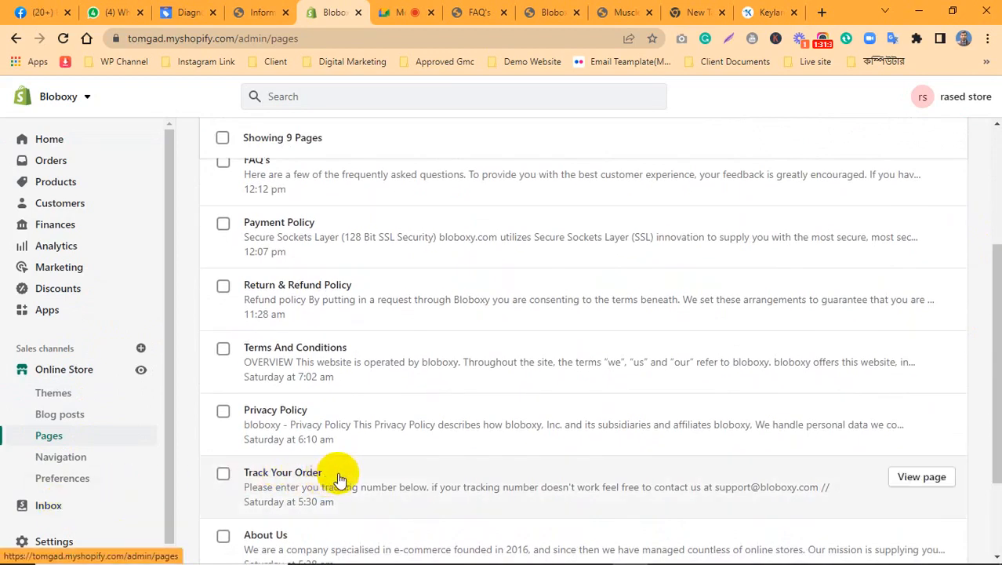
scroll(369, 392, up, 3)
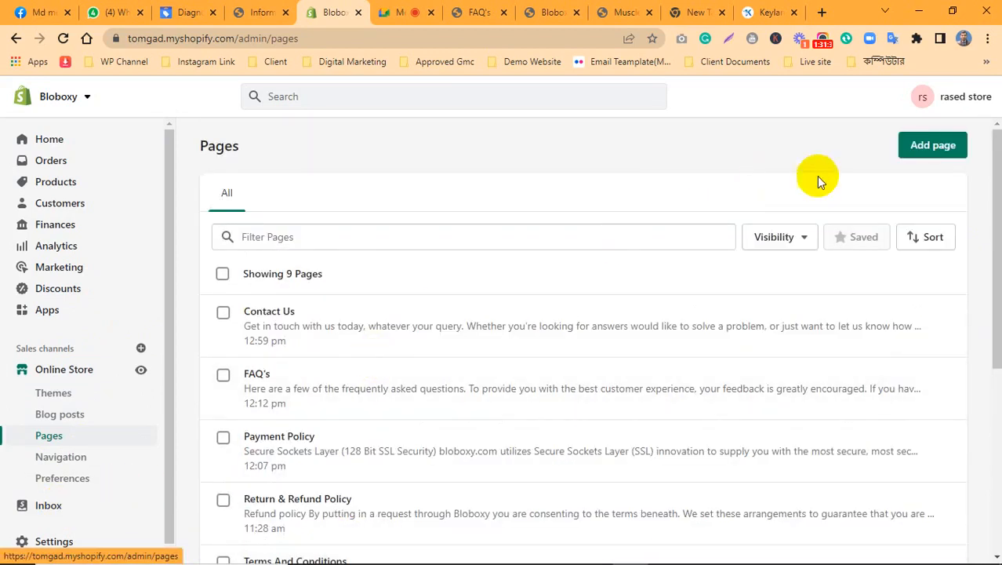
Start a new store page titled Order Tracking
click(914, 151)
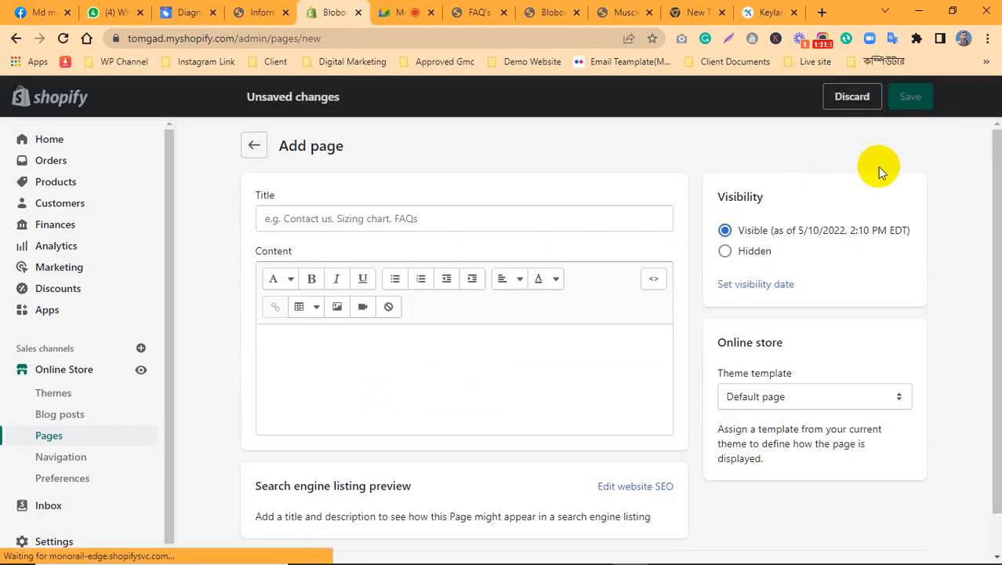
click(341, 213)
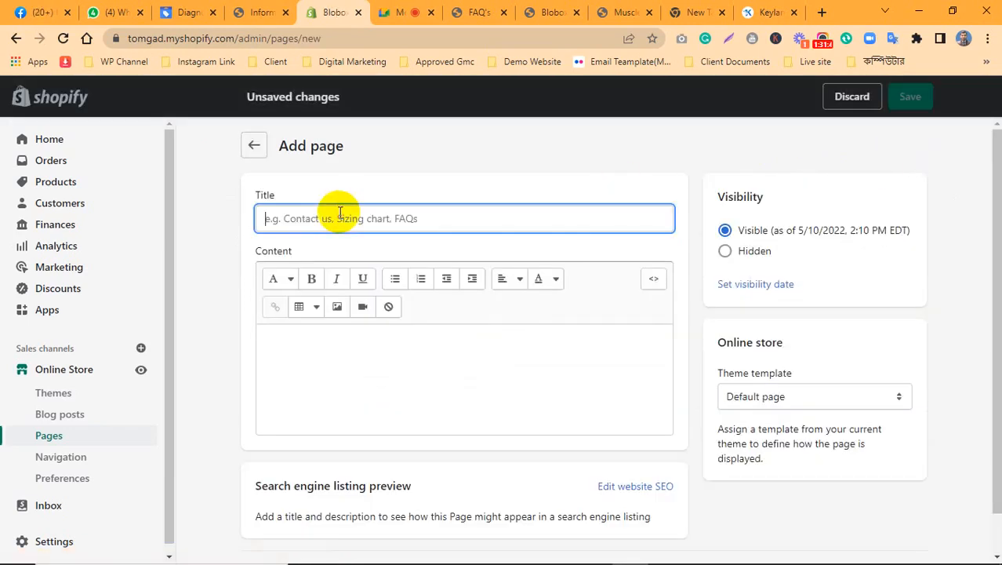
text(Order Tracking)
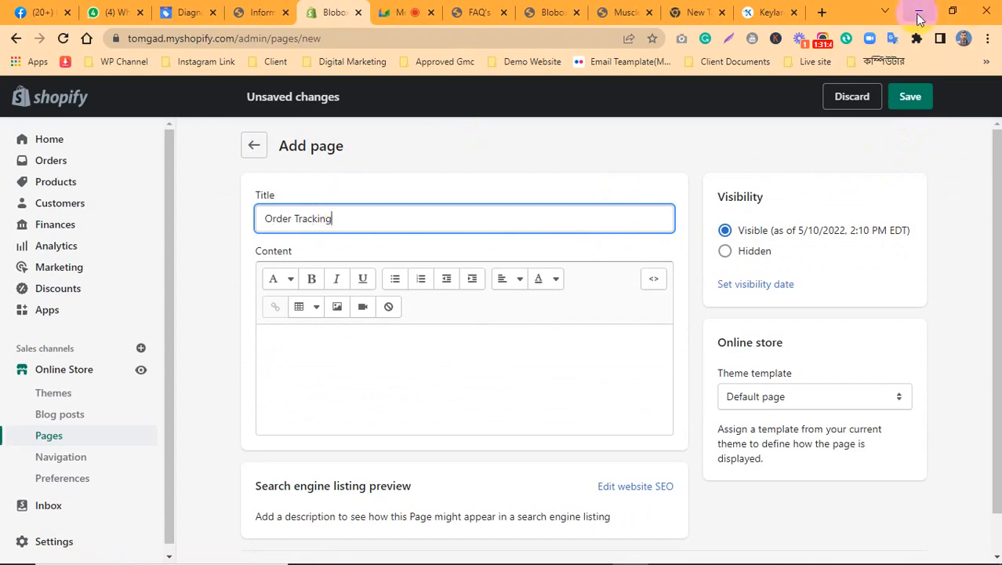
Open Order Tracking page Code.txt from the Downloads folder and copy all of its code
click(918, 13)
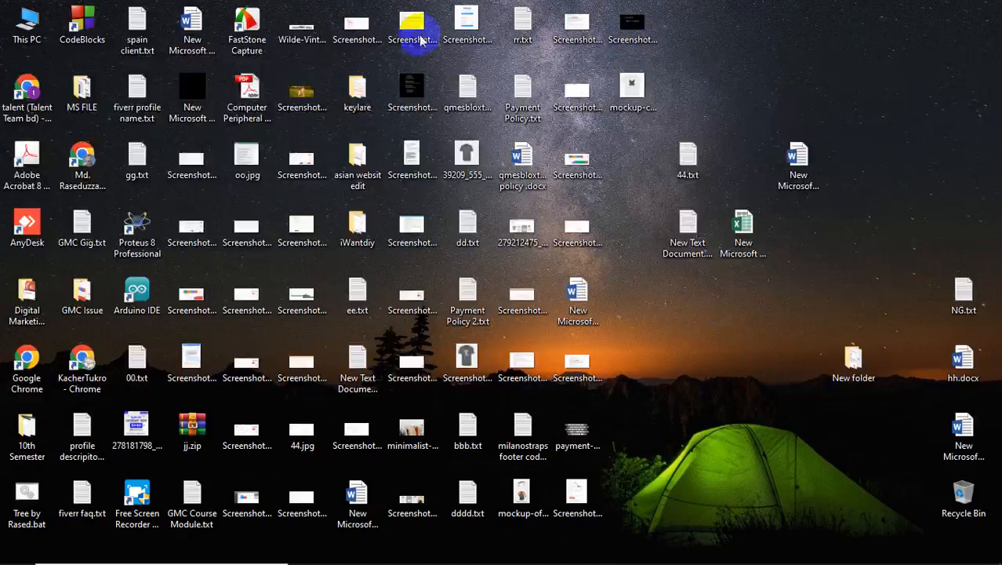
double_click(30, 43)
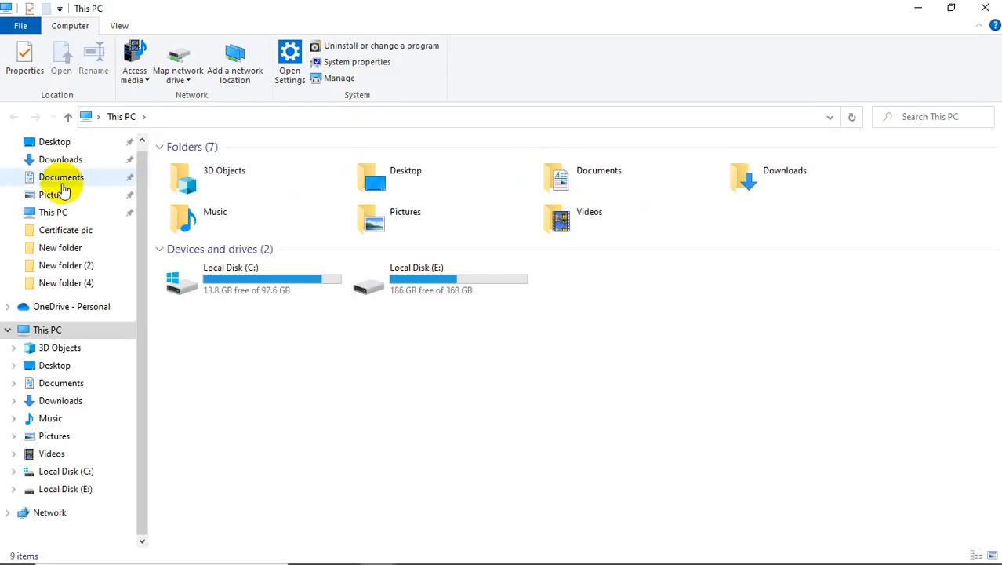
click(63, 159)
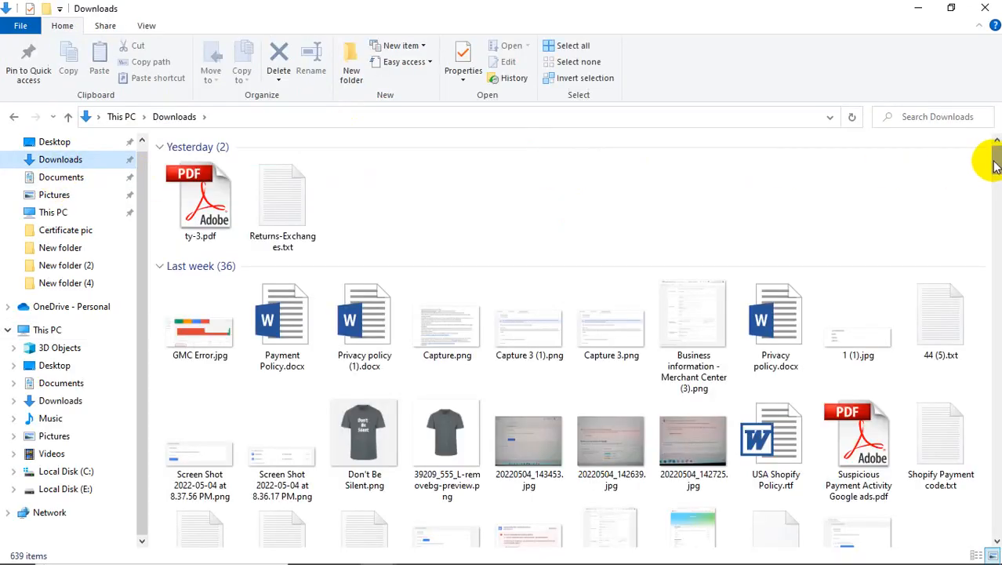
drag(996, 162, 991, 183)
click(214, 196)
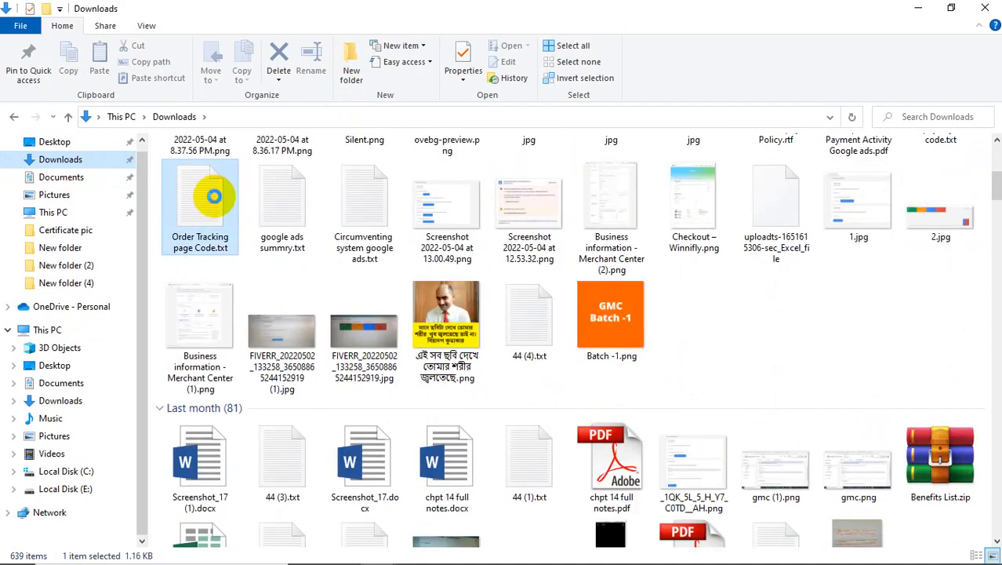
double_click(216, 199)
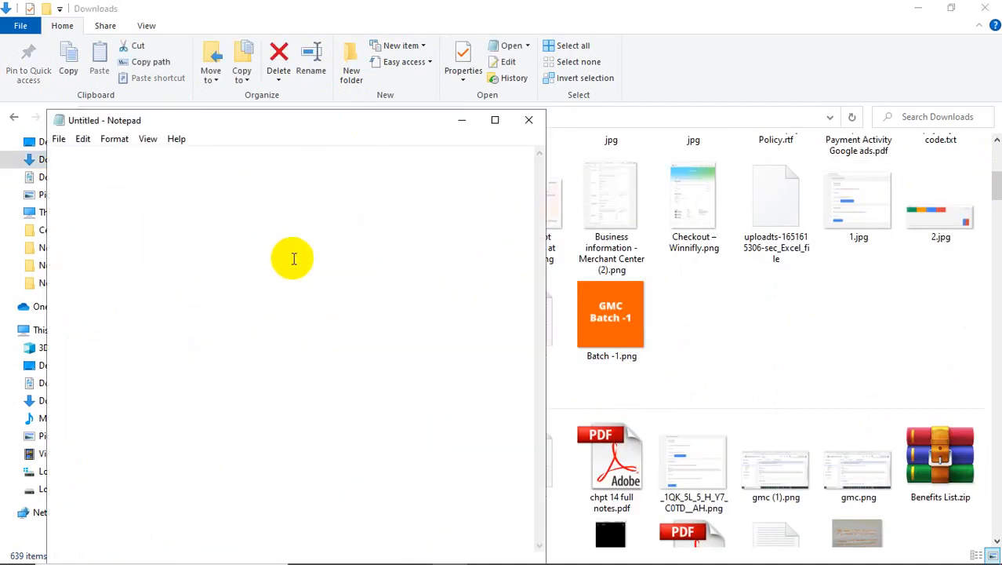
click(283, 279)
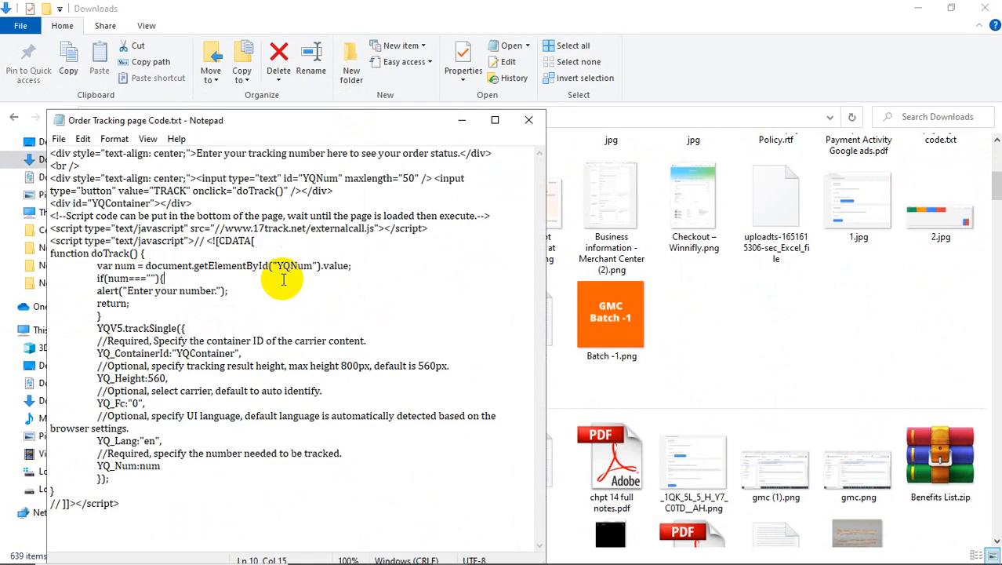
key(ctrl+a)
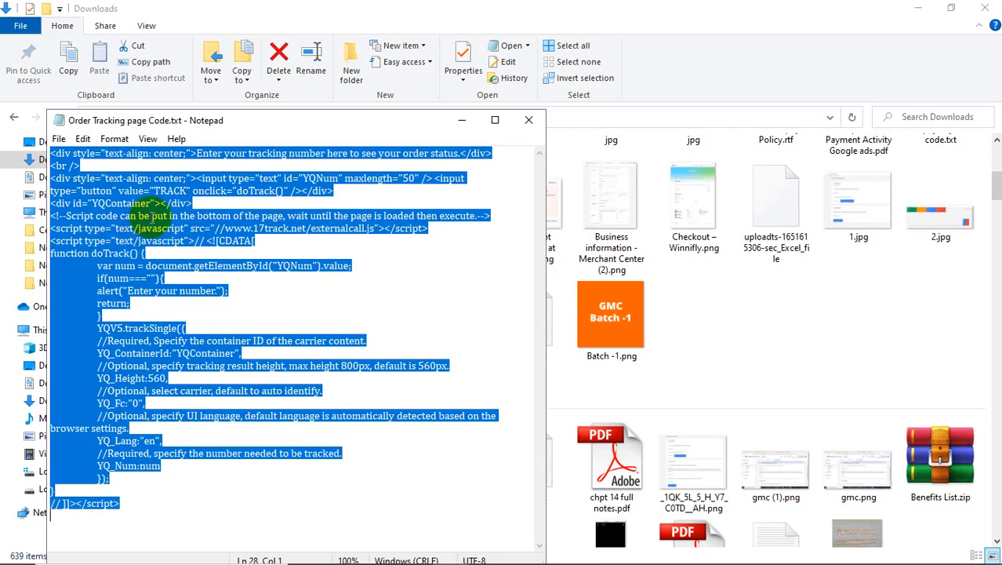
click(456, 122)
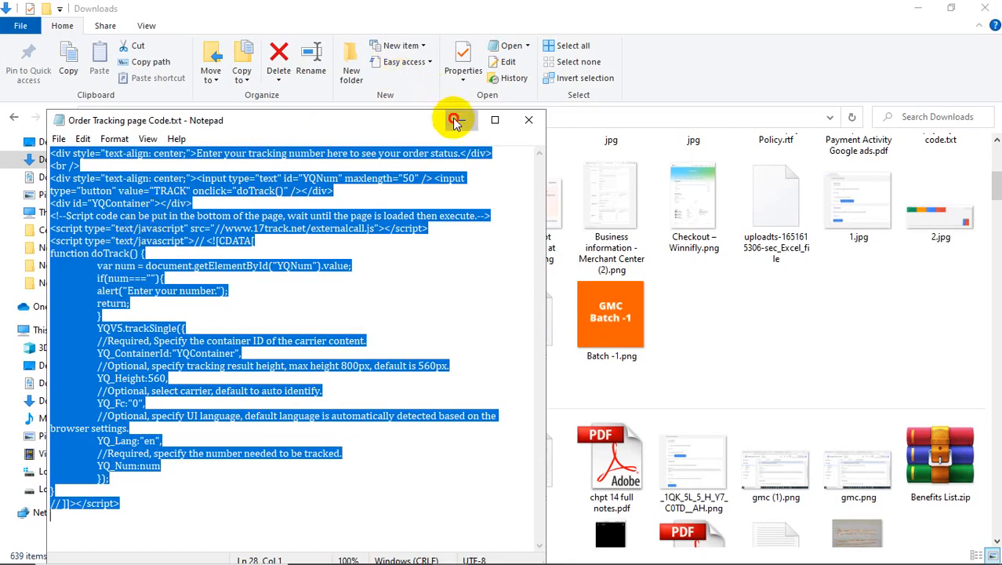
Back in the Bloboxy Shopify admin, paste the tracking code as HTML into the Order Tracking page's content and save the page
mouse_move(527, 551)
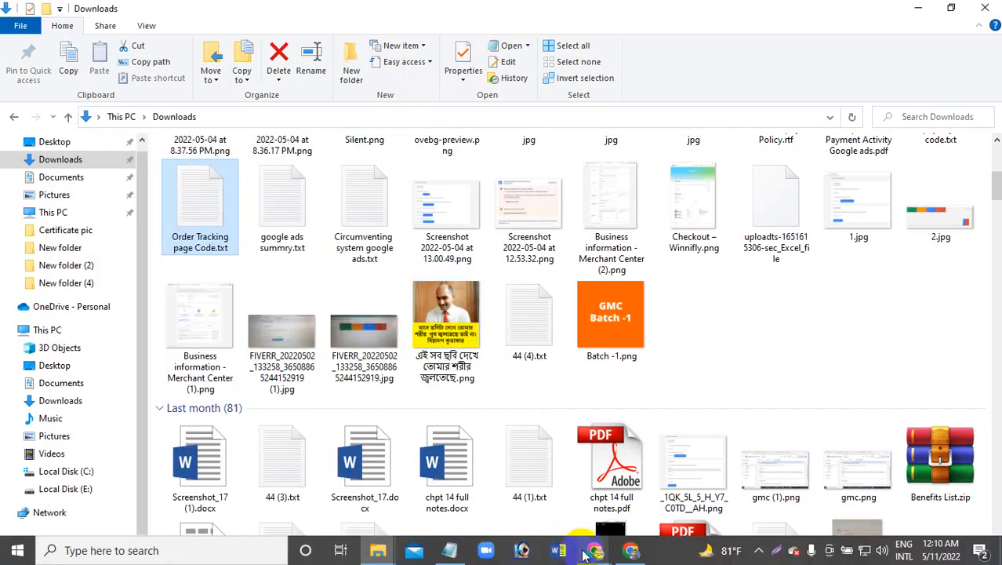
click(631, 549)
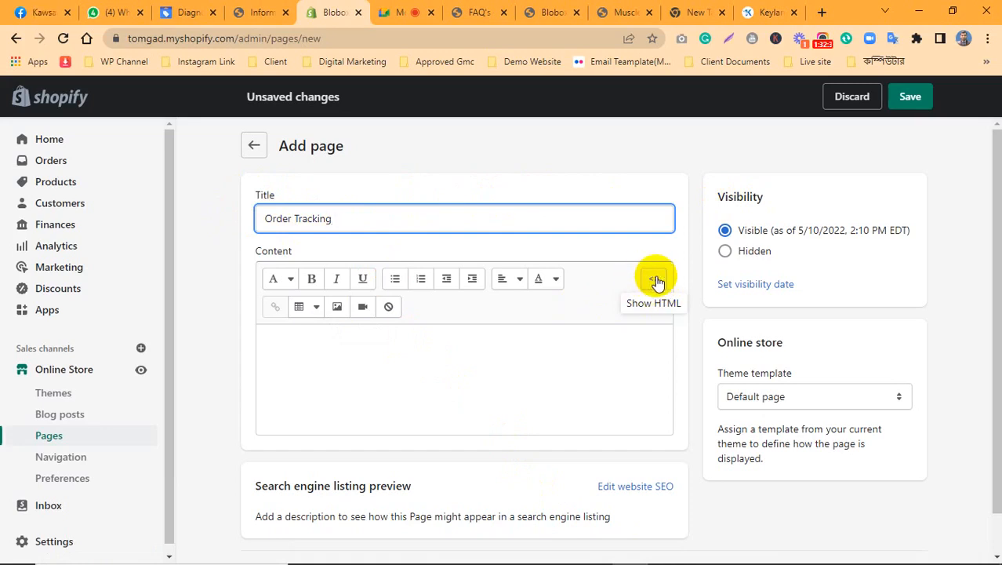
click(657, 280)
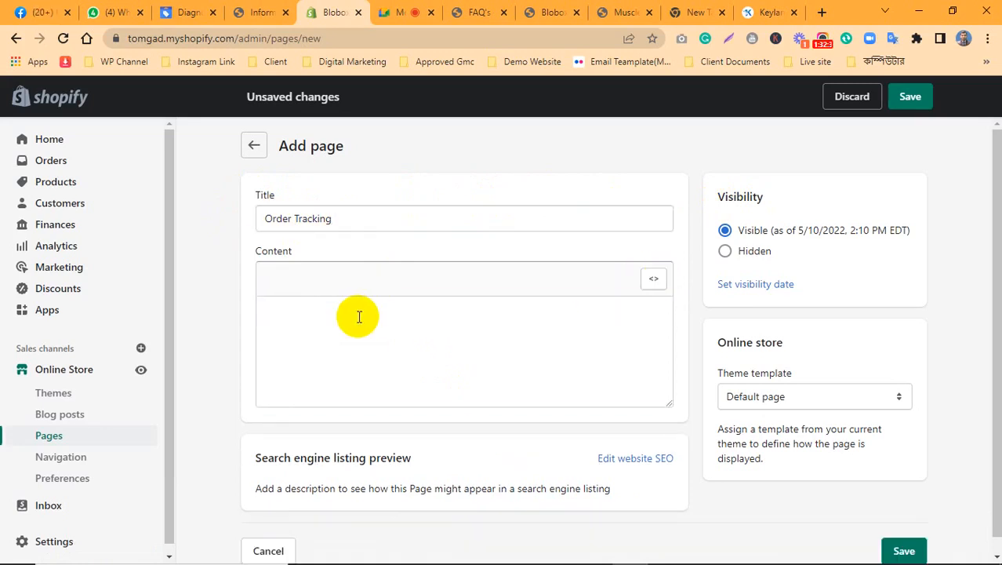
click(357, 316)
key(alt+Tab)
key(ctrl+v)
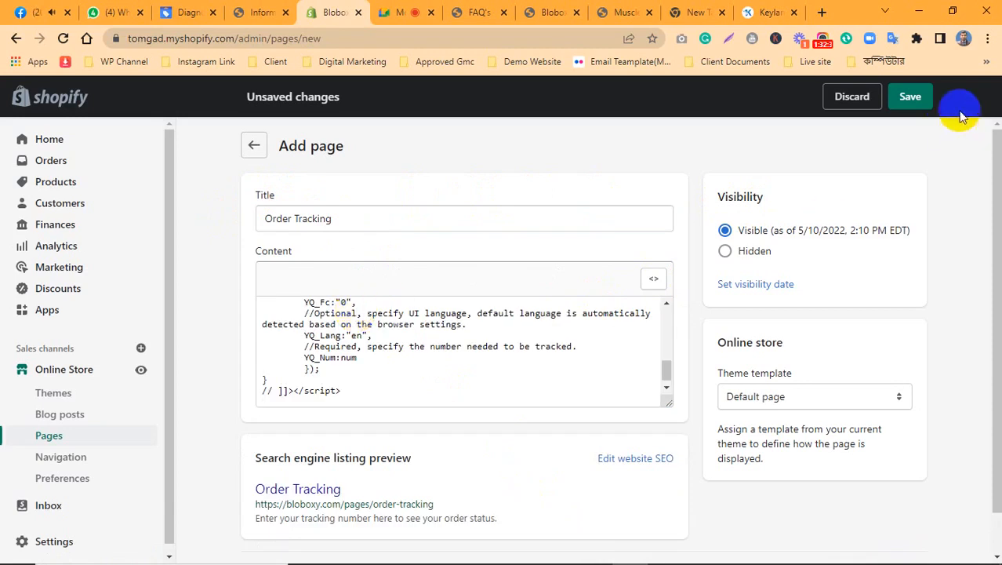
click(911, 102)
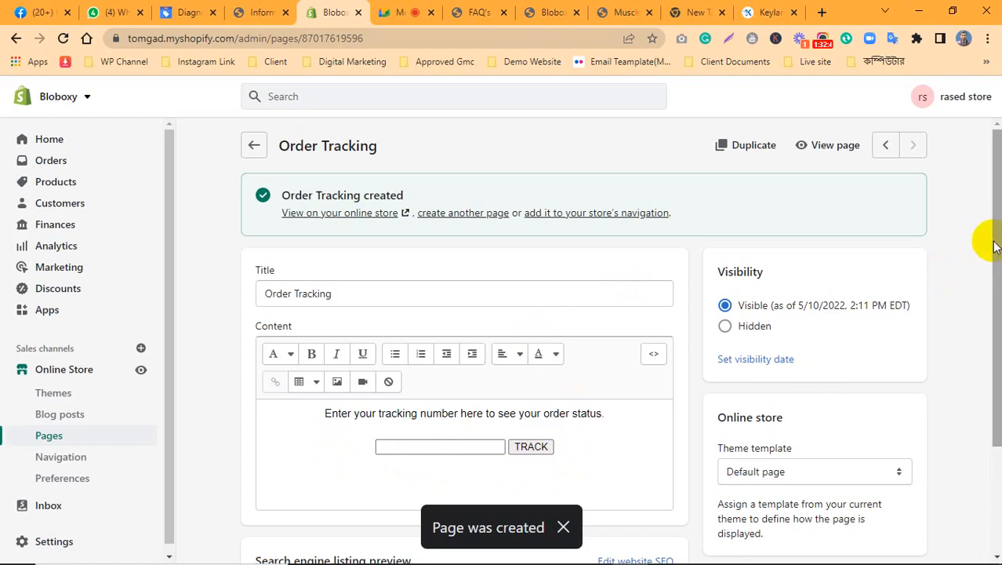
Review the tracking number instruction text and the tracking form in the Order Tracking page's content
drag(995, 243, 991, 265)
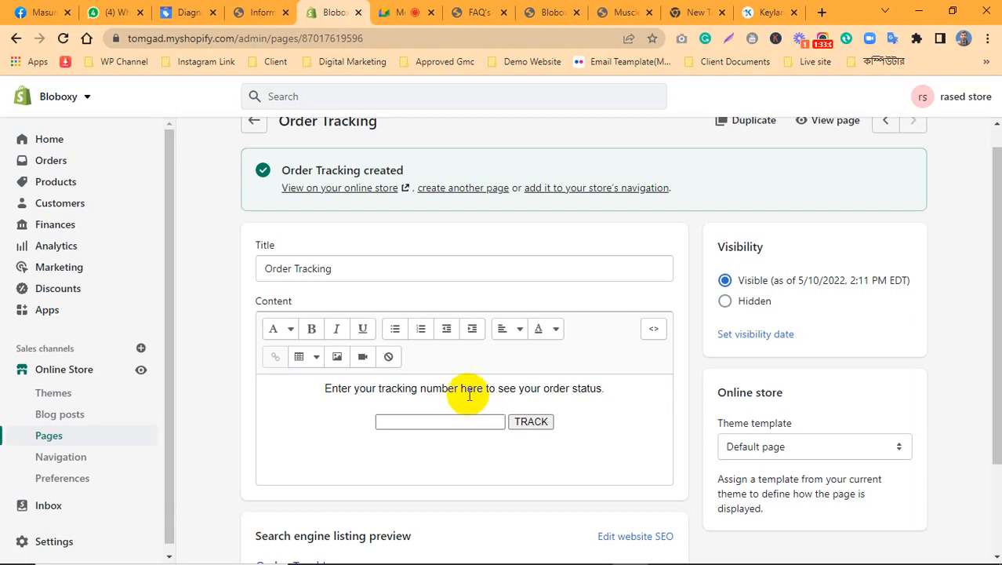
triple_click(470, 390)
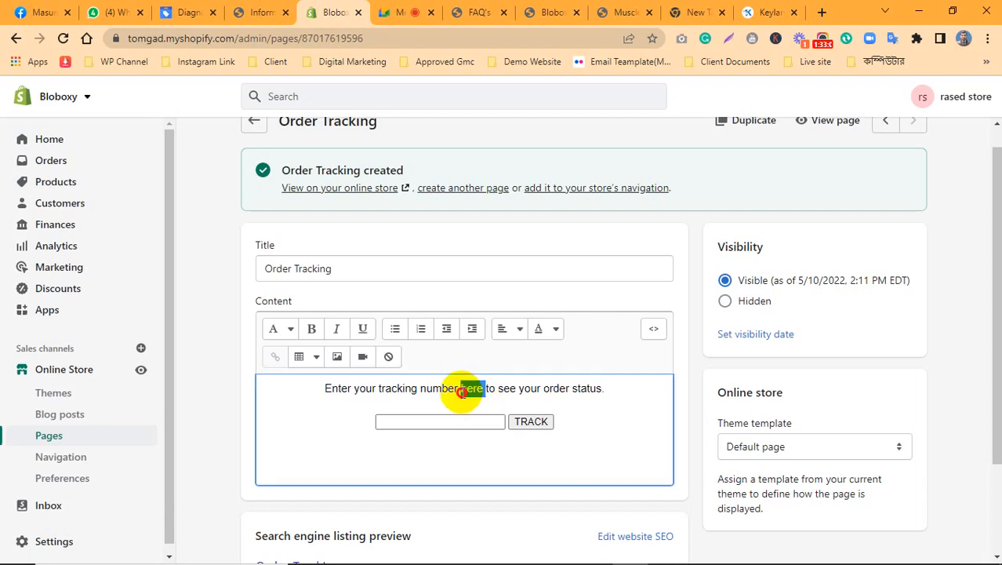
click(588, 428)
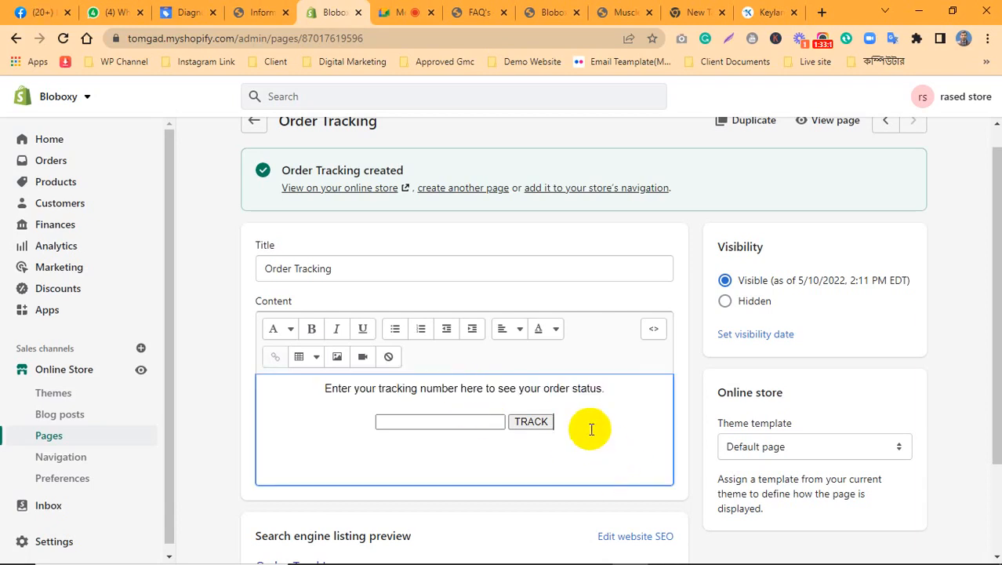
triple_click(551, 389)
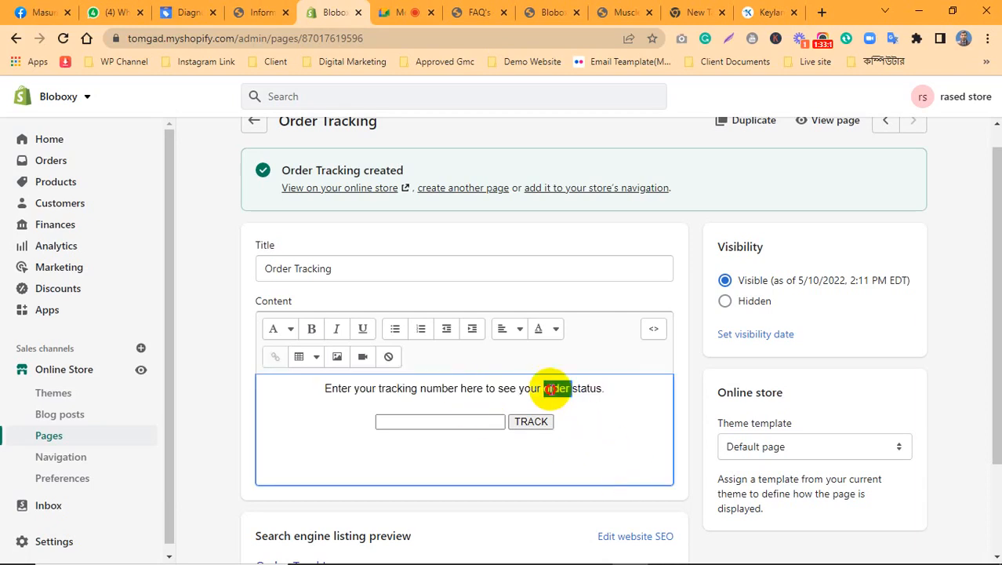
Make the instruction line "Enter your tracking number here to see your order status." bold
click(312, 328)
click(323, 450)
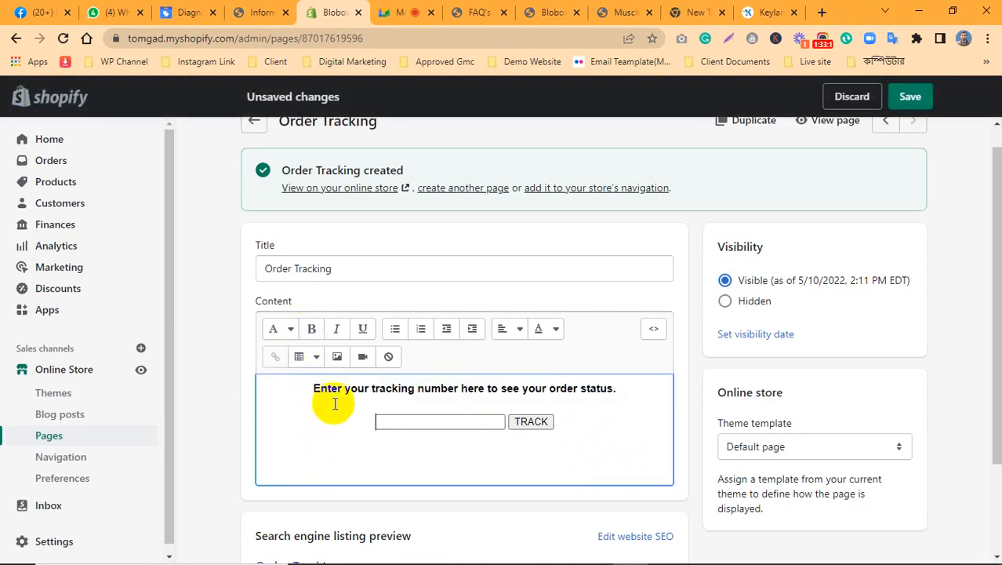
triple_click(328, 385)
click(352, 395)
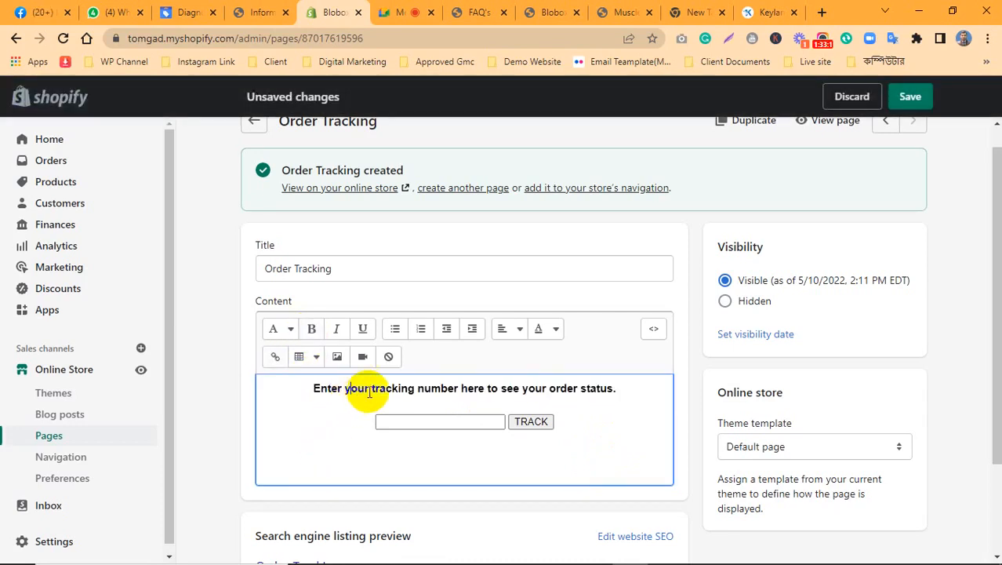
click(370, 393)
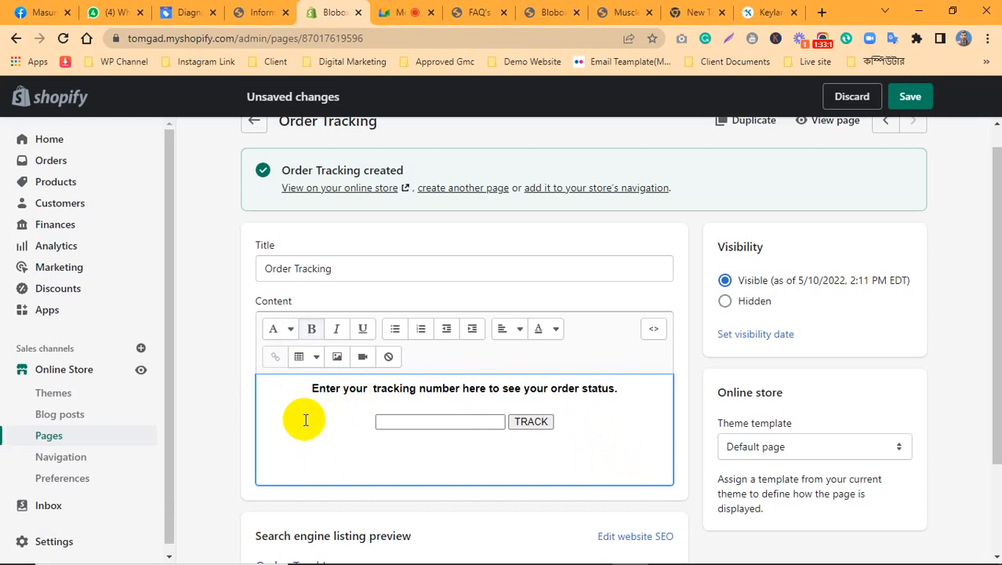
text(rased)
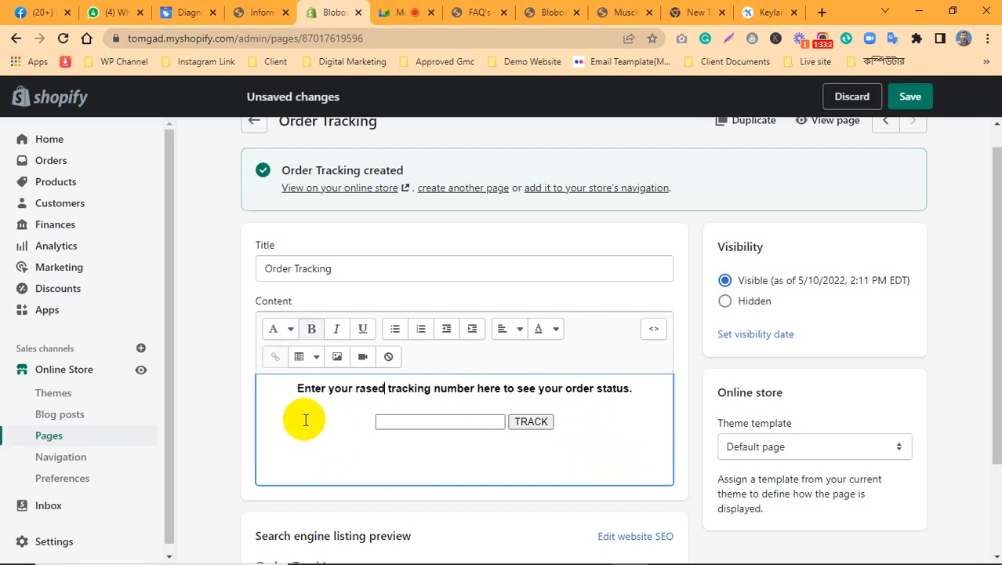
key(BackSpace)
key(BackSpace)
key(BackSpace)
key(BackSpace)
key(BackSpace)
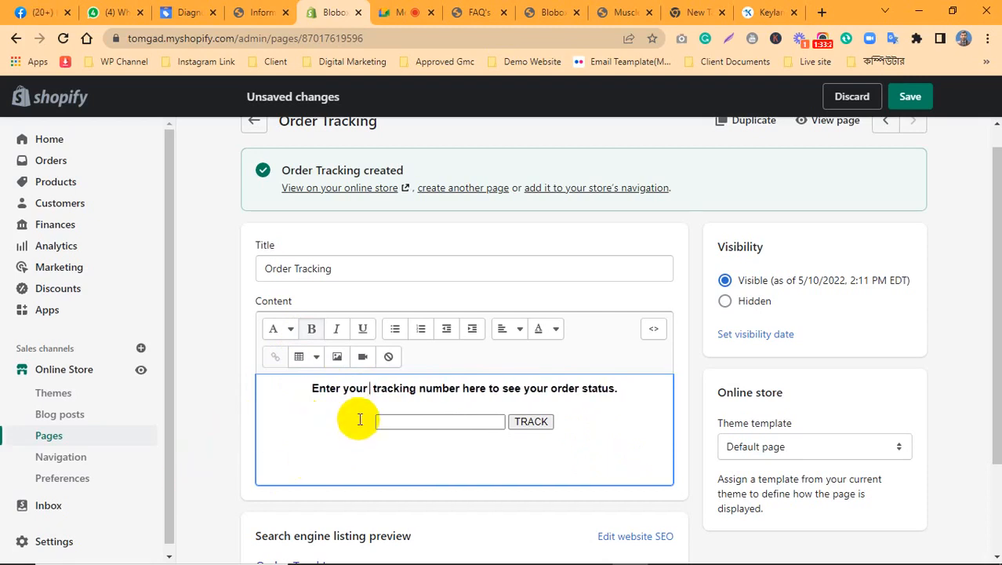
key(Delete)
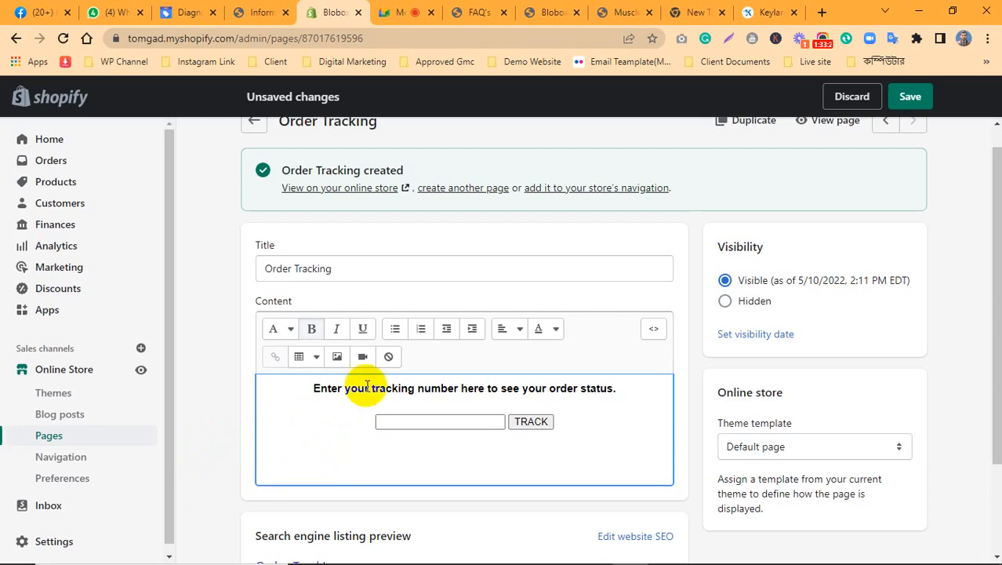
click(451, 425)
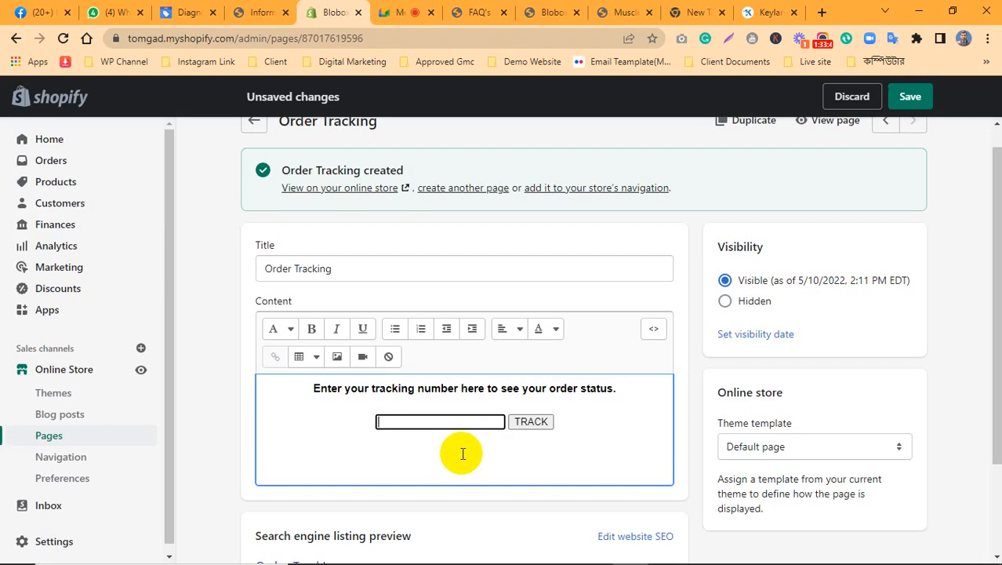
click(463, 453)
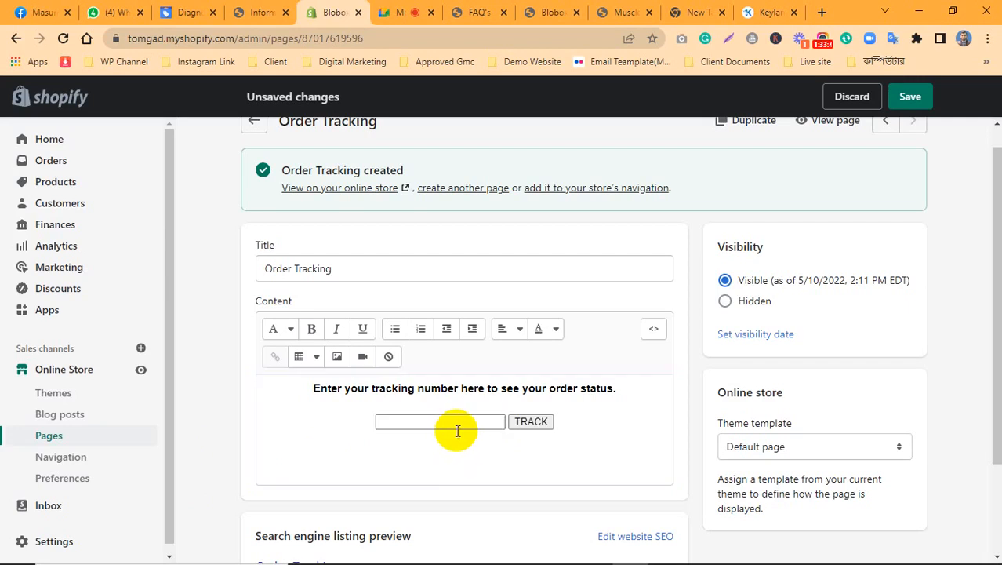
click(456, 430)
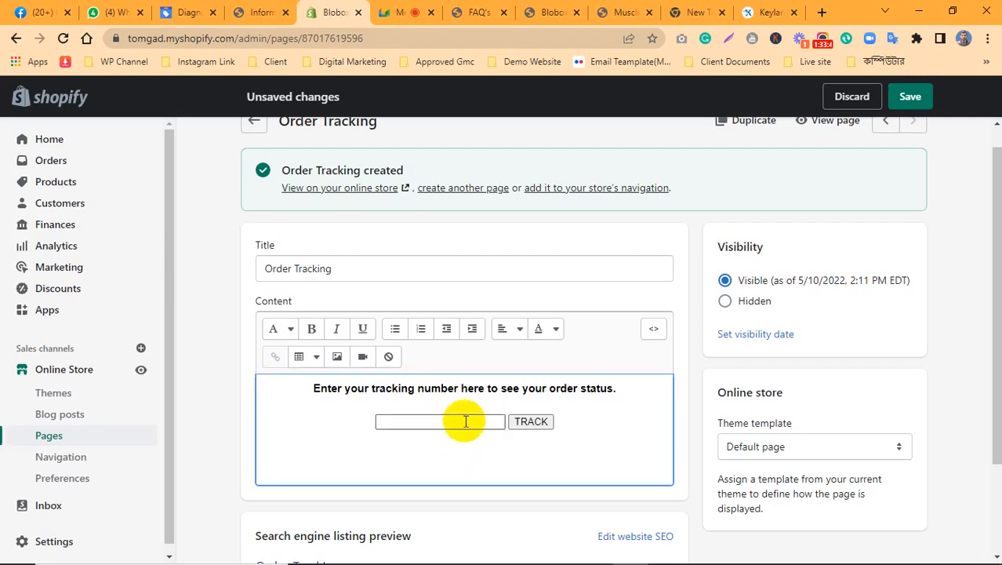
click(368, 390)
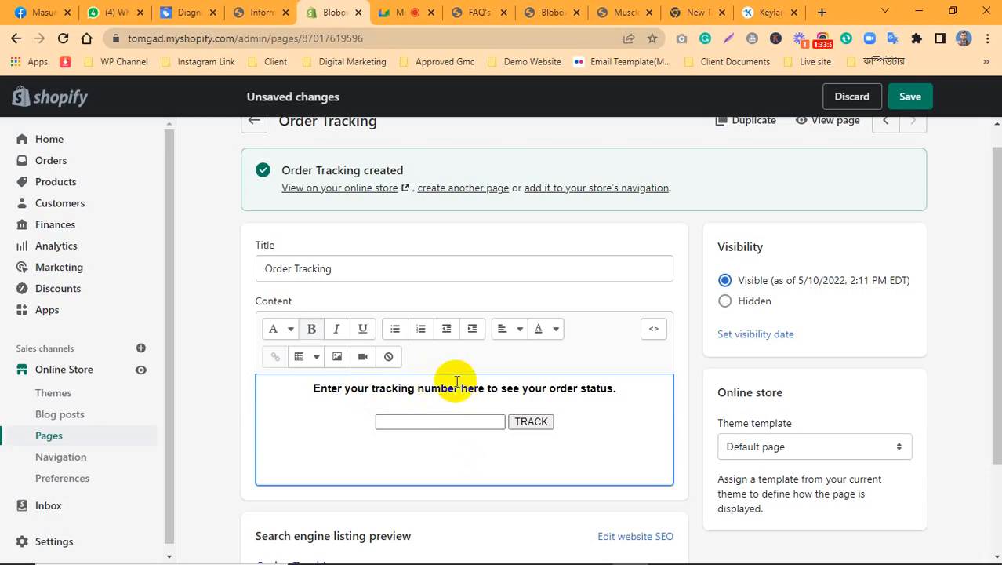
Add the lines "Track your product." and "Thank you." below the tracking instruction and save the page
click(628, 384)
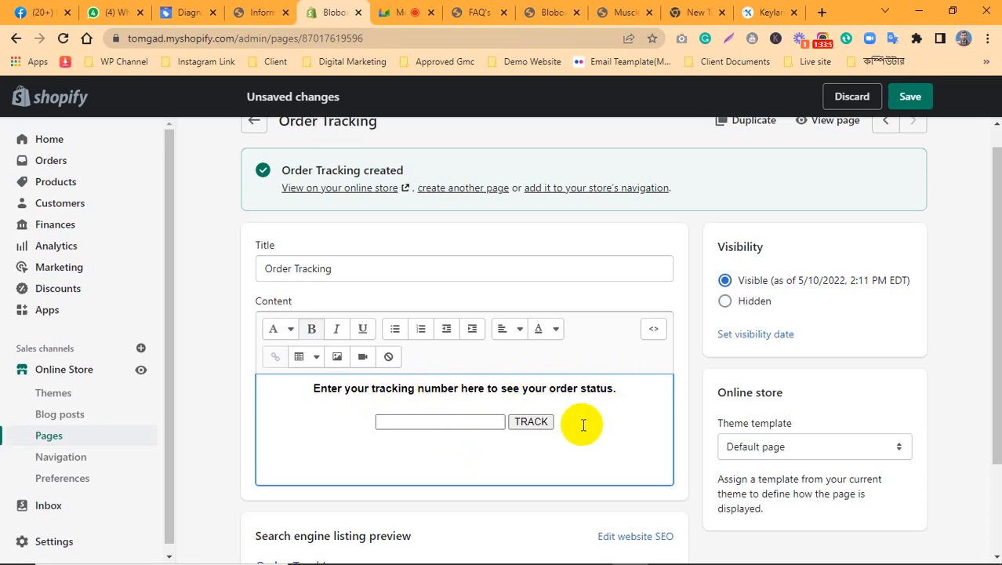
key(Return)
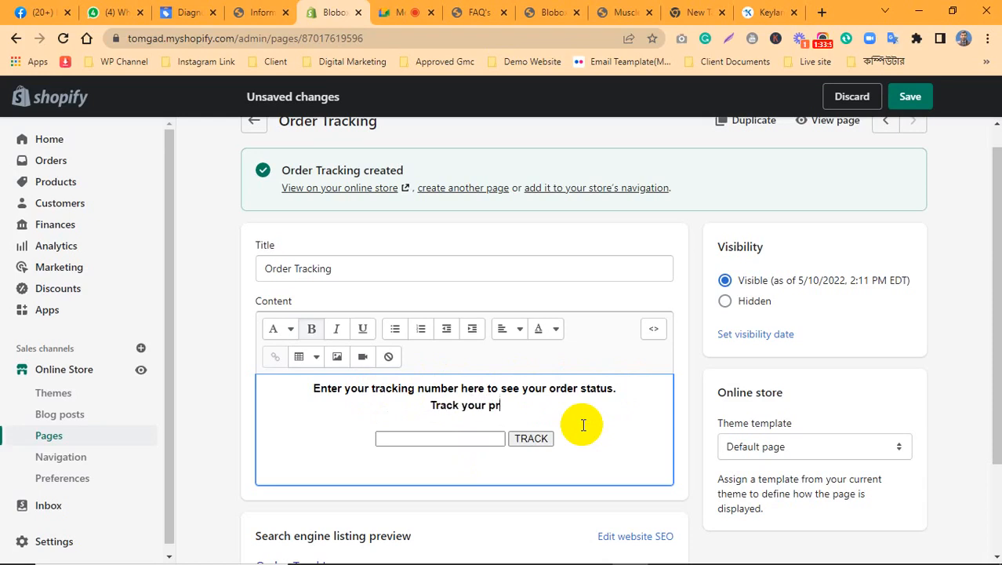
text(Track your product.)
key(Return)
text(Thank you.)
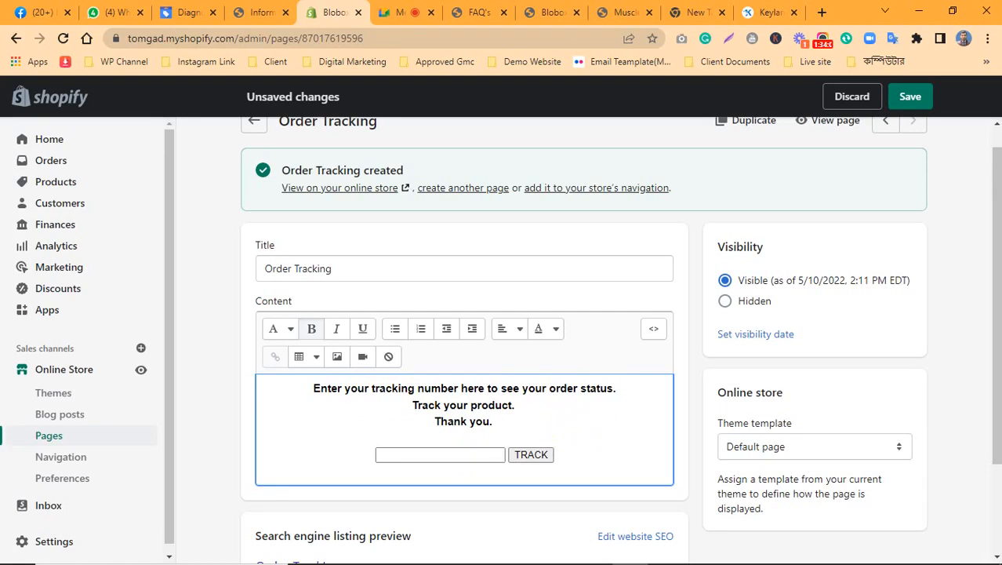
click(912, 108)
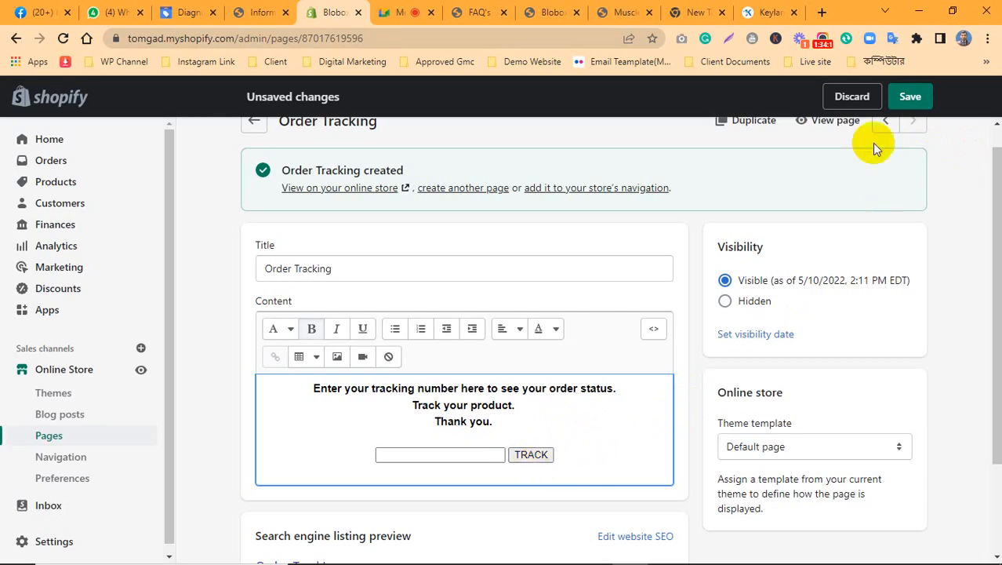
click(923, 97)
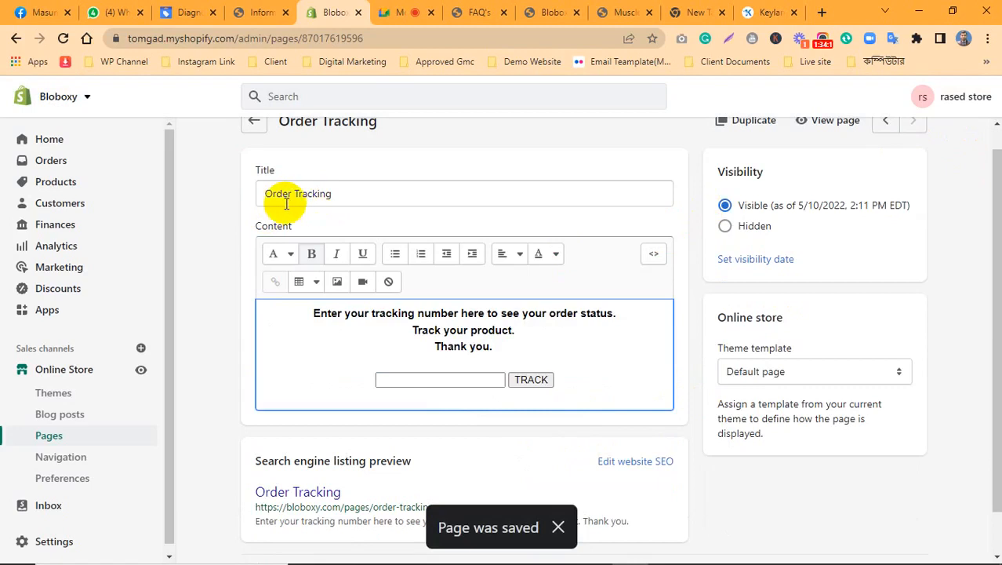
Return to the pages list and check the footer menus on the live FAQ's page
click(255, 129)
click(477, 12)
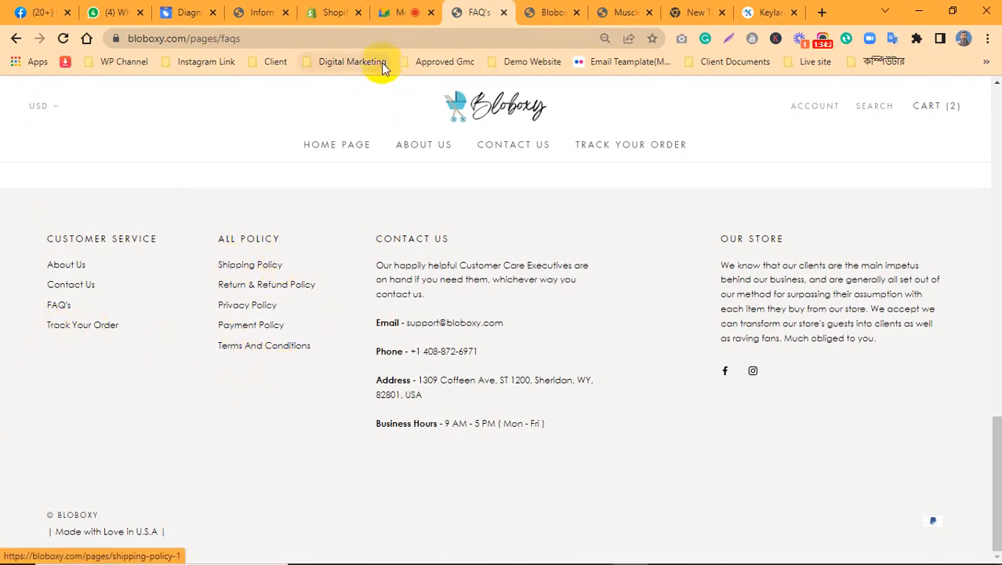
click(321, 11)
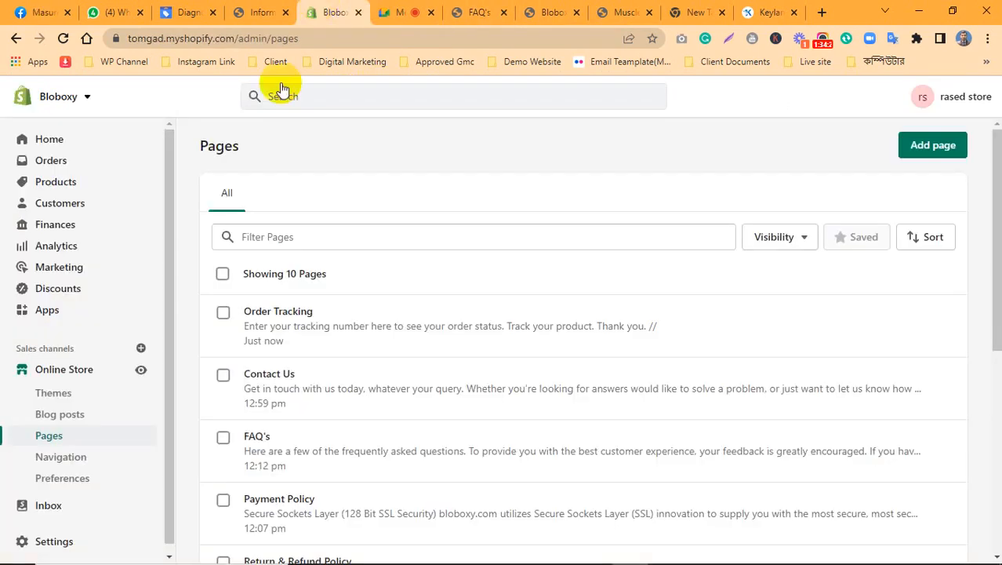
Open the ALL POLICY menu in the online store's navigation settings
scroll(79, 459, down, 1)
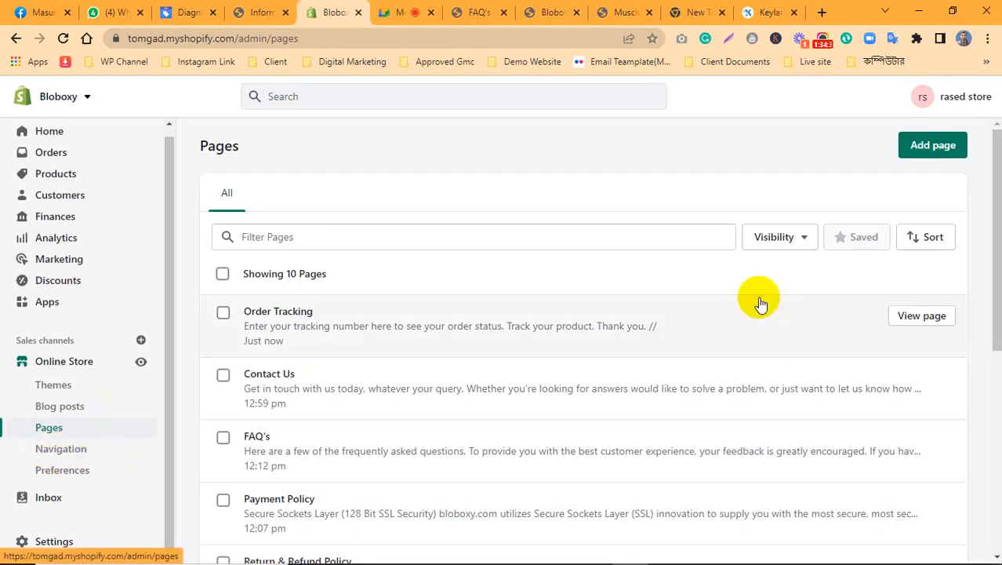
click(74, 447)
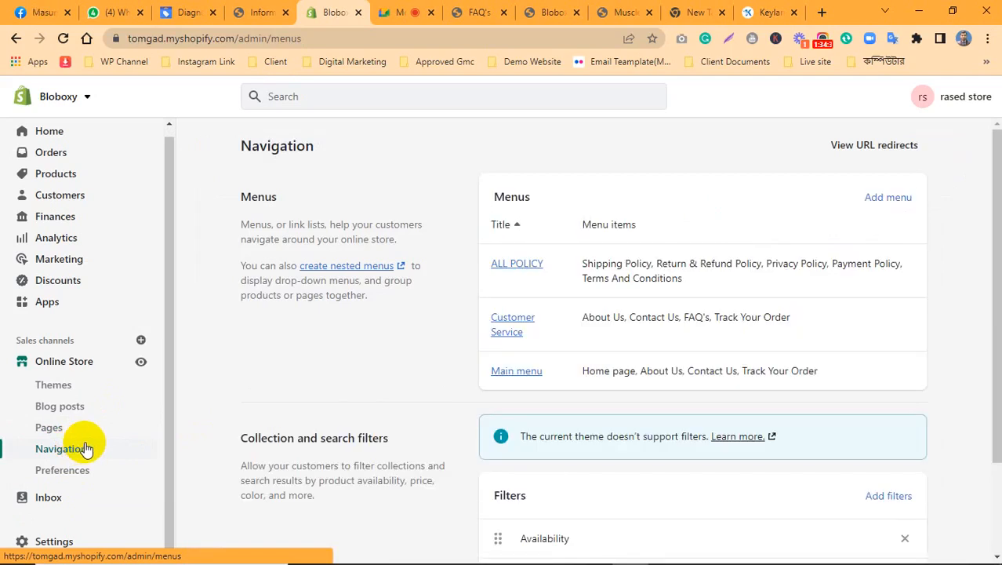
click(512, 269)
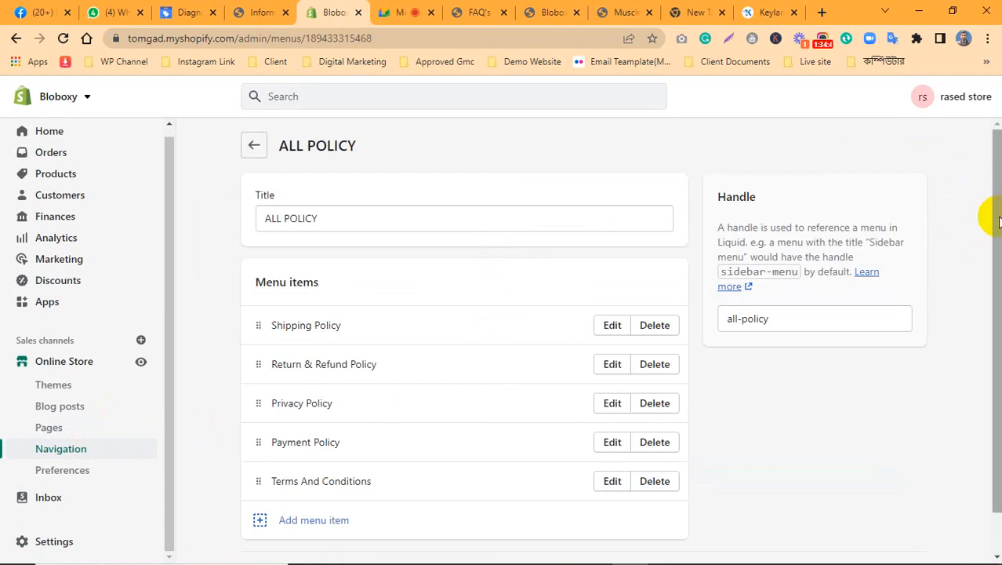
scroll(988, 214, down, 1)
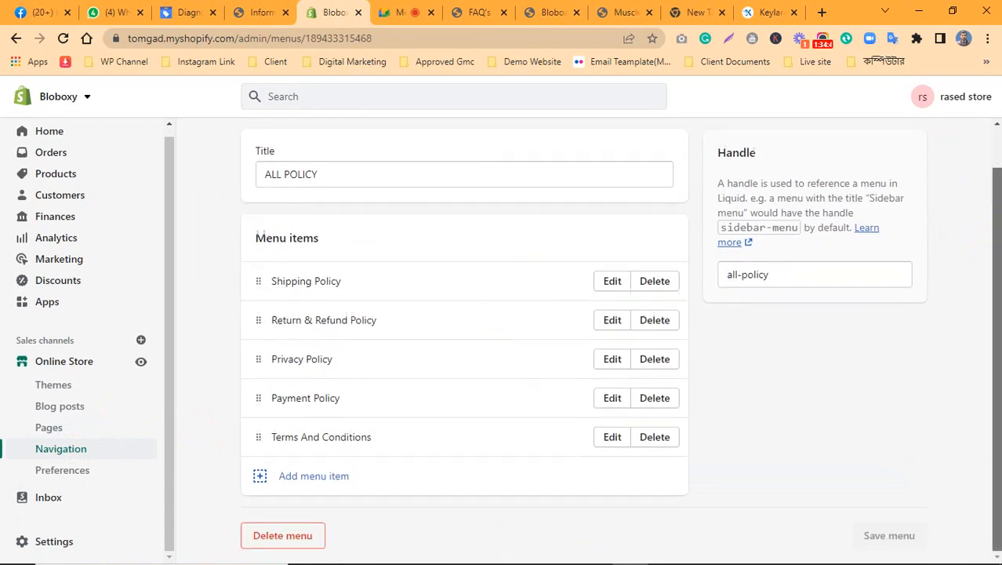
Add a menu item named Order Tracking, linked to the Order Tracking page, to the ALL POLICY menu and save it
click(301, 478)
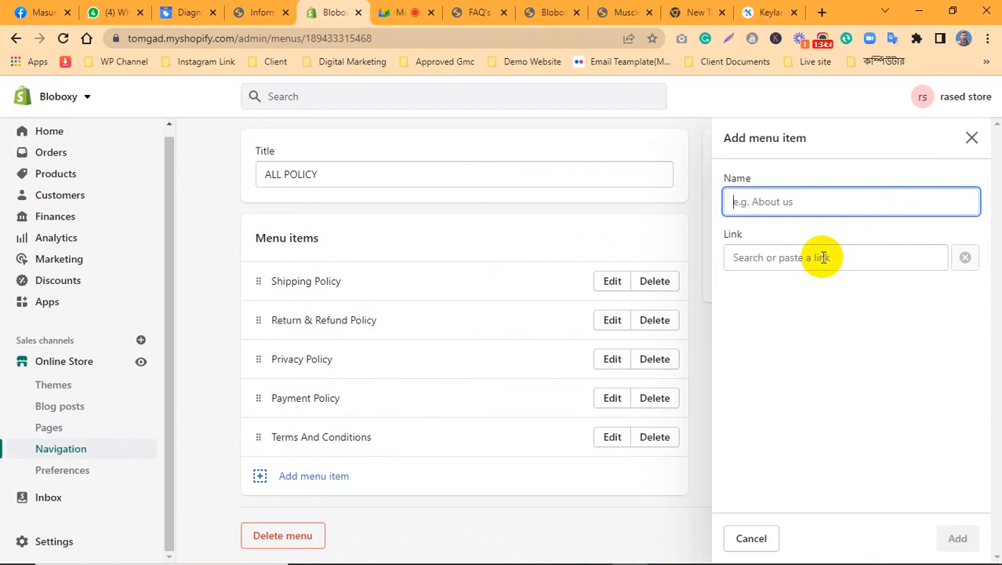
text(Order Tracking)
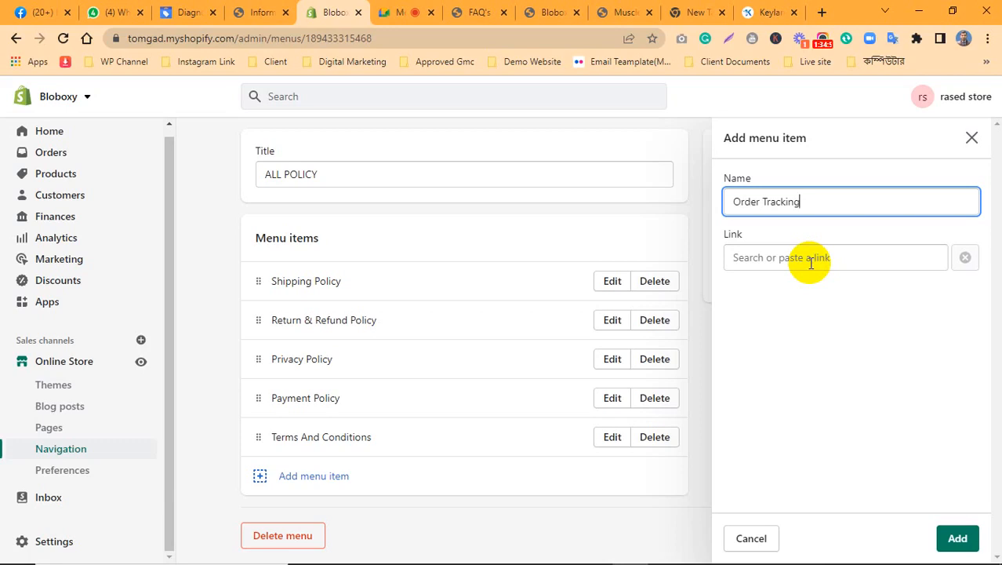
click(811, 263)
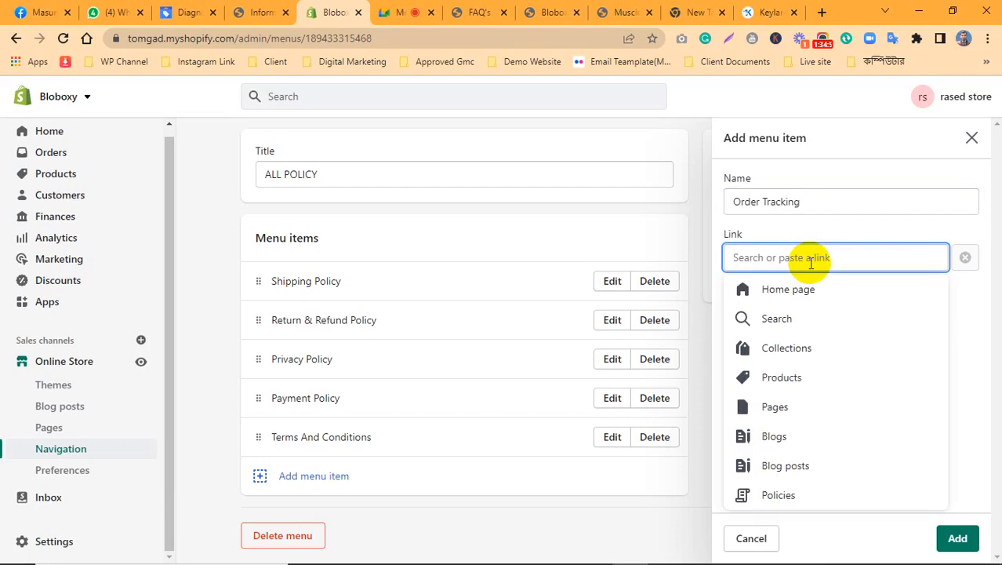
click(773, 411)
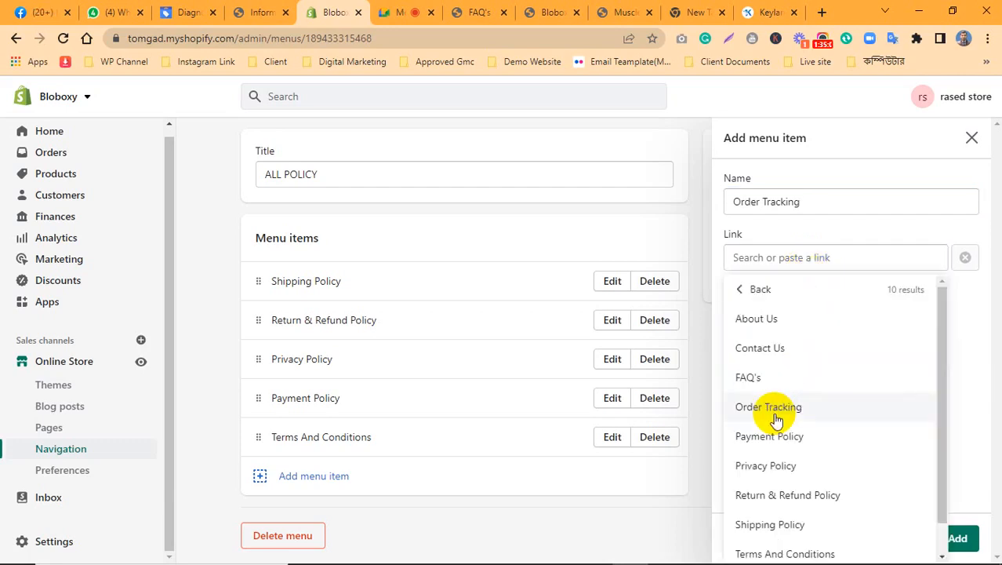
drag(940, 349, 935, 381)
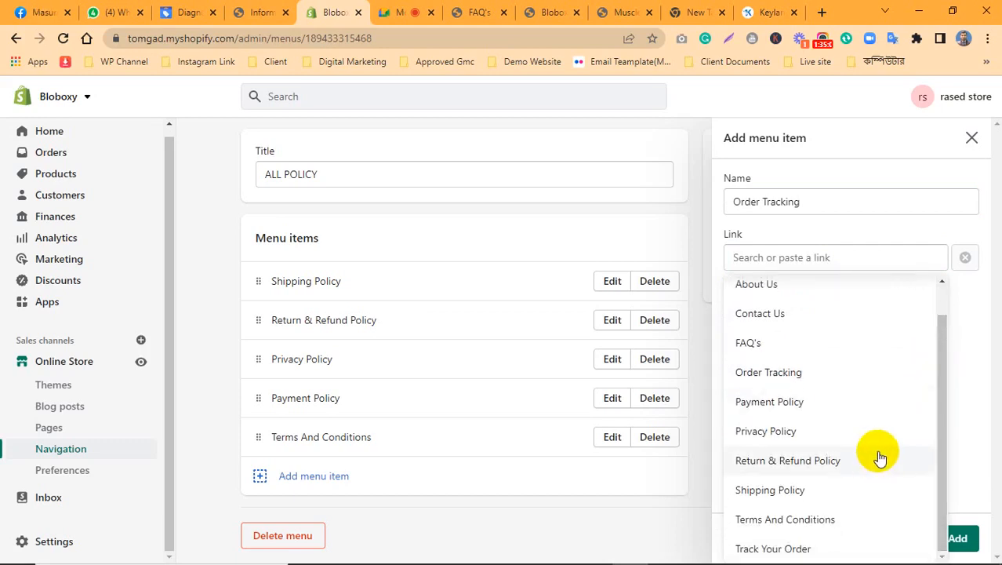
click(806, 383)
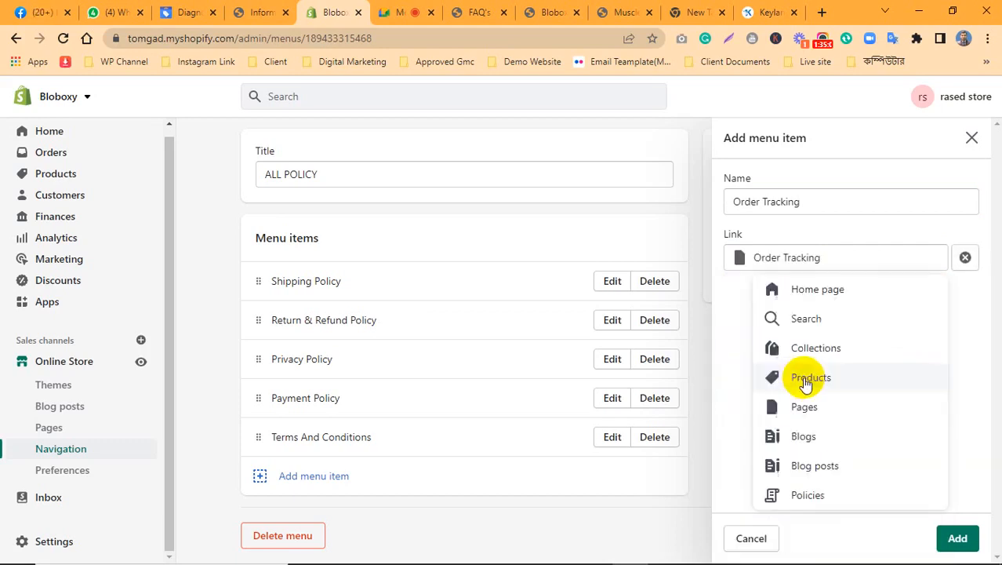
click(960, 538)
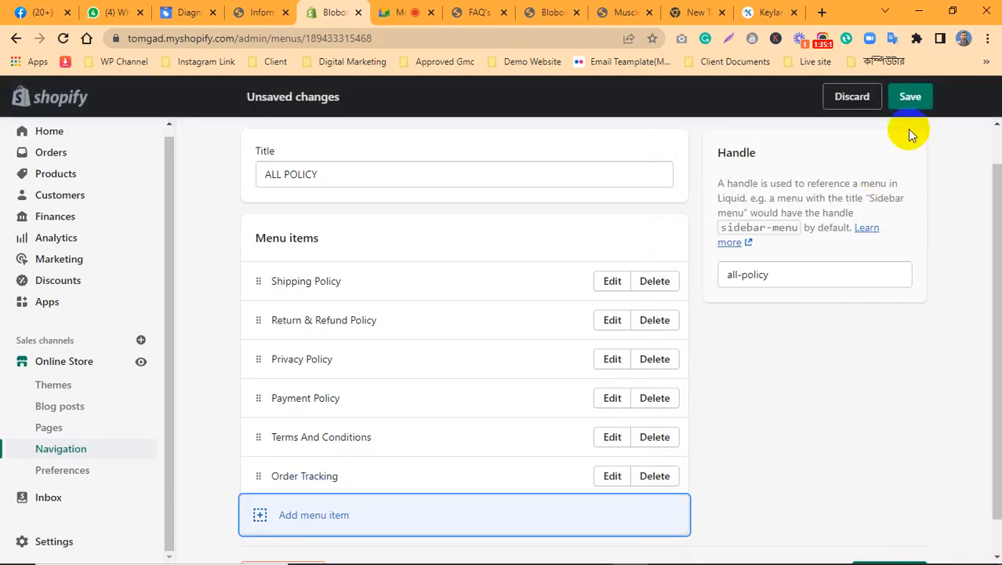
click(910, 106)
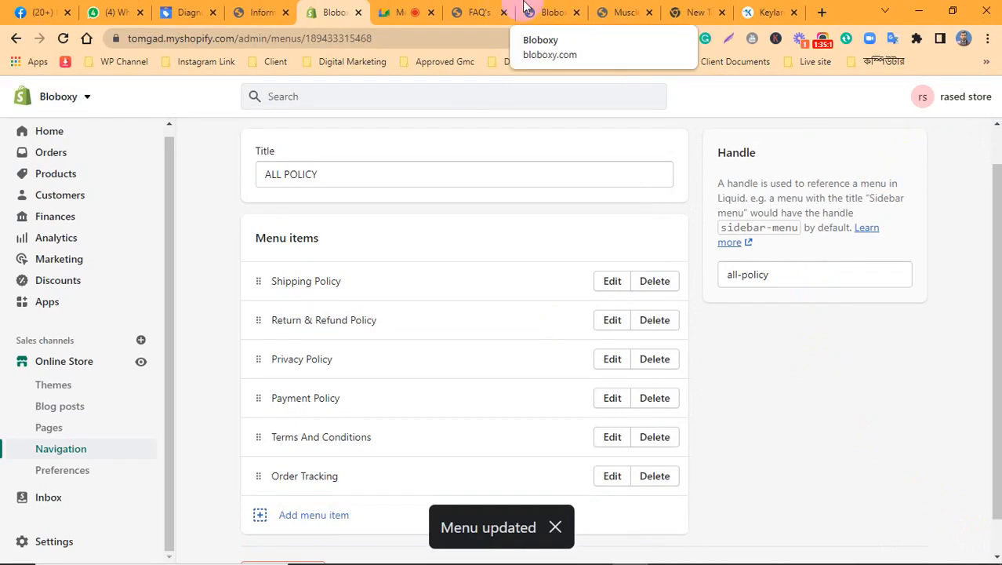
Reload the live Bloboxy store, open Order Tracking from its footer, and review the page's instruction text and tracking form
click(545, 13)
click(63, 38)
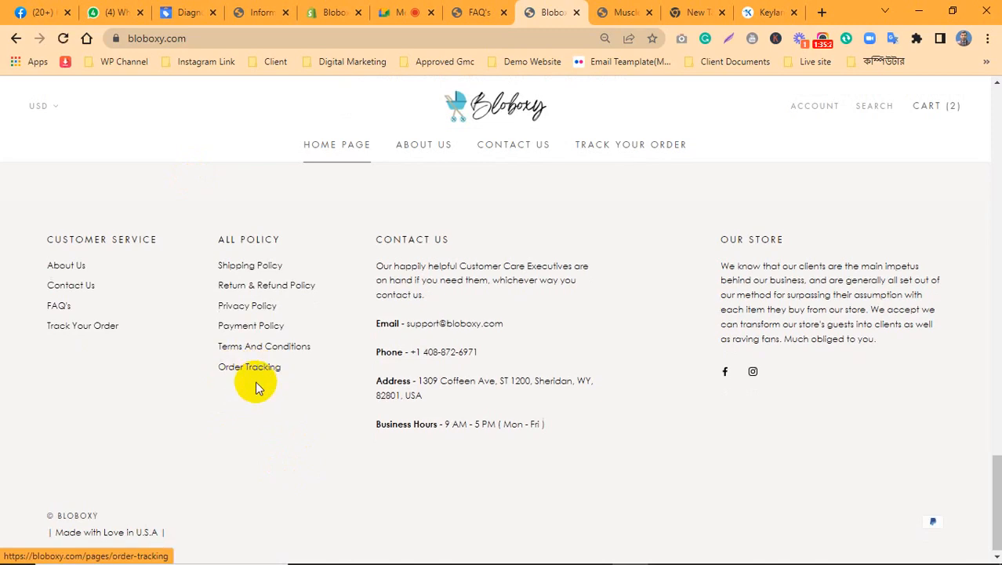
click(247, 369)
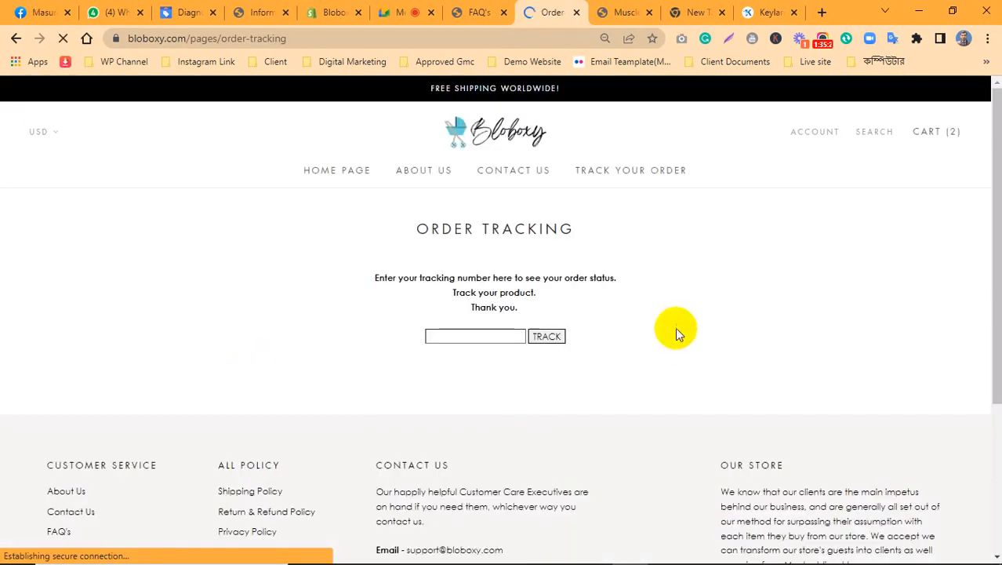
drag(530, 316, 467, 280)
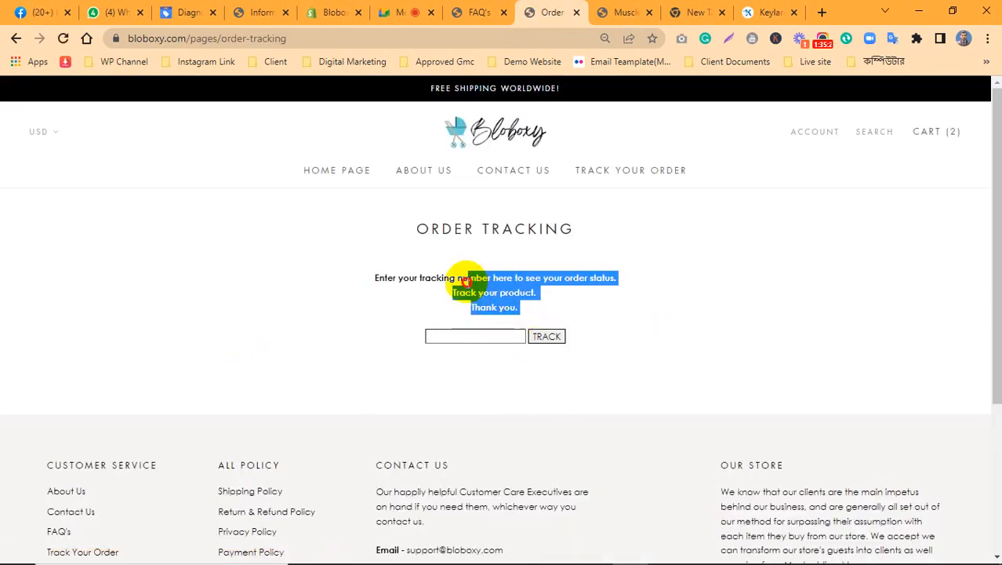
click(575, 347)
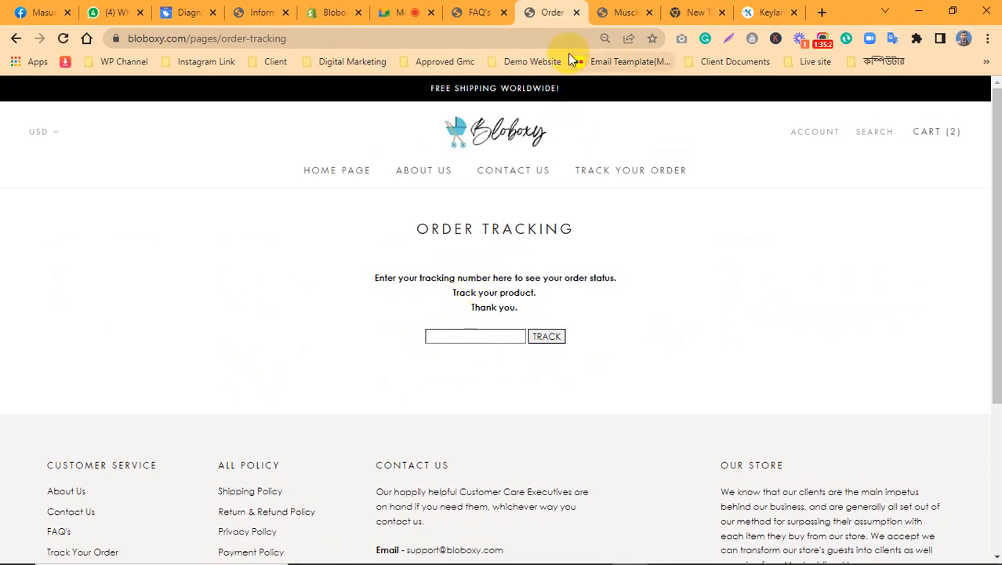
Close the live Order Tracking page, remove the Order Tracking item from the store's ALL POLICY menu, and save the menu
click(576, 12)
click(334, 12)
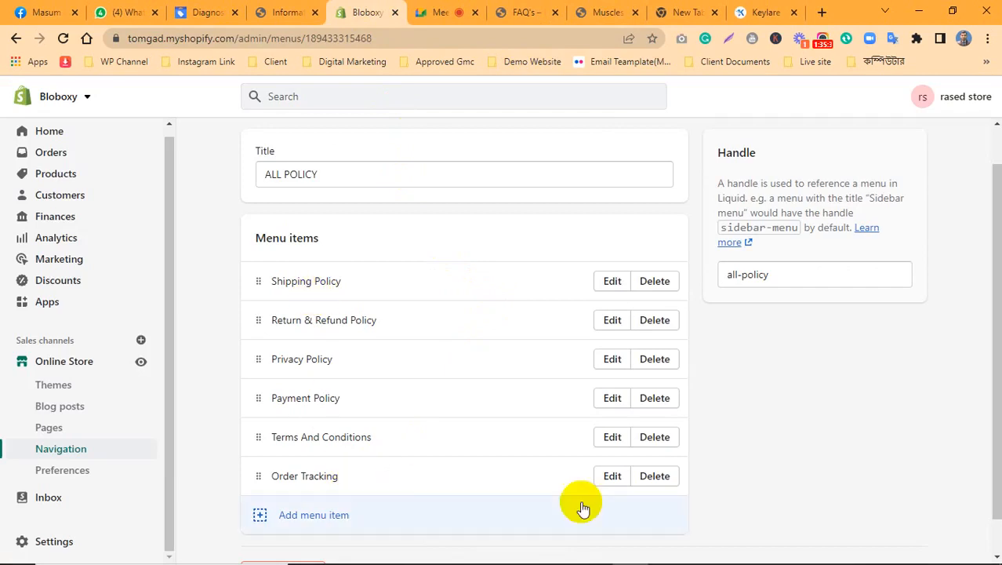
click(656, 476)
click(686, 367)
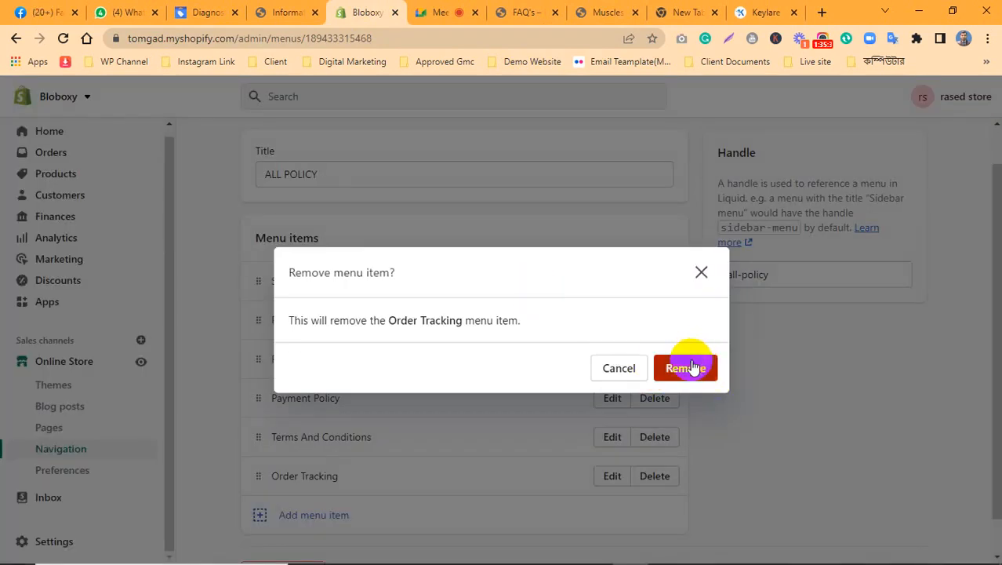
click(907, 101)
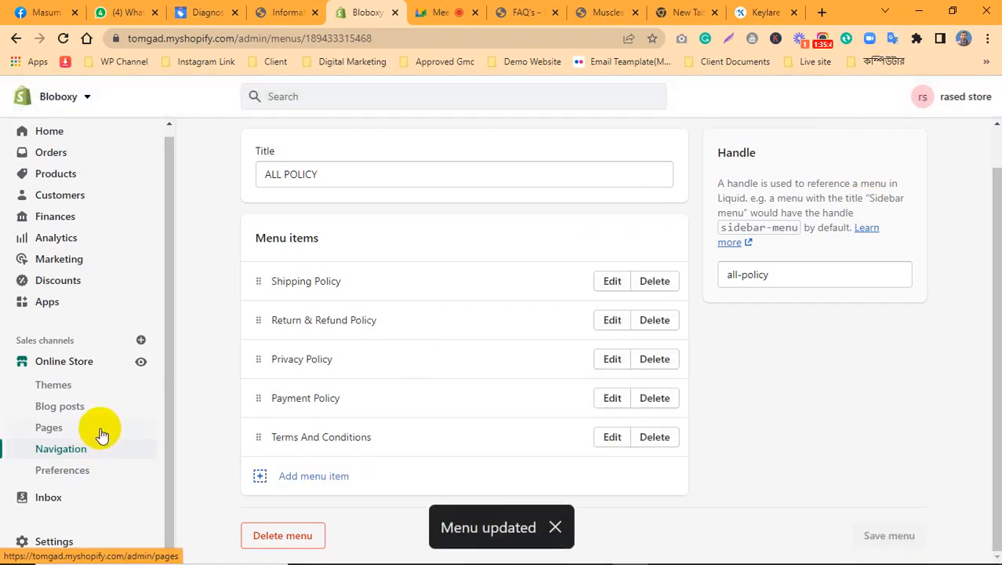
Delete the Order Tracking page from the online store's pages list
click(99, 430)
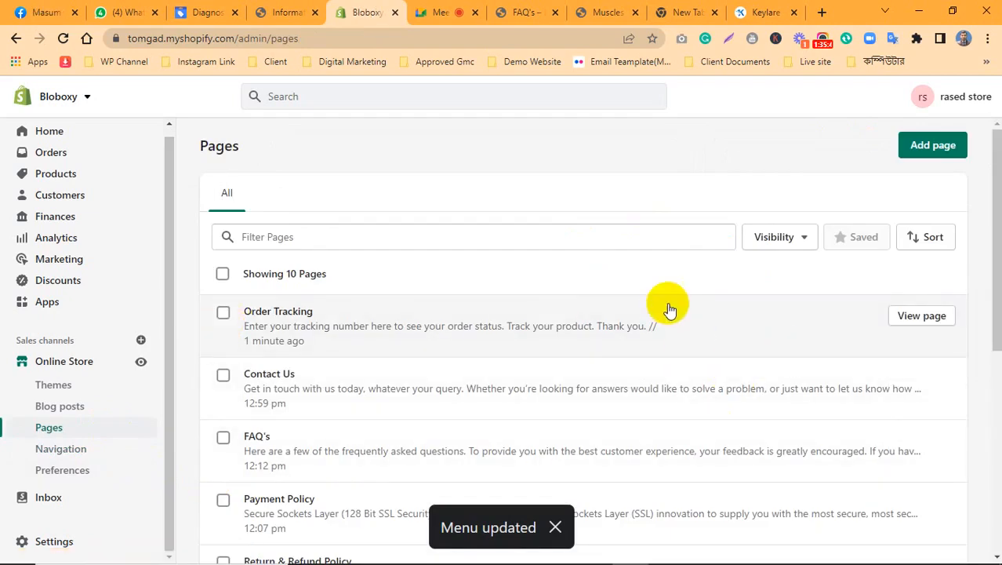
click(224, 313)
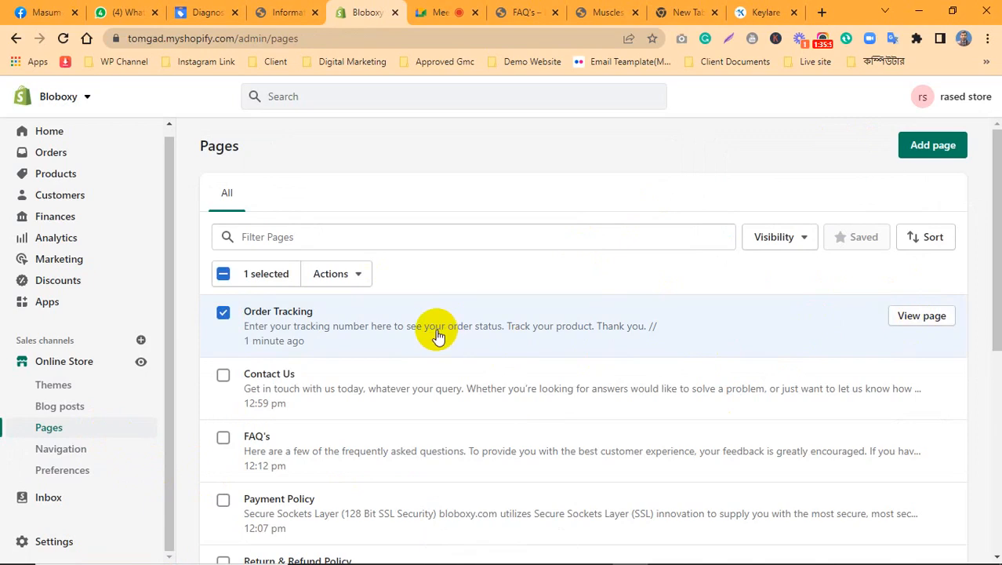
click(353, 281)
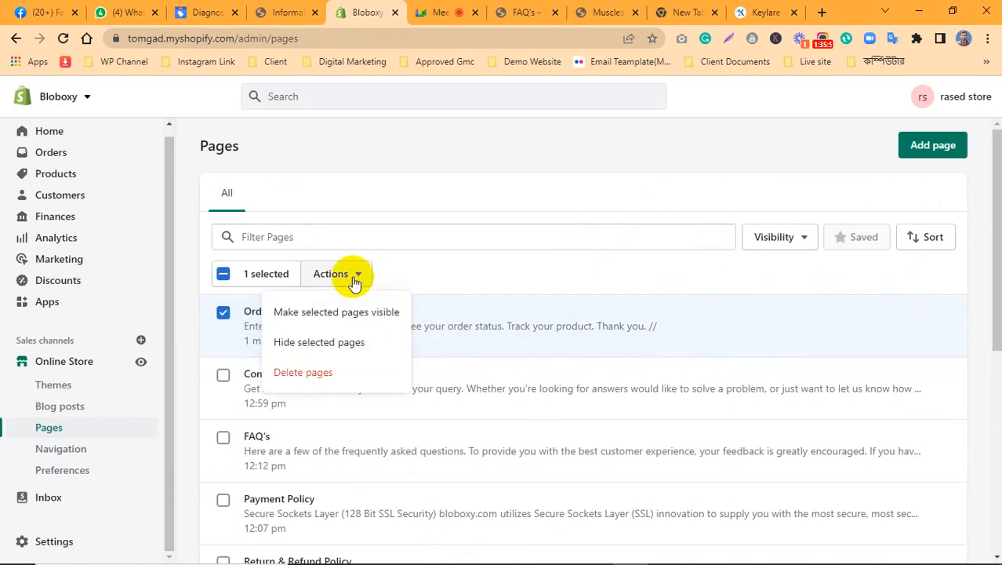
click(318, 373)
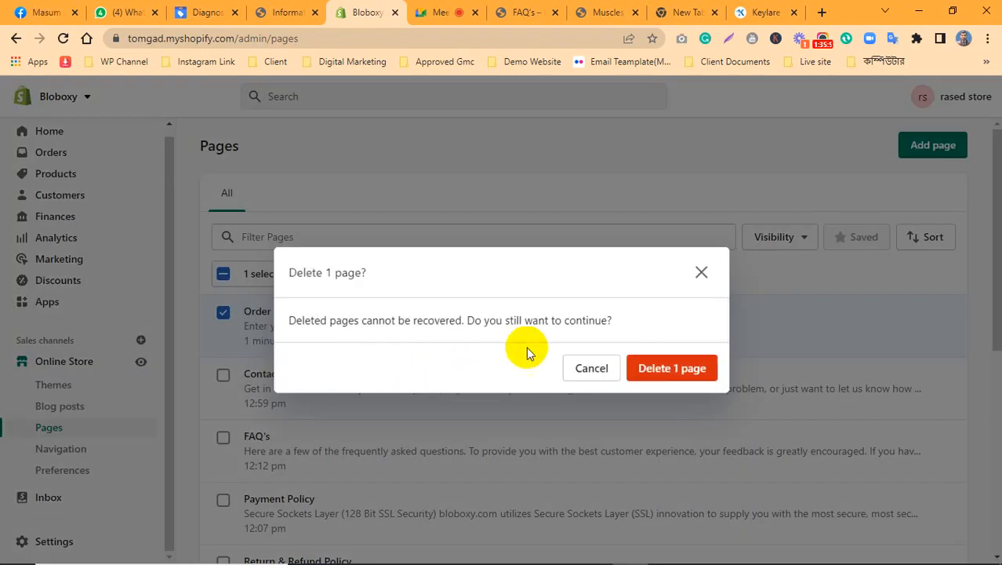
click(690, 375)
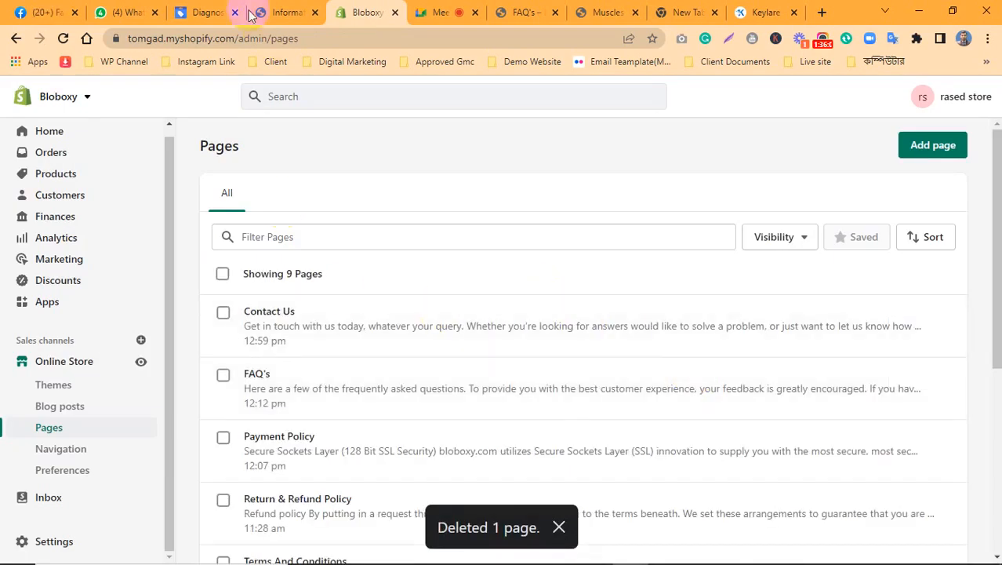
Reload the Bloboxy diagnostics in Google Merchant Center and review the contact details and business hours in the live FAQ's page footer
click(206, 13)
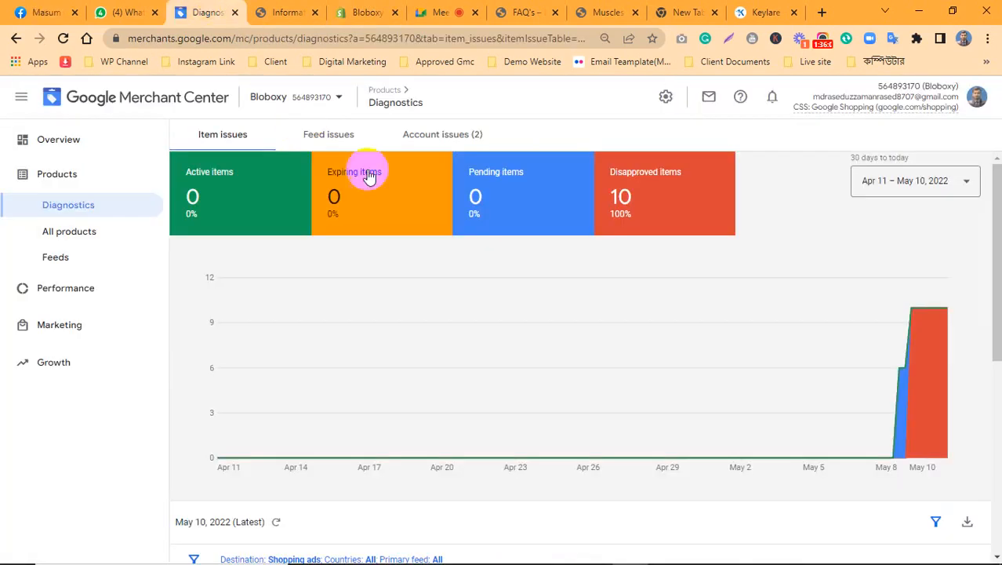
click(66, 41)
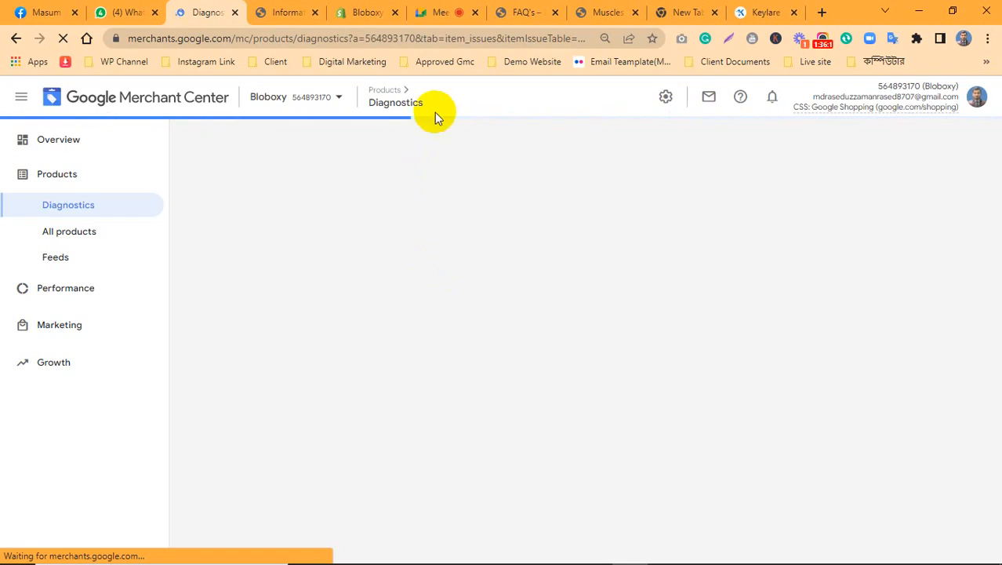
click(527, 12)
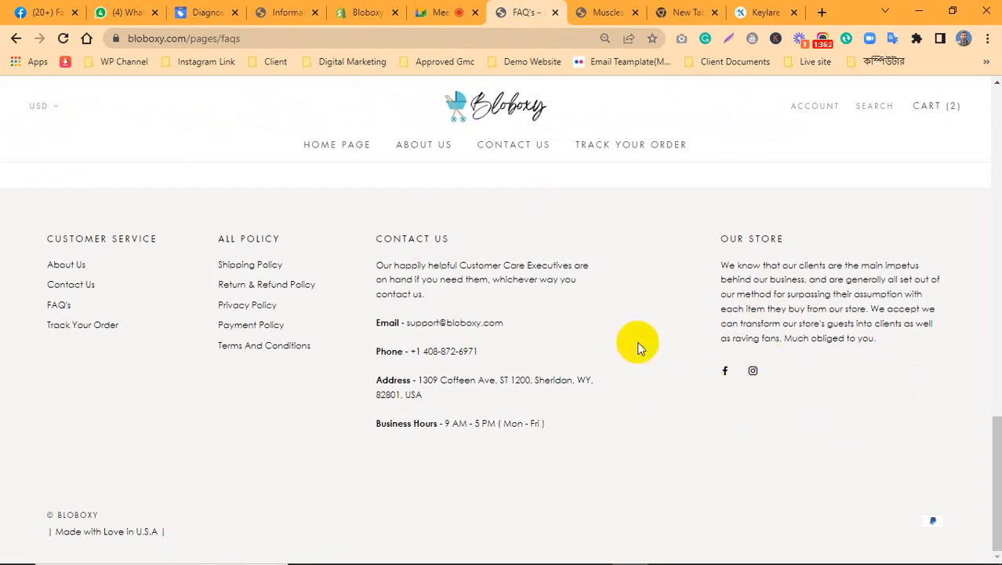
drag(445, 423, 332, 419)
click(384, 423)
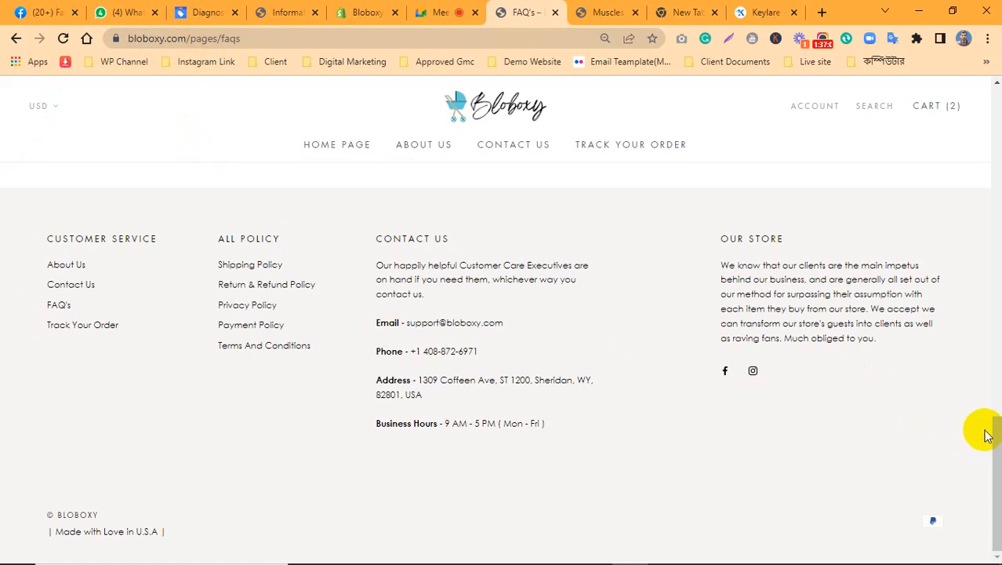
drag(994, 430, 987, 399)
scroll(398, 135, up, 20)
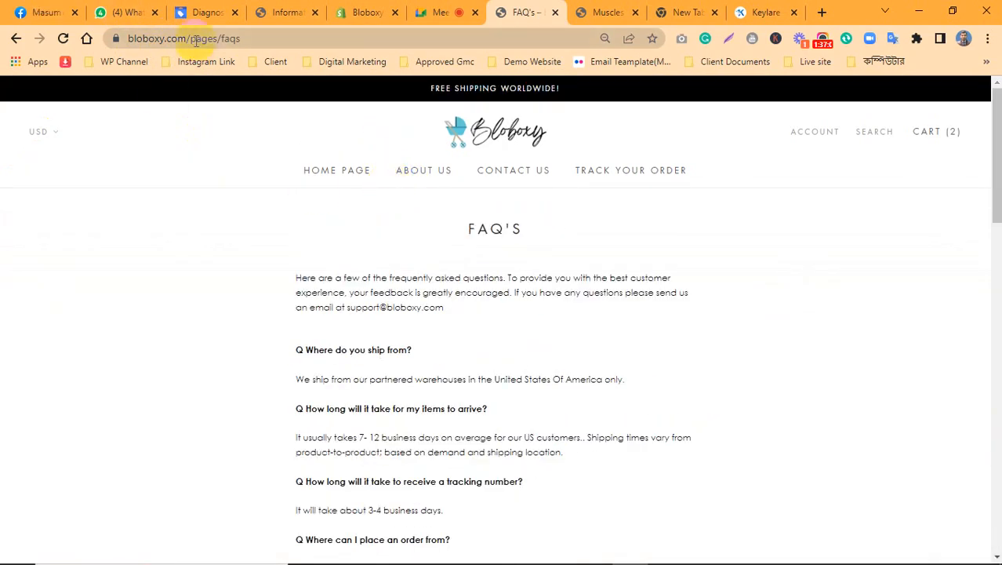
mouse_move(129, 38)
mouse_down()
mouse_move(223, 39)
mouse_move(128, 37)
mouse_up()
key(ctrl+c)
click(225, 38)
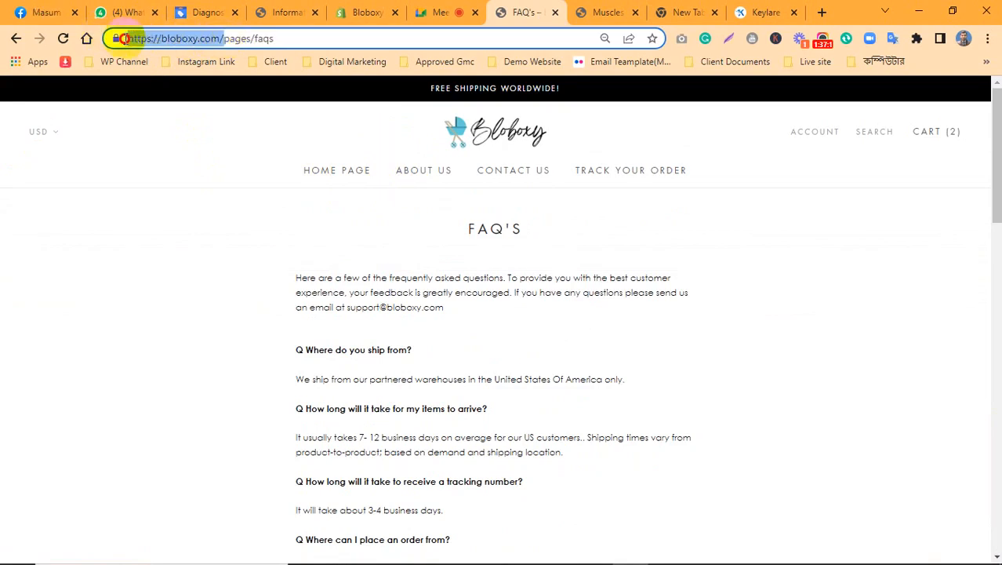
right_click(167, 40)
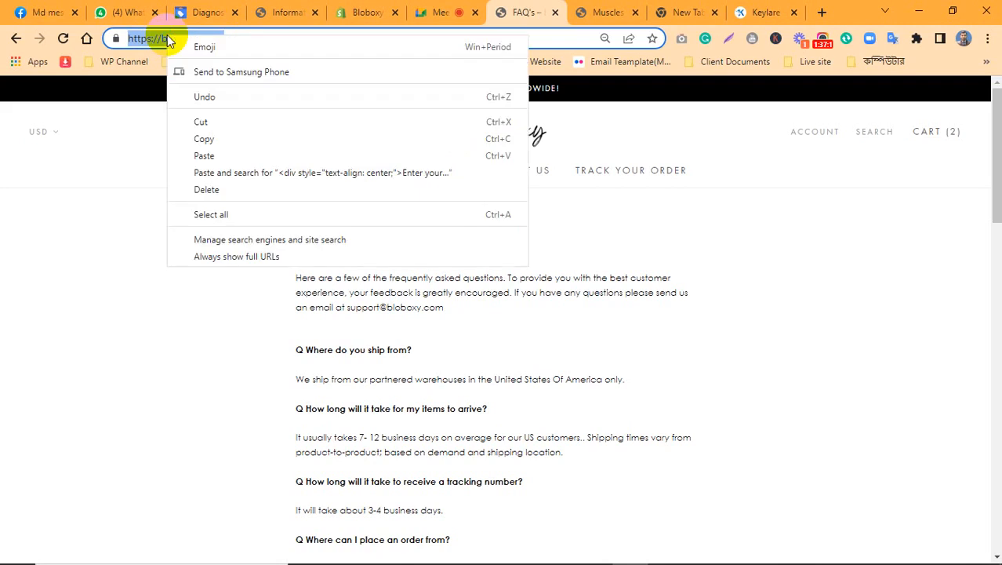
click(209, 139)
click(35, 9)
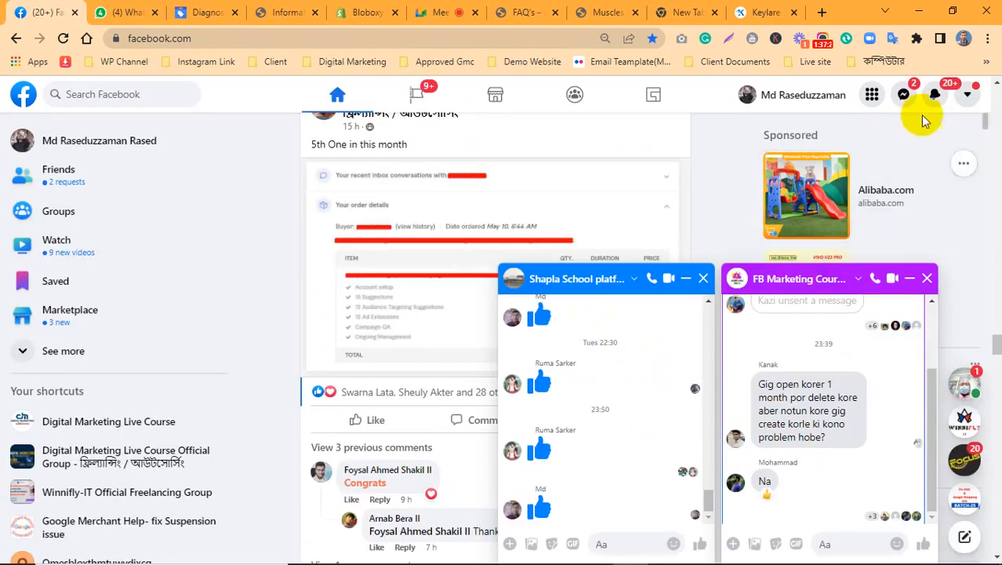
click(903, 96)
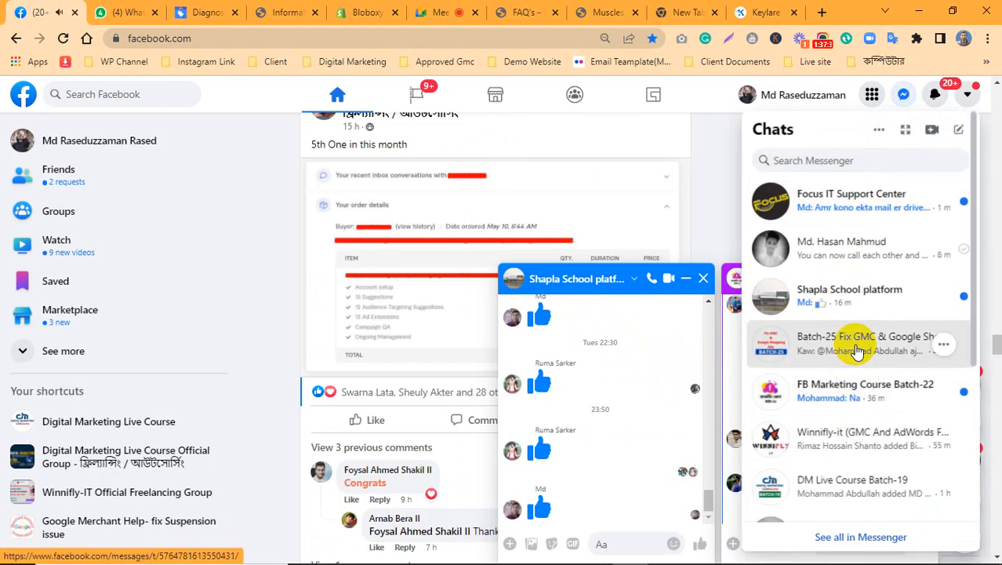
click(854, 343)
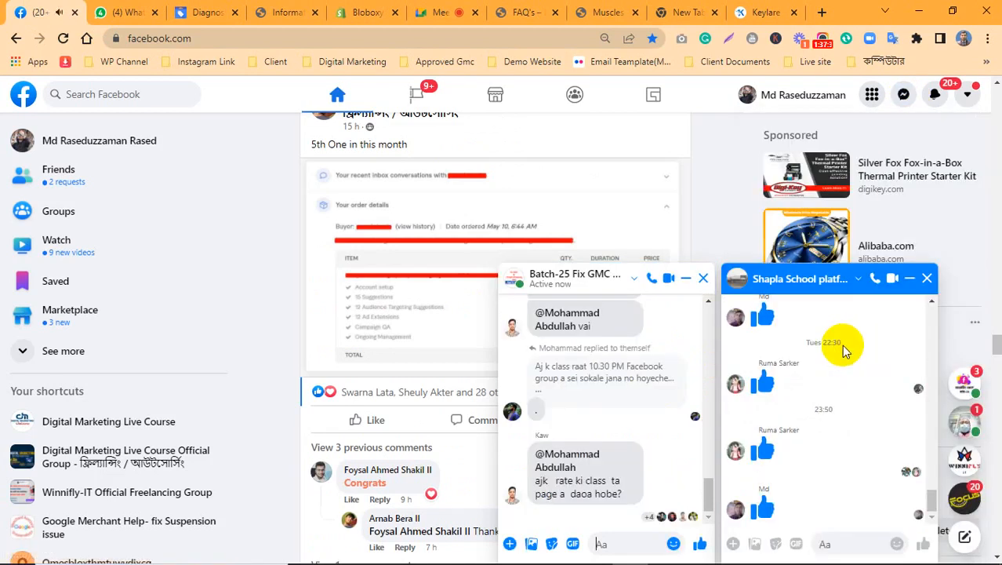
key(ctrl+v)
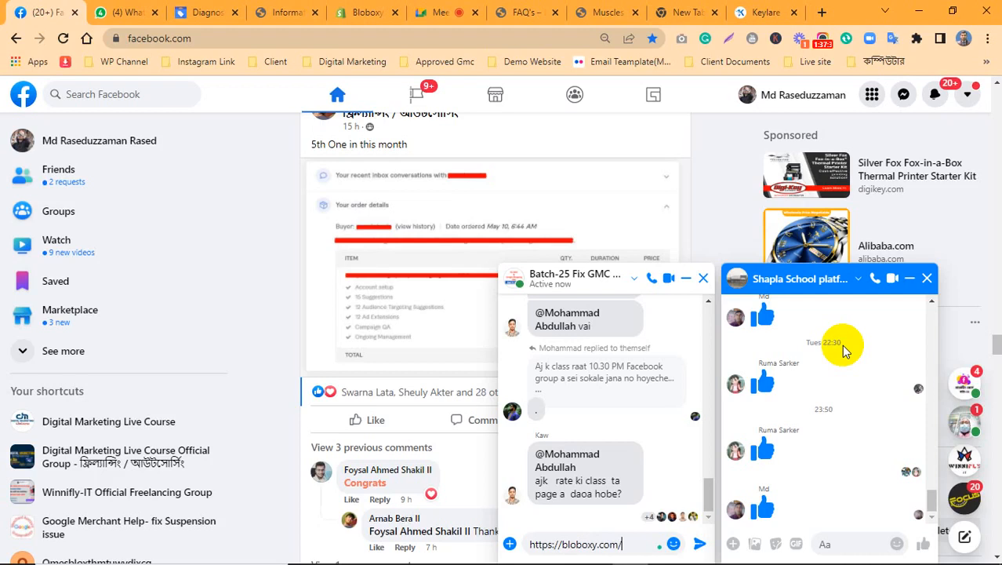
key(Return)
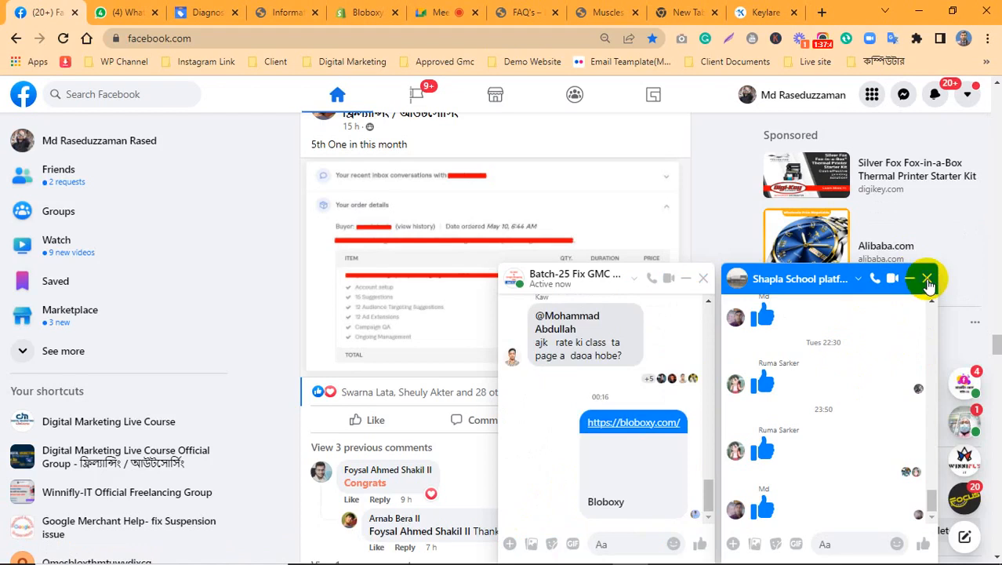
click(926, 280)
click(926, 280)
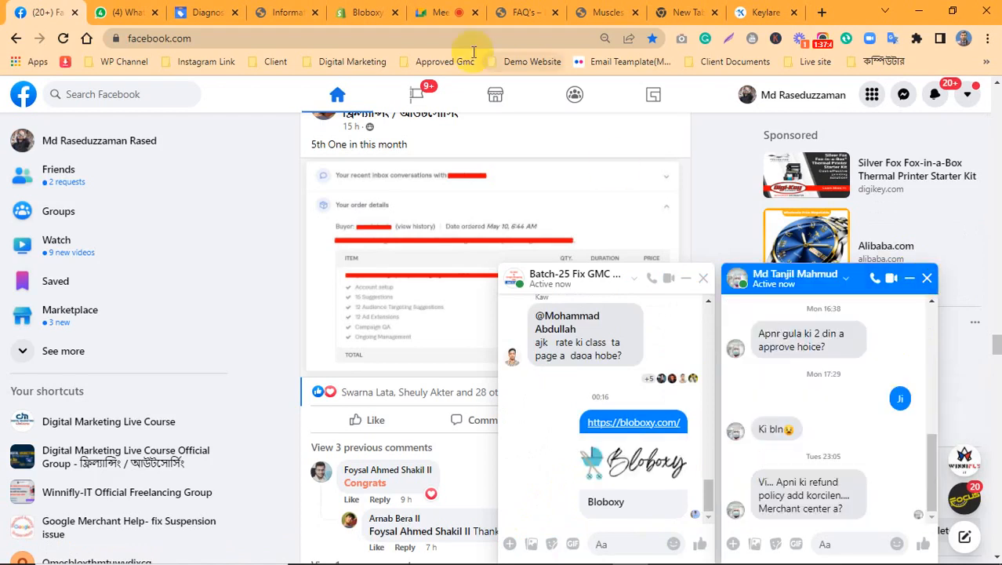
Switch to Google Meet, look through the participant list, and end the meeting for everyone
click(442, 11)
mouse_move(595, 402)
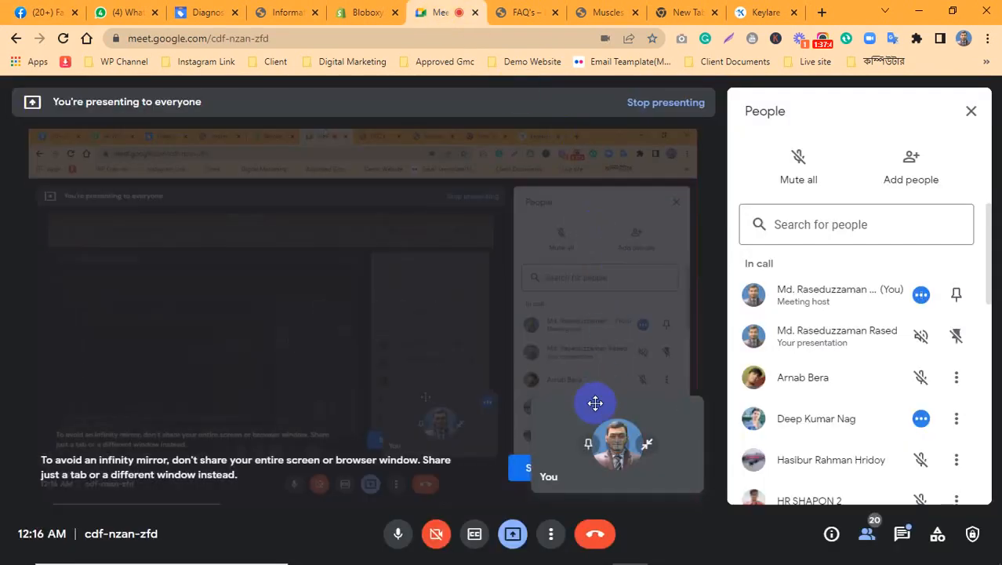
scroll(810, 424, down, 7)
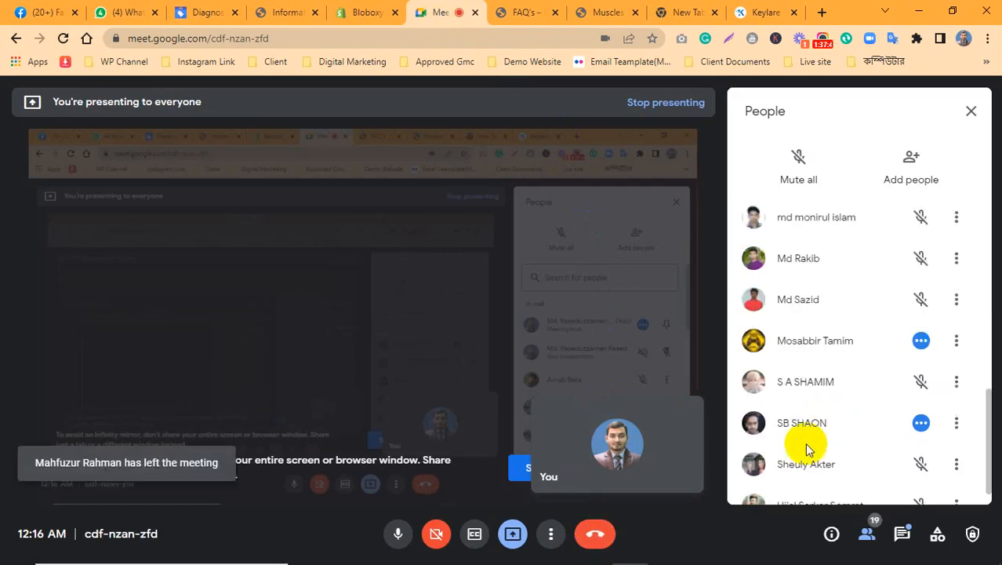
click(596, 533)
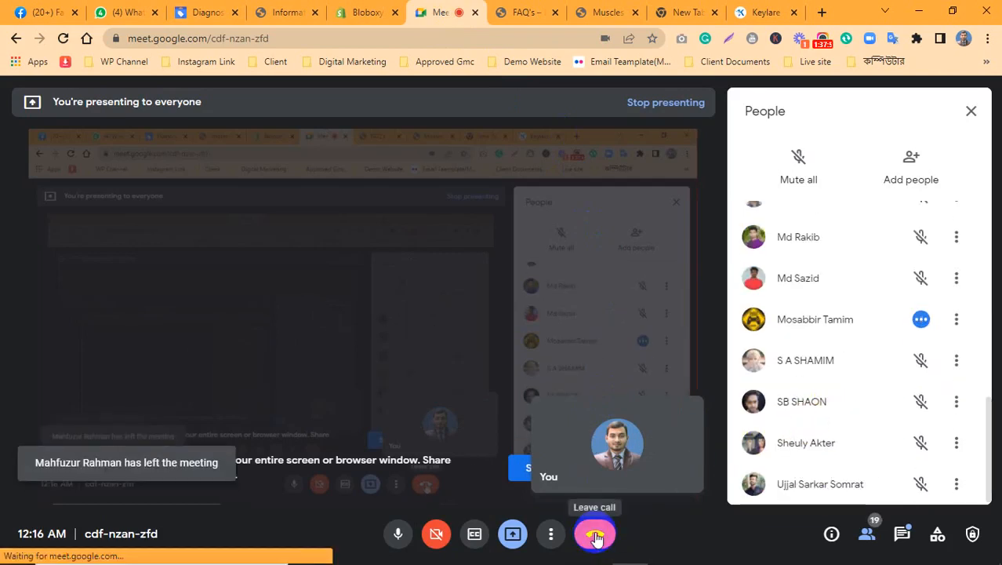
click(588, 348)
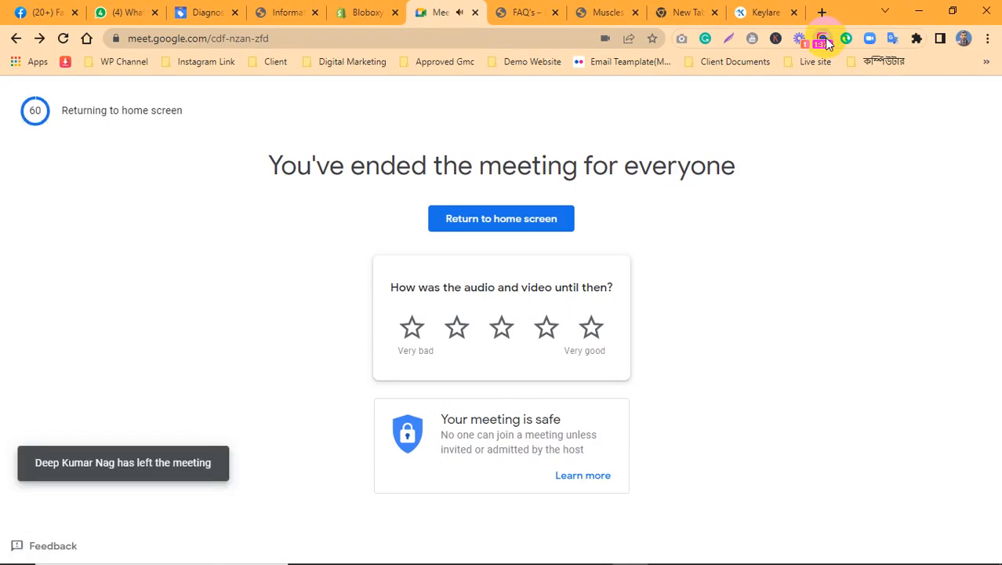
Stop the Awesome Screenshot video recording and show the hidden system tray icons
click(822, 43)
click(773, 166)
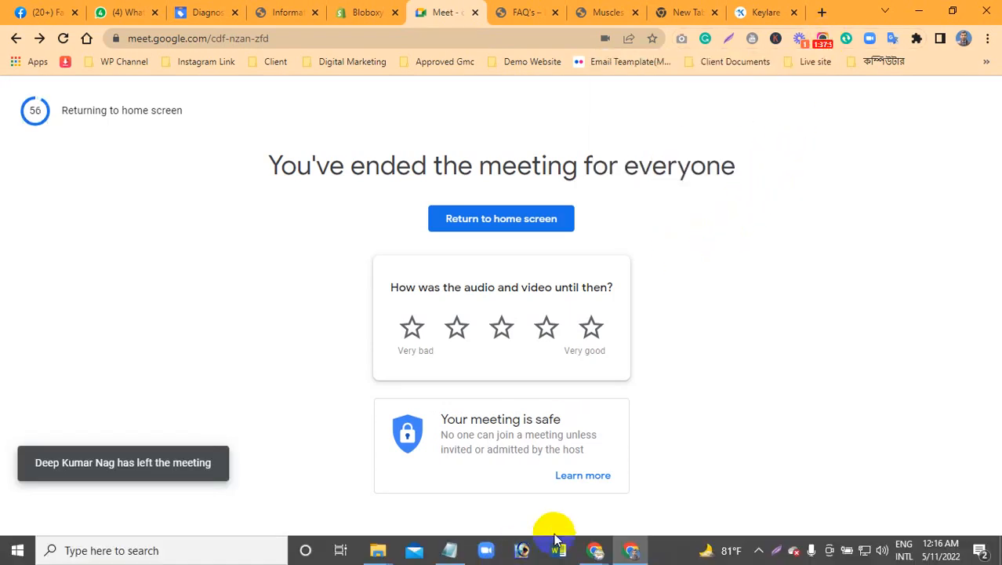
mouse_move(797, 563)
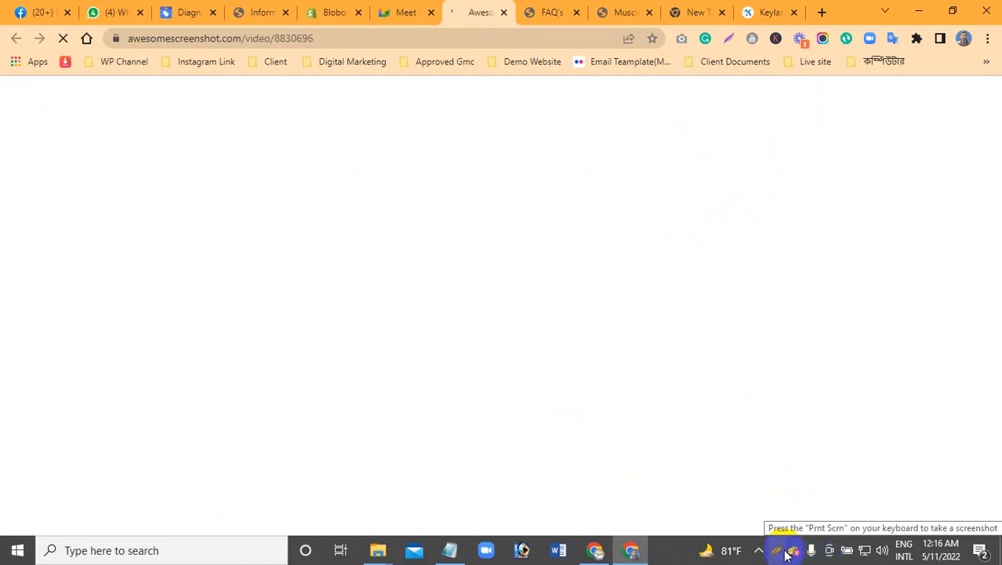
click(760, 550)
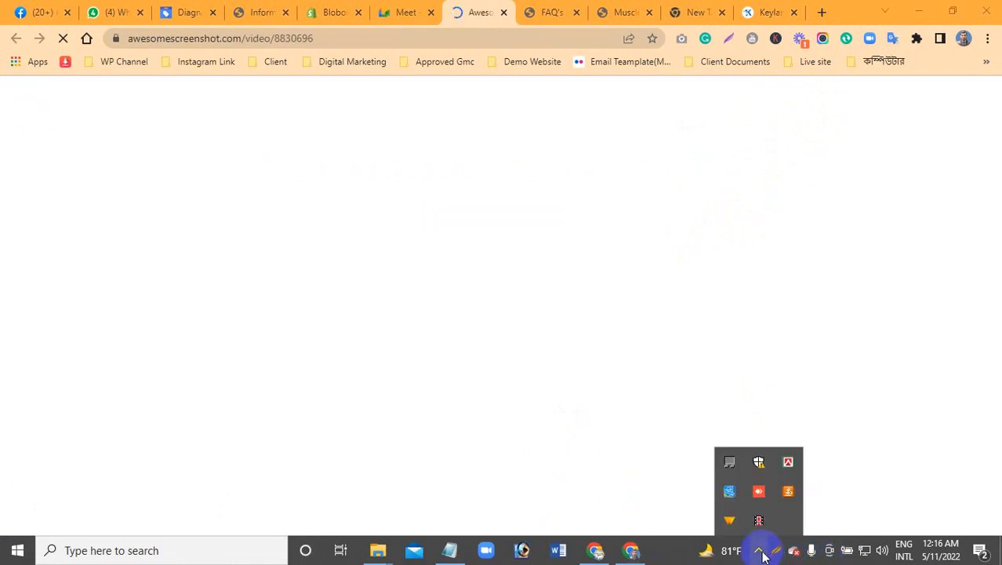